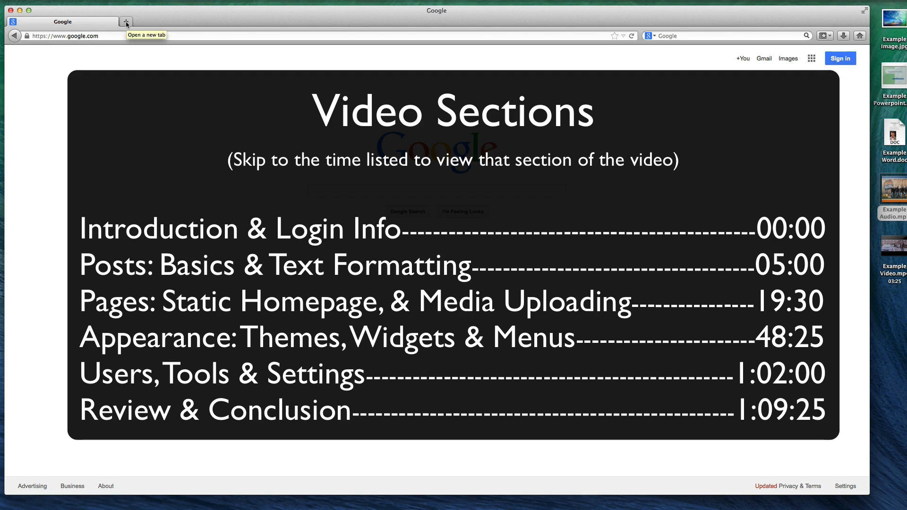
# Search the web for "chrome" in a new browser tab
pyautogui.click(125, 22)
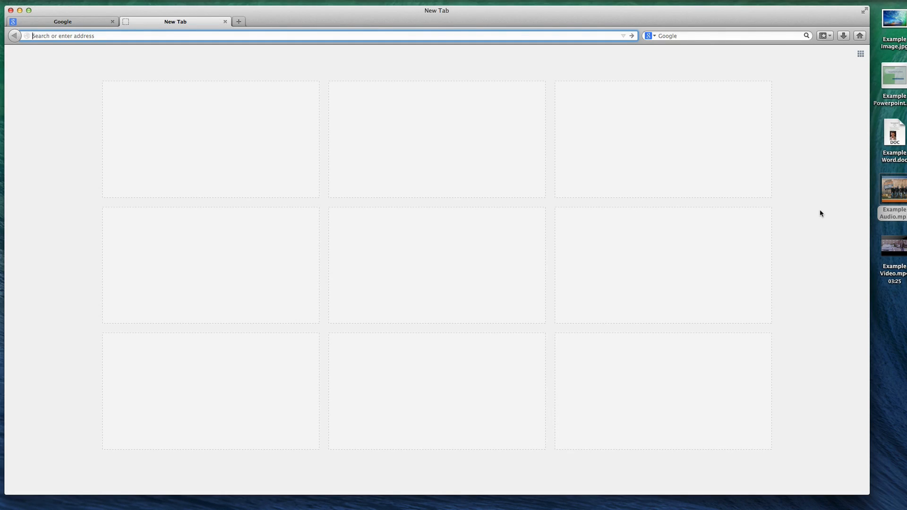
pyautogui.write('chrome')
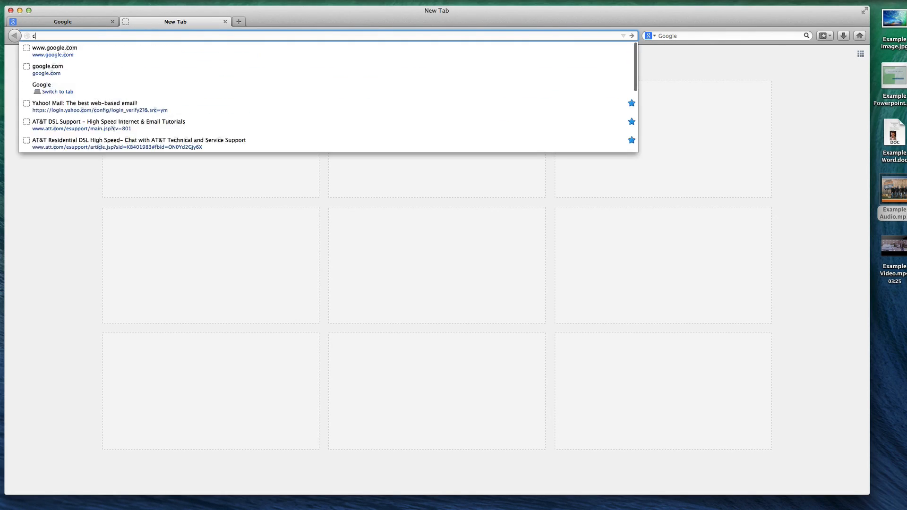
pyautogui.press('Return')
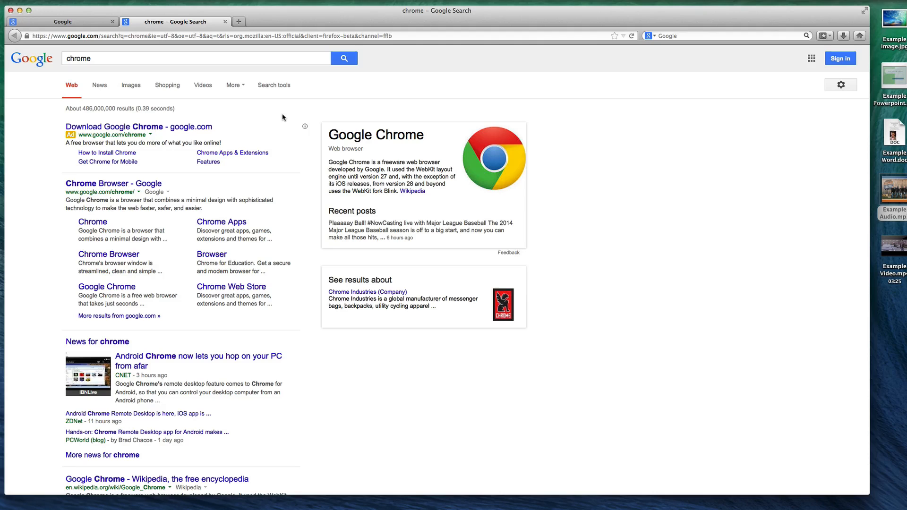
# Search for "firefox" in another new tab, view Mozilla's Firefox download page, and close both search tabs
pyautogui.press('super+t')
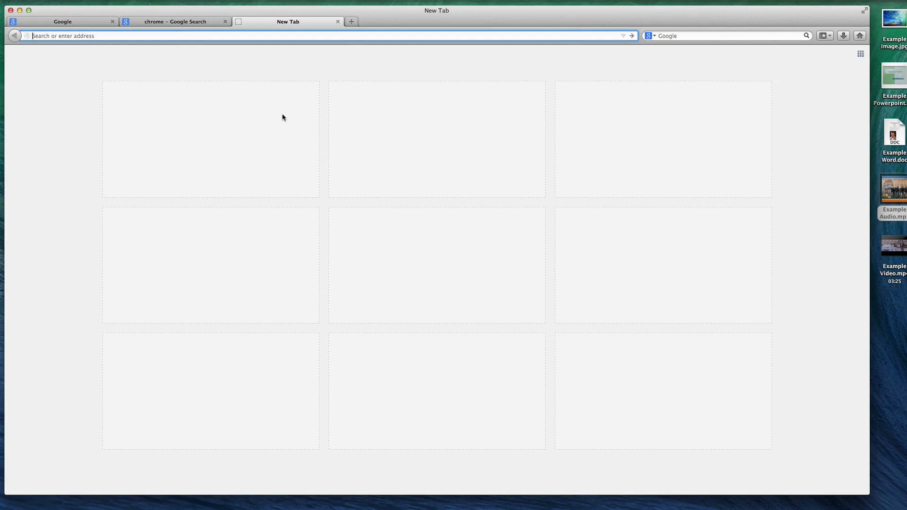
pyautogui.write('firefox')
pyautogui.press('Return')
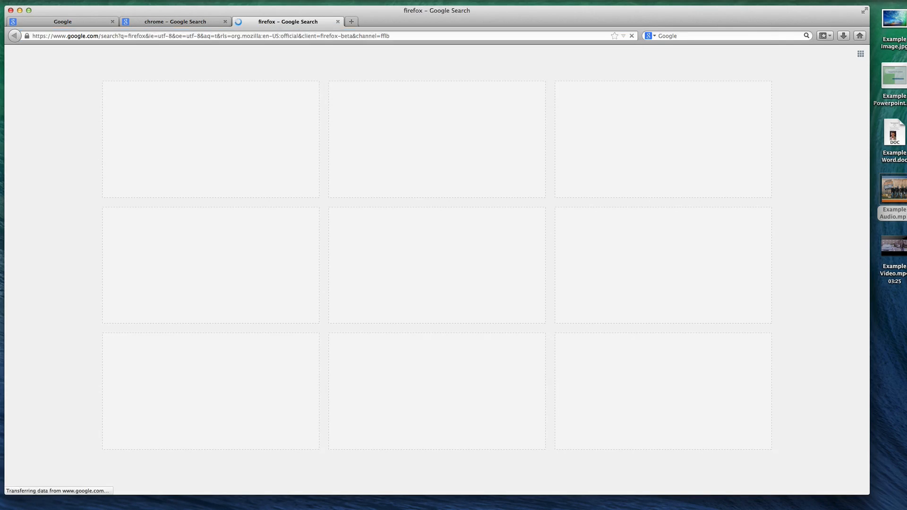
pyautogui.click(112, 129)
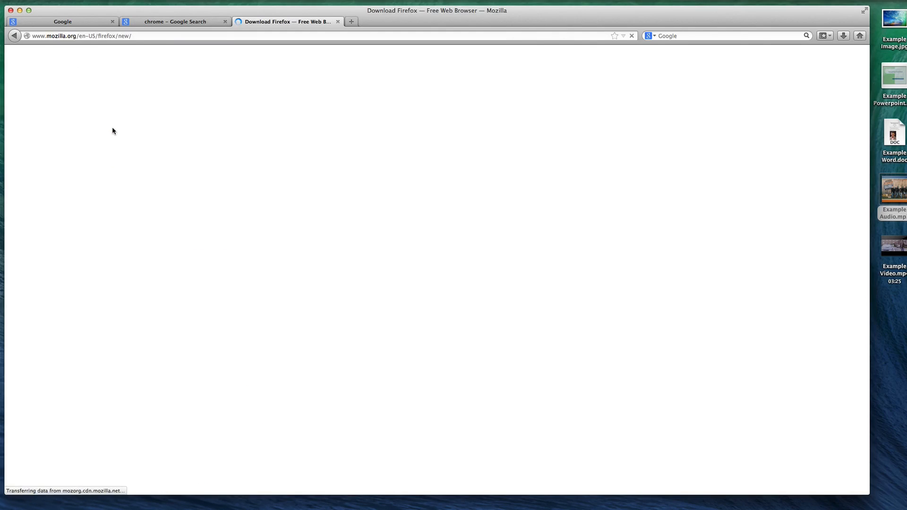
pyautogui.press('super+w')
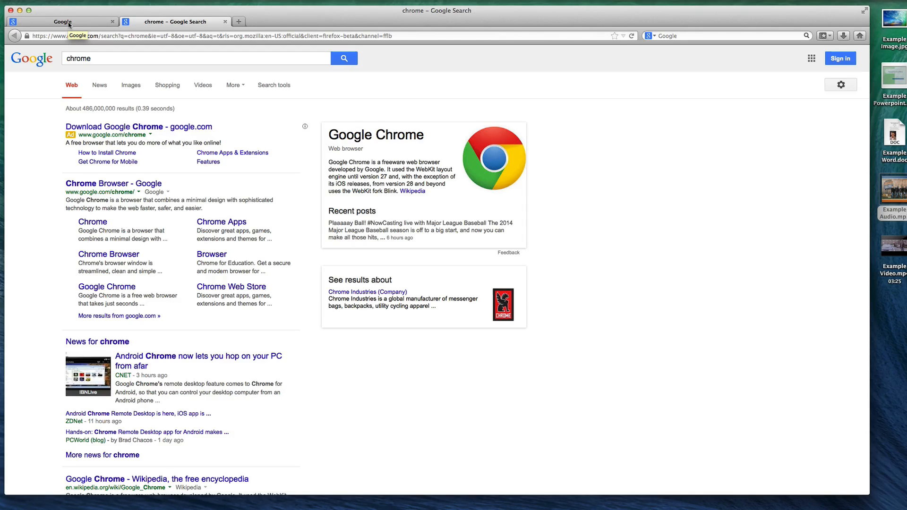
pyautogui.press('super+w')
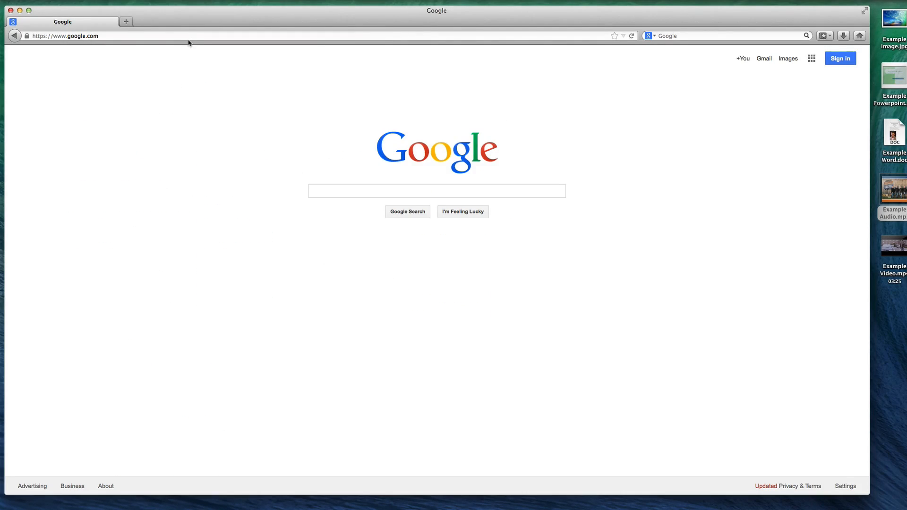
# Go to the eClass site at eclass.e.southern.edu
pyautogui.click(186, 40)
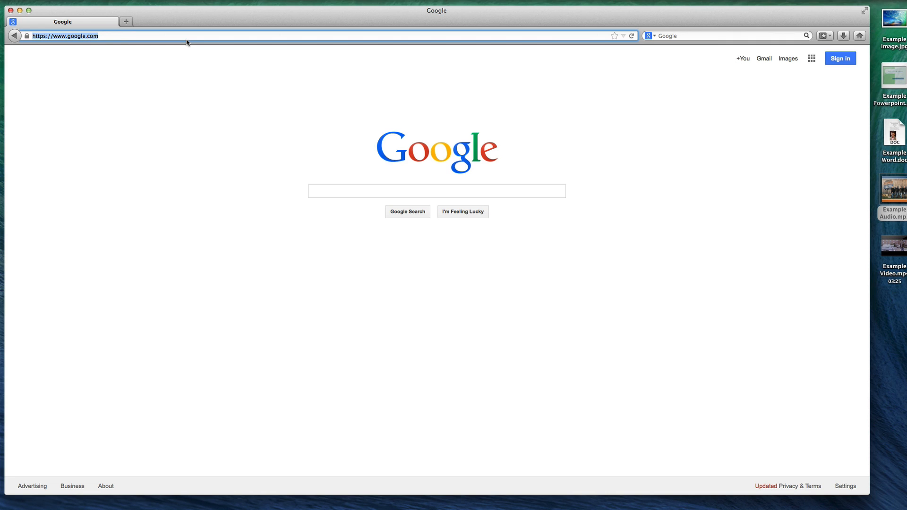
pyautogui.write('eclass.e.souther')
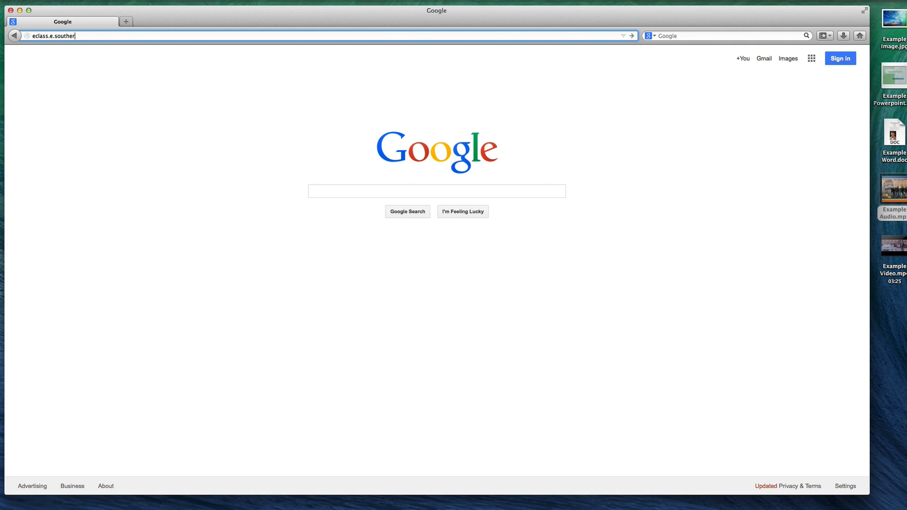
pyautogui.write('n.edu')
pyautogui.press('Return')
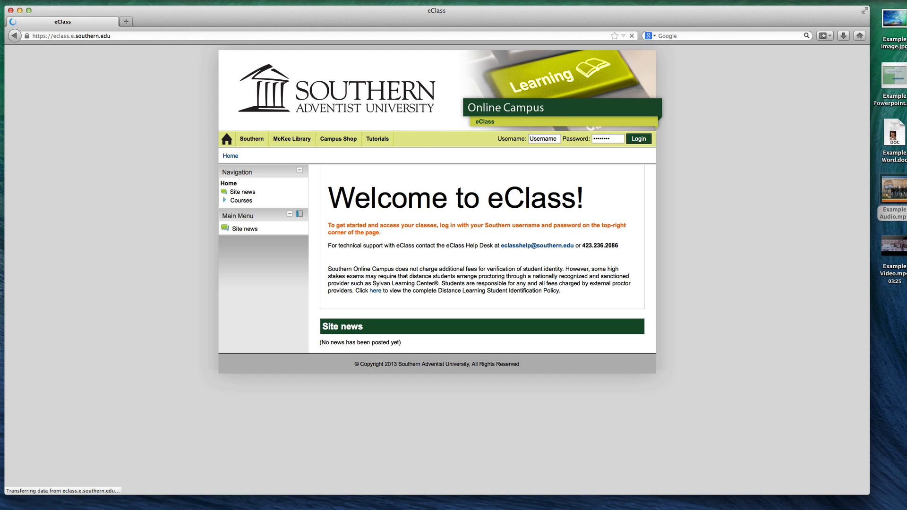
# Log in to eClass with the student's username and account password, and dismiss the offer to remember the password
pyautogui.click(600, 138)
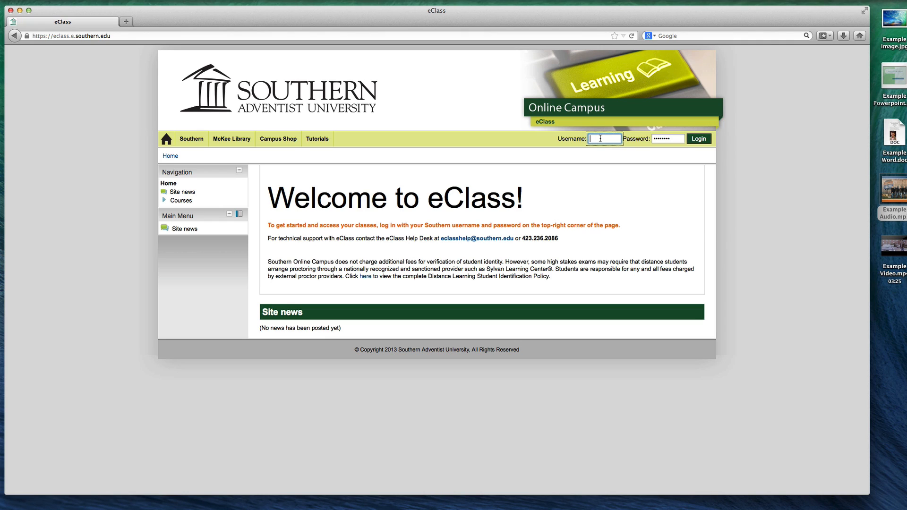
pyautogui.write('trell')
pyautogui.press('Tab')
pyautogui.press('BackSpace')
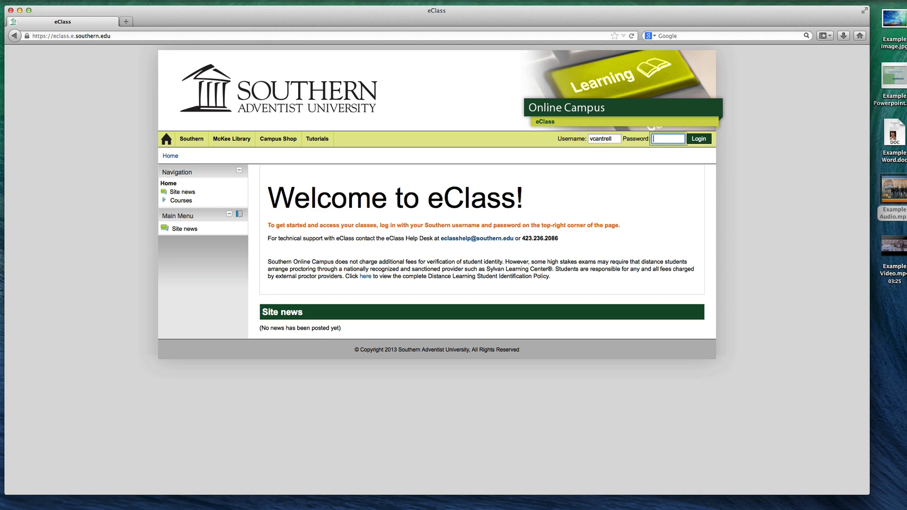
pyautogui.write('••••••••••')
pyautogui.press('Return')
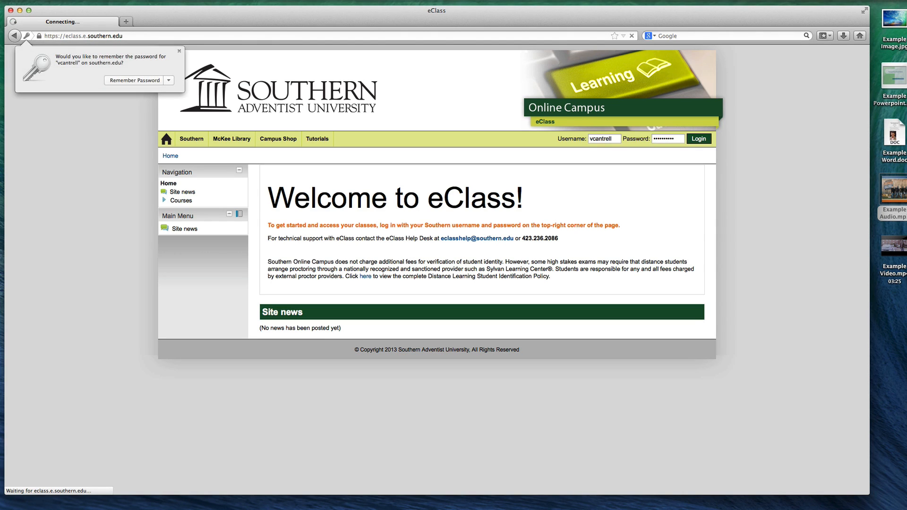
pyautogui.click(179, 52)
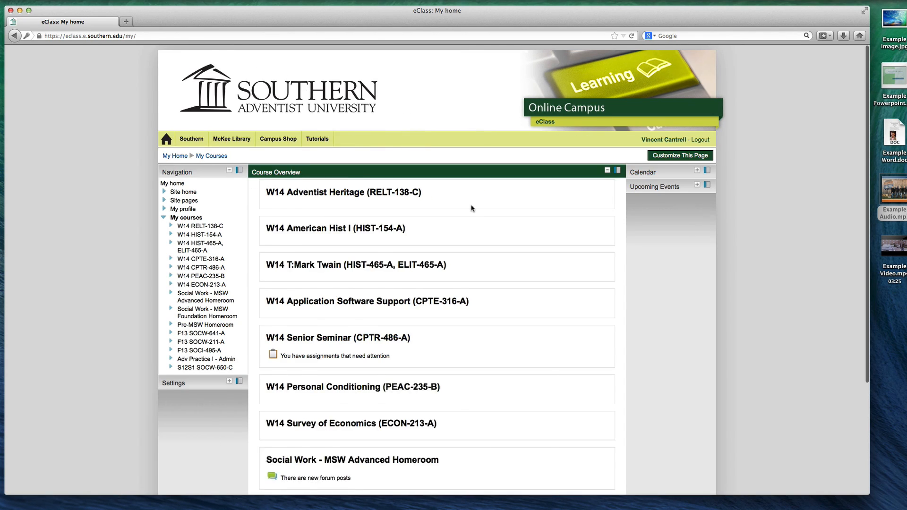
# Open the Social Work - MSW Foundation Homeroom course and follow its link to the School of Social Work Portfolios Hub
pyautogui.scroll(-5, 388, 316)
pyautogui.click(353, 370)
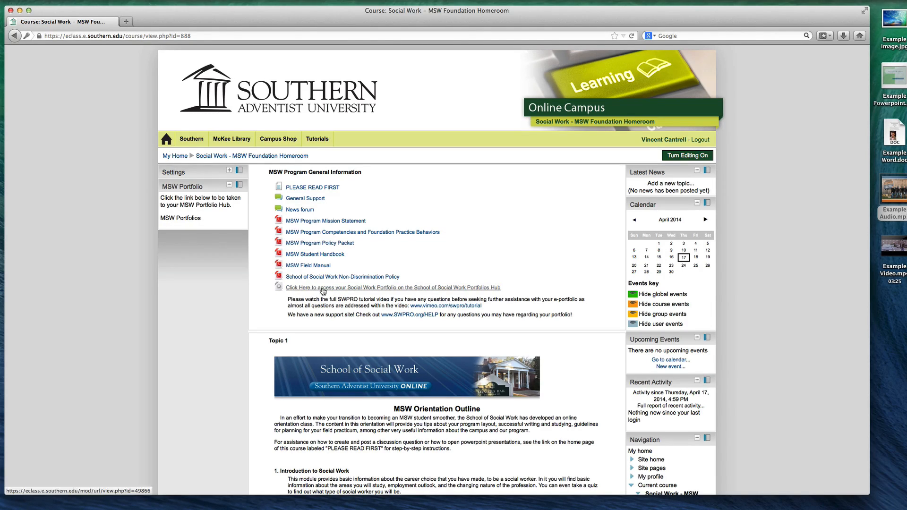
pyautogui.click(285, 289)
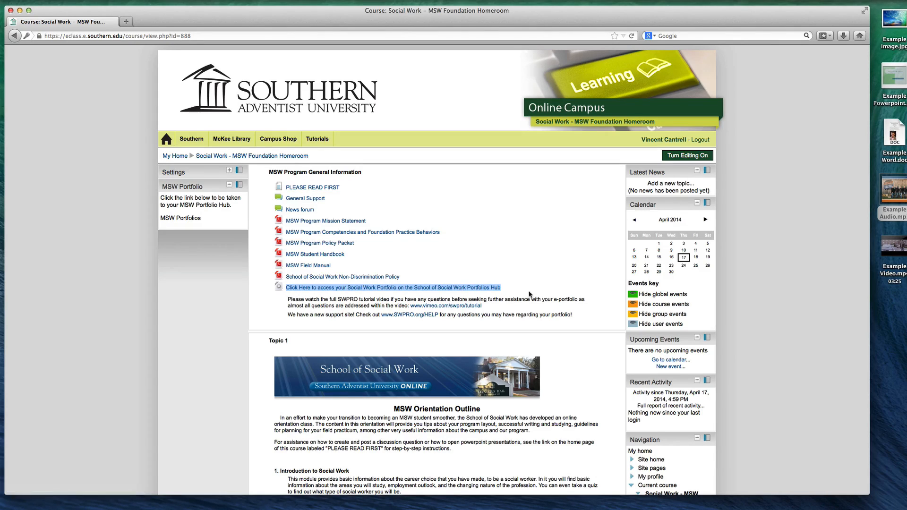
pyautogui.click(542, 274)
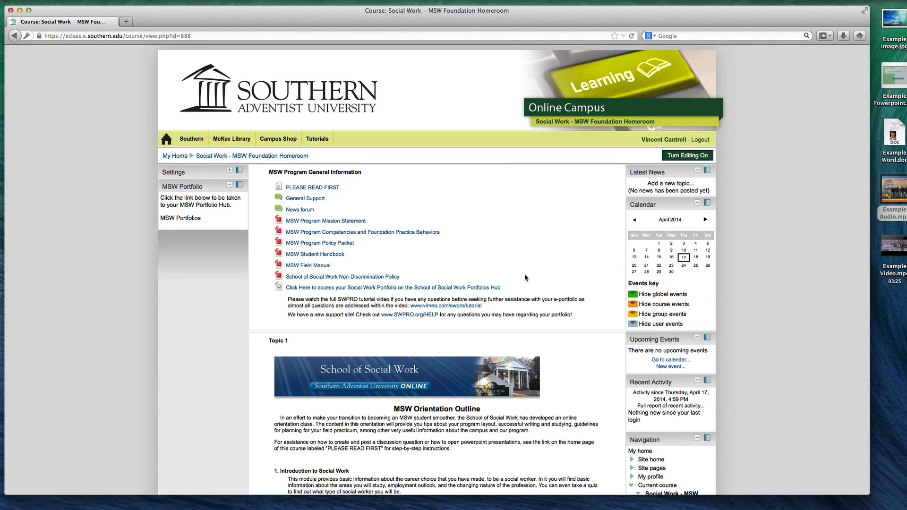
pyautogui.click(382, 287)
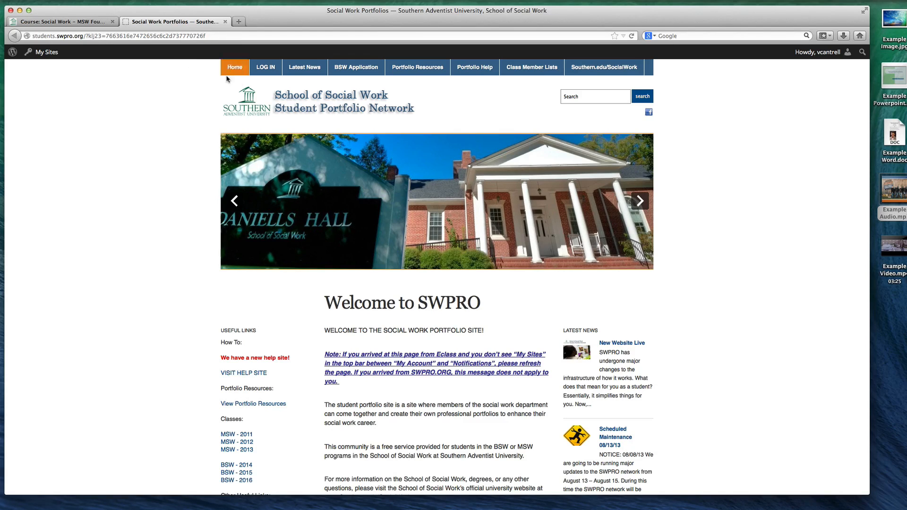
# Open the portfolio network directly at swpro.org in a fresh tab and compare it with the eClass course page
pyautogui.scroll(-3, 399, 176)
pyautogui.scroll(4, 399, 176)
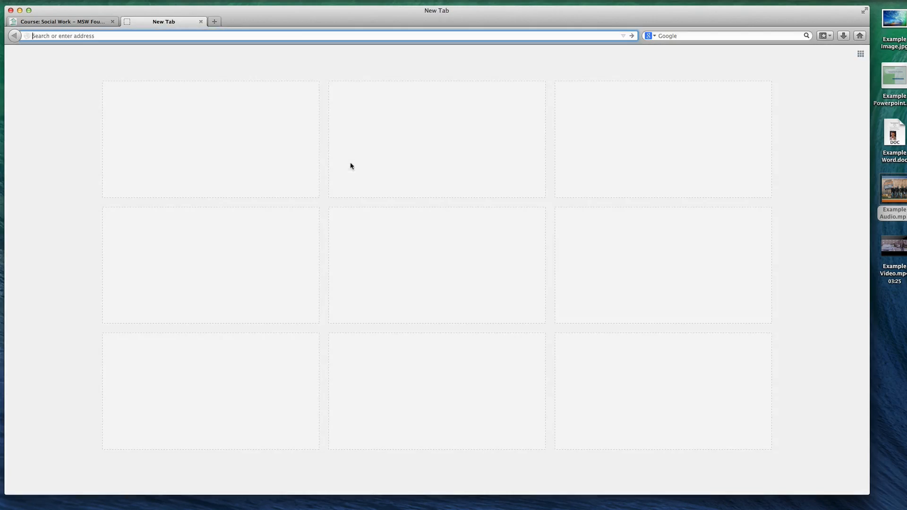
pyautogui.write('s')
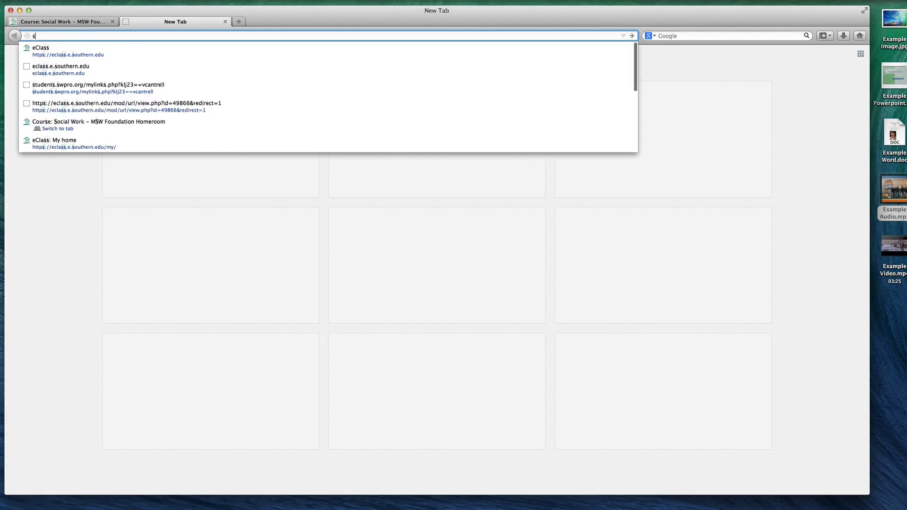
pyautogui.write('tudents.swpro.org')
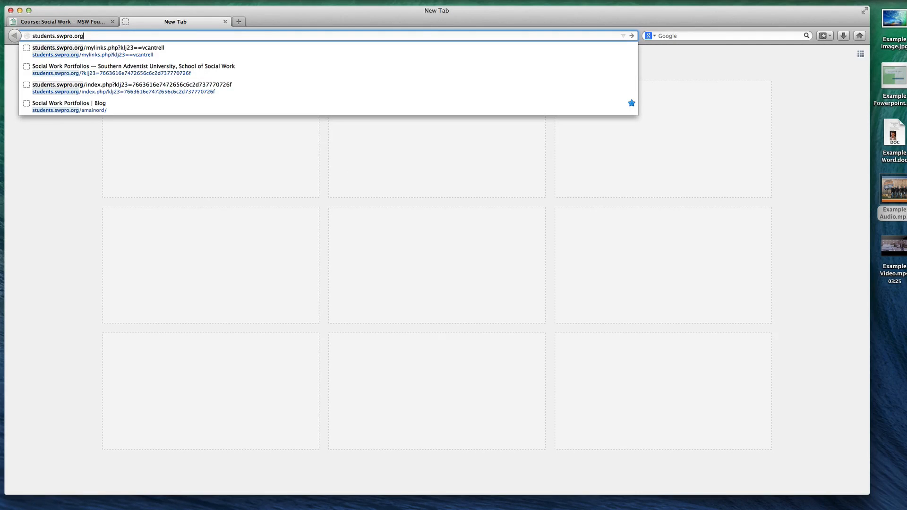
pyautogui.press('super+a')
pyautogui.write('swpro.org')
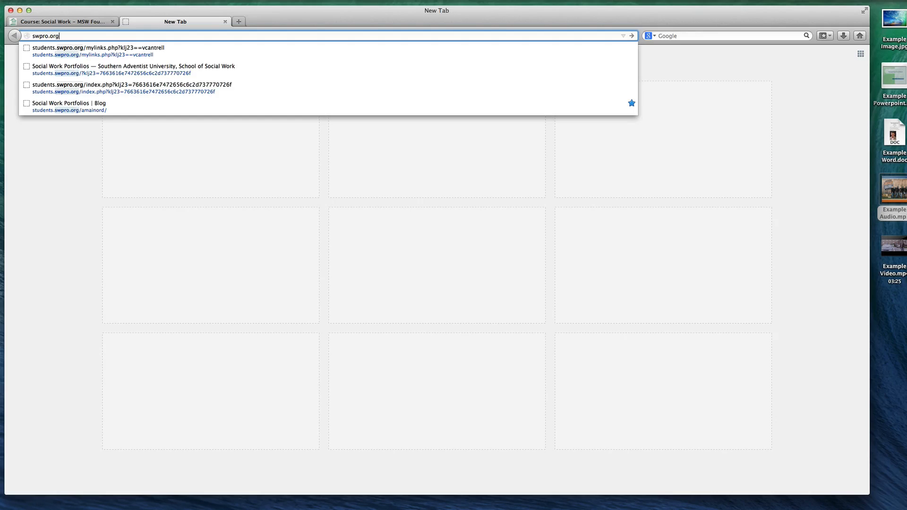
pyautogui.press('Return')
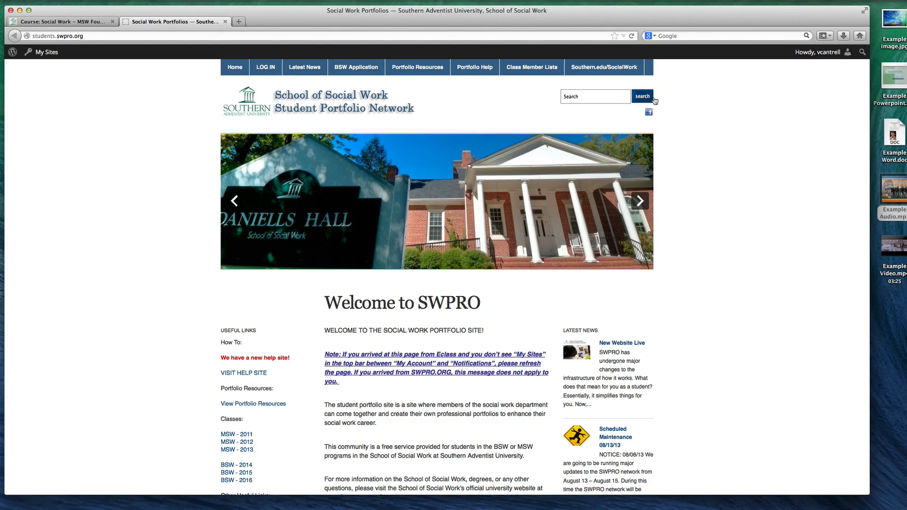
pyautogui.click(60, 24)
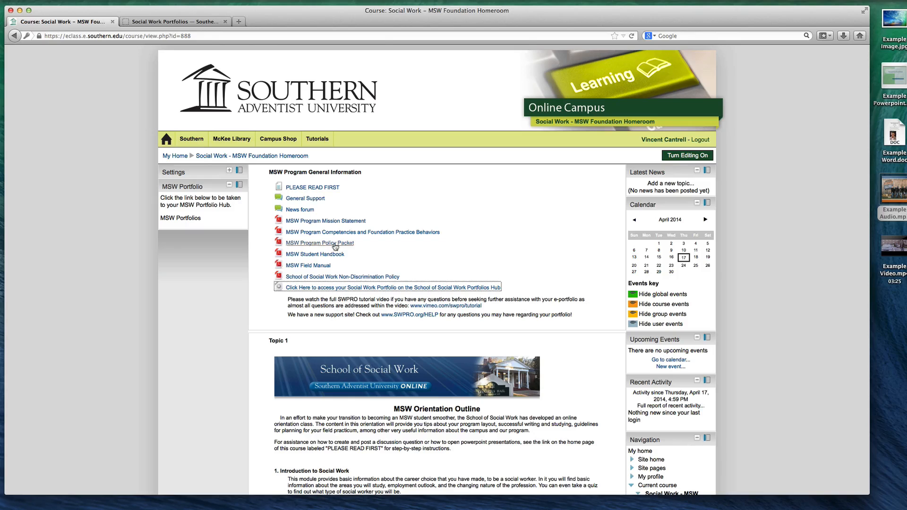
pyautogui.click(159, 25)
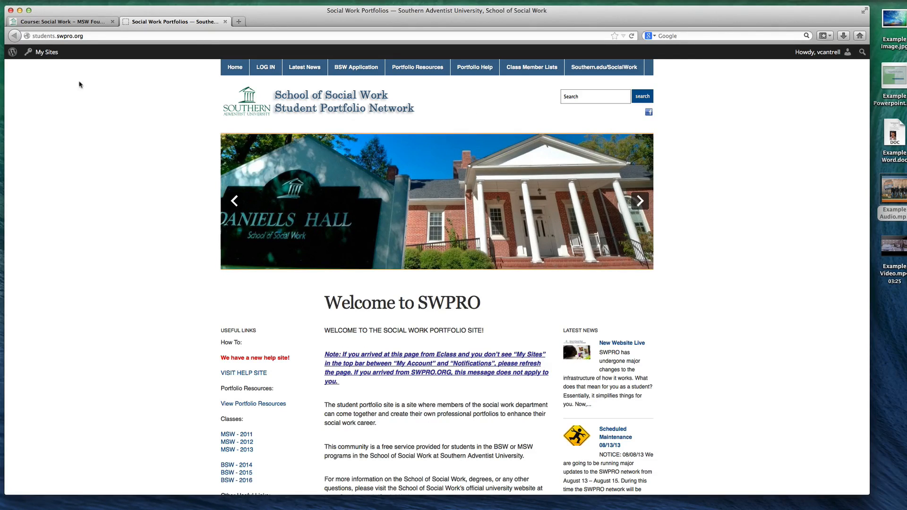
# Log out of the portfolio network, view the lost-password form, and close its tab
pyautogui.moveTo(822, 52)
pyautogui.click(797, 97)
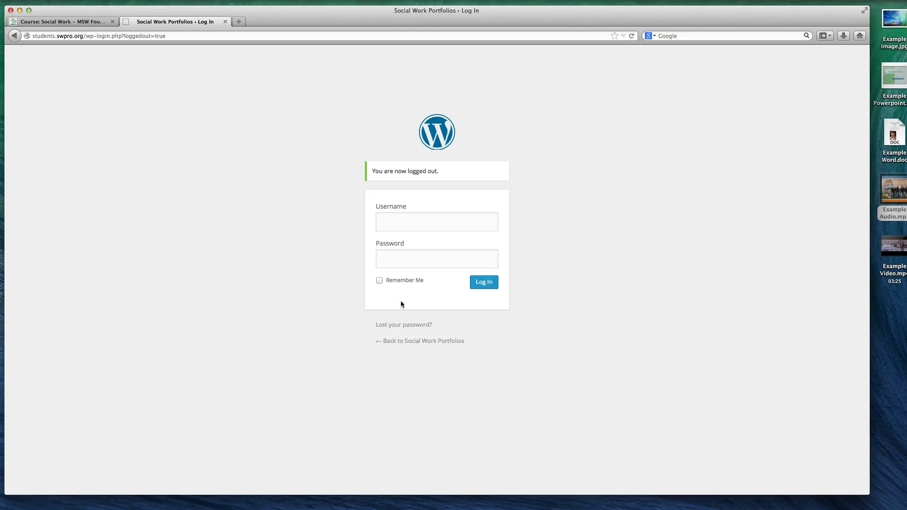
pyautogui.click(399, 325)
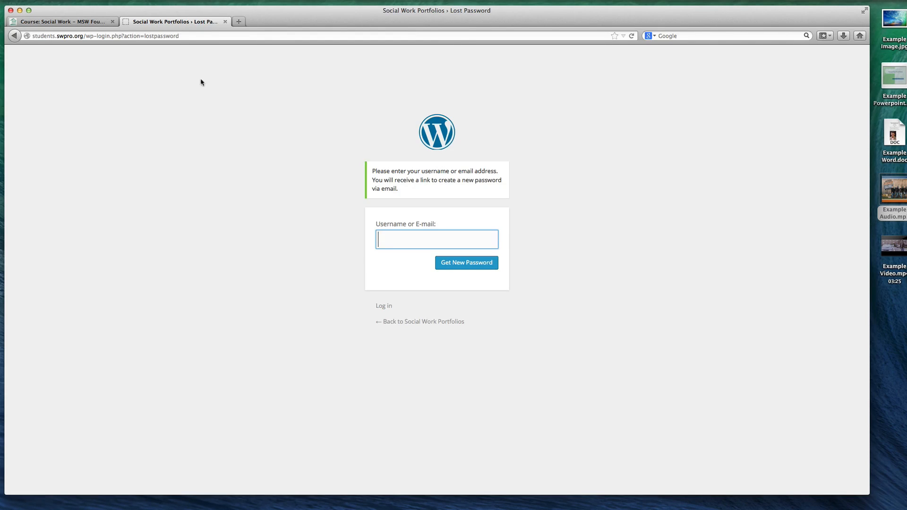
pyautogui.press('super+w')
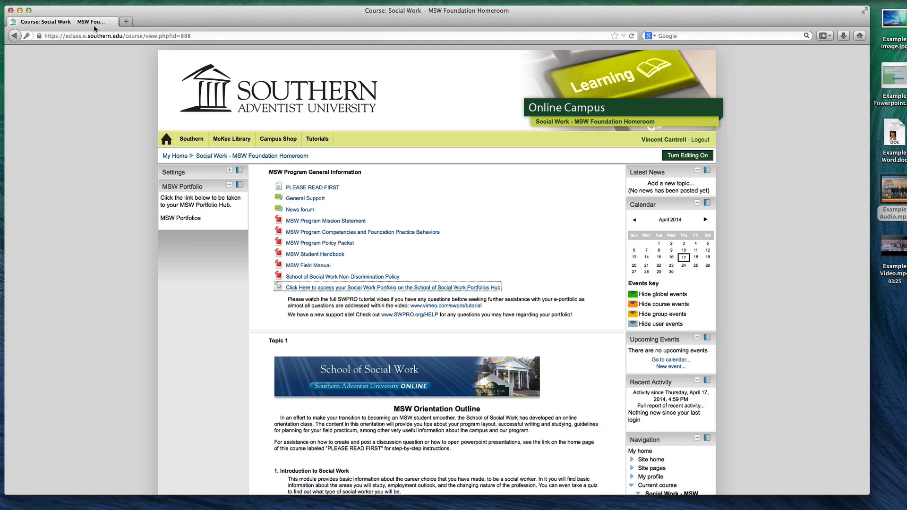
# Reopen the Portfolios Hub from the course page's link and go to the student's own site dashboard through My Sites
pyautogui.click(319, 287)
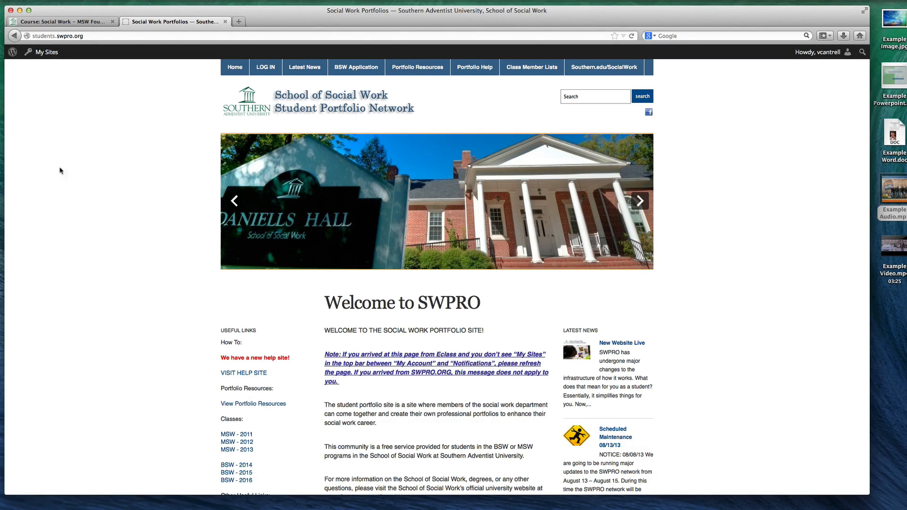
pyautogui.moveTo(39, 56)
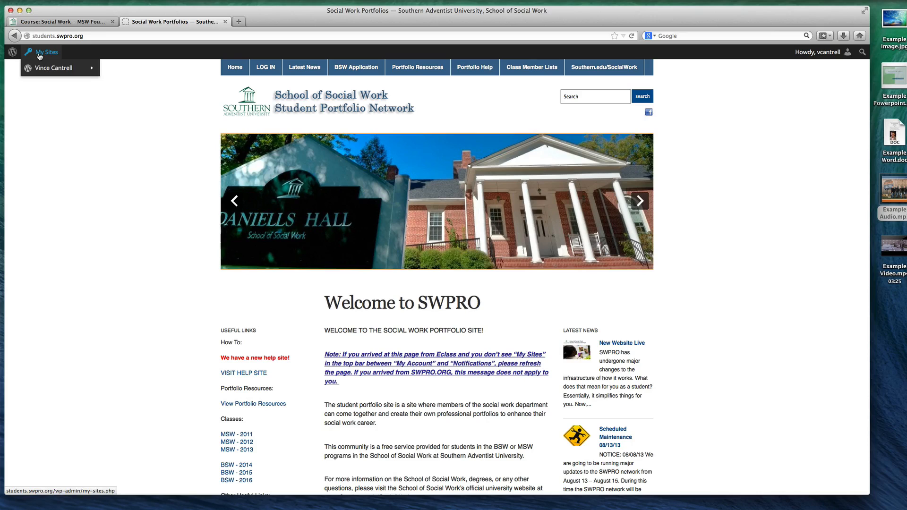
pyautogui.moveTo(827, 53)
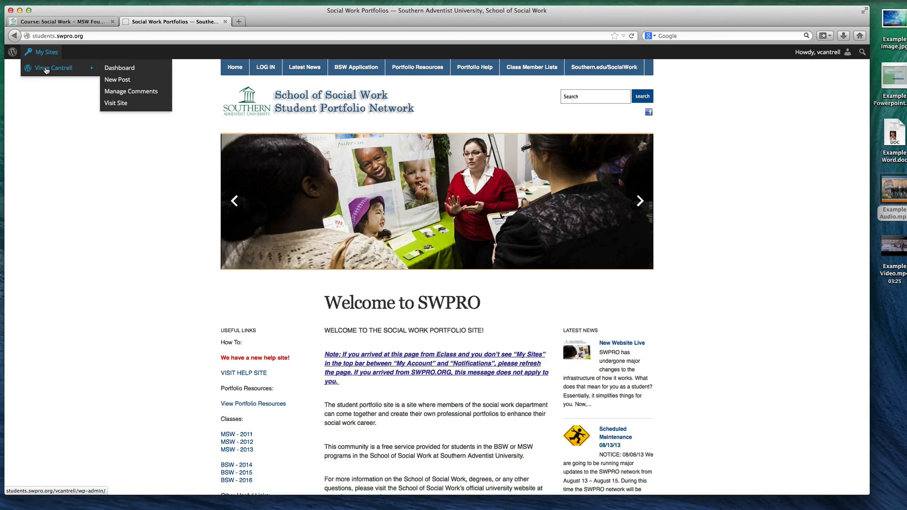
pyautogui.click(46, 70)
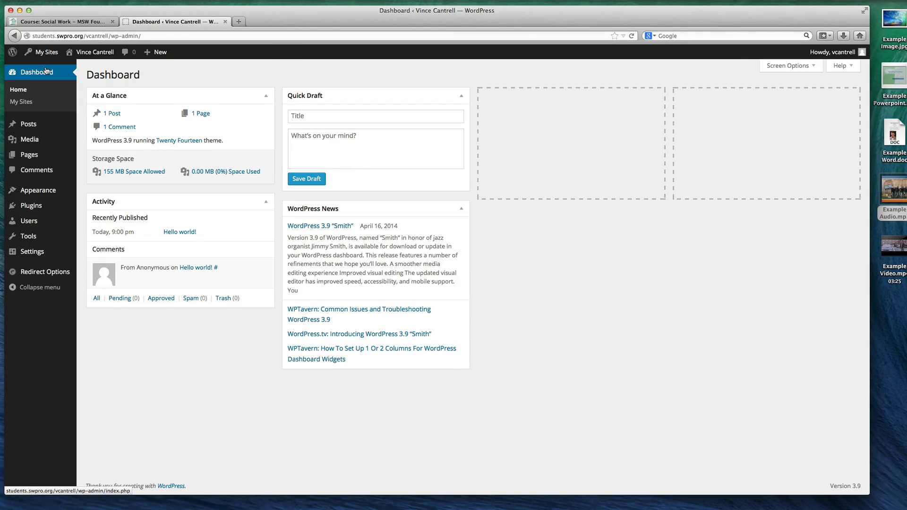
# Visit the student's public site through My Sites on the network home page, highlight its site address, and return to its dashboard
pyautogui.click(16, 37)
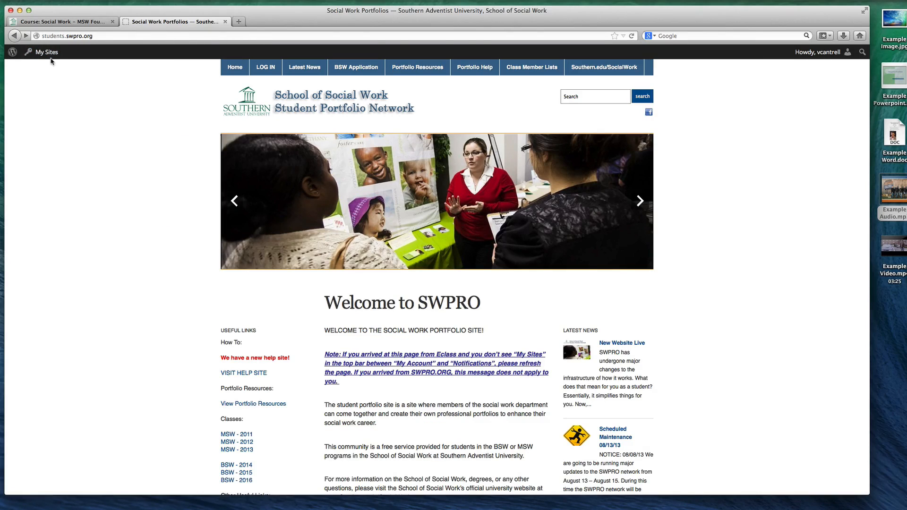
pyautogui.moveTo(50, 69)
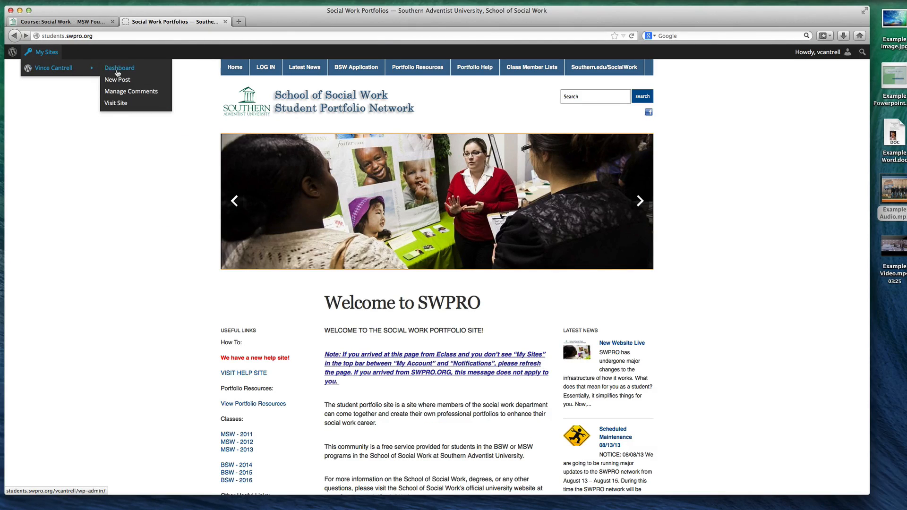
pyautogui.click(116, 104)
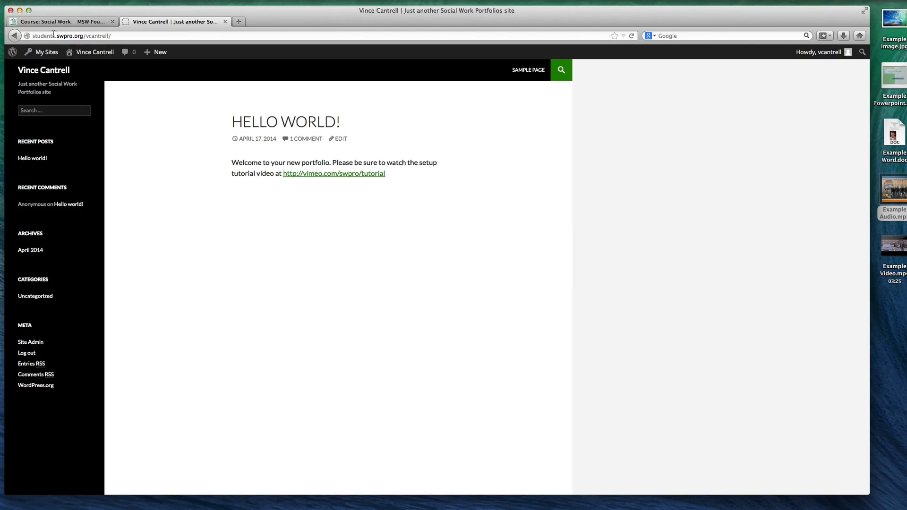
pyautogui.doubleClick(104, 36)
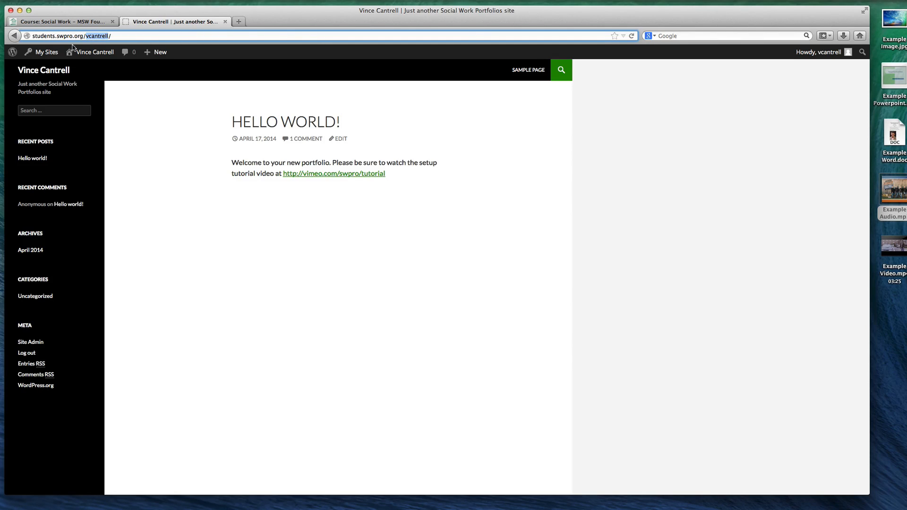
pyautogui.moveTo(40, 52)
pyautogui.click(36, 69)
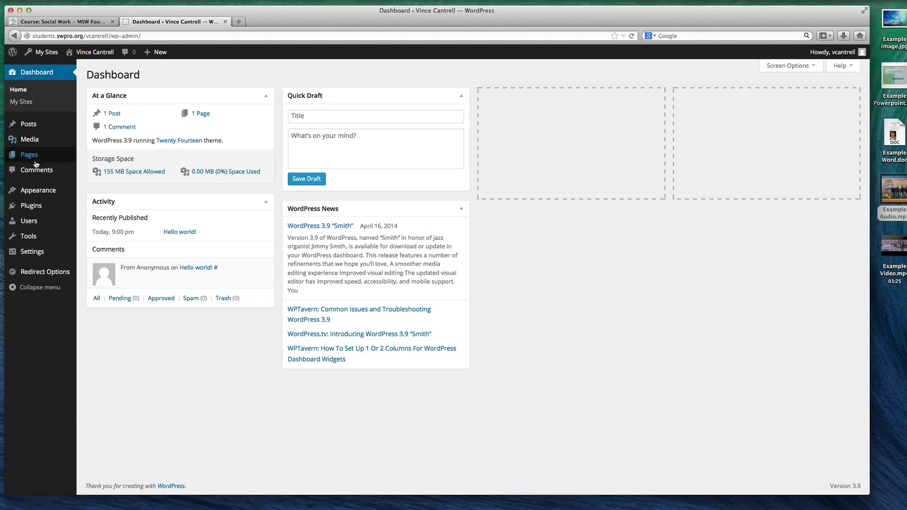
pyautogui.moveTo(35, 273)
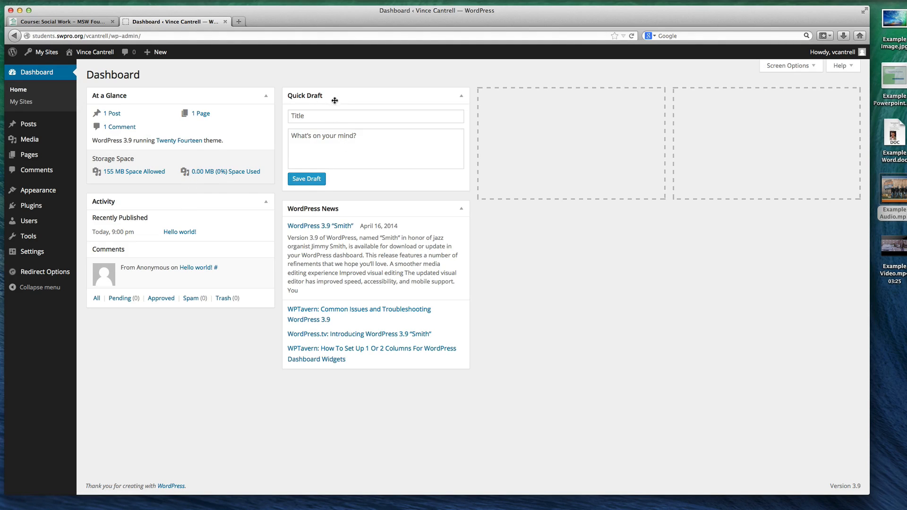
# Check the Quick Draft title and content fields and move the Quick Draft box into the third dashboard column
pyautogui.click(338, 121)
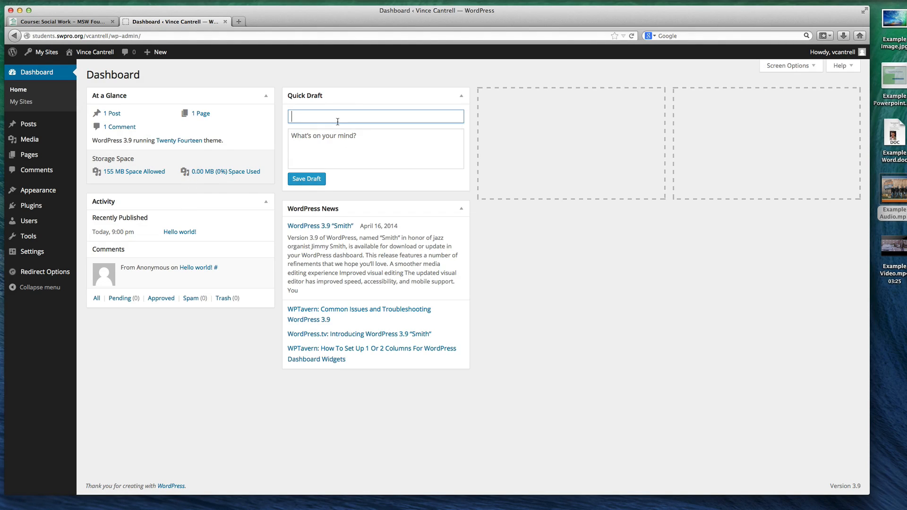
pyautogui.click(344, 137)
pyautogui.click(330, 117)
pyautogui.click(322, 145)
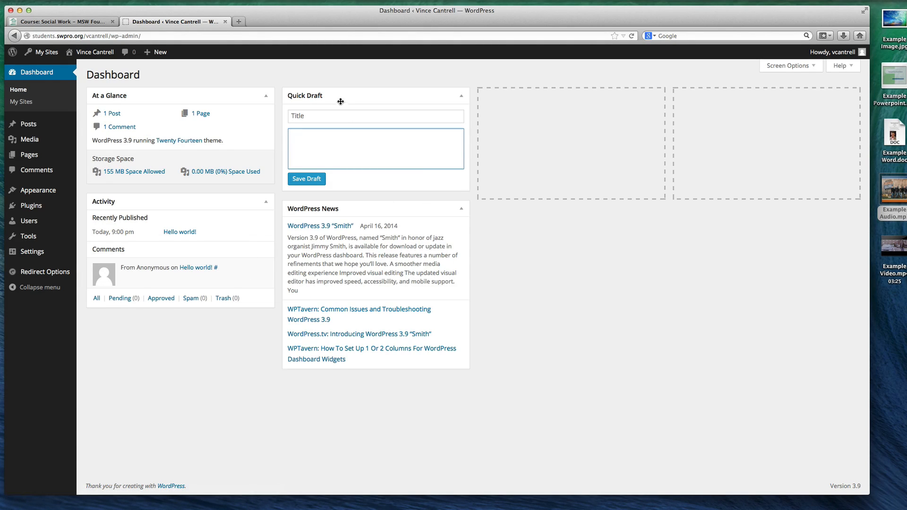
pyautogui.moveTo(340, 101); pyautogui.dragTo(536, 98)
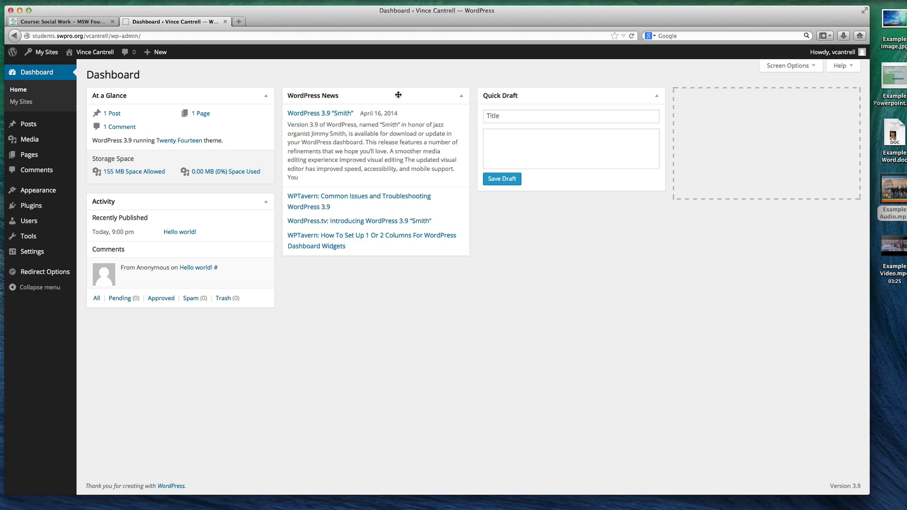
# View the dashboard's My Sites page, and start a new post from the list of all posts
pyautogui.click(24, 103)
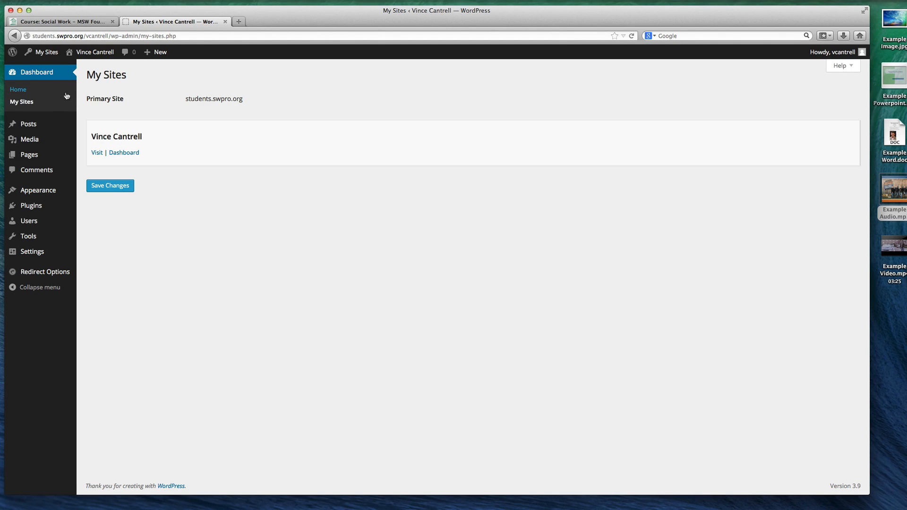
pyautogui.click(27, 125)
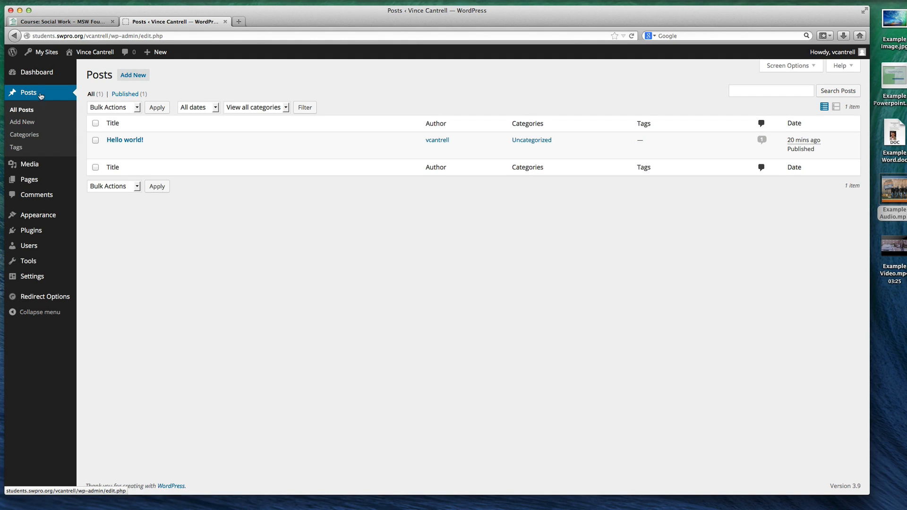
pyautogui.click(134, 76)
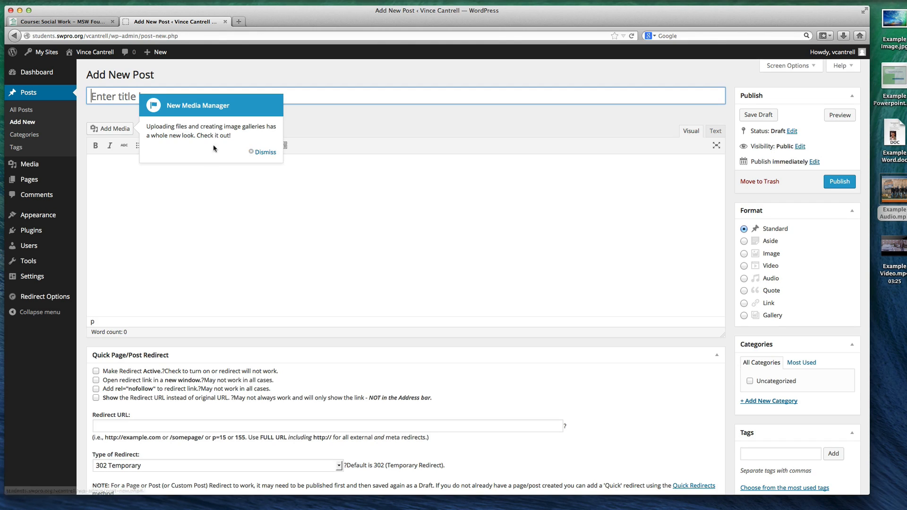
# Dismiss the New Media Manager tip, title the post "Example Post" and enter the body text "This is some example text."
pyautogui.click(266, 153)
pyautogui.click(145, 101)
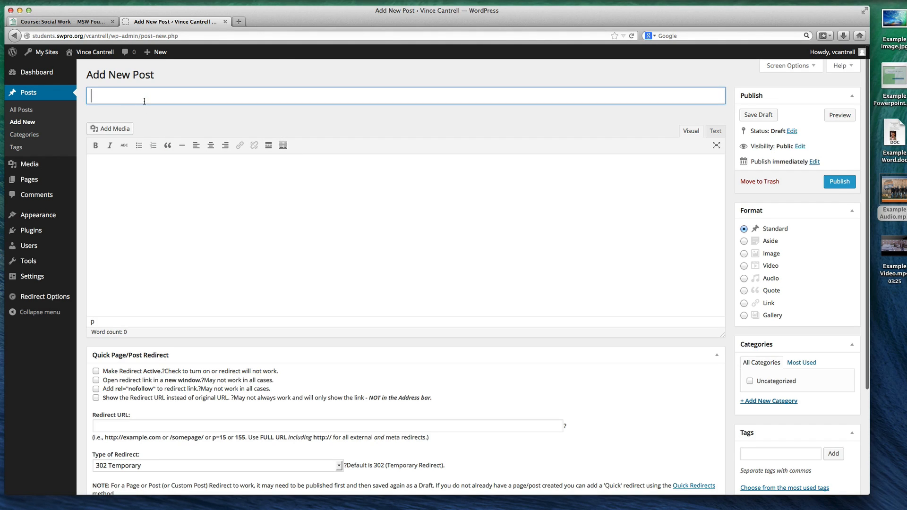
pyautogui.write('Example Post')
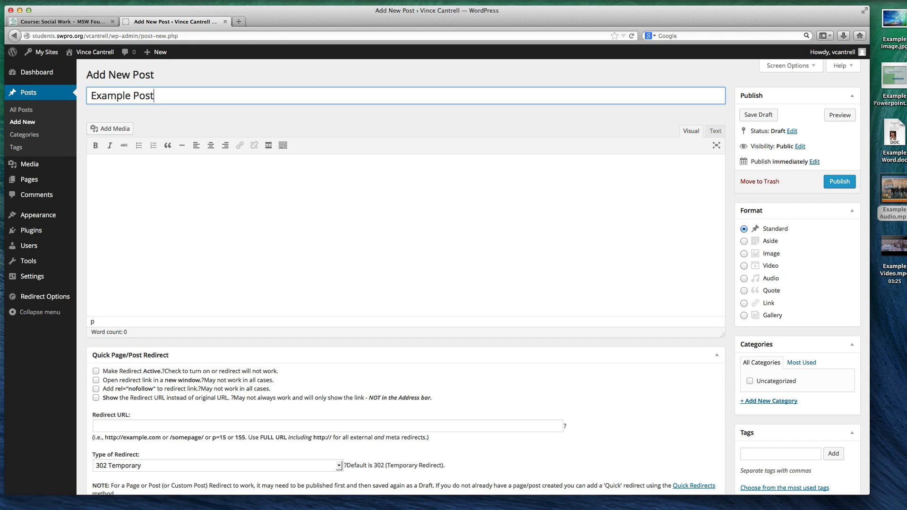
pyautogui.click(159, 184)
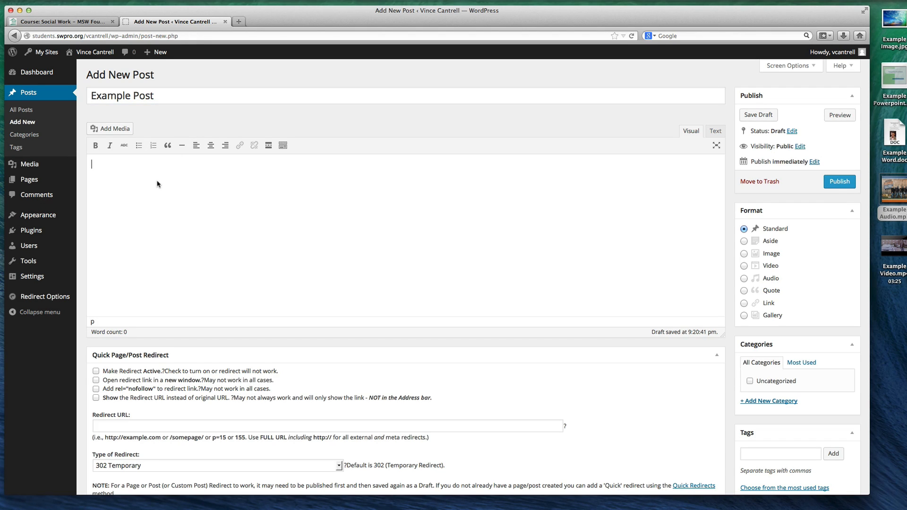
pyautogui.write('This is some examp')
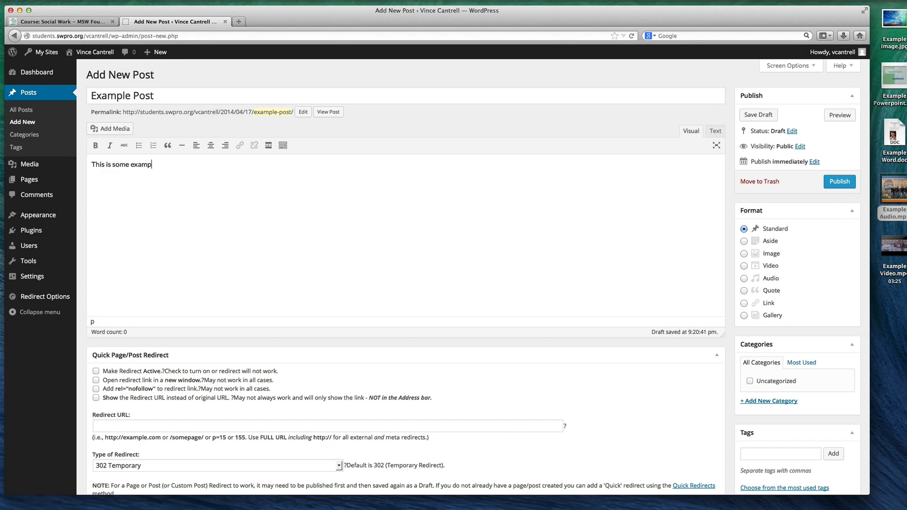
pyautogui.write('le text.')
# Select the post's full permalink address below the title, and return to the end of the body text
pyautogui.moveTo(259, 114); pyautogui.dragTo(122, 116)
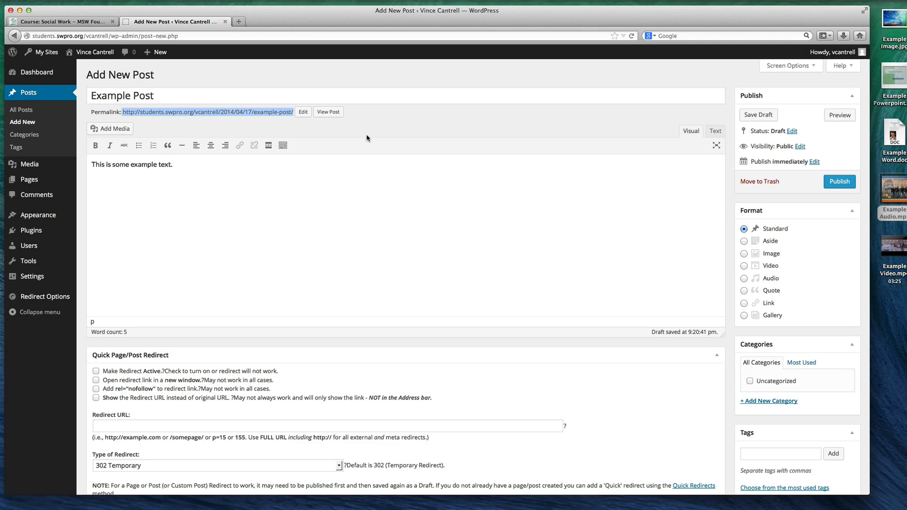
pyautogui.rightClick(255, 114)
pyautogui.click(278, 175)
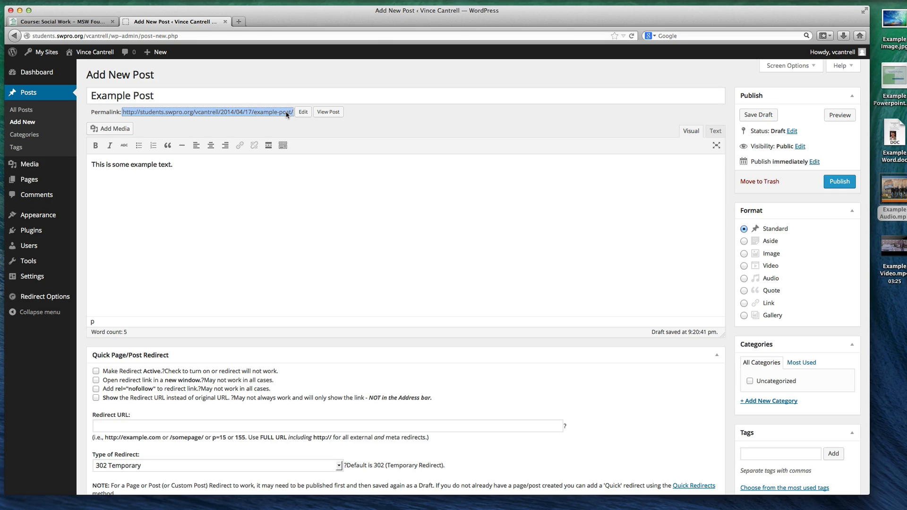
pyautogui.click(208, 177)
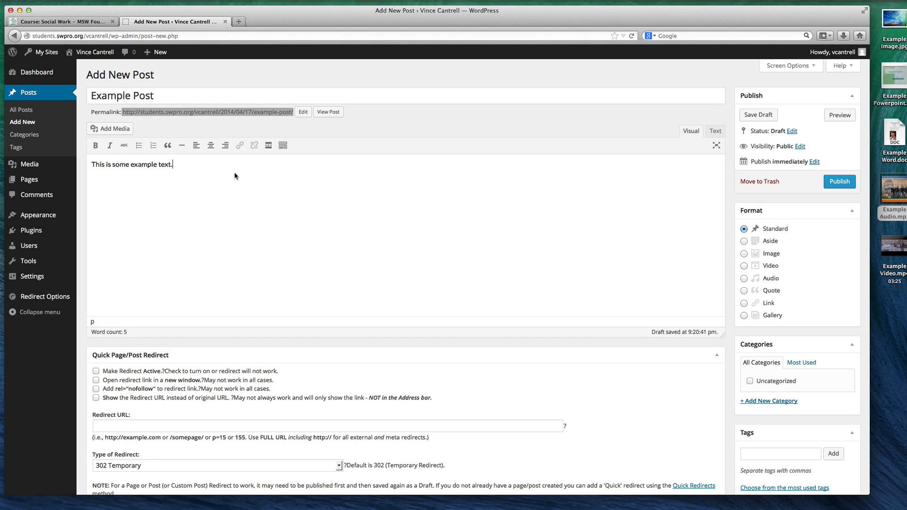
# Format the body sentence with "some" in bold, "This" in italics and "example" struck through
pyautogui.doubleClick(121, 164)
pyautogui.scroll(-1, 113, 160)
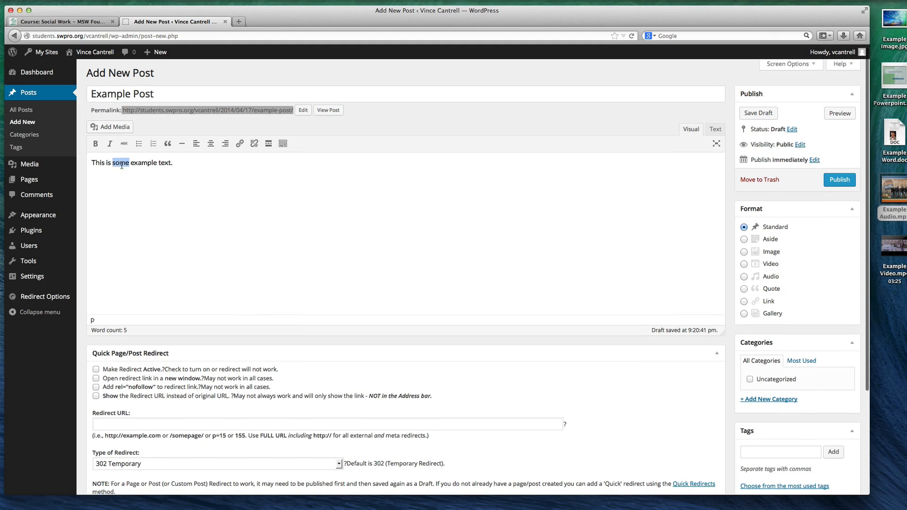
pyautogui.click(96, 143)
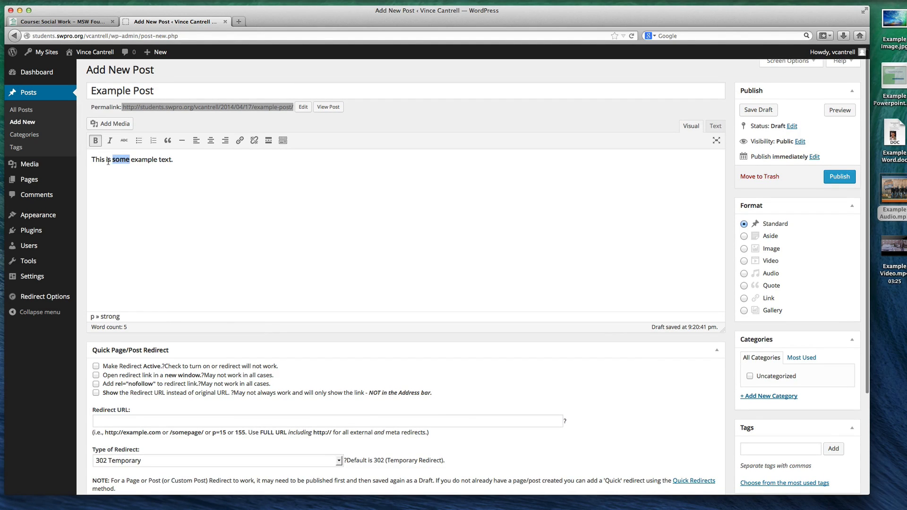
pyautogui.doubleClick(99, 159)
pyautogui.click(110, 140)
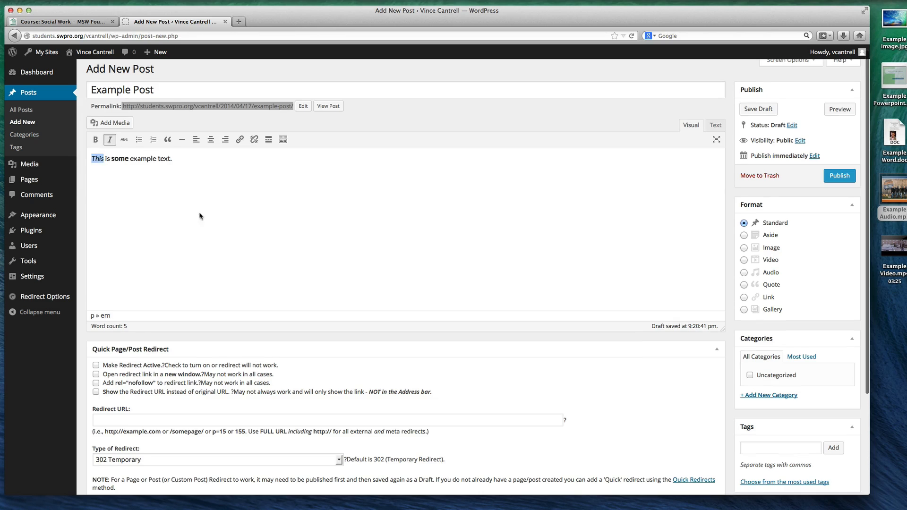
pyautogui.doubleClick(143, 158)
pyautogui.click(124, 138)
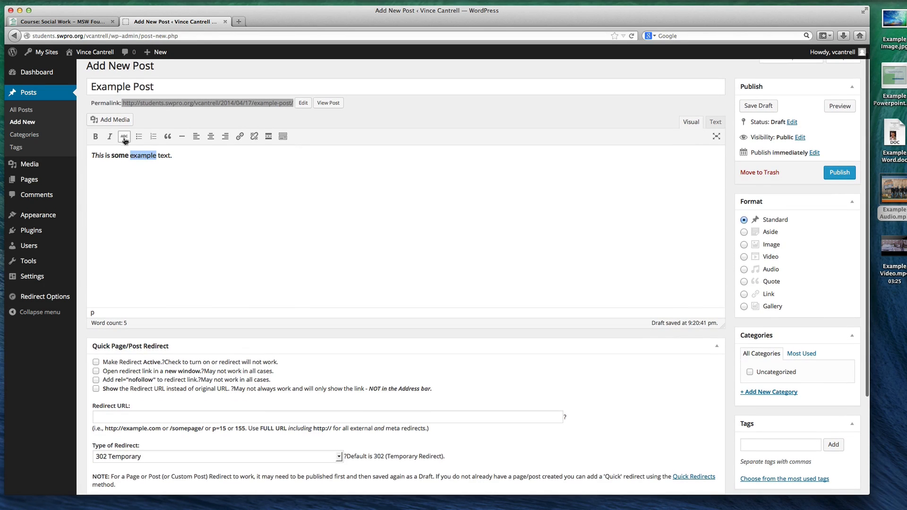
pyautogui.click(192, 157)
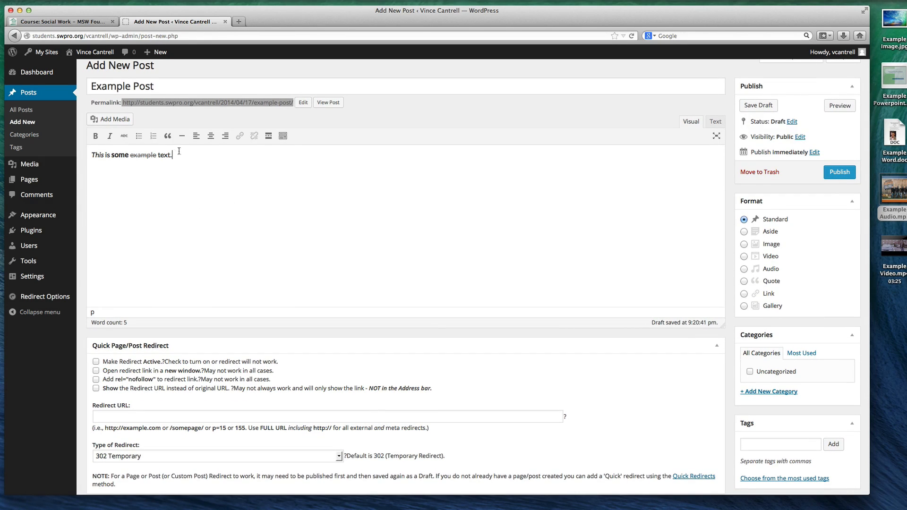
# Add a bulleted list with the items 1, 2, 3 and 4 below the example sentence
pyautogui.press('Return')
pyautogui.click(139, 136)
pyautogui.write('1')
pyautogui.press('Return')
pyautogui.write('2')
pyautogui.press('Return')
pyautogui.write('3')
pyautogui.scroll(1, 135, 164)
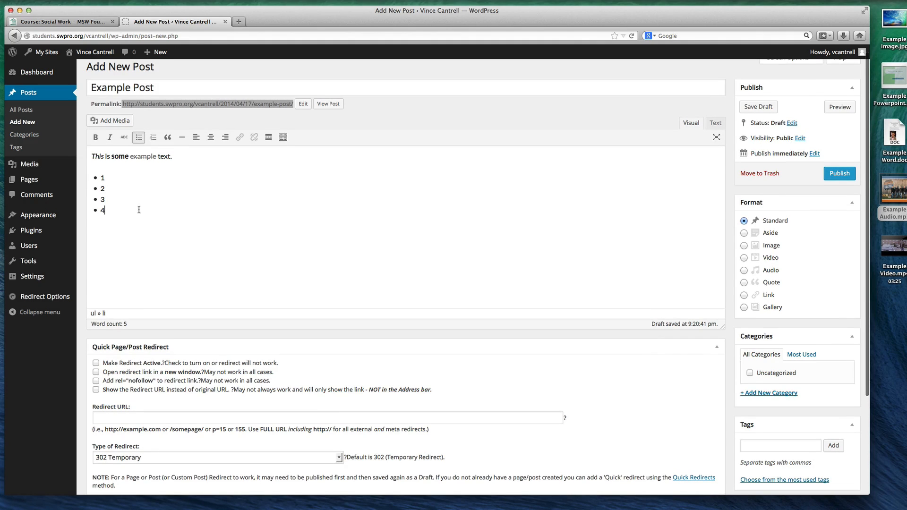
# Show the extended formatting tools and add the indented bullets "Sub-item 1" and "Sub-item 2" under bullet 2
pyautogui.click(125, 190)
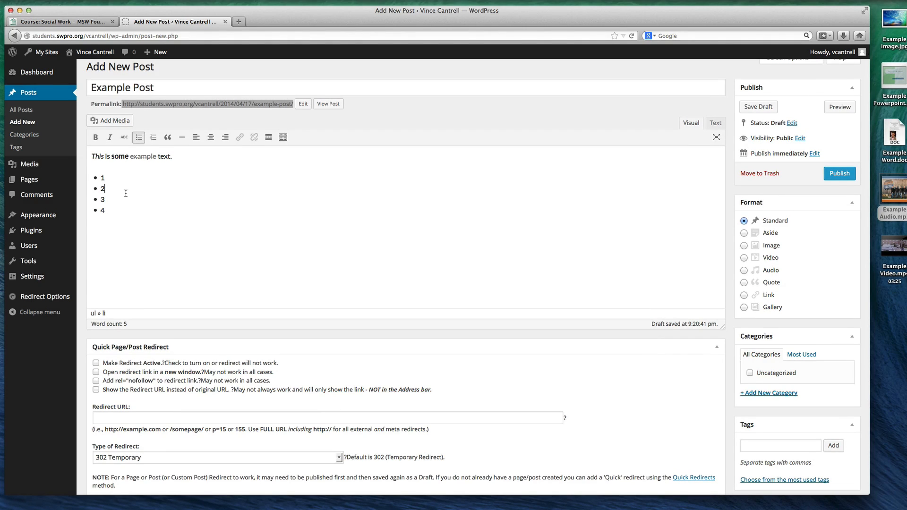
pyautogui.press('Return')
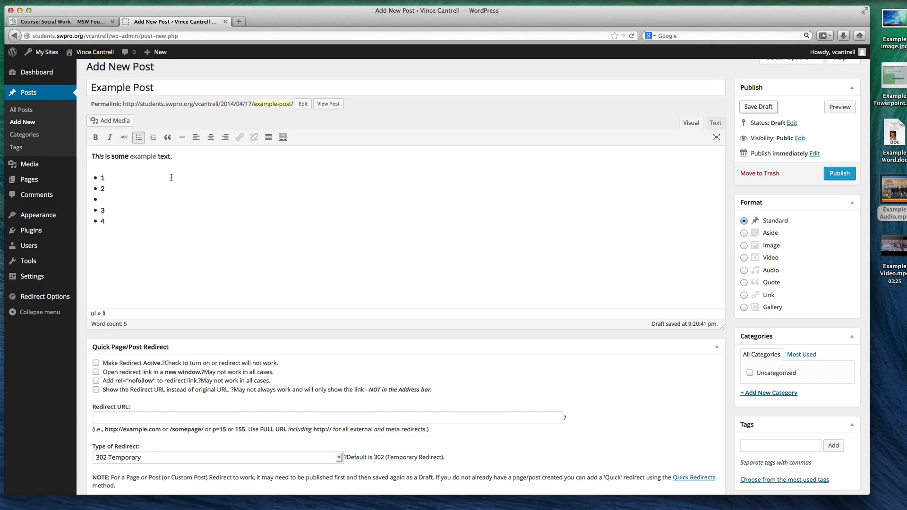
pyautogui.click(284, 138)
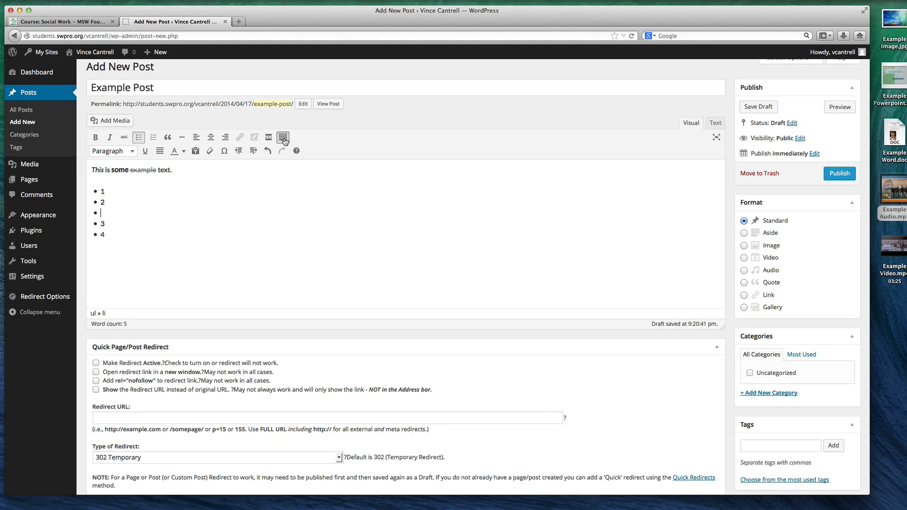
pyautogui.click(253, 151)
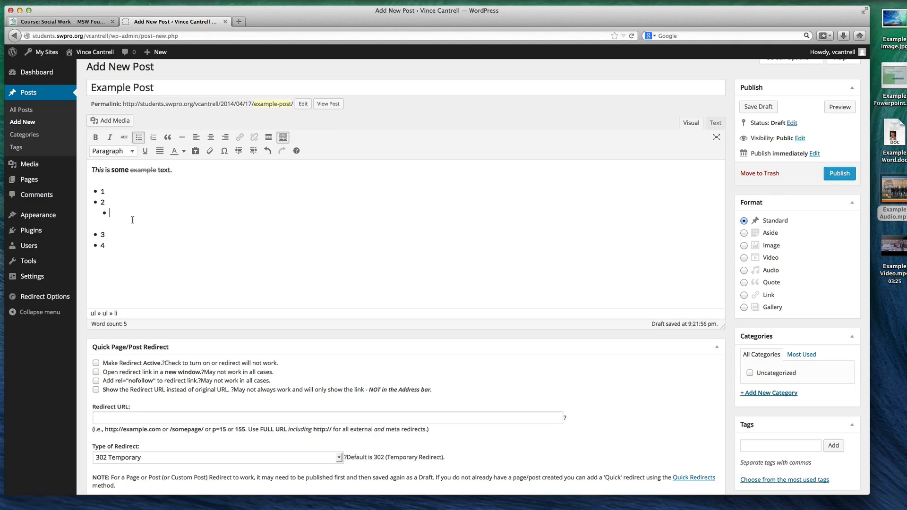
pyautogui.write('Subitem')
pyautogui.press('BackSpace')
pyautogui.press('BackSpace')
pyautogui.press('BackSpace')
pyautogui.press('BackSpace')
pyautogui.press('BackSpace')
pyautogui.write('-item 1 Sub-item 2')
# Add a numbered list with the items A, B, C and D below the bulleted list
pyautogui.click(105, 246)
pyautogui.press('Return')
pyautogui.press('Return')
pyautogui.click(153, 139)
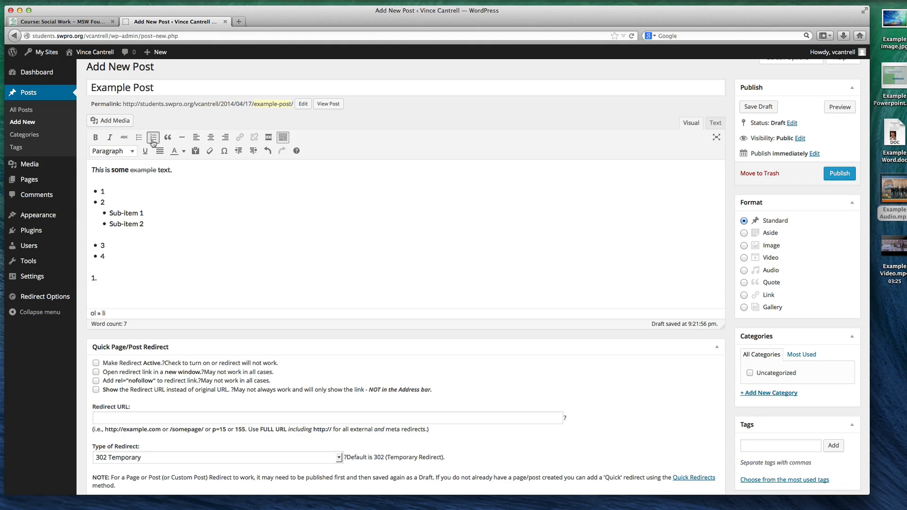
pyautogui.write('A')
pyautogui.press('Return')
pyautogui.write('B')
pyautogui.press('Return')
pyautogui.write('C')
pyautogui.press('Return')
pyautogui.write('D')
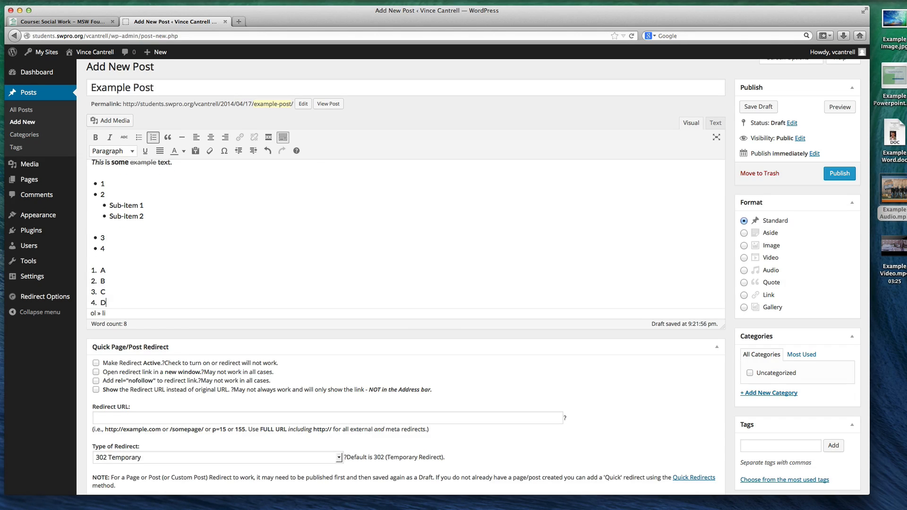
# Add an indented numbered sub-list with the items X, Y and Z under item A
pyautogui.click(120, 276)
pyautogui.press('Return')
pyautogui.click(253, 151)
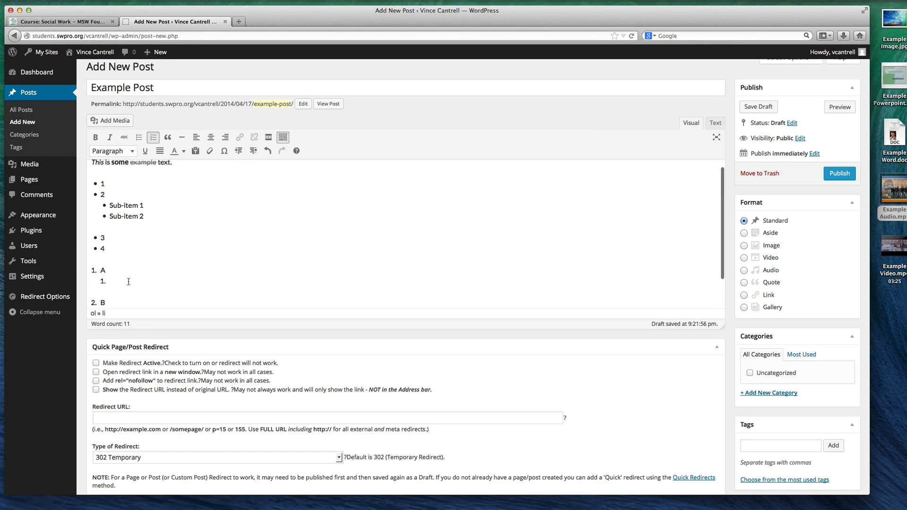
pyautogui.write('X')
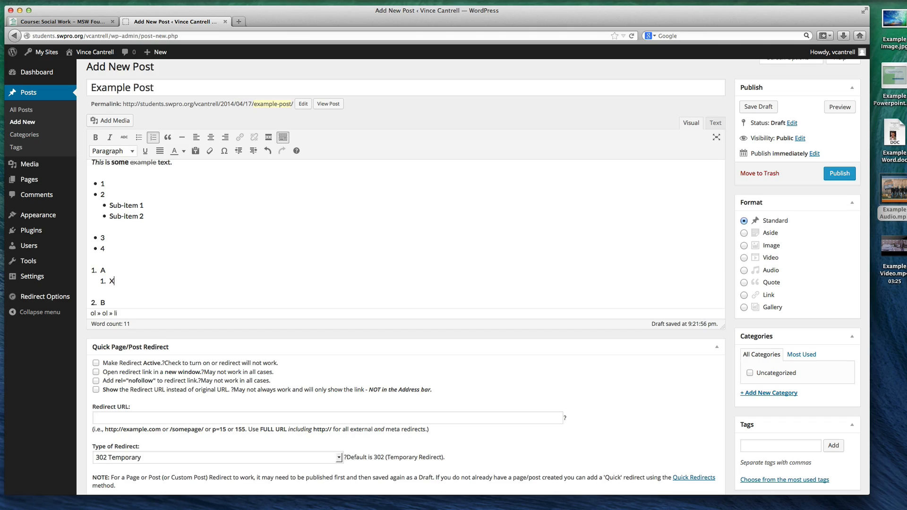
pyautogui.press('Return')
pyautogui.write('Y')
pyautogui.press('Return')
pyautogui.write('X')
pyautogui.scroll(-2, 144, 275)
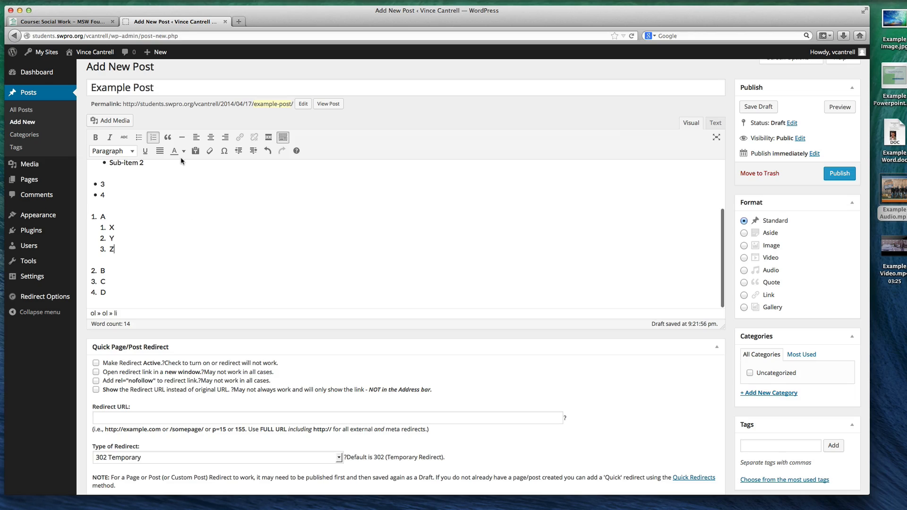
# End the numbered list after item D and start a normal paragraph below it
pyautogui.click(140, 289)
pyautogui.press('Return')
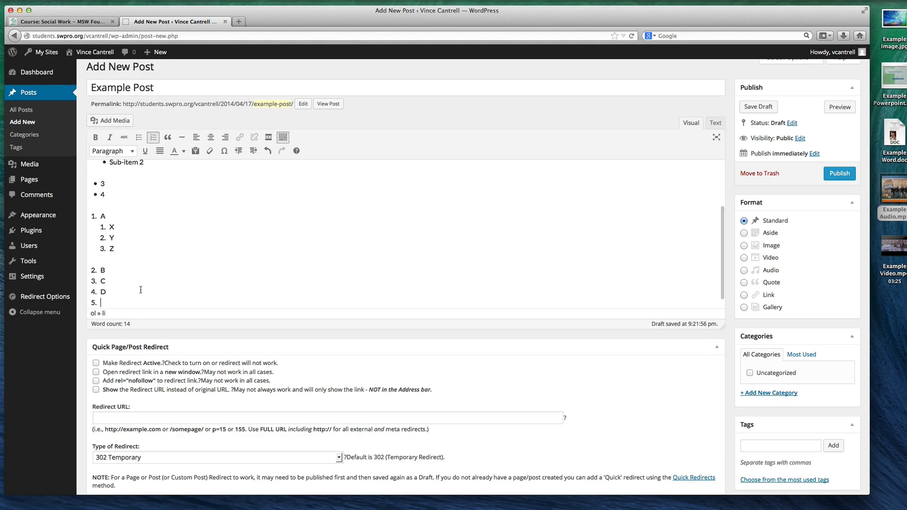
pyautogui.press('Return')
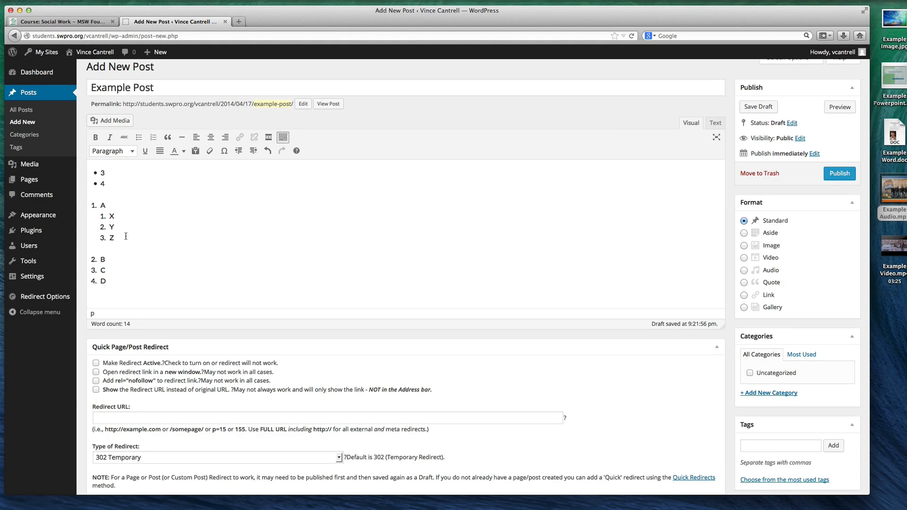
# Color the word "text" in the first example sentence red
pyautogui.scroll(3, 142, 269)
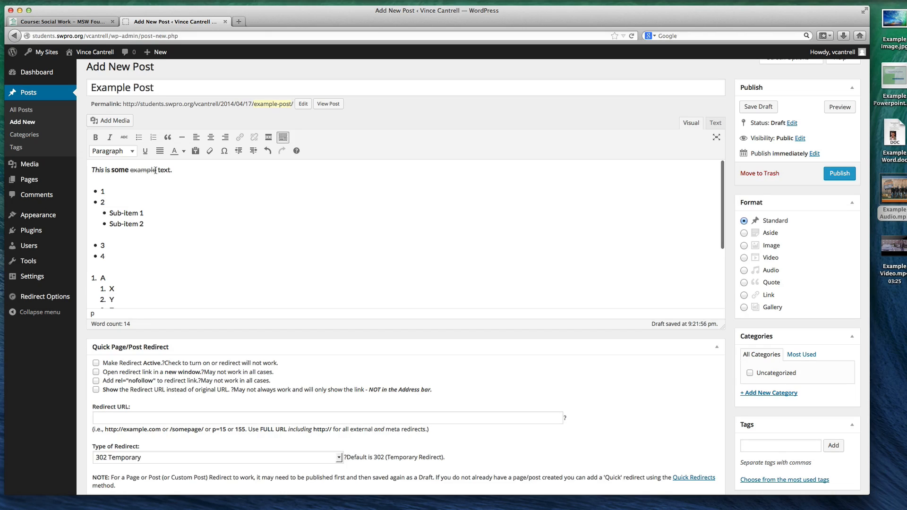
pyautogui.doubleClick(164, 169)
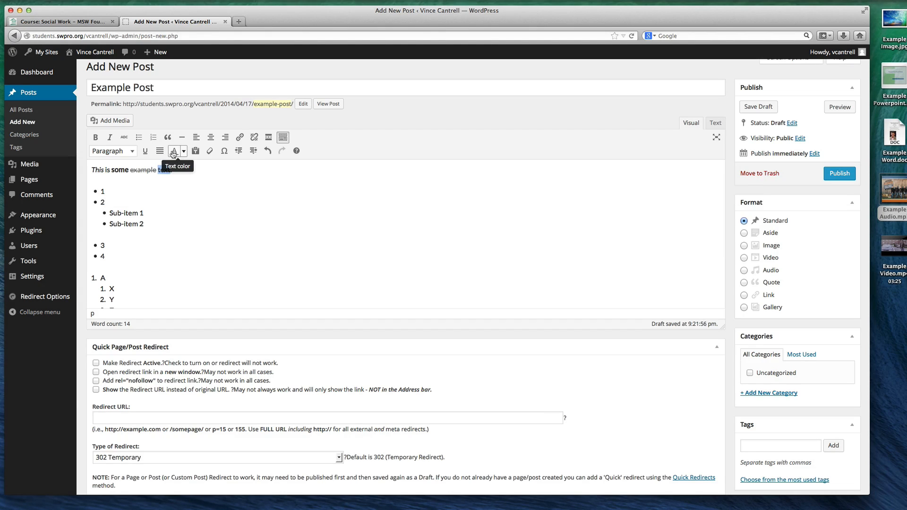
pyautogui.click(183, 150)
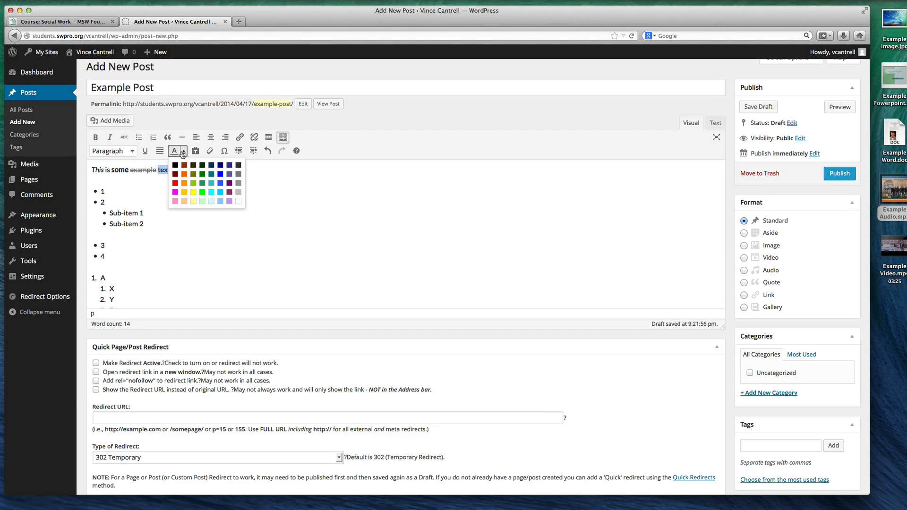
pyautogui.click(175, 183)
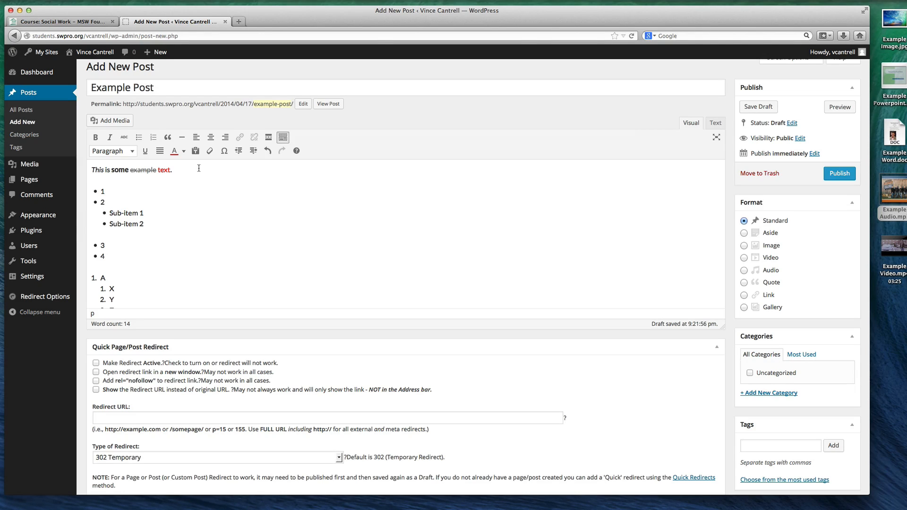
# Add the line "This is a header." below the first sentence and format it as Heading 2
pyautogui.click(198, 169)
pyautogui.press('Return')
pyautogui.write('This is')
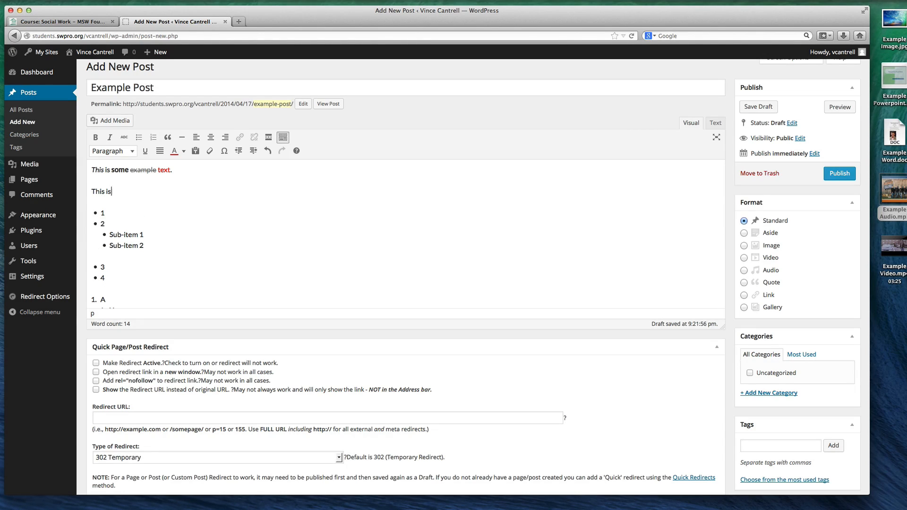
pyautogui.write(' a header.')
pyautogui.moveTo(151, 191); pyautogui.dragTo(80, 192)
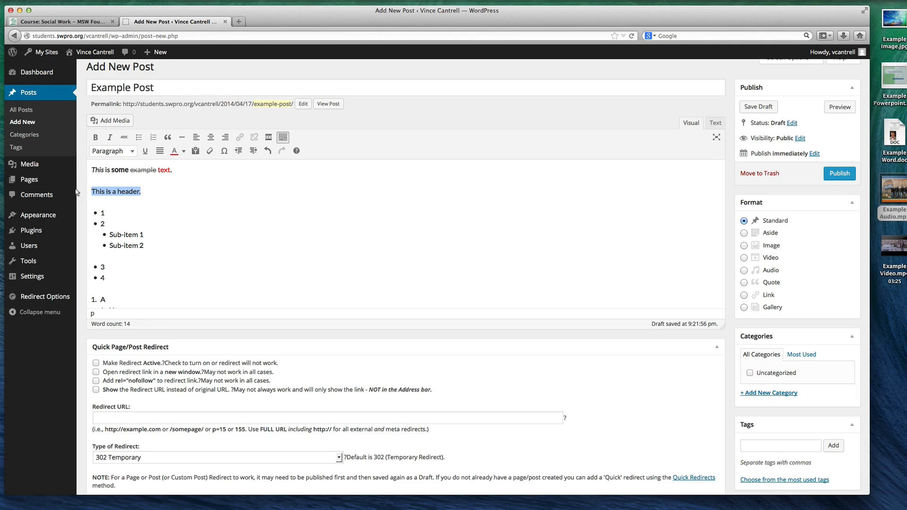
pyautogui.click(133, 151)
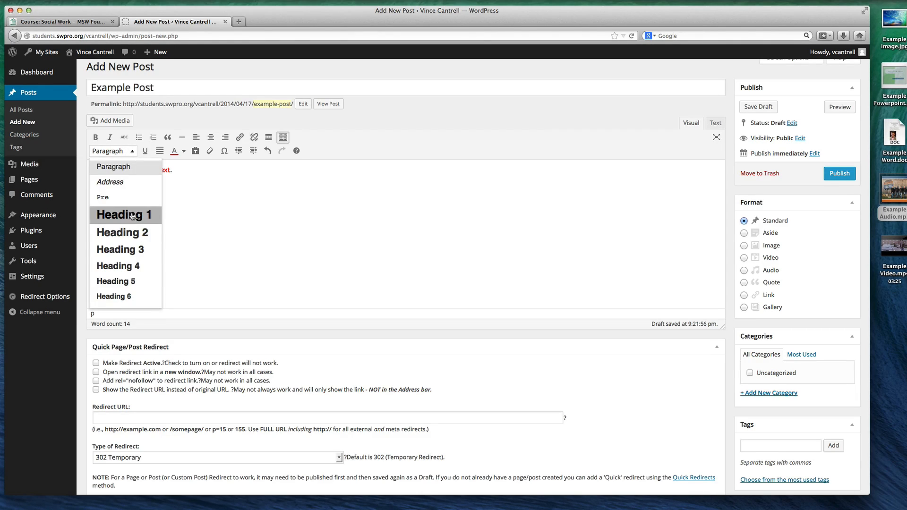
pyautogui.click(127, 234)
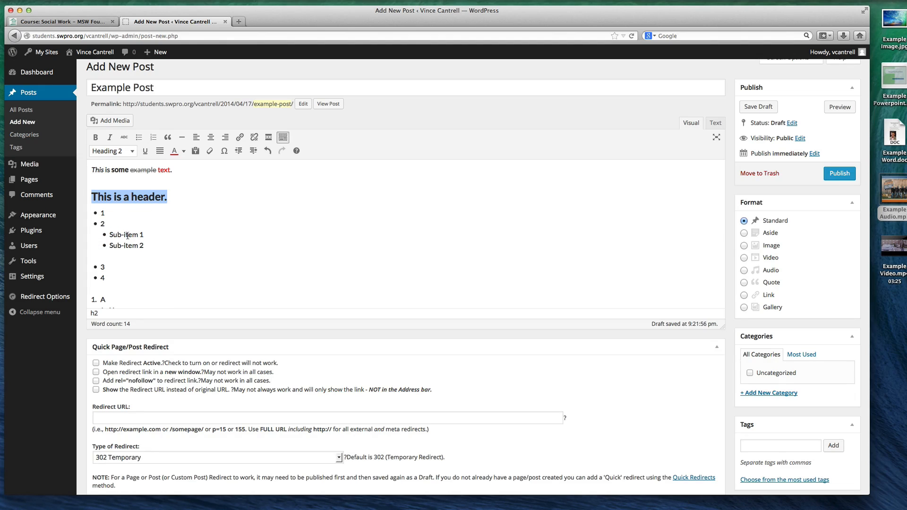
pyautogui.click(183, 194)
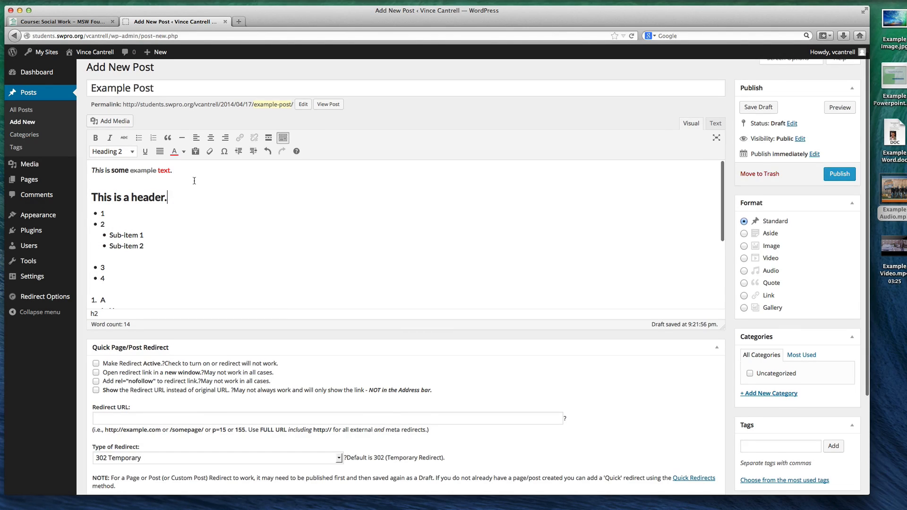
# Add the line "This is centered text." between the first sentence and the header, and center it
pyautogui.click(195, 180)
pyautogui.press('Return')
pyautogui.write('T')
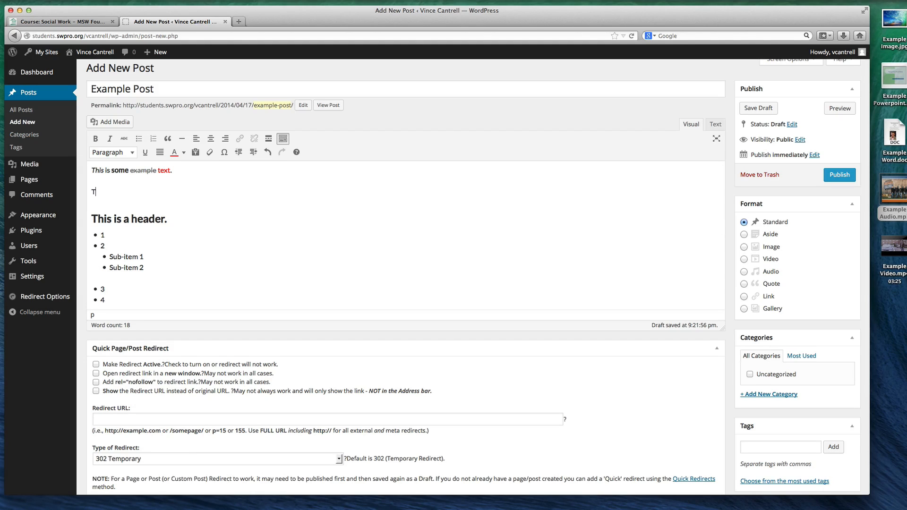
pyautogui.write('his is centered text.')
pyautogui.moveTo(160, 187); pyautogui.dragTo(89, 193)
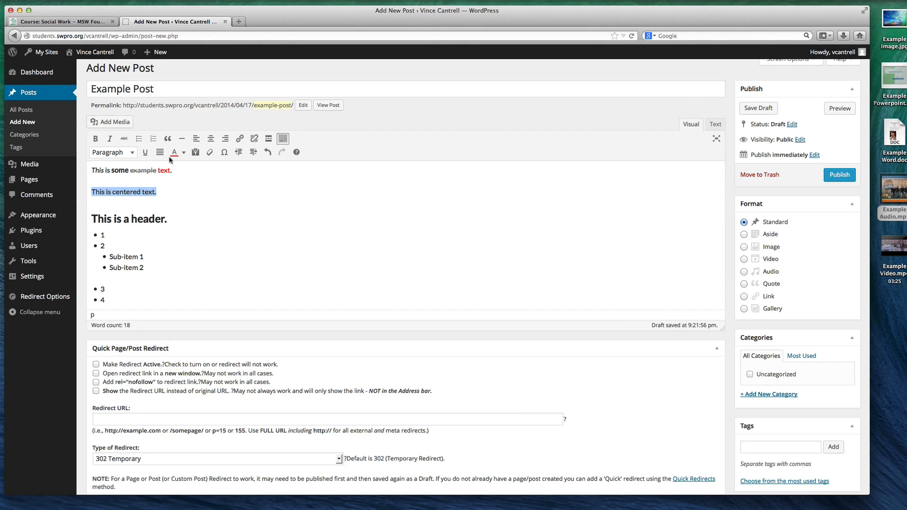
pyautogui.click(211, 139)
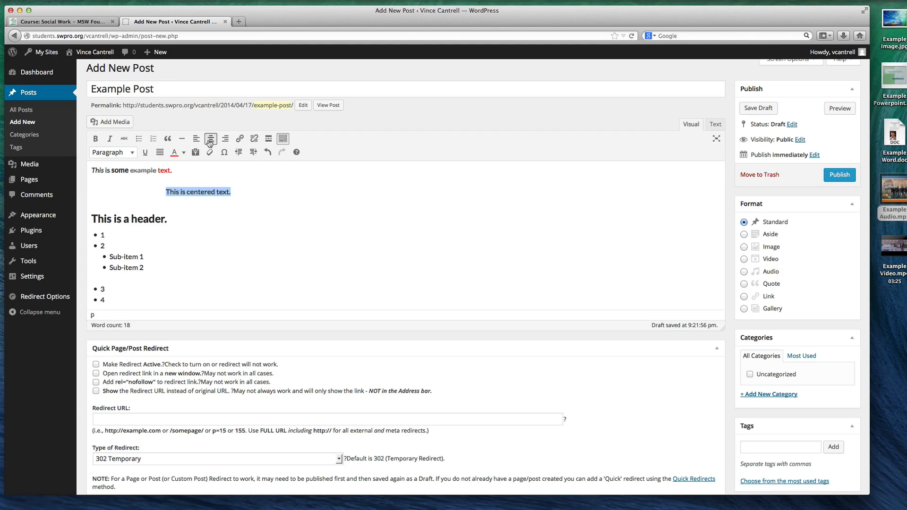
# Try right alignment on the "This is centered text." line, and view the post briefly in Distraction Free Writing mode
pyautogui.click(225, 140)
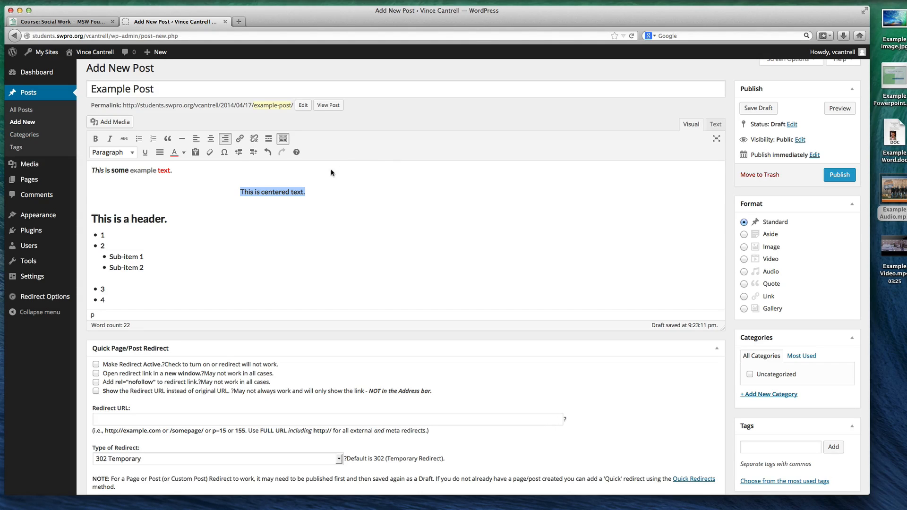
pyautogui.scroll(1, 330, 169)
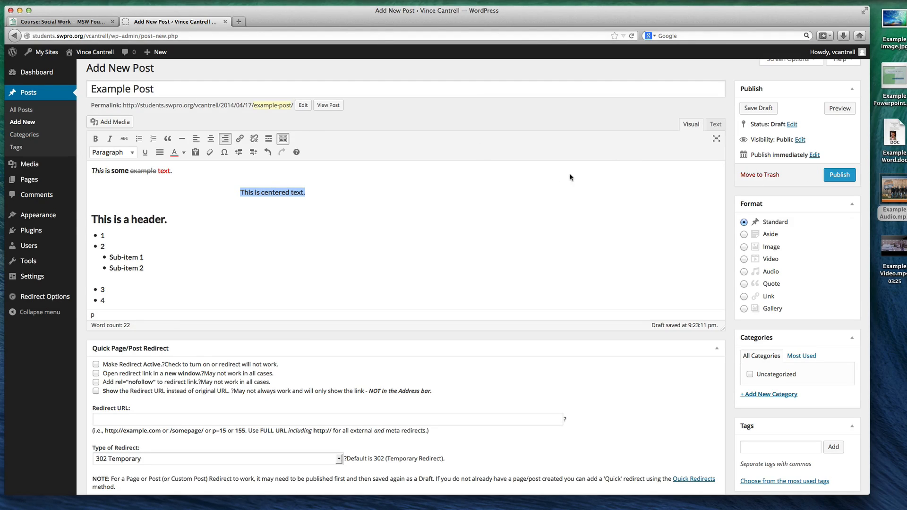
pyautogui.click(717, 139)
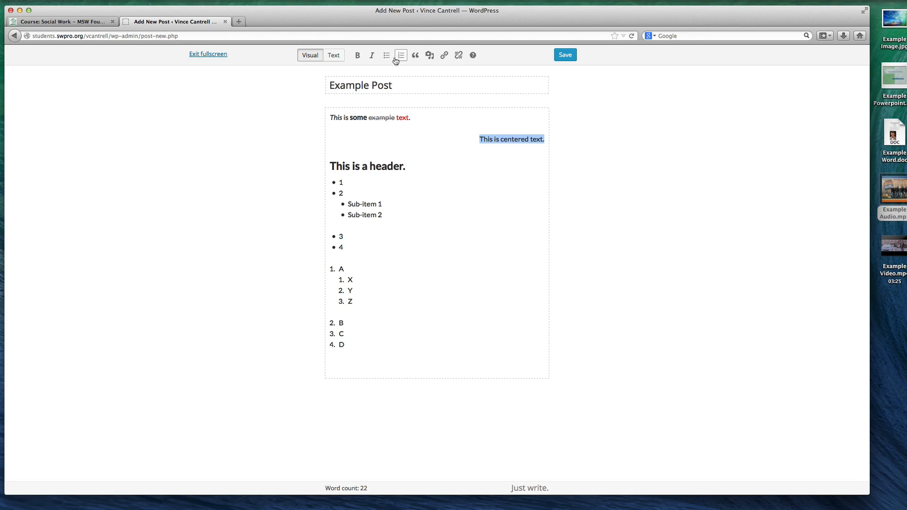
pyautogui.click(214, 54)
# Add an empty line below "This is centered text." and align that sentence to the center
pyautogui.click(319, 191)
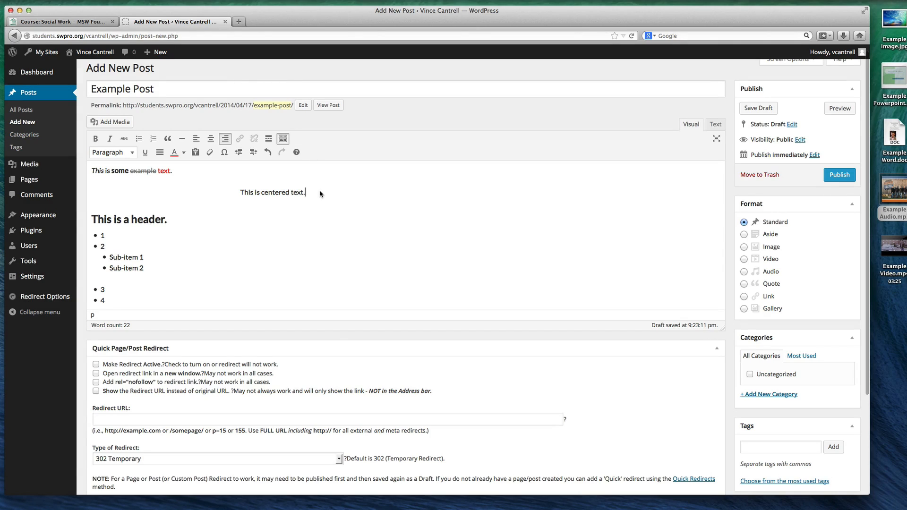
pyautogui.press('Return')
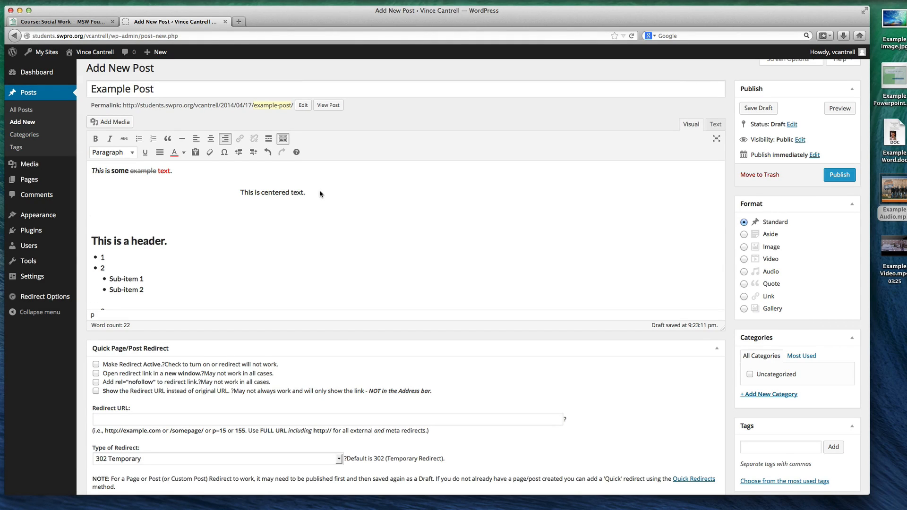
pyautogui.click(302, 193)
pyautogui.moveTo(307, 194); pyautogui.dragTo(236, 193)
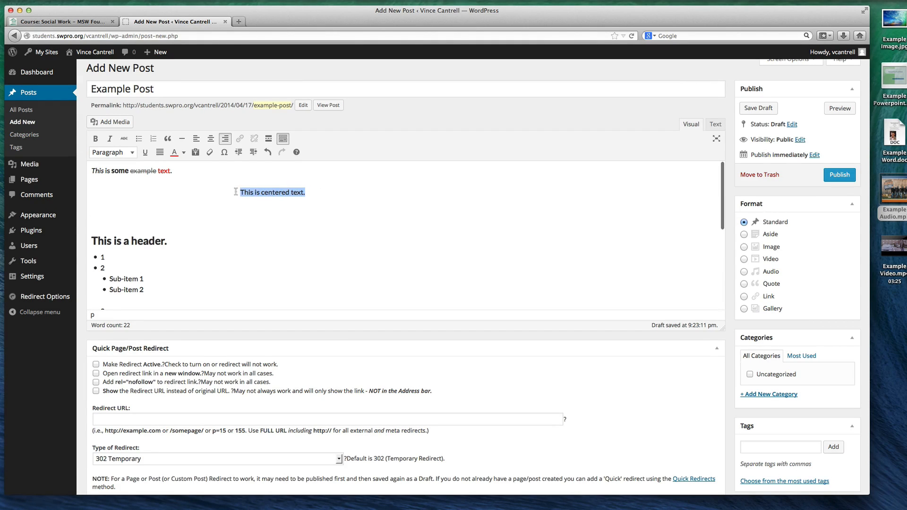
pyautogui.click(210, 140)
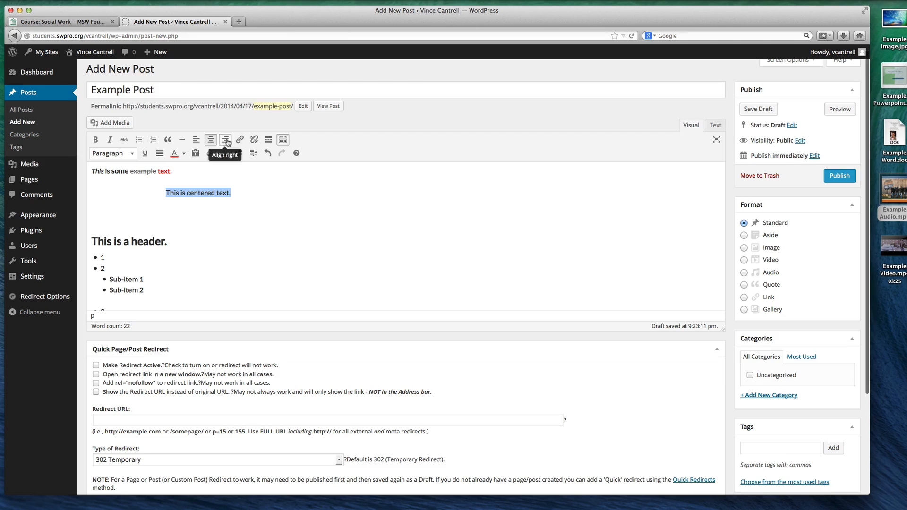
# Insert the special character © on the empty line below the centered sentence and left-align it
pyautogui.click(239, 208)
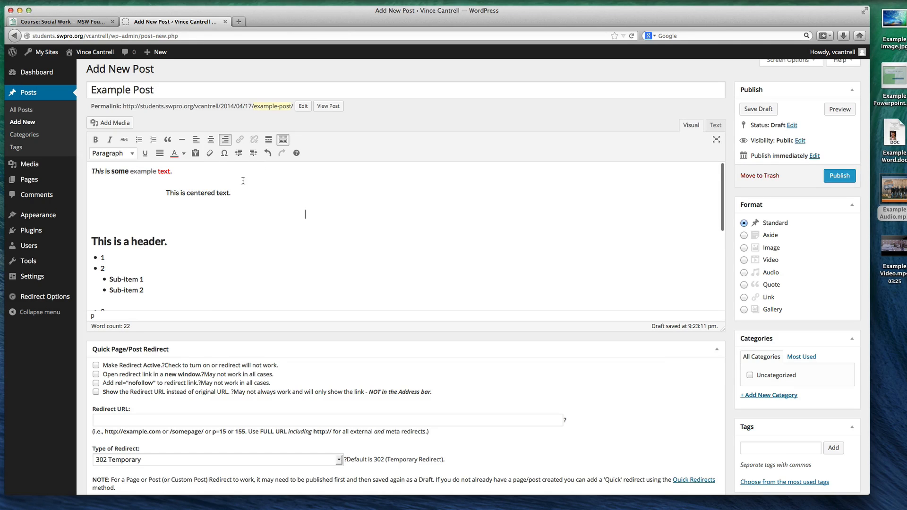
pyautogui.click(224, 153)
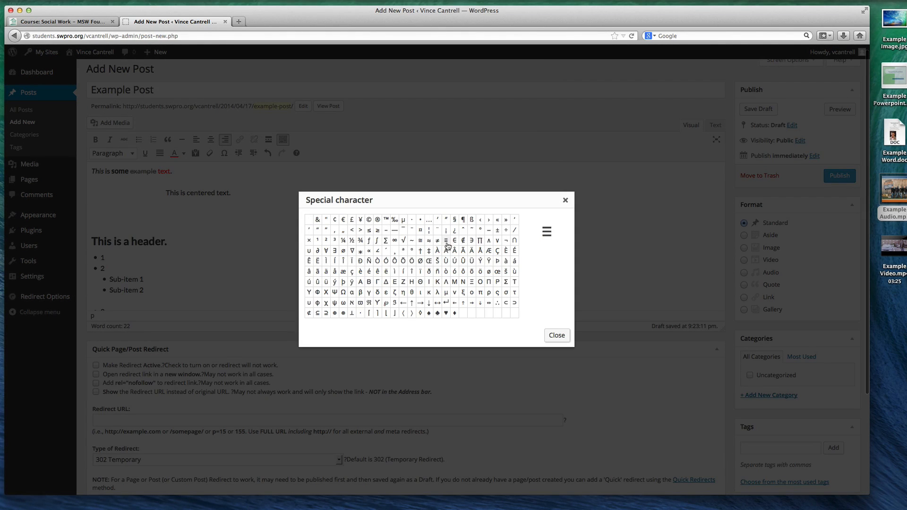
pyautogui.click(369, 221)
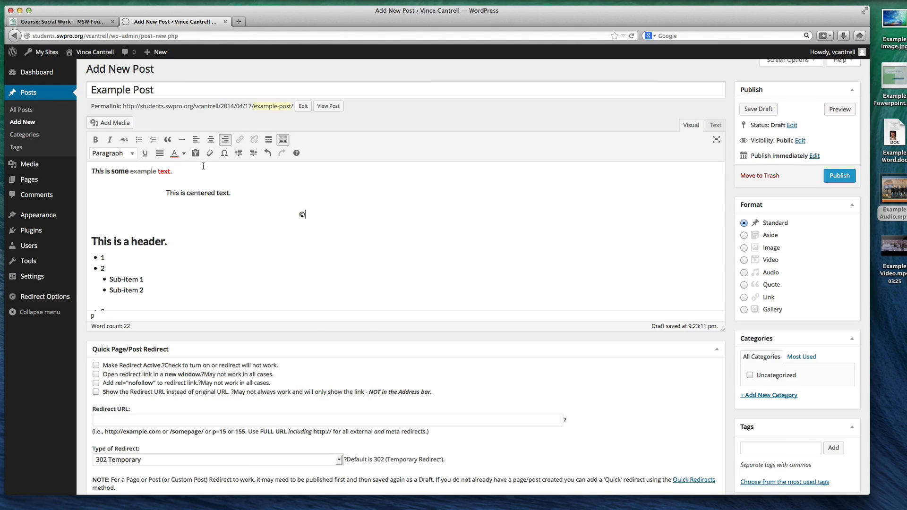
pyautogui.click(196, 141)
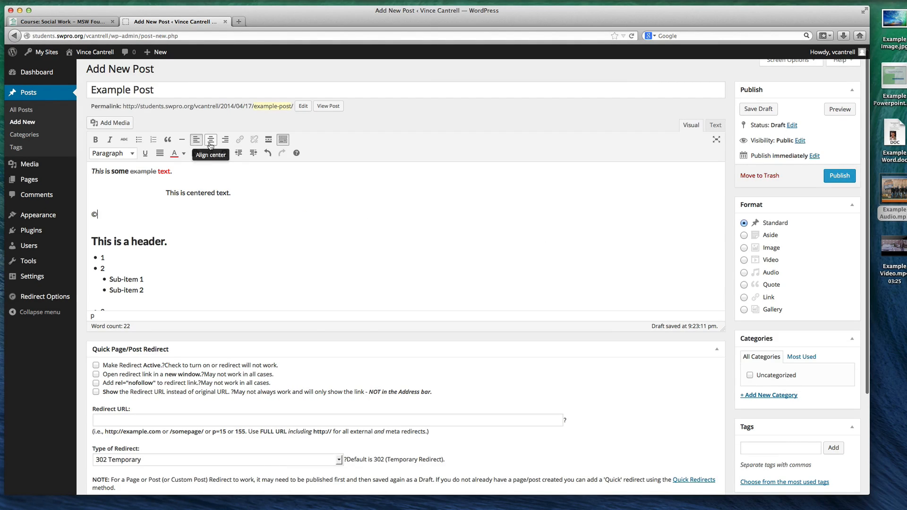
# Add an empty line below the © symbol
pyautogui.click(164, 198)
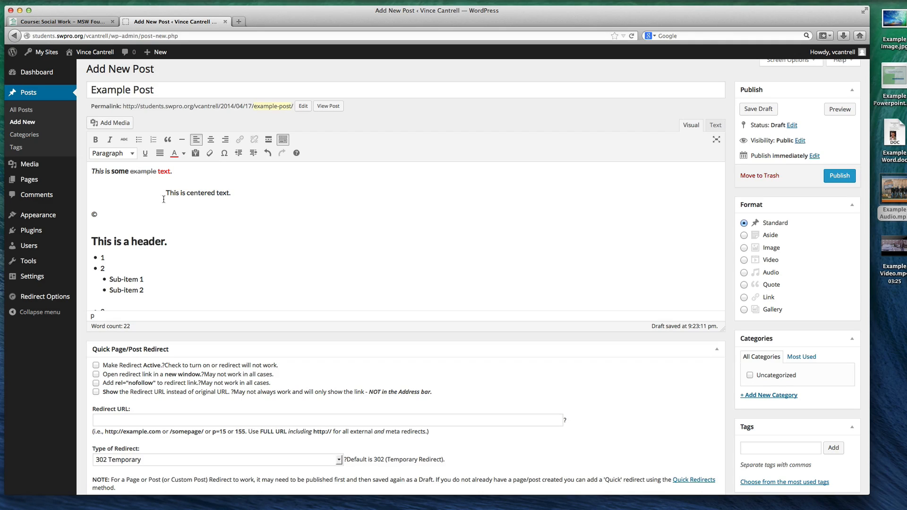
pyautogui.click(147, 211)
pyautogui.press('Return')
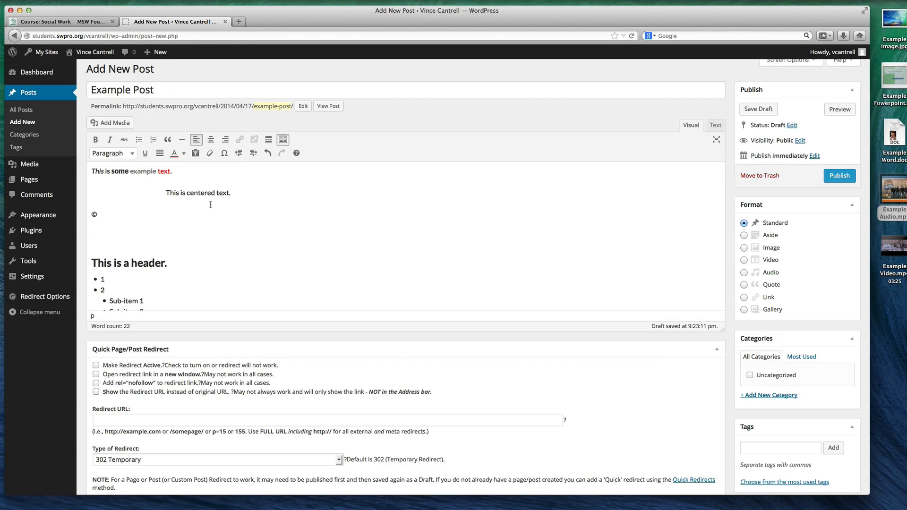
# Try clearing the formatting of the first example sentence, and undo that change
pyautogui.click(181, 264)
pyautogui.moveTo(173, 171); pyautogui.dragTo(47, 164)
pyautogui.click(210, 154)
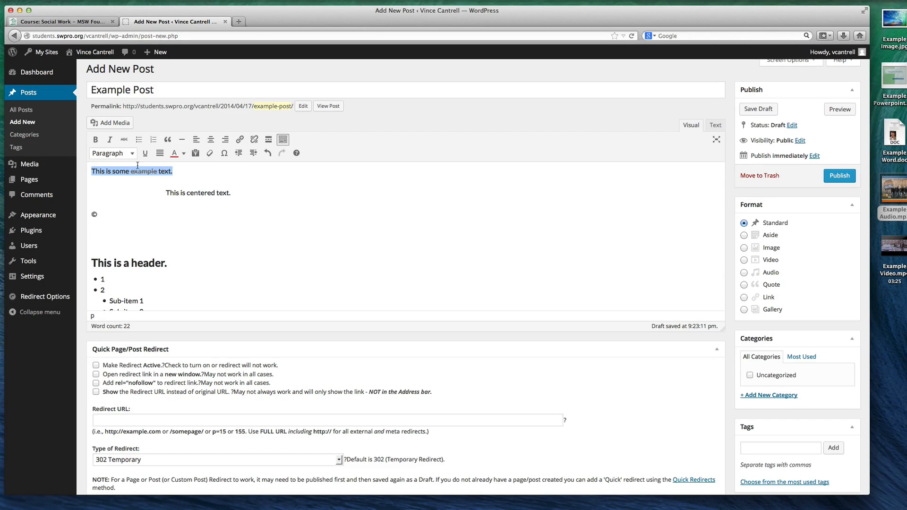
pyautogui.click(164, 169)
pyautogui.doubleClick(142, 171)
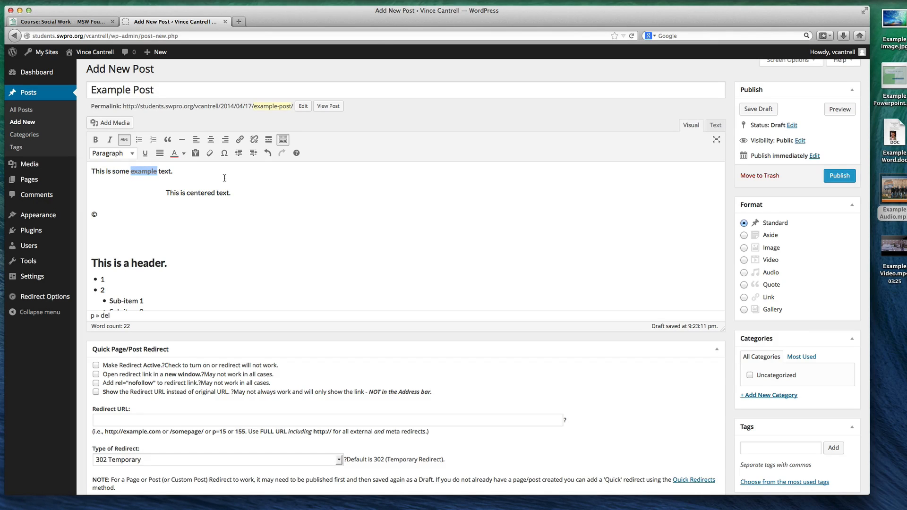
pyautogui.click(198, 171)
pyautogui.press('super+z')
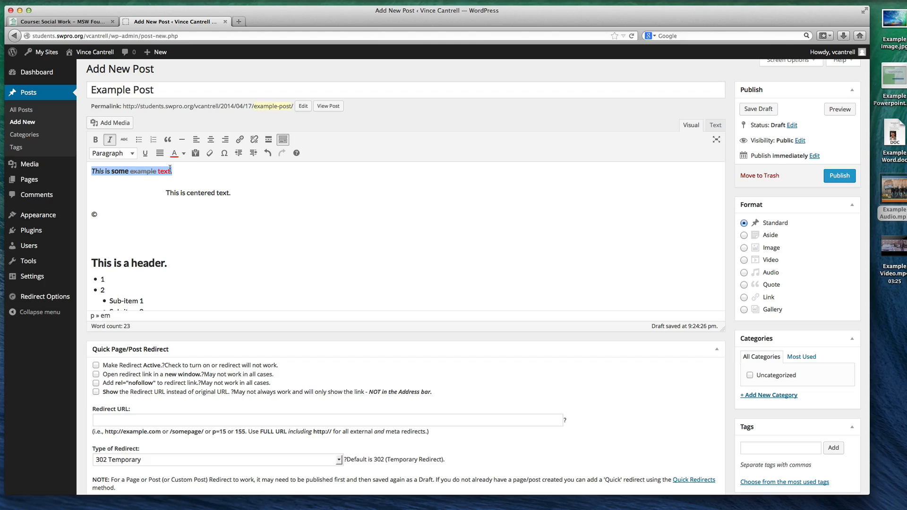
pyautogui.click(202, 179)
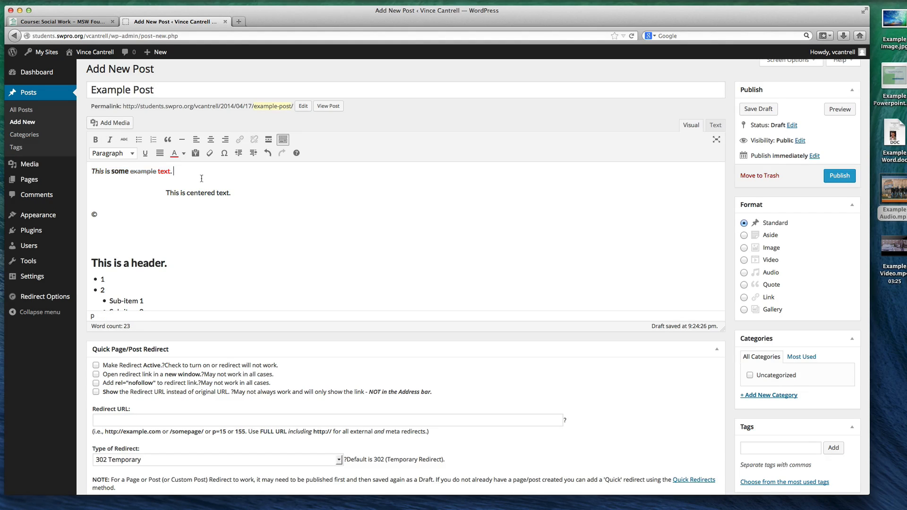
# Insert a Read More tag on the empty line between the © symbol and the header
pyautogui.click(160, 220)
pyautogui.click(268, 139)
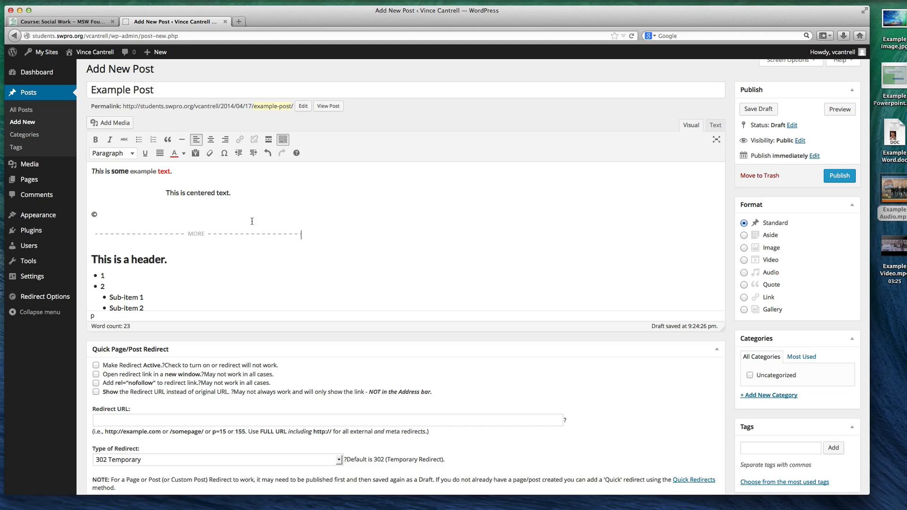
pyautogui.click(179, 234)
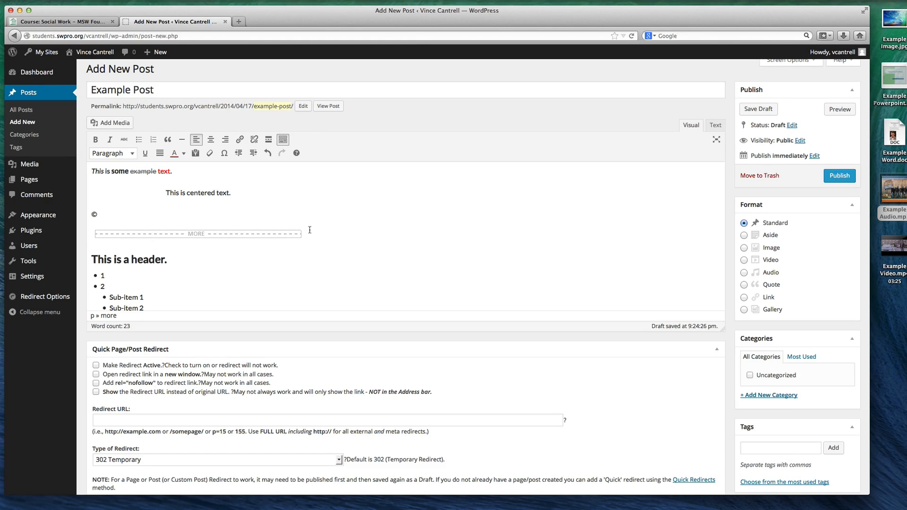
pyautogui.click(311, 230)
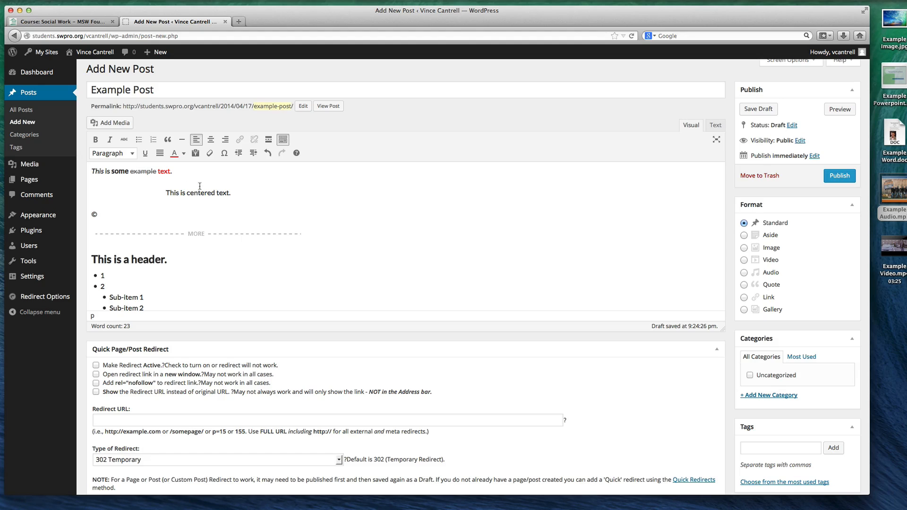
# Add a blockquote reading "Blockquote text." on a new line below the Read More tag
pyautogui.scroll(-5, 160, 250)
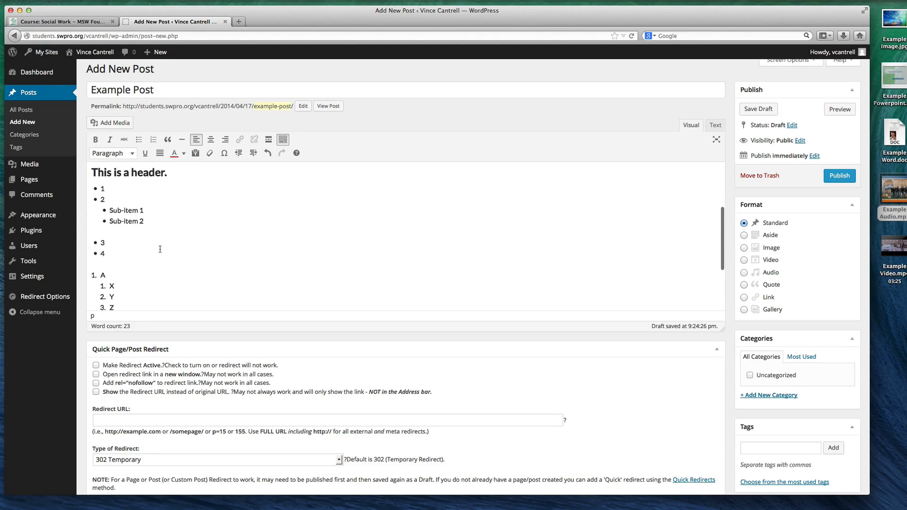
pyautogui.scroll(6, 159, 250)
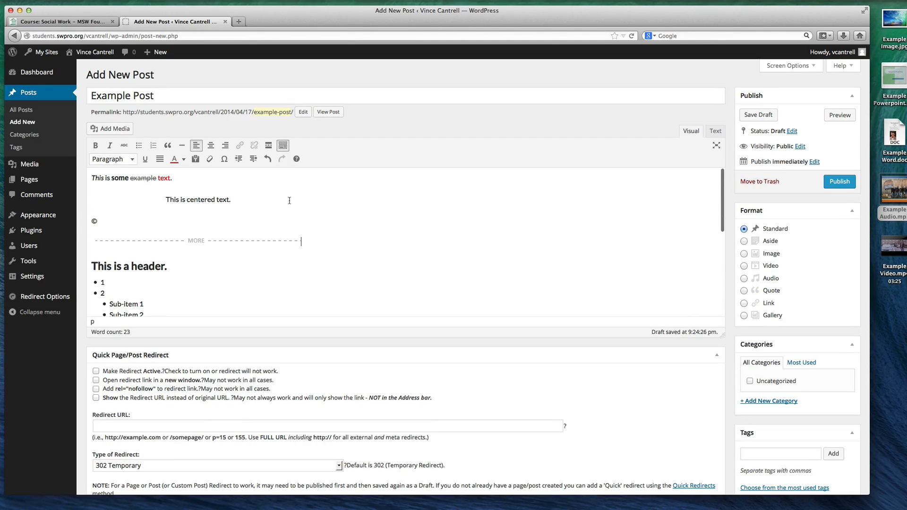
pyautogui.press('Return')
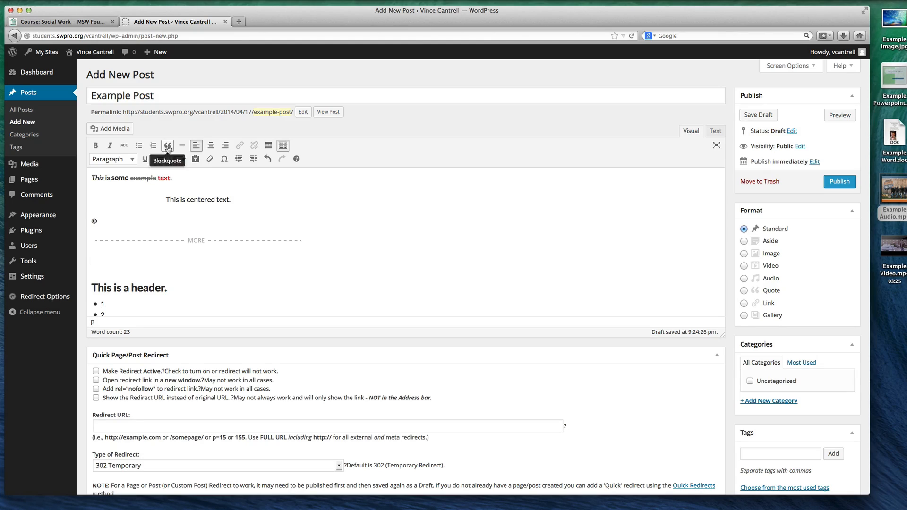
pyautogui.click(167, 145)
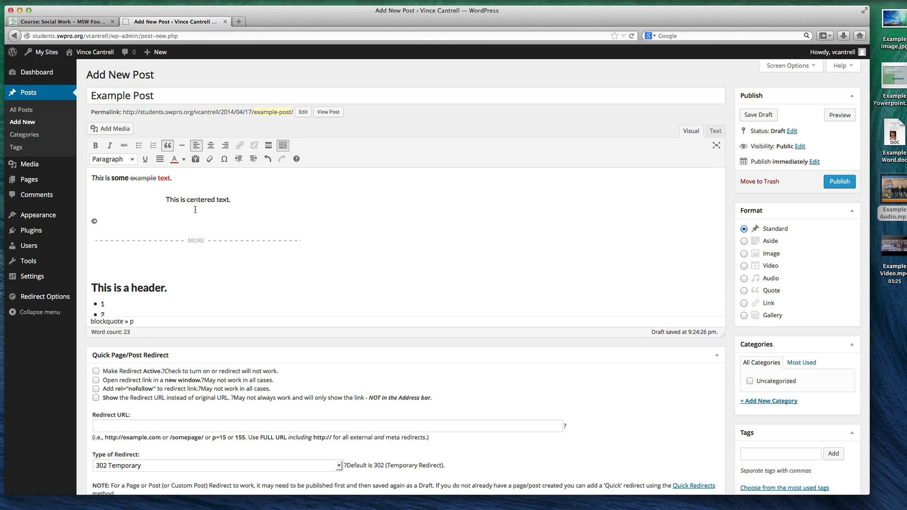
pyautogui.write('Blockquote text.')
# Write "This is a link to google.com" as a normal, non-blockquote paragraph on a new line below the blockquote
pyautogui.press('Return')
pyautogui.write('This')
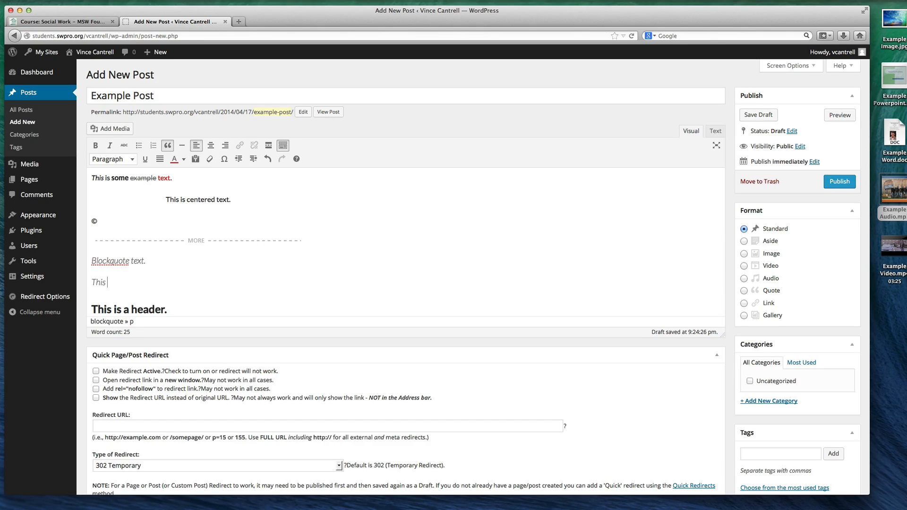
pyautogui.press('BackSpace')
pyautogui.press('BackSpace')
pyautogui.press('BackSpace')
pyautogui.press('BackSpace')
pyautogui.press('BackSpace')
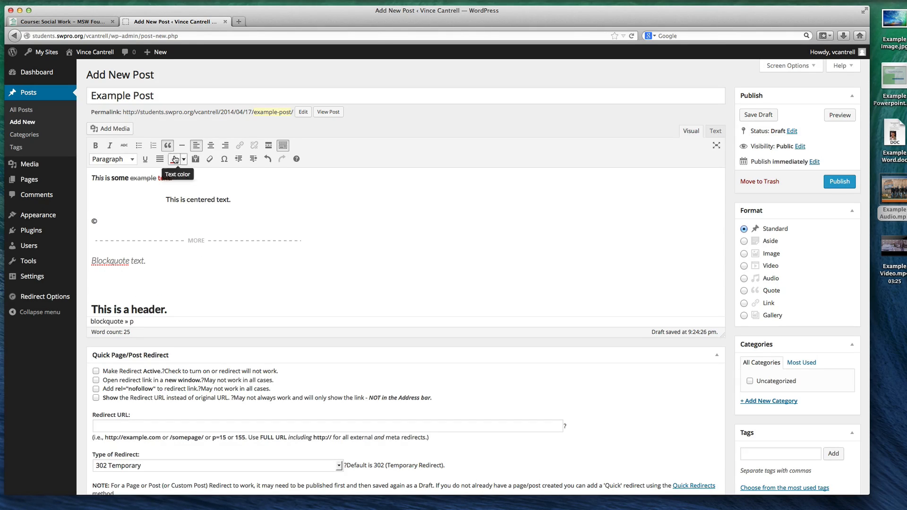
pyautogui.click(166, 146)
pyautogui.write('This')
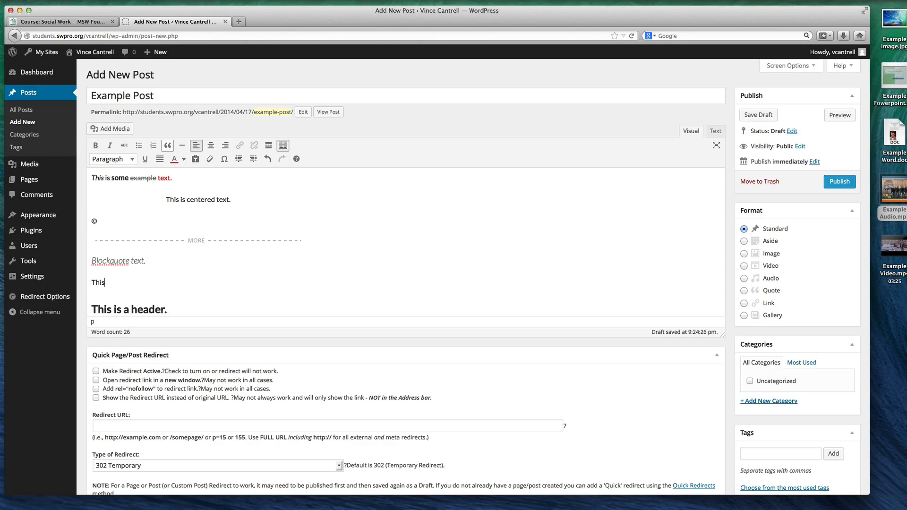
pyautogui.write(' is a link to google.com')
pyautogui.moveTo(192, 282); pyautogui.dragTo(76, 280)
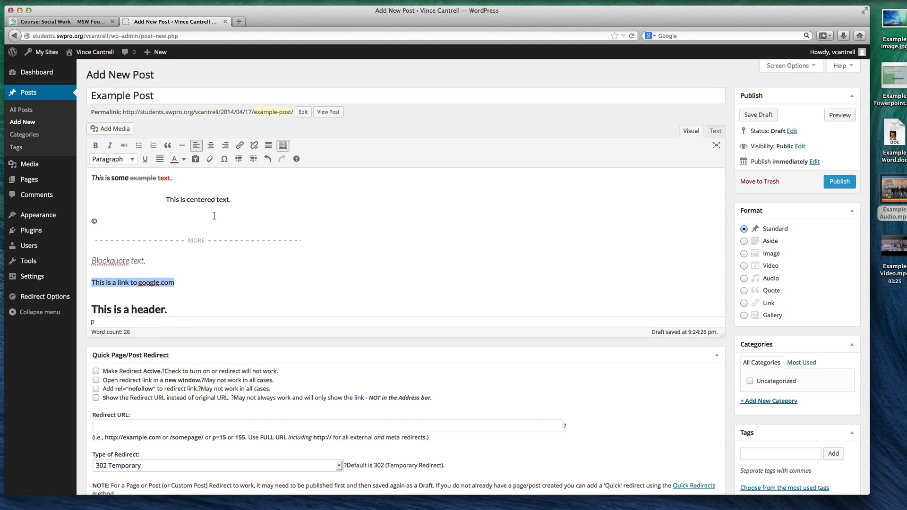
pyautogui.click(239, 146)
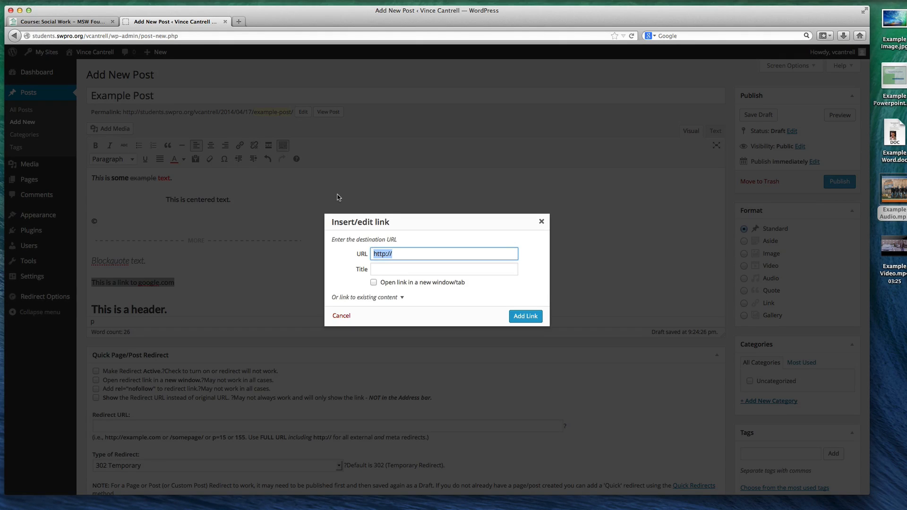
pyautogui.click(397, 254)
pyautogui.write('google.com')
pyautogui.click(373, 282)
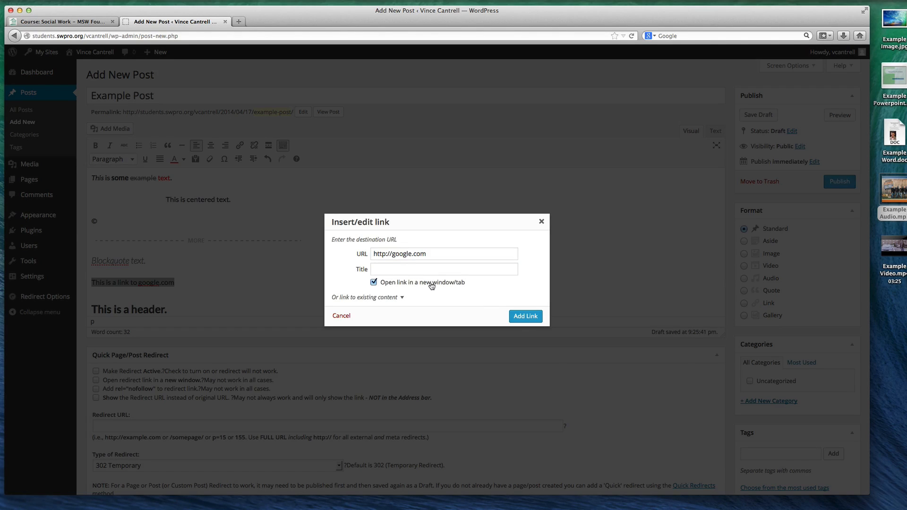
pyautogui.click(519, 317)
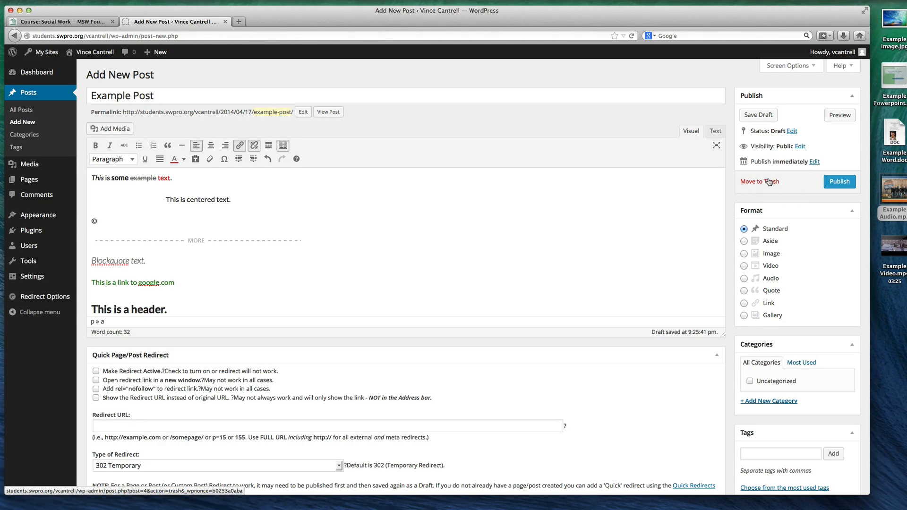
# Open the post's status setting and examine the available status choices
pyautogui.click(792, 132)
pyautogui.click(789, 144)
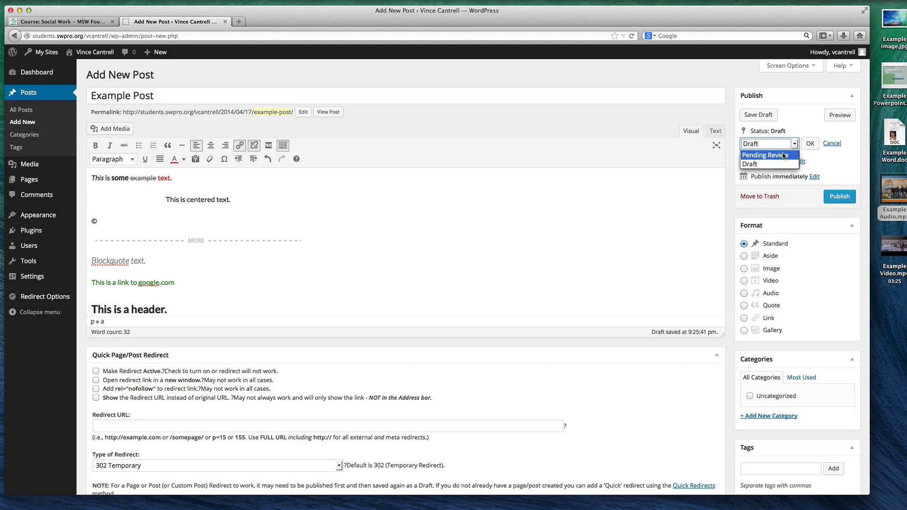
pyautogui.click(786, 144)
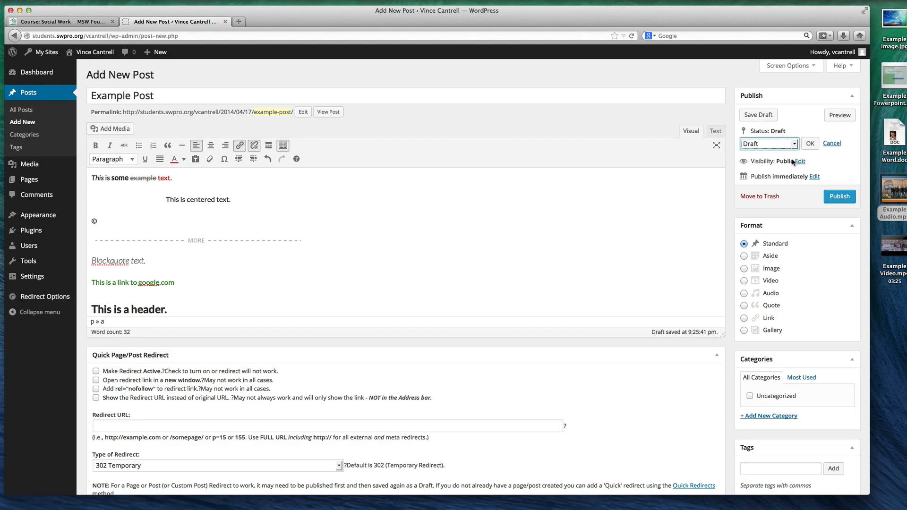
pyautogui.click(771, 145)
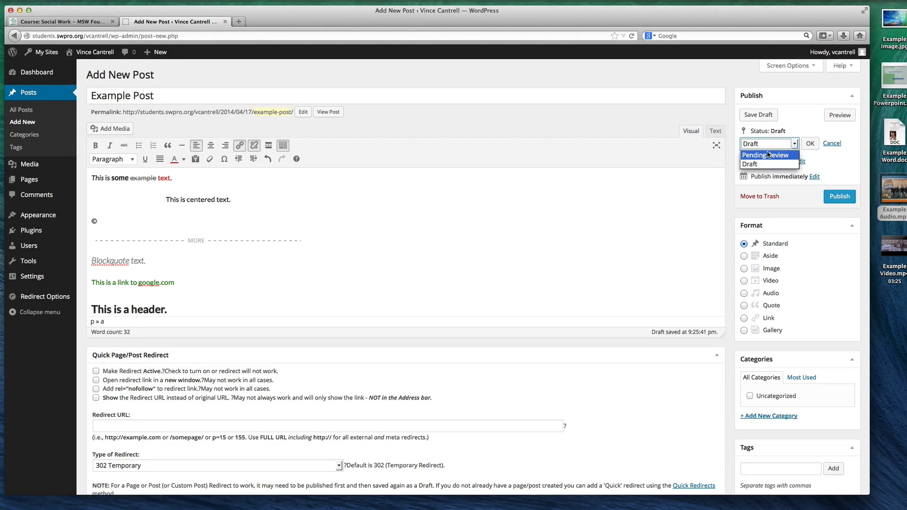
pyautogui.click(792, 144)
# Try the post's visibility options, including sticking it to the front page, Password protected and Private, and cancel the change
pyautogui.click(801, 161)
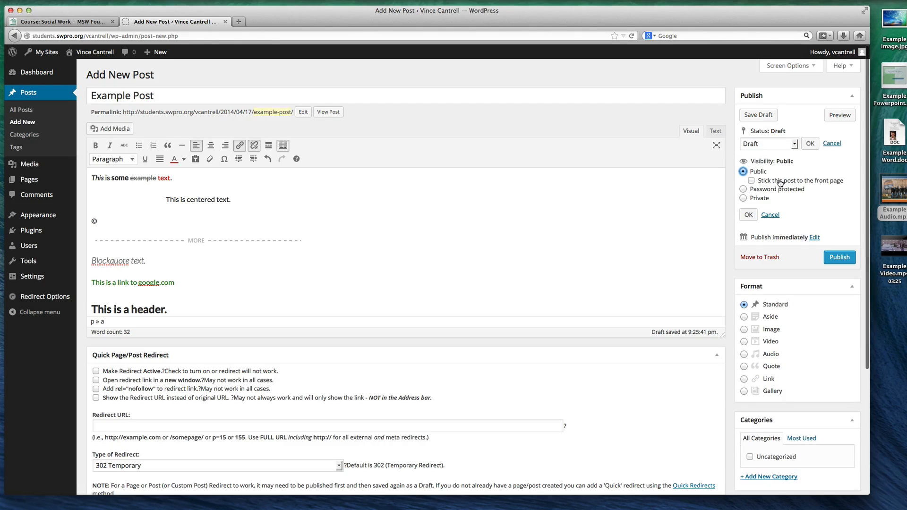
pyautogui.click(751, 181)
pyautogui.click(750, 182)
pyautogui.click(743, 189)
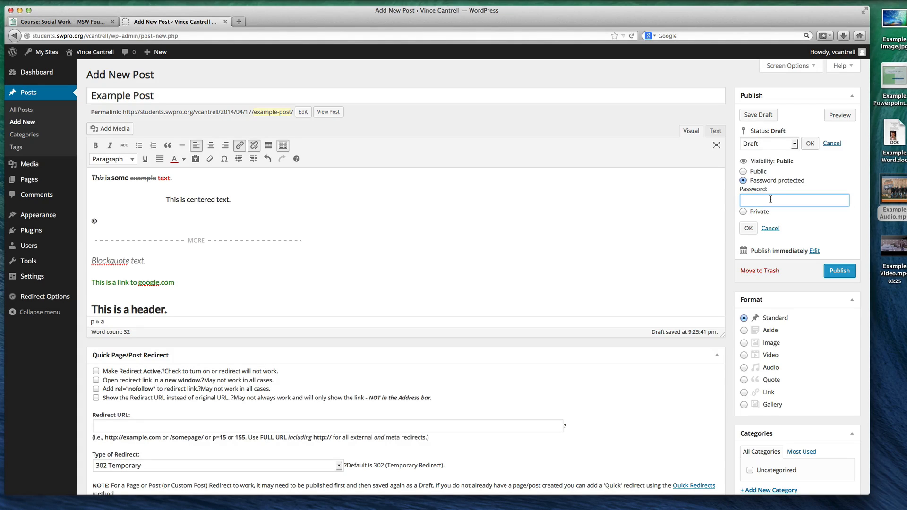
pyautogui.click(744, 212)
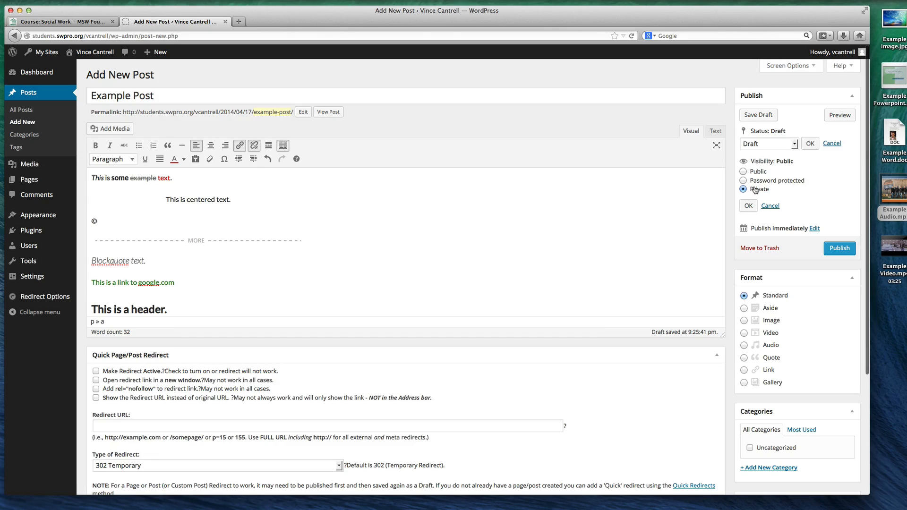
pyautogui.click(772, 206)
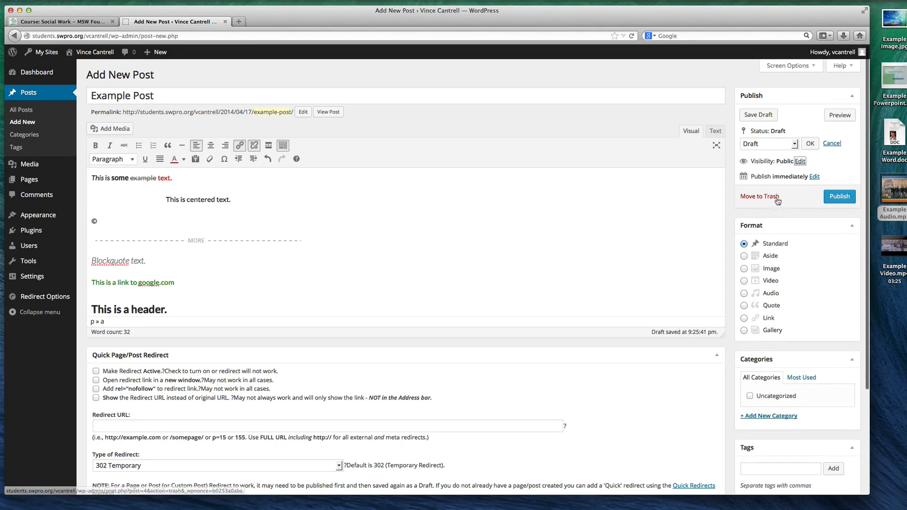
# Try May, January and April as the month in the post's publish date, and cancel the scheduling
pyautogui.click(814, 177)
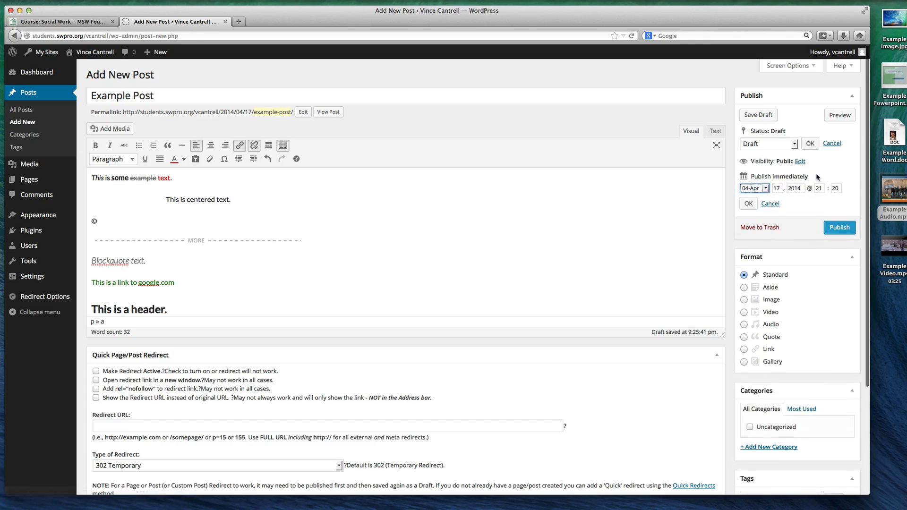
pyautogui.click(757, 190)
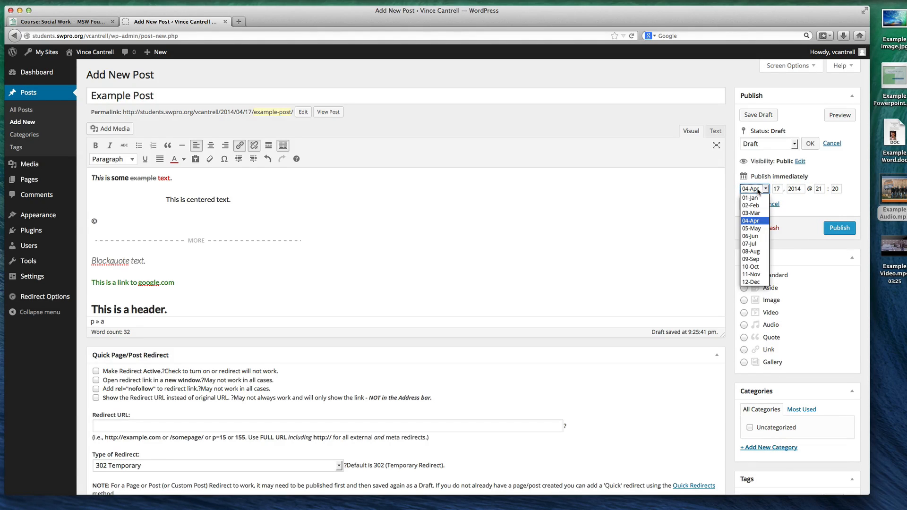
pyautogui.click(751, 228)
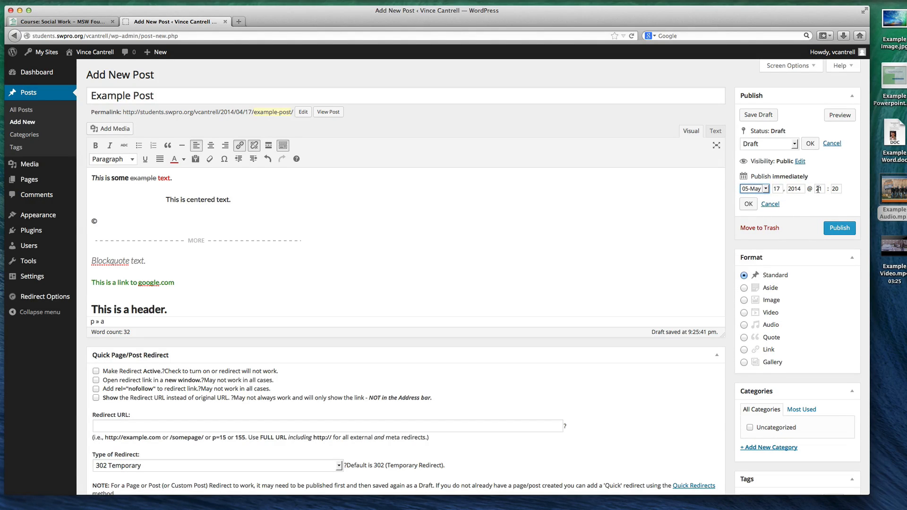
pyautogui.click(761, 190)
pyautogui.click(755, 198)
pyautogui.click(765, 189)
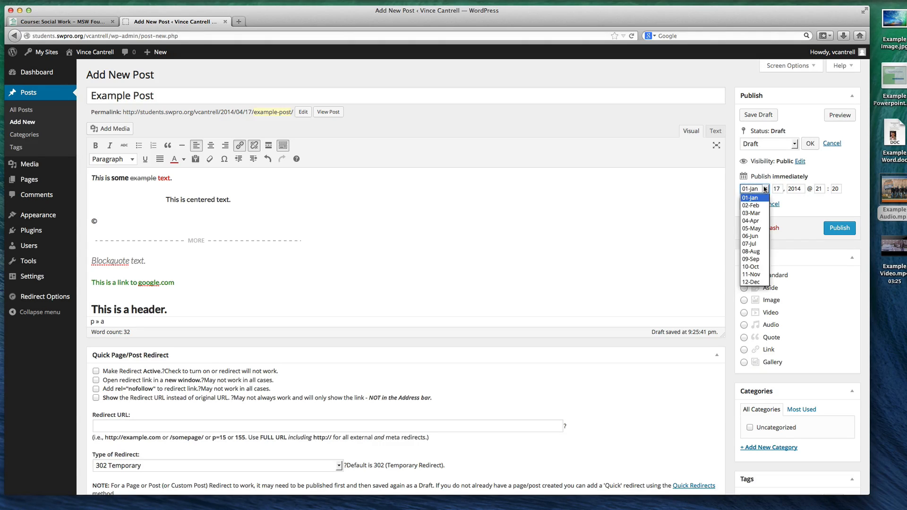
pyautogui.click(750, 221)
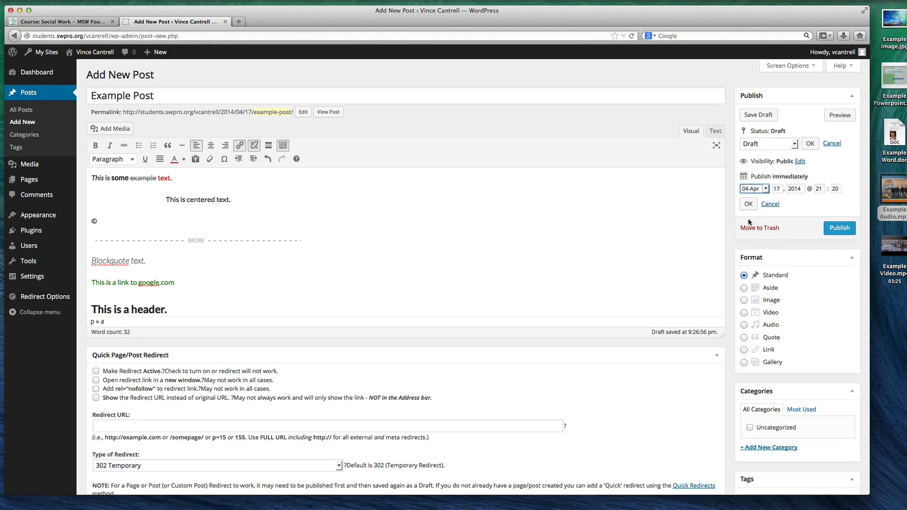
pyautogui.click(770, 205)
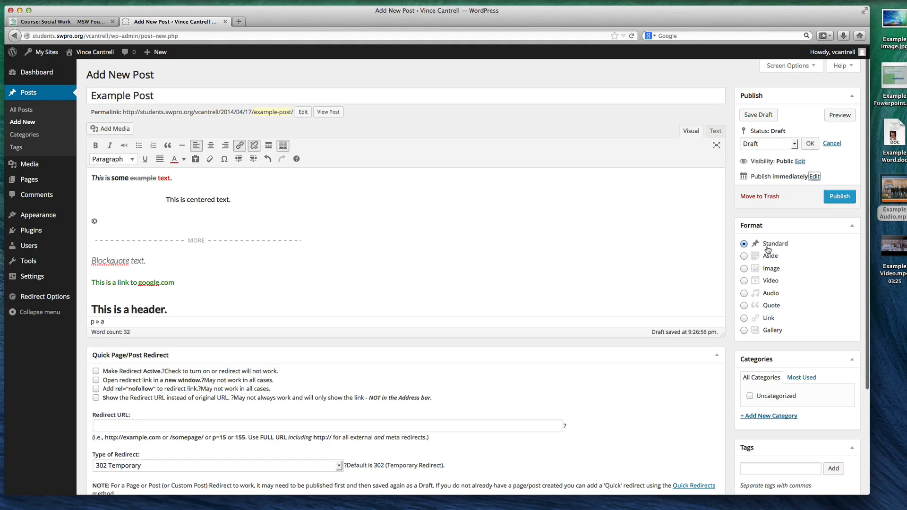
# Try the Aside, Image, Video, Audio and Quote post formats, and return the format to Standard
pyautogui.click(743, 257)
pyautogui.click(744, 269)
pyautogui.click(744, 281)
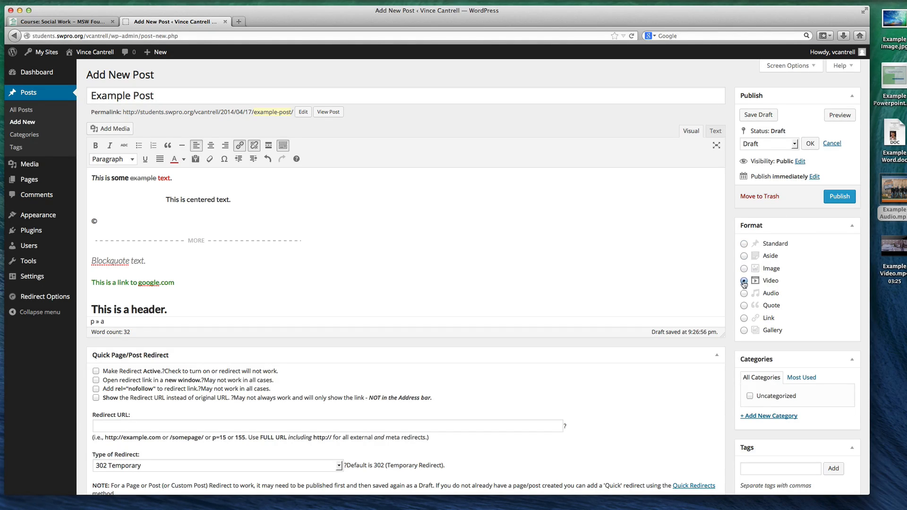
pyautogui.click(744, 293)
pyautogui.click(743, 281)
pyautogui.click(744, 269)
pyautogui.click(744, 306)
pyautogui.click(744, 244)
# Try activating the Quick Page/Post Redirect for the post, and turn it off again
pyautogui.scroll(-2, 822, 335)
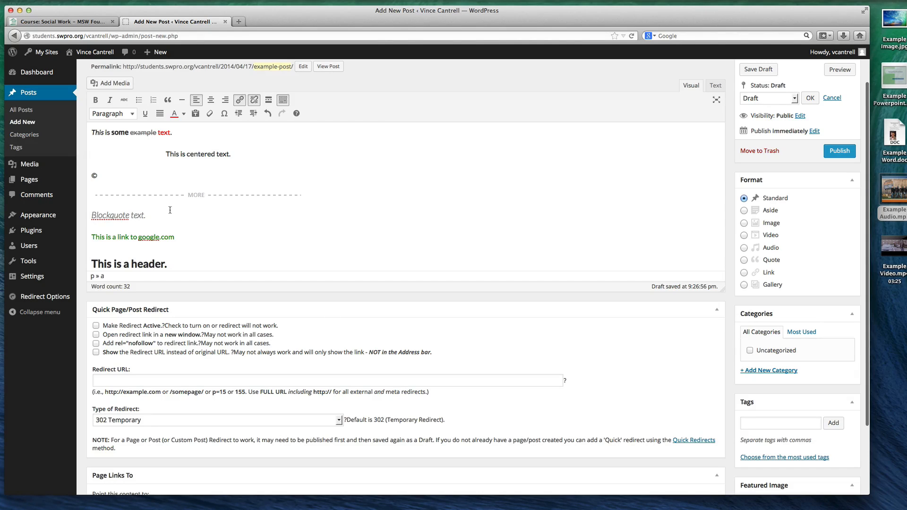
pyautogui.scroll(-2, 170, 209)
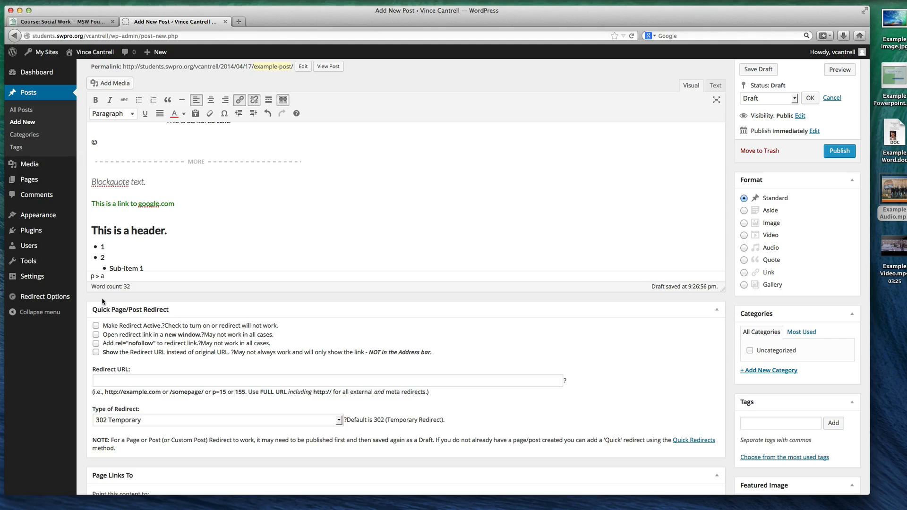
pyautogui.click(99, 325)
pyautogui.click(126, 378)
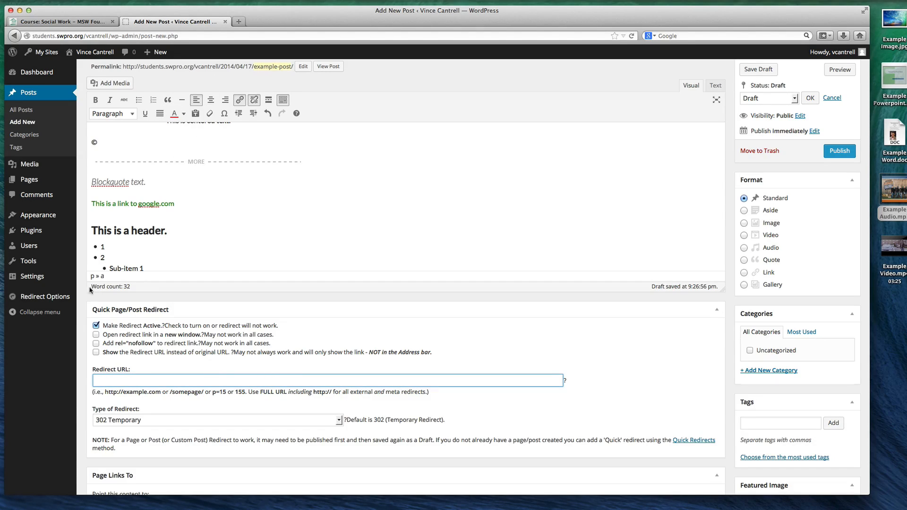
pyautogui.click(100, 325)
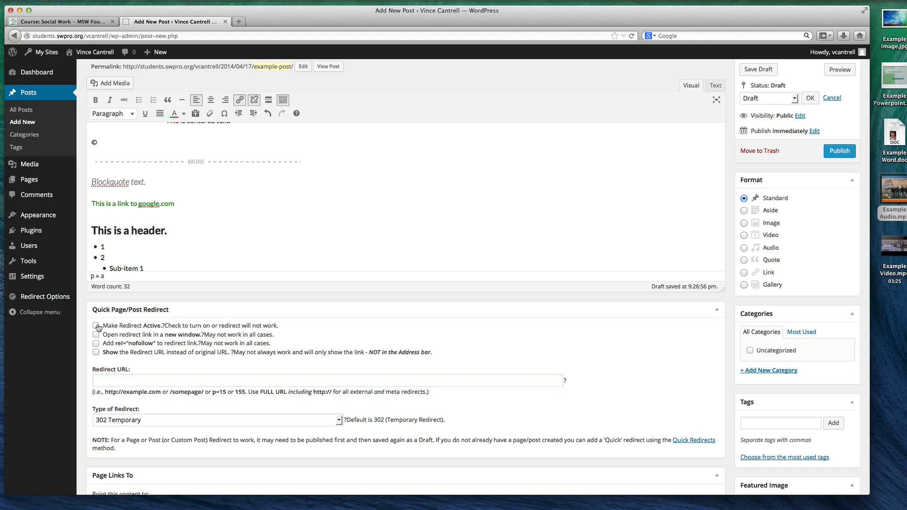
# Try pointing the post's content to a custom URL, and switch back to its normal WordPress URL
pyautogui.scroll(-3, 299, 334)
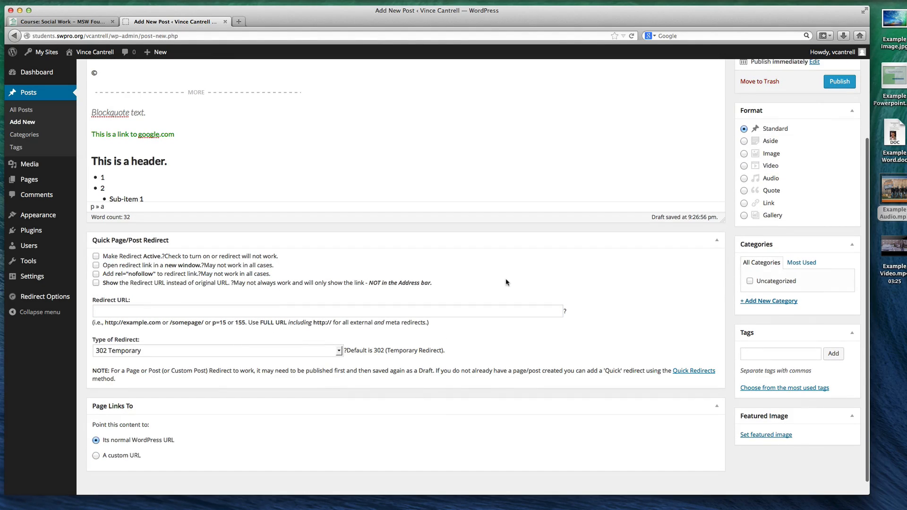
pyautogui.click(756, 351)
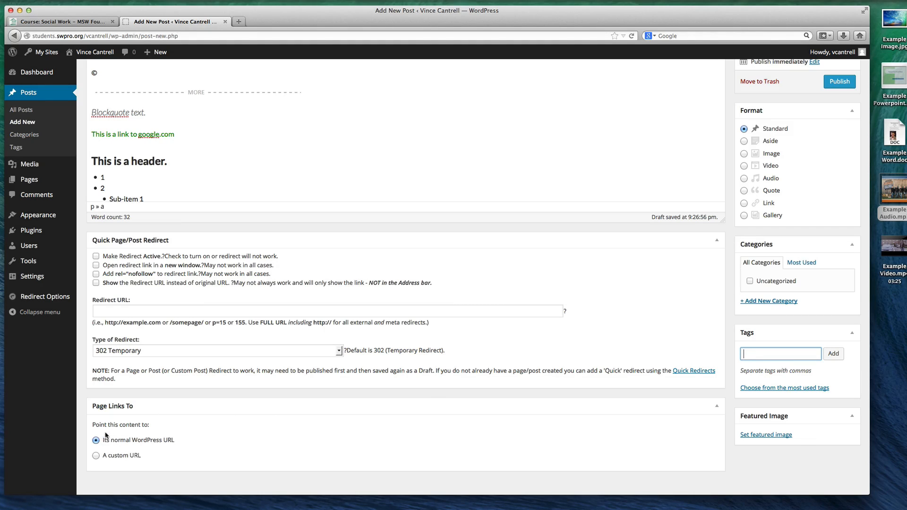
pyautogui.click(96, 456)
pyautogui.scroll(-3, 113, 448)
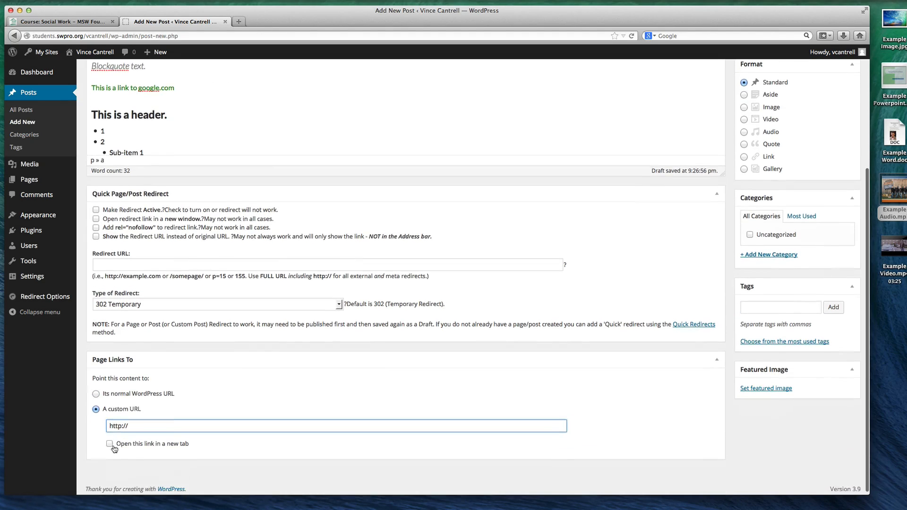
pyautogui.click(97, 392)
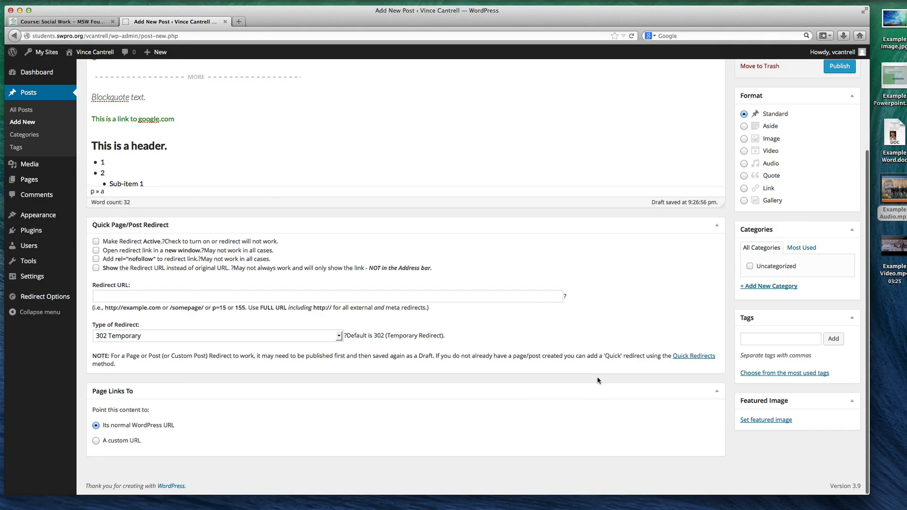
# Publish the example post and open its published page on the site
pyautogui.scroll(5, 590, 378)
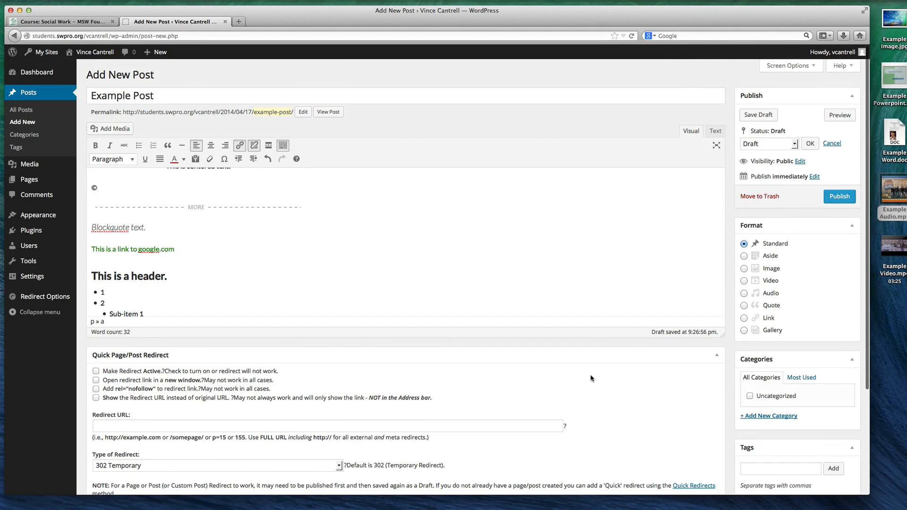
pyautogui.click(837, 195)
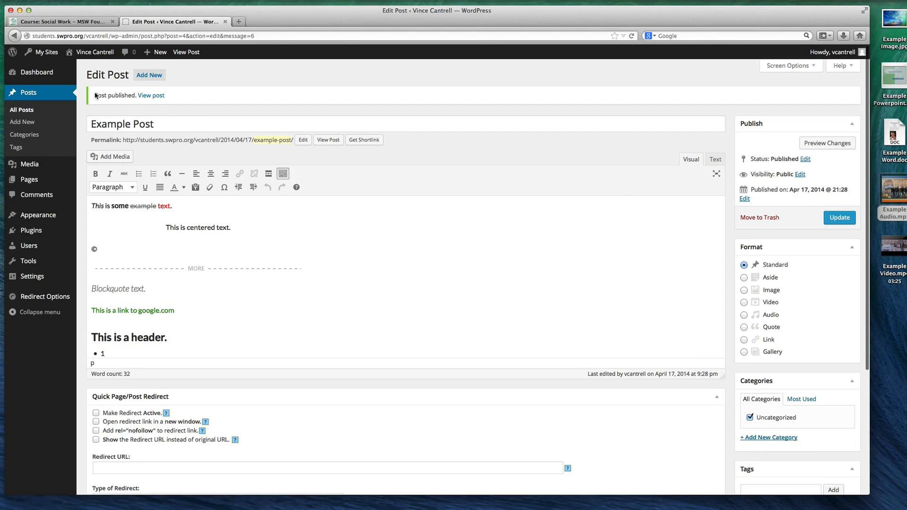
pyautogui.click(142, 98)
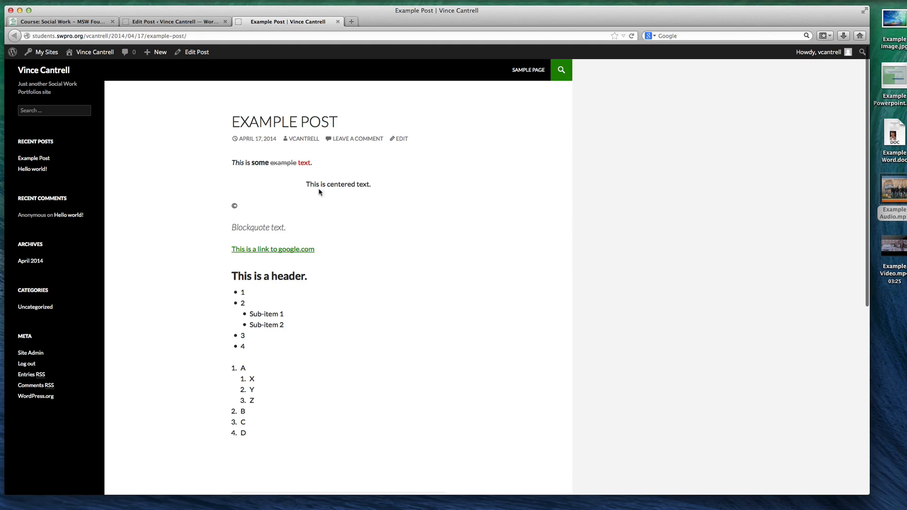
# Look over the published Example Post down to its comment form, and open the portfolio site's home page
pyautogui.scroll(-6, 318, 188)
pyautogui.scroll(6, 360, 168)
pyautogui.scroll(-6, 310, 146)
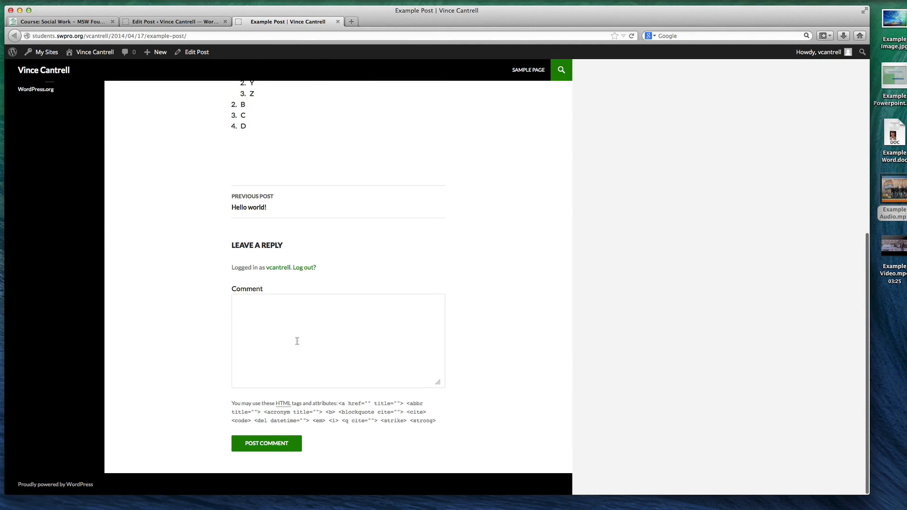
pyautogui.click(297, 341)
pyautogui.scroll(6, 297, 315)
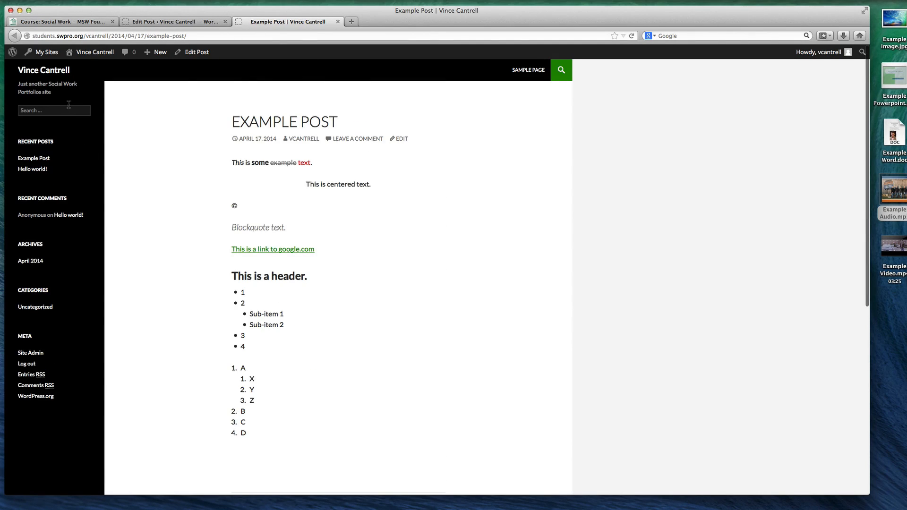
pyautogui.click(53, 73)
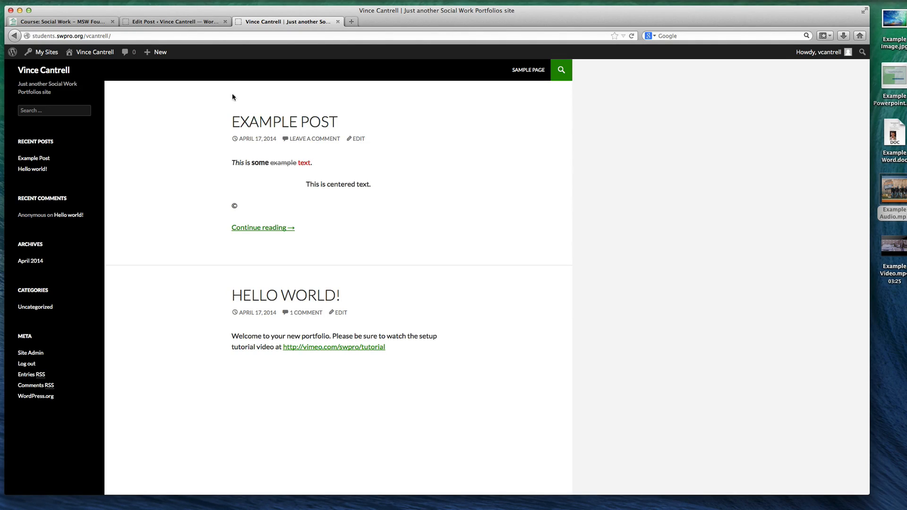
# Add a post category named Technology with slug "tech" and description "Stuff about technology."
pyautogui.click(185, 22)
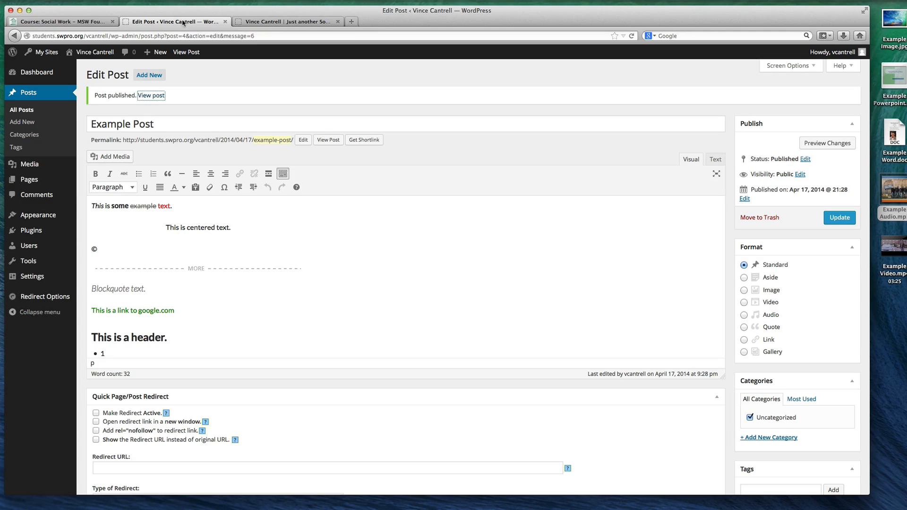
pyautogui.click(25, 135)
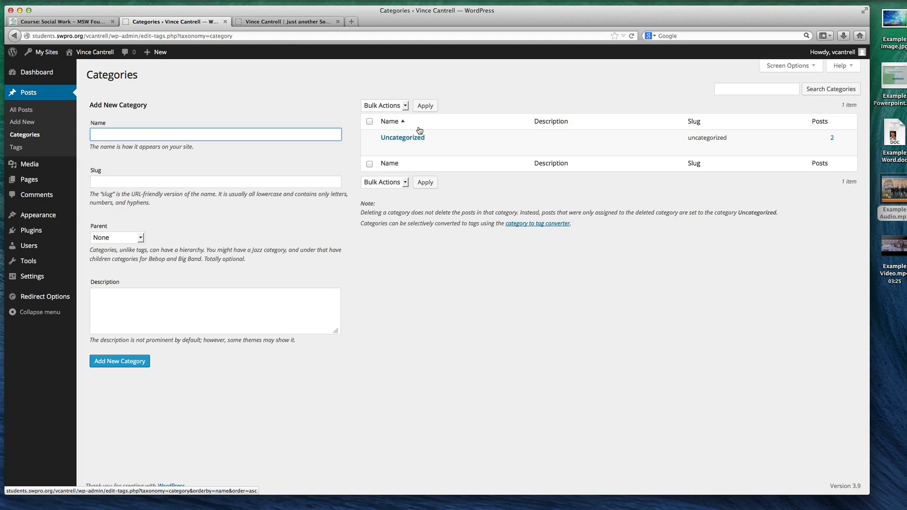
pyautogui.write('Technology')
pyautogui.click(240, 177)
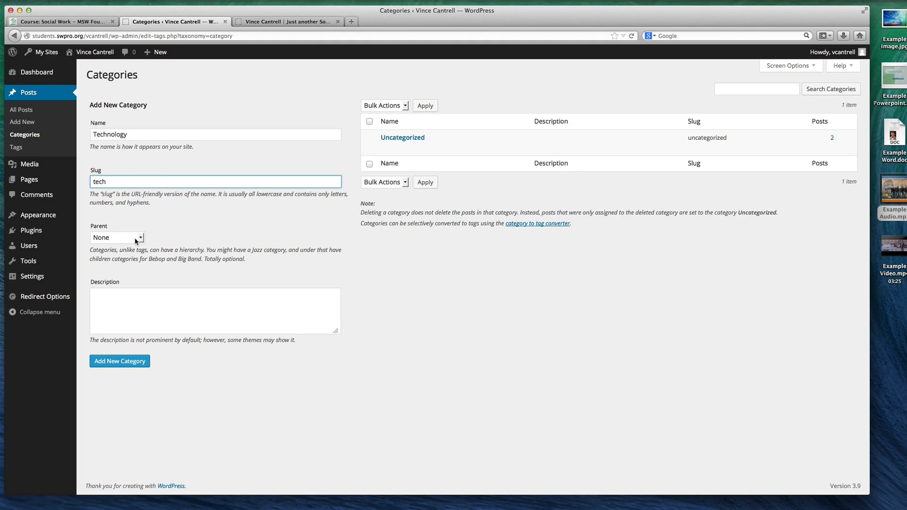
pyautogui.click(185, 291)
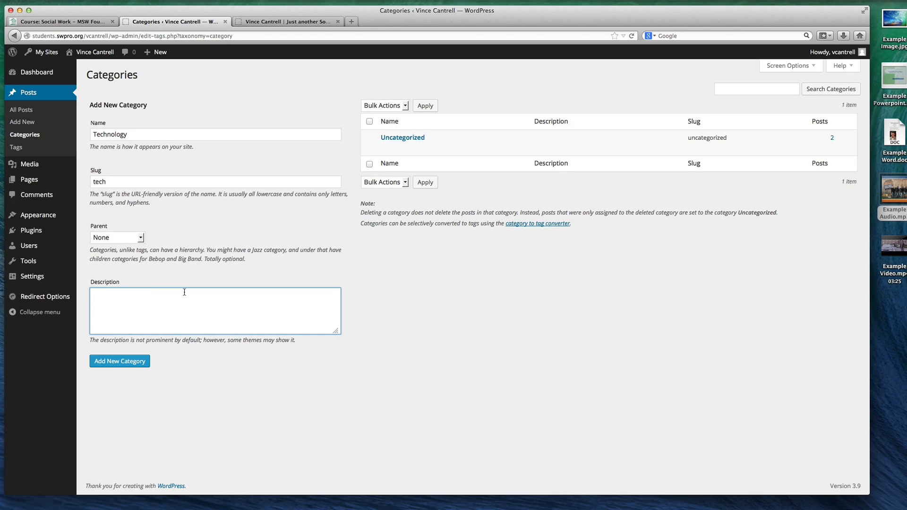
pyautogui.write('Stuff about technology.')
pyautogui.click(124, 361)
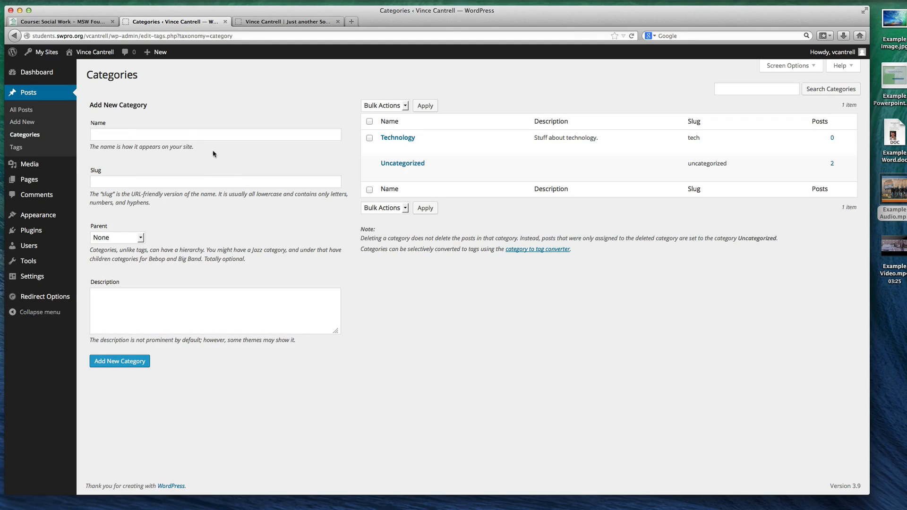
# Add a post category named Medical with slug "medical" and description "Stuff about medical."
pyautogui.click(189, 135)
pyautogui.write('Medical')
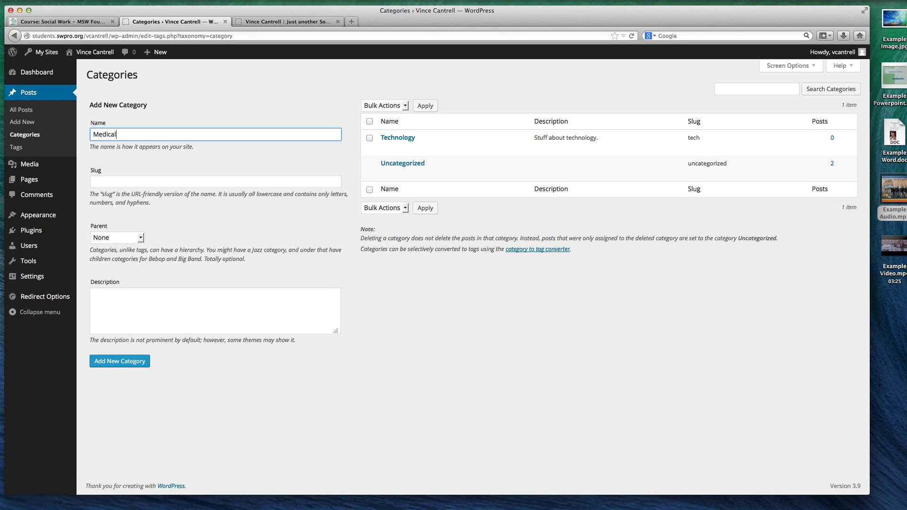
pyautogui.press('Tab')
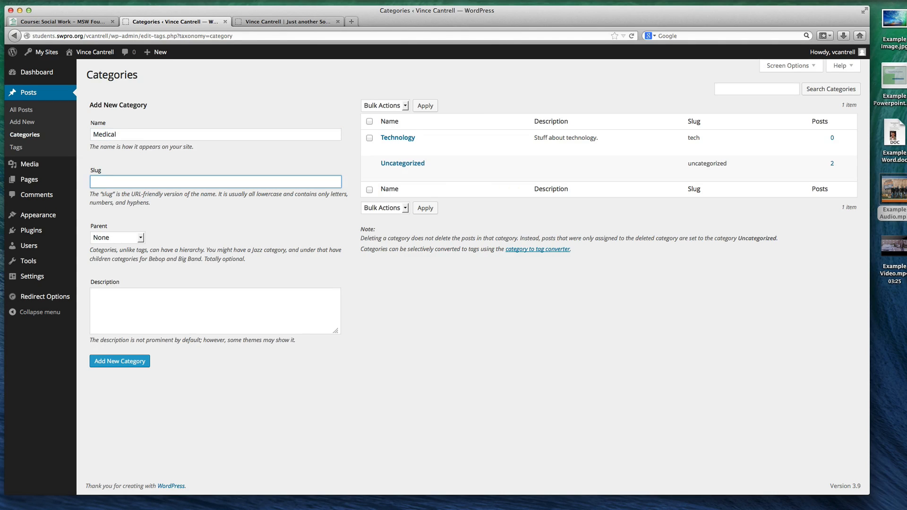
pyautogui.write('medical')
pyautogui.moveTo(97, 183); pyautogui.dragTo(93, 180)
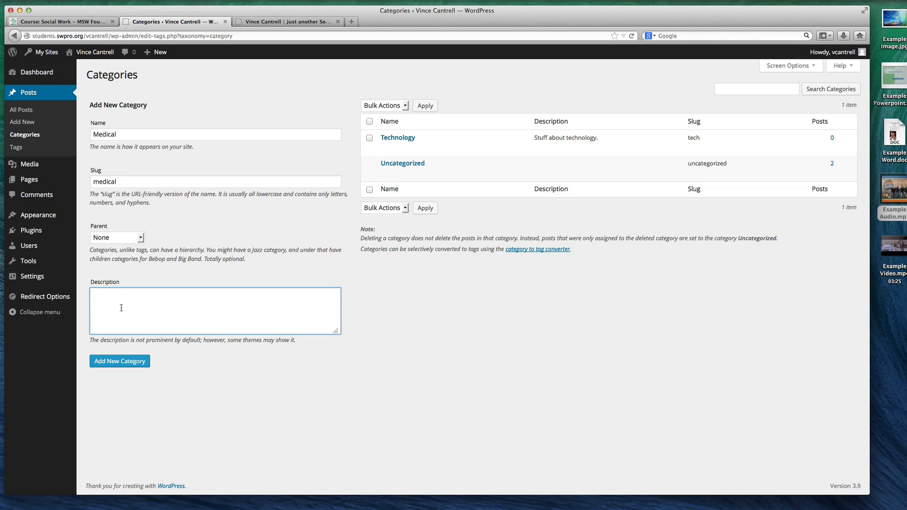
pyautogui.write('f about medical.')
pyautogui.click(114, 369)
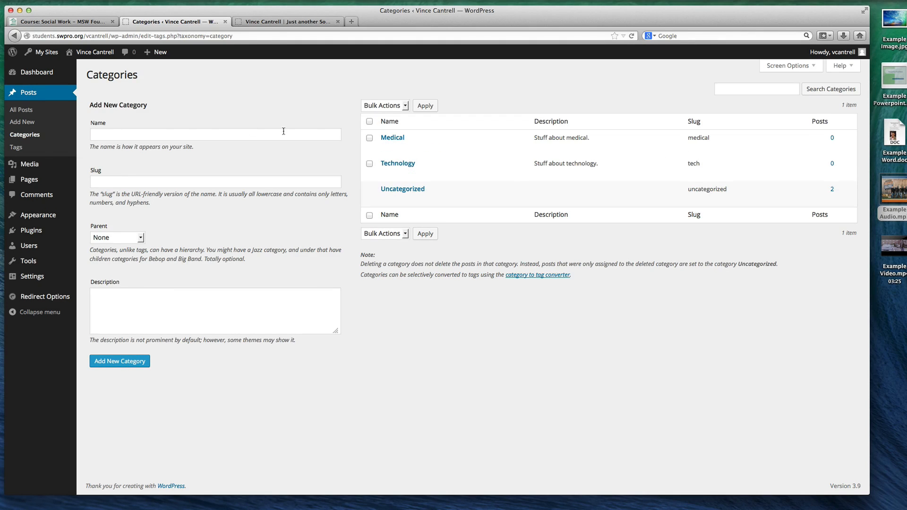
# Assign the "Hello world!" post to the Medical category instead of Uncategorized, and update it
pyautogui.click(33, 110)
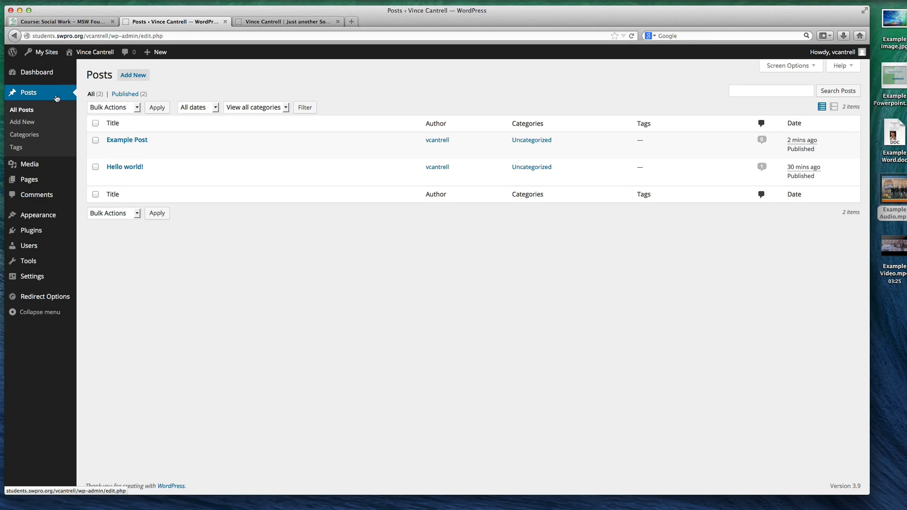
pyautogui.click(129, 168)
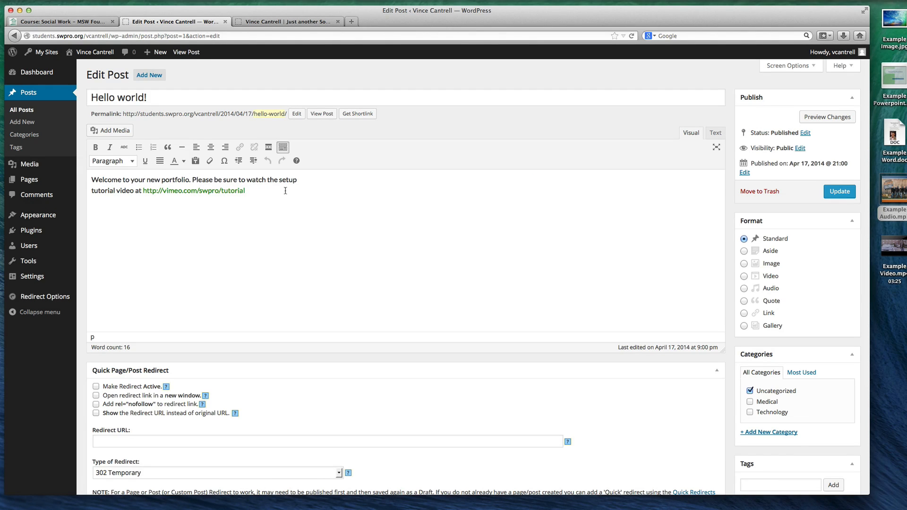
pyautogui.moveTo(295, 193); pyautogui.dragTo(94, 182)
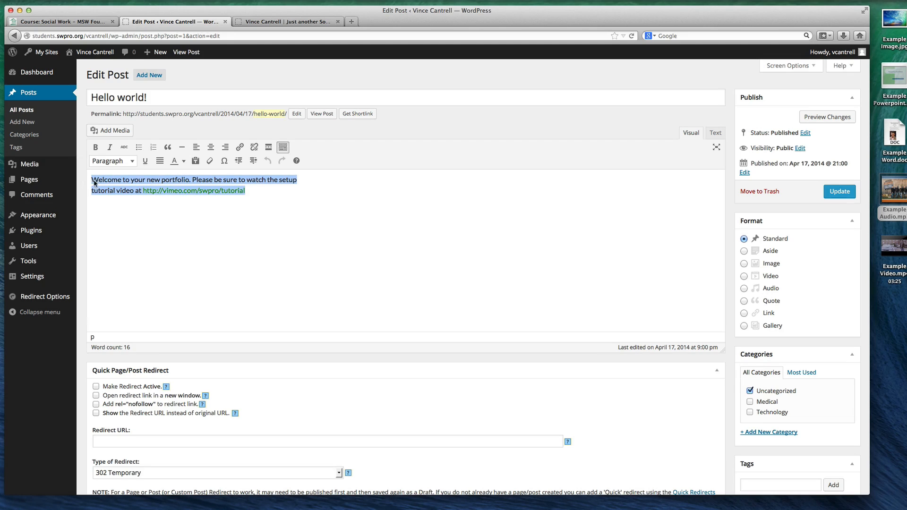
pyautogui.click(300, 189)
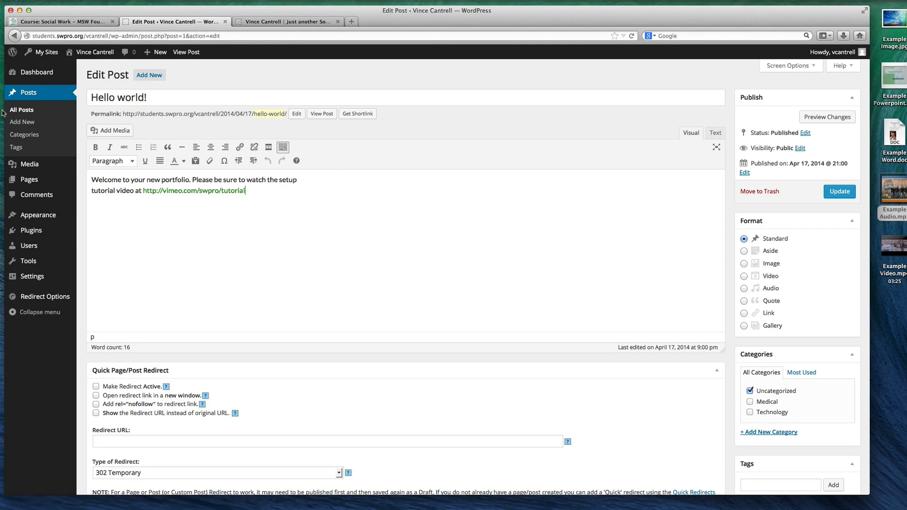
pyautogui.click(750, 402)
pyautogui.click(750, 391)
pyautogui.click(837, 191)
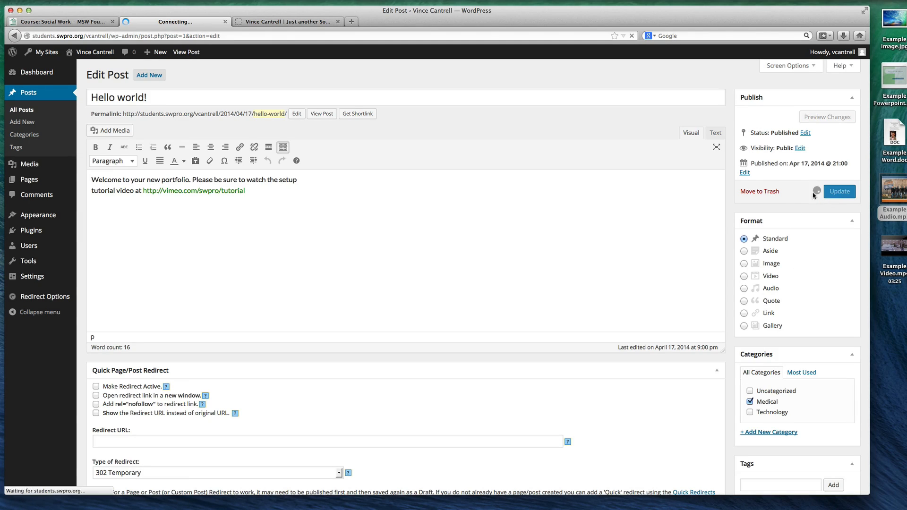
# Add the Technology category to the Example Post alongside Uncategorized, and update the post
pyautogui.click(46, 97)
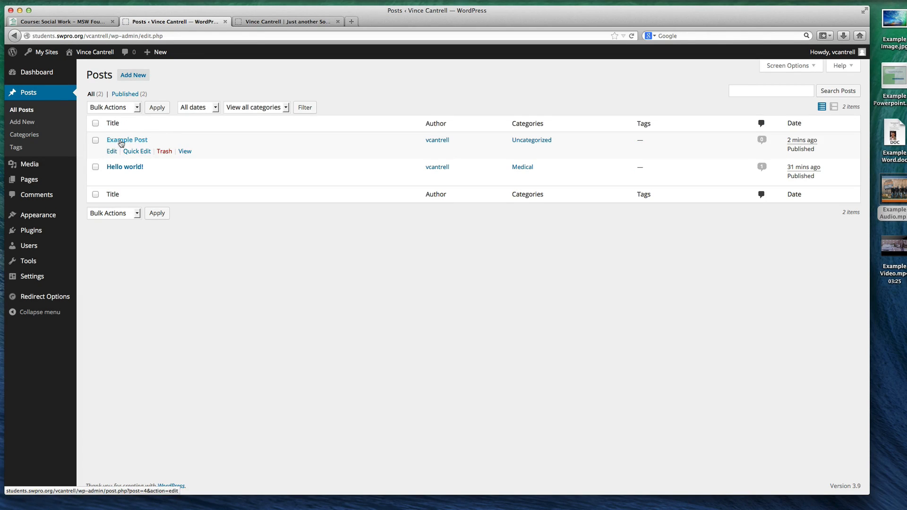
pyautogui.click(121, 142)
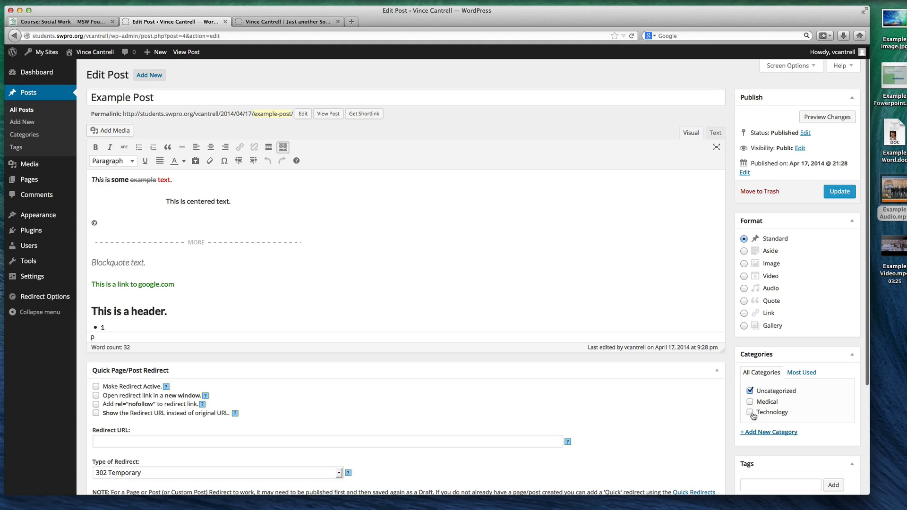
pyautogui.click(750, 413)
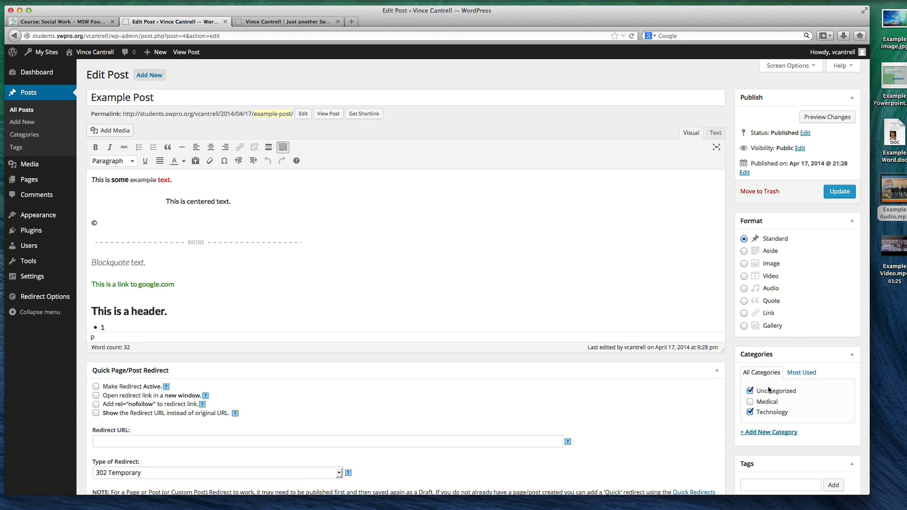
pyautogui.click(835, 195)
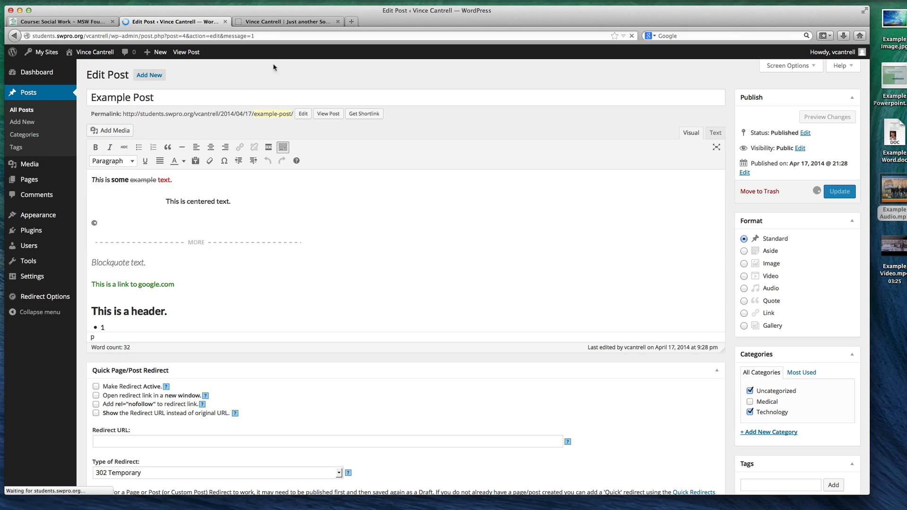
# Reload the site's home page and try the Uncategorized, Technology and Medical category archives
pyautogui.click(274, 22)
pyautogui.press('super+r')
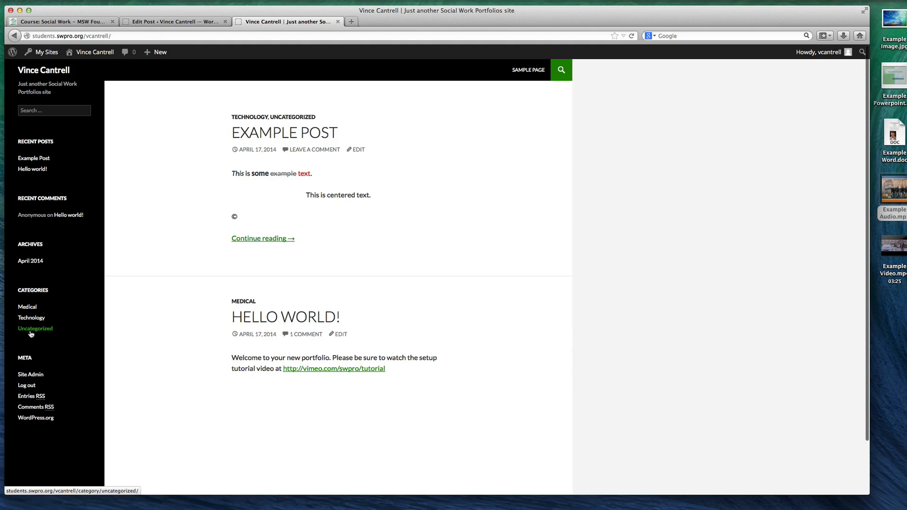
pyautogui.click(30, 329)
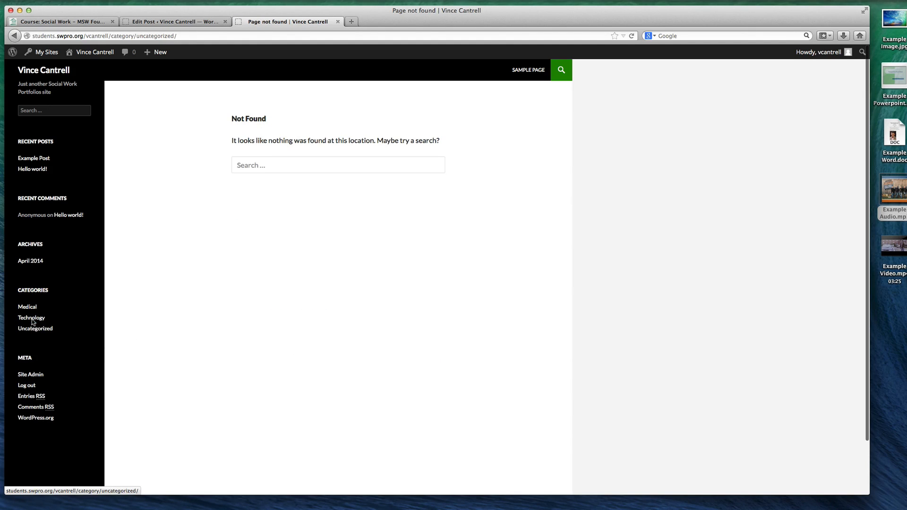
pyautogui.click(33, 317)
pyautogui.click(31, 310)
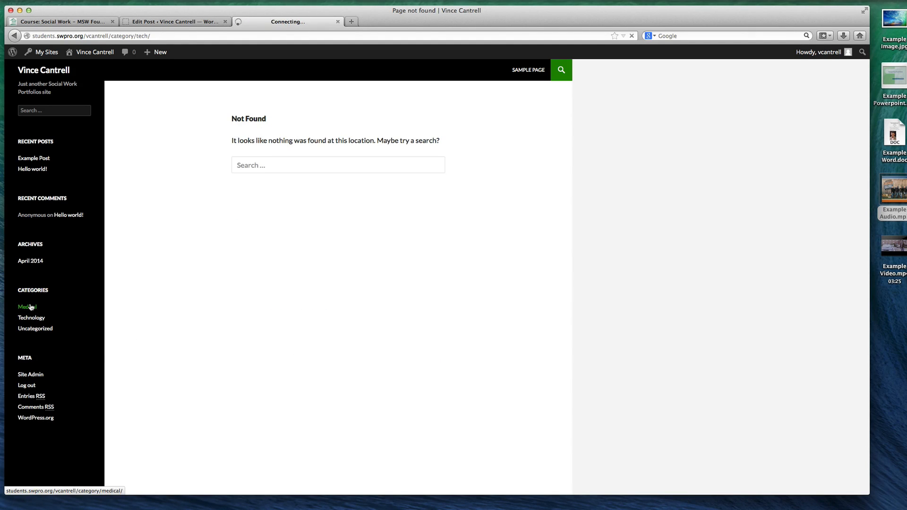
pyautogui.click(32, 331)
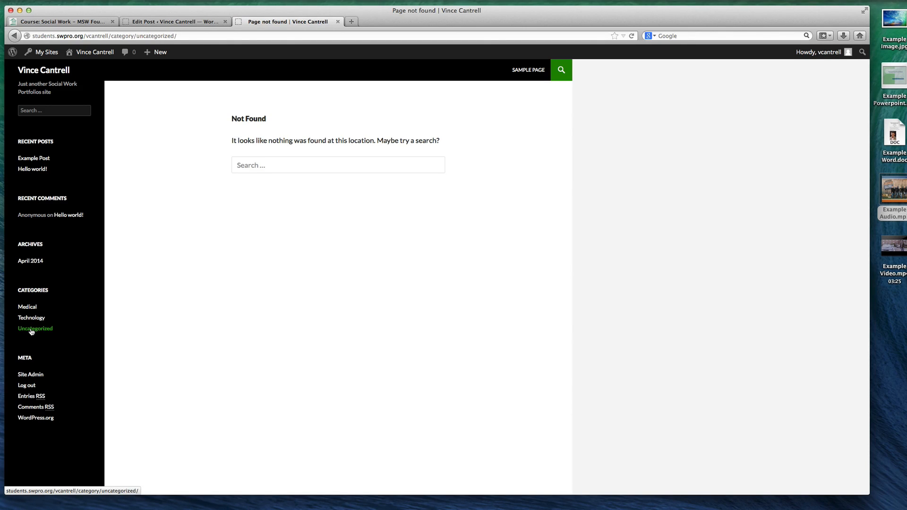
# Open the Example Post, follow its Uncategorized category link, and return to the site's home page
pyautogui.click(34, 159)
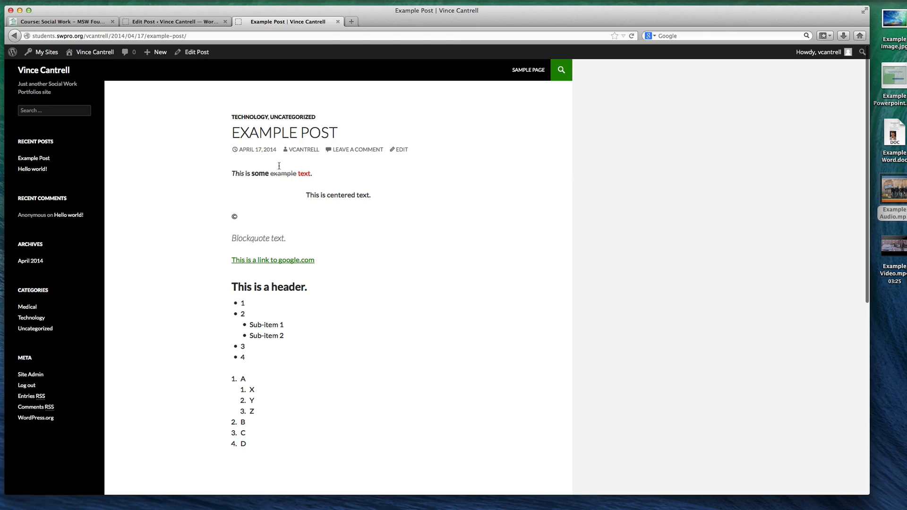
pyautogui.click(279, 118)
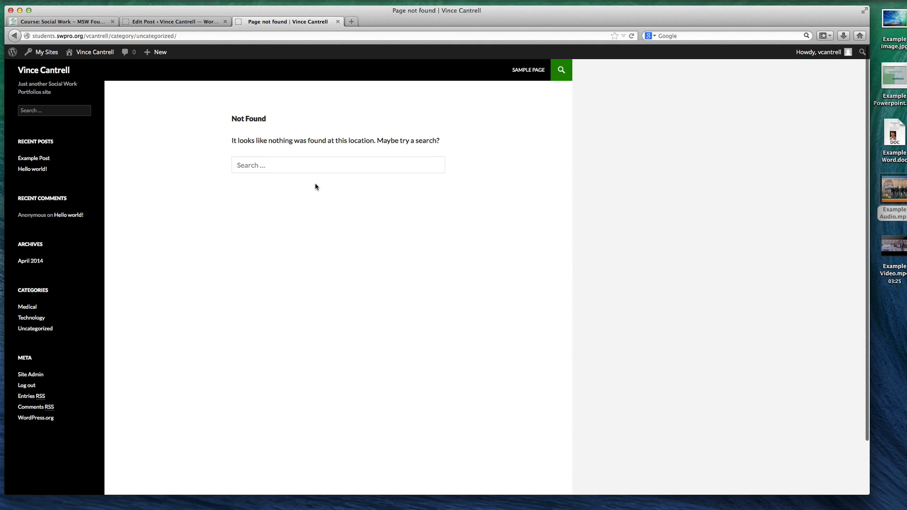
pyautogui.press('super+bracketleft')
pyautogui.press('super+bracketleft')
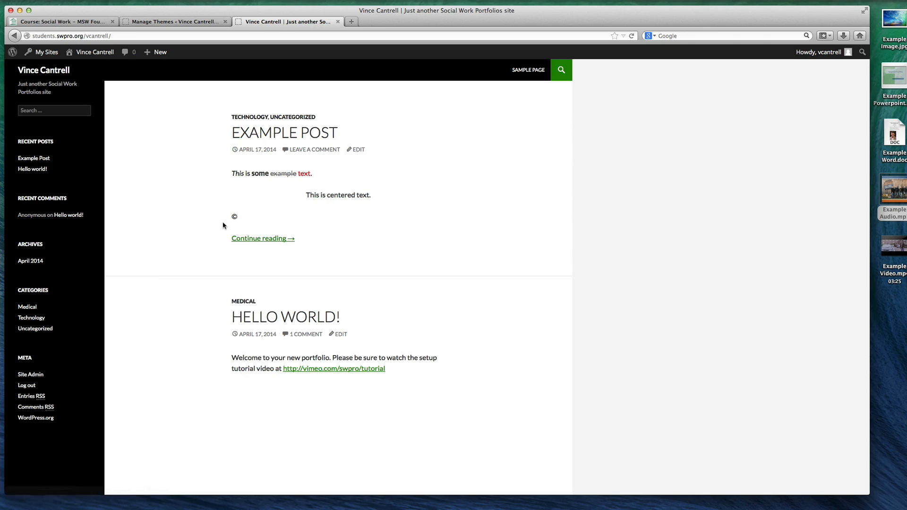
# Open the full Example Post from its home page excerpt and test its google.com link, closing each opened page
pyautogui.click(262, 239)
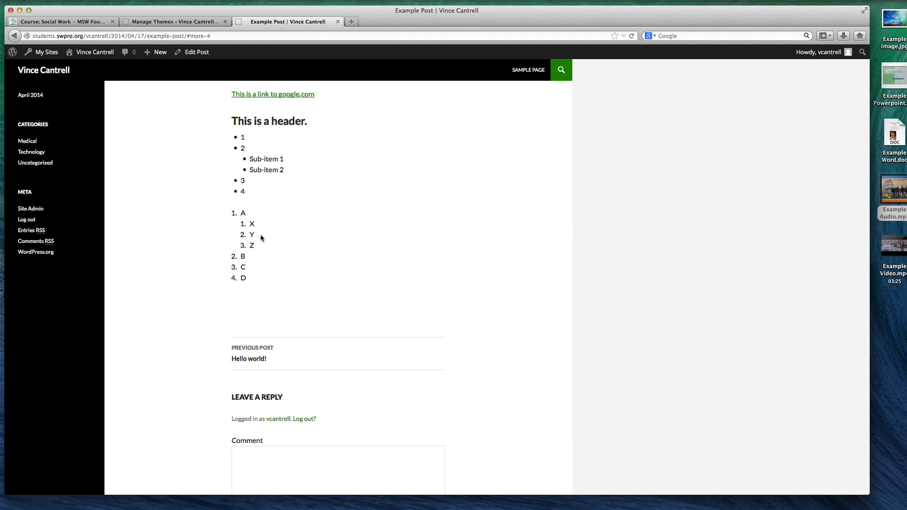
pyautogui.click(276, 95)
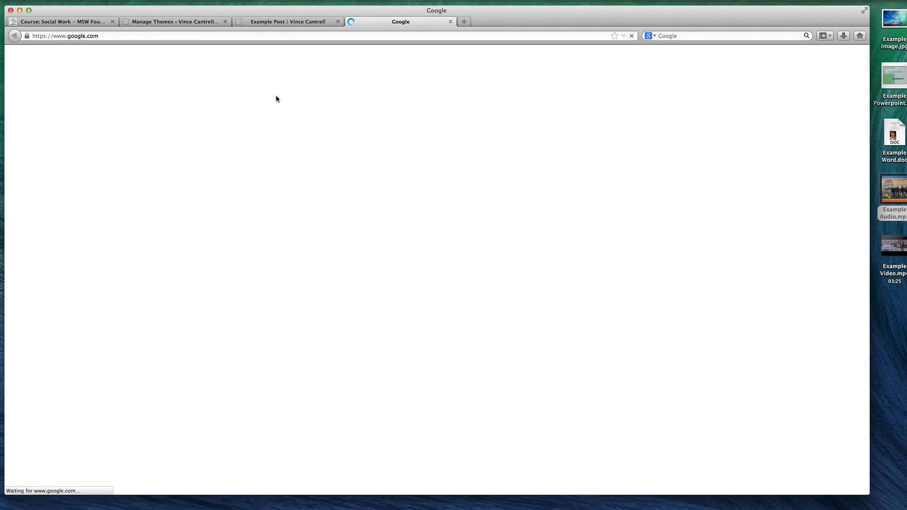
pyautogui.press('super+w')
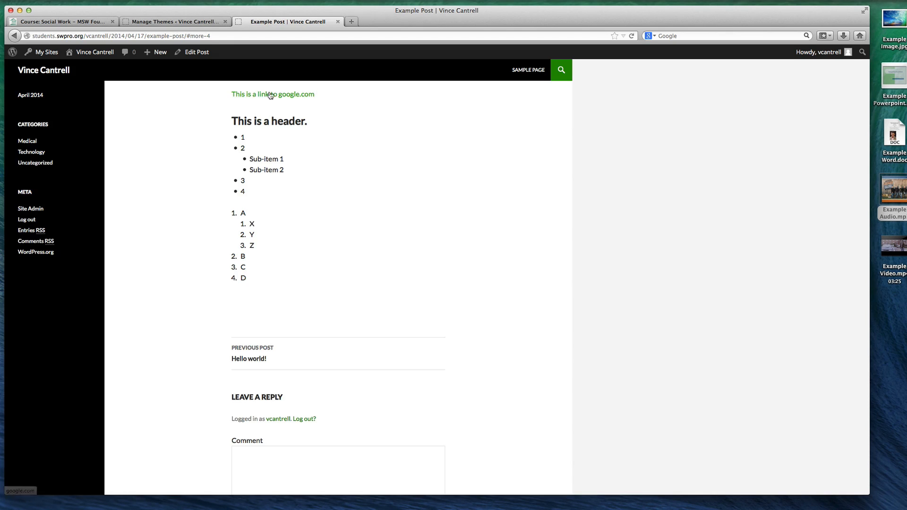
pyautogui.scroll(5, 338, 138)
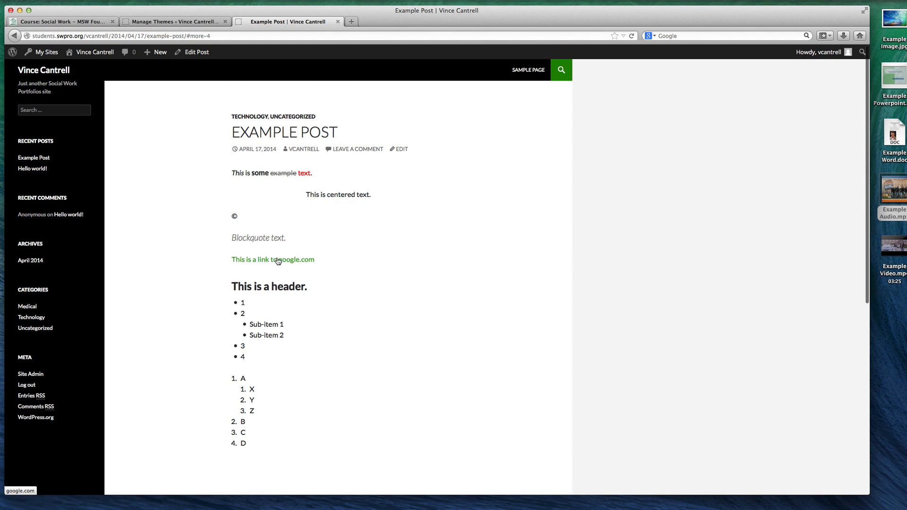
pyautogui.click(278, 258)
pyautogui.press('super+w')
# Look over the Example Post's content again and open the Medical category archive
pyautogui.scroll(-6, 304, 246)
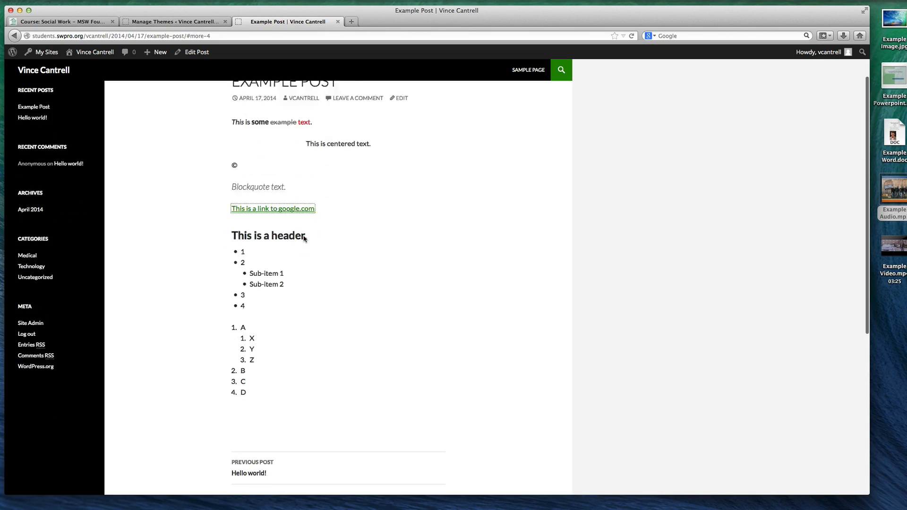
pyautogui.scroll(3, 305, 239)
pyautogui.scroll(5, 305, 239)
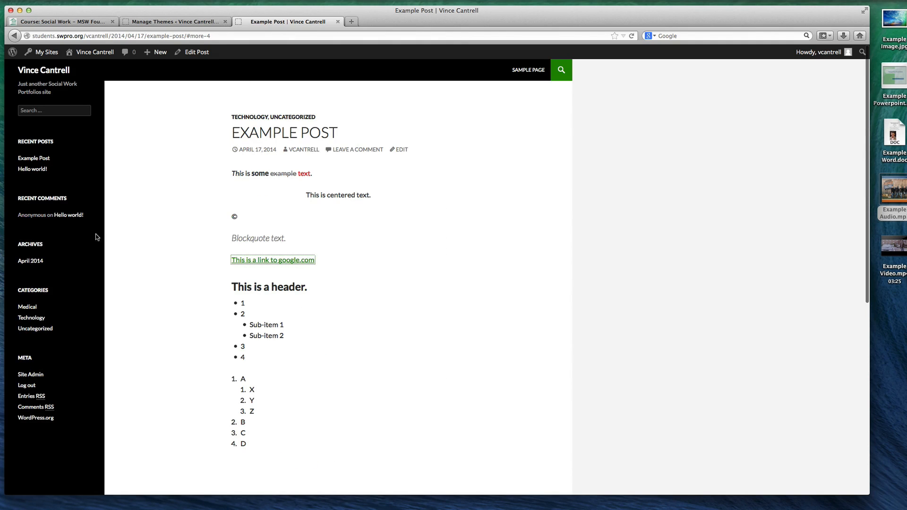
pyautogui.click(29, 307)
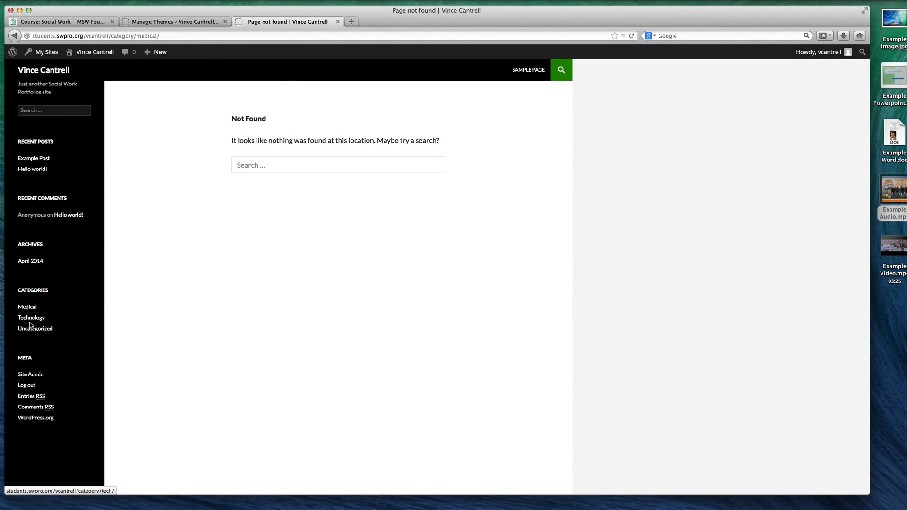
# Try the Technology category archive and go back to the Medical category archive on the live site
pyautogui.click(33, 319)
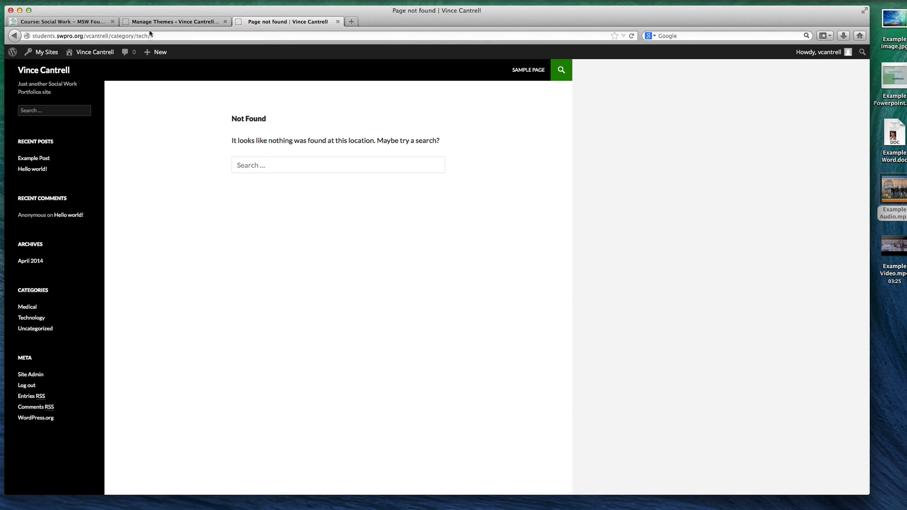
pyautogui.click(29, 311)
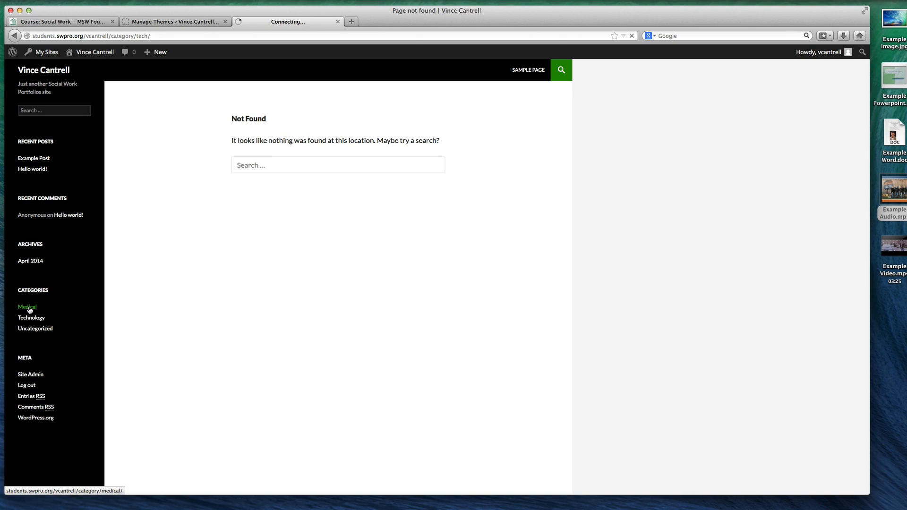
# Add the Medical category to the Example Post with Quick Edit in the site's posts list and update the post
pyautogui.click(174, 21)
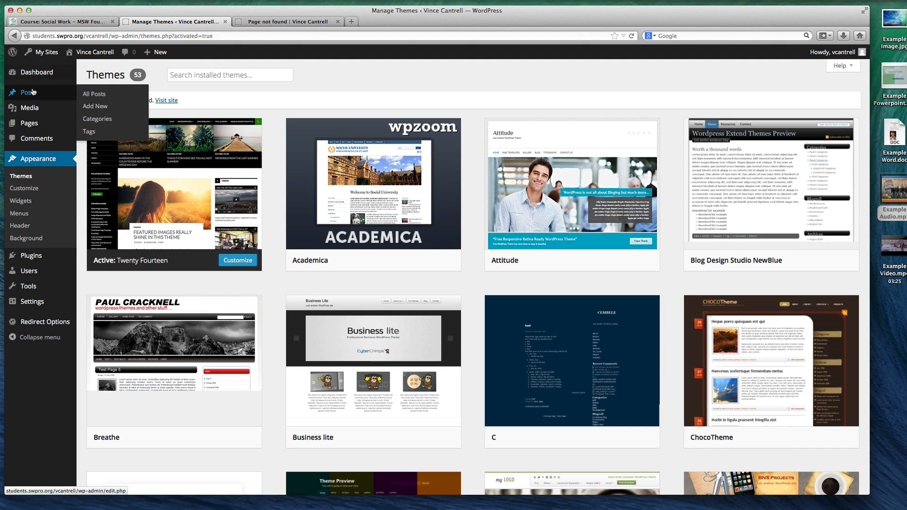
pyautogui.click(28, 93)
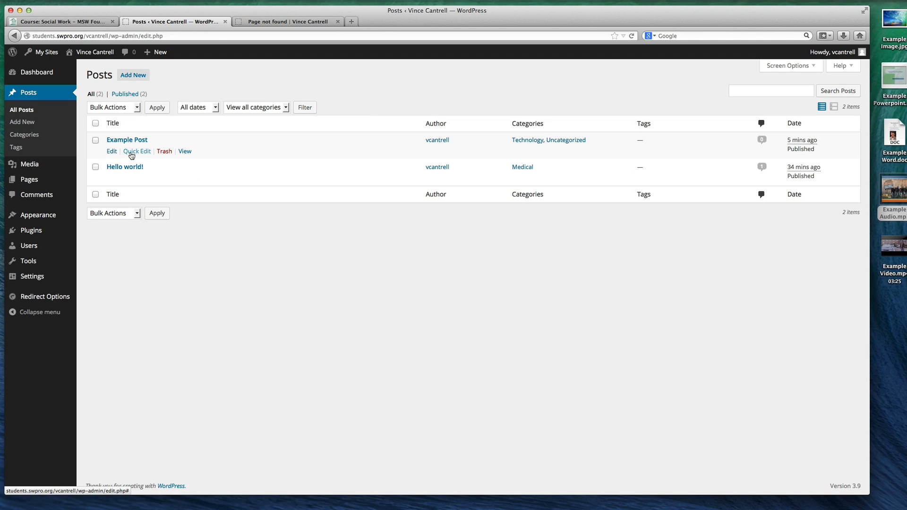
pyautogui.click(139, 151)
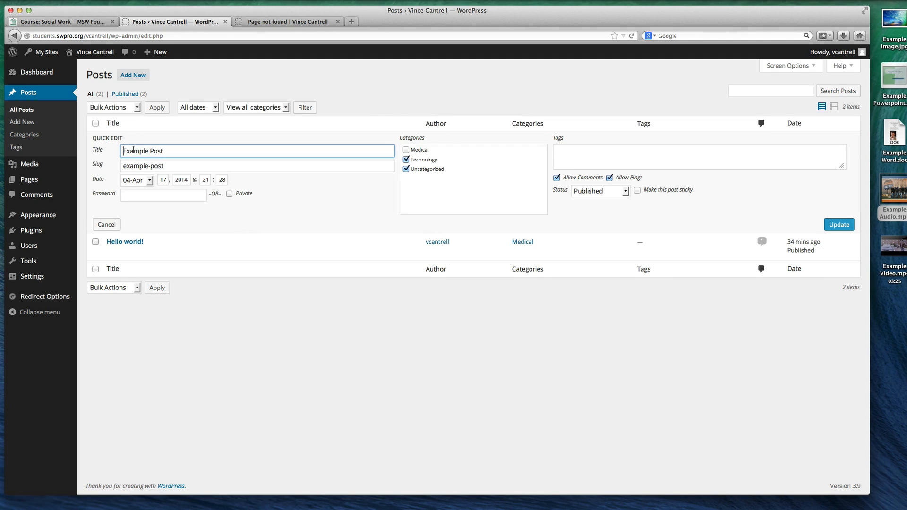
pyautogui.click(406, 150)
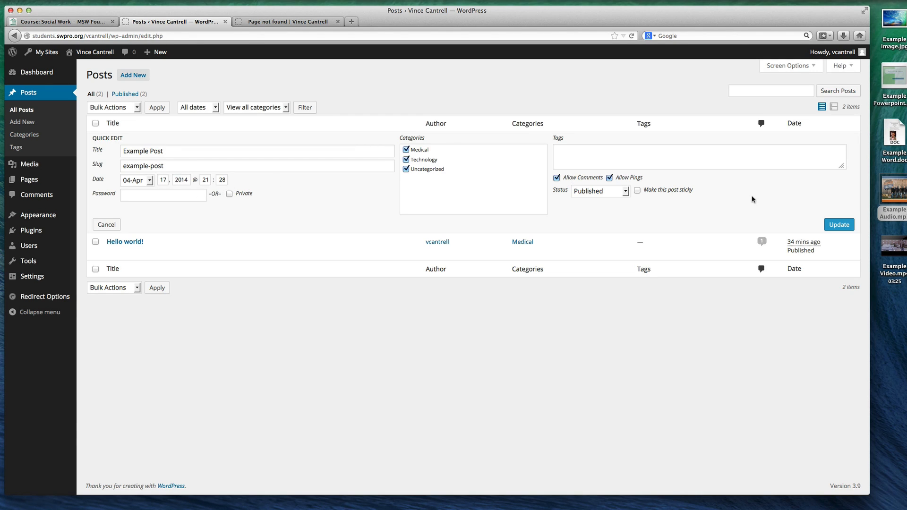
pyautogui.click(839, 221)
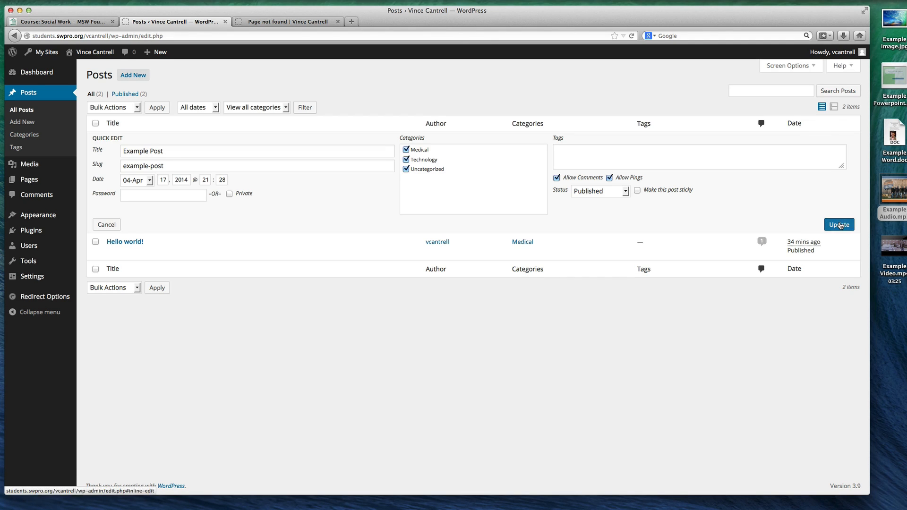
# Check the posts' categories on the live home page, try the Medical archive, and return to the admin posts list
pyautogui.click(280, 24)
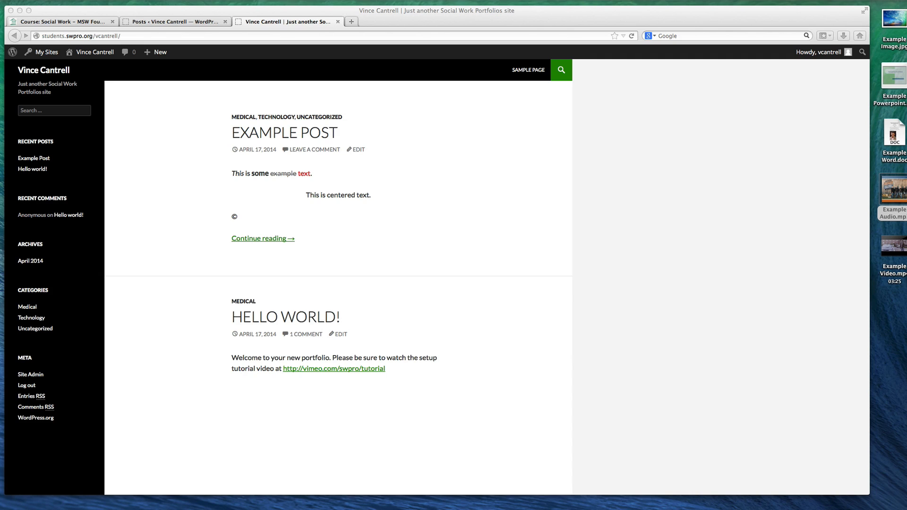
pyautogui.scroll(-1, 208, 190)
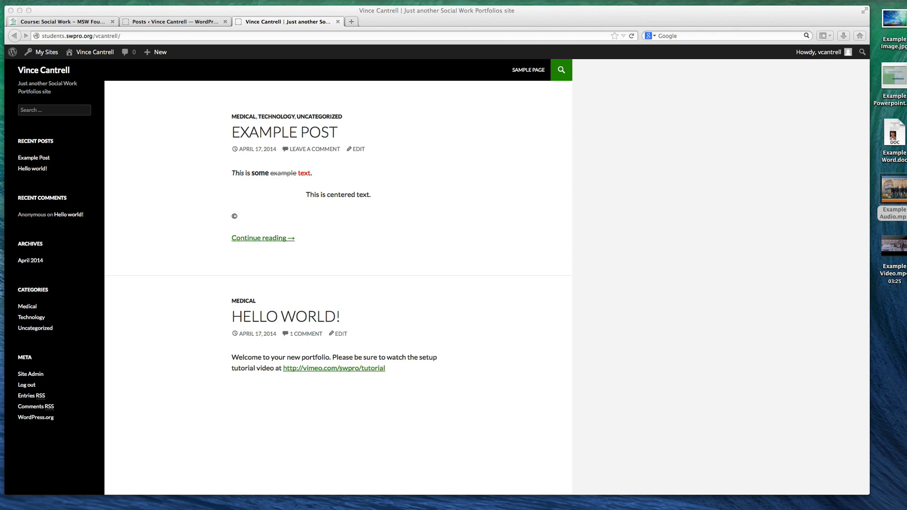
pyautogui.click(25, 308)
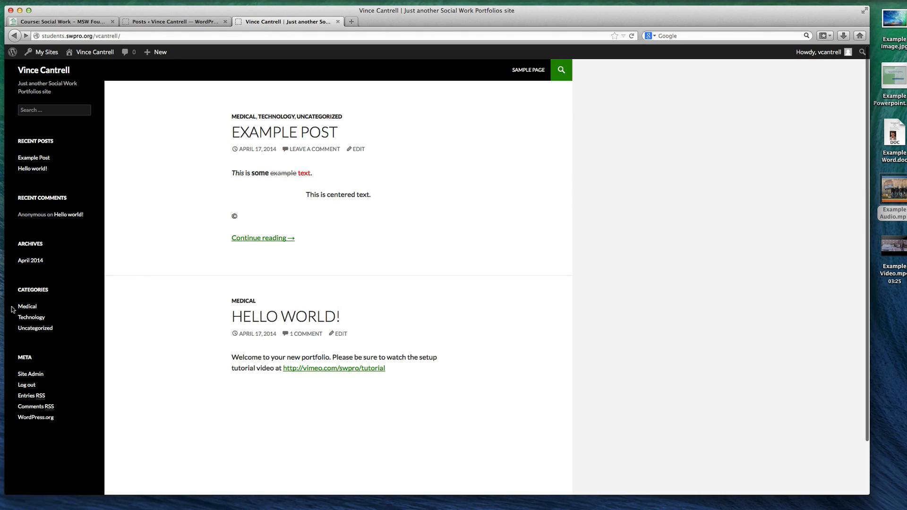
pyautogui.press('super+Left')
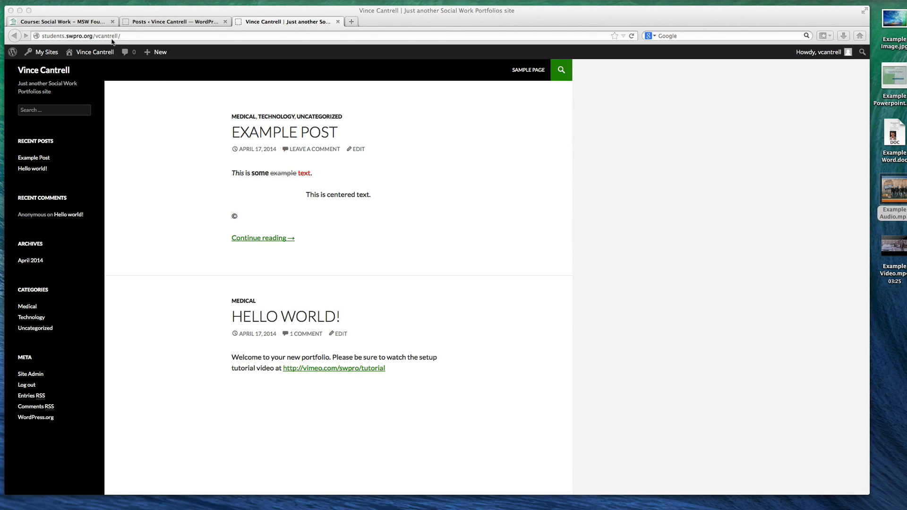
pyautogui.click(137, 22)
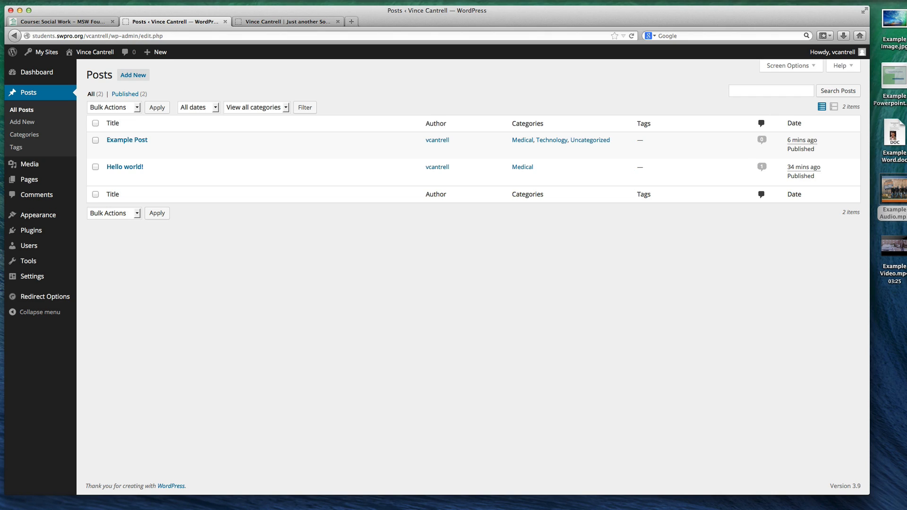
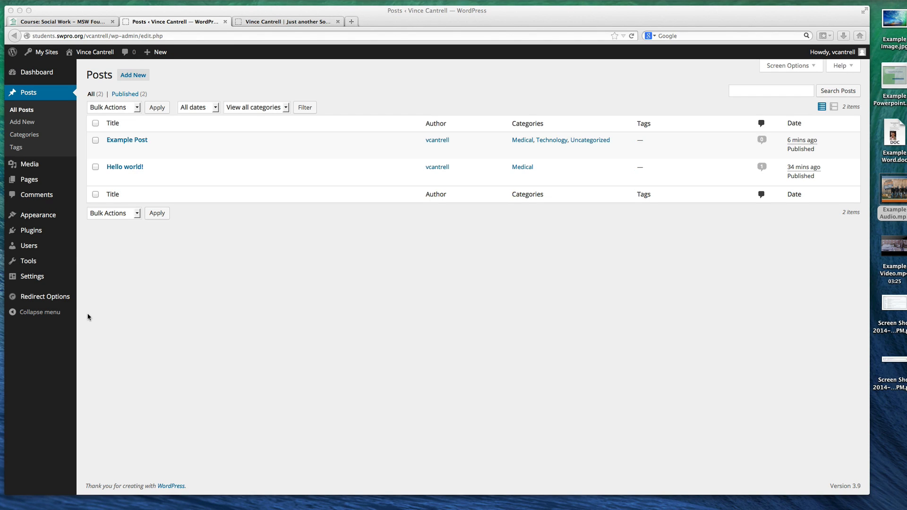
# Open the admin list of pages, look at the Sample Page in the editor, and return to the list
pyautogui.click(29, 180)
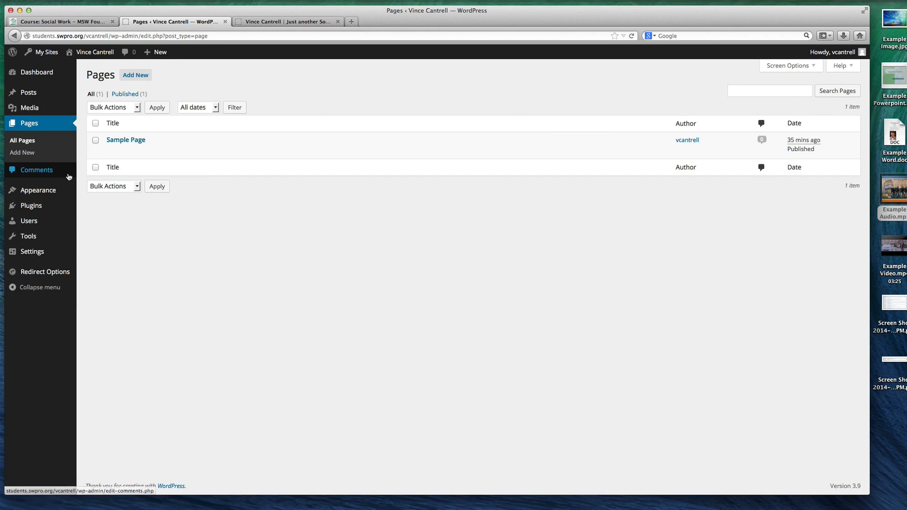
pyautogui.click(126, 140)
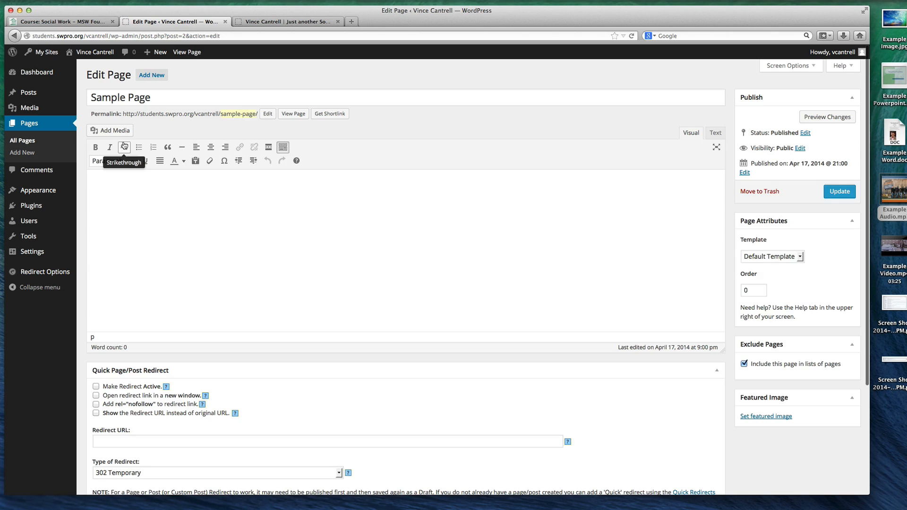
pyautogui.press('super+Left')
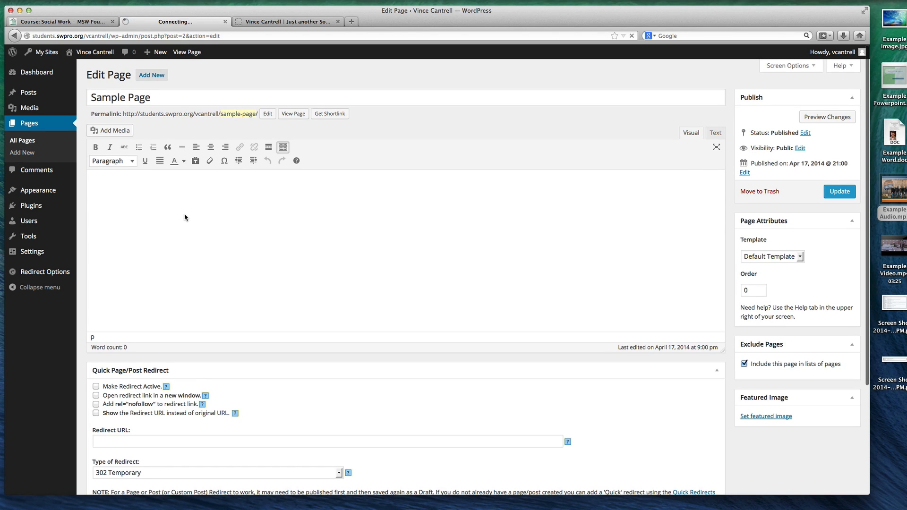
# Create a new page titled "Welcome" with the body text "Welcome to our website."
pyautogui.click(135, 76)
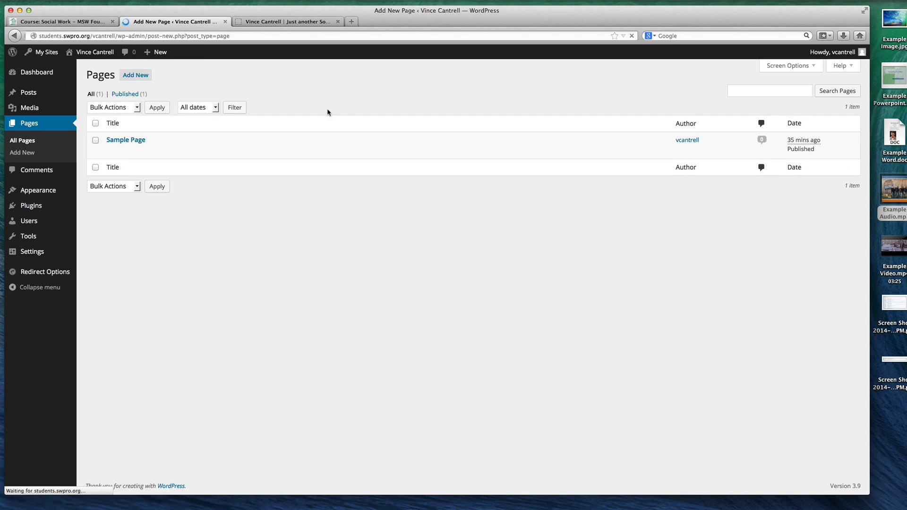
pyautogui.write('W')
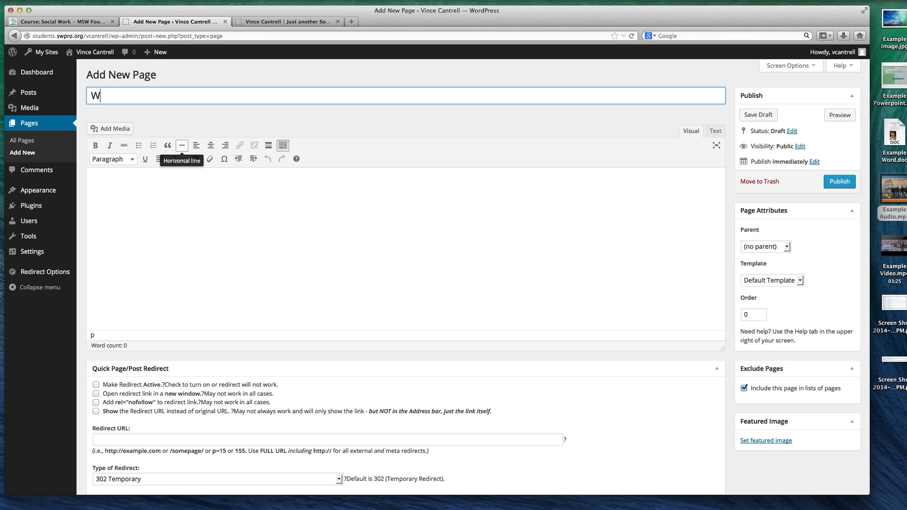
pyautogui.write('elcome')
pyautogui.click(171, 190)
pyautogui.write('W')
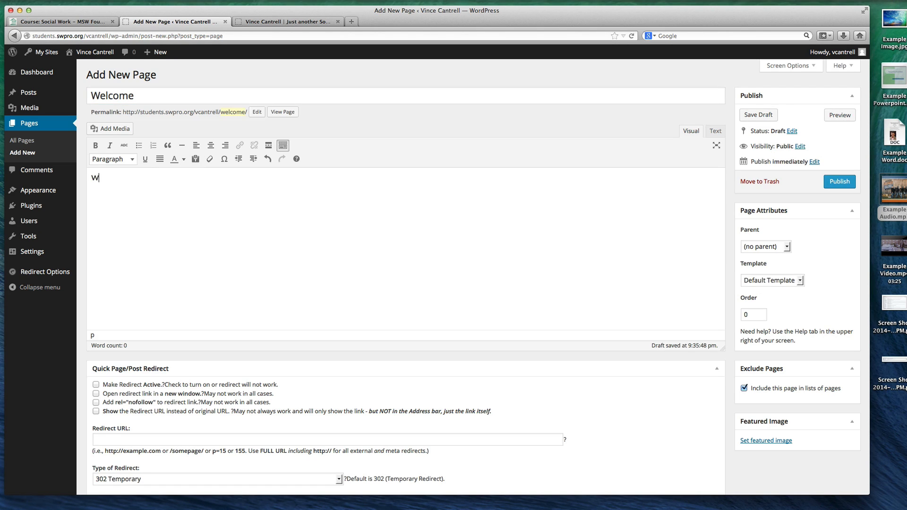
pyautogui.write('elcome to our website.')
# Upload Example Image.jpg from the desktop as media for the Welcome page
pyautogui.click(107, 129)
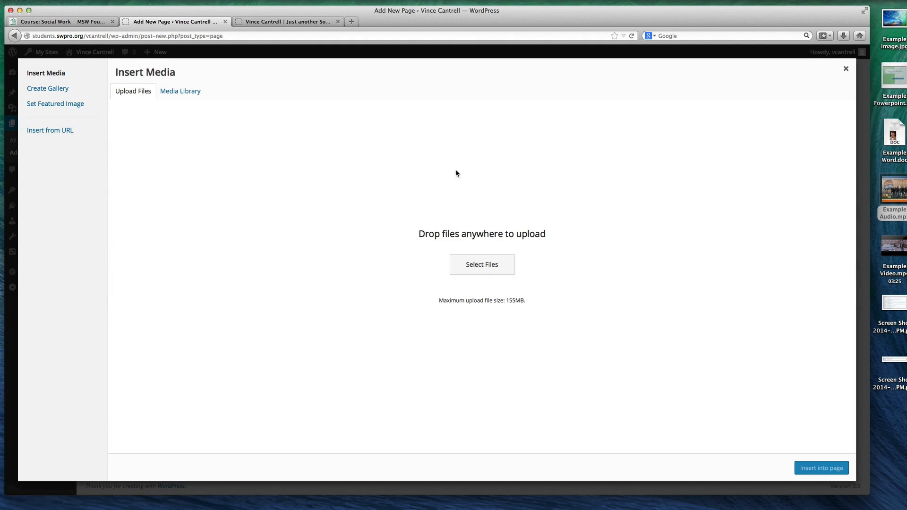
pyautogui.moveTo(530, 303); pyautogui.dragTo(437, 305)
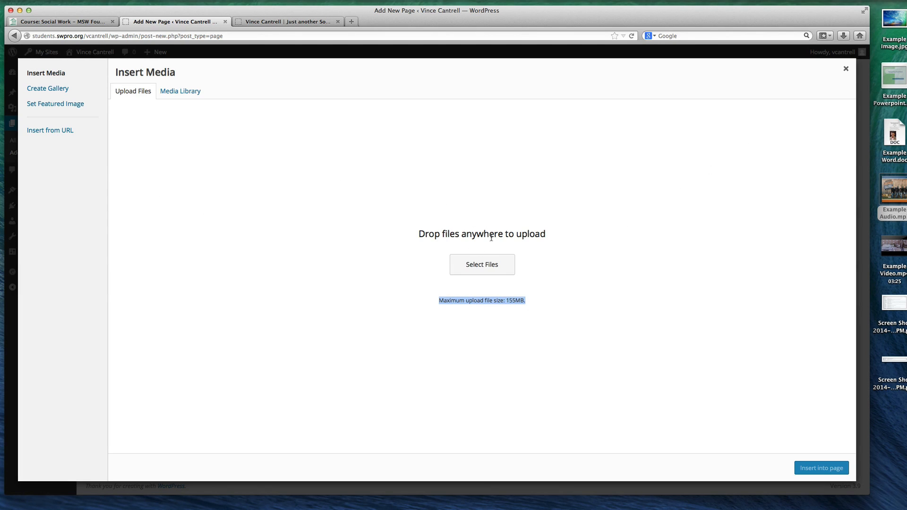
pyautogui.click(472, 265)
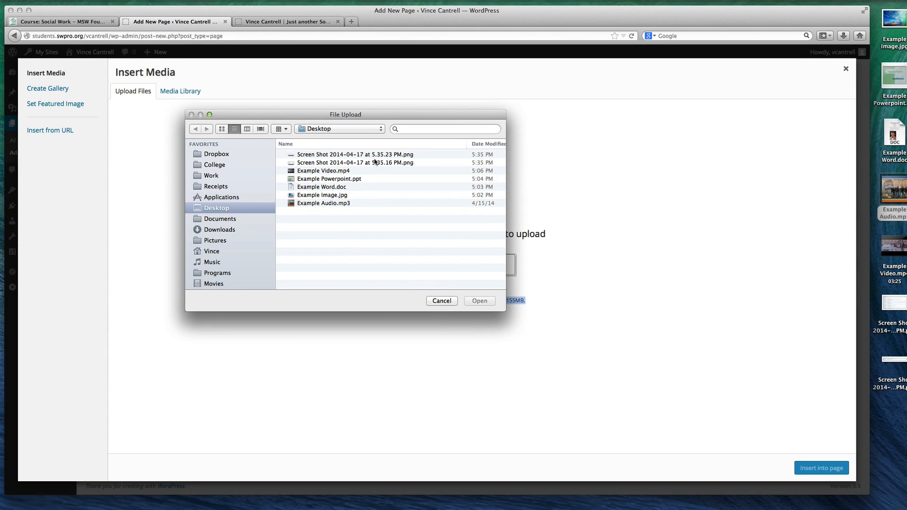
pyautogui.click(444, 303)
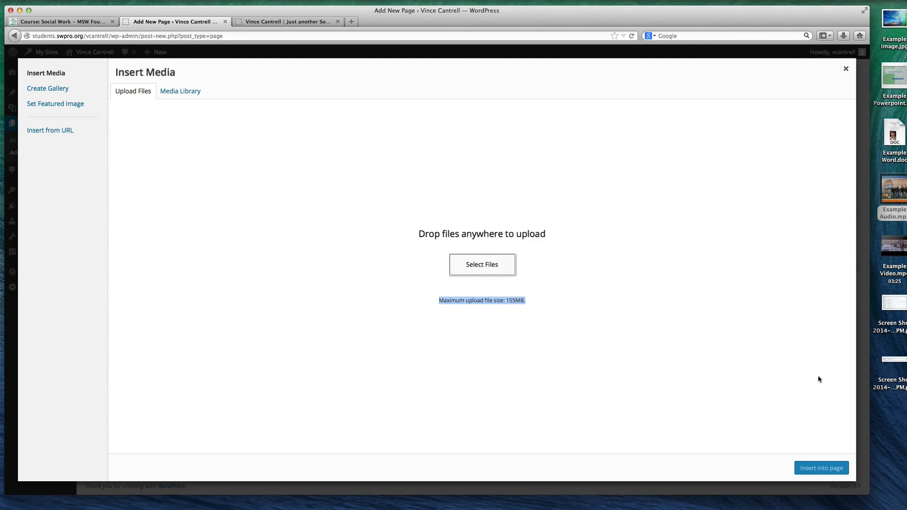
pyautogui.click(892, 421)
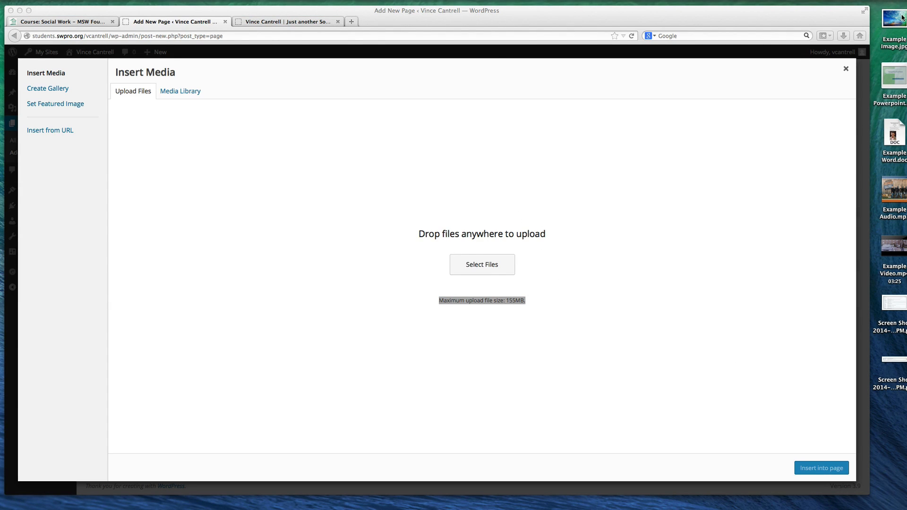
pyautogui.moveTo(901, 17); pyautogui.dragTo(480, 212)
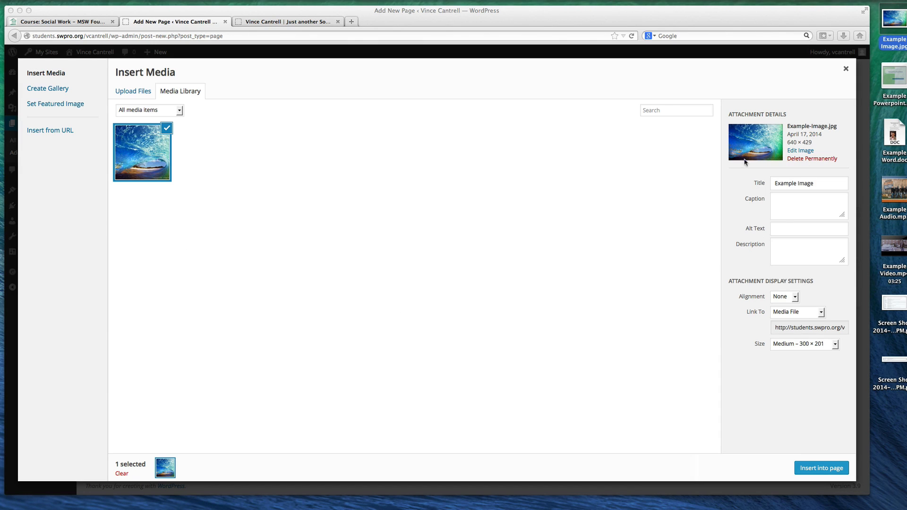
# Give the uploaded image the caption "Gorgeous Waves" and the alt text "Waves"
pyautogui.click(809, 202)
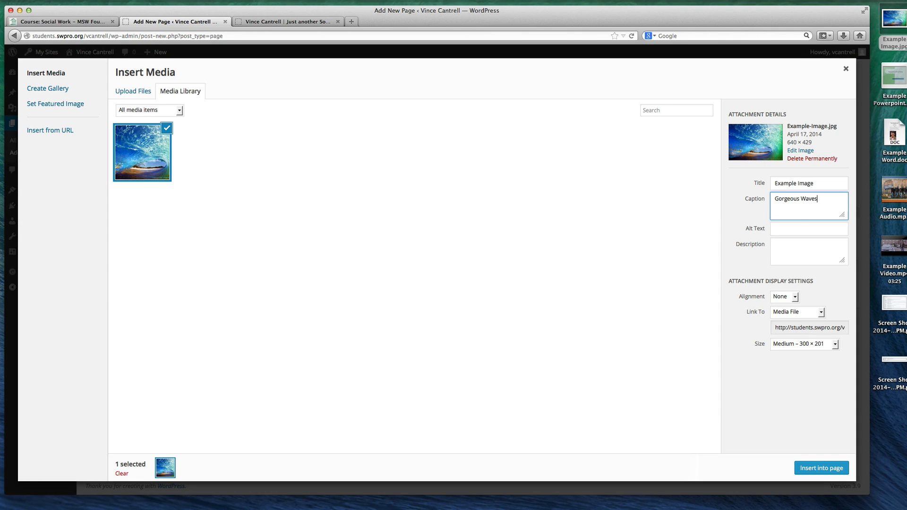
pyautogui.click(785, 229)
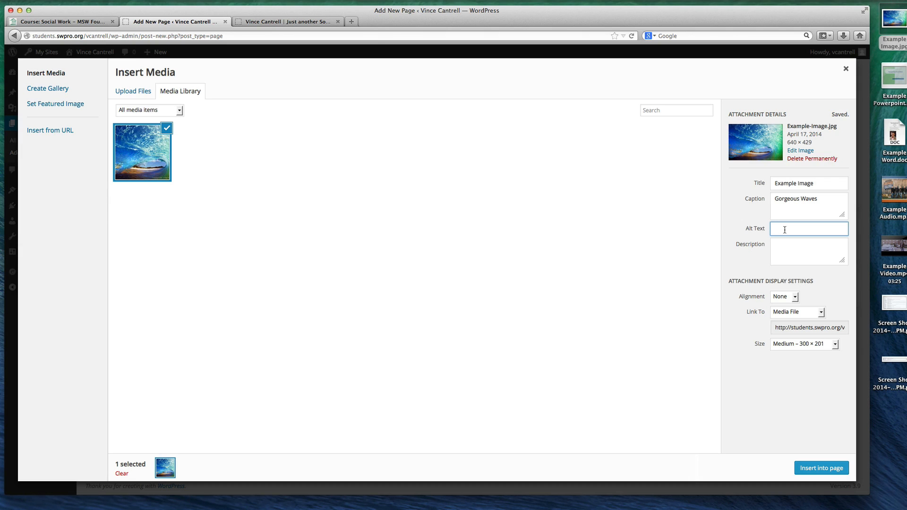
pyautogui.click(790, 241)
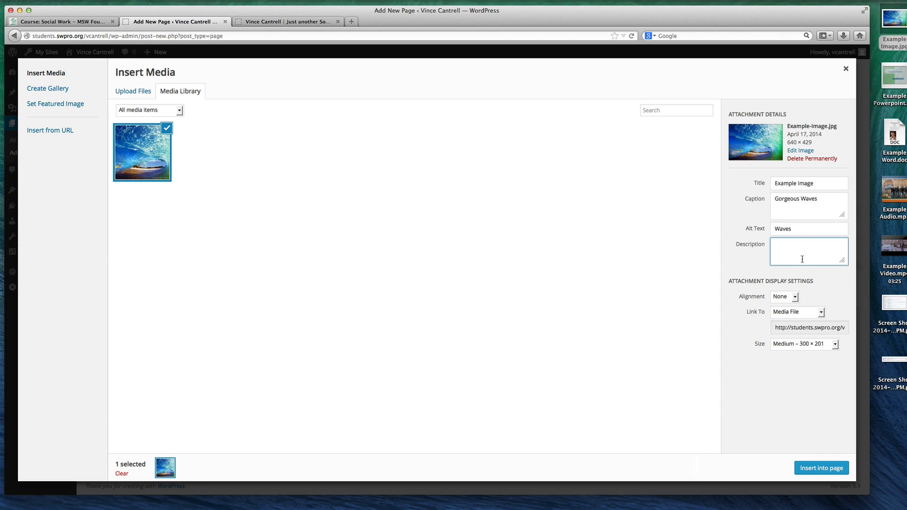
# Set the image's alignment to Center in its display settings
pyautogui.click(789, 296)
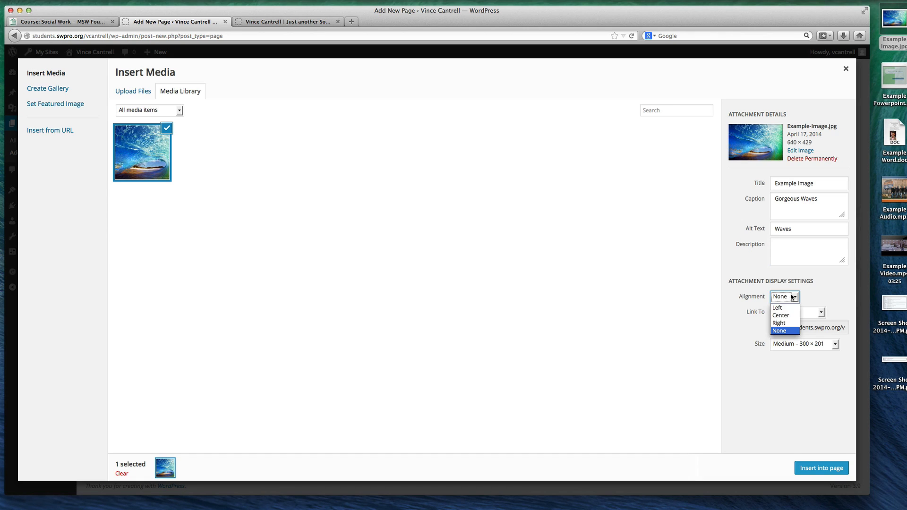
pyautogui.click(784, 319)
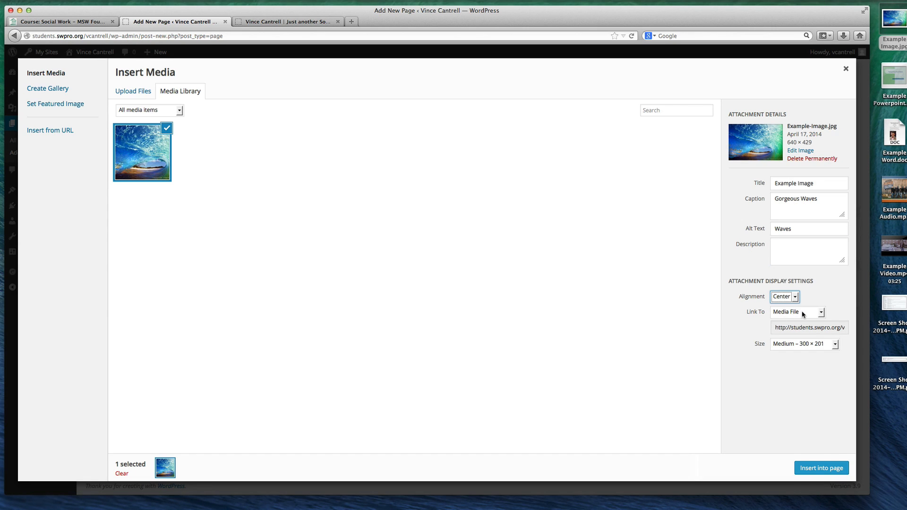
pyautogui.click(780, 315)
pyautogui.click(827, 295)
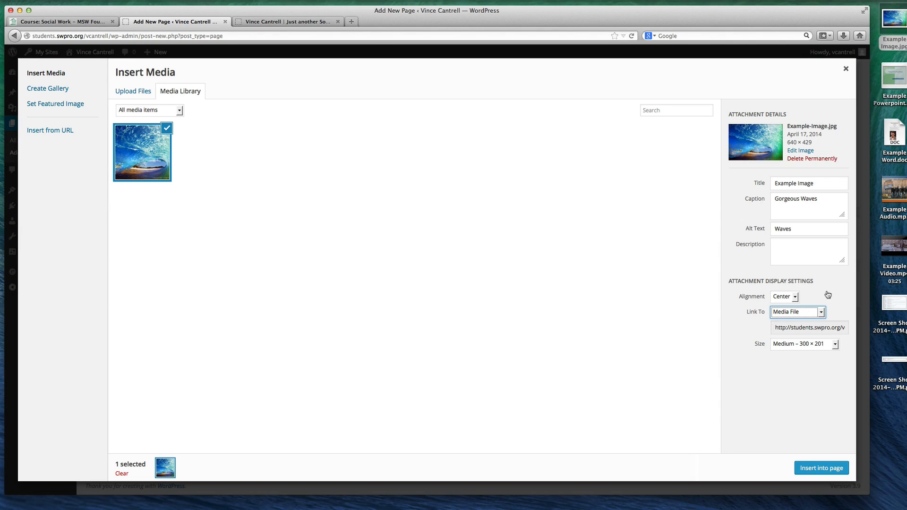
# Try None as the image's link target and switch it back to Media File
pyautogui.click(802, 313)
pyautogui.click(790, 347)
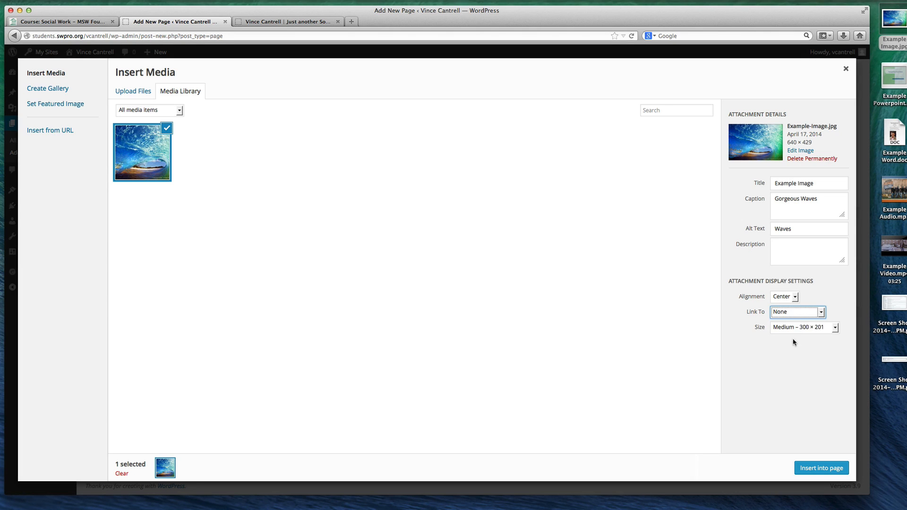
pyautogui.click(803, 314)
pyautogui.click(801, 324)
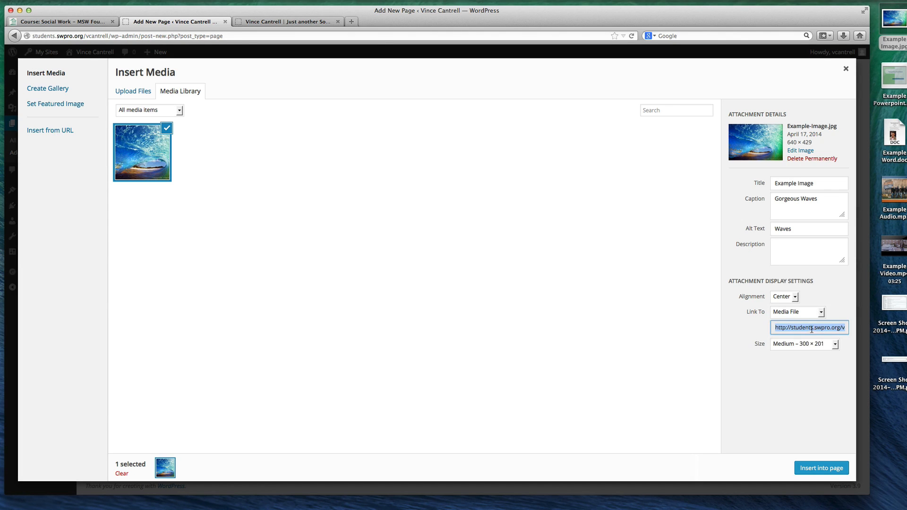
pyautogui.click(796, 315)
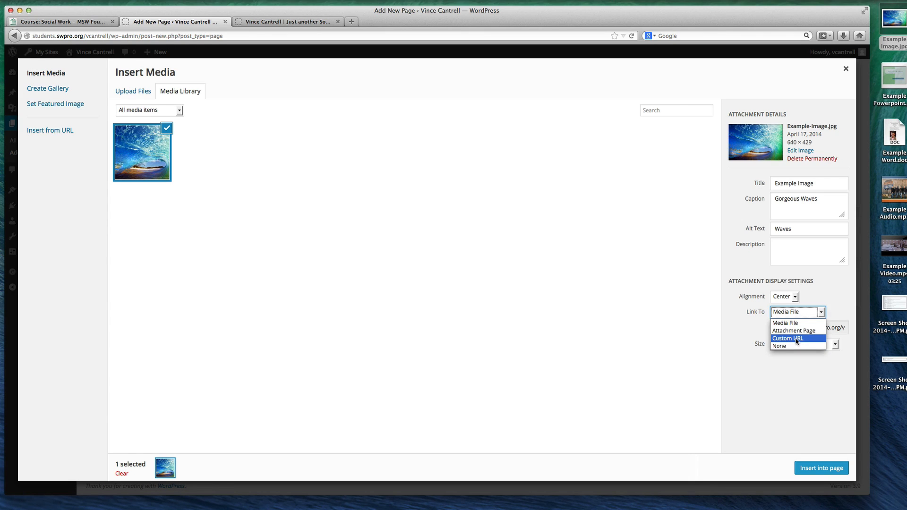
pyautogui.click(796, 338)
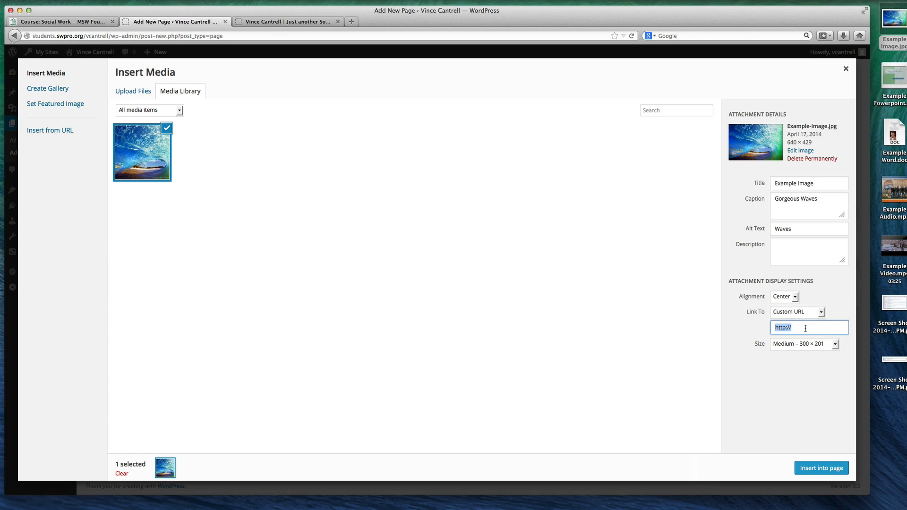
pyautogui.click(805, 328)
# Choose the Medium 300 × 201 size for the image and insert it into the Welcome page
pyautogui.click(795, 348)
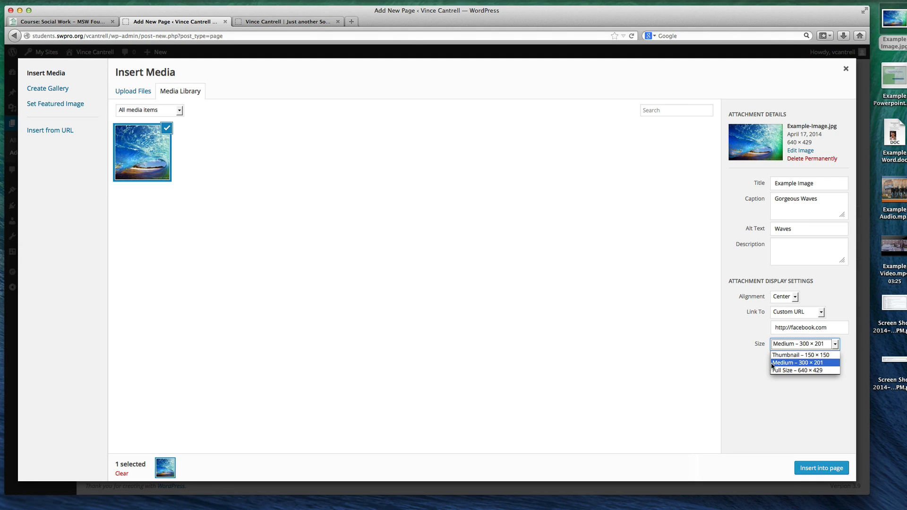
pyautogui.click(781, 365)
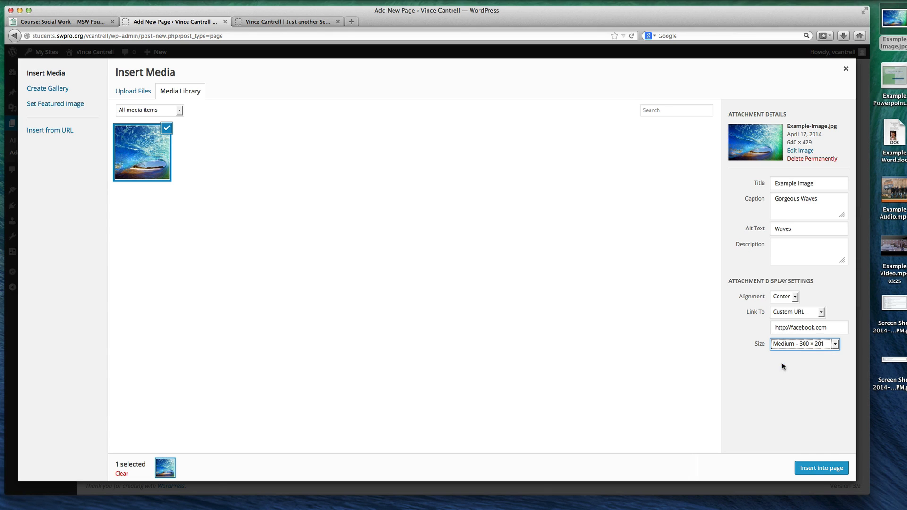
pyautogui.click(822, 347)
pyautogui.click(754, 380)
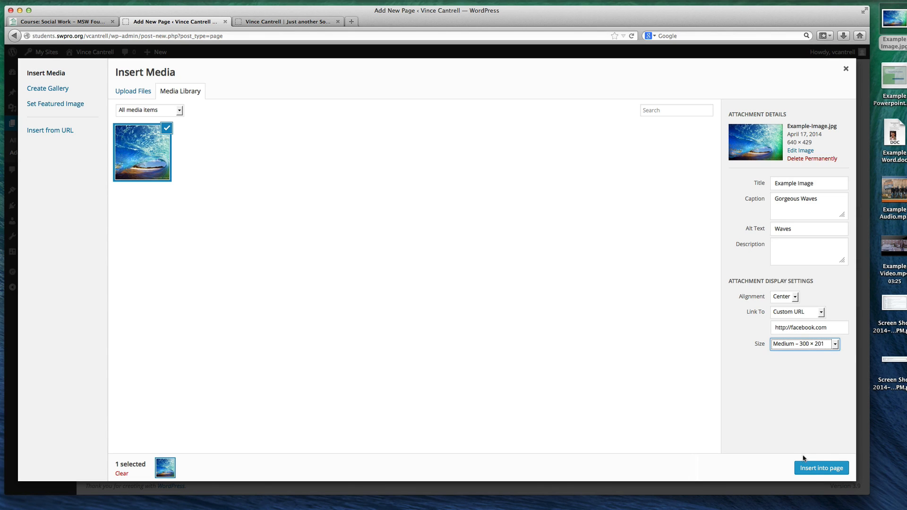
pyautogui.click(826, 464)
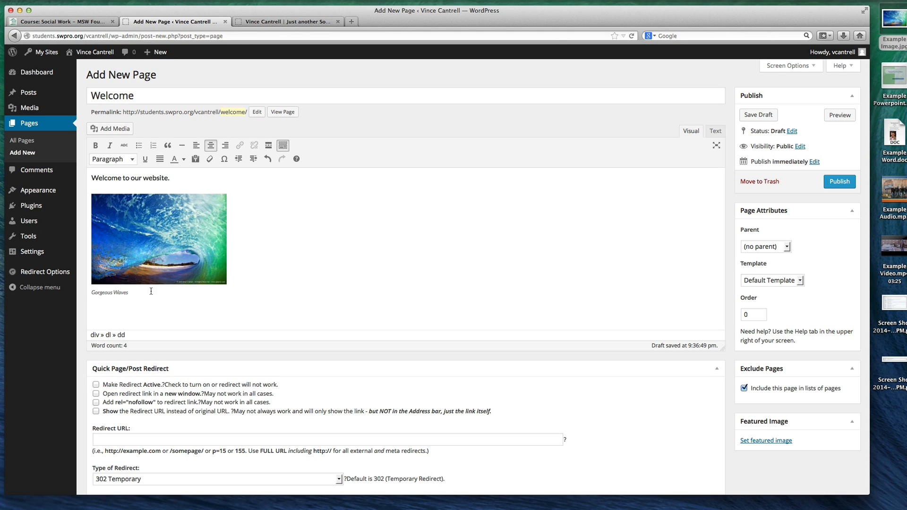
# Publish the Welcome page, reload the live site's home page, and open Welcome from its navigation
pyautogui.click(173, 246)
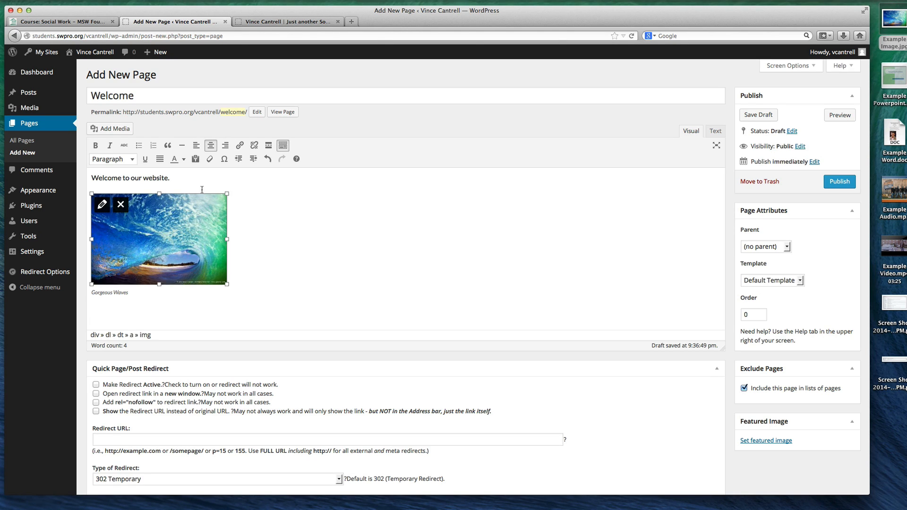
pyautogui.click(840, 182)
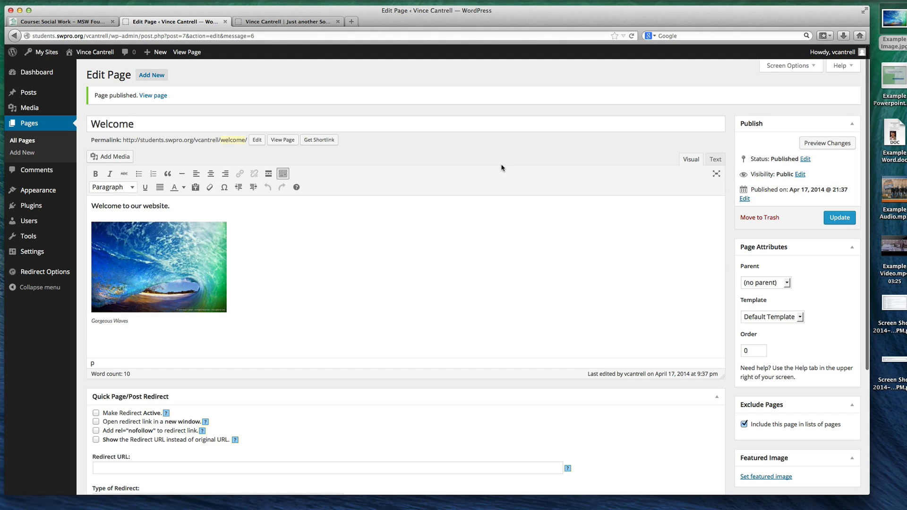
pyautogui.click(295, 22)
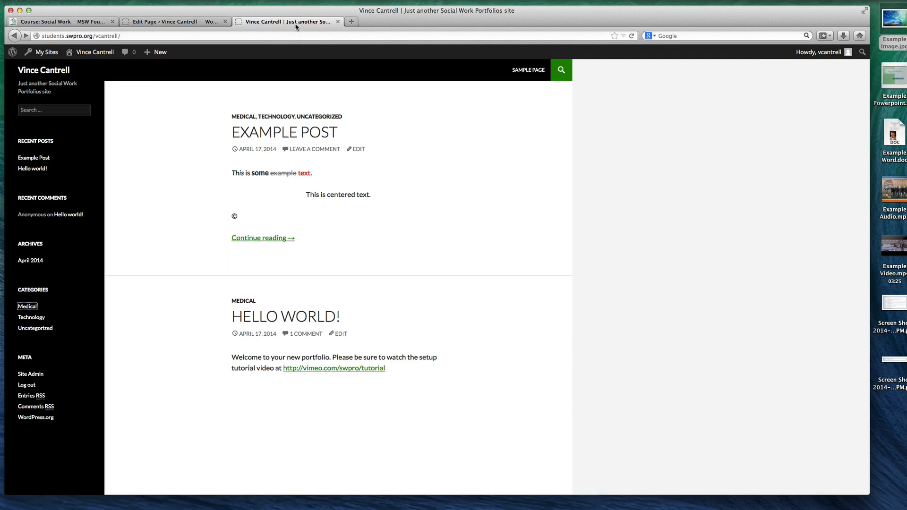
pyautogui.click(53, 71)
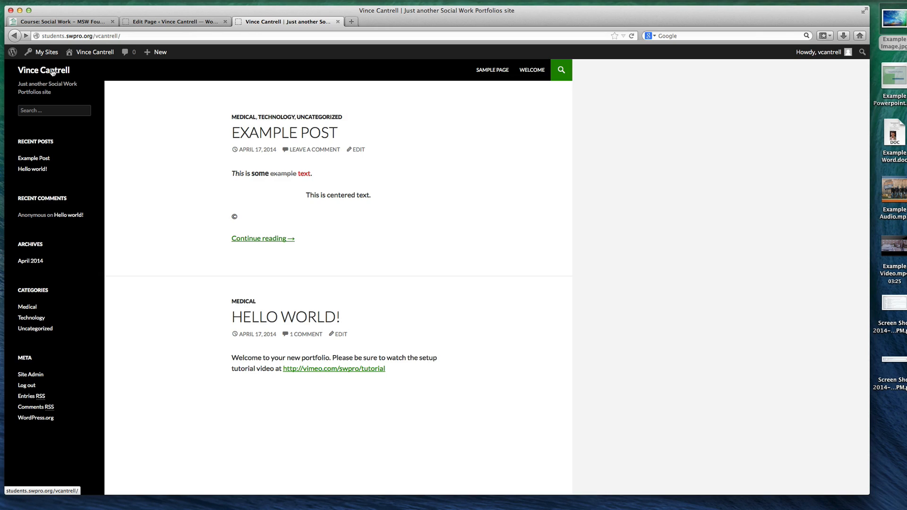
pyautogui.click(528, 76)
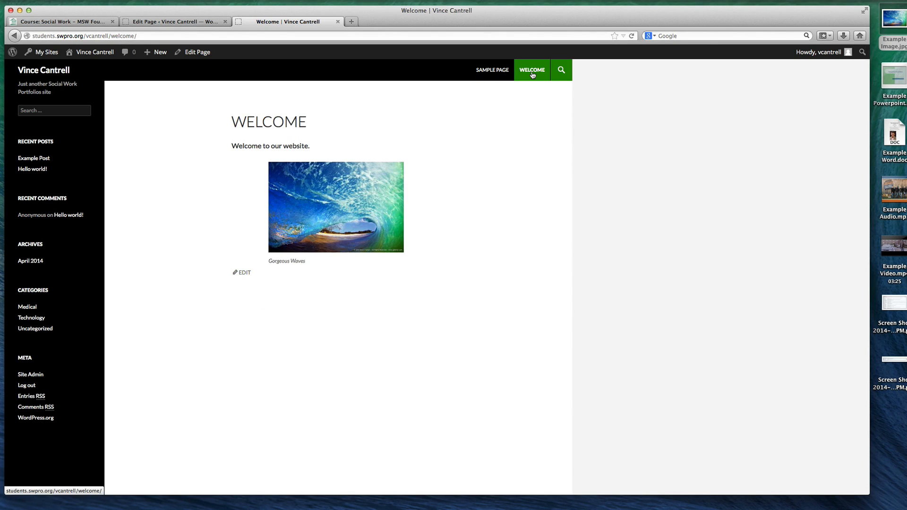
# Compare the image in the page editor with its appearance on the live Welcome page
pyautogui.click(191, 23)
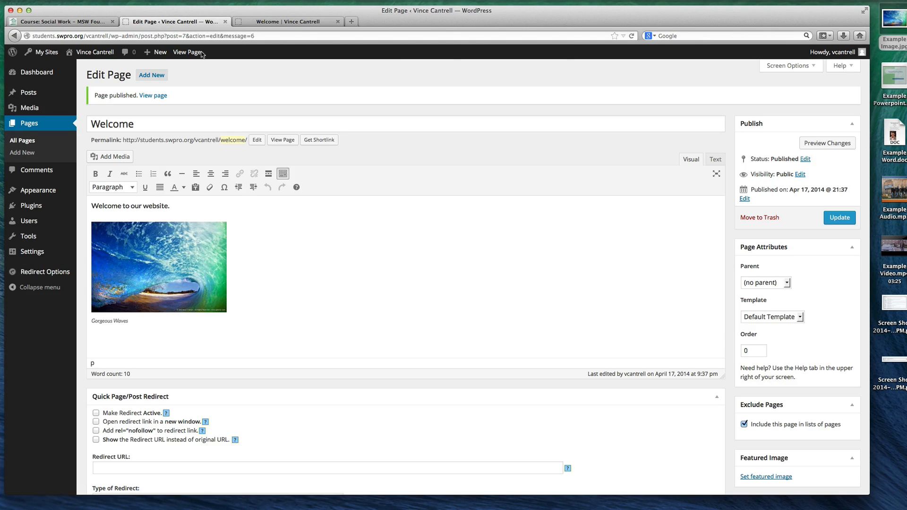
pyautogui.click(184, 241)
pyautogui.click(279, 22)
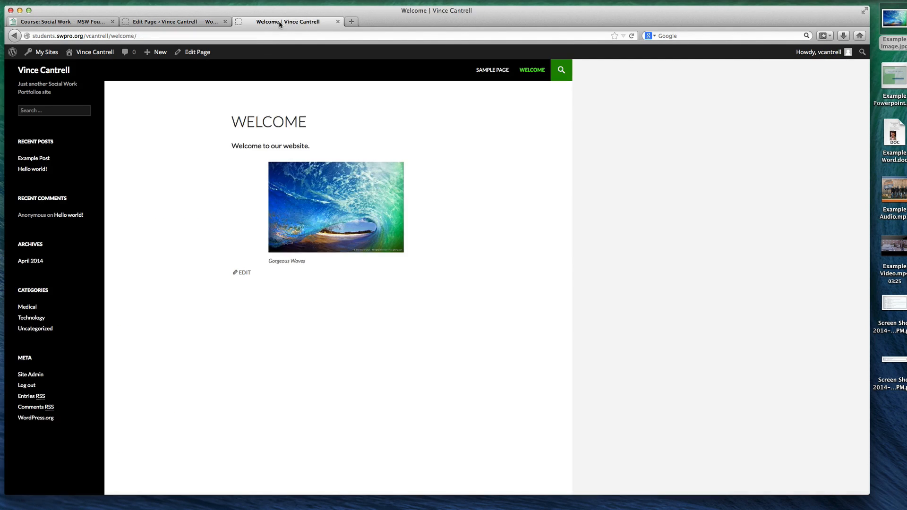
# Turn off the option that includes the Welcome page in lists of pages in the page editor
pyautogui.click(190, 22)
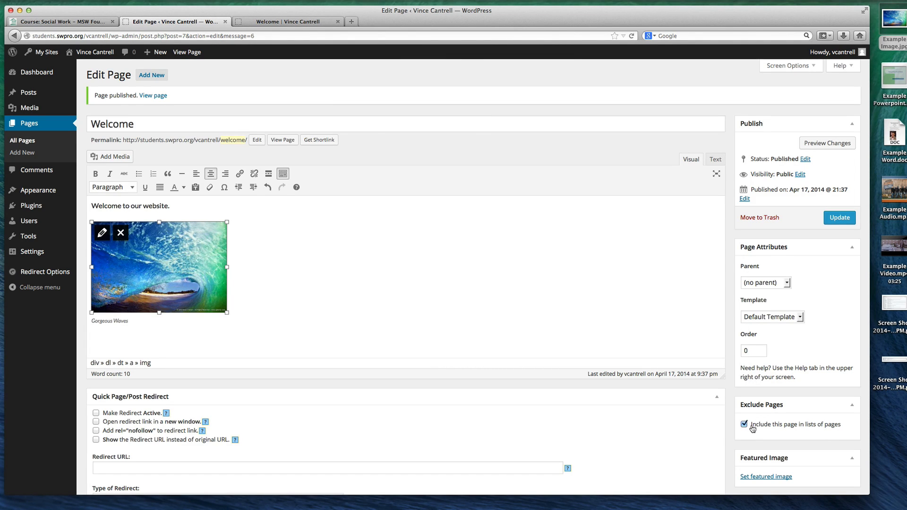
pyautogui.scroll(-5, 775, 412)
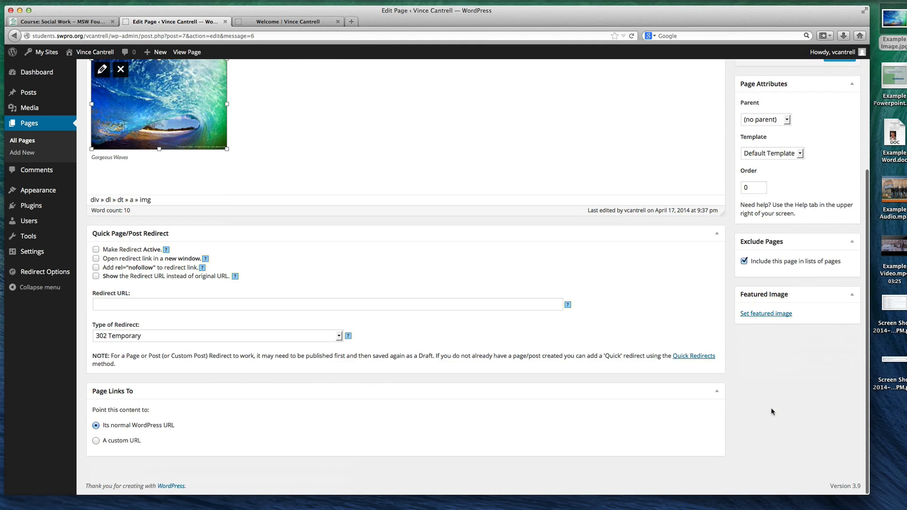
pyautogui.scroll(2, 769, 411)
pyautogui.click(743, 300)
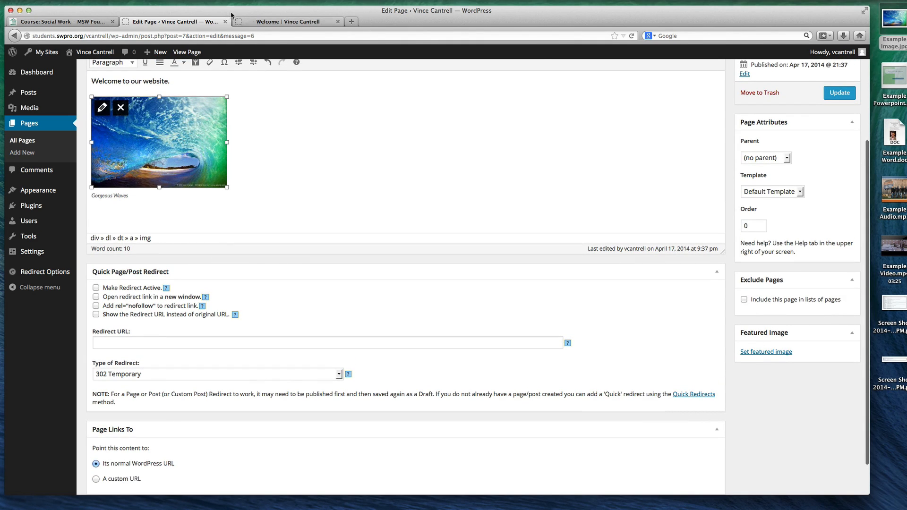
# Update the Welcome page with its exclusion from page lists and reload the live Welcome page to check the navigation
pyautogui.click(272, 22)
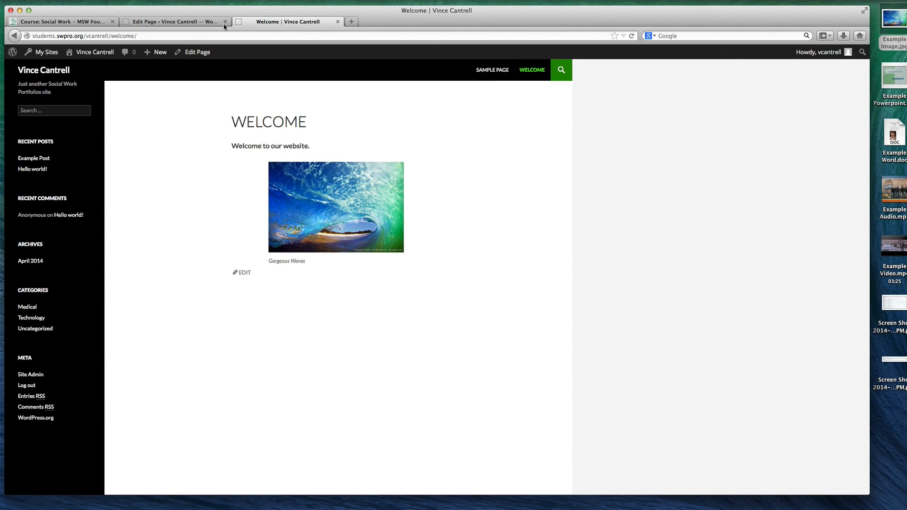
pyautogui.click(194, 23)
pyautogui.click(840, 92)
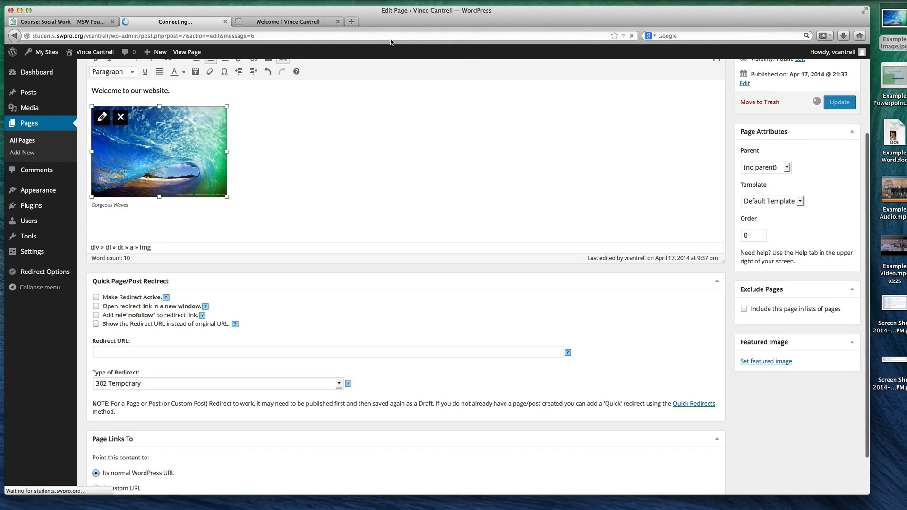
pyautogui.click(293, 22)
pyautogui.press('super+r')
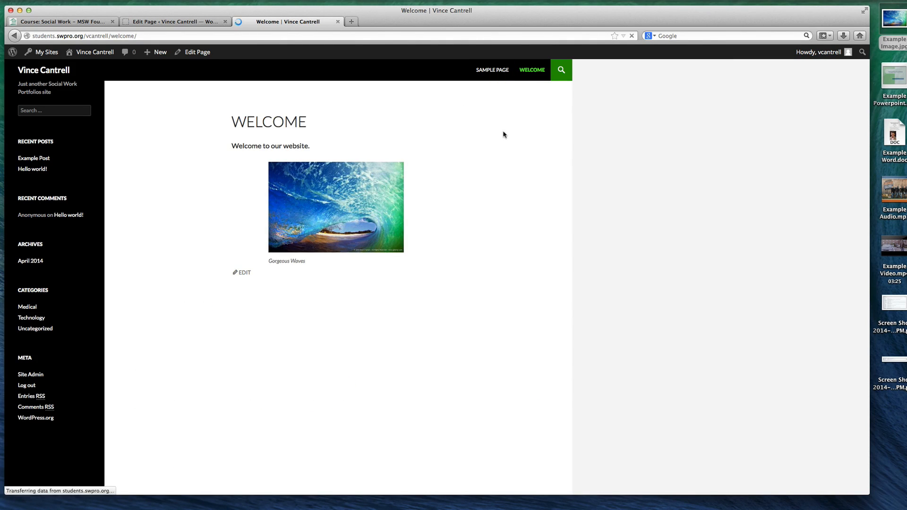
# Turn the option to include the Welcome page in lists of pages back on and update the page
pyautogui.click(174, 22)
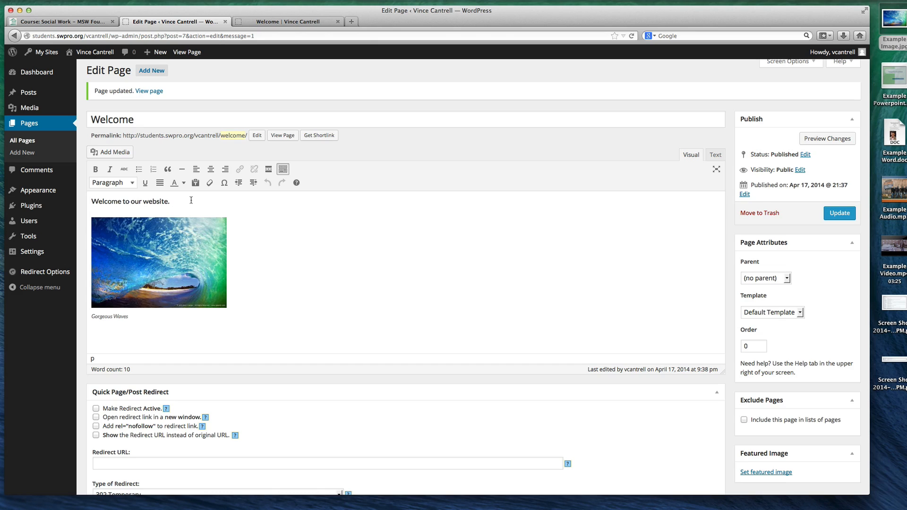
pyautogui.moveTo(192, 200); pyautogui.dragTo(148, 197)
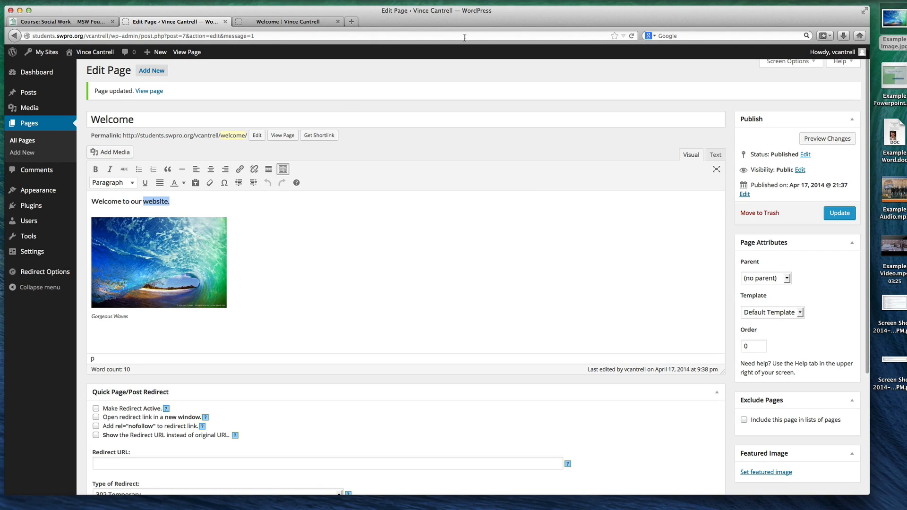
pyautogui.click(756, 420)
pyautogui.click(583, 234)
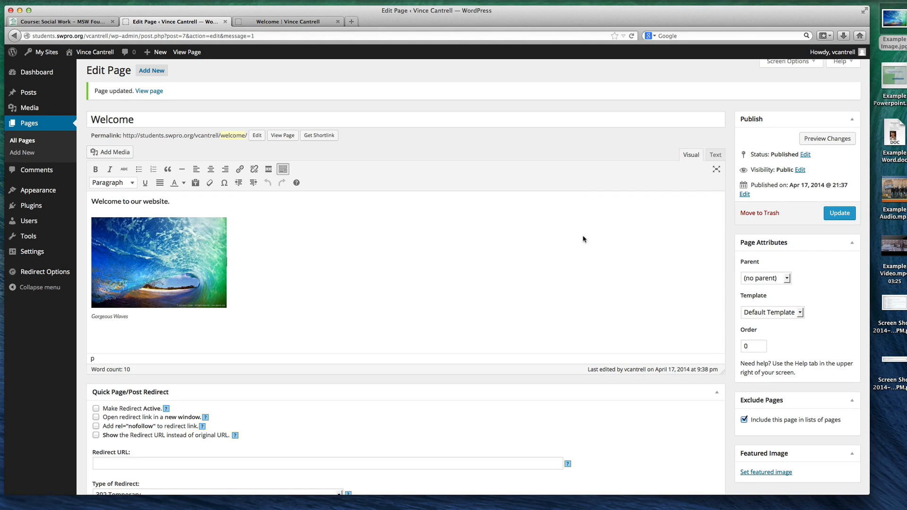
pyautogui.click(842, 213)
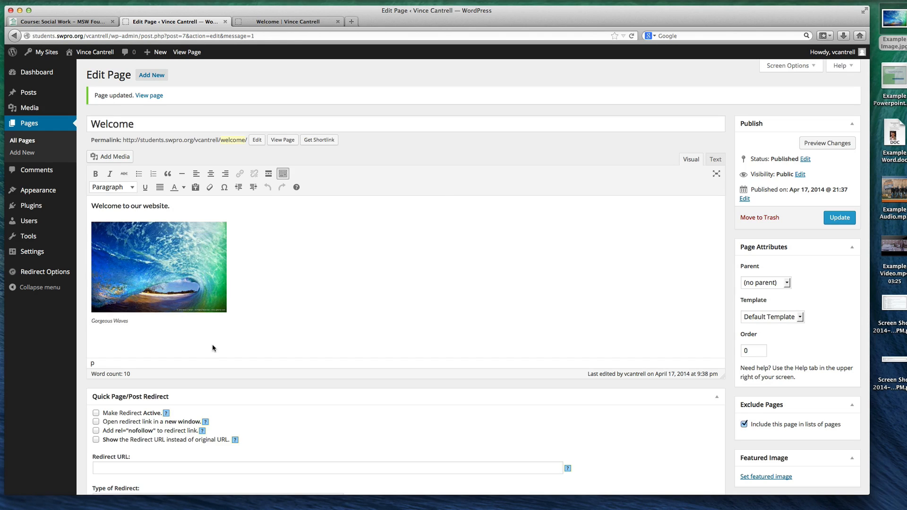
pyautogui.scroll(-5, 211, 348)
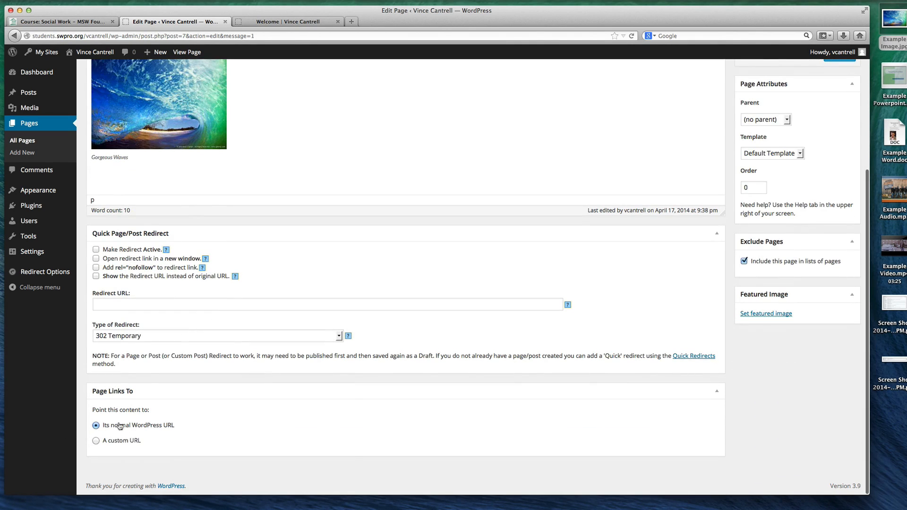
pyautogui.click(96, 440)
pyautogui.click(161, 455)
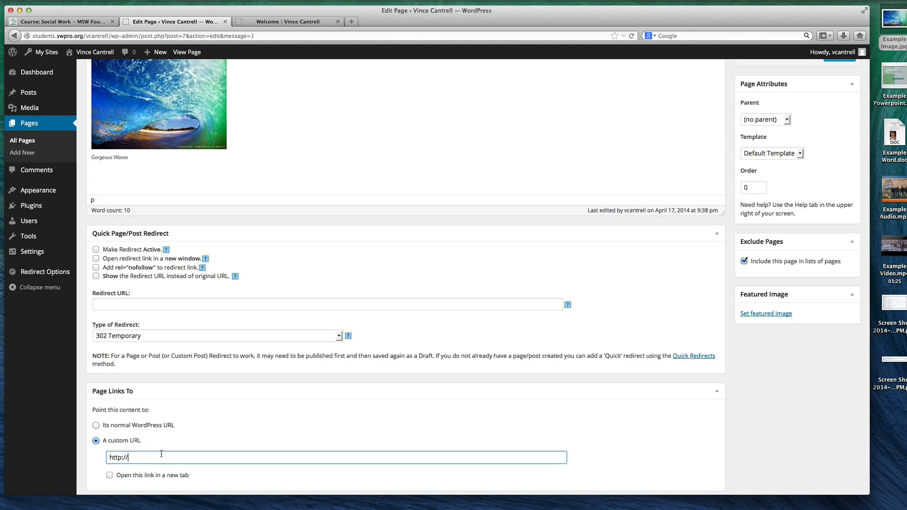
pyautogui.write('facebook.com')
pyautogui.scroll(-2, 173, 454)
pyautogui.click(152, 445)
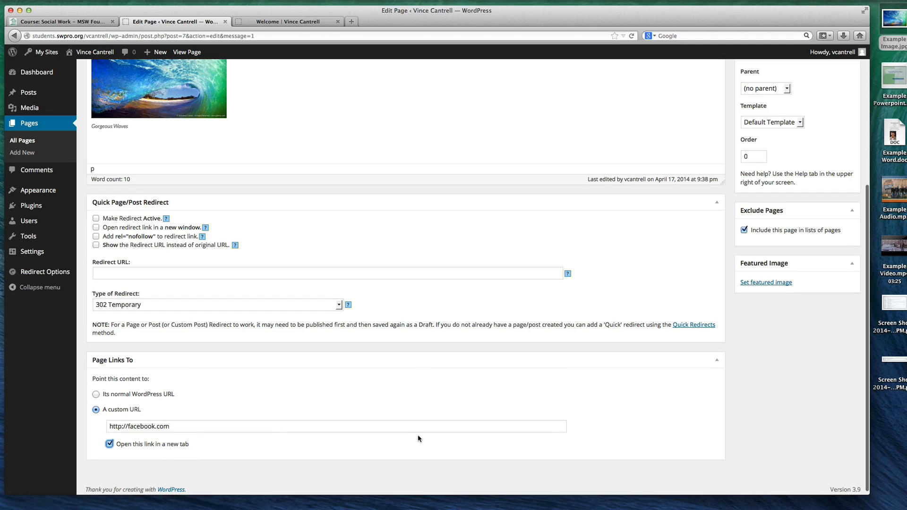
pyautogui.scroll(4, 686, 278)
pyautogui.click(834, 110)
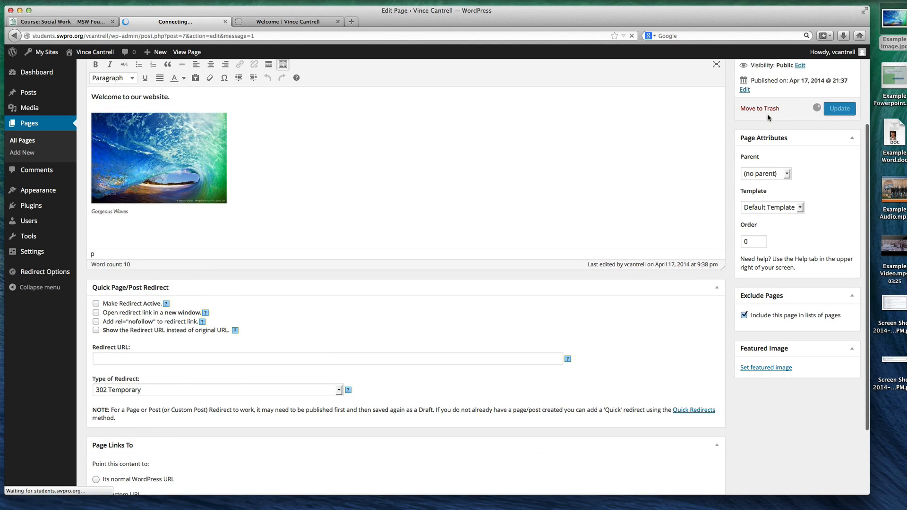
# Test the redirect by reloading the live Welcome page and opening Welcome from the home page's navigation, closing the opened tab
pyautogui.click(305, 24)
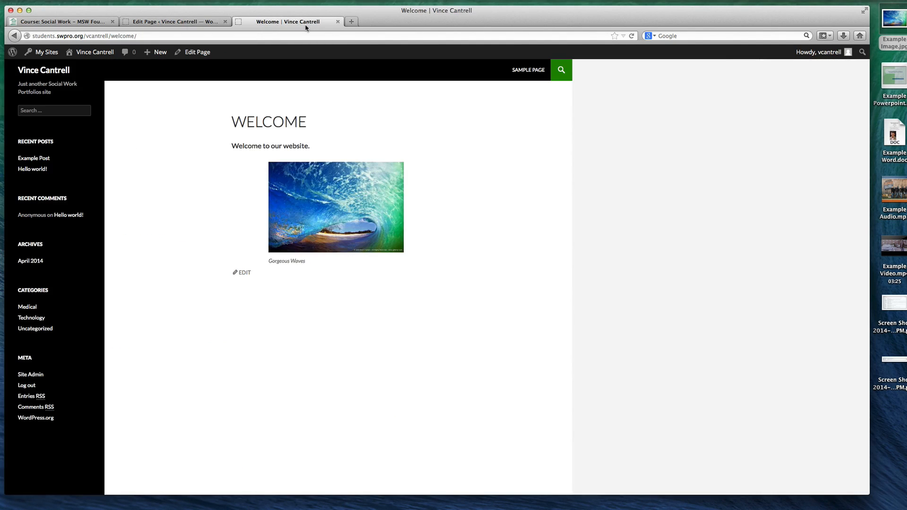
pyautogui.press('super+r')
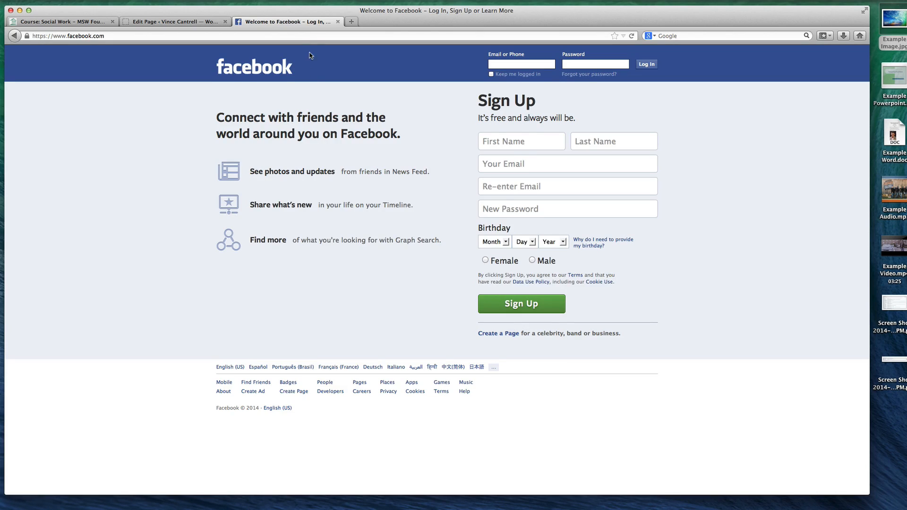
pyautogui.press('super+bracketleft')
pyautogui.click(63, 73)
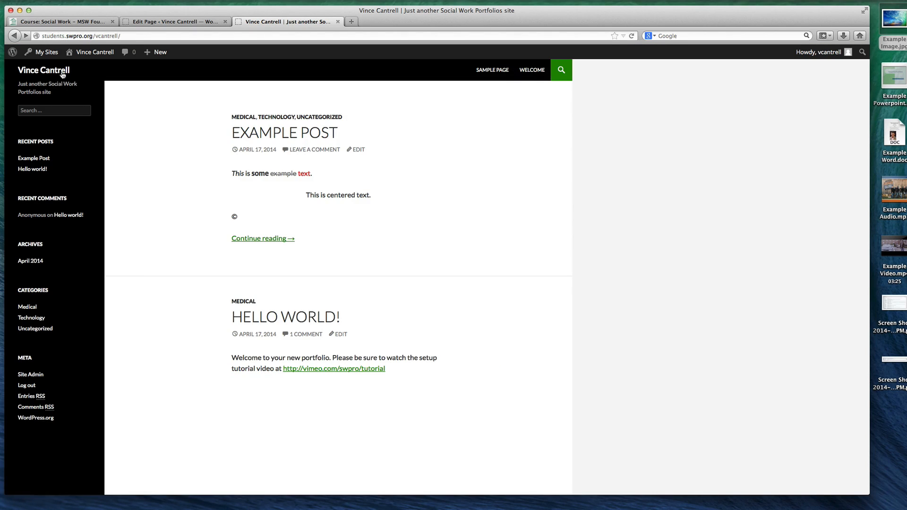
pyautogui.click(539, 71)
pyautogui.press('super+w')
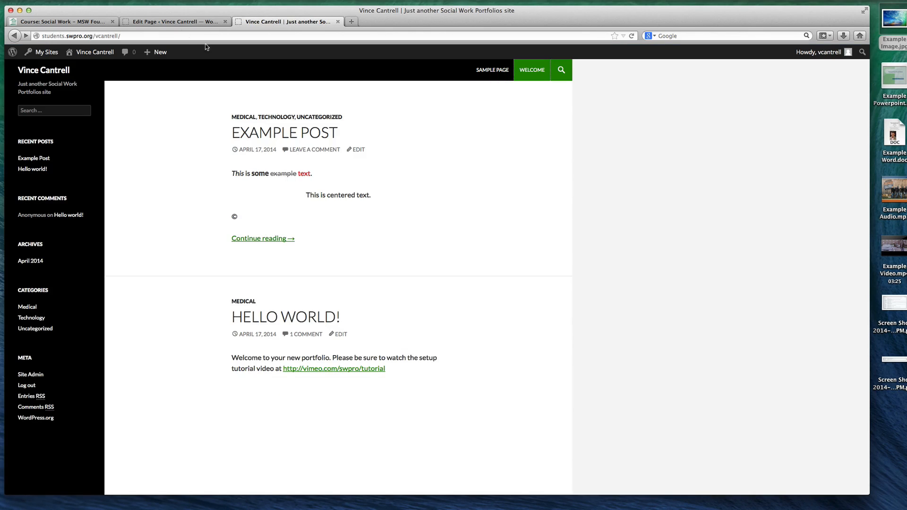
# Collapse the Quick Page/Post Redirect section in the Welcome page editor and review the notices above the title
pyautogui.click(176, 22)
pyautogui.scroll(-5, 192, 313)
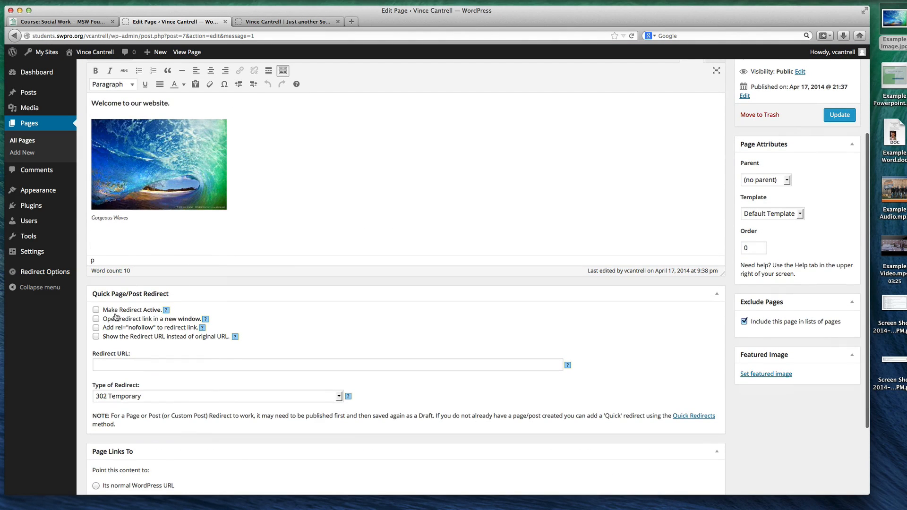
pyautogui.click(715, 294)
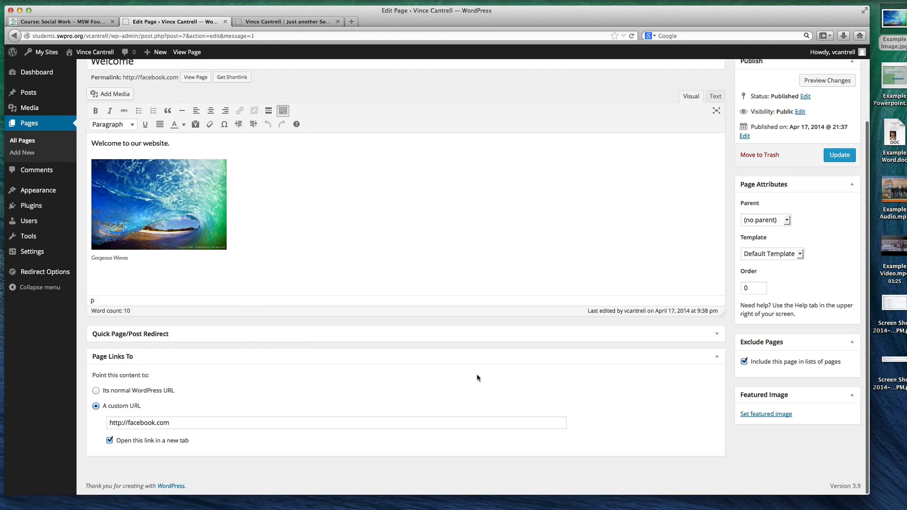
pyautogui.scroll(1, 660, 395)
pyautogui.scroll(3, 660, 396)
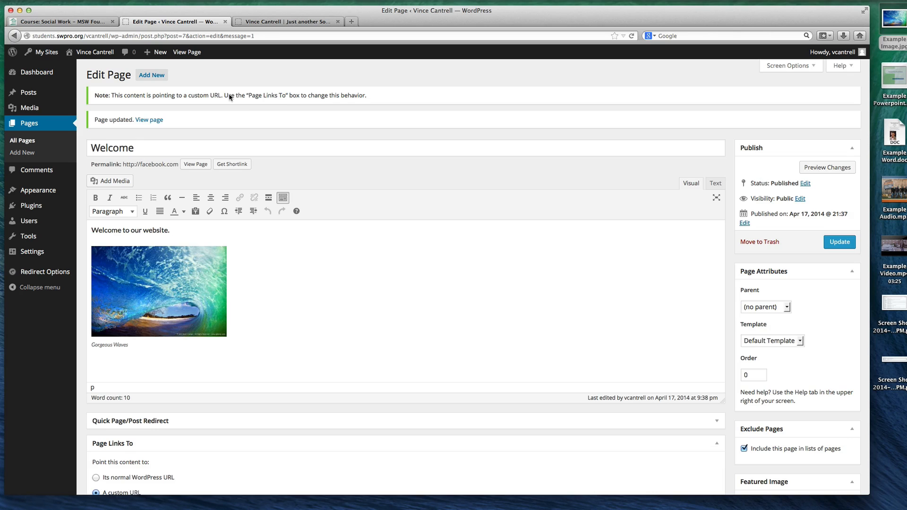
# Set the Welcome page's content to point to its normal WordPress URL
pyautogui.scroll(-3, 367, 97)
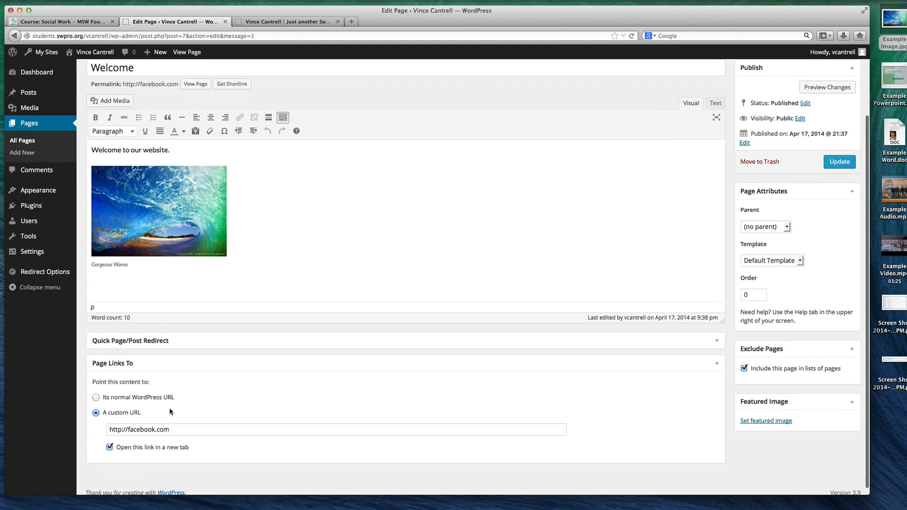
pyautogui.click(96, 399)
pyautogui.scroll(1, 343, 375)
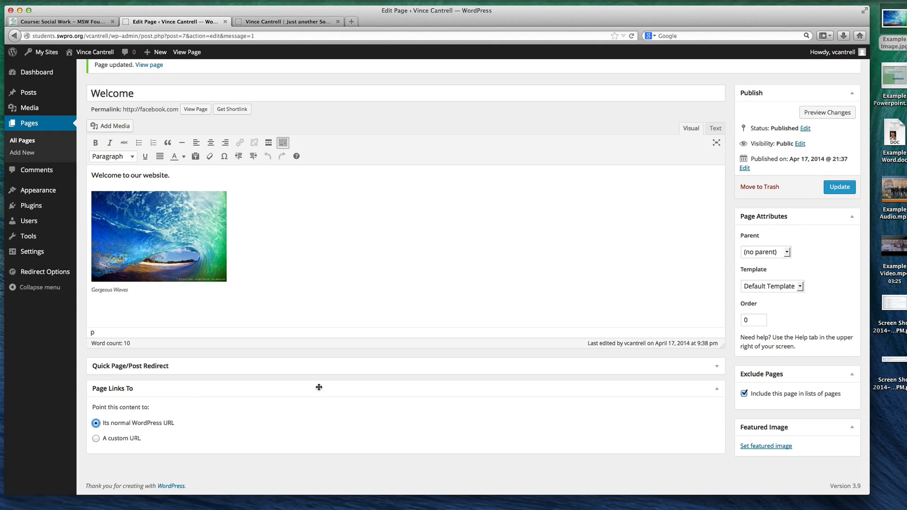
# Try retitling the page as My YouTube with a custom URL, and switch its link target back to the normal WordPress URL
pyautogui.click(152, 85)
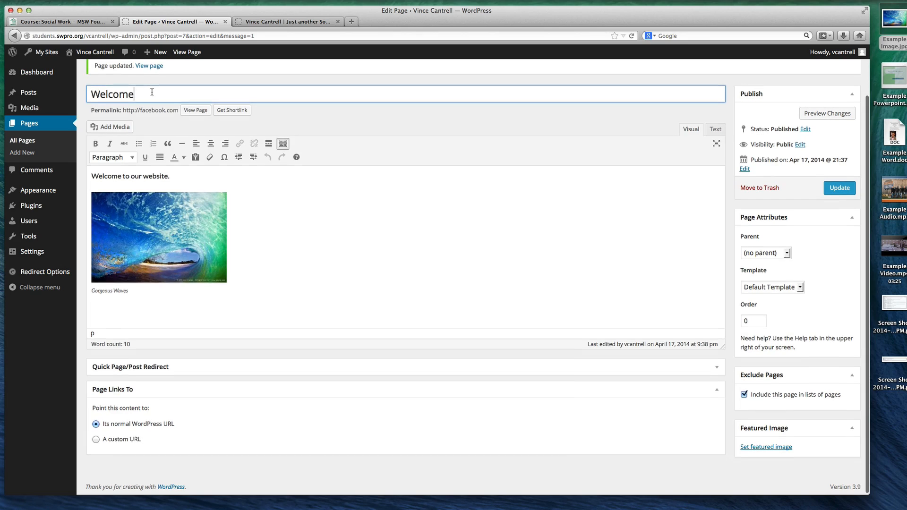
pyautogui.doubleClick(152, 91)
pyautogui.write('My YouTube')
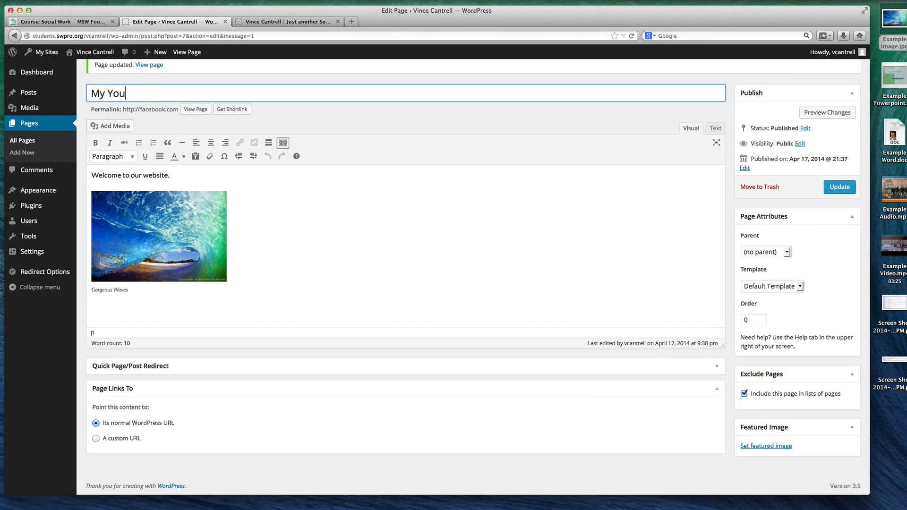
pyautogui.click(107, 437)
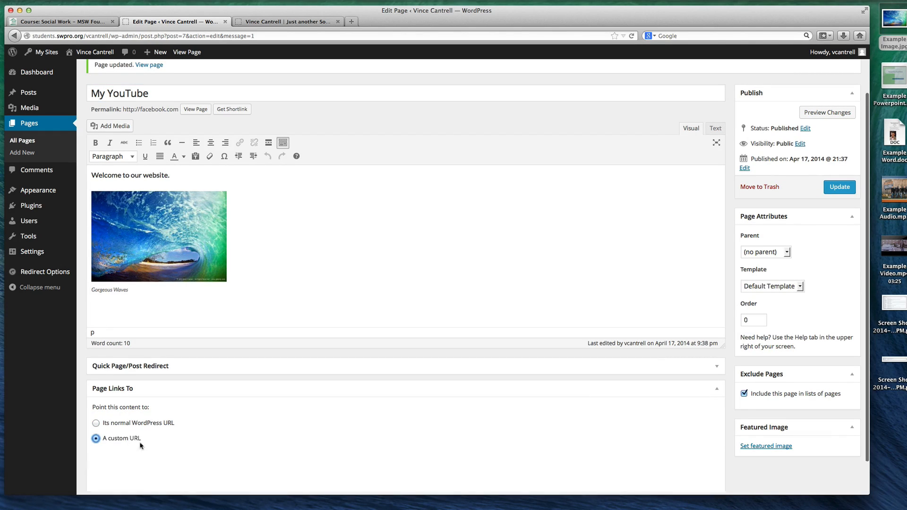
pyautogui.click(112, 422)
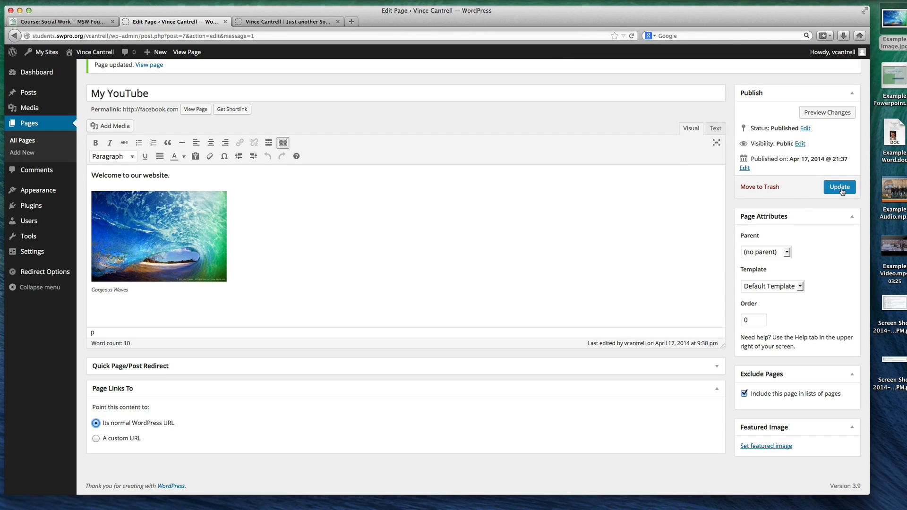
# Restore the page title to Welcome and update the page
pyautogui.click(247, 93)
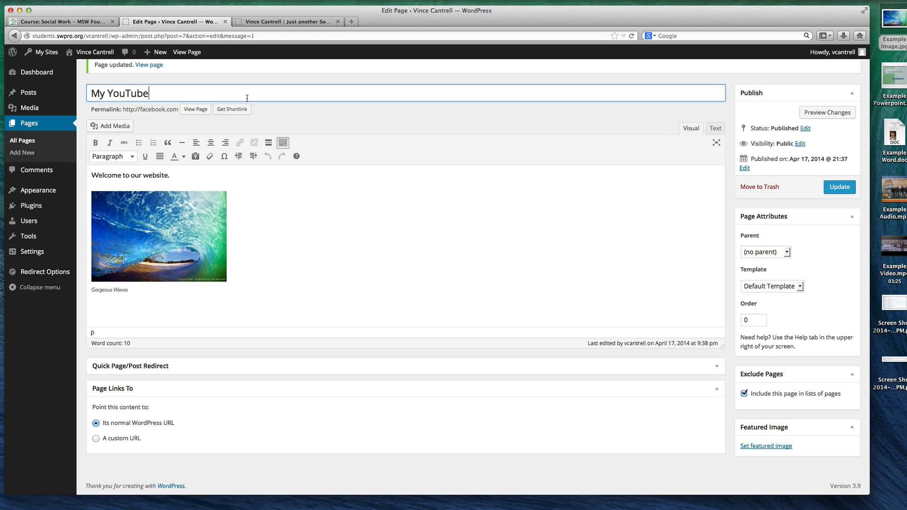
pyautogui.press('super+a')
pyautogui.write('Welcom')
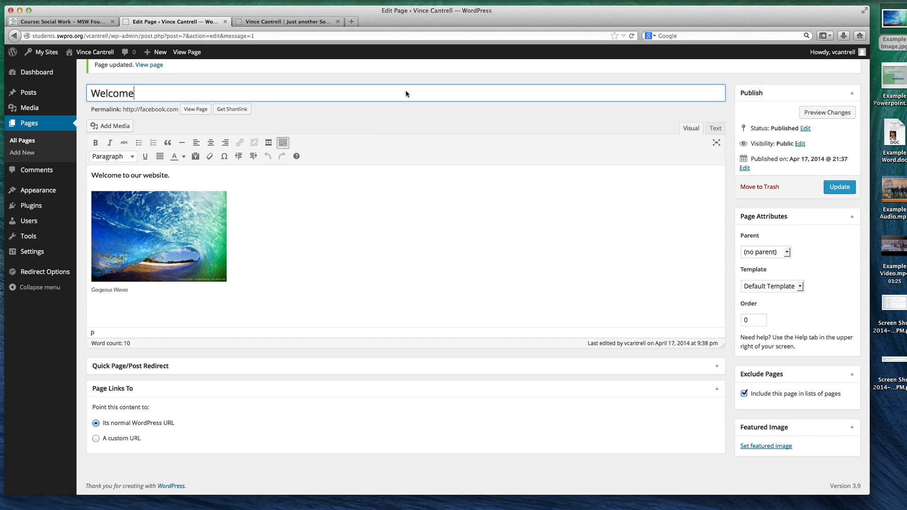
pyautogui.click(836, 186)
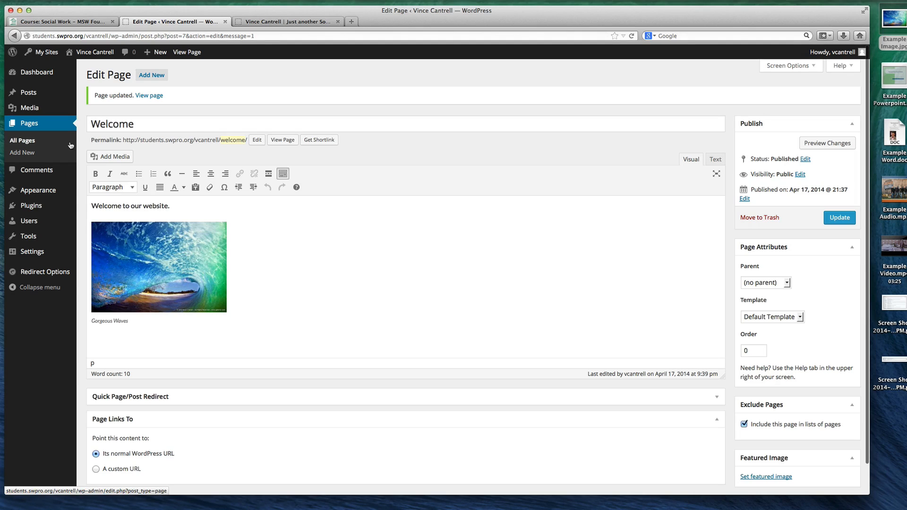
# Create a new page titled Example Sub-Page with the body text "This is a sub-page."
pyautogui.click(31, 126)
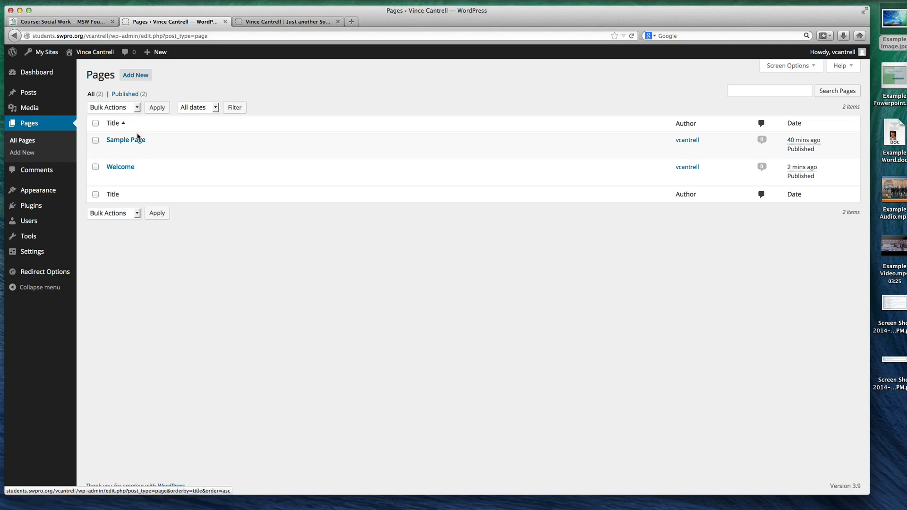
pyautogui.click(135, 76)
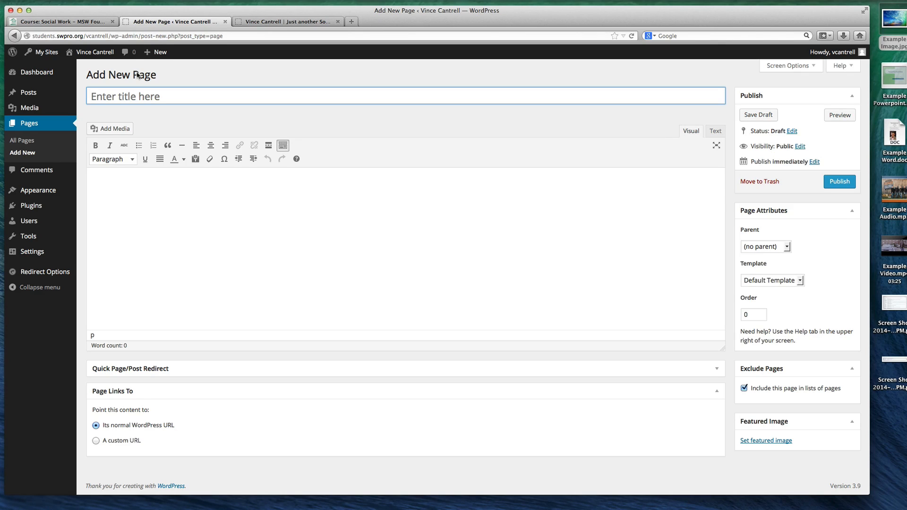
pyautogui.write('Example')
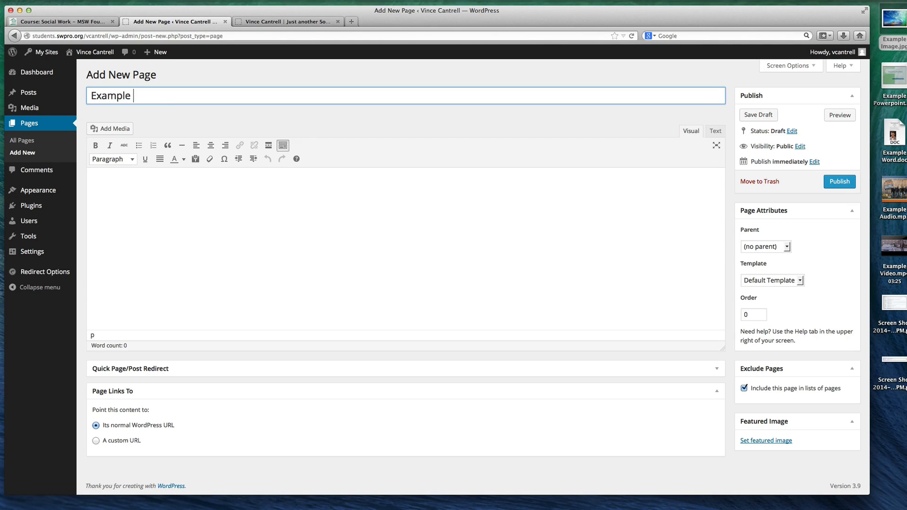
pyautogui.write(' Sub-Page')
pyautogui.click(150, 202)
pyautogui.write('This is ')
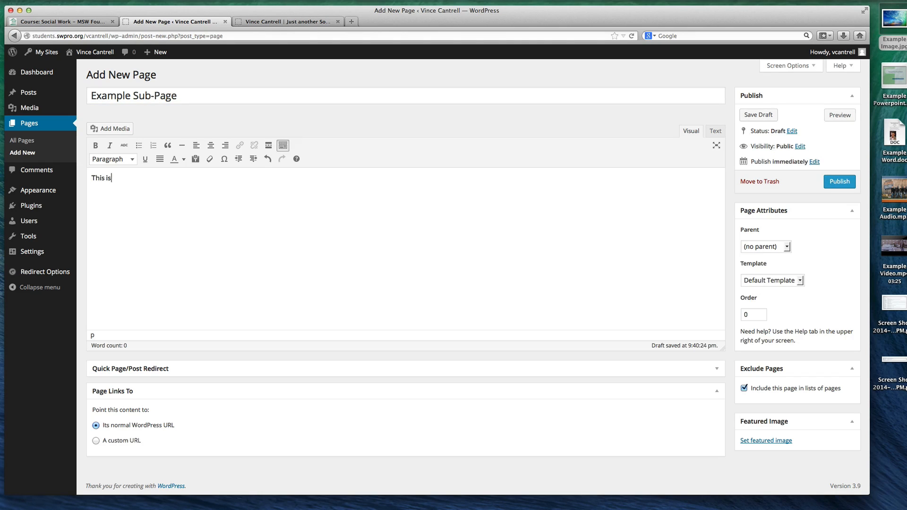
pyautogui.write('a sub-page.')
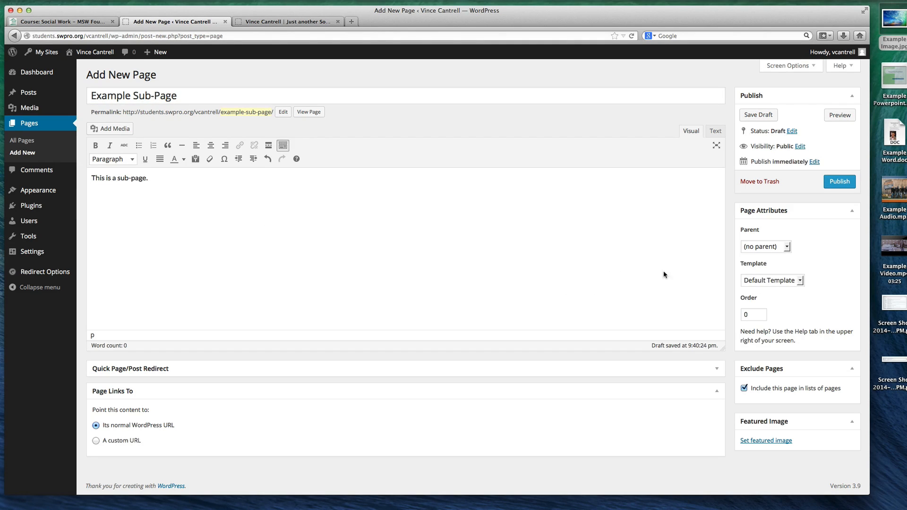
# Check the available parent pages, keep Example Sub-Page without a parent, and publish it
pyautogui.click(781, 249)
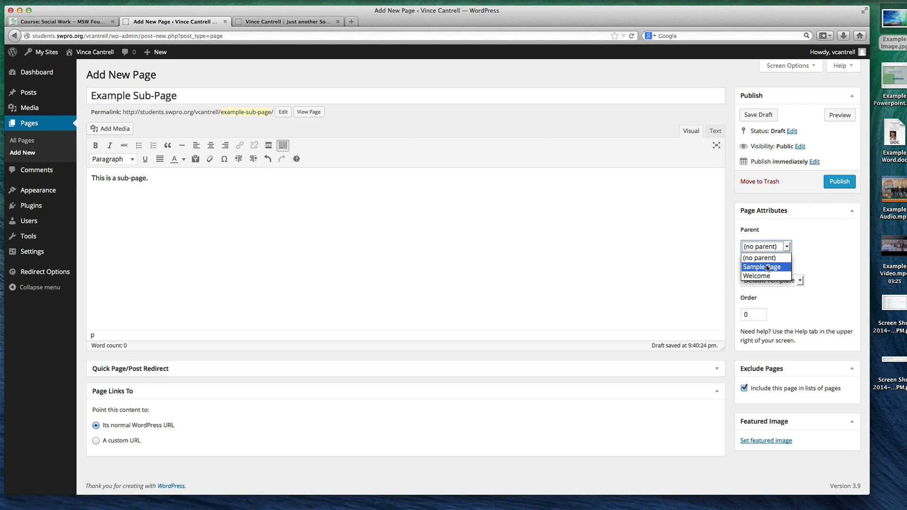
pyautogui.click(780, 231)
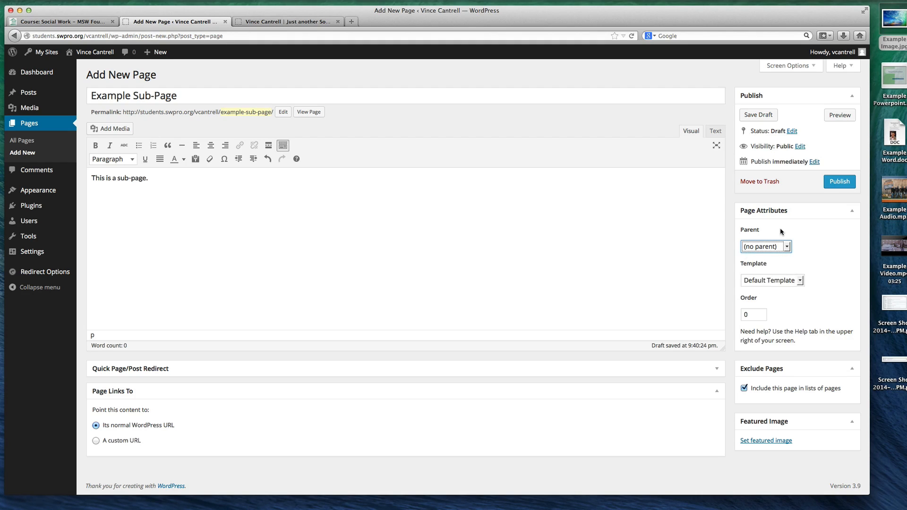
pyautogui.click(839, 179)
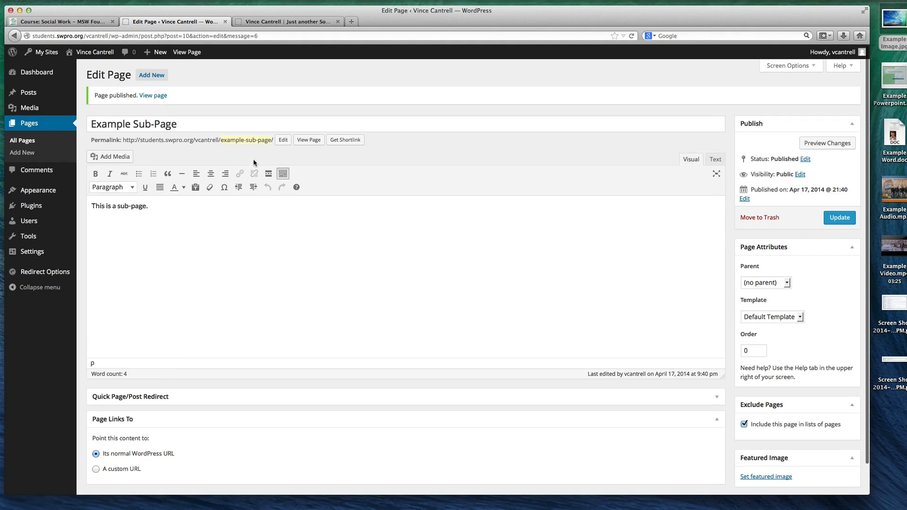
# Publish a new page titled Regular Page with the body text "Something Here describing the sub-pages." and open the list of all pages
pyautogui.click(149, 76)
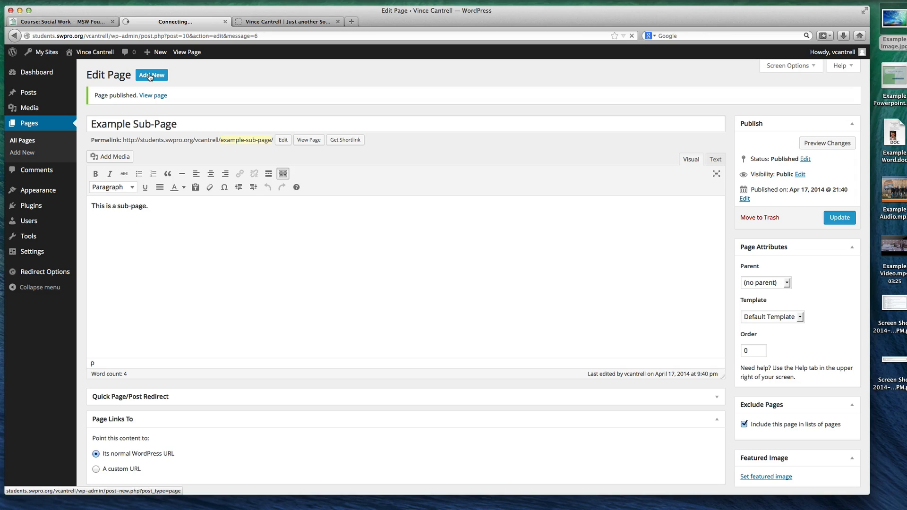
pyautogui.write('Regular Page')
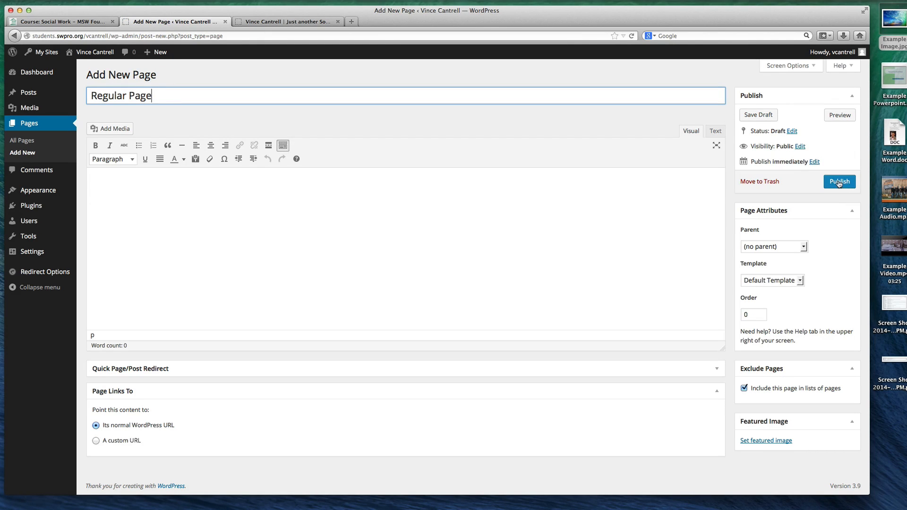
pyautogui.click(582, 217)
pyautogui.write('Something H')
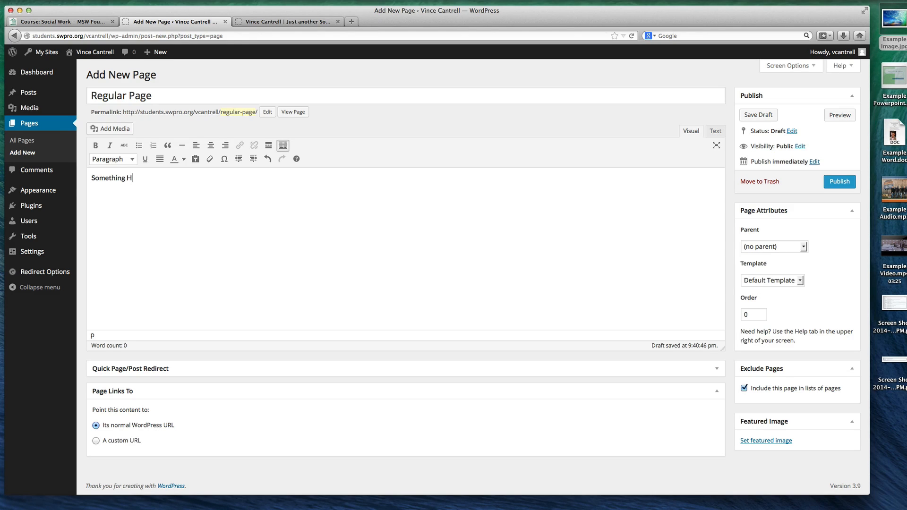
pyautogui.write('ere describing the subpages.')
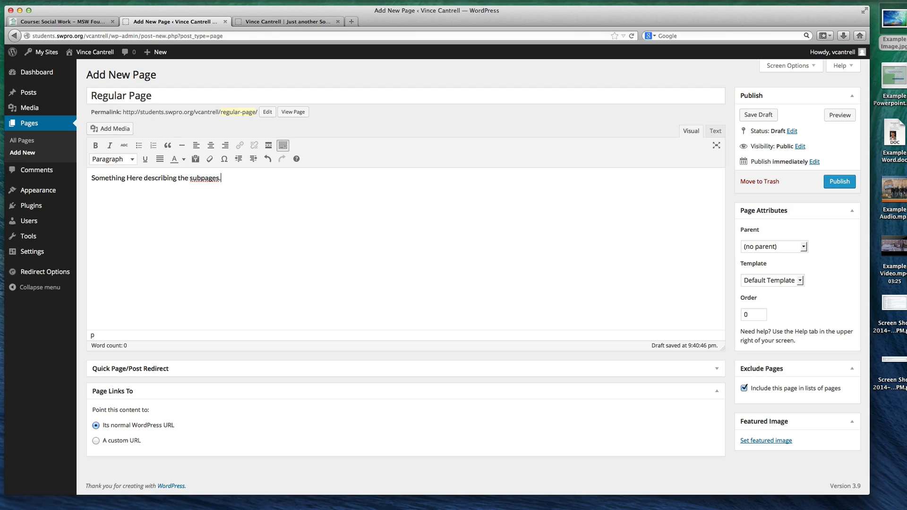
pyautogui.click(202, 178)
pyautogui.write('-')
pyautogui.click(839, 181)
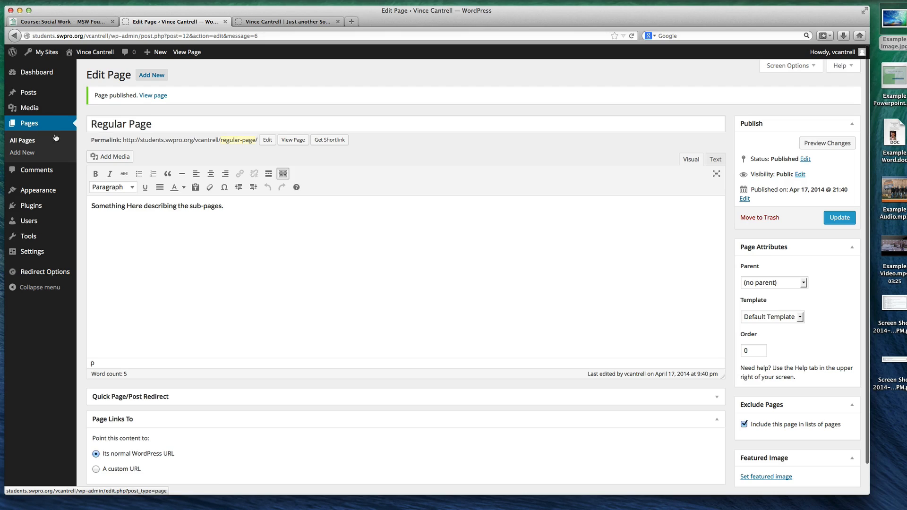
pyautogui.click(31, 125)
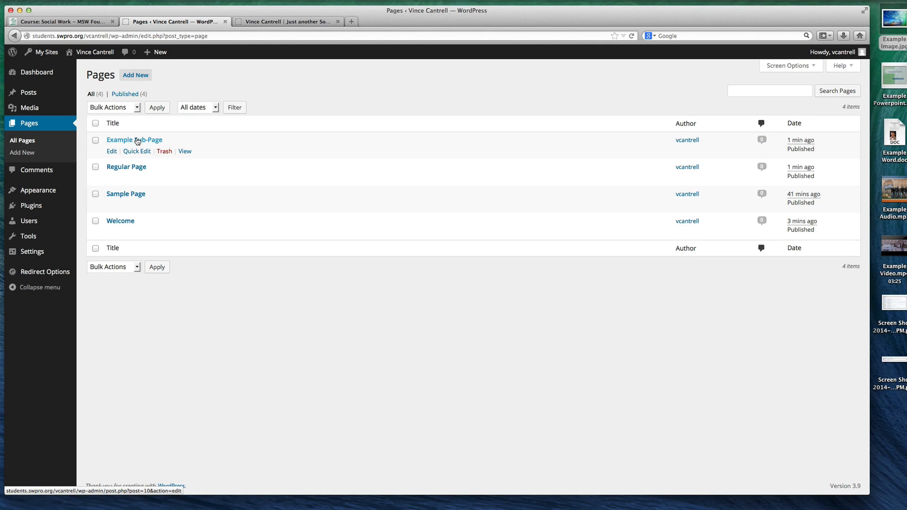
pyautogui.click(137, 141)
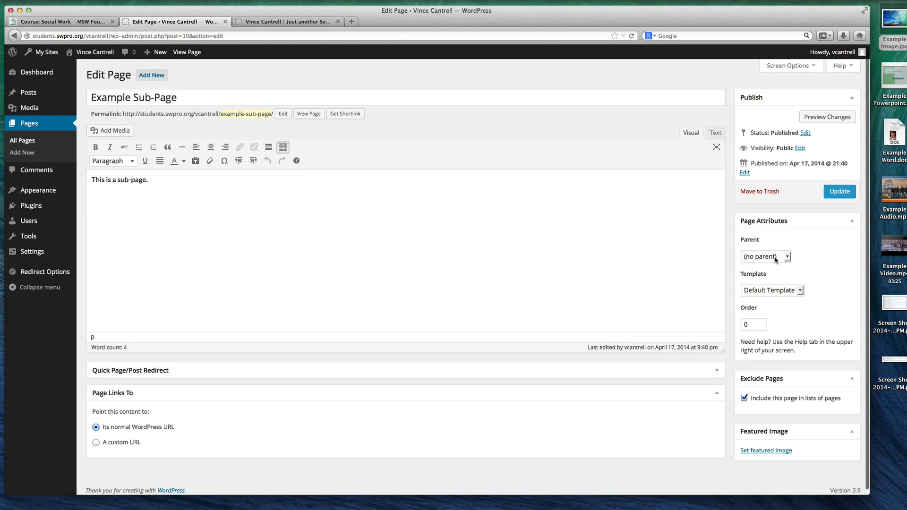
pyautogui.click(775, 257)
pyautogui.click(773, 278)
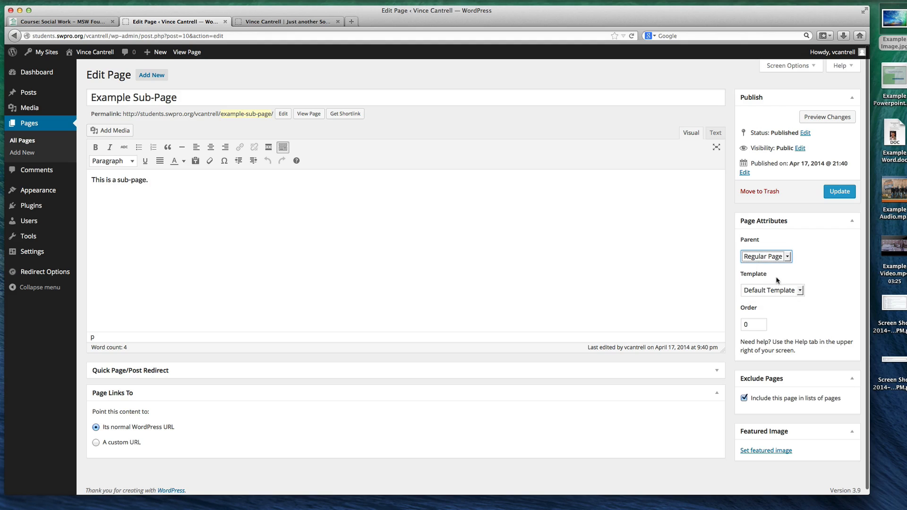
pyautogui.press('super+Left')
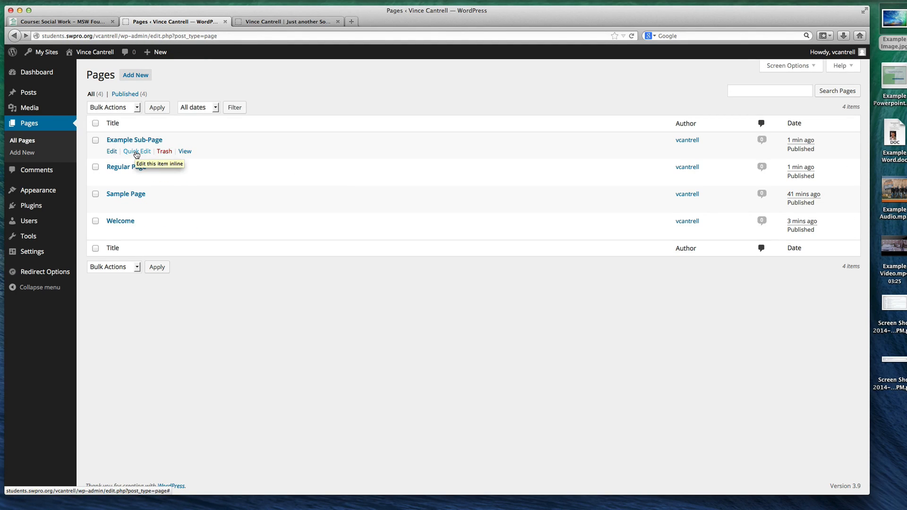
# Use Quick Edit on Example Sub-Page to make Regular Page its parent and update it
pyautogui.click(136, 151)
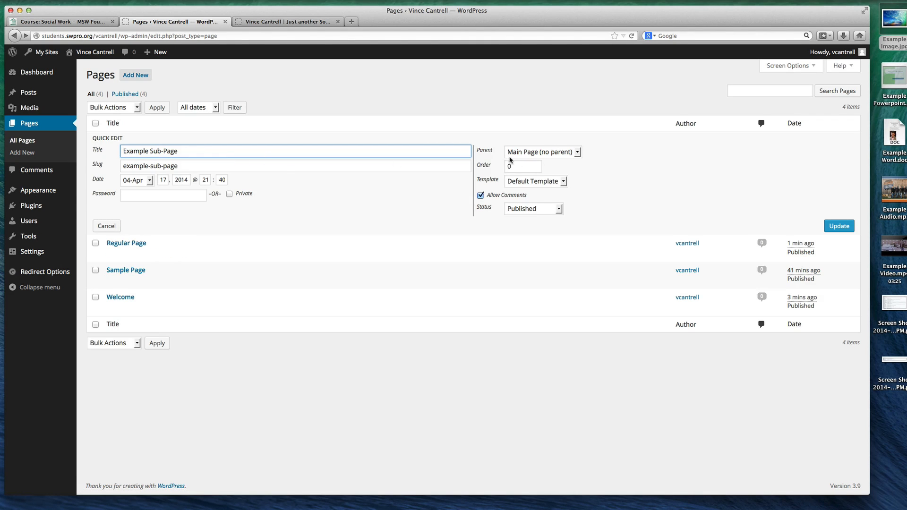
pyautogui.click(535, 153)
pyautogui.click(533, 172)
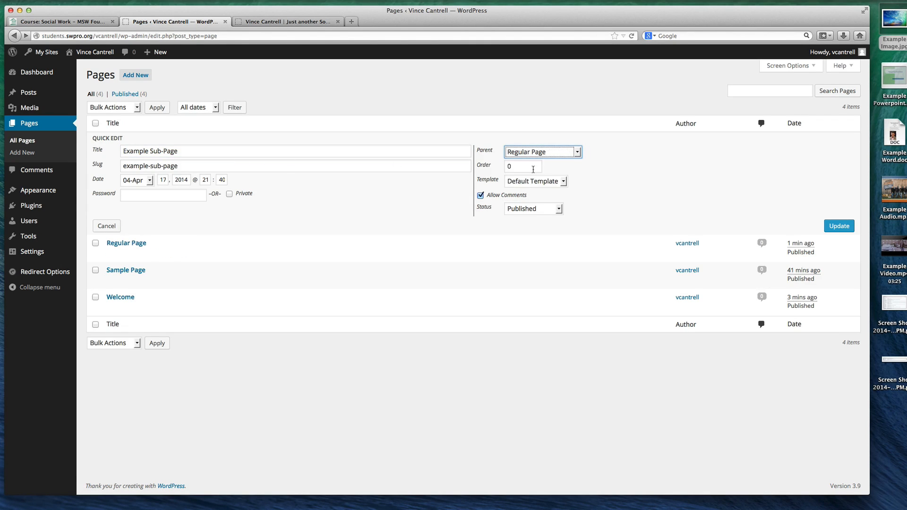
pyautogui.click(838, 225)
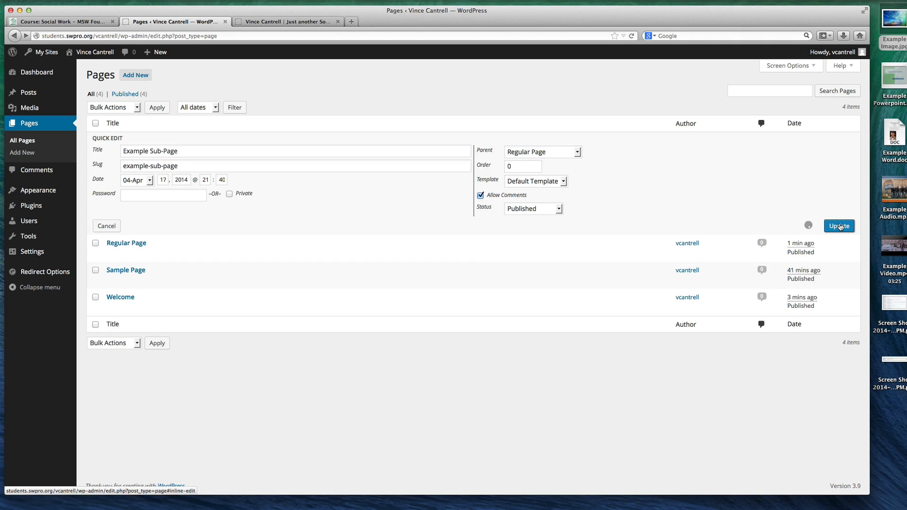
# Reload the live site and check the sub-page entries under Regular Page in the navigation
pyautogui.click(277, 23)
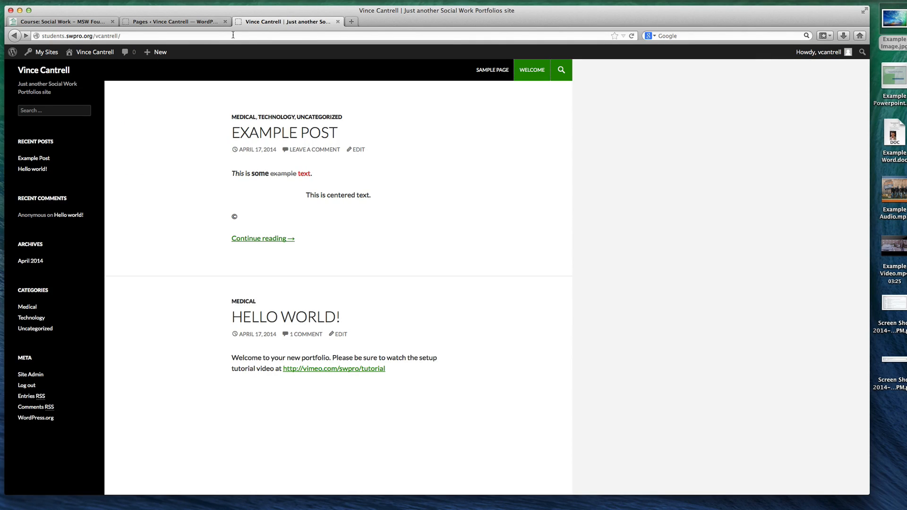
pyautogui.press('super+r')
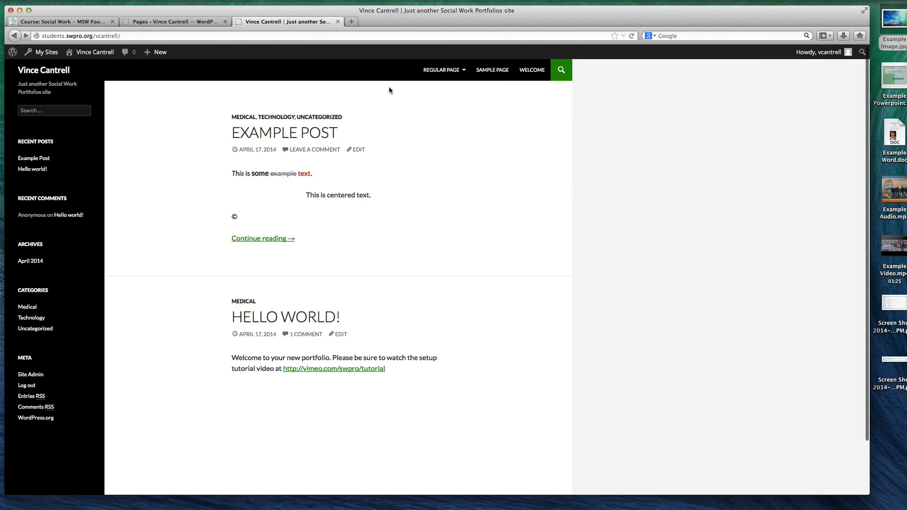
pyautogui.moveTo(460, 76)
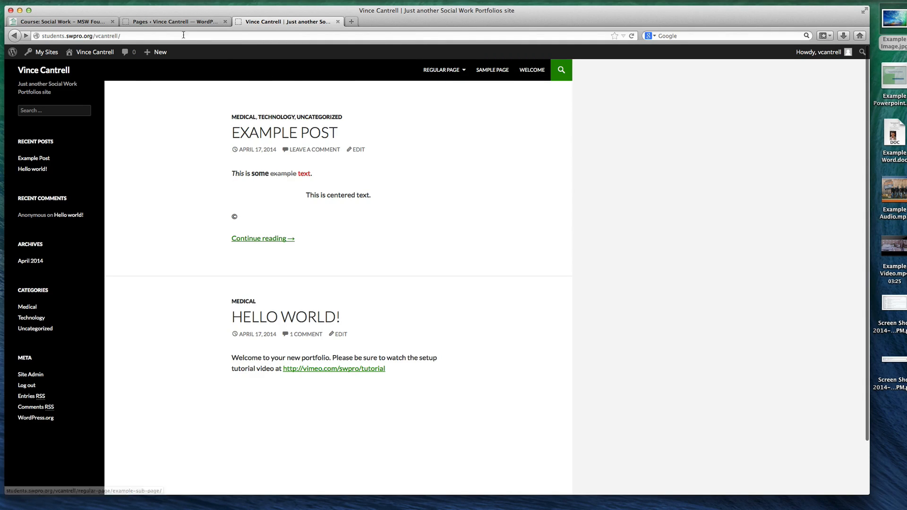
# Return to the site admin and publish a new page titled Sub-sub-page with Example Sub-Page as its parent
pyautogui.click(168, 22)
pyautogui.click(140, 77)
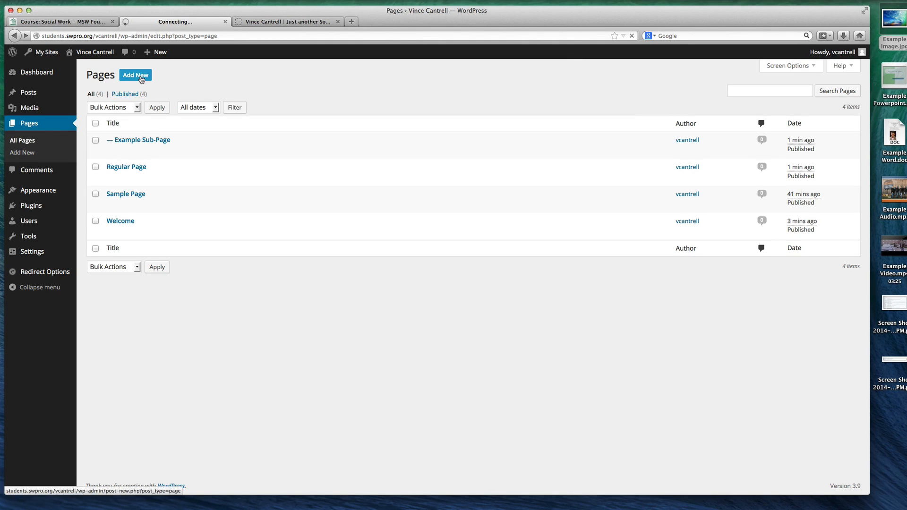
pyautogui.write('Sub-')
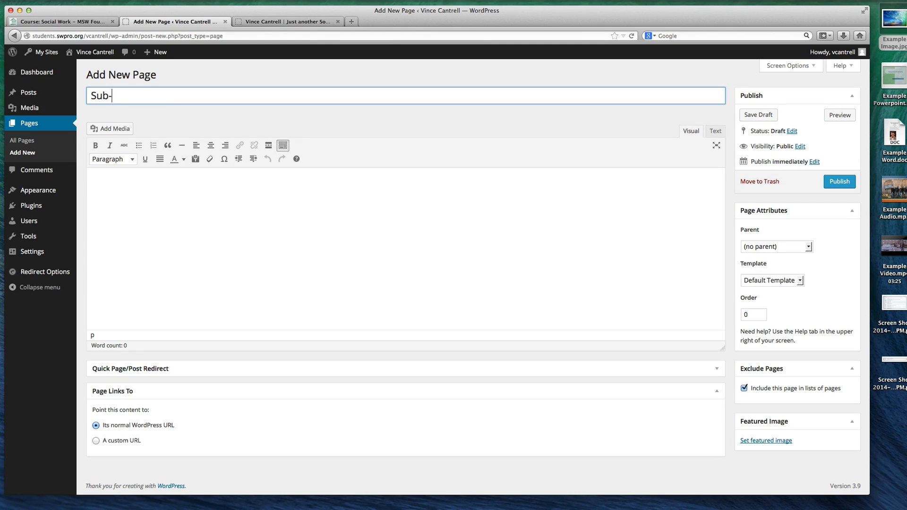
pyautogui.write('sub-')
pyautogui.press('BackSpace')
pyautogui.press('BackSpace')
pyautogui.write('-page')
pyautogui.click(785, 247)
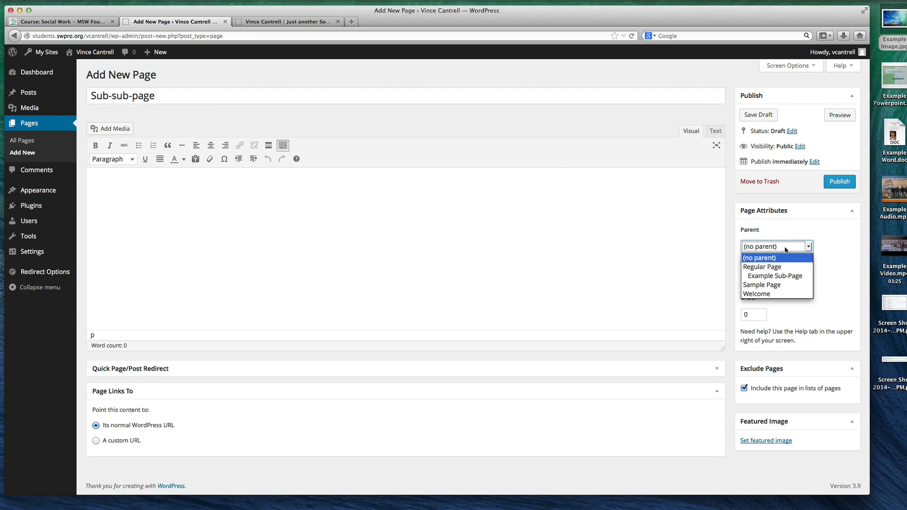
pyautogui.click(772, 276)
pyautogui.click(838, 181)
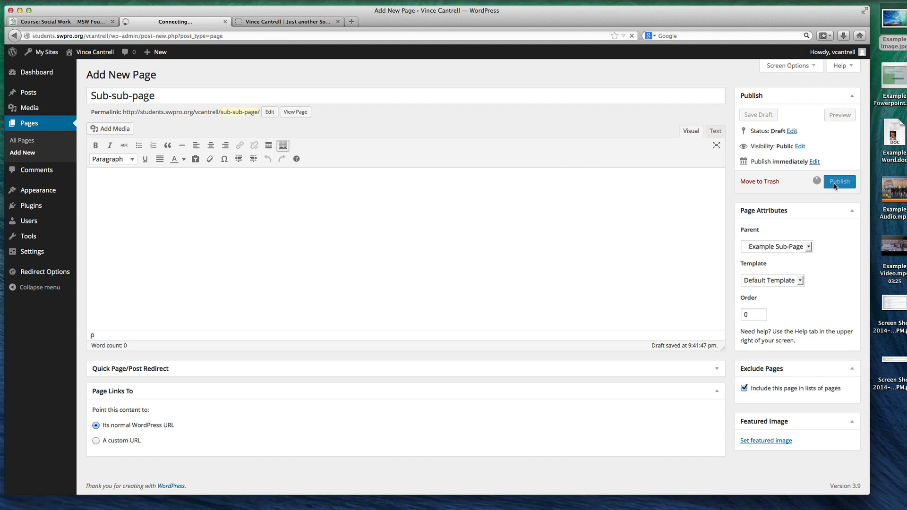
# Inspect the page hierarchy under Regular Page in the live site's navigation
pyautogui.click(276, 22)
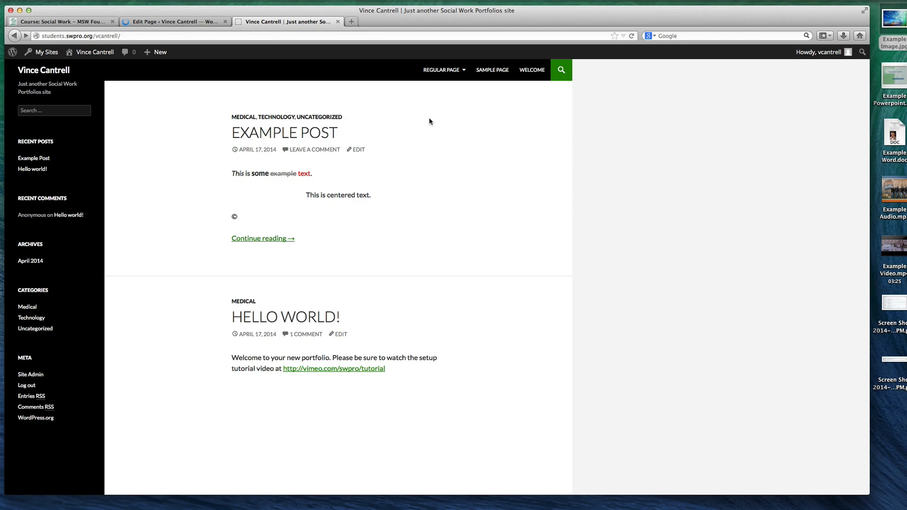
pyautogui.moveTo(444, 73)
pyautogui.moveTo(447, 94)
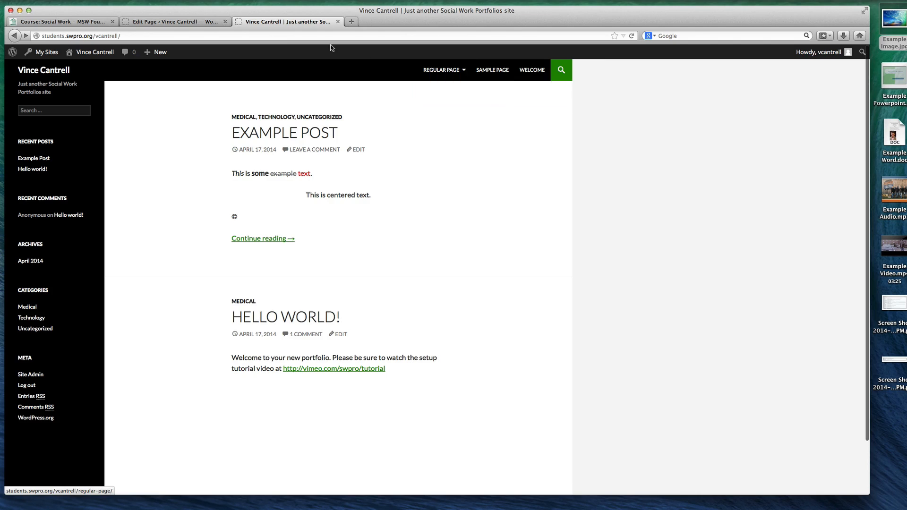
# Return to the site admin and publish a new page titled Blog with an empty body
pyautogui.click(196, 23)
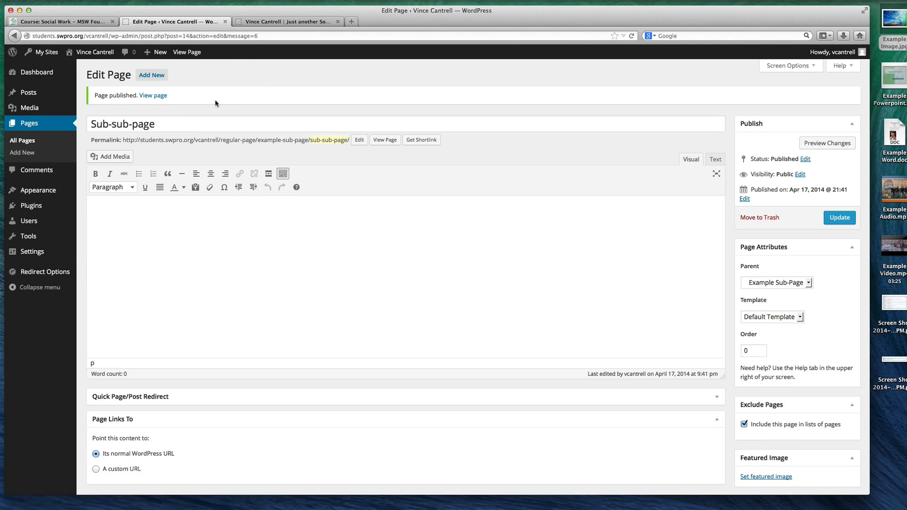
pyautogui.click(44, 125)
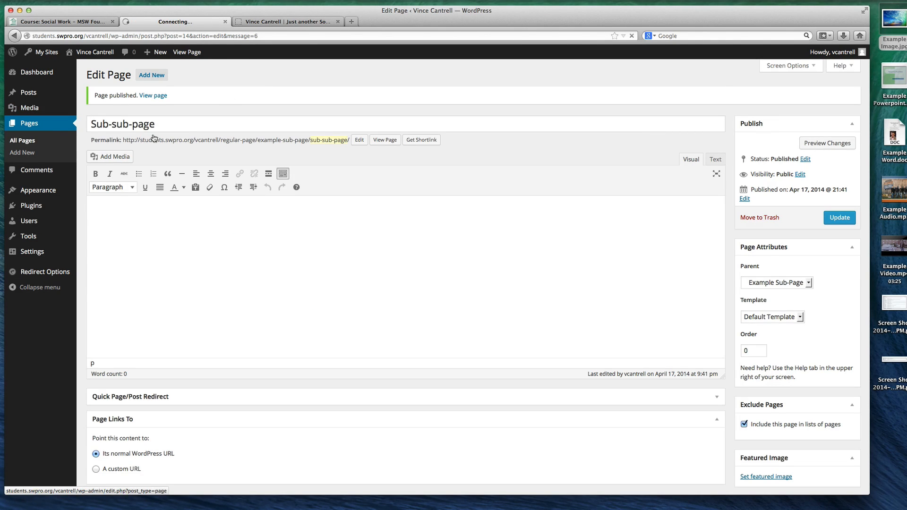
pyautogui.click(126, 78)
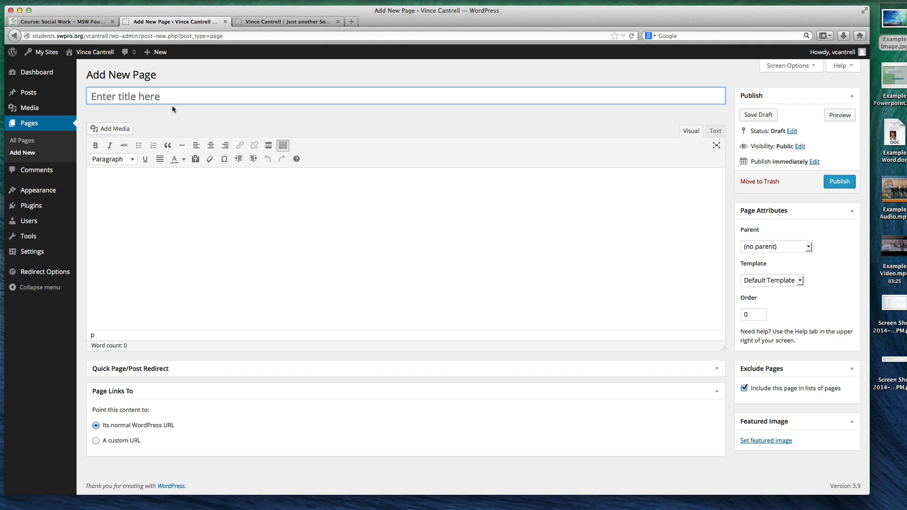
pyautogui.write('Blog')
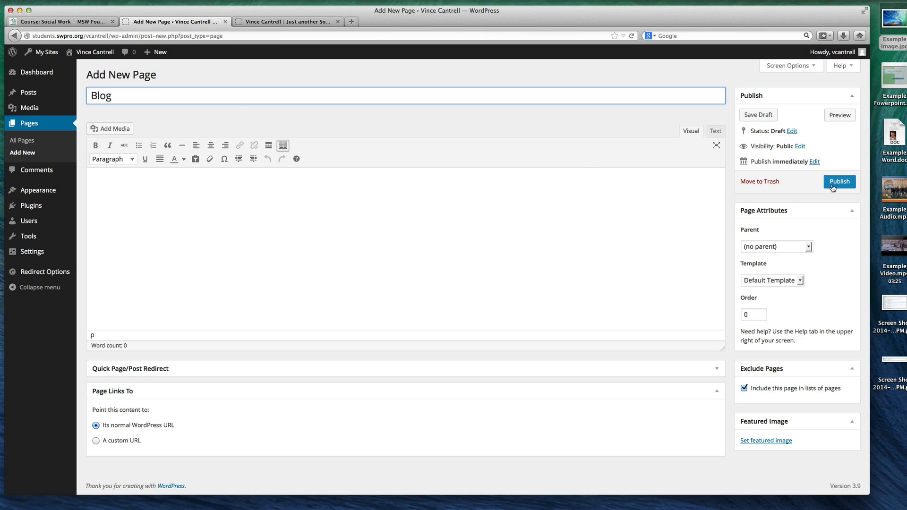
pyautogui.click(136, 199)
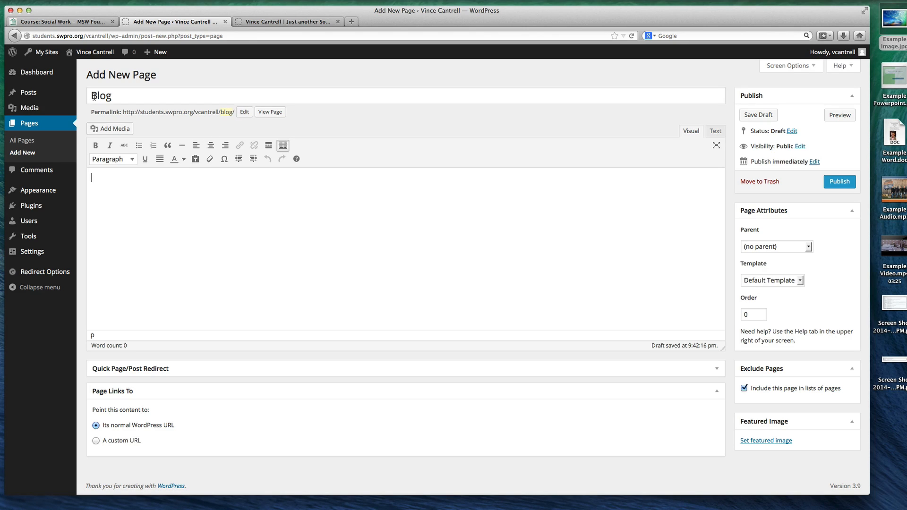
pyautogui.click(838, 182)
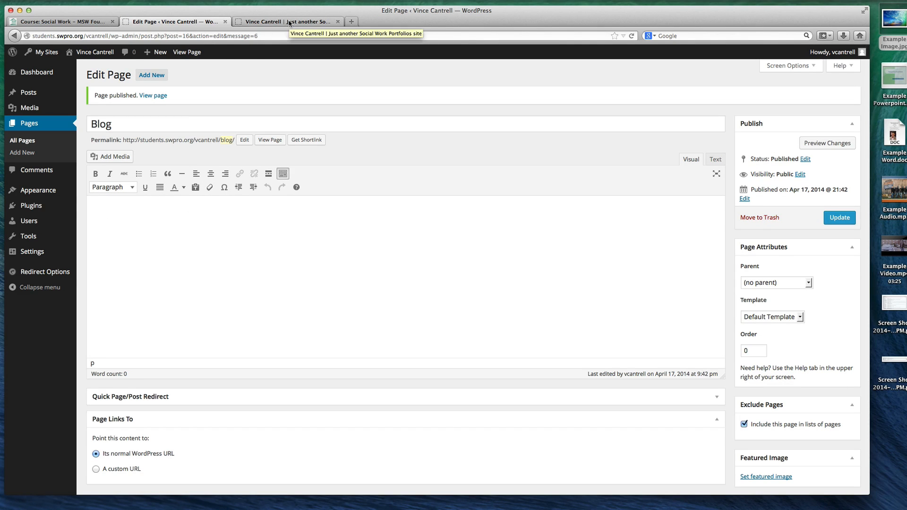
# In the Reading settings, make the front page display a static page and choose Welcome as the front page
pyautogui.moveTo(40, 254)
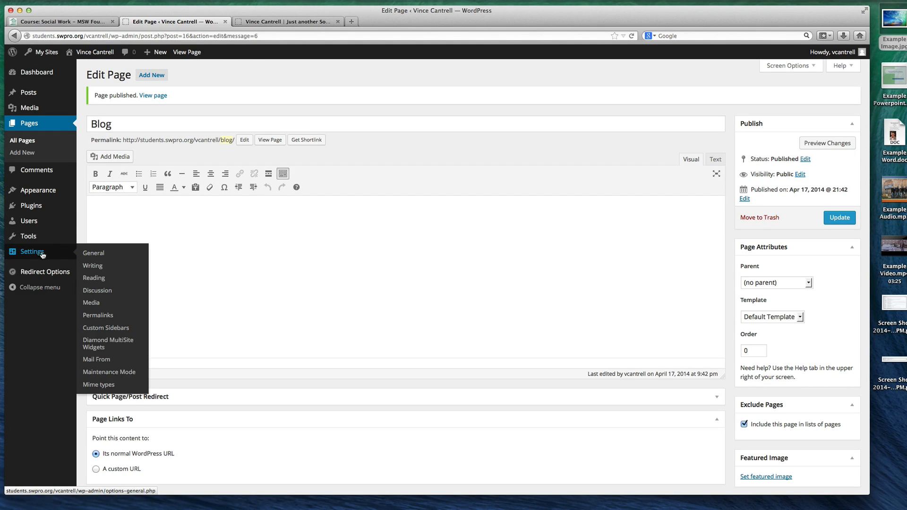
pyautogui.click(94, 277)
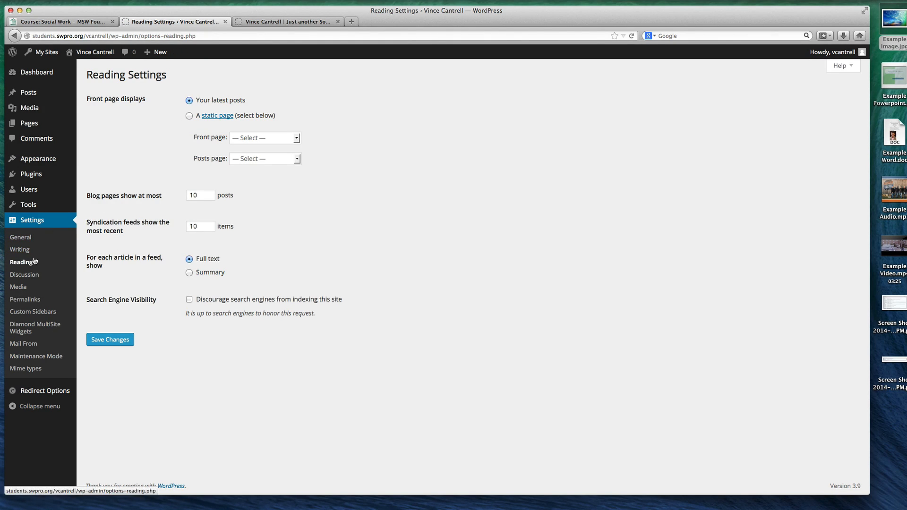
pyautogui.moveTo(95, 99); pyautogui.dragTo(149, 102)
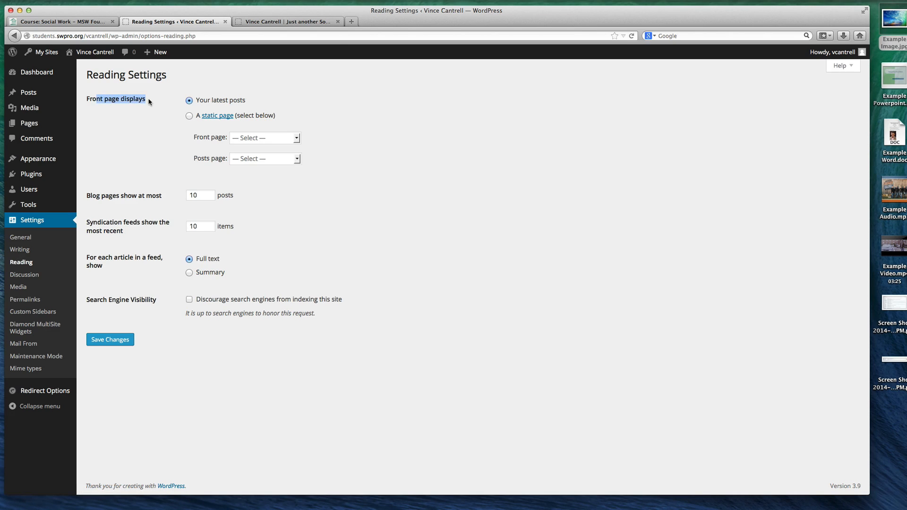
pyautogui.click(189, 116)
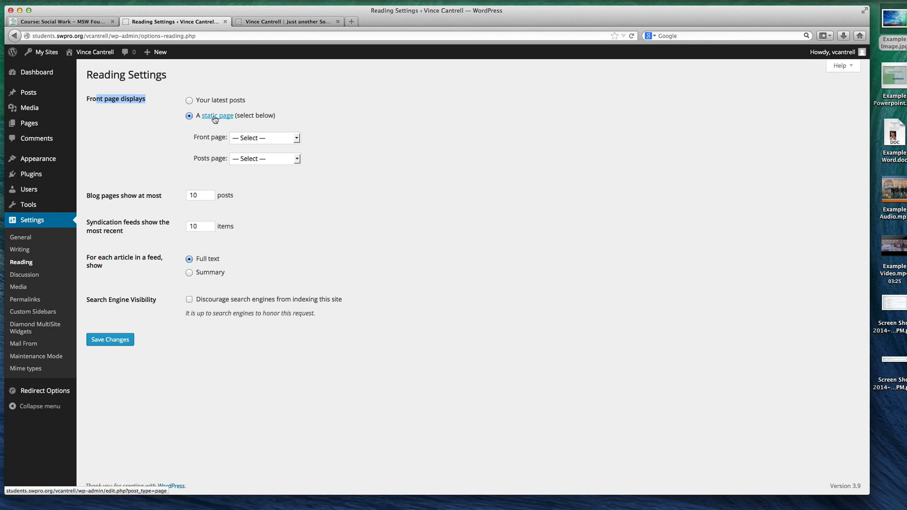
pyautogui.click(214, 117)
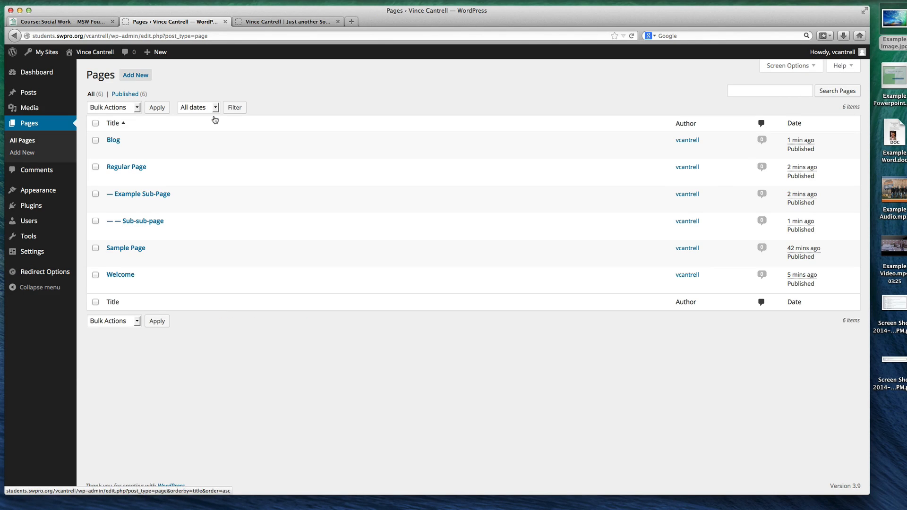
pyautogui.press('super+Left')
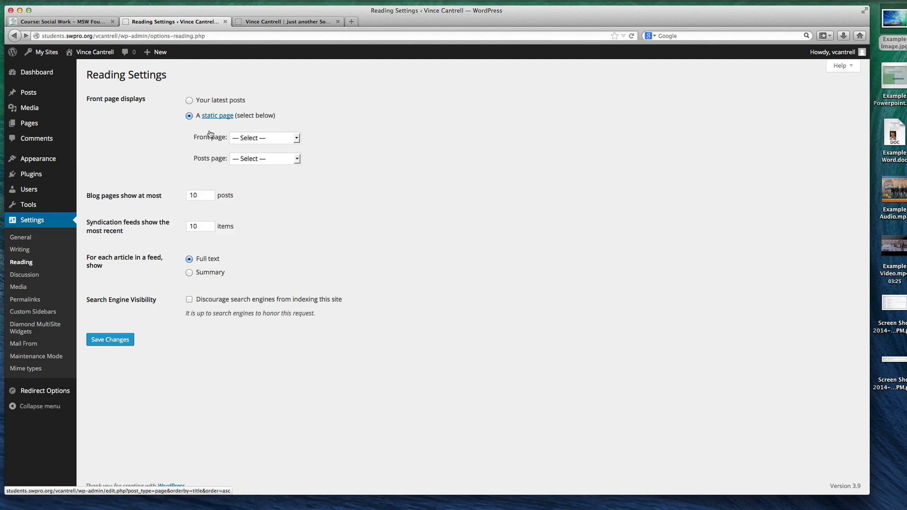
pyautogui.click(262, 141)
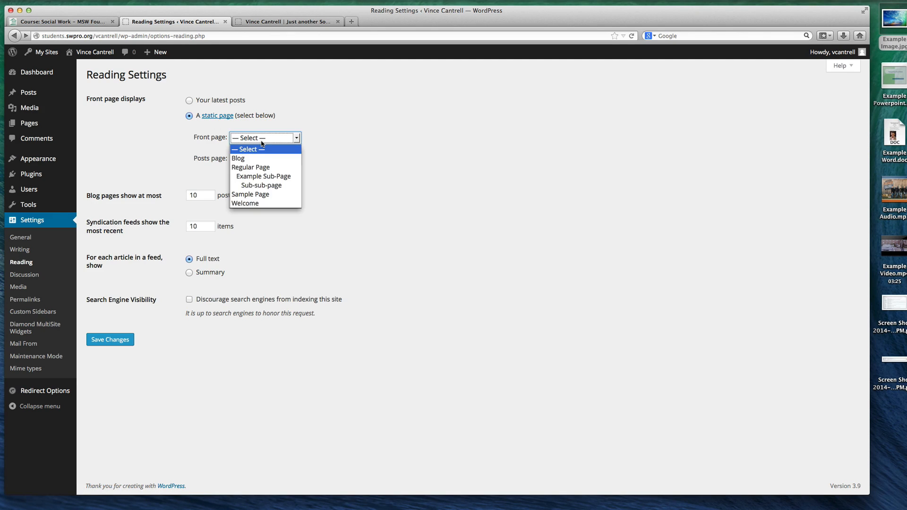
pyautogui.click(246, 203)
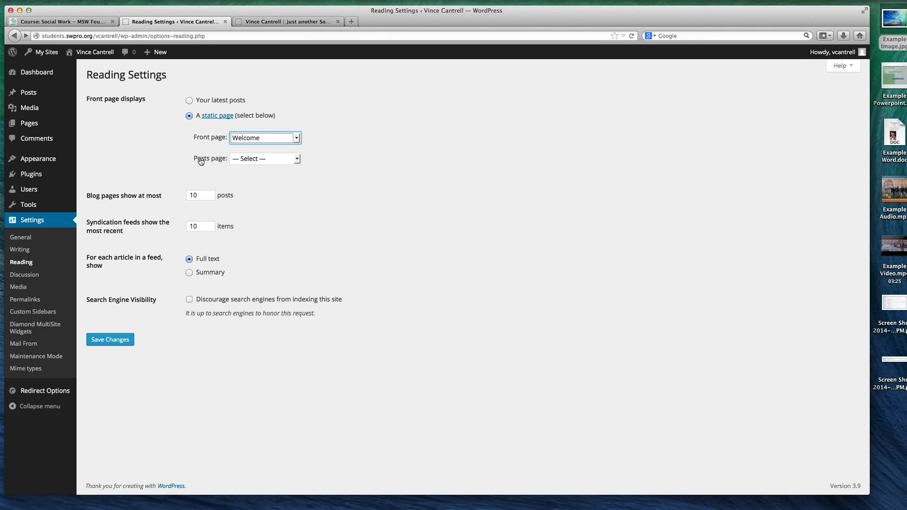
# Set the Posts page to Blog in the Reading settings and save the changes
pyautogui.click(254, 160)
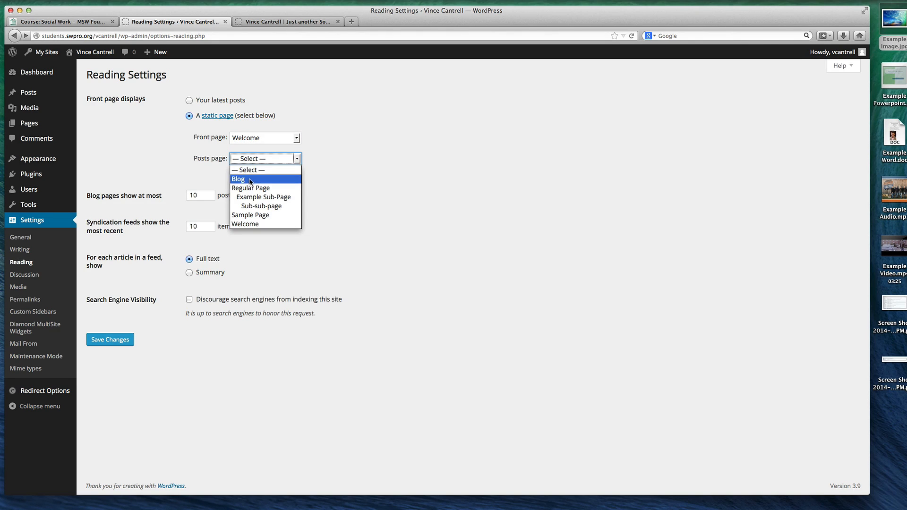
pyautogui.click(248, 178)
pyautogui.click(251, 159)
pyautogui.click(246, 225)
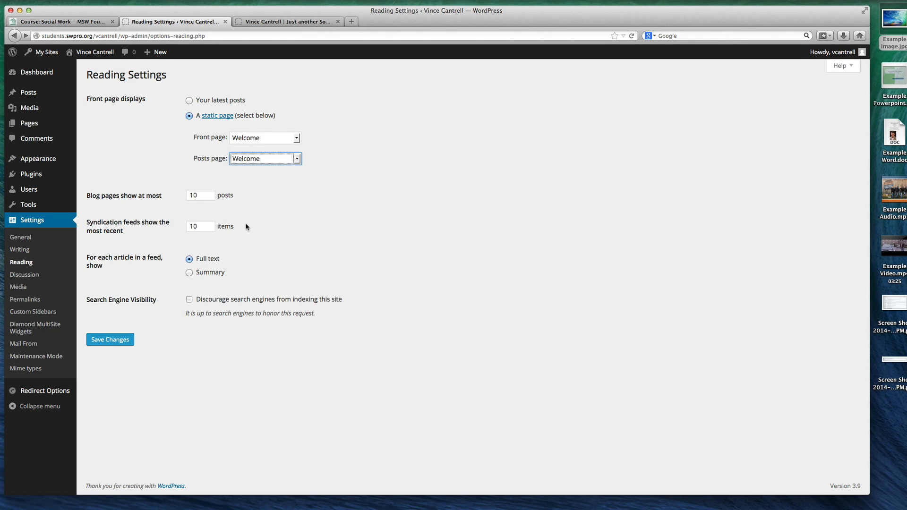
pyautogui.click(251, 159)
pyautogui.click(248, 181)
pyautogui.click(276, 160)
pyautogui.click(260, 172)
pyautogui.click(259, 158)
pyautogui.click(248, 181)
pyautogui.click(120, 340)
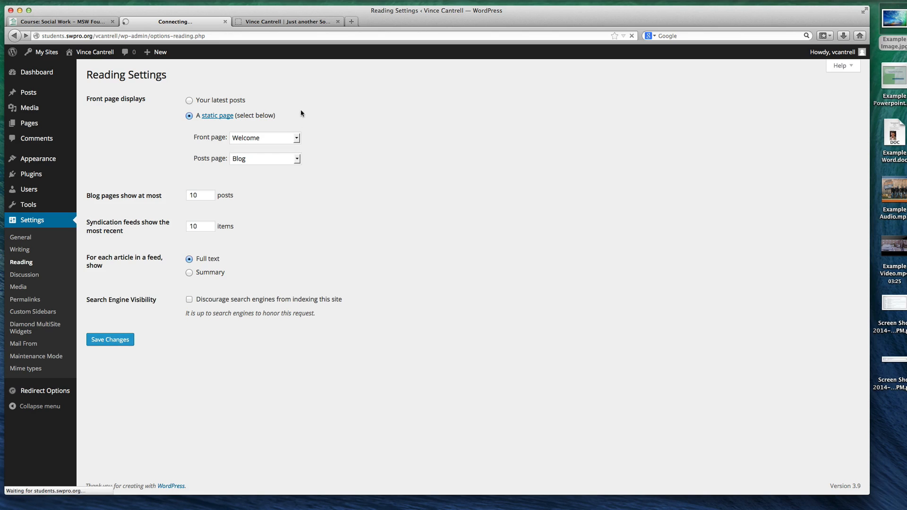
# Reload the live site and check its front page, Blog page and Welcome page
pyautogui.click(274, 22)
pyautogui.press('super+r')
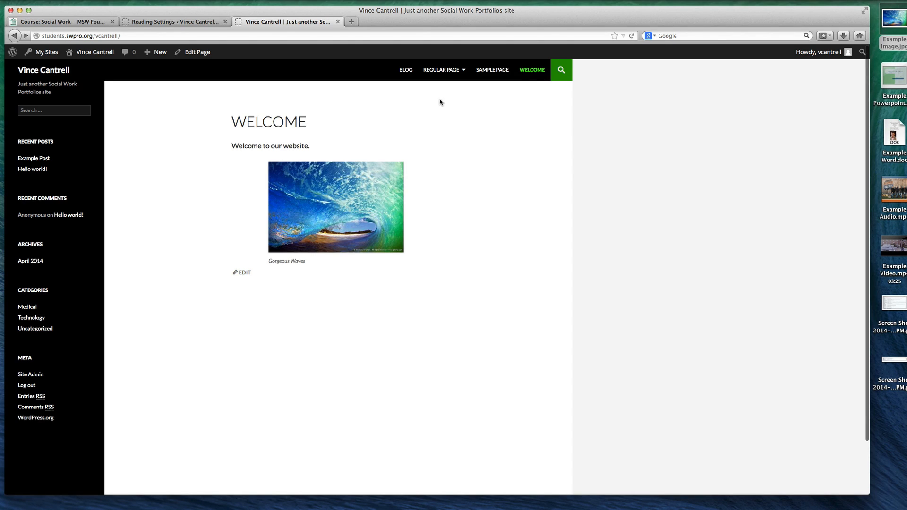
pyautogui.click(405, 74)
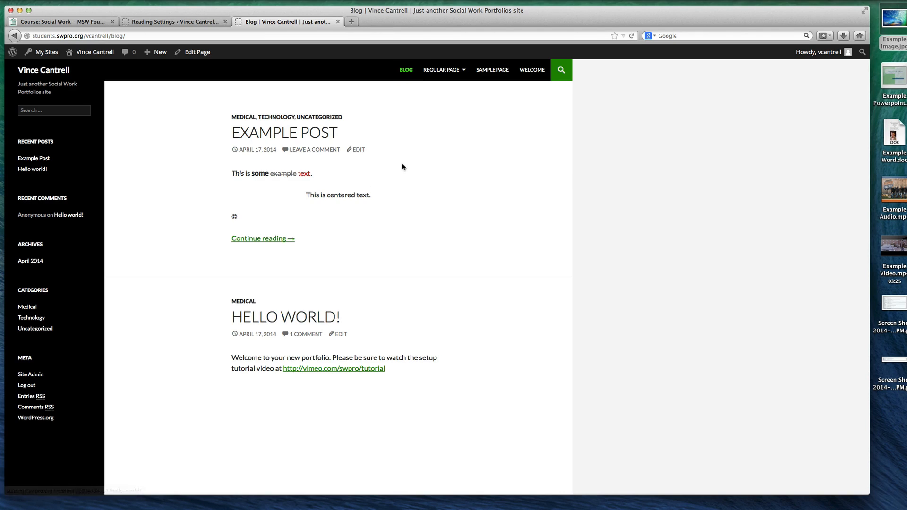
pyautogui.click(525, 80)
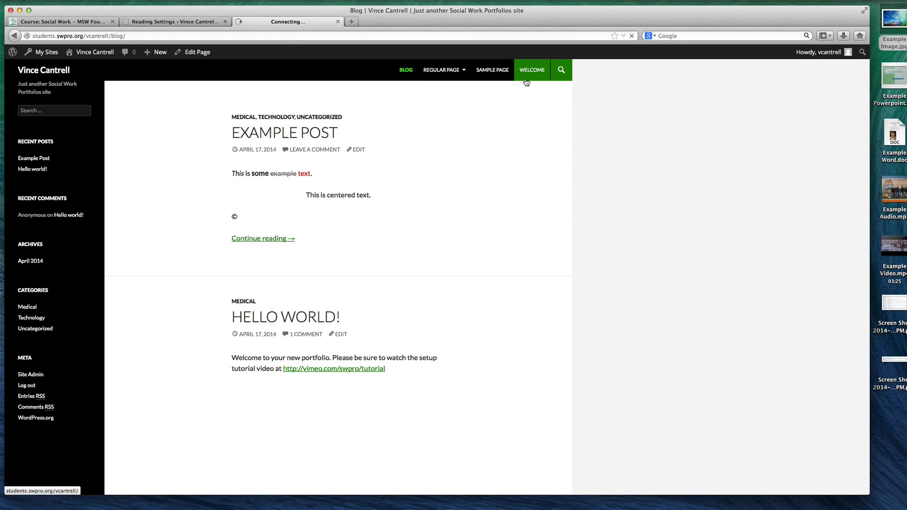
# Open the admin's list of all pages and compare it with the order of the live site's navigation
pyautogui.click(166, 22)
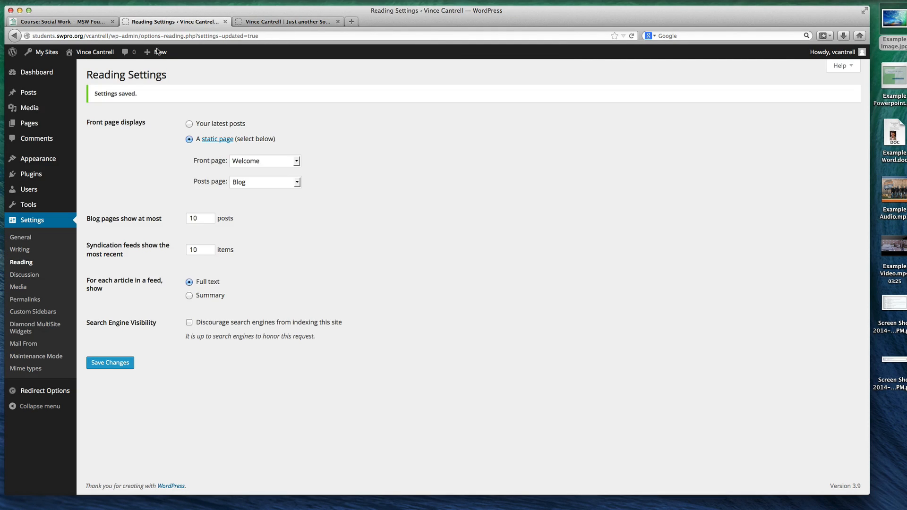
pyautogui.click(50, 123)
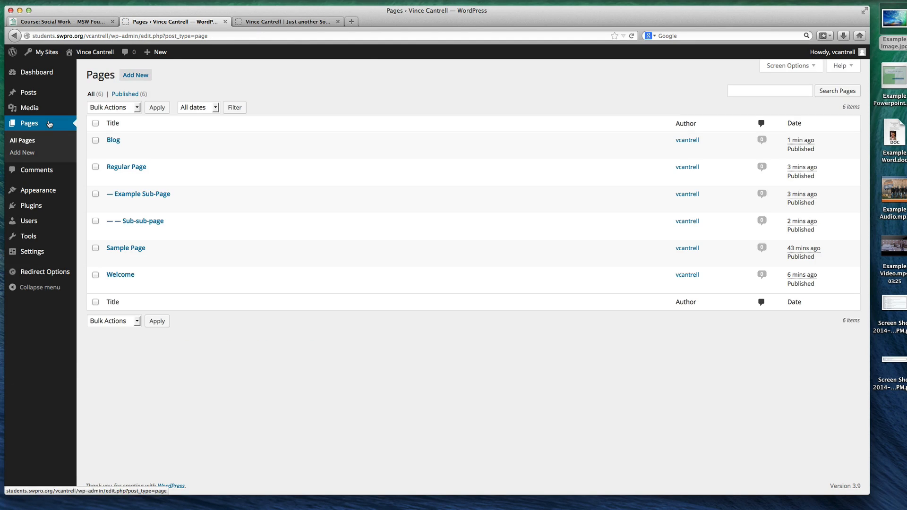
pyautogui.click(302, 24)
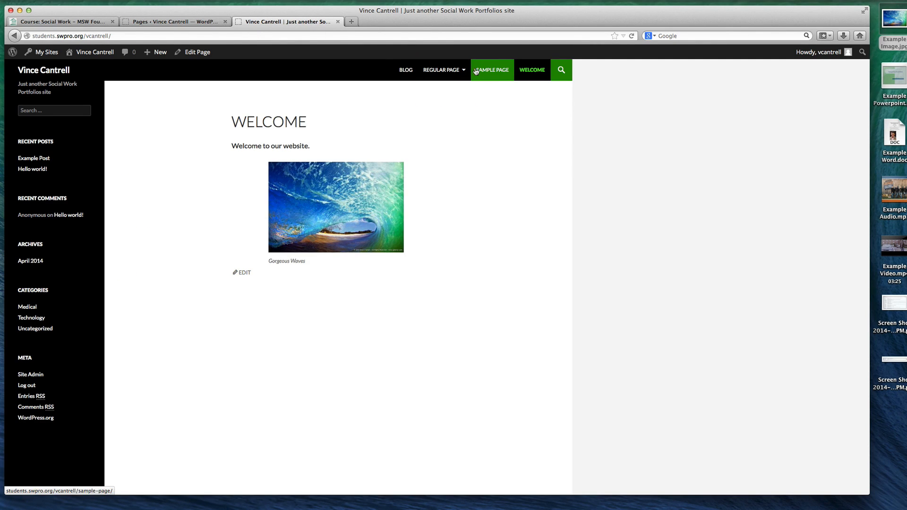
pyautogui.click(167, 22)
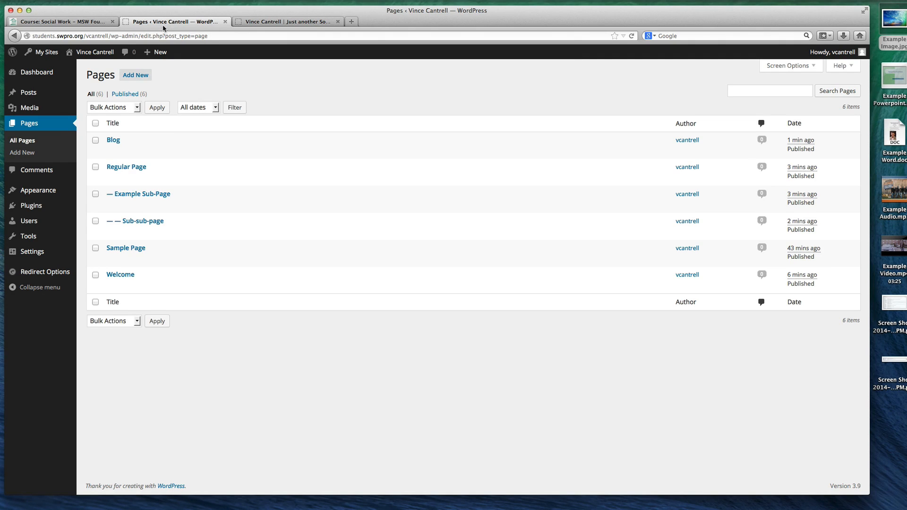
# Examine the Order attribute of Regular Page in its editor and in Quick Edit, then close it without saving
pyautogui.click(126, 167)
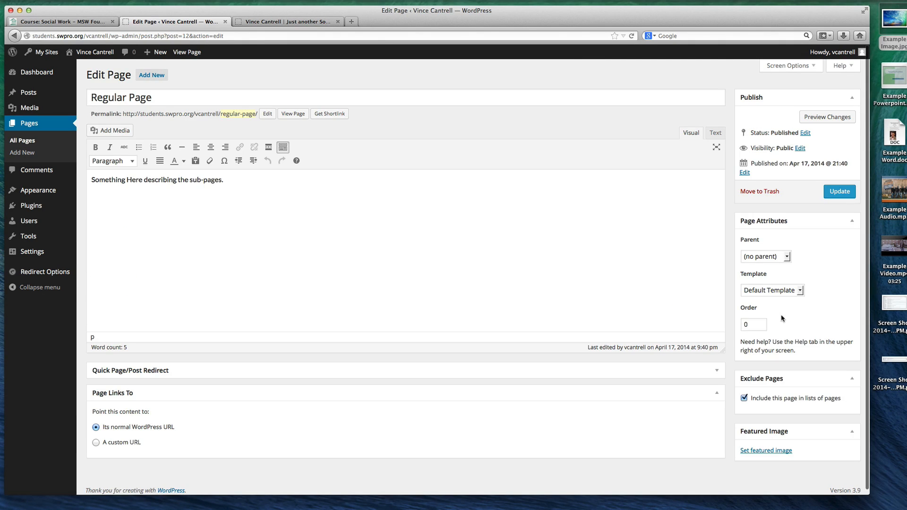
pyautogui.press('super+Left')
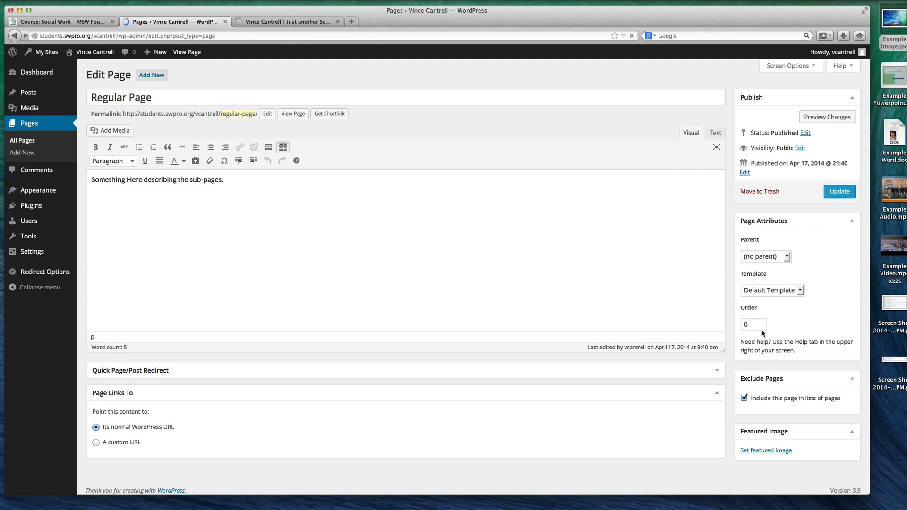
pyautogui.click(134, 179)
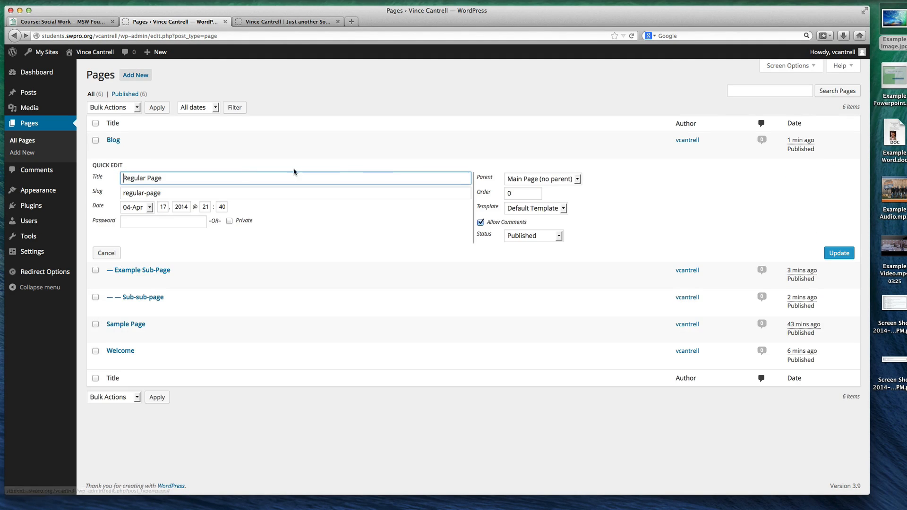
pyautogui.doubleClick(510, 191)
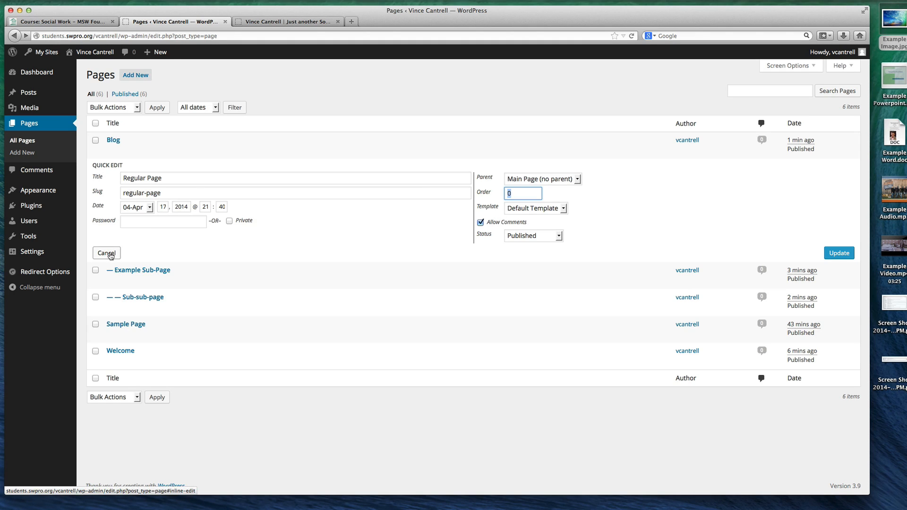
pyautogui.click(282, 22)
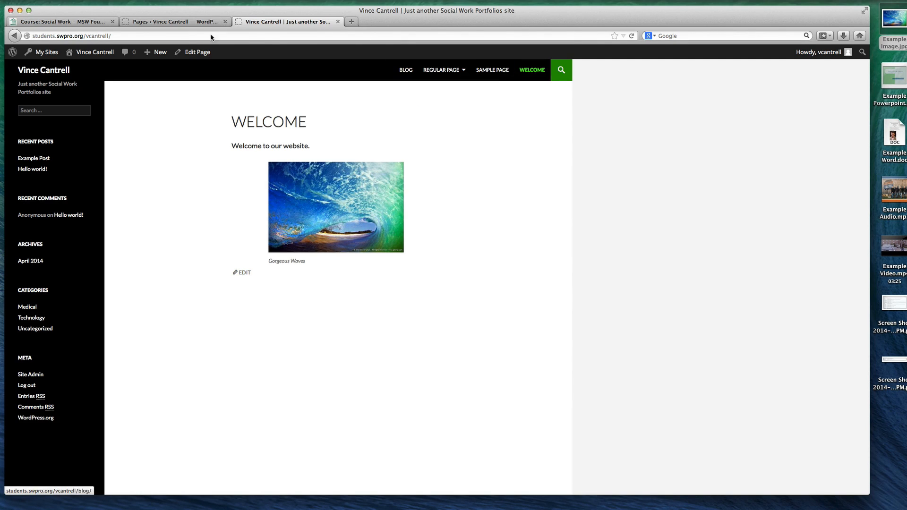
pyautogui.click(173, 22)
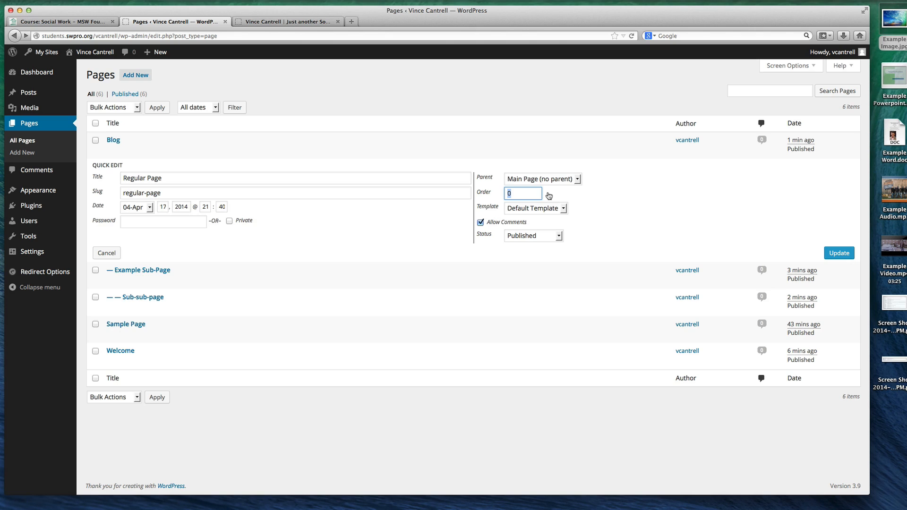
pyautogui.click(113, 253)
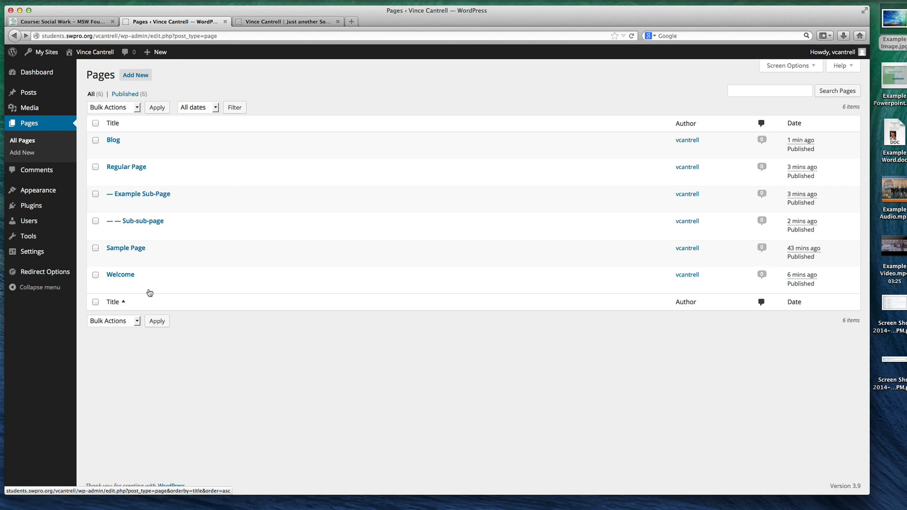
# Quick-edit Sample Page to set its order to 50 and update it
pyautogui.click(136, 258)
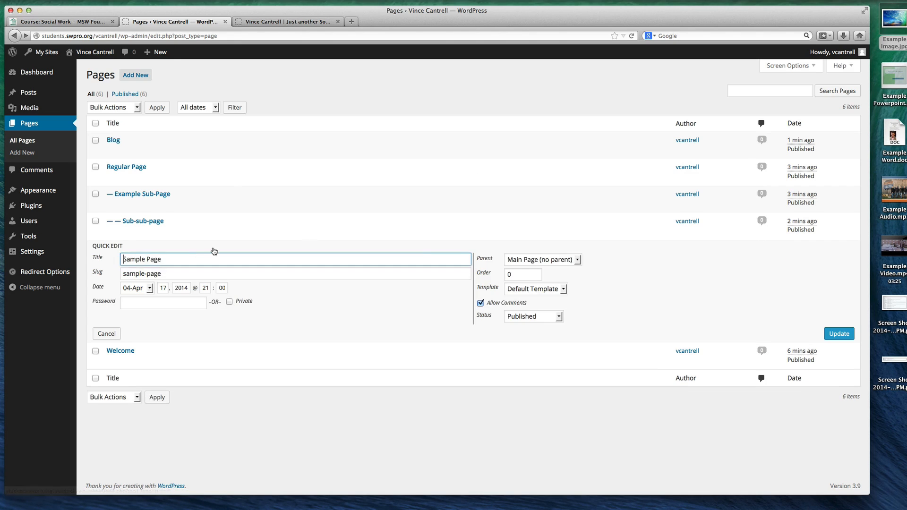
pyautogui.doubleClick(523, 275)
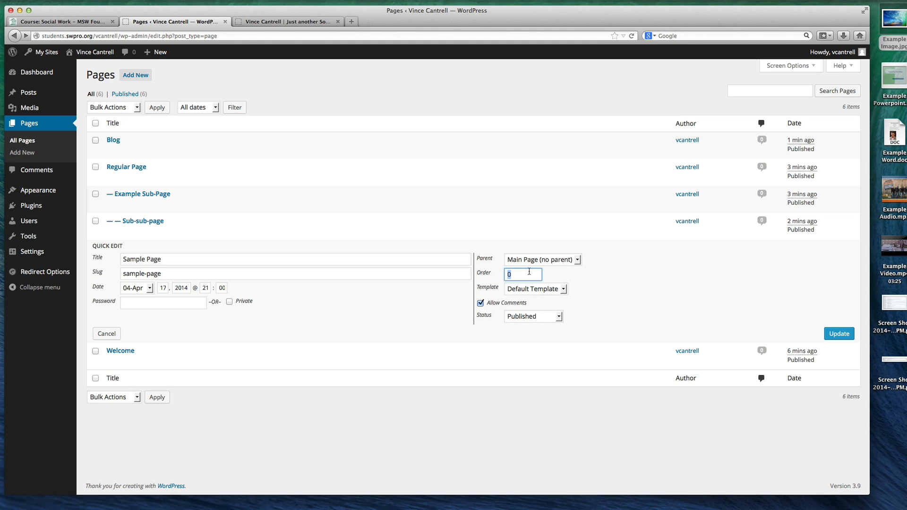
pyautogui.click(838, 333)
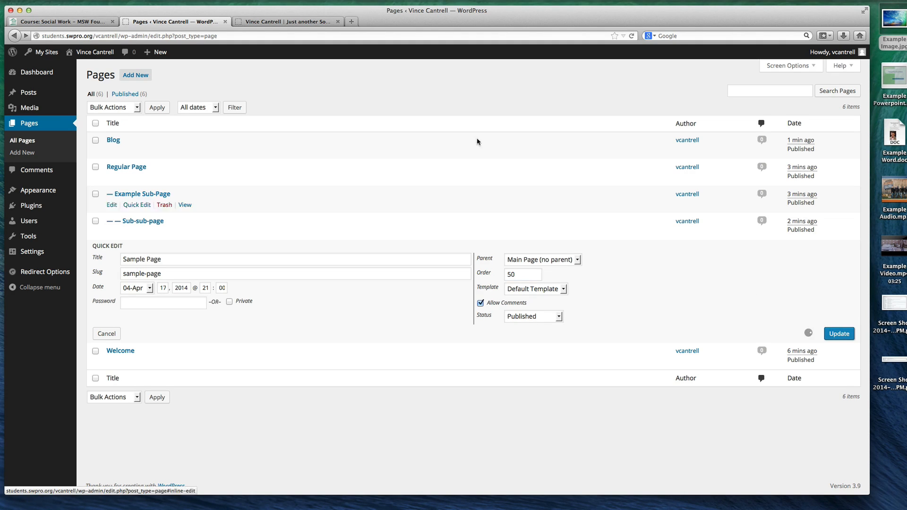
# Reload the live site, check the navigation order against the admin's page list, and return to the list
pyautogui.click(269, 24)
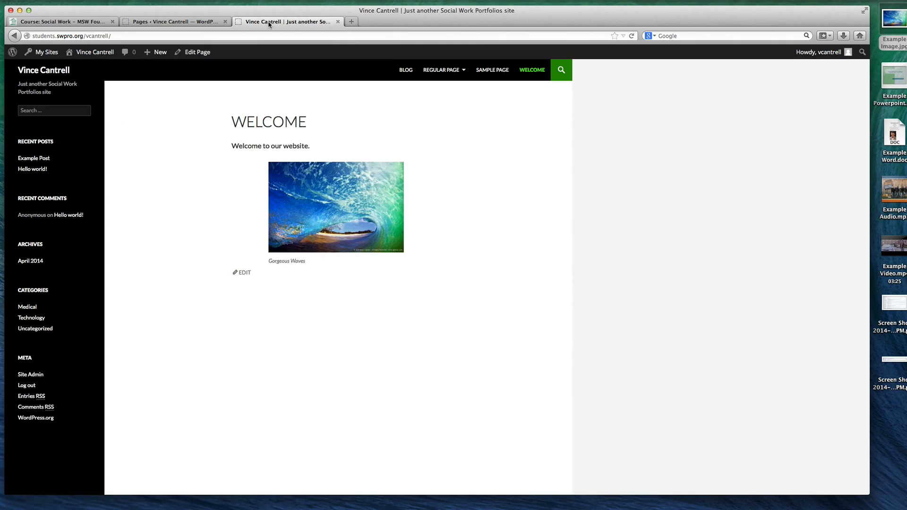
pyautogui.press('super+r')
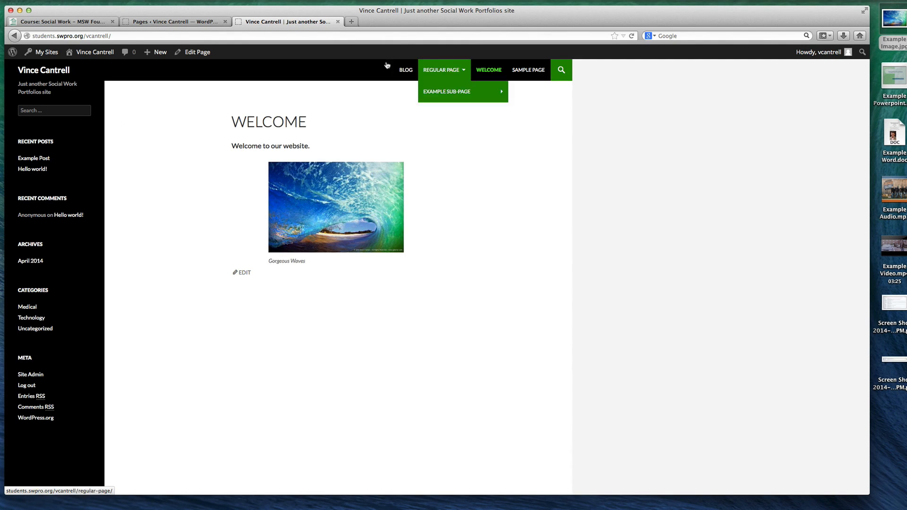
pyautogui.click(184, 23)
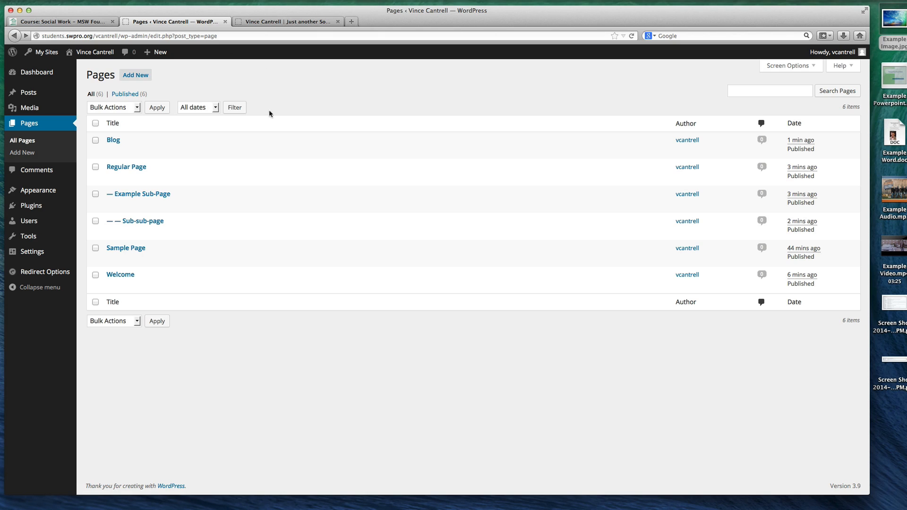
pyautogui.click(271, 22)
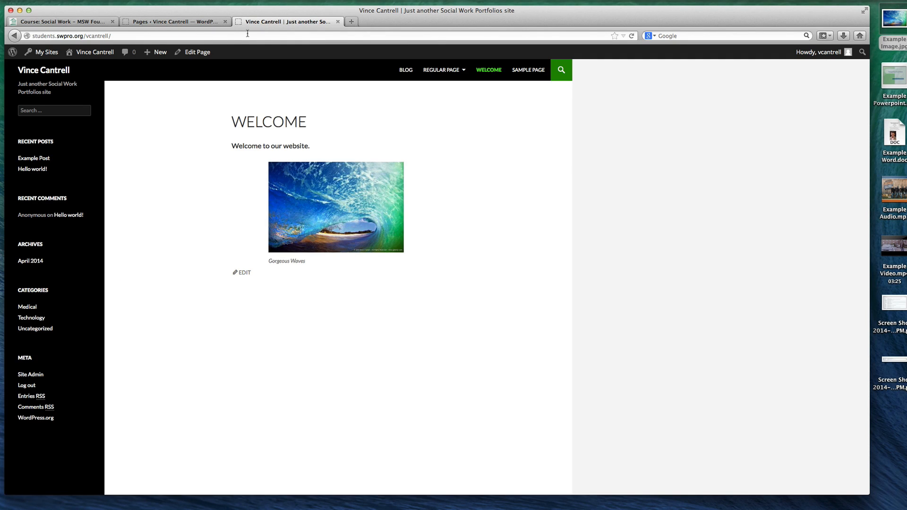
pyautogui.click(189, 22)
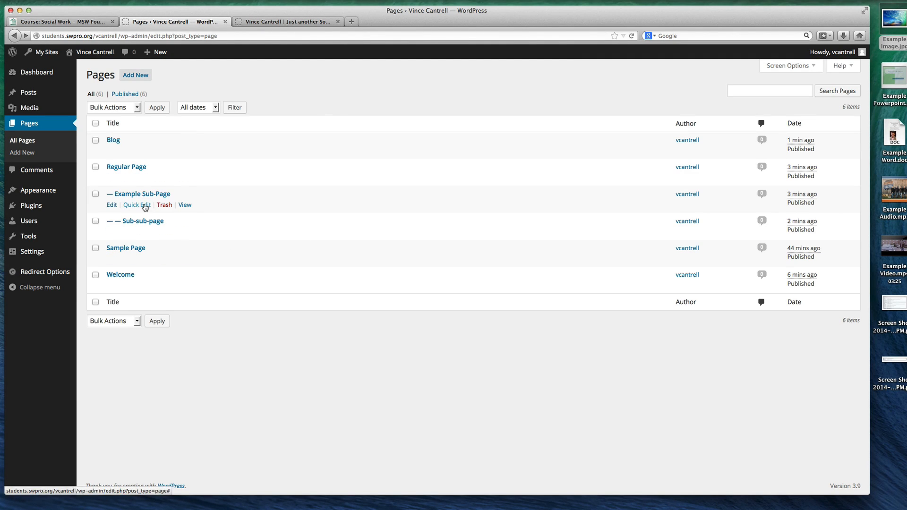
# Quick-edit Example Sub-Page to set its order to 1 and update it
pyautogui.click(145, 205)
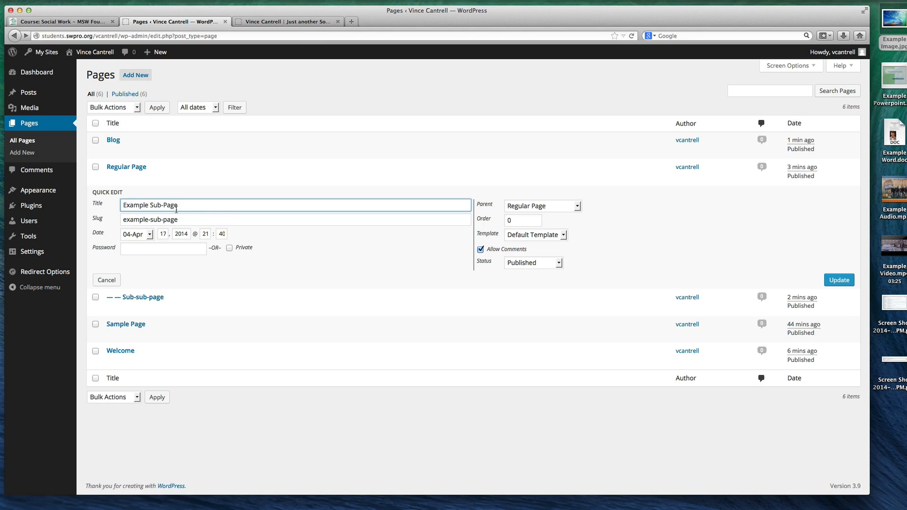
pyautogui.doubleClick(532, 222)
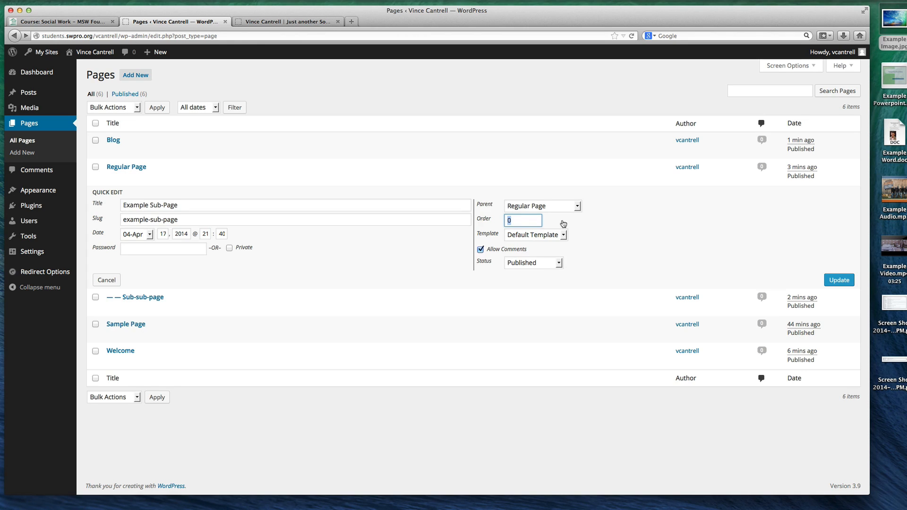
pyautogui.write('1')
pyautogui.click(836, 280)
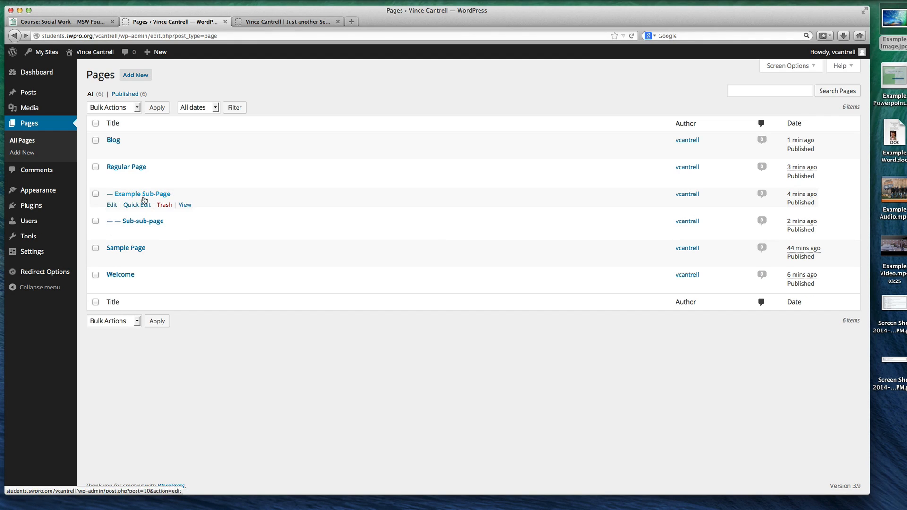
# Quick-edit Sample Page again, select its order number for replacement, and update the page
pyautogui.click(137, 260)
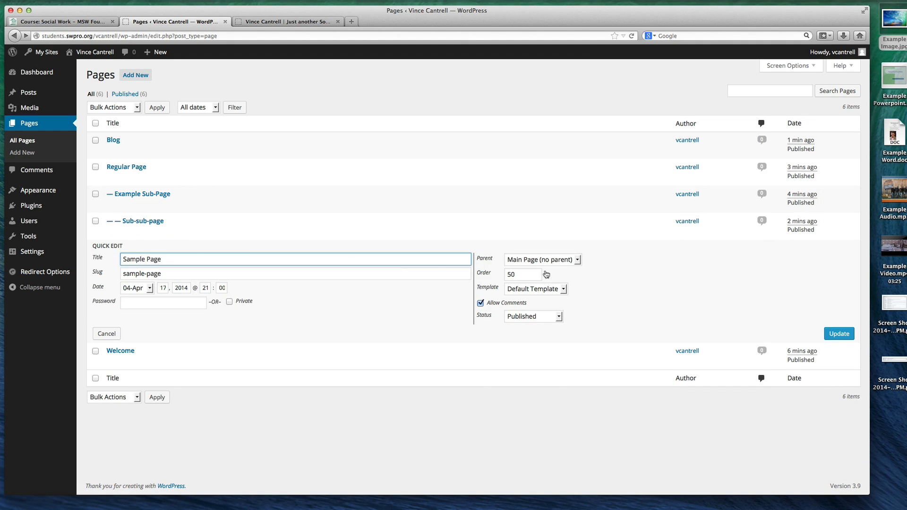
pyautogui.moveTo(533, 274); pyautogui.dragTo(484, 274)
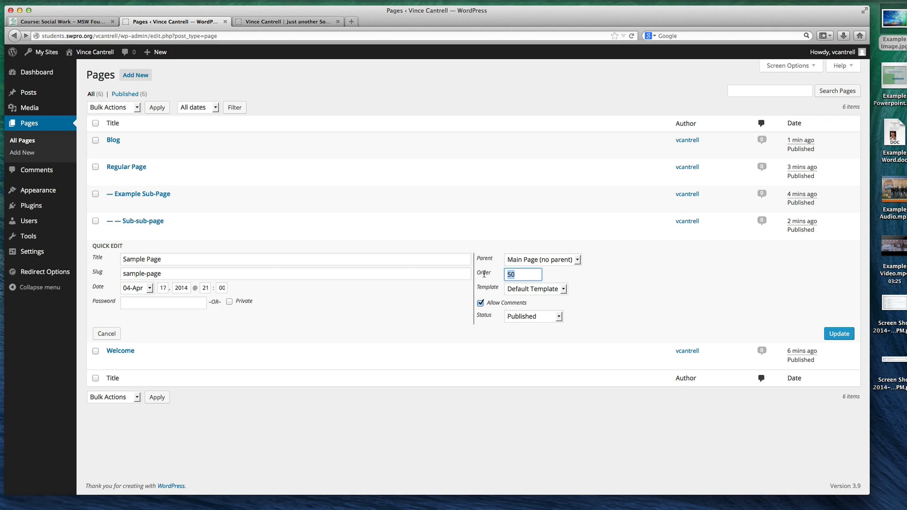
pyautogui.click(838, 333)
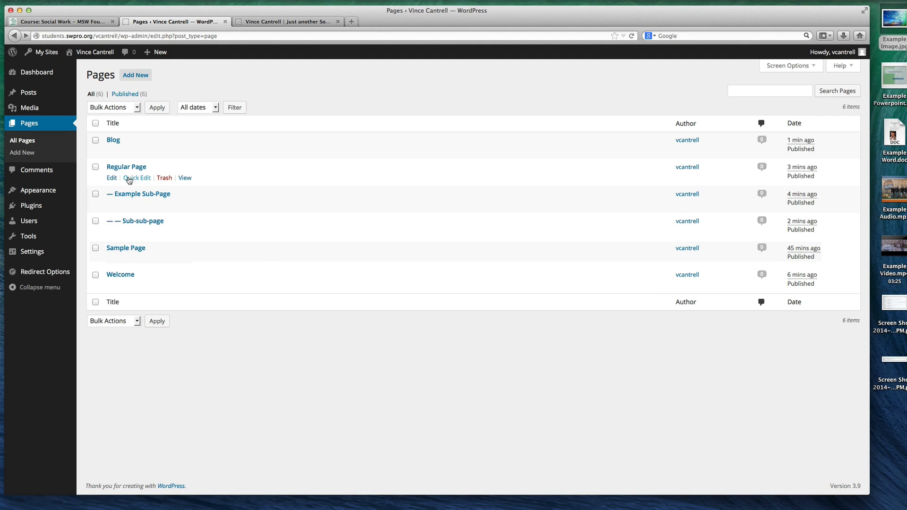
# Quick-edit Regular Page to set its order to 2 and update it
pyautogui.click(132, 179)
pyautogui.click(517, 194)
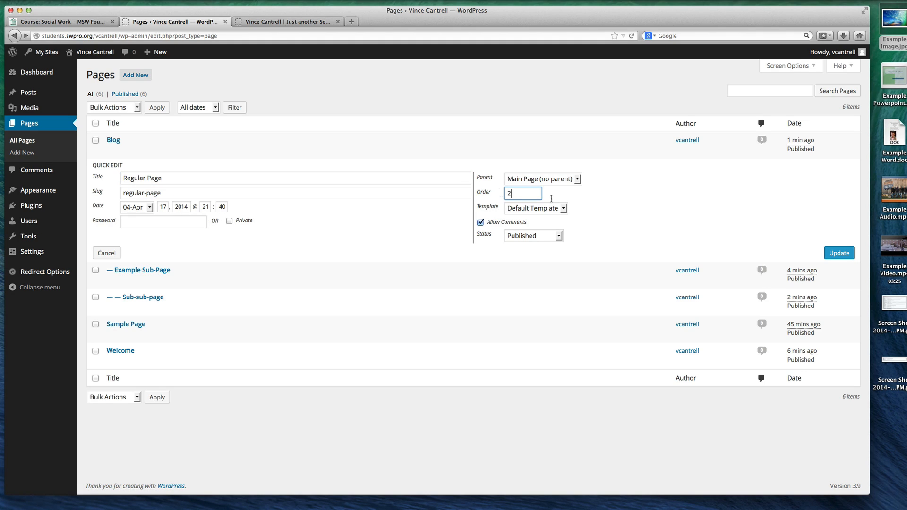
pyautogui.click(838, 253)
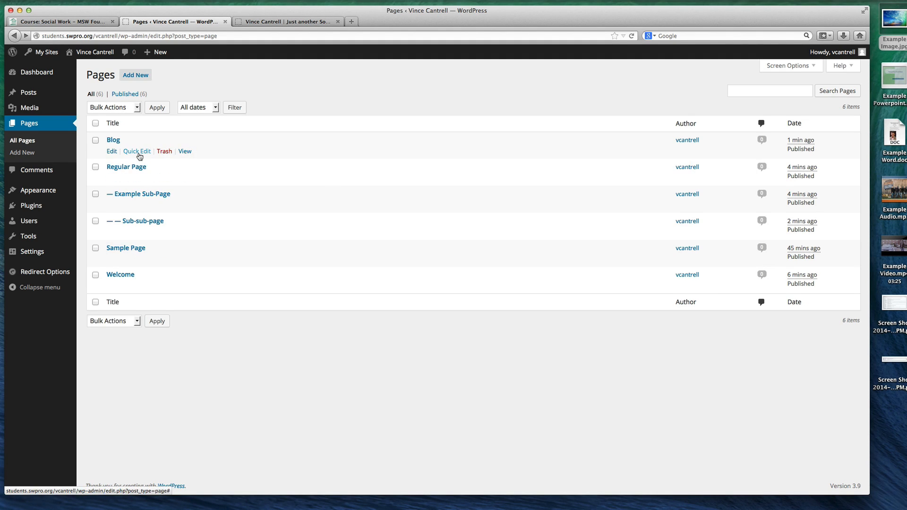
# Quick-edit the Blog page to set its order to 3 and update it
pyautogui.click(137, 152)
pyautogui.click(520, 169)
pyautogui.press('BackSpace')
pyautogui.write('3')
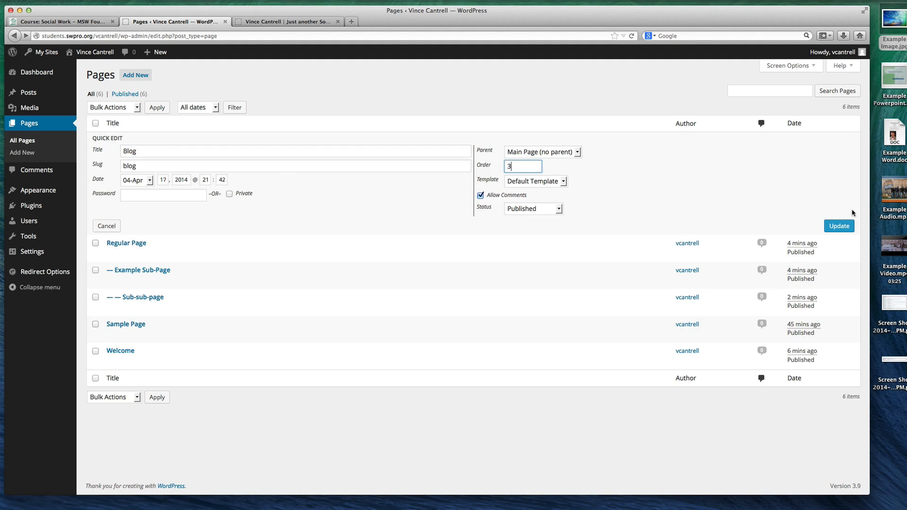
pyautogui.click(839, 226)
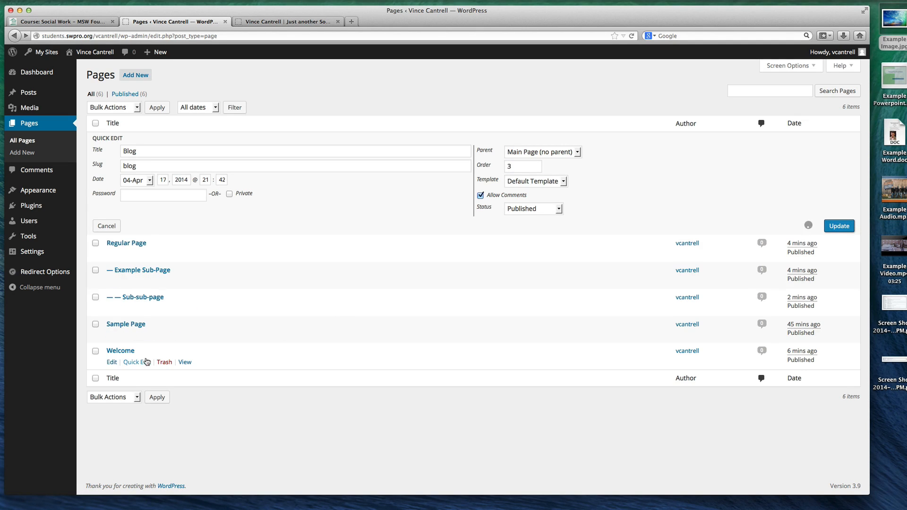
# Quick-edit the Welcome page to set its order to 4 and update it
pyautogui.click(137, 286)
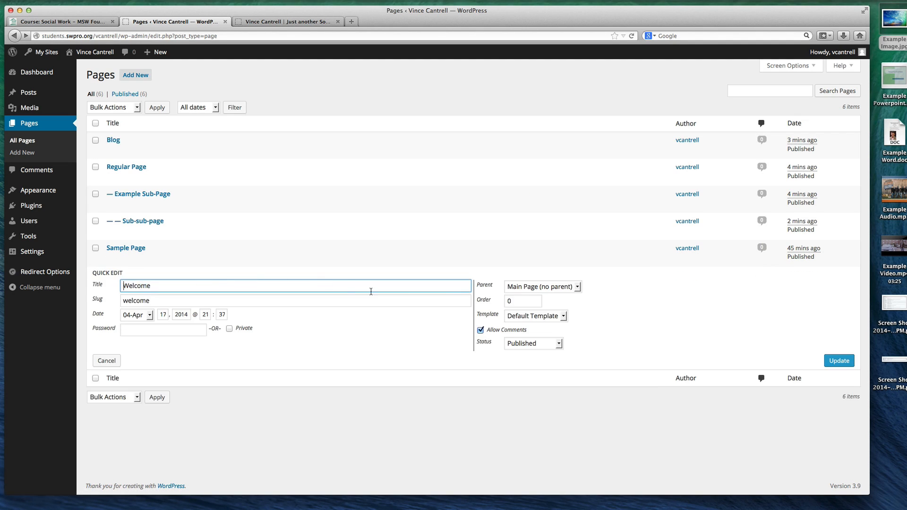
pyautogui.click(522, 301)
pyautogui.press('BackSpace')
pyautogui.write('4')
pyautogui.click(839, 360)
# Reload the public site and check the order of the navigation pages, including the Regular Page submenu
pyautogui.click(286, 21)
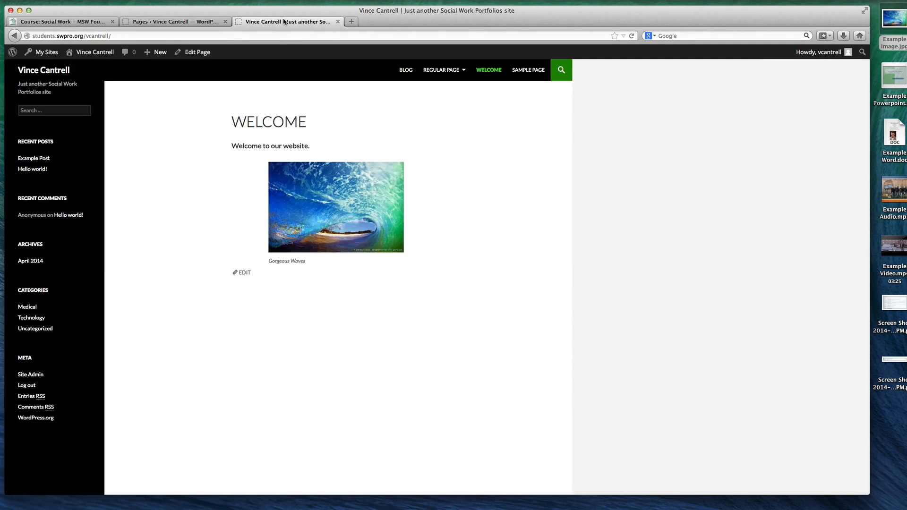
pyautogui.press('super+r')
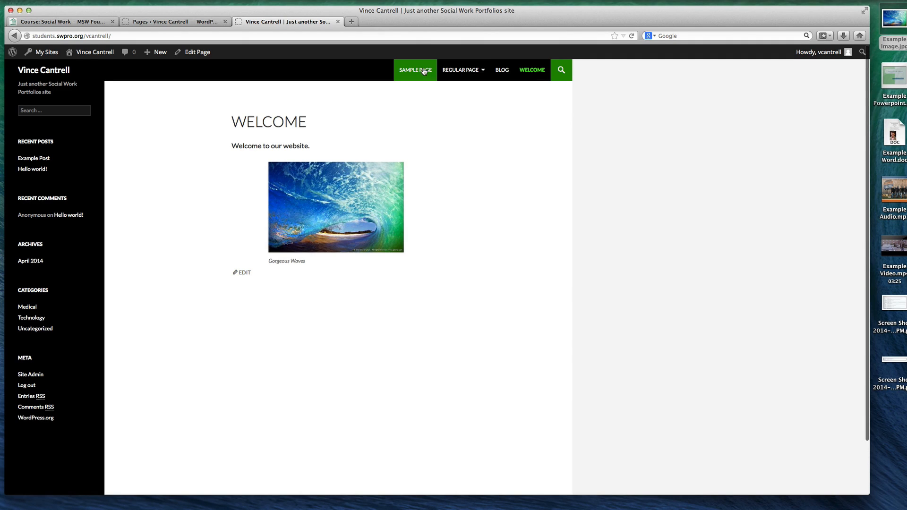
pyautogui.moveTo(465, 73)
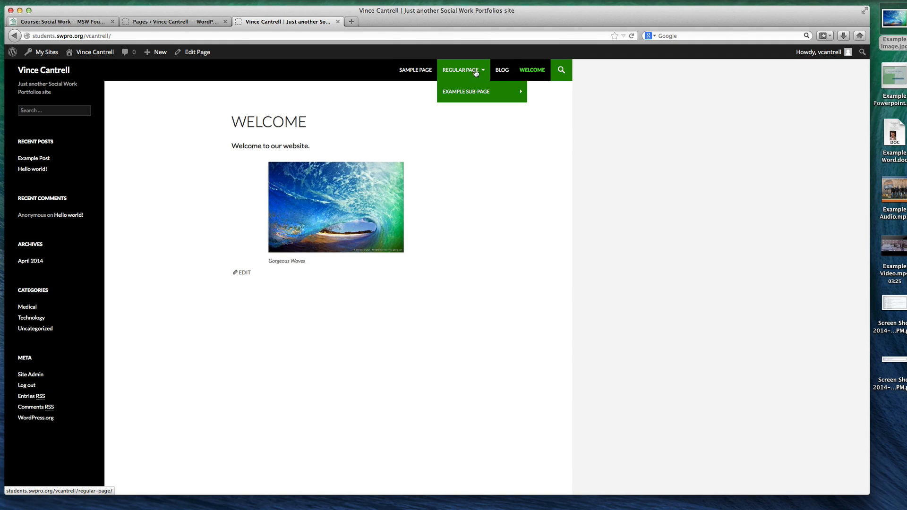
# Add a new page titled "Another Page" with its order set to 3.5 and publish it
pyautogui.click(174, 22)
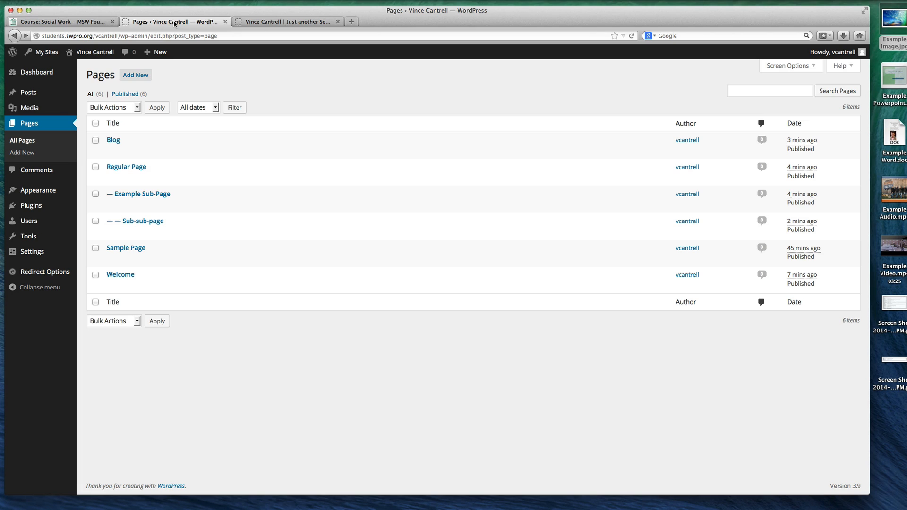
pyautogui.click(135, 75)
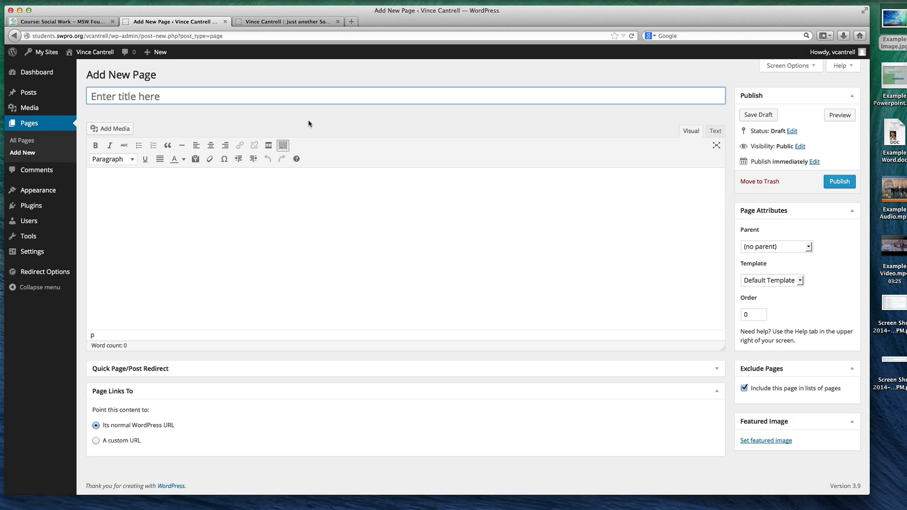
pyautogui.press('shift')
pyautogui.write('Another Page')
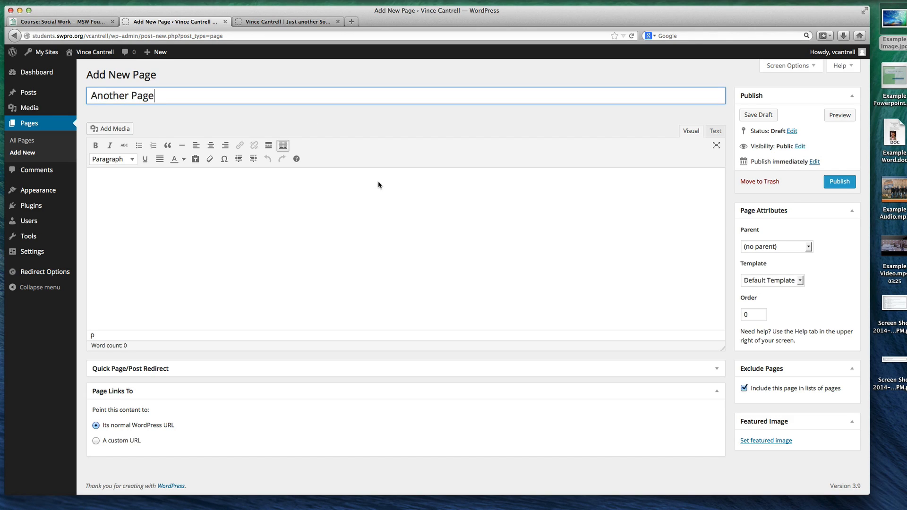
pyautogui.doubleClick(753, 315)
pyautogui.write('3.5')
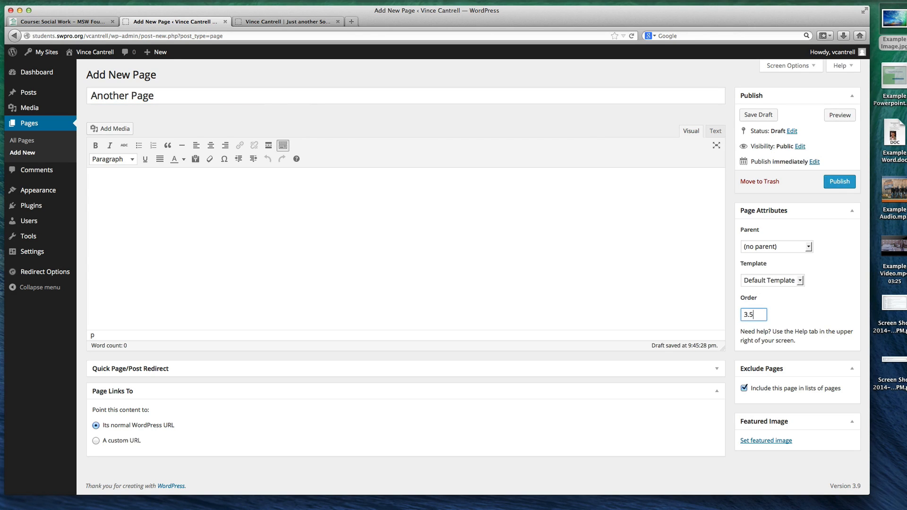
pyautogui.click(833, 188)
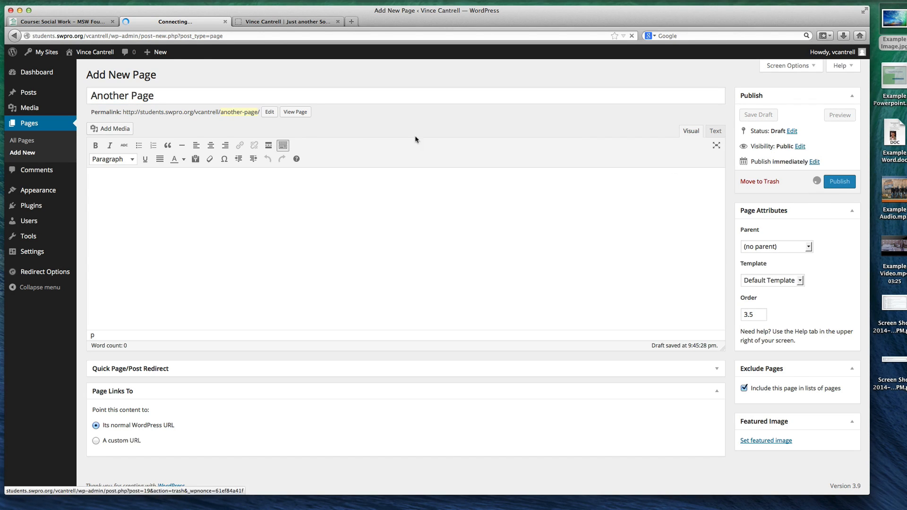
# Check the new page's place in the site navigation and compare the order numbers of Another Page and Blog in the pages list
pyautogui.click(297, 23)
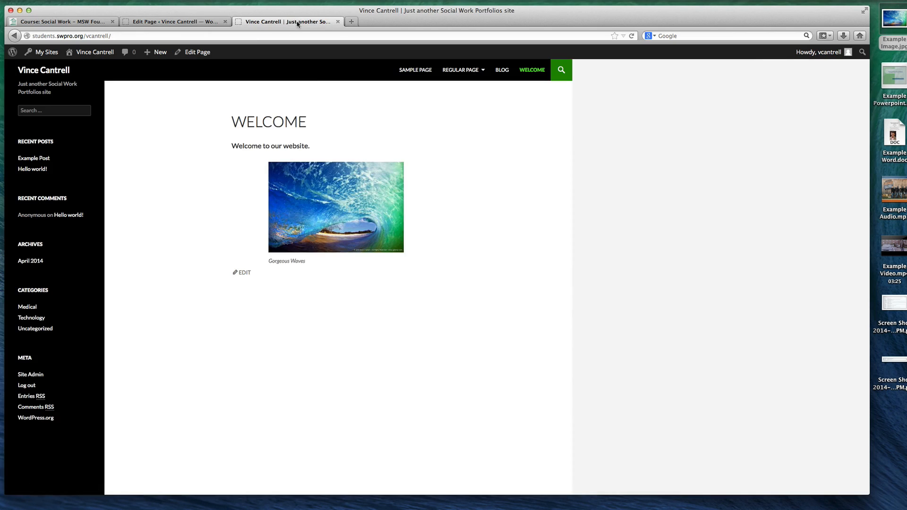
pyautogui.click(170, 21)
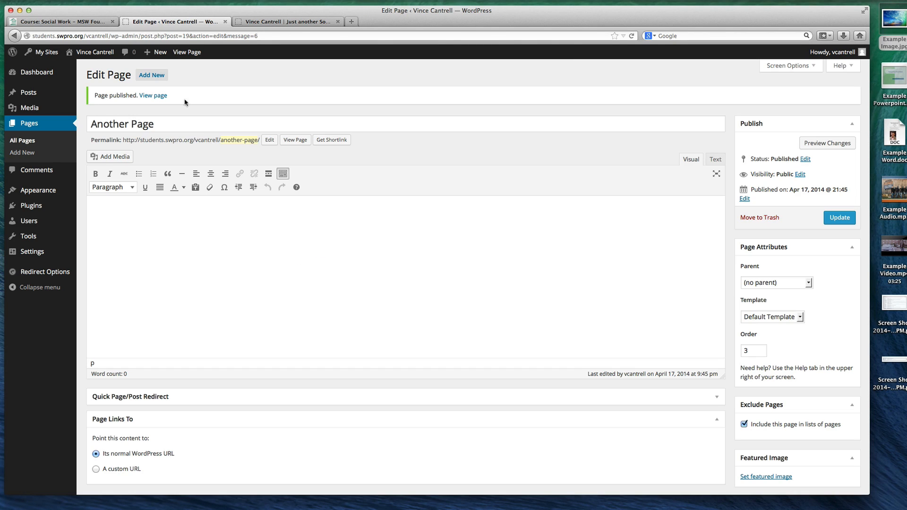
pyautogui.click(56, 127)
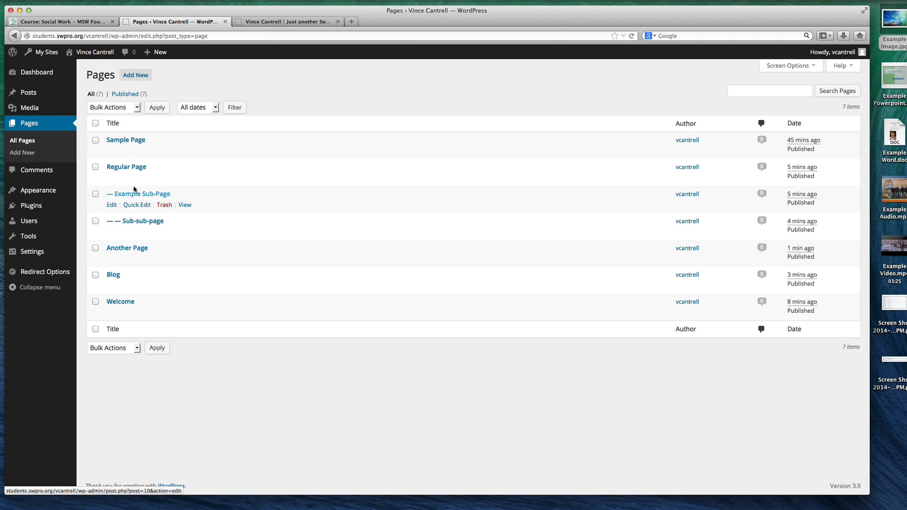
pyautogui.click(130, 259)
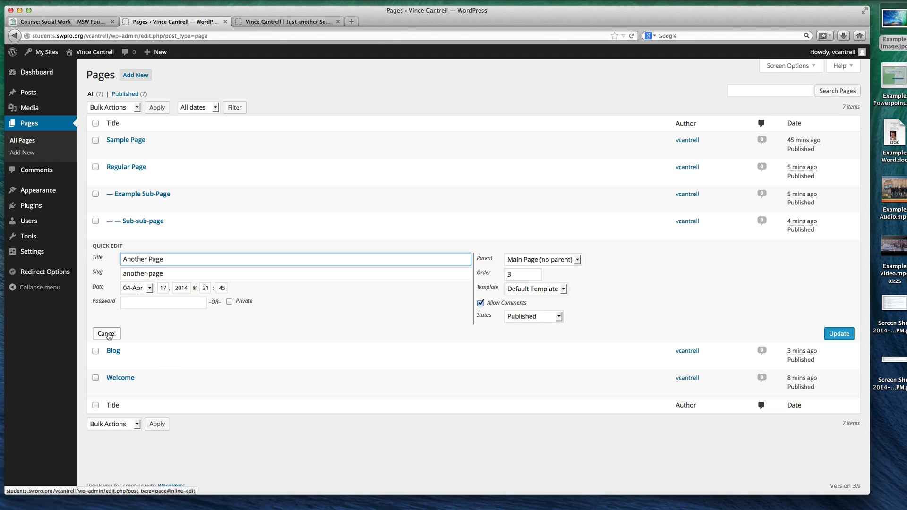
pyautogui.click(134, 361)
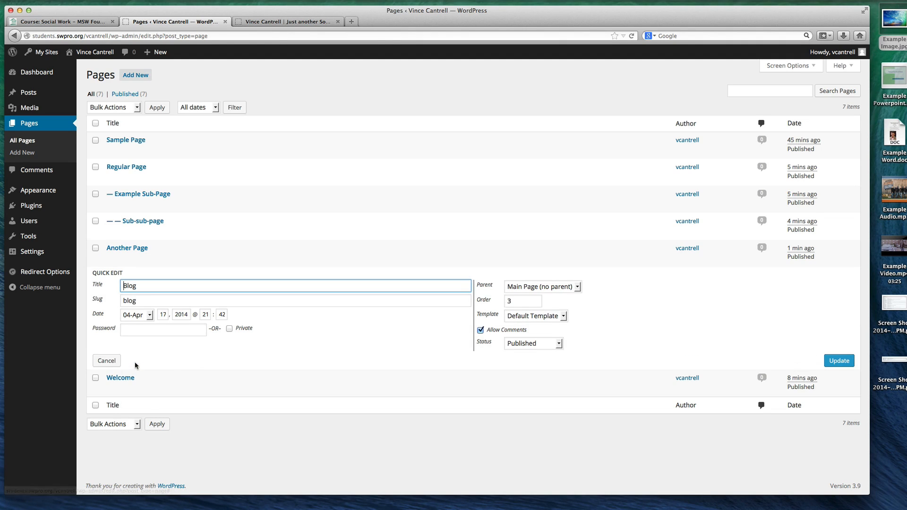
pyautogui.click(101, 360)
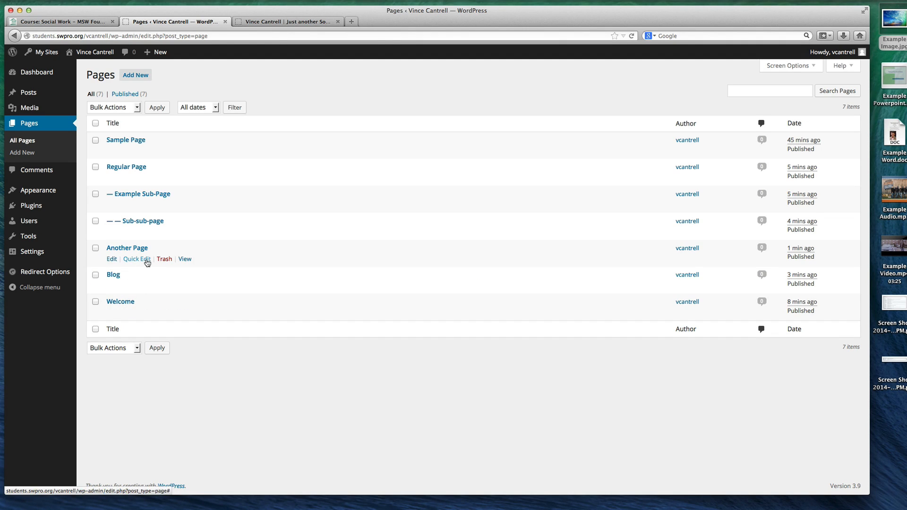
pyautogui.click(260, 22)
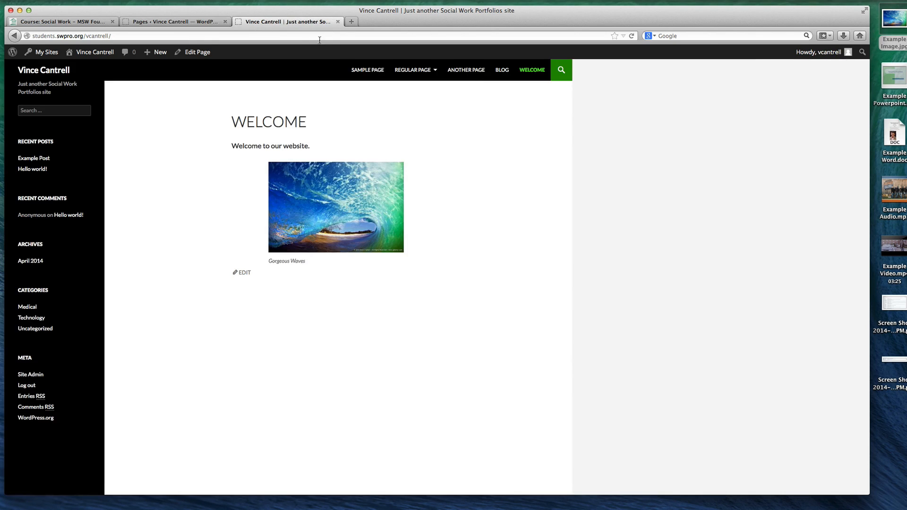
# Quick-edit Sample Page to set its order to 10 and update it
pyautogui.click(175, 22)
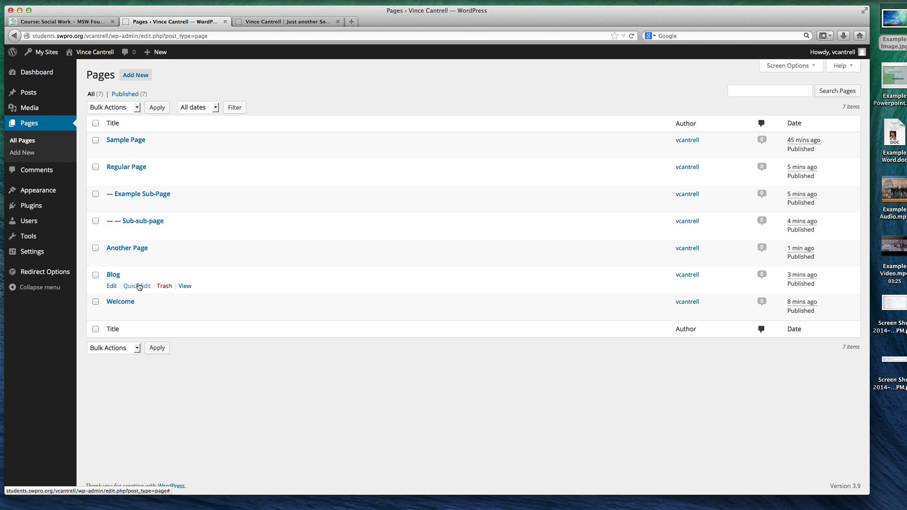
pyautogui.click(136, 312)
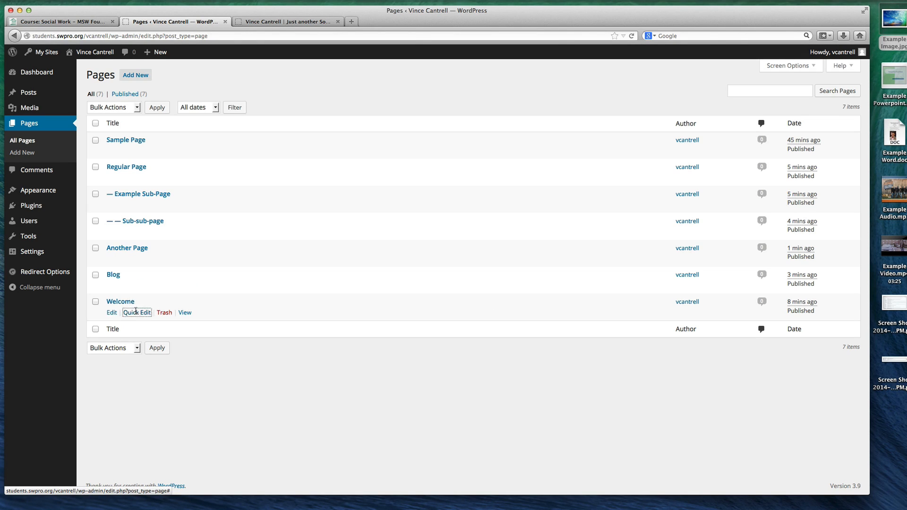
pyautogui.click(128, 152)
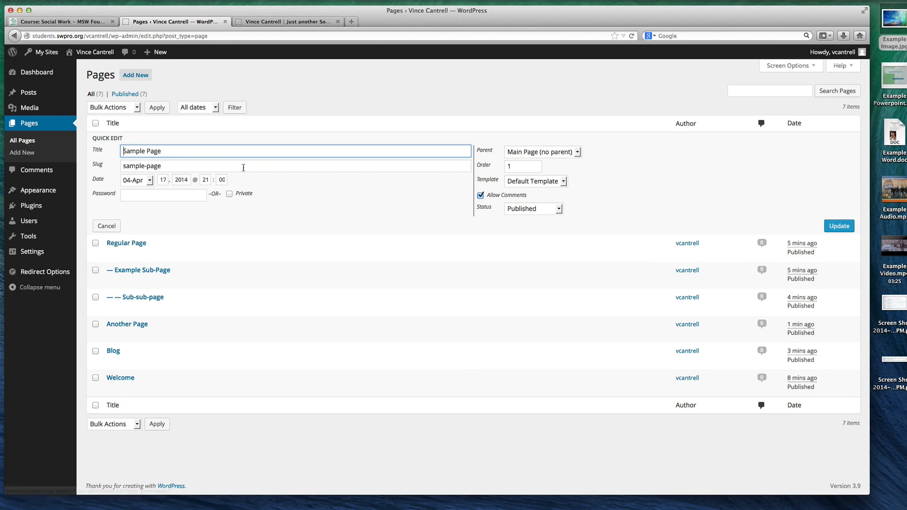
pyautogui.click(481, 164)
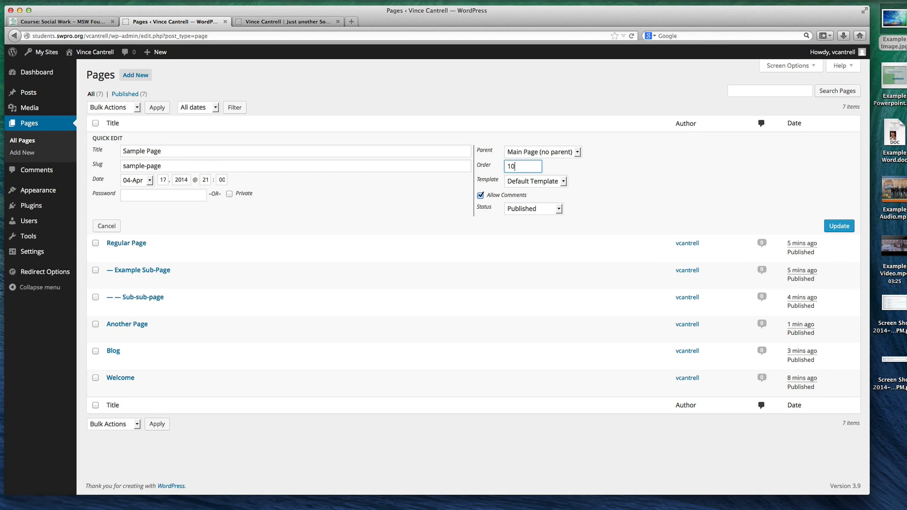
pyautogui.write('10')
pyautogui.click(831, 226)
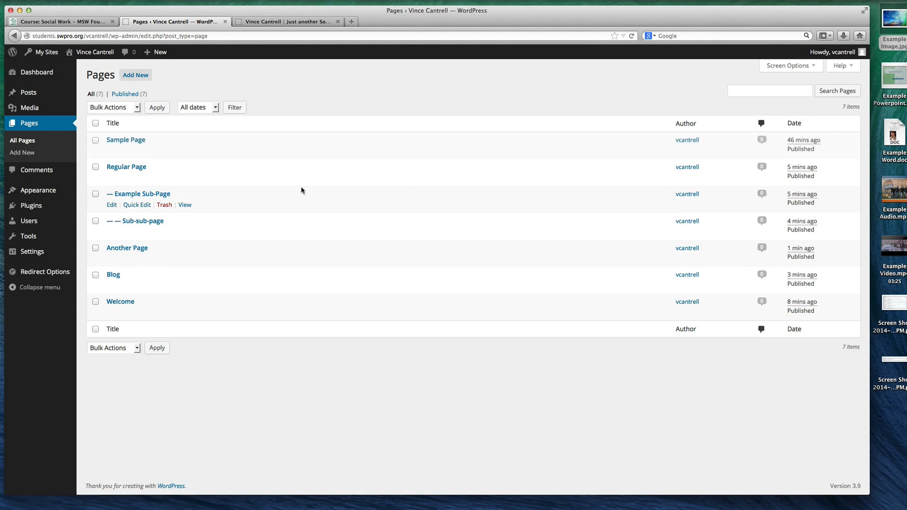
# Quick-edit Regular Page to set its order to 20 and update it
pyautogui.click(136, 177)
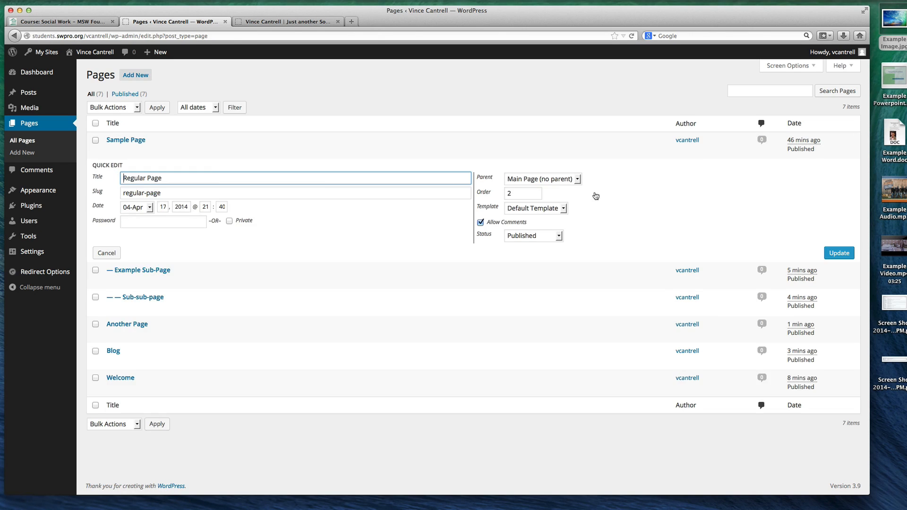
pyautogui.click(538, 194)
pyautogui.write('0')
pyautogui.click(839, 253)
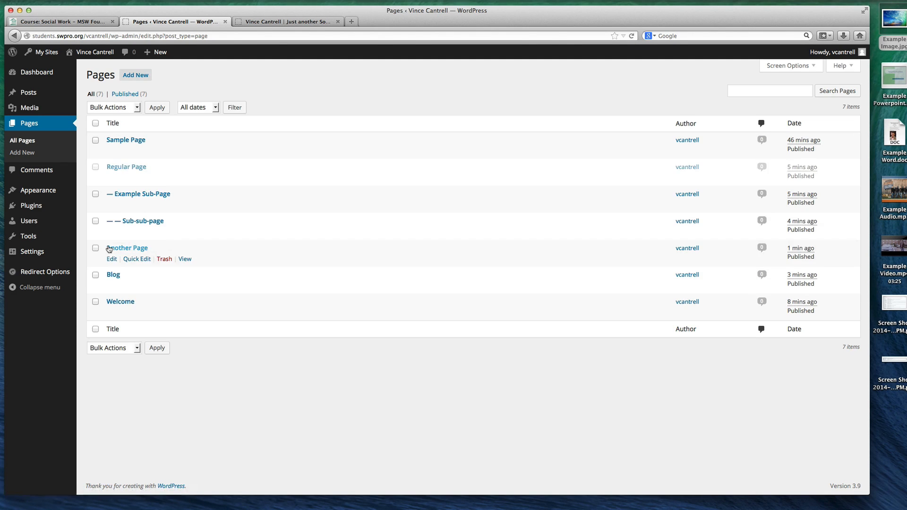
# Quick-edit Another Page to set its order to 30 and update it
pyautogui.click(137, 259)
pyautogui.click(525, 275)
pyautogui.write('0')
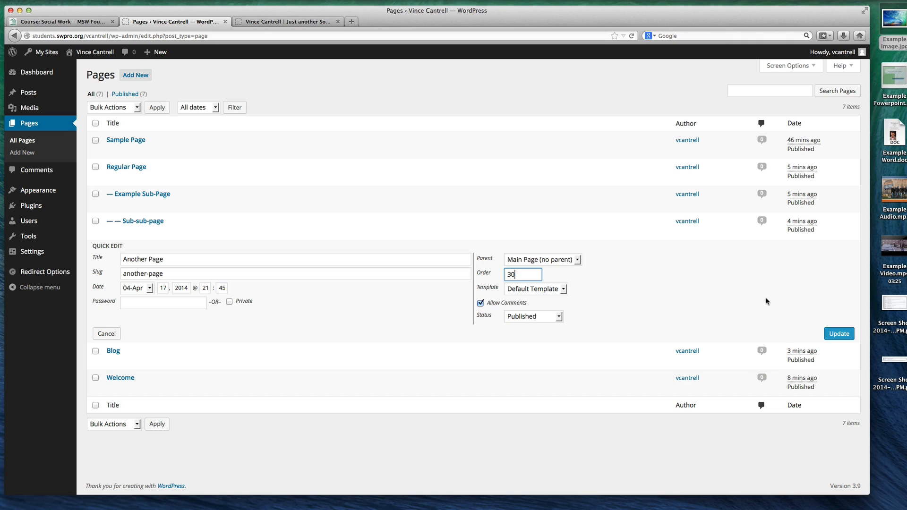
pyautogui.click(839, 333)
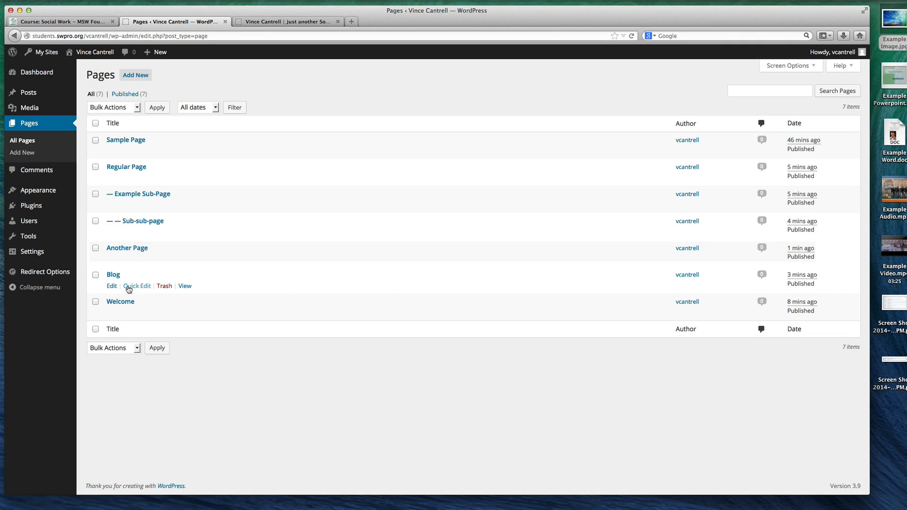
# Quick-edit the Blog page to set its order to 5 and update it
pyautogui.click(136, 285)
pyautogui.click(526, 301)
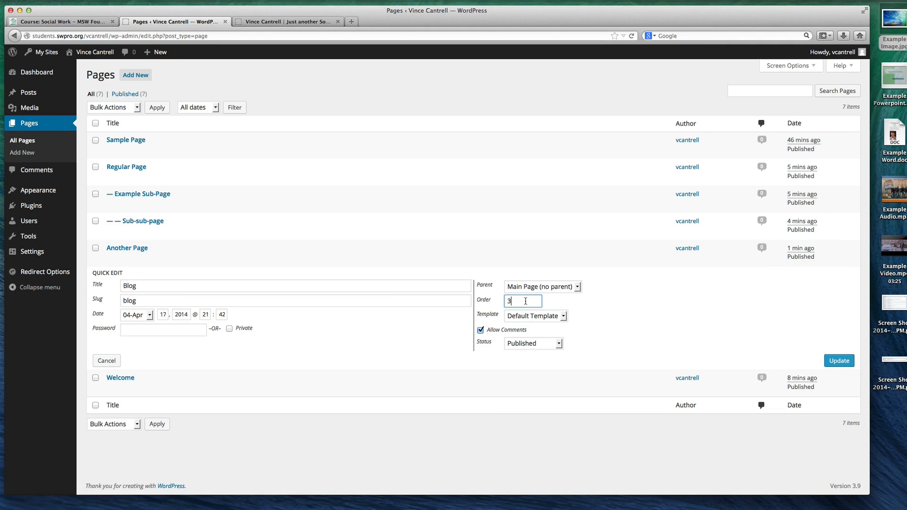
pyautogui.write('5')
pyautogui.moveTo(522, 301); pyautogui.dragTo(484, 301)
pyautogui.write('1')
pyautogui.click(844, 361)
# Quick-edit the Welcome page to set its order to 40 and update it
pyautogui.click(146, 312)
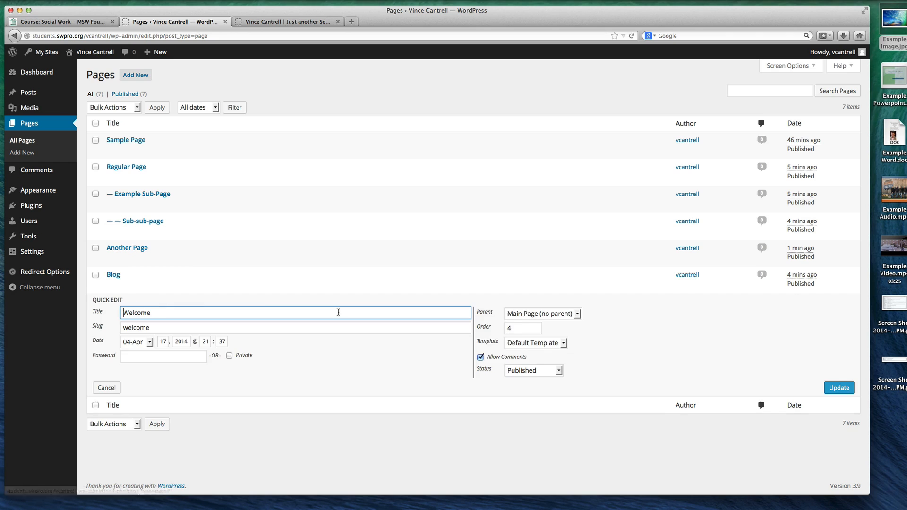
pyautogui.moveTo(520, 328); pyautogui.dragTo(492, 329)
pyautogui.write('4')
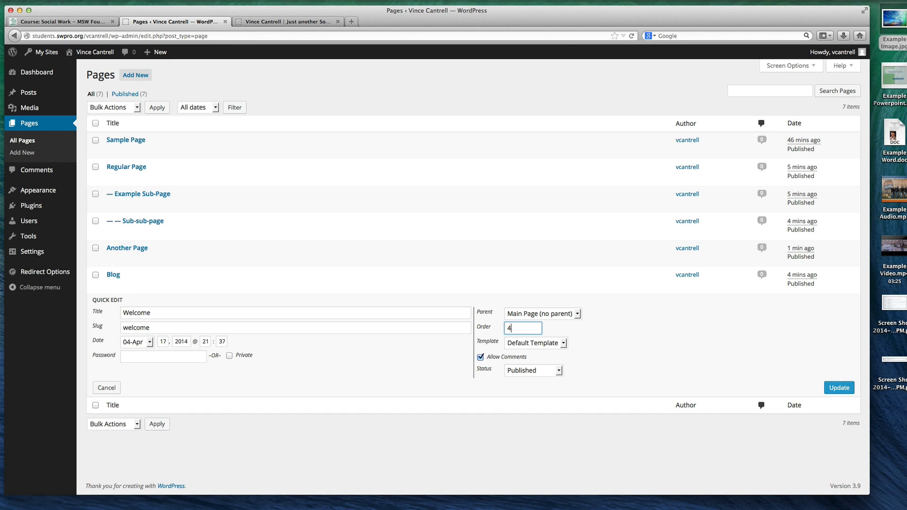
pyautogui.click(836, 386)
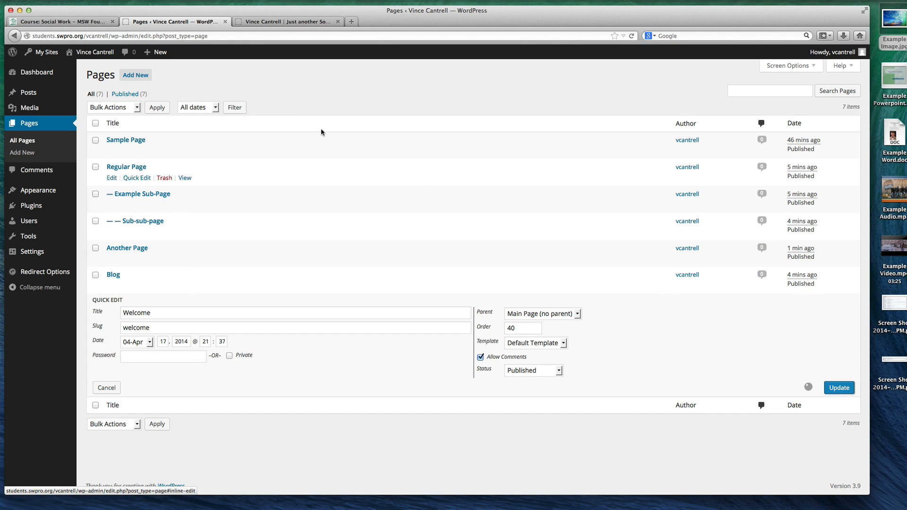
# Reload the public site to check the navigation order and compare it with the Blog page's order number in quick edit
pyautogui.click(266, 22)
pyautogui.press('super+r')
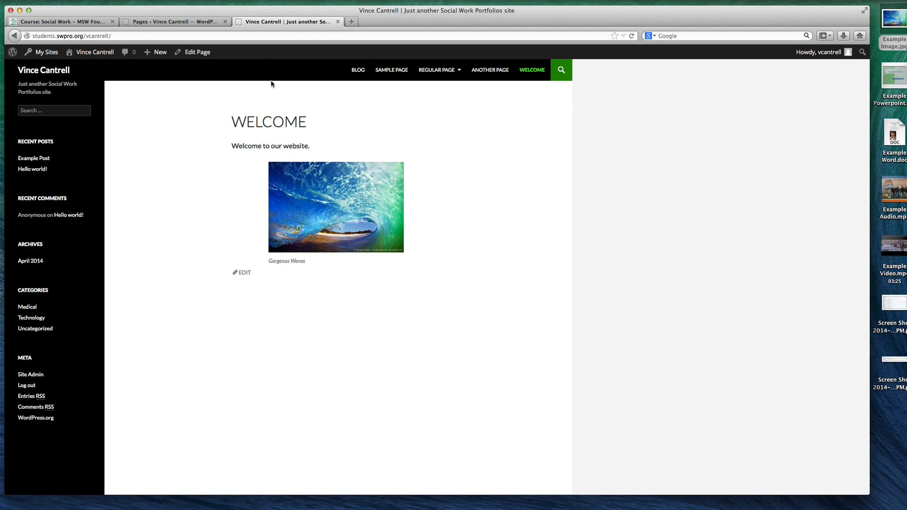
pyautogui.click(169, 22)
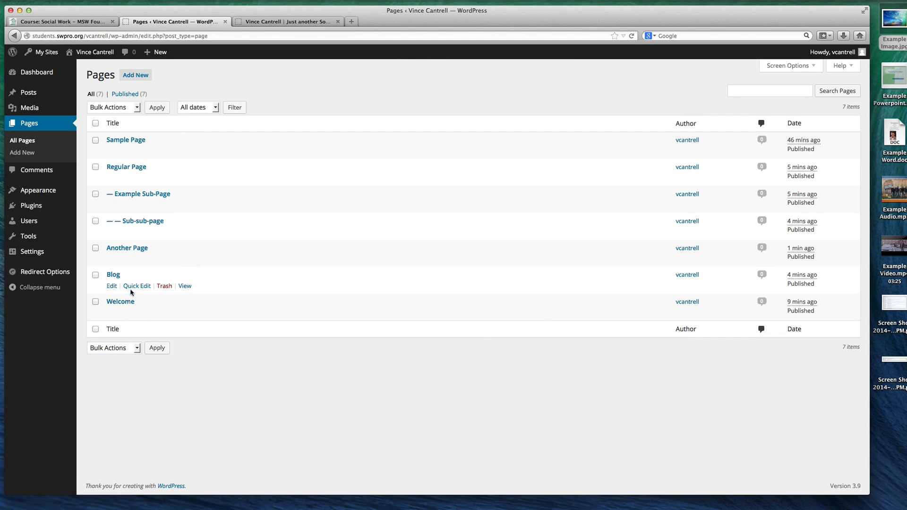
pyautogui.click(140, 285)
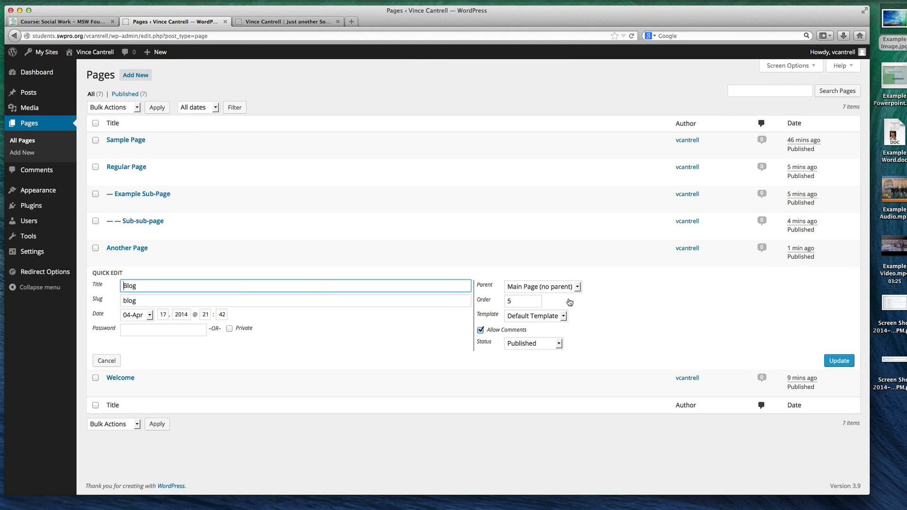
pyautogui.click(508, 301)
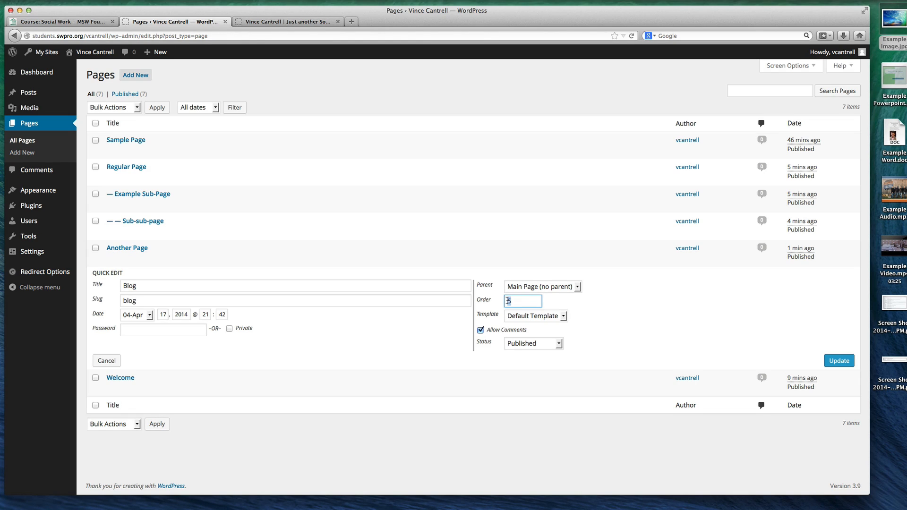
pyautogui.click(279, 22)
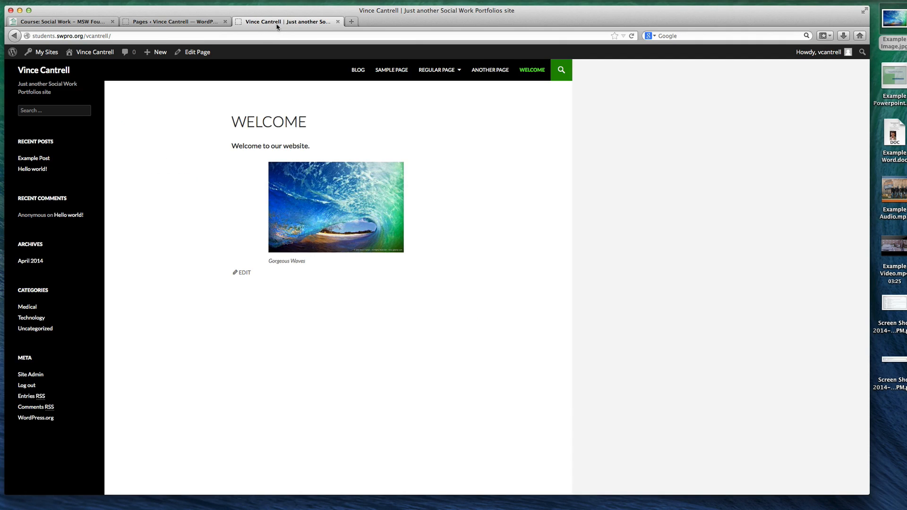
pyautogui.click(194, 21)
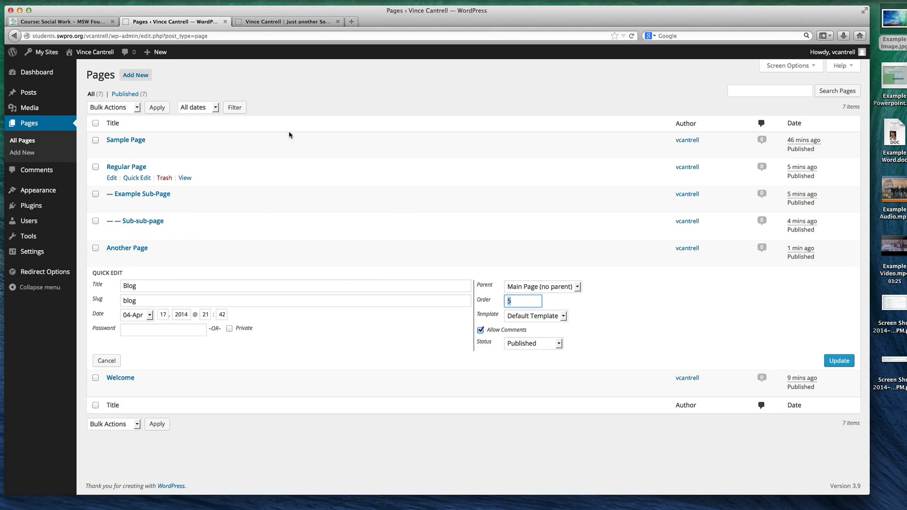
# Review the page order in the public site's navigation, and close the Blog page's quick edit without saving
pyautogui.click(283, 22)
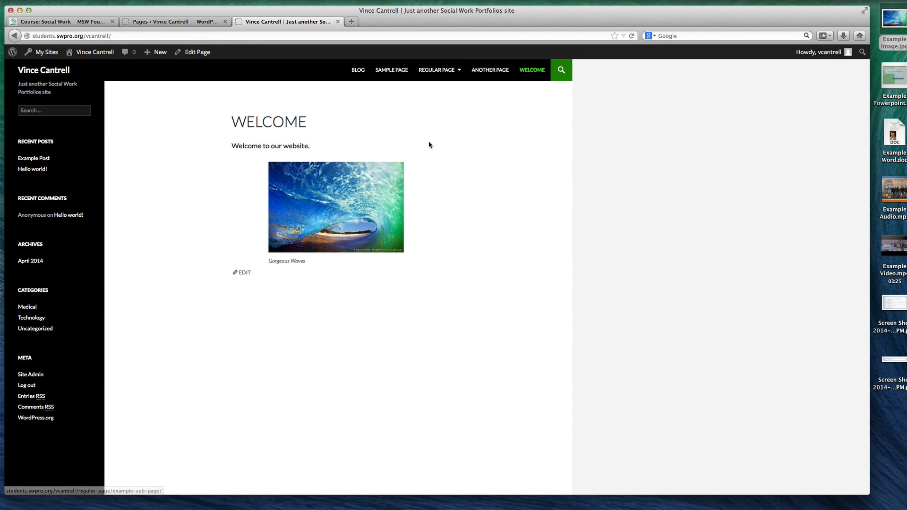
pyautogui.moveTo(436, 90)
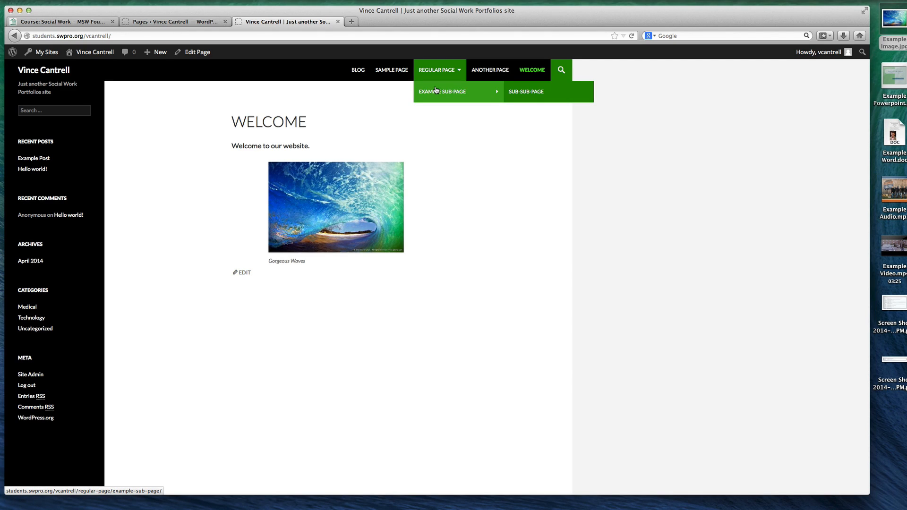
pyautogui.click(153, 23)
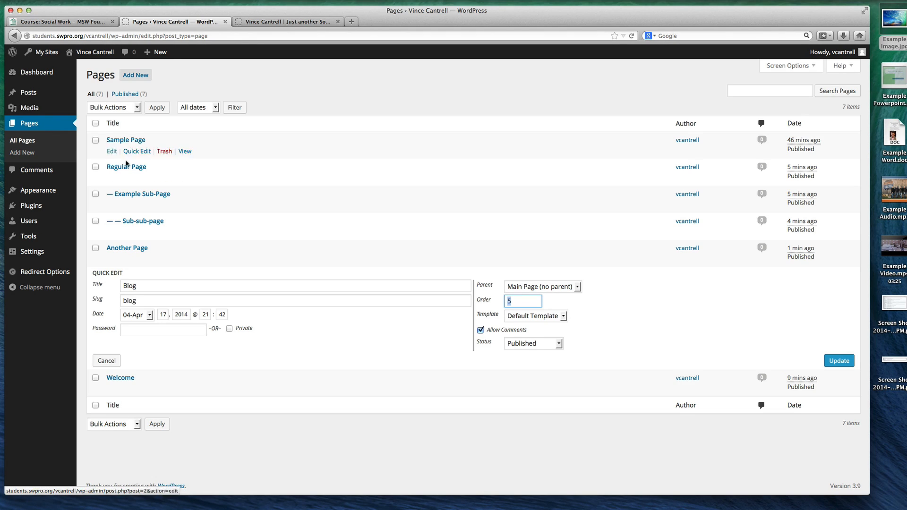
pyautogui.click(349, 97)
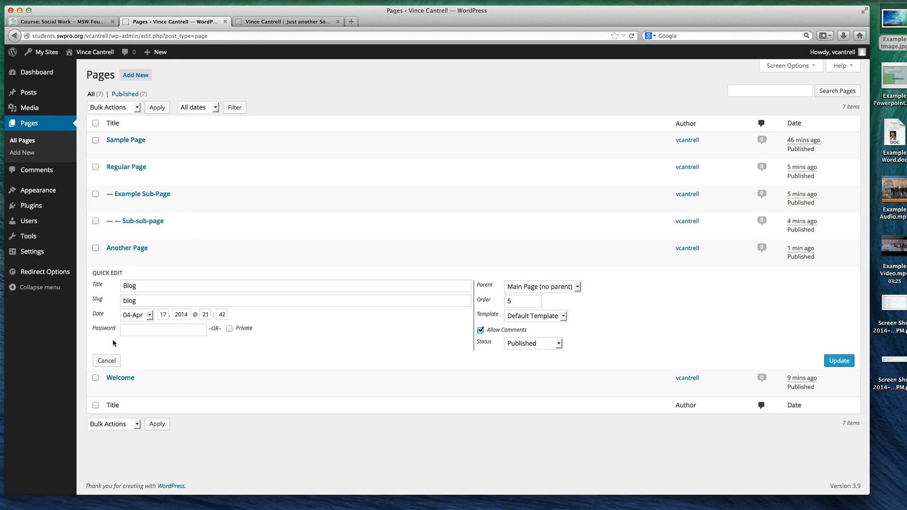
pyautogui.click(106, 360)
# Open the Welcome page for editing and upload the Example Audio file from the desktop to the media library
pyautogui.click(126, 304)
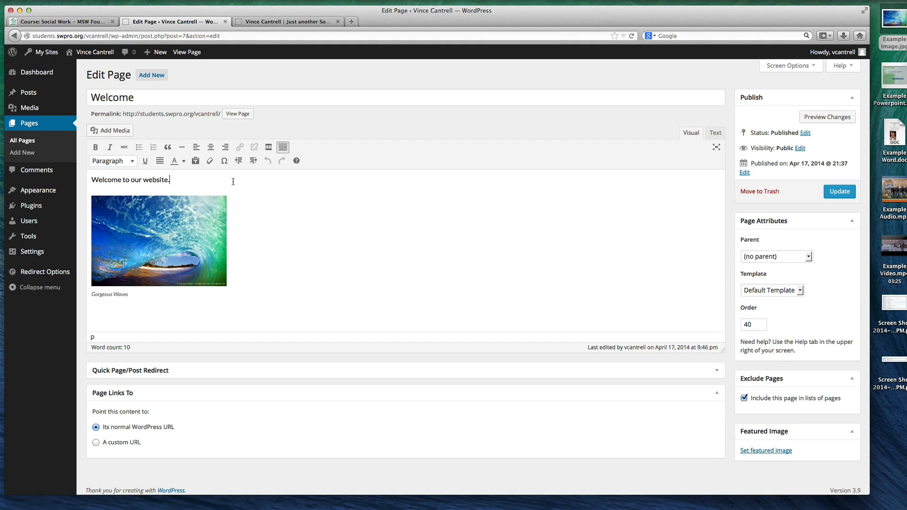
pyautogui.press('Return')
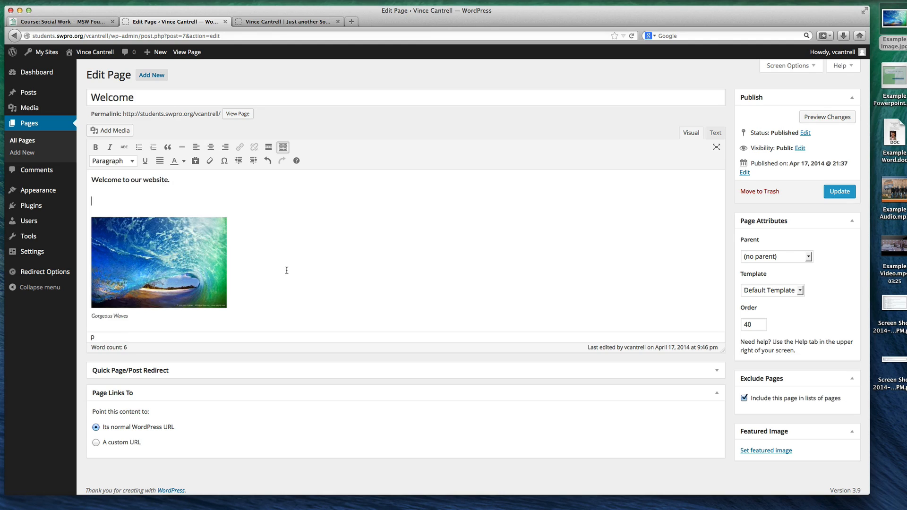
pyautogui.press('BackSpace')
pyautogui.click(140, 316)
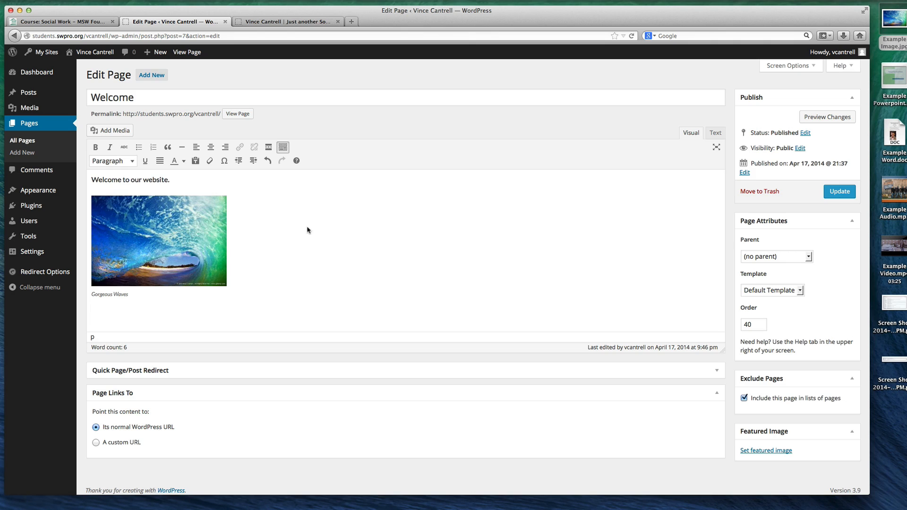
pyautogui.moveTo(903, 198); pyautogui.dragTo(121, 310)
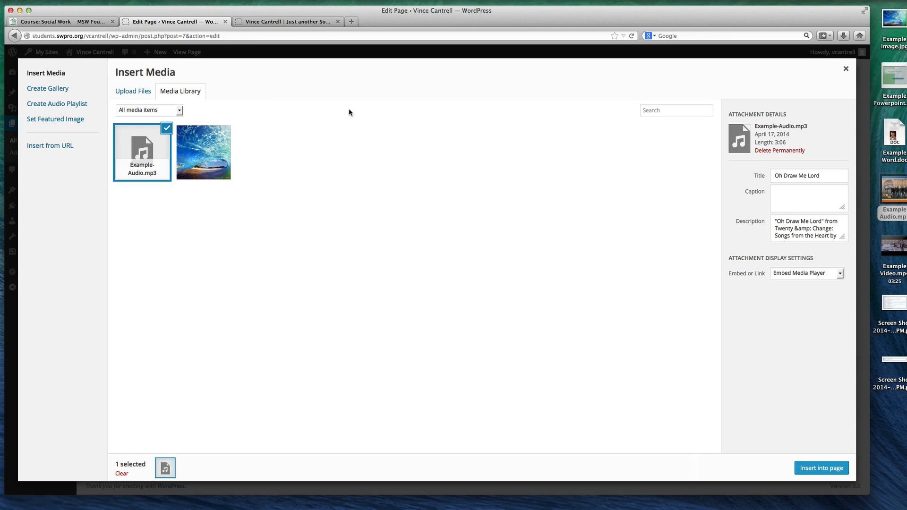
pyautogui.click(846, 68)
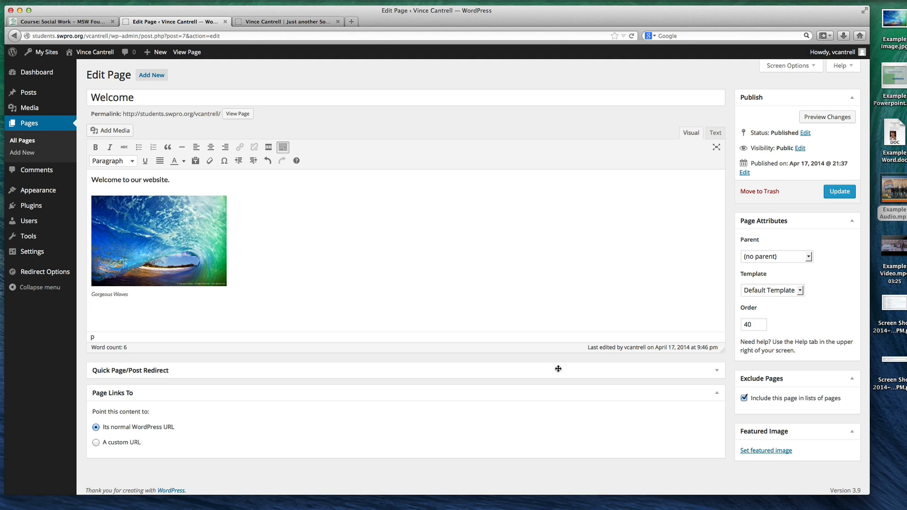
# Insert Example-Audio.mp3 from the media library below the wave image as an embedded media player and update the page
pyautogui.click(99, 131)
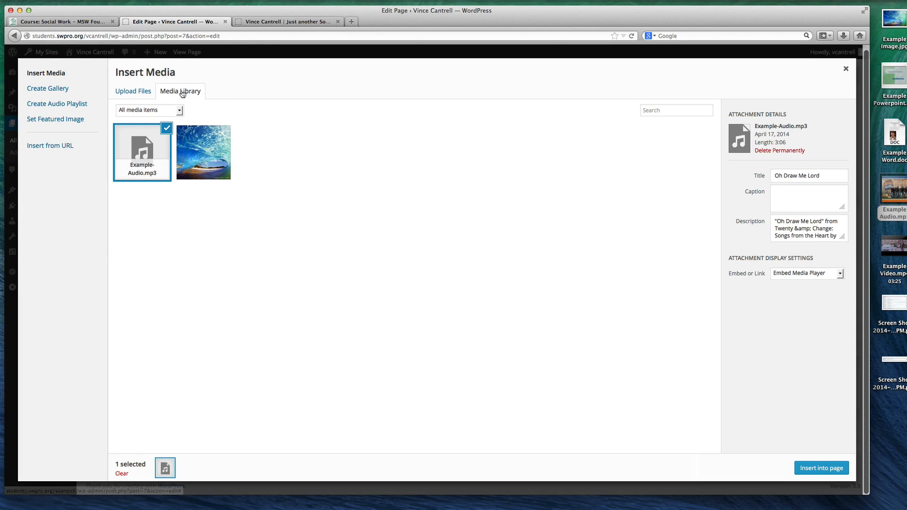
pyautogui.click(138, 94)
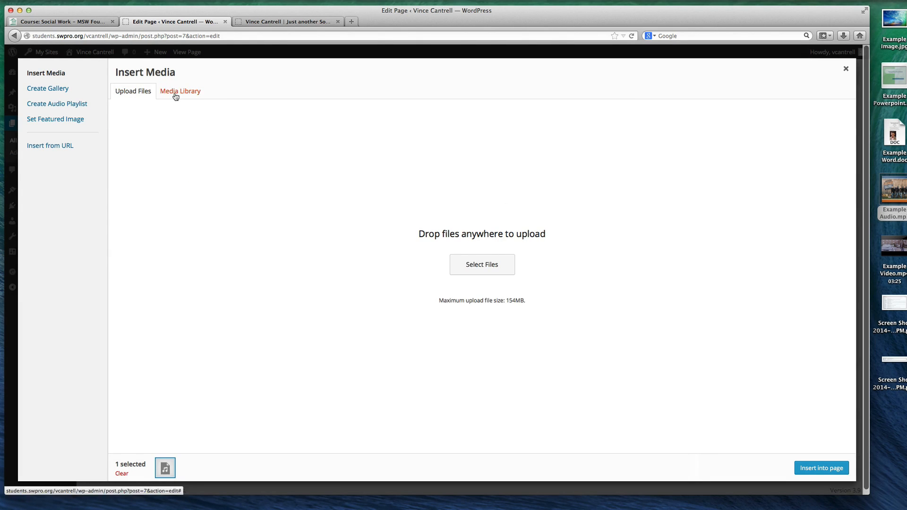
pyautogui.click(175, 94)
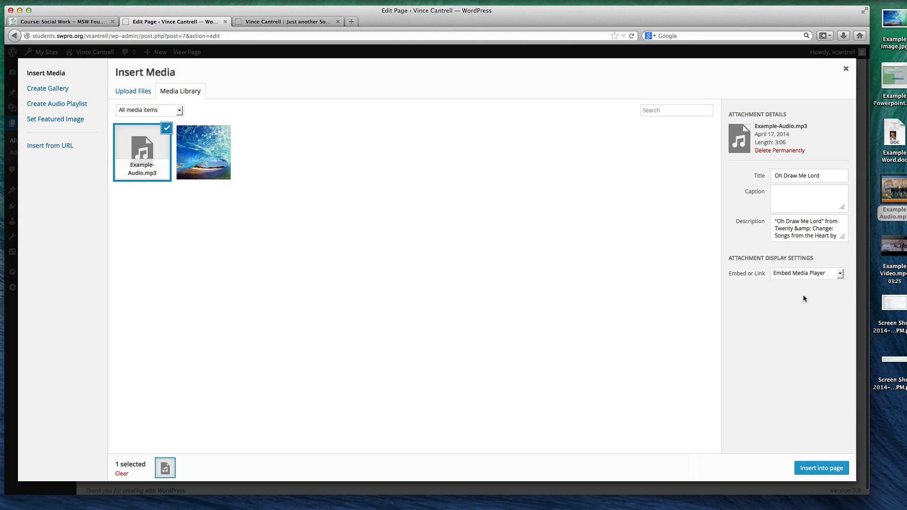
pyautogui.click(803, 275)
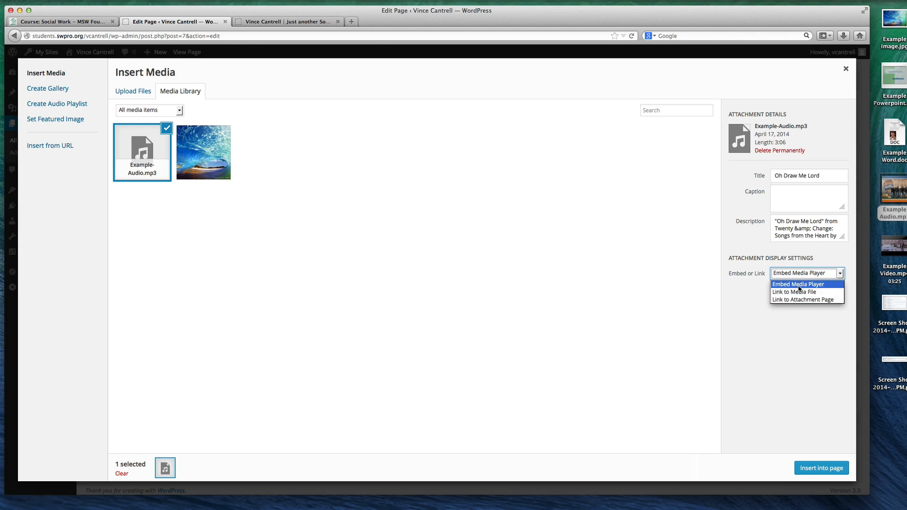
pyautogui.click(795, 284)
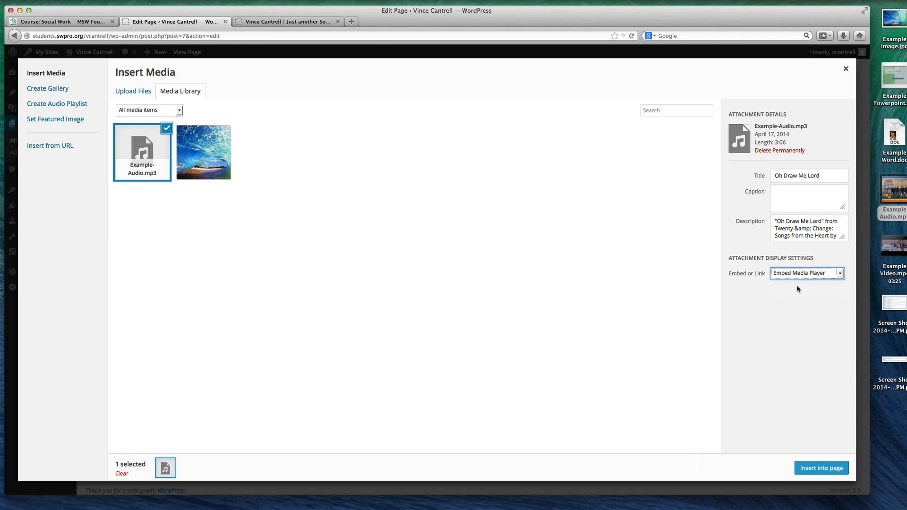
pyautogui.click(807, 468)
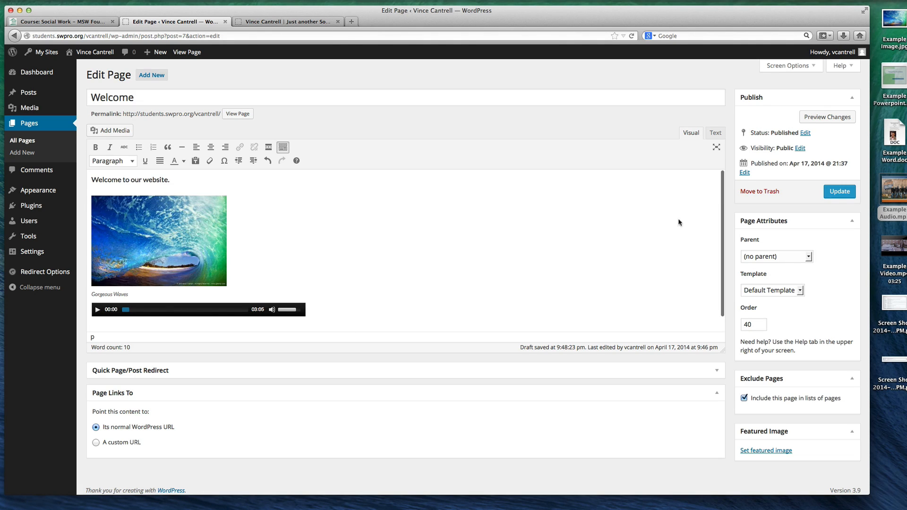
pyautogui.click(839, 191)
# Reload the public Welcome page and test the audio player's playback, seeking and volume
pyautogui.click(283, 25)
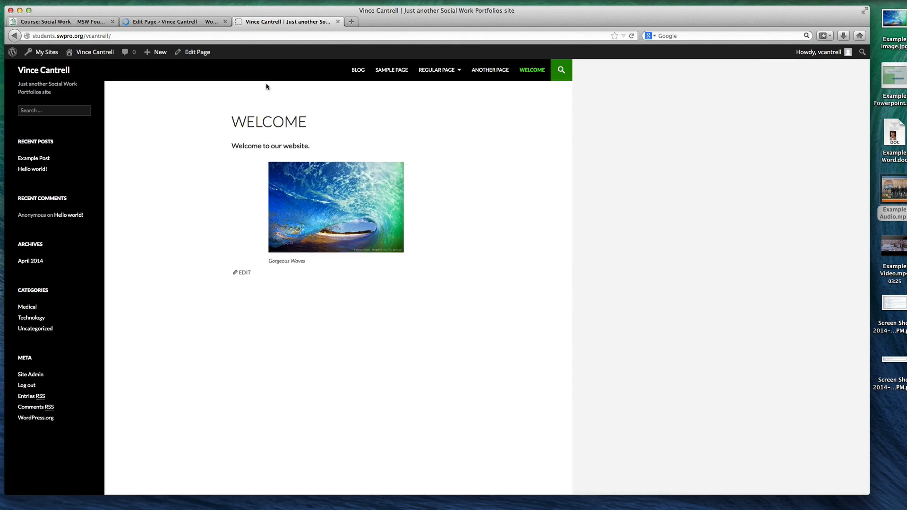
pyautogui.press('super+r')
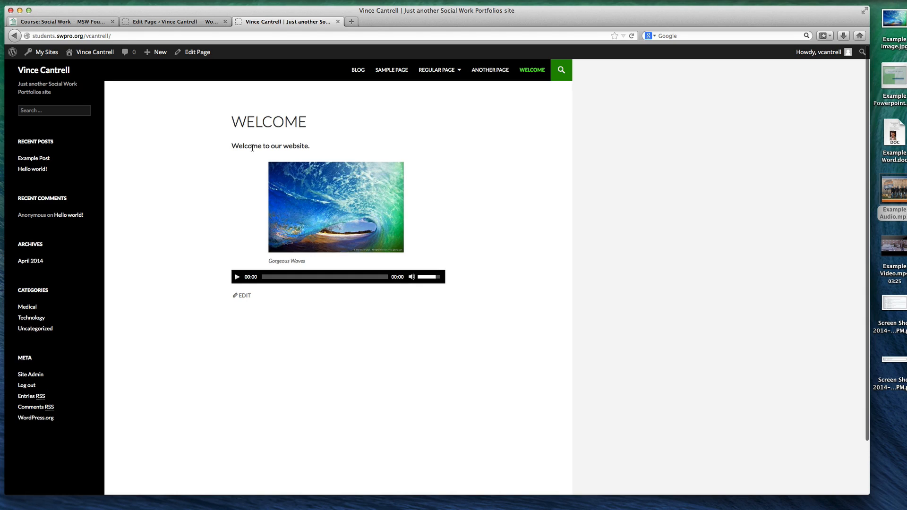
pyautogui.click(238, 280)
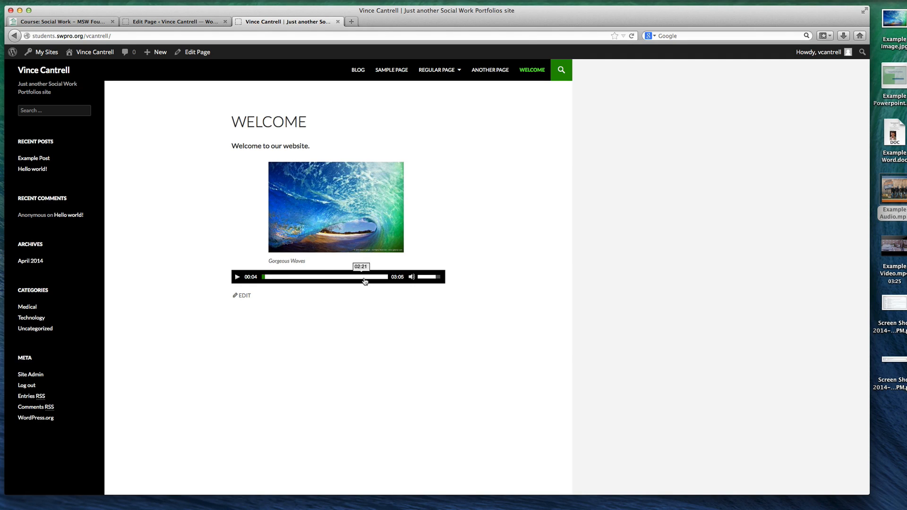
pyautogui.click(314, 277)
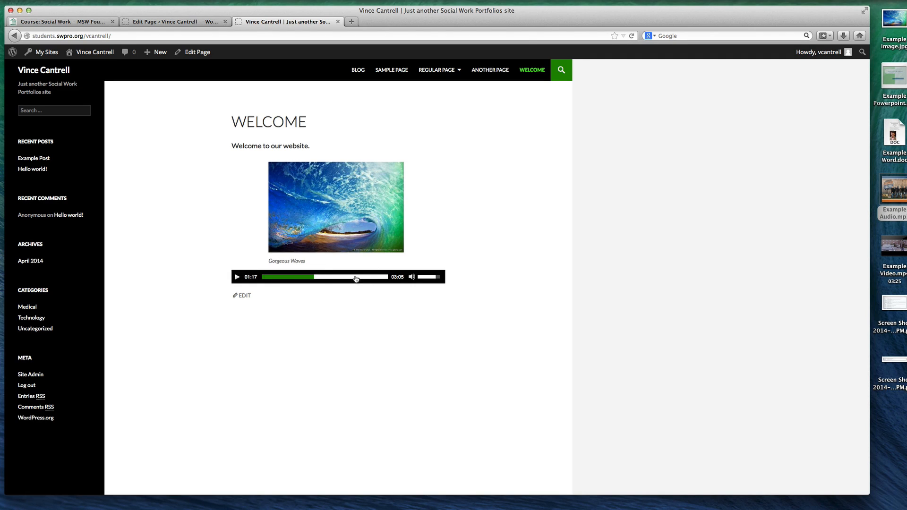
pyautogui.click(237, 277)
pyautogui.moveTo(432, 277)
pyautogui.mouseDown()
pyautogui.moveTo(422, 279)
pyautogui.moveTo(441, 278)
pyautogui.mouseUp()
# Return to the Welcome page editor and dismiss the Compare Revisions notice
pyautogui.click(175, 23)
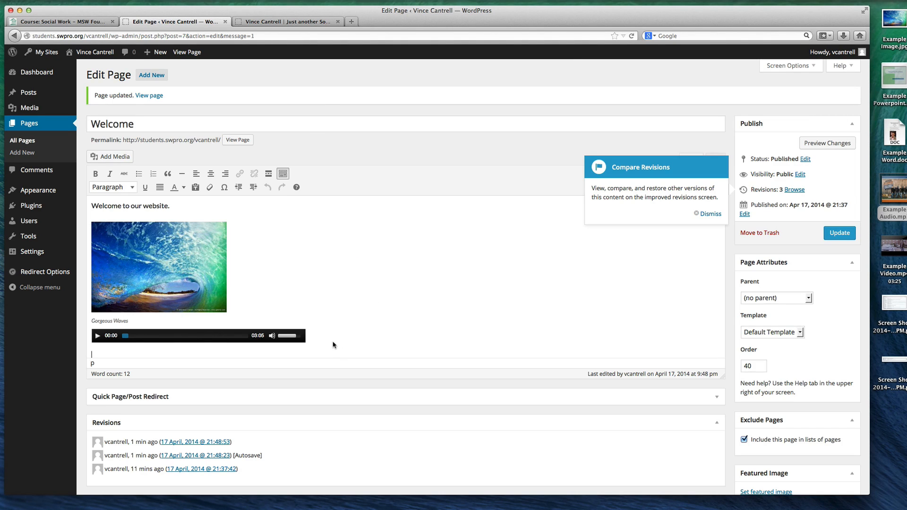
pyautogui.scroll(-2, 324, 307)
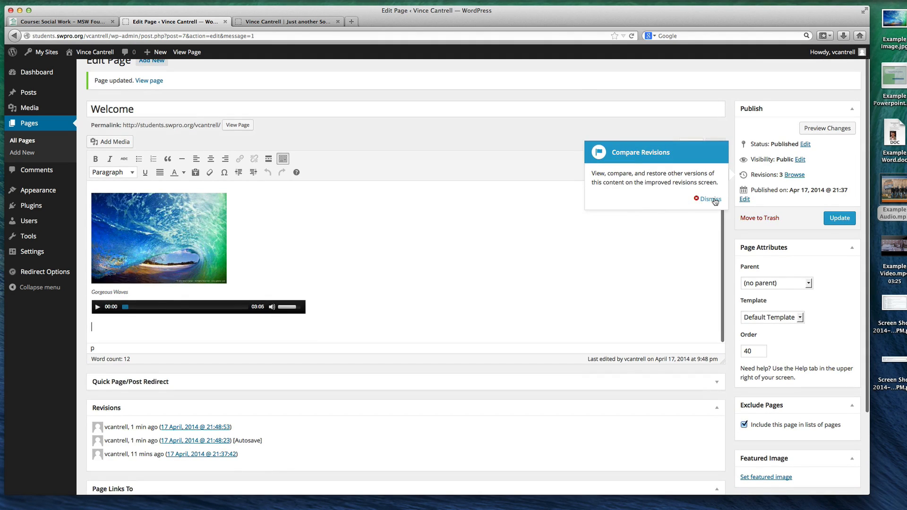
pyautogui.click(714, 200)
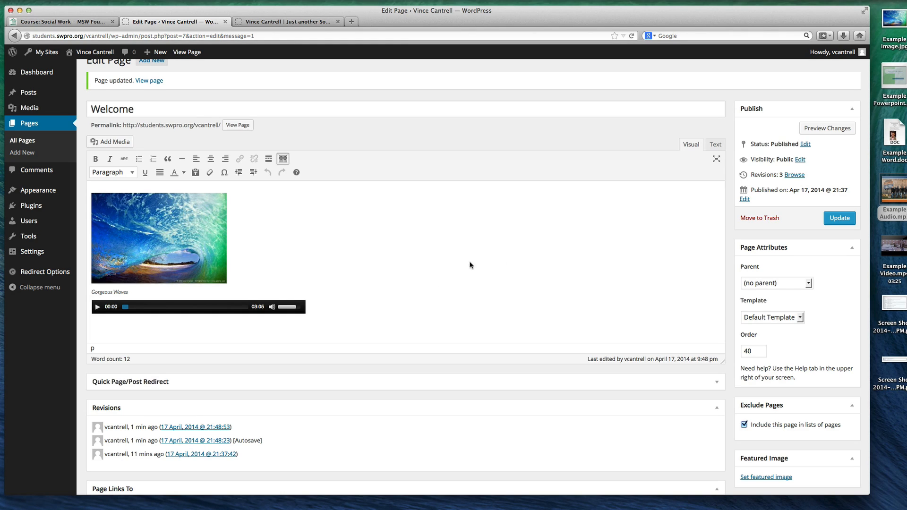
# Try to upload Example Video.mp4 from the desktop to the Welcome page below the audio player
pyautogui.moveTo(890, 238)
pyautogui.moveTo(890, 242); pyautogui.dragTo(102, 326)
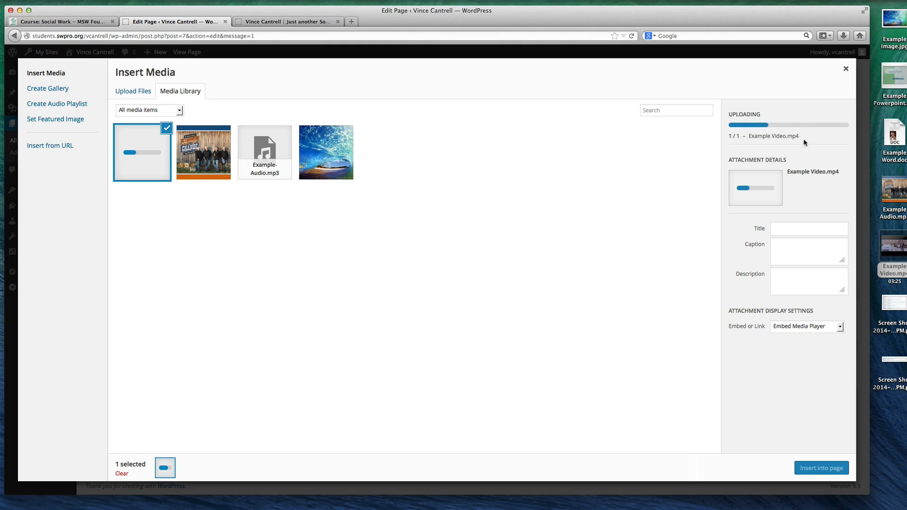
pyautogui.click(782, 228)
pyautogui.write('Ex')
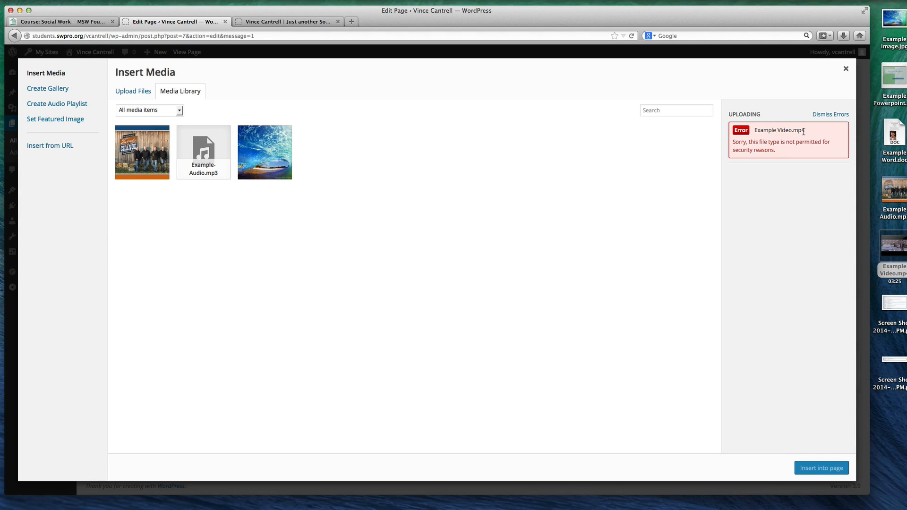
pyautogui.moveTo(804, 131); pyautogui.dragTo(792, 131)
pyautogui.moveTo(754, 142); pyautogui.dragTo(807, 153)
pyautogui.click(806, 153)
# Open youtube.com in a new browser tab and go to its sign-in page
pyautogui.press('super+t')
pyautogui.write('youtube.com')
pyautogui.press('Return')
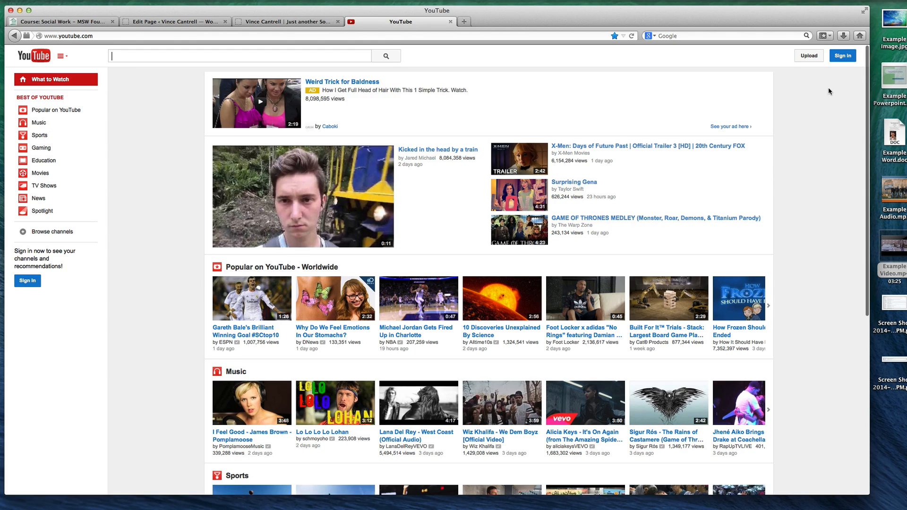
pyautogui.click(843, 56)
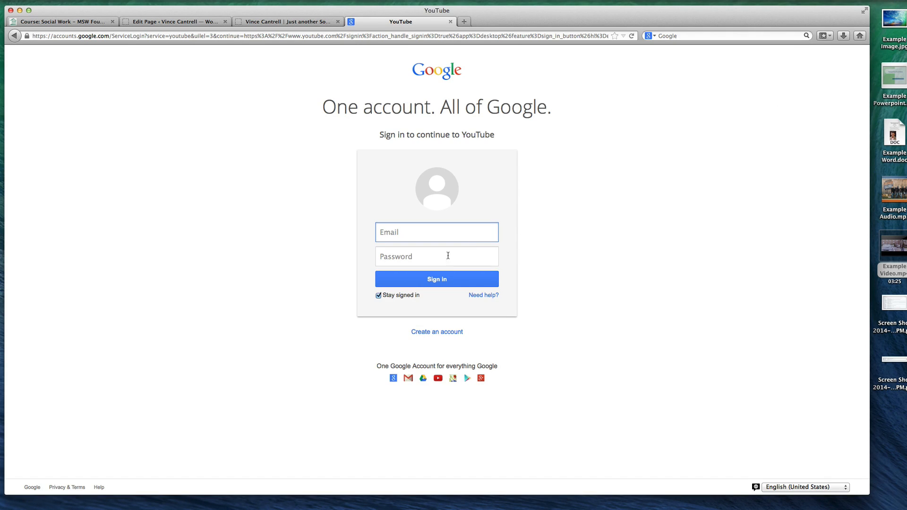
# Look over the Google account creation form and return to the sign-in page
pyautogui.click(438, 333)
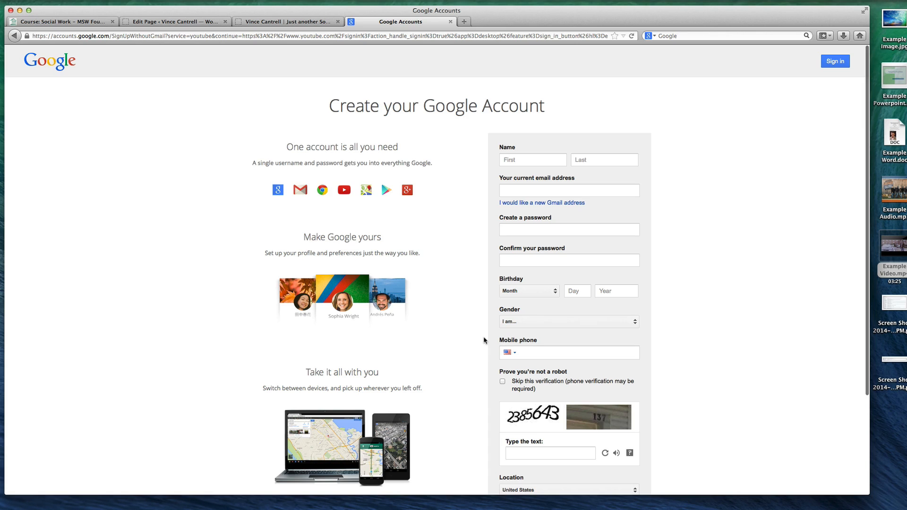
pyautogui.scroll(-5, 486, 338)
pyautogui.scroll(5, 483, 340)
pyautogui.press('super+Left')
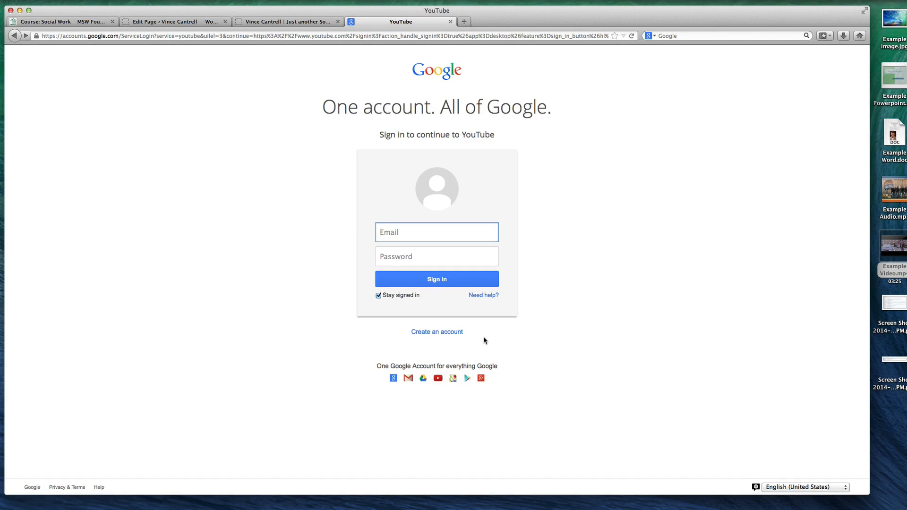
# Search the web for "how to upload to youtube" in a new tab and open YouTube Help's article on uploading videos
pyautogui.press('super+t')
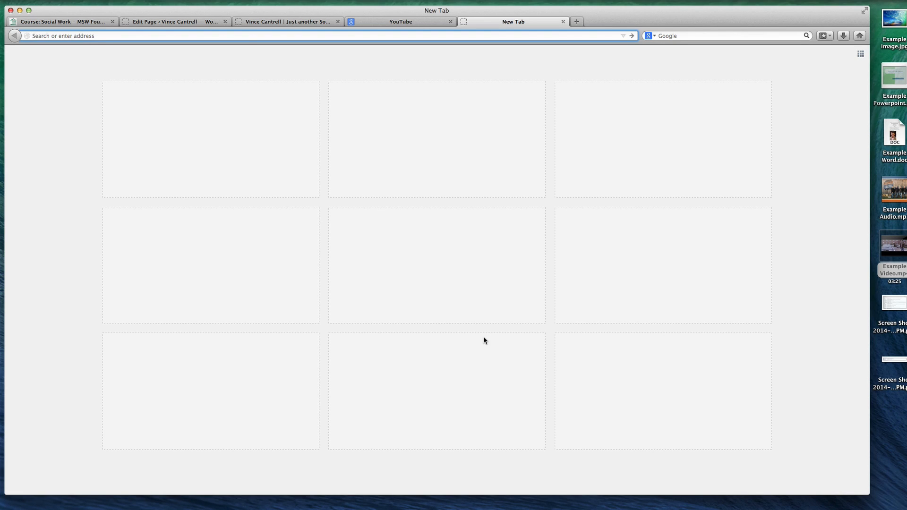
pyautogui.write('how to upload to youtube')
pyautogui.press('Return')
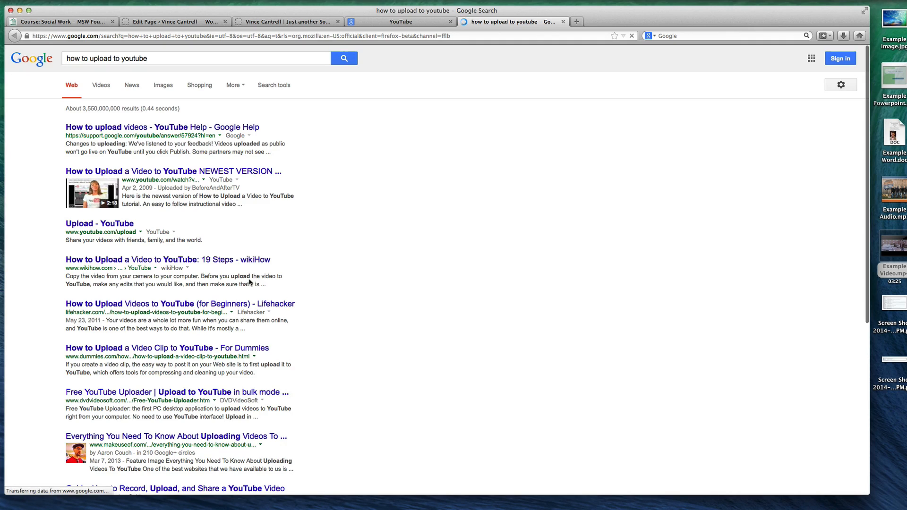
pyautogui.click(118, 127)
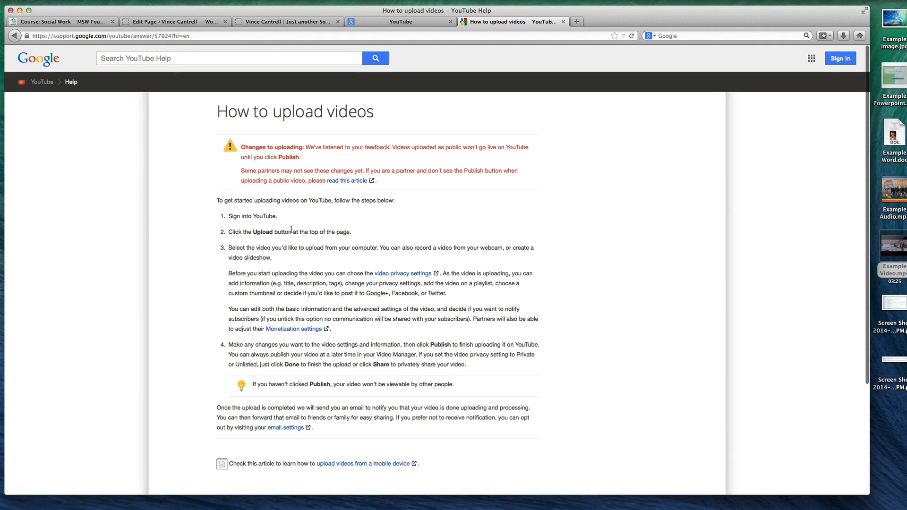
pyautogui.click(360, 24)
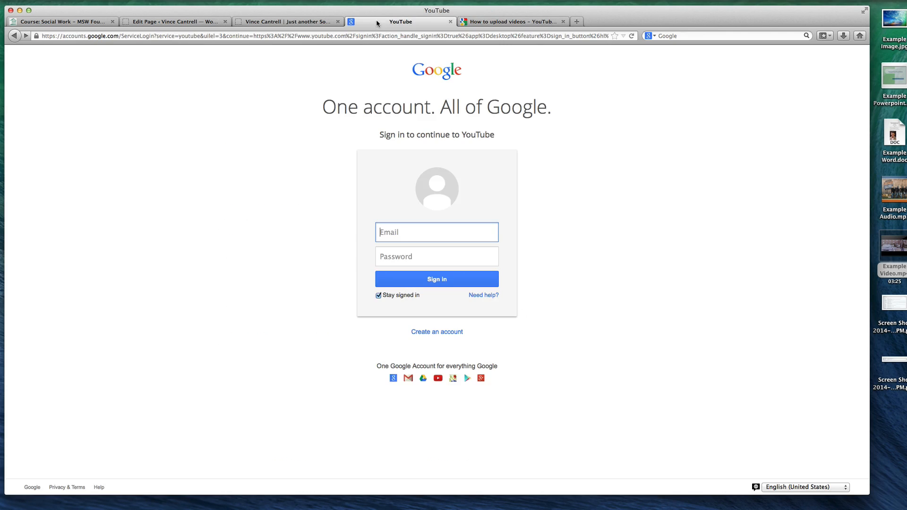
pyautogui.click(509, 24)
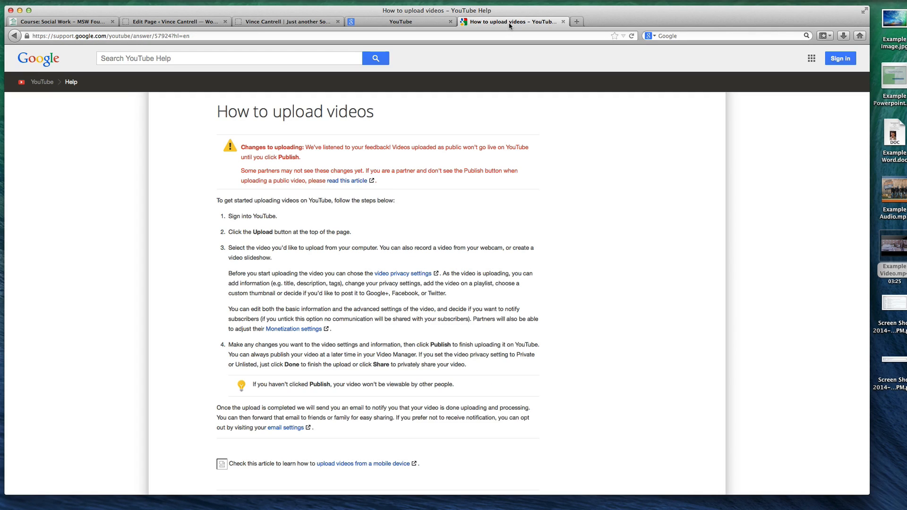
# Open youtube.com in a new browser tab
pyautogui.press('super+t')
pyautogui.write('youtube.com')
pyautogui.press('Return')
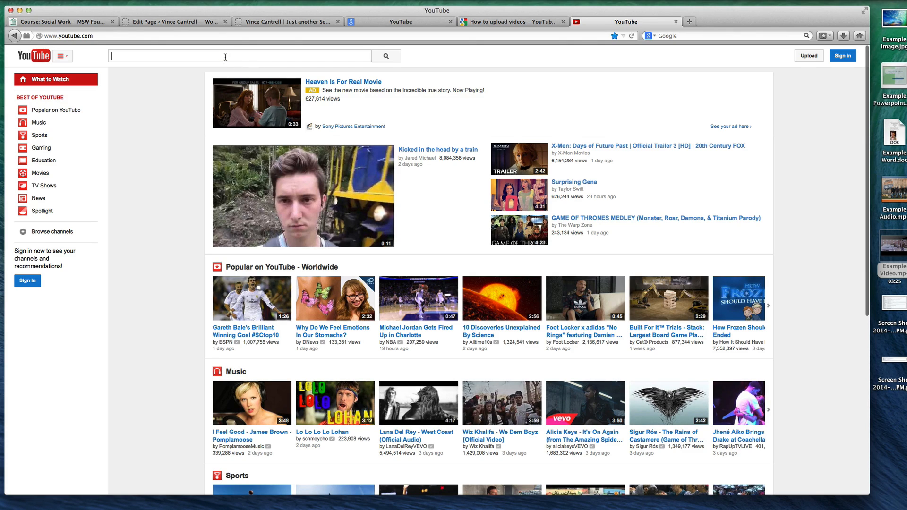
pyautogui.click(212, 53)
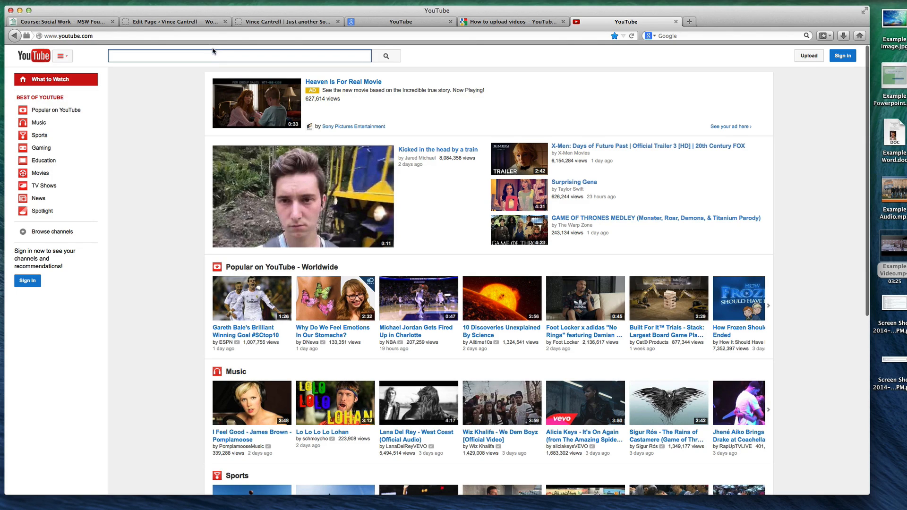
pyautogui.click(206, 36)
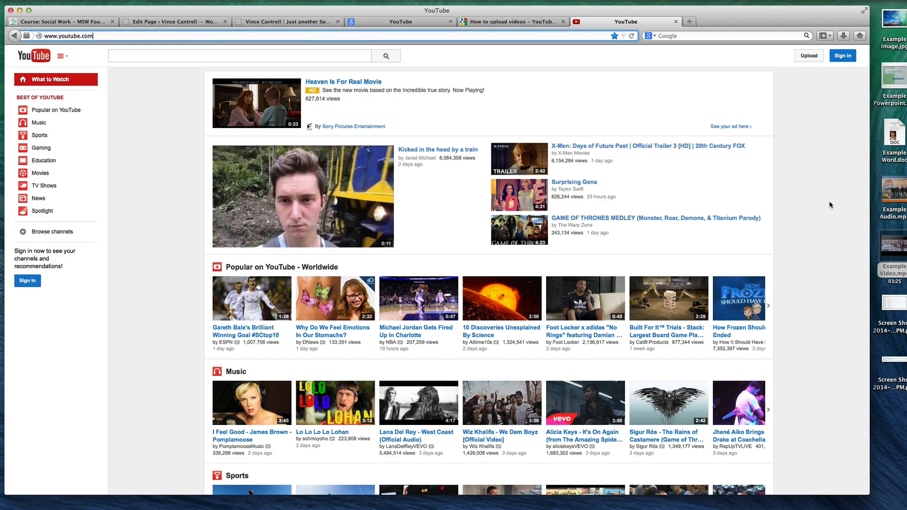
# Preview Example Video.mp4 from the desktop and close the preview
pyautogui.click(885, 234)
pyautogui.press('space')
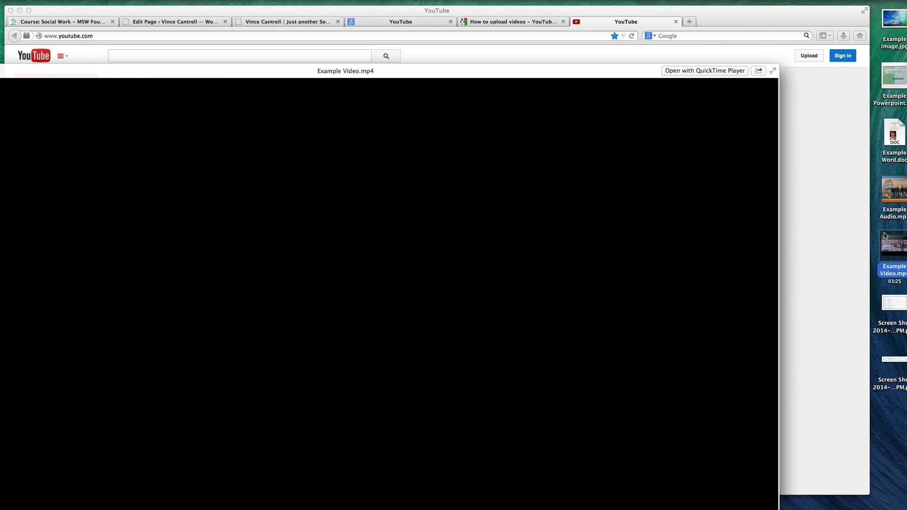
pyautogui.press('space')
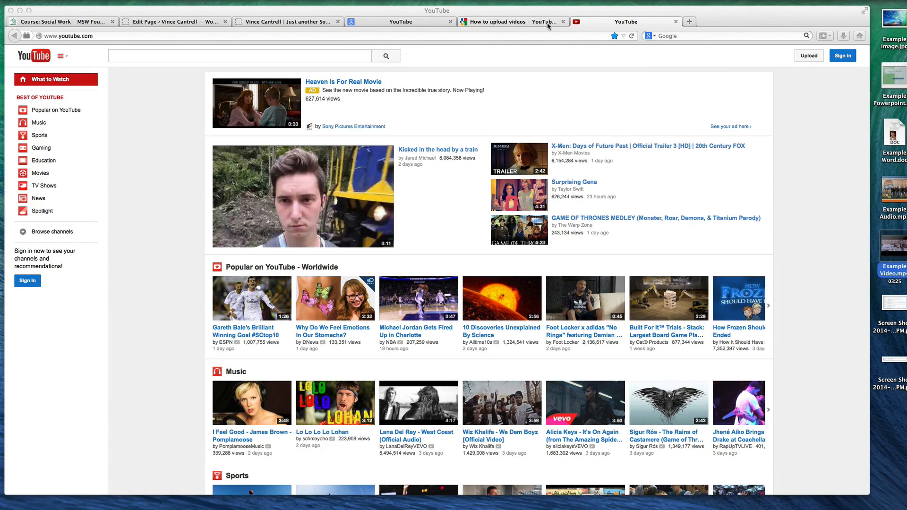
# Go to youtube.com/user/Studio4109, open the video "Wake Me Up When Class Is Over" and pause it
pyautogui.click(354, 36)
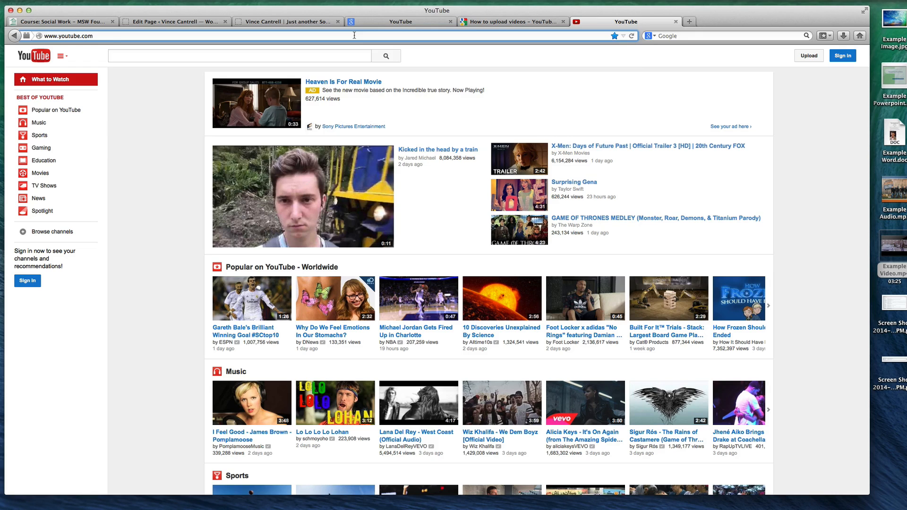
pyautogui.write('/user/Studio4109')
pyautogui.press('Return')
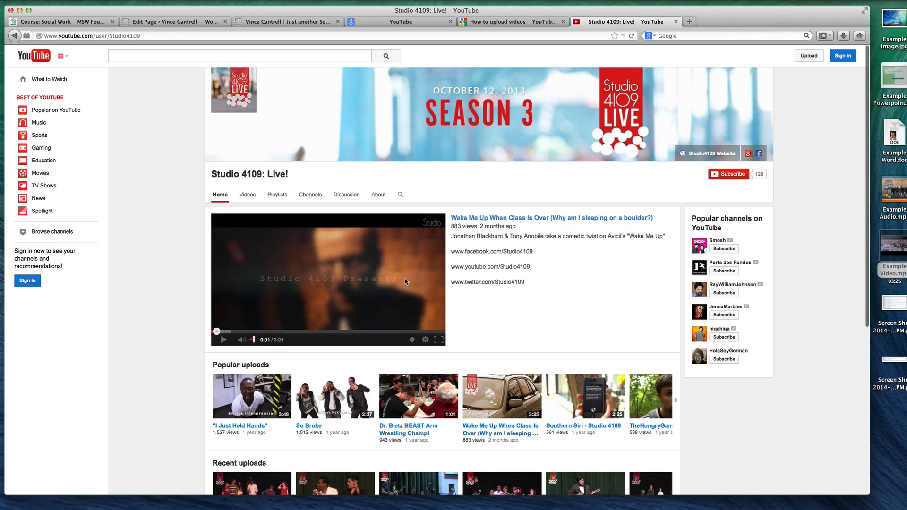
pyautogui.click(504, 219)
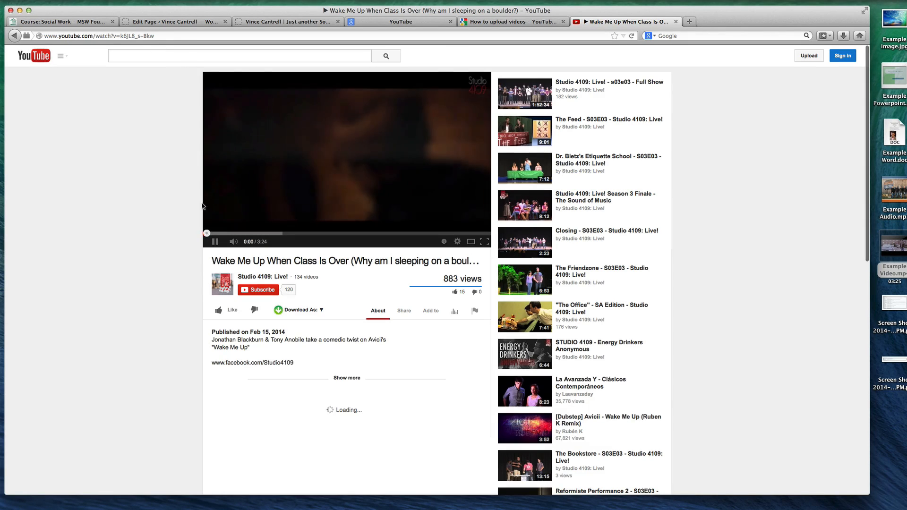
pyautogui.click(214, 241)
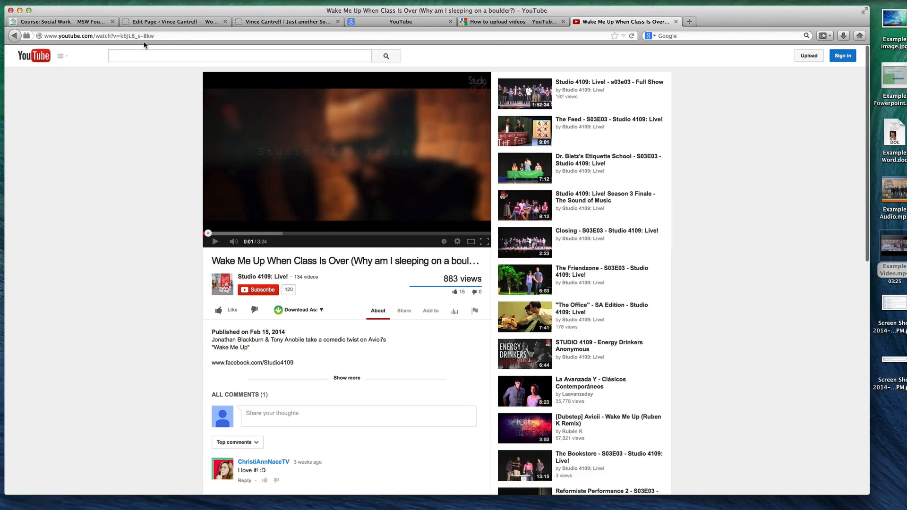
# Copy the web address of the paused YouTube video
pyautogui.click(170, 36)
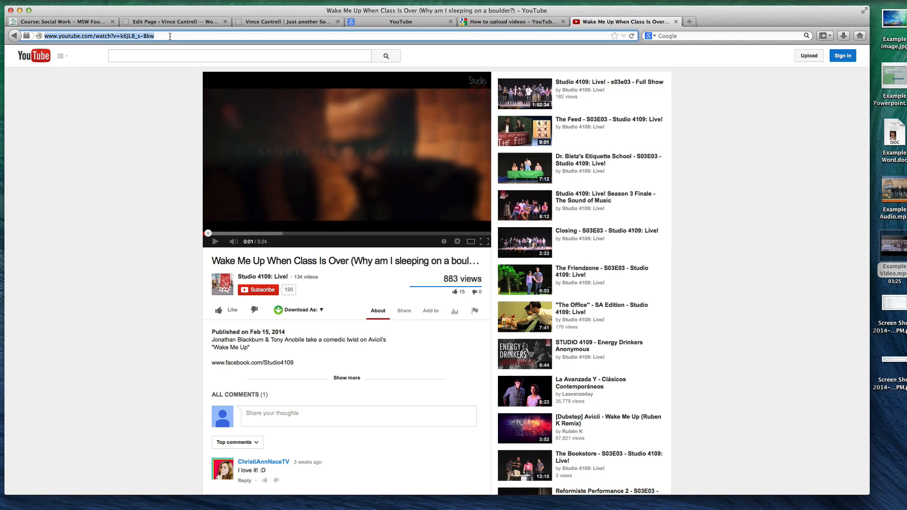
pyautogui.rightClick(165, 36)
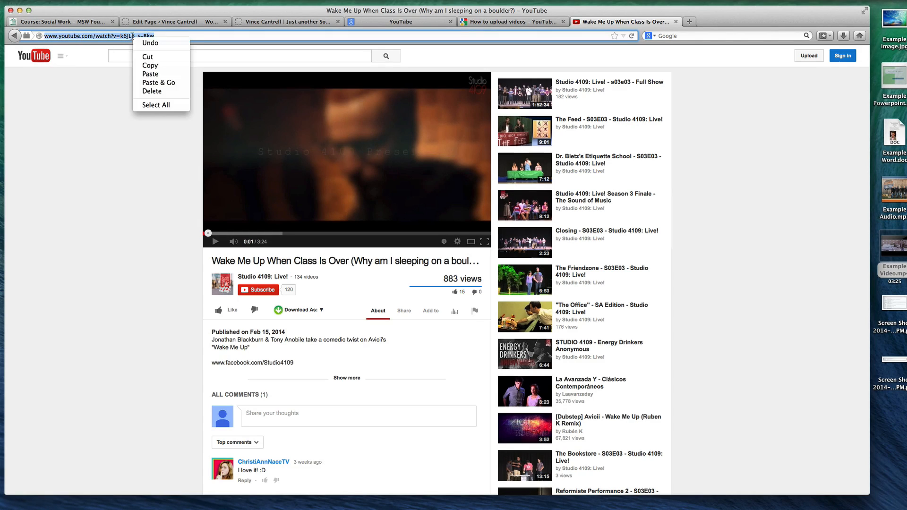
pyautogui.click(149, 65)
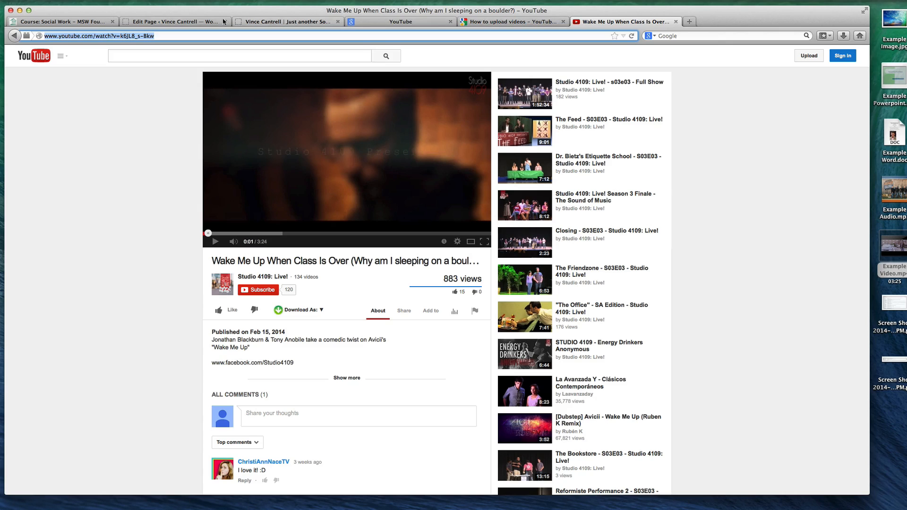
# Paste the copied YouTube address below the audio player on the Welcome page, leaving media insertion, and update the page
pyautogui.click(179, 22)
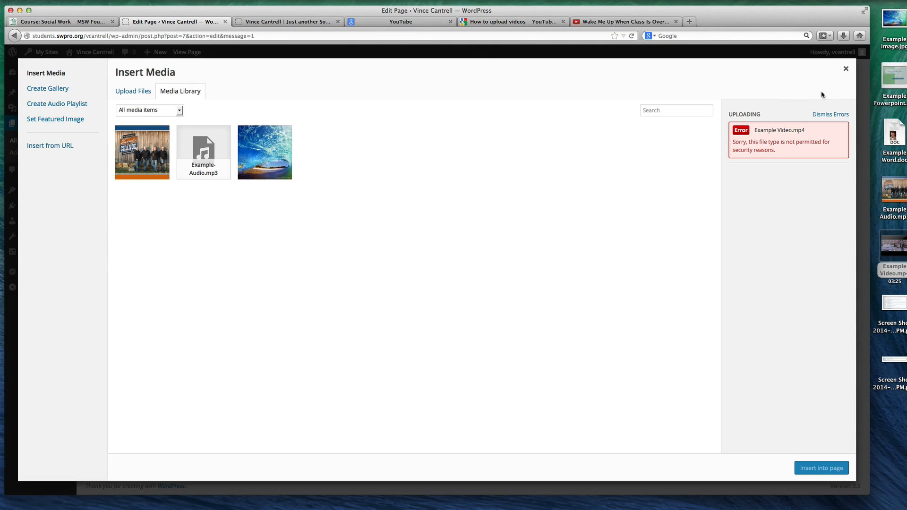
pyautogui.click(845, 71)
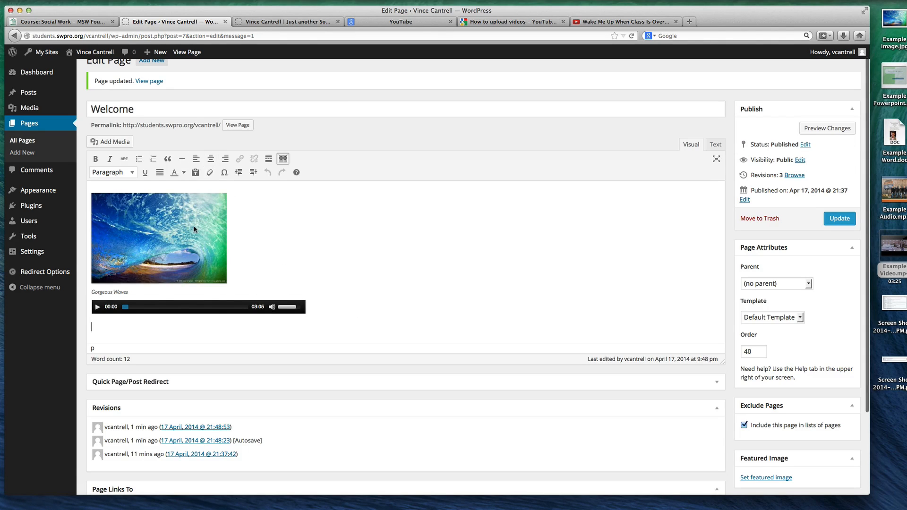
pyautogui.press('super+v')
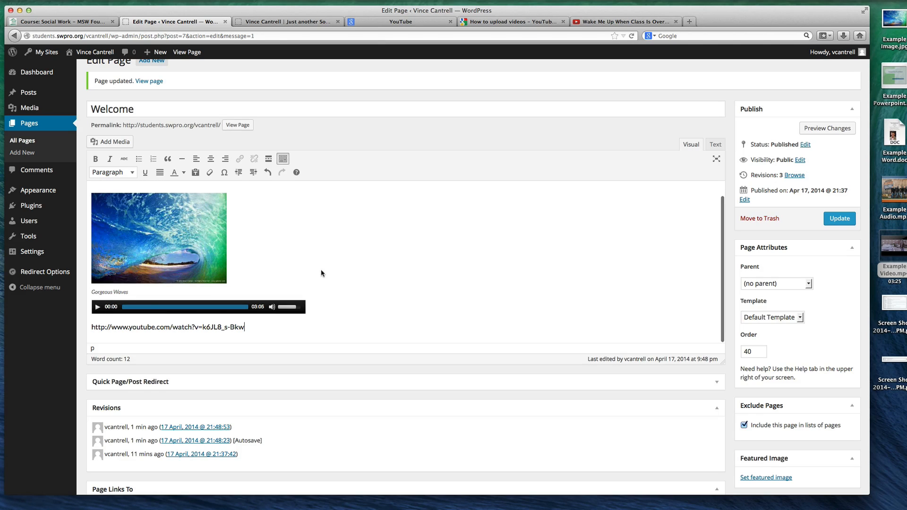
pyautogui.click(838, 219)
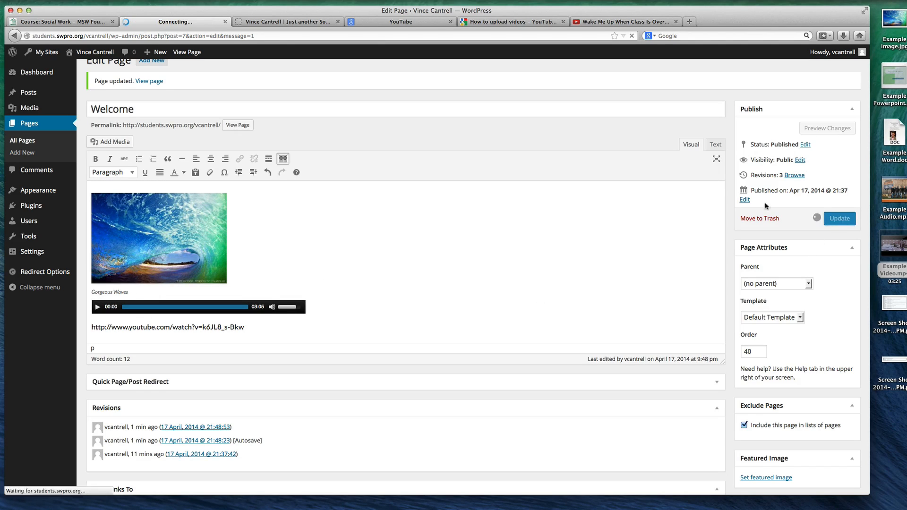
# Check the embedded video on the live Welcome page, play it briefly and compare it with the address in the page editor
pyautogui.click(286, 22)
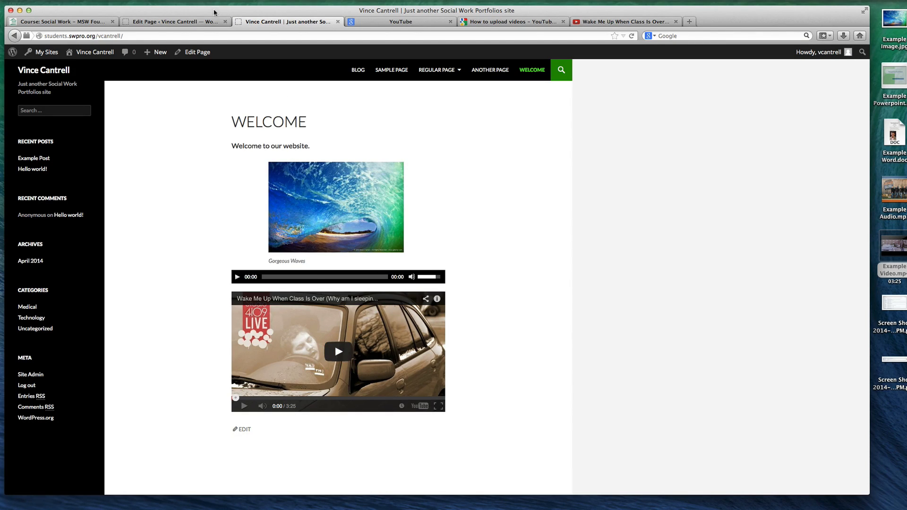
pyautogui.click(191, 21)
pyautogui.scroll(-2, 189, 325)
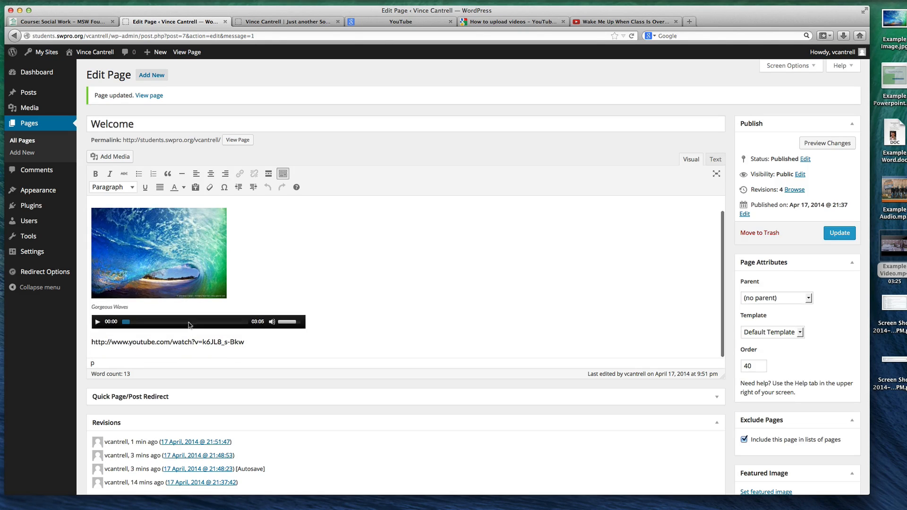
pyautogui.click(256, 20)
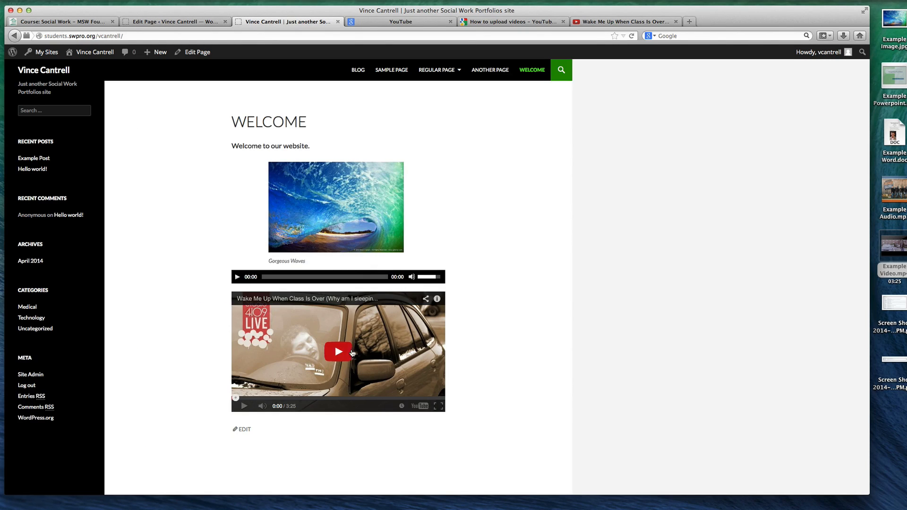
pyautogui.click(337, 354)
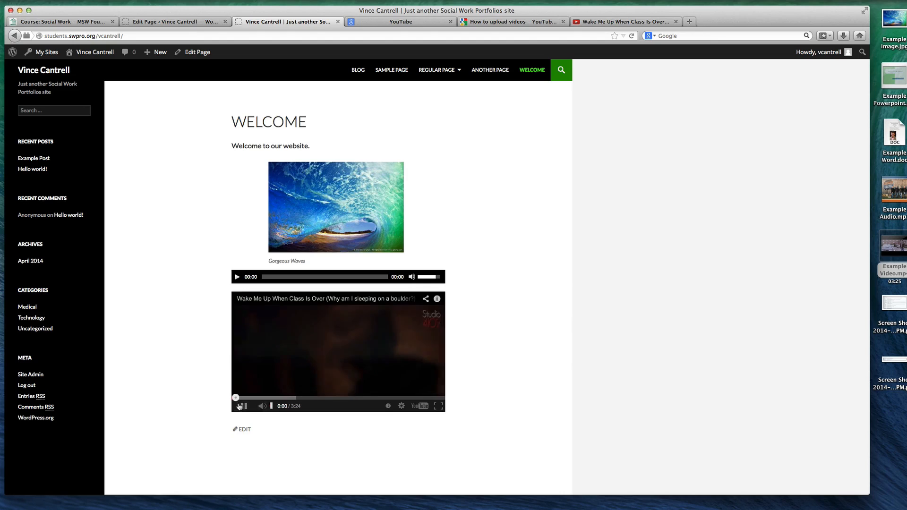
pyautogui.click(241, 407)
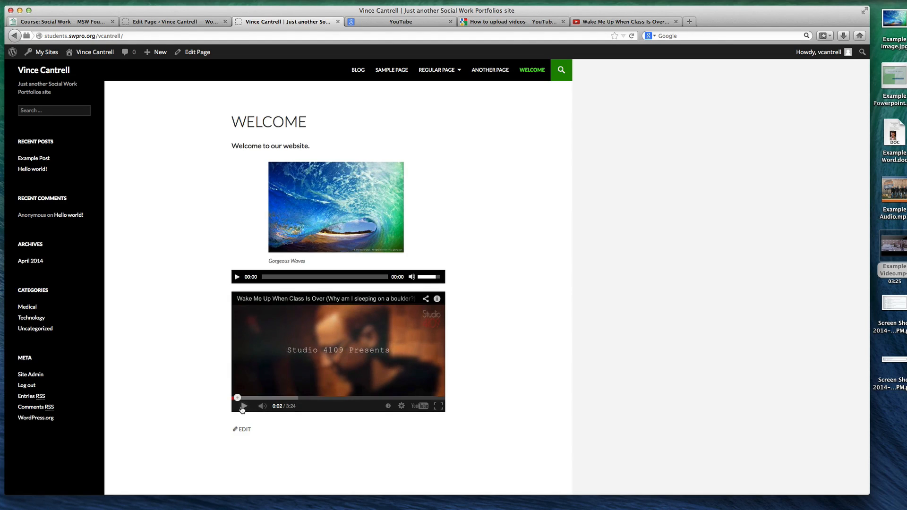
pyautogui.click(191, 22)
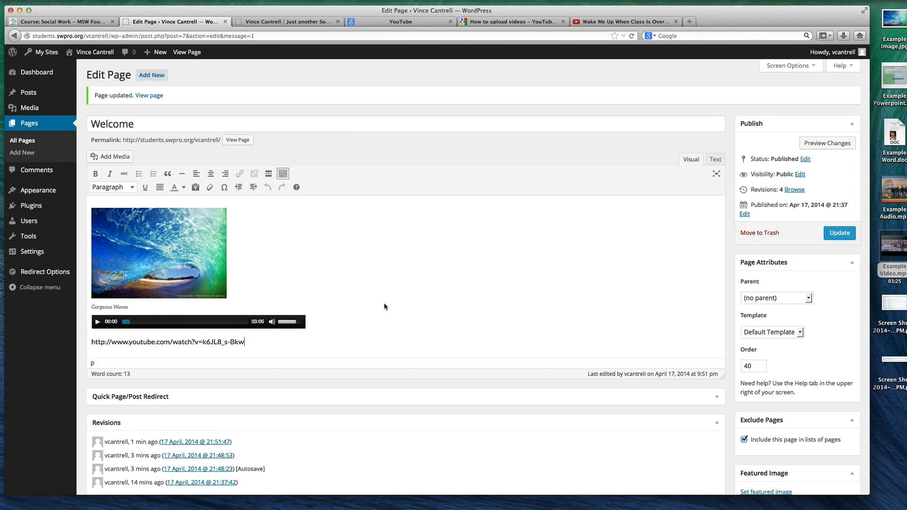
pyautogui.click(282, 20)
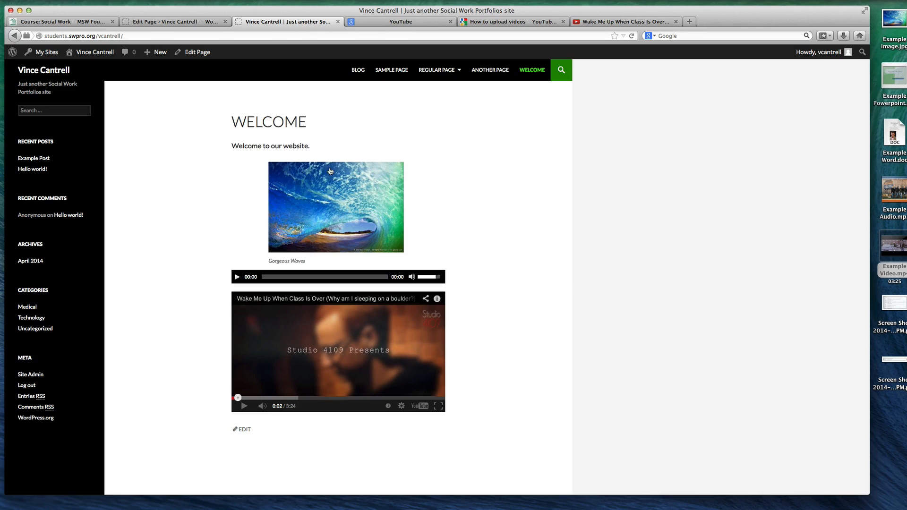
# Add a new line below the YouTube address on the Welcome page and preview Example Word.doc from the desktop
pyautogui.click(191, 22)
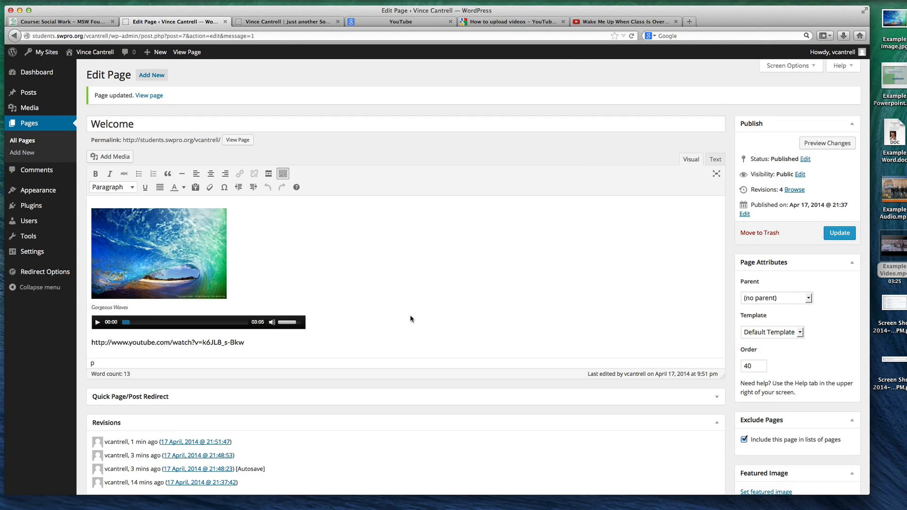
pyautogui.press('Return')
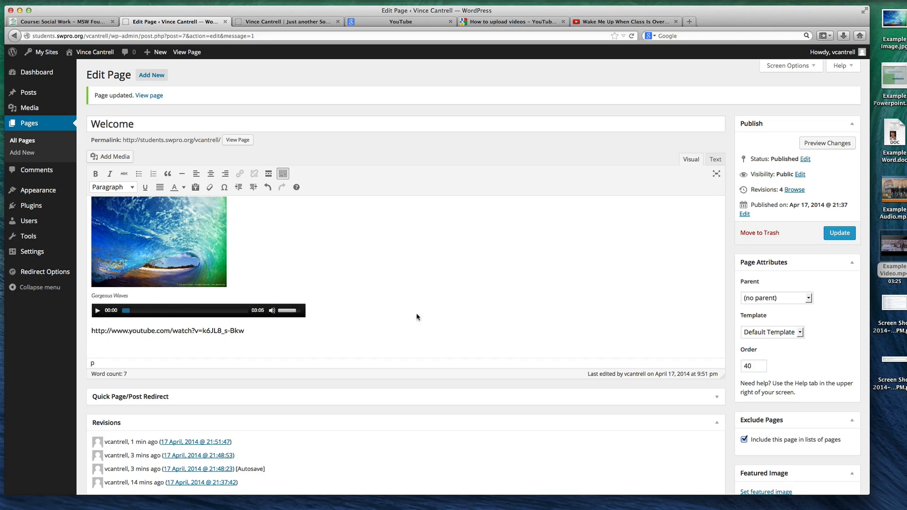
pyautogui.click(897, 132)
pyautogui.press('space')
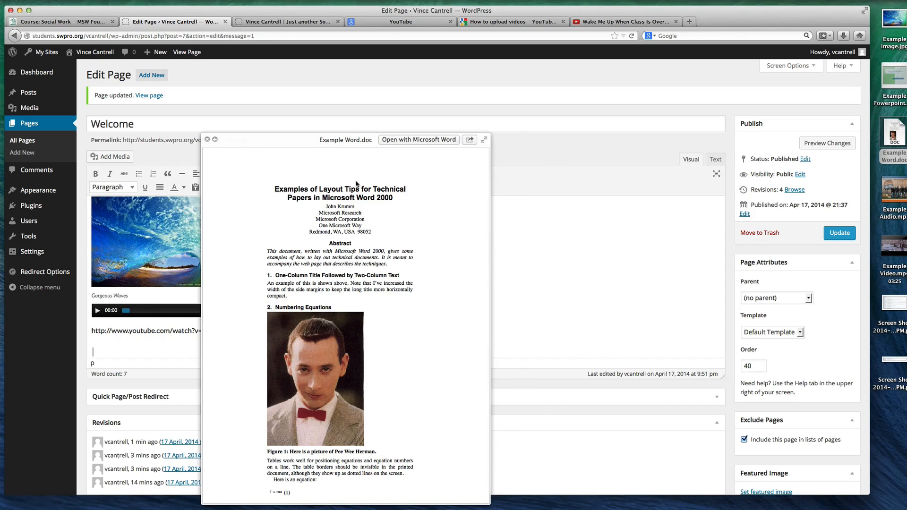
pyautogui.press('space')
# Upload Example Word.doc, insert it below the YouTube address as a link to the Media File, and update the page
pyautogui.moveTo(894, 135); pyautogui.dragTo(173, 336)
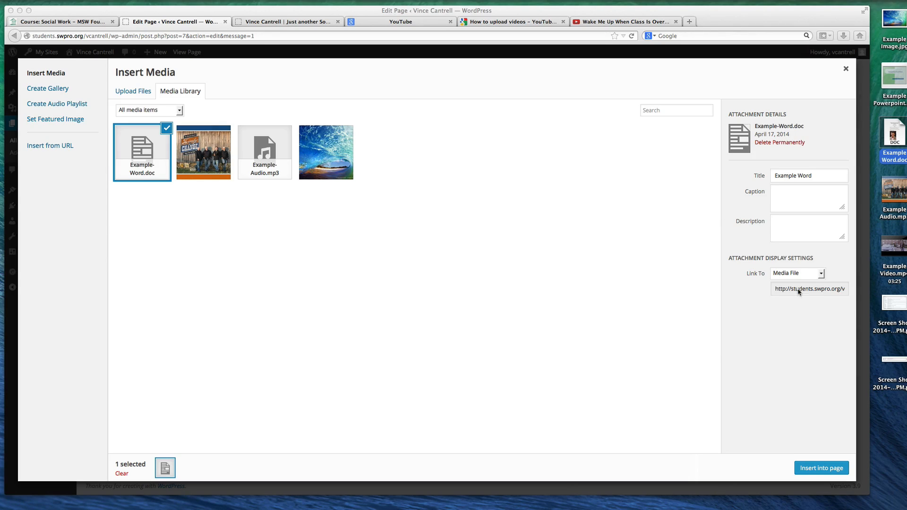
pyautogui.click(800, 276)
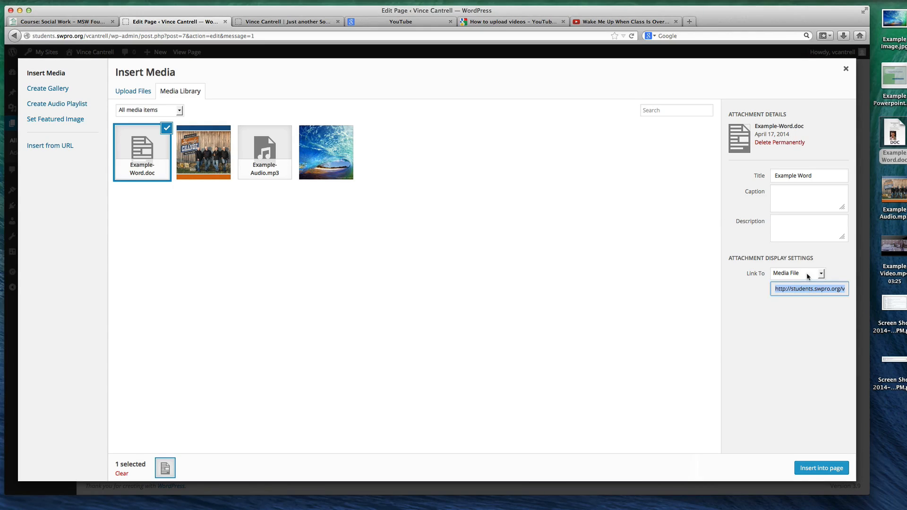
pyautogui.click(808, 277)
pyautogui.click(792, 284)
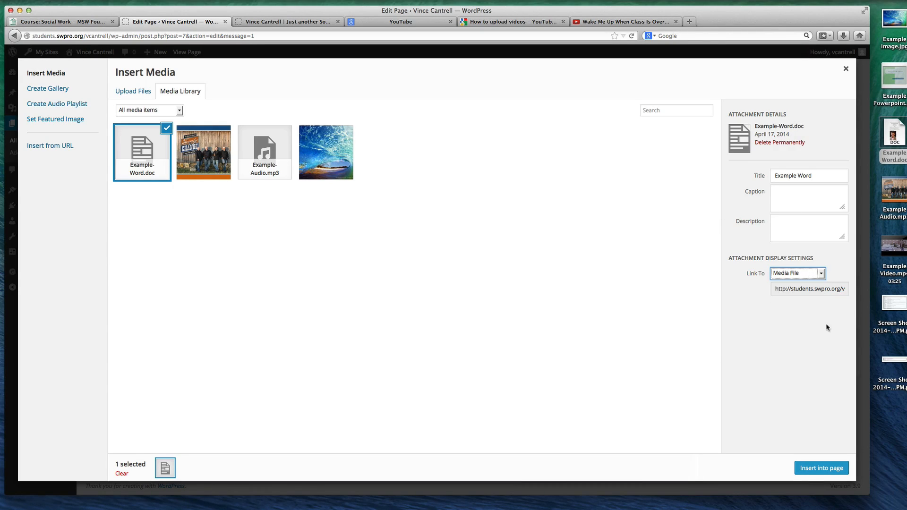
pyautogui.click(821, 467)
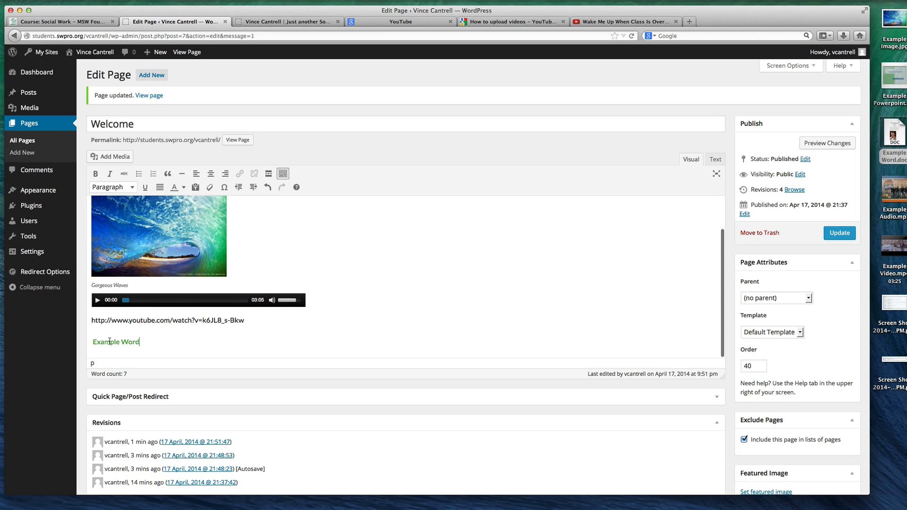
pyautogui.click(827, 233)
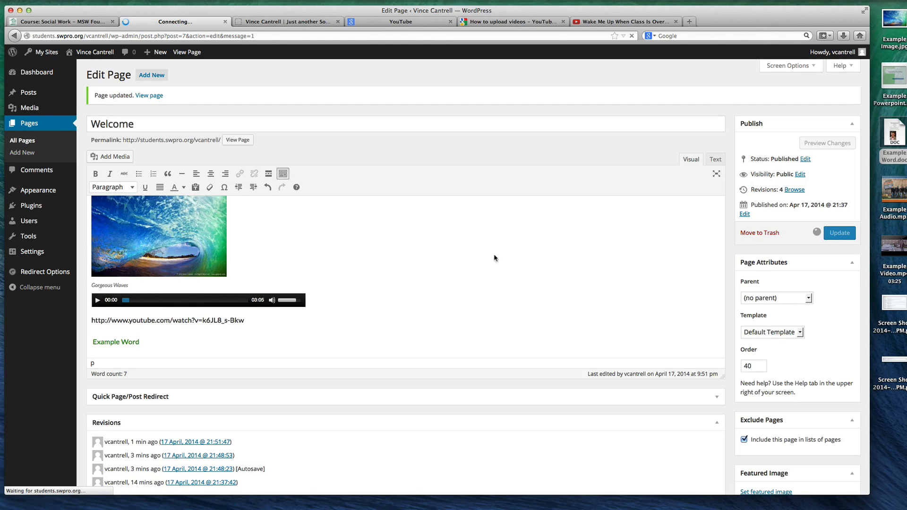
# Test the Example Word link on the live Welcome page and cancel the file download
pyautogui.click(270, 22)
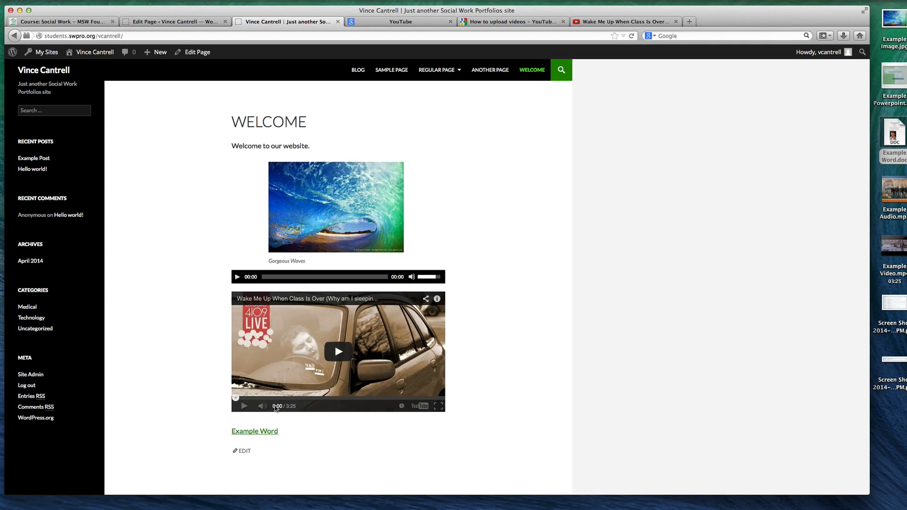
pyautogui.click(250, 433)
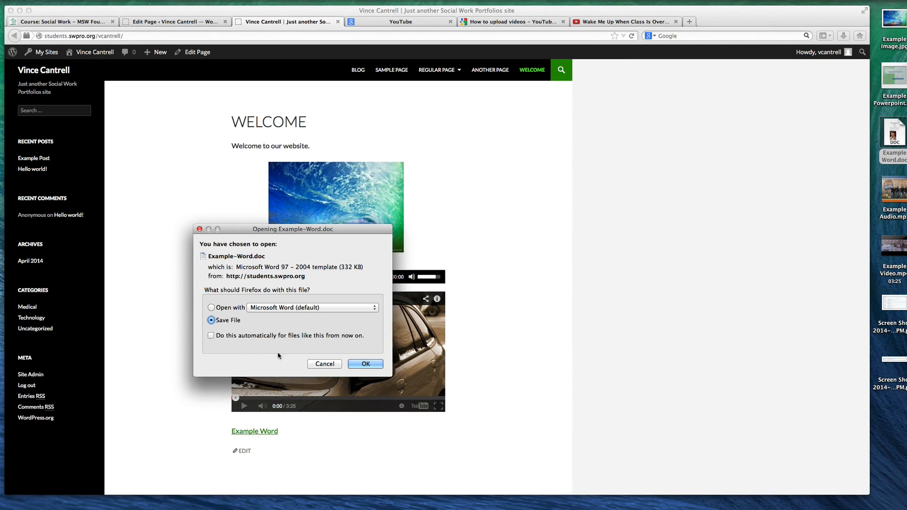
pyautogui.click(321, 364)
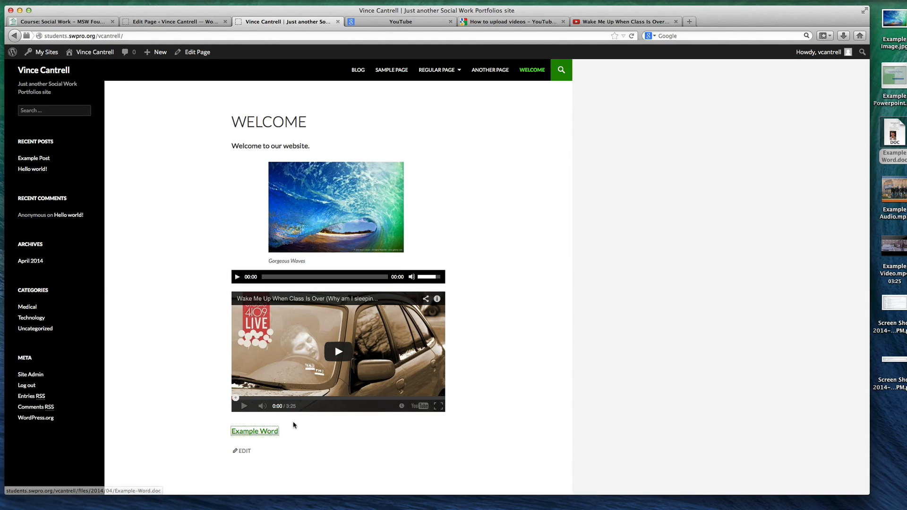
pyautogui.click(275, 431)
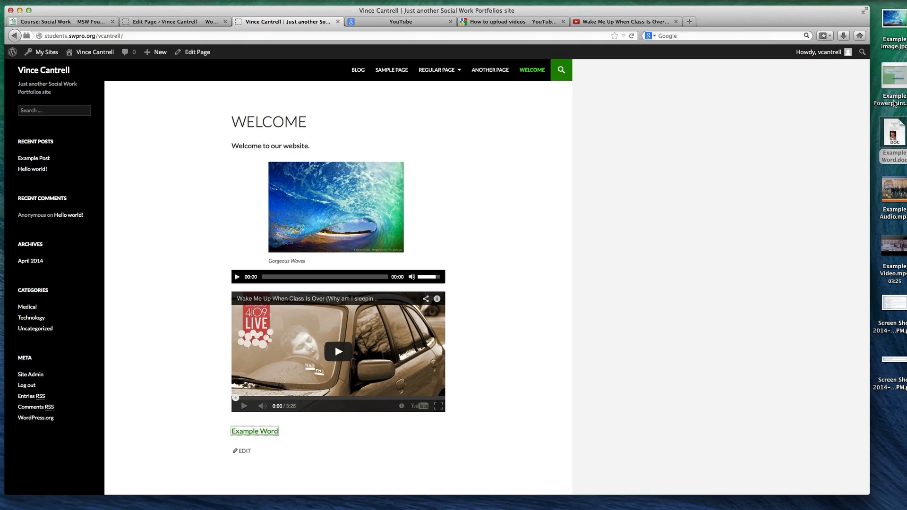
# Open Example Word.doc from the desktop in Word and save a copy to the desktop in PDF format
pyautogui.moveTo(889, 134)
pyautogui.click(894, 129)
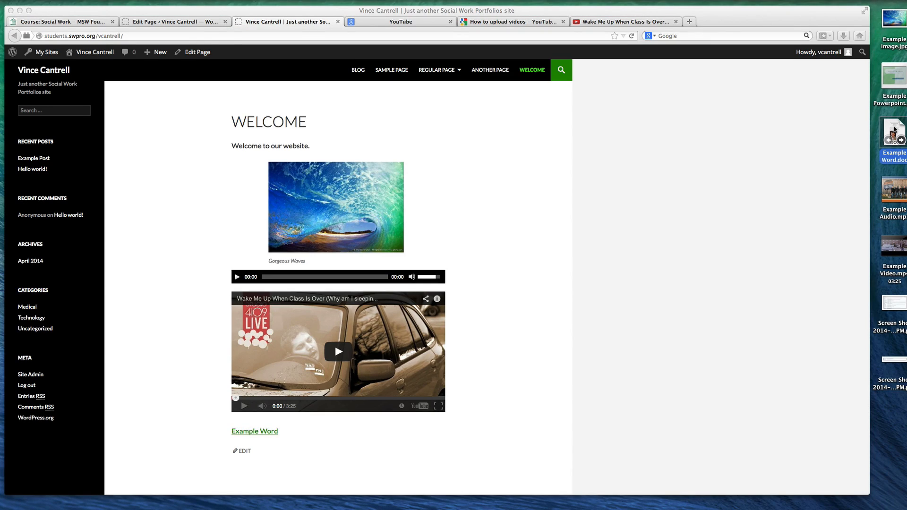
pyautogui.press('super+Tab')
pyautogui.press('super+Tab')
pyautogui.press('super+Tab')
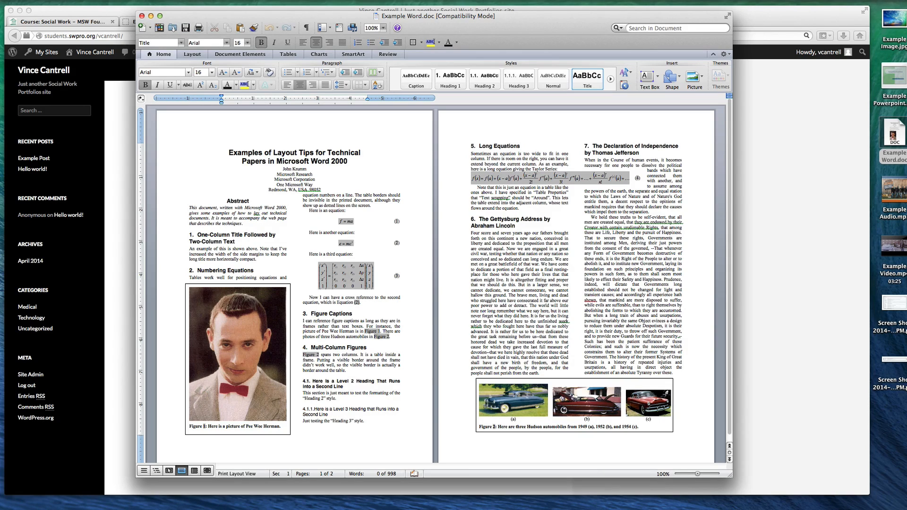
pyautogui.press('super+shift+s')
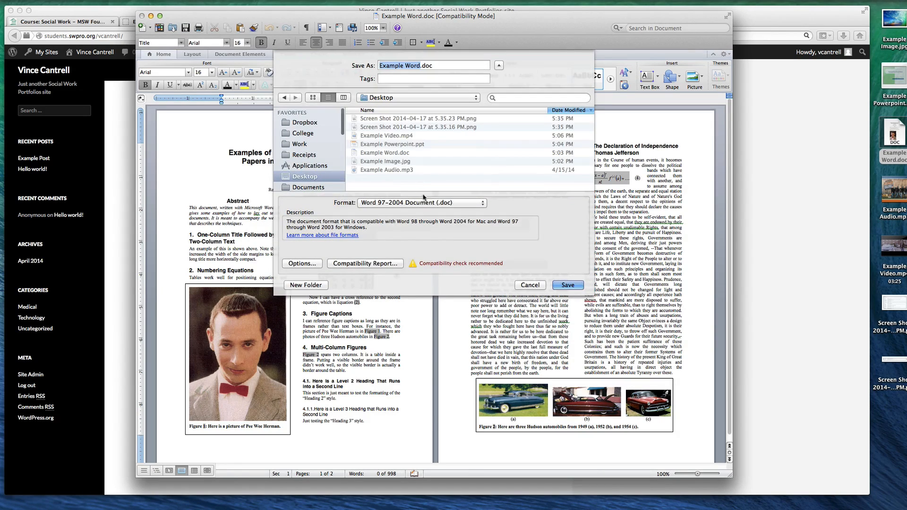
pyautogui.click(424, 201)
pyautogui.click(410, 251)
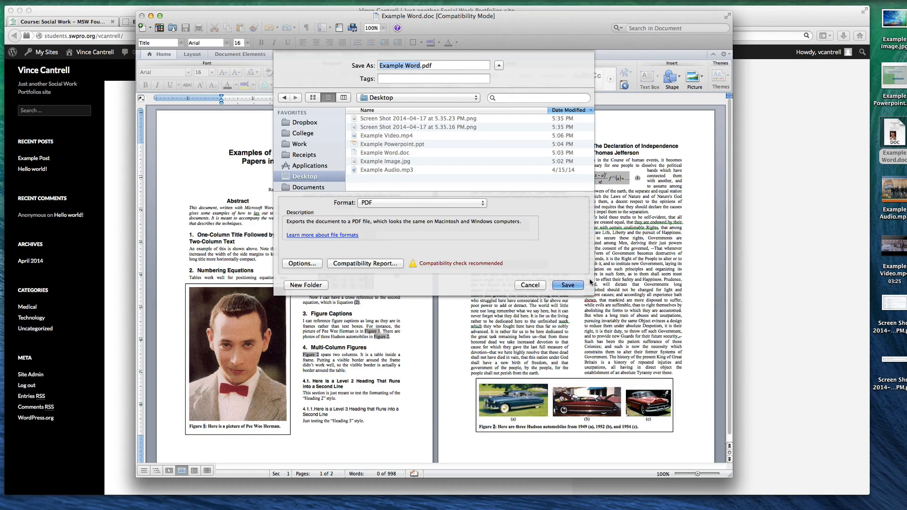
pyautogui.click(568, 285)
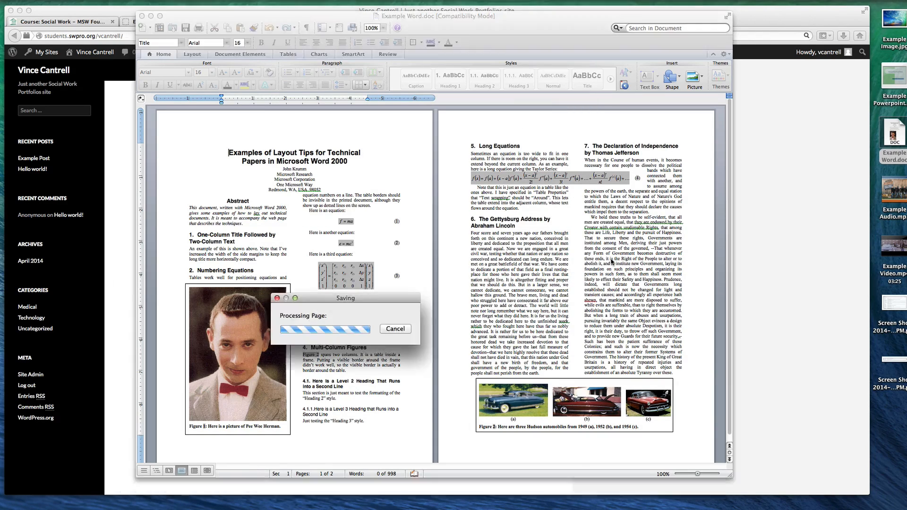
# Preview Example Word.pdf from the desktop and close the Word document
pyautogui.click(895, 301)
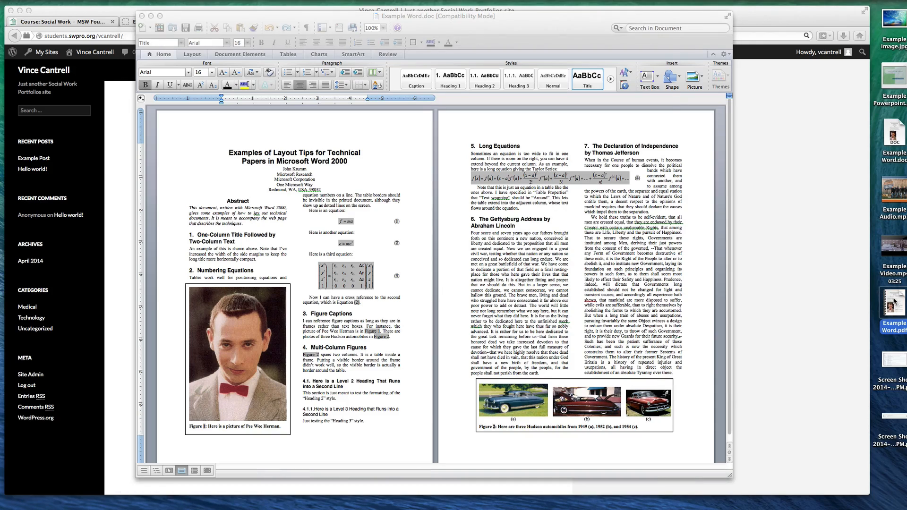
pyautogui.press('space')
pyautogui.press('space')
pyautogui.click(142, 16)
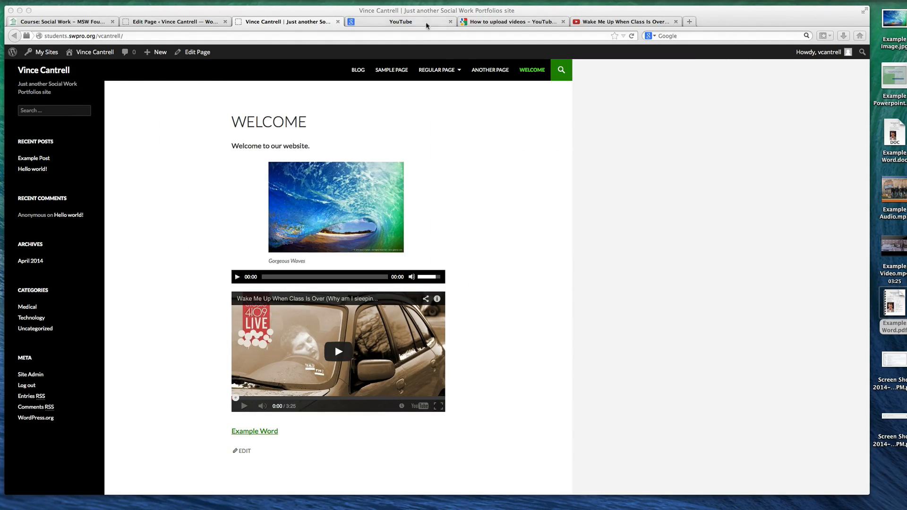
# Upload Example Word.pdf to the Welcome page in the page editor and insert it as a link to the Media File
pyautogui.click(156, 22)
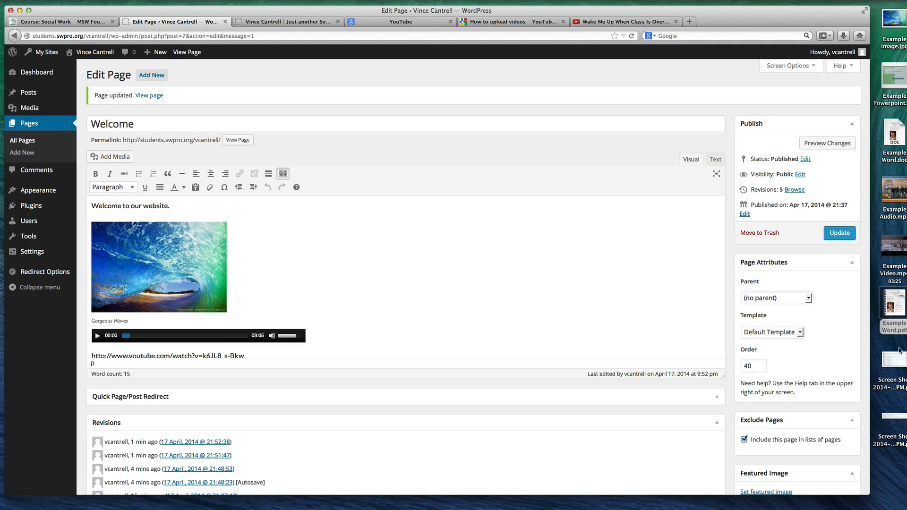
pyautogui.moveTo(893, 307); pyautogui.dragTo(424, 305)
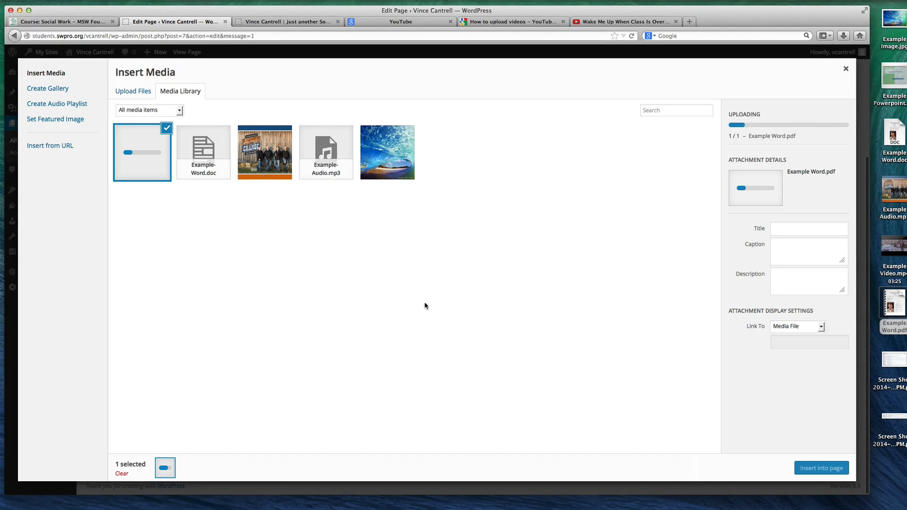
pyautogui.click(835, 467)
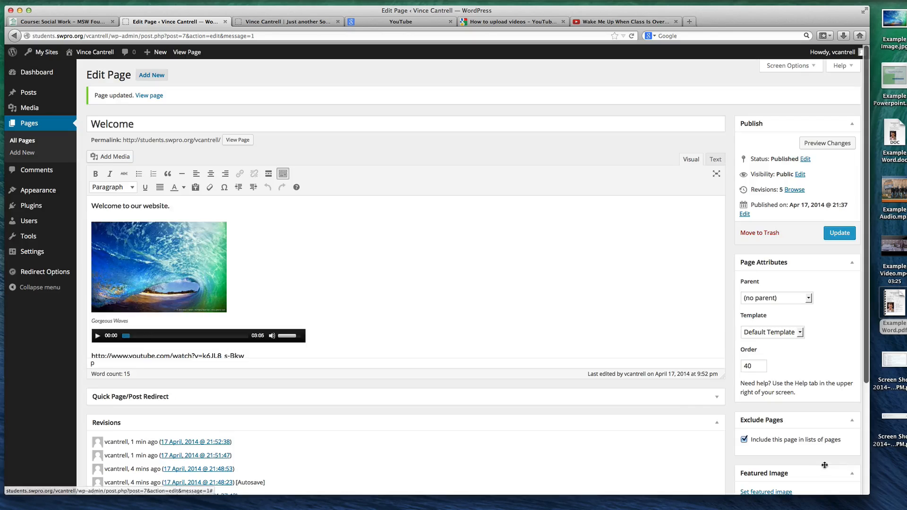
pyautogui.scroll(2, 356, 282)
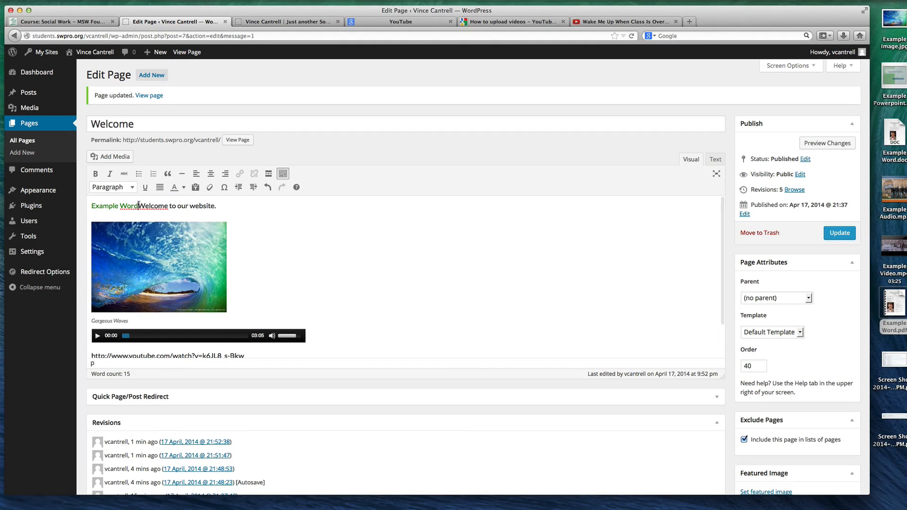
# Move the new PDF link from before the welcome text to its own line below the existing Example Word link
pyautogui.moveTo(139, 206); pyautogui.dragTo(91, 206)
pyautogui.press('super+c')
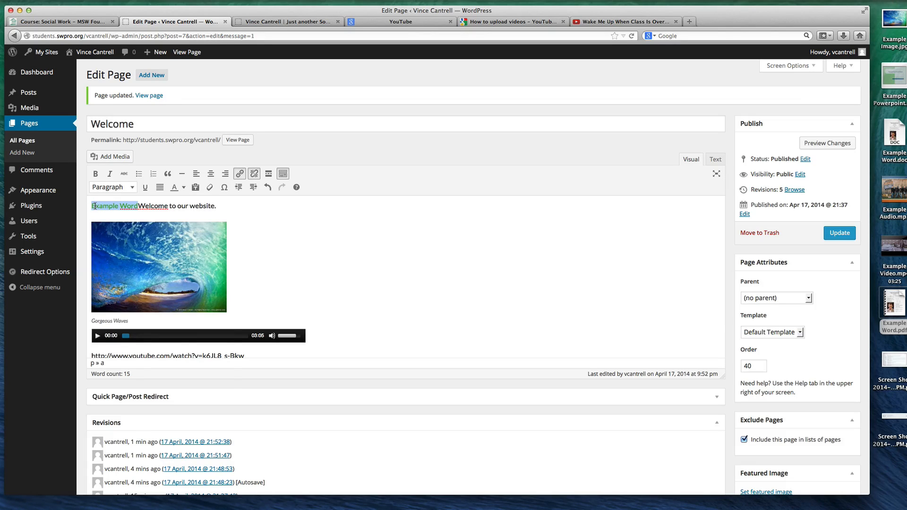
pyautogui.rightClick(103, 208)
pyautogui.click(135, 285)
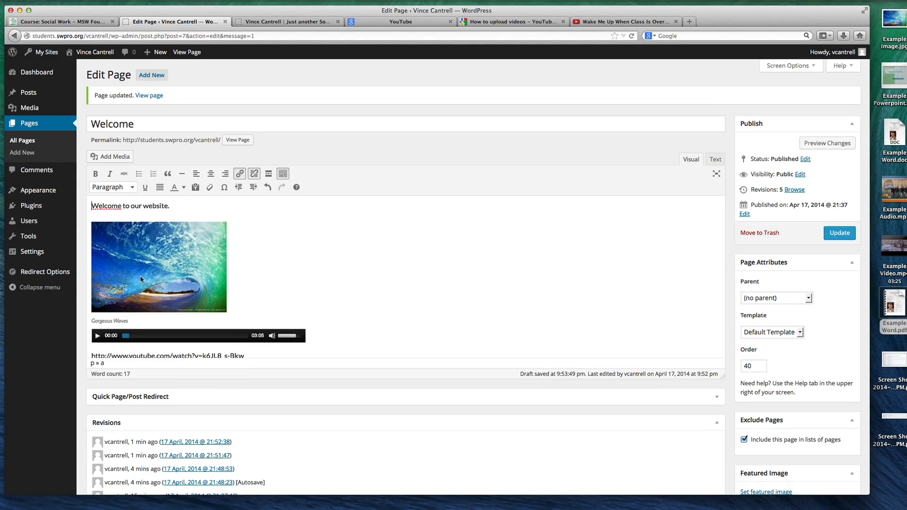
pyautogui.scroll(-2, 231, 245)
pyautogui.click(206, 327)
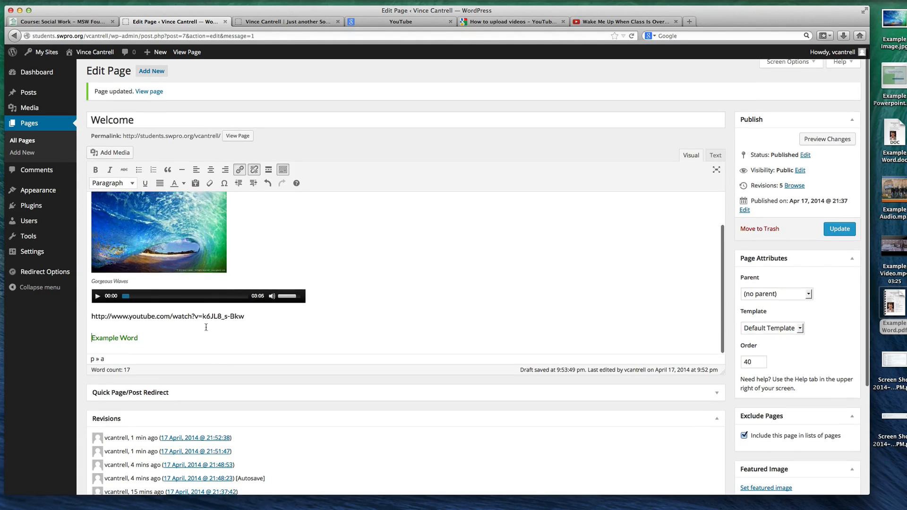
pyautogui.click(178, 337)
pyautogui.press('Return')
pyautogui.press('Return')
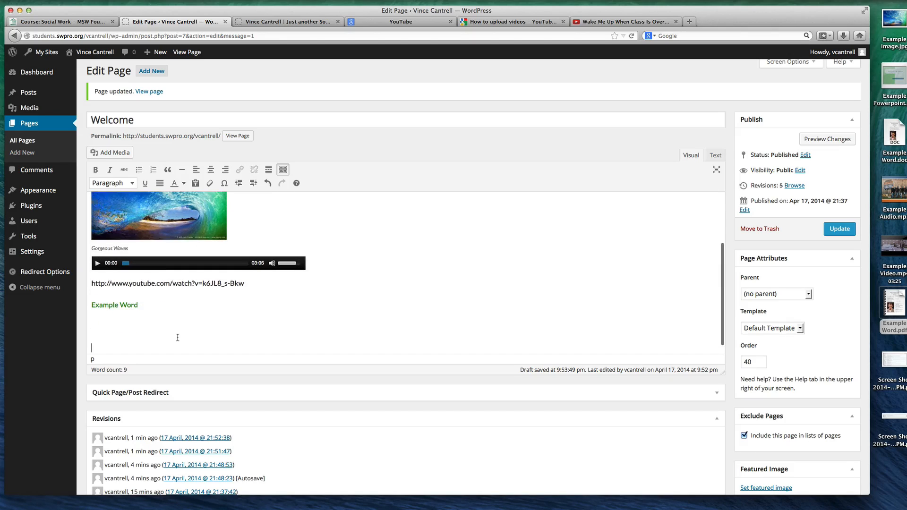
pyautogui.rightClick(103, 326)
pyautogui.click(121, 359)
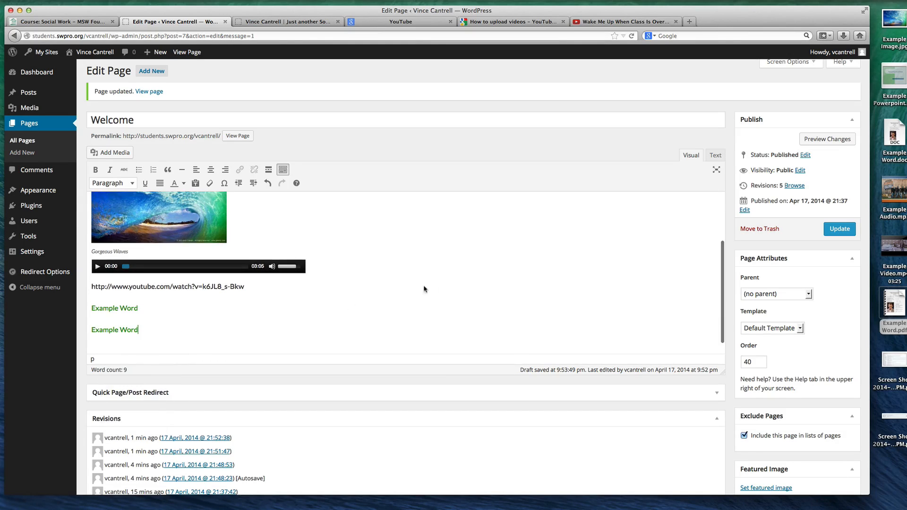
# Change the lower link's text to "Example PDF File (Click To Download)"
pyautogui.click(124, 329)
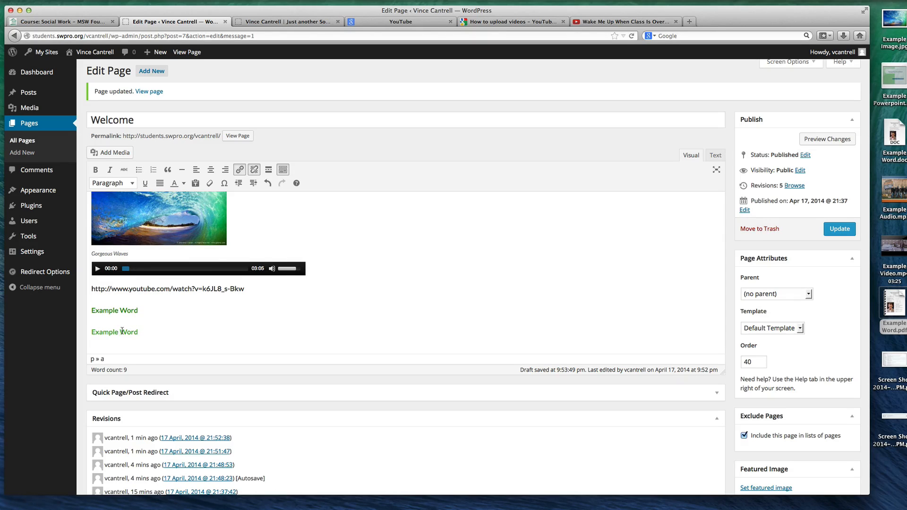
pyautogui.write('PDF File (Click To Download')
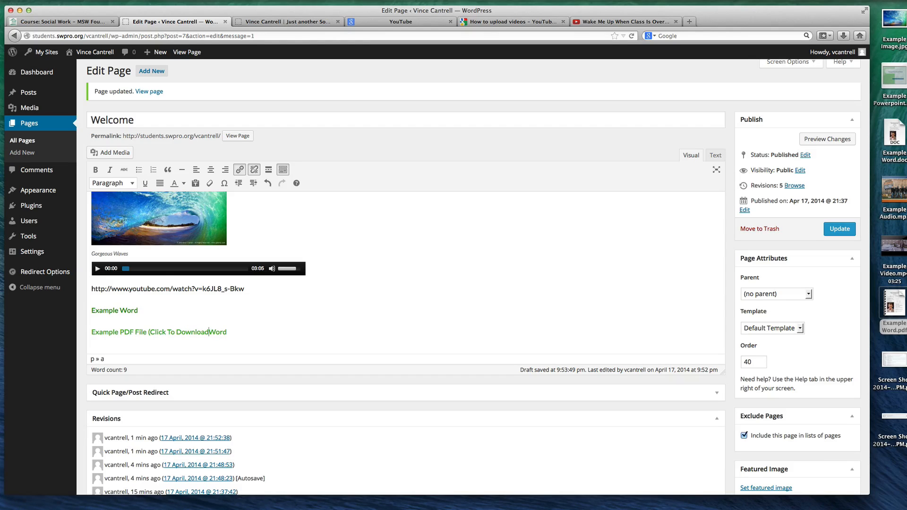
pyautogui.write(')')
pyautogui.press('Delete')
pyautogui.press('Delete')
pyautogui.press('Delete')
# Try adding test text at the end of the Example Word link and remove it again
pyautogui.write('dsf\\')
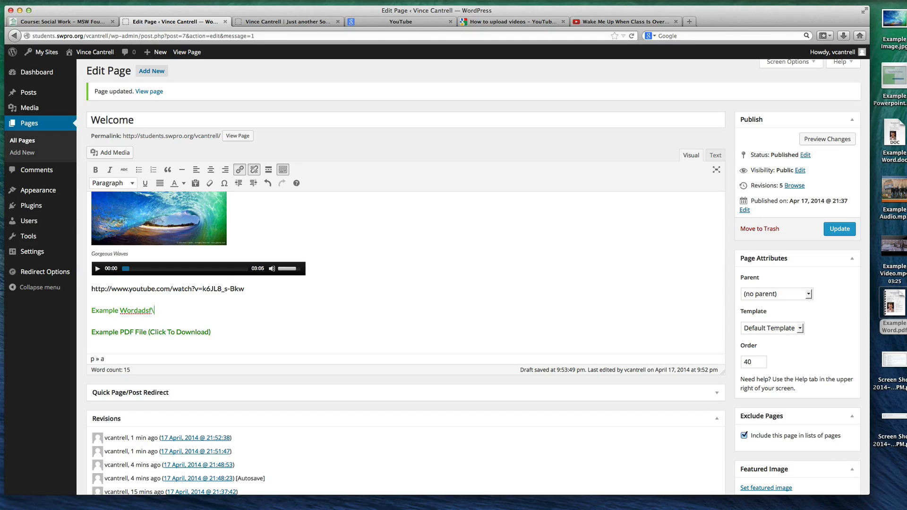
pyautogui.press('BackSpace')
pyautogui.press('BackSpace')
pyautogui.click(170, 309)
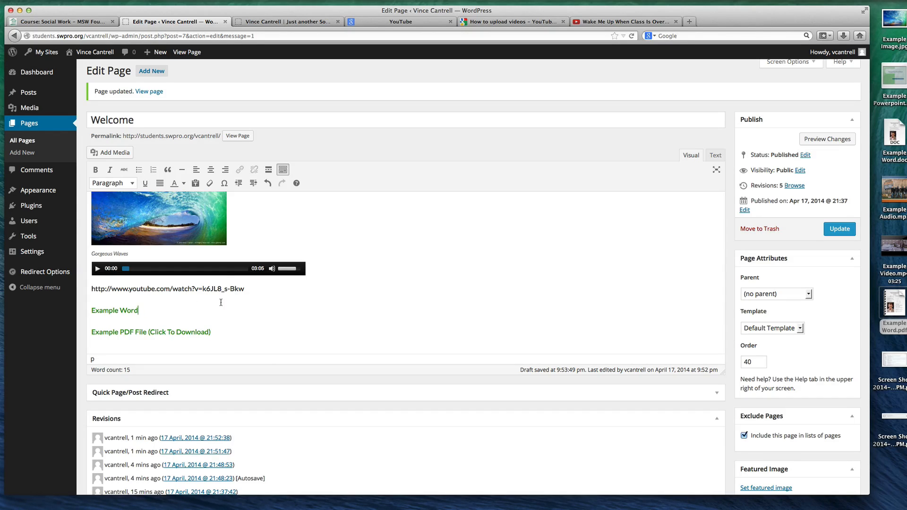
pyautogui.write('asdfasdf')
pyautogui.click(121, 310)
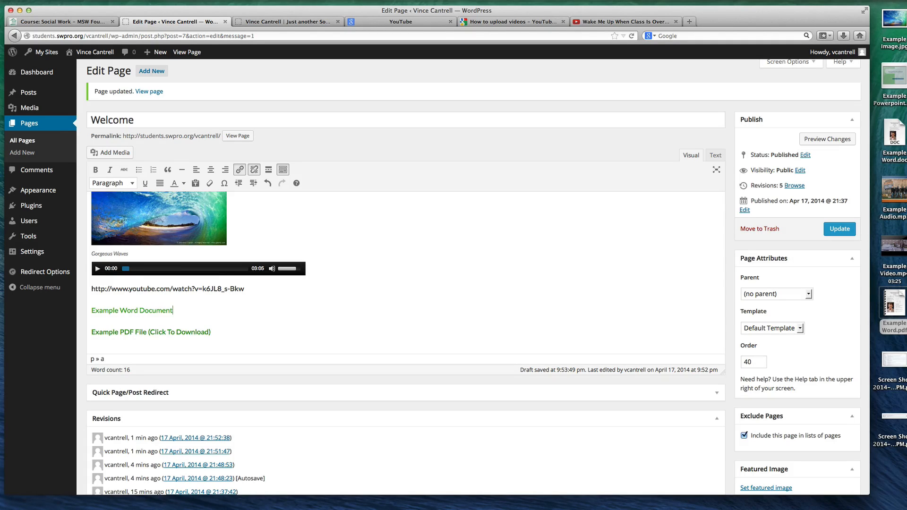
# Update the Welcome page in the page editor and reload the live site
pyautogui.click(196, 309)
pyautogui.click(138, 310)
pyautogui.click(839, 228)
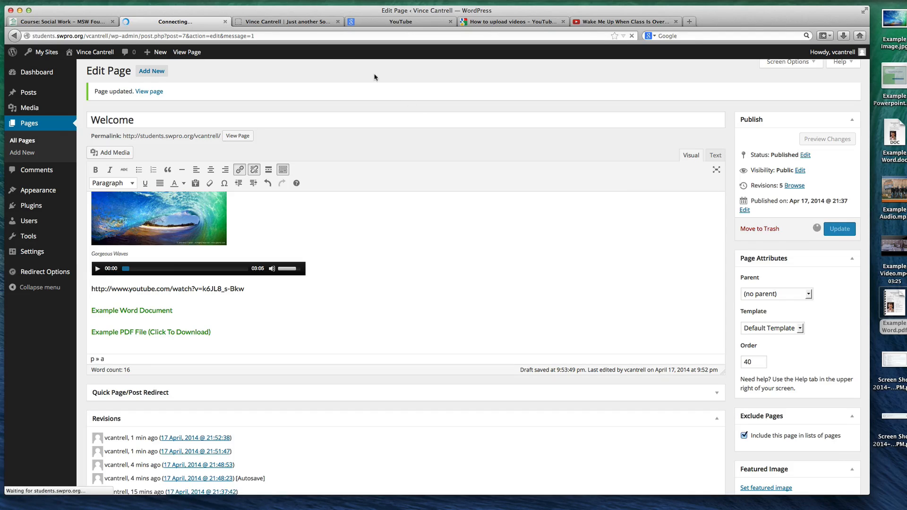
pyautogui.click(288, 22)
pyautogui.press('super+r')
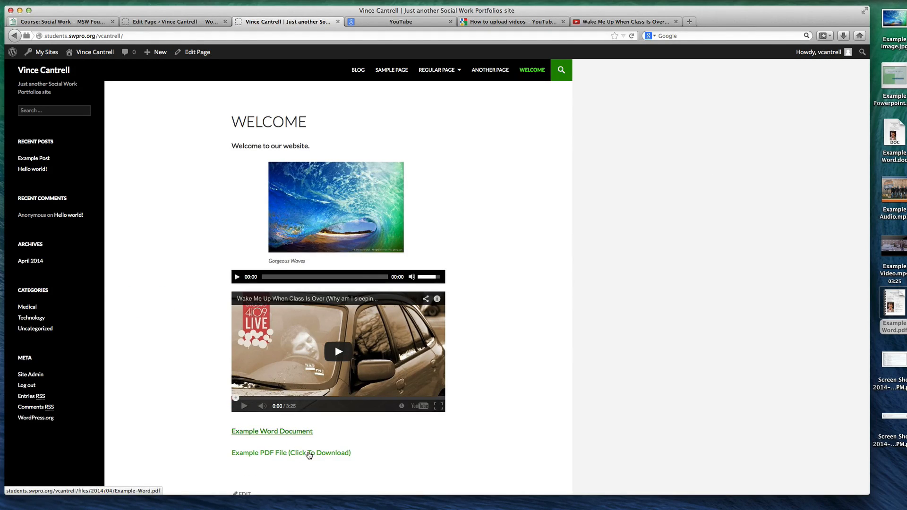
# Test the Example PDF File (Click To Download) link on the live Welcome page, going back to the page after each opening
pyautogui.click(308, 454)
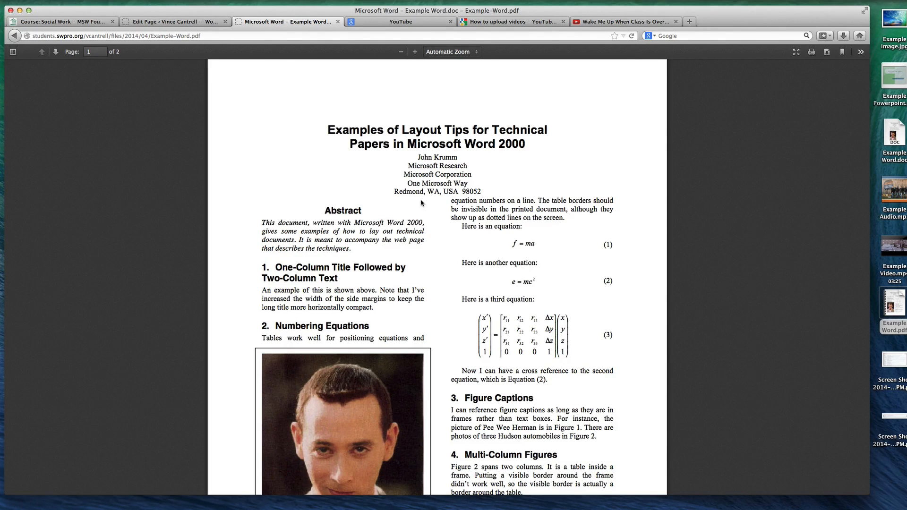
pyautogui.press('super+Left')
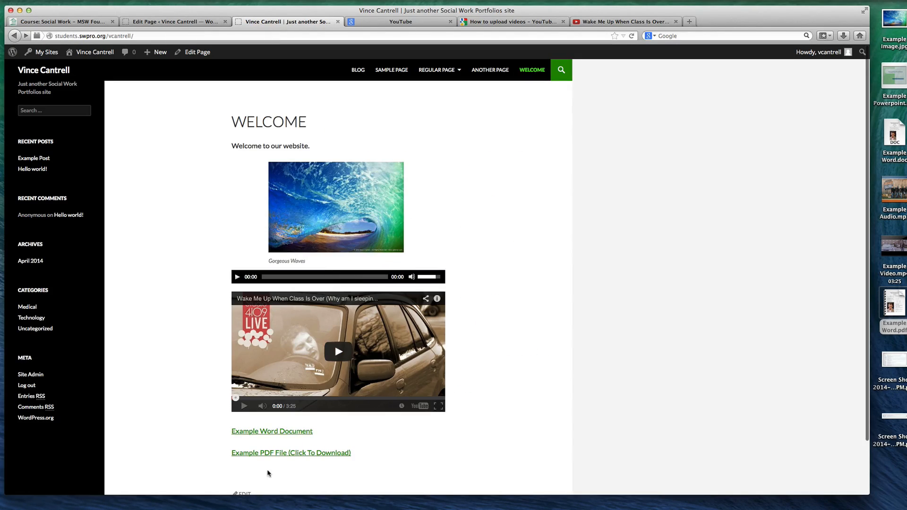
pyautogui.click(267, 453)
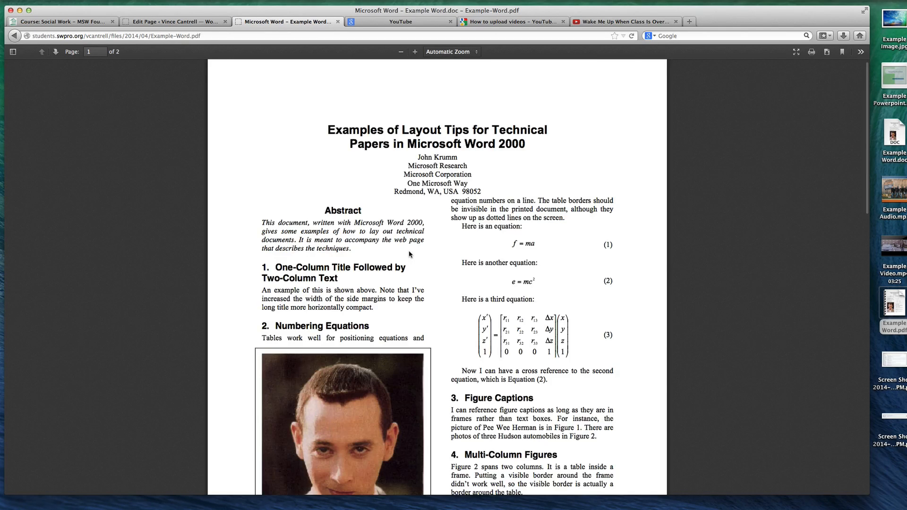
pyautogui.press('super+Left')
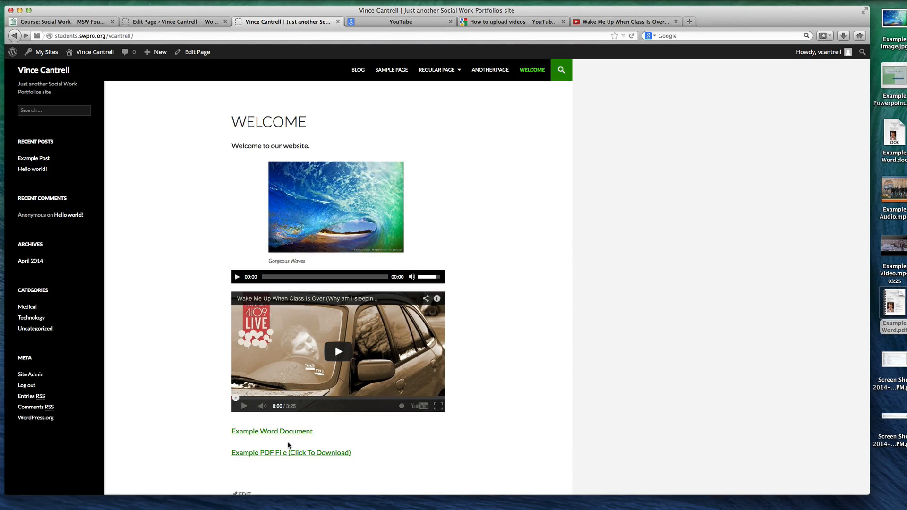
pyautogui.click(288, 453)
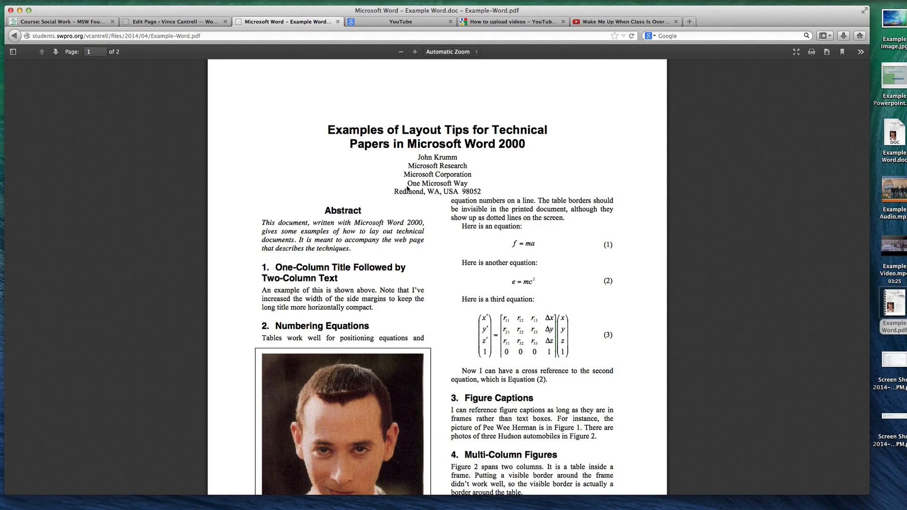
pyautogui.press('super+Left')
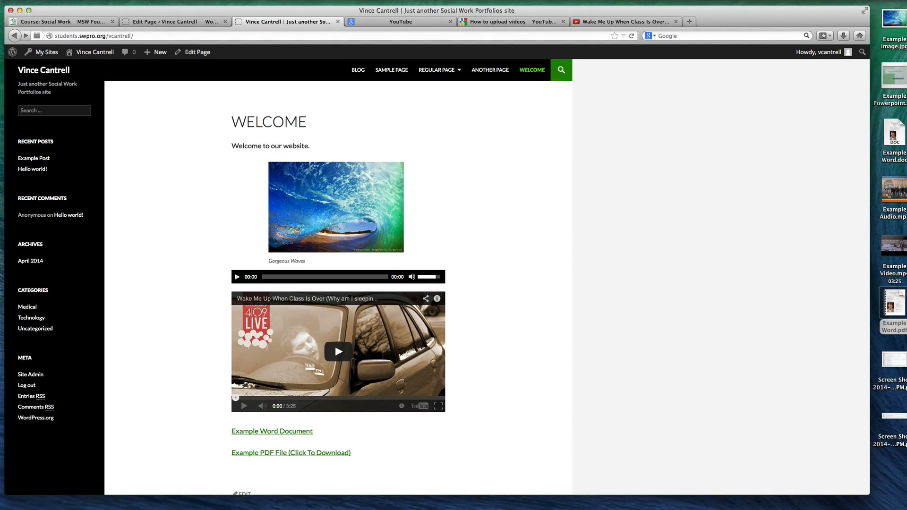
# Upload Example Powerpoint.ppt in the page editor and insert it as a Media File link below the PDF link
pyautogui.moveTo(903, 71)
pyautogui.click(145, 22)
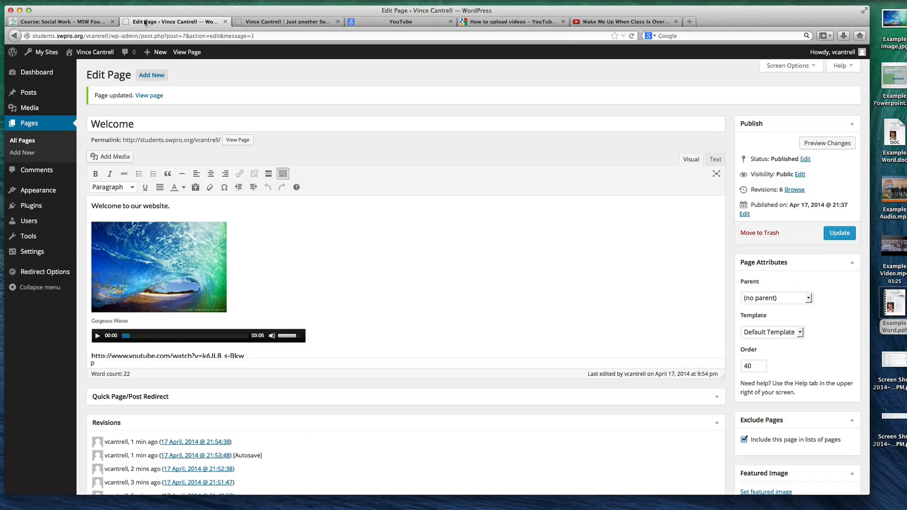
pyautogui.scroll(-5, 378, 326)
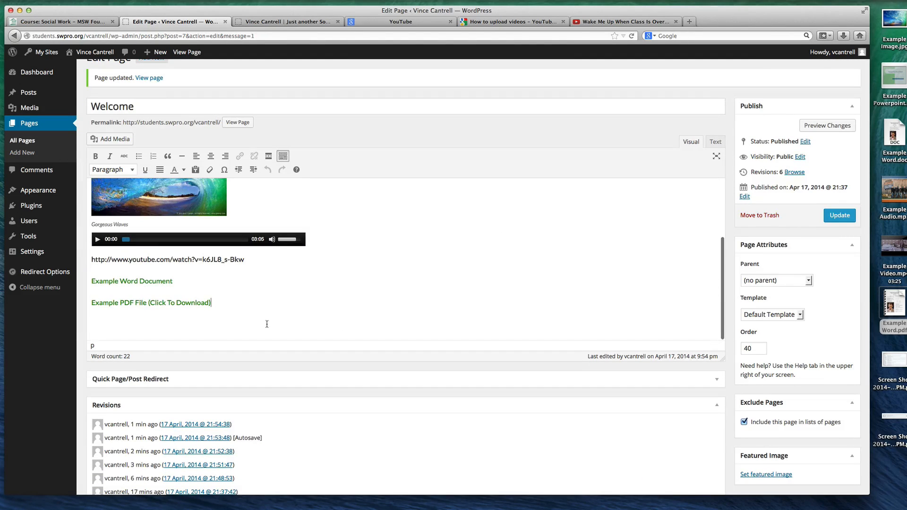
pyautogui.moveTo(893, 76); pyautogui.dragTo(244, 321)
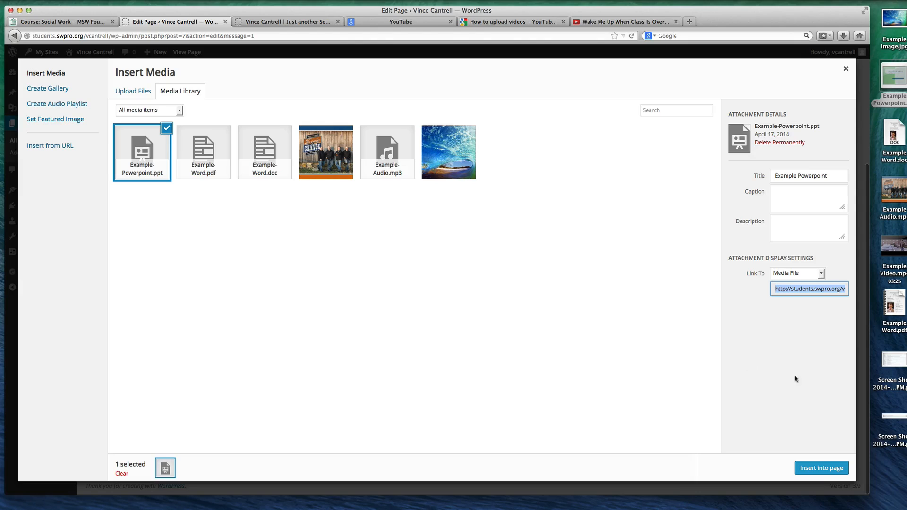
pyautogui.click(808, 468)
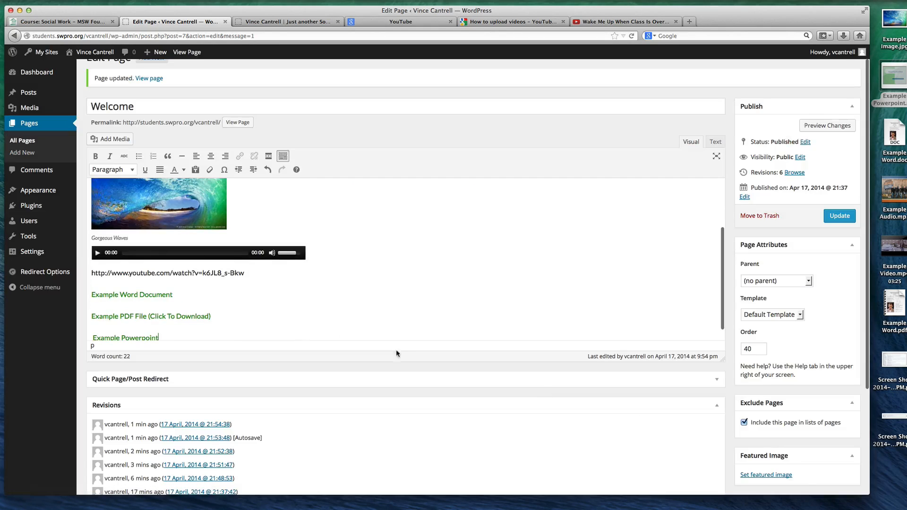
# Update the Welcome page and test its Example Powerpoint link on the reloaded live site, cancelling the download
pyautogui.scroll(-2, 203, 322)
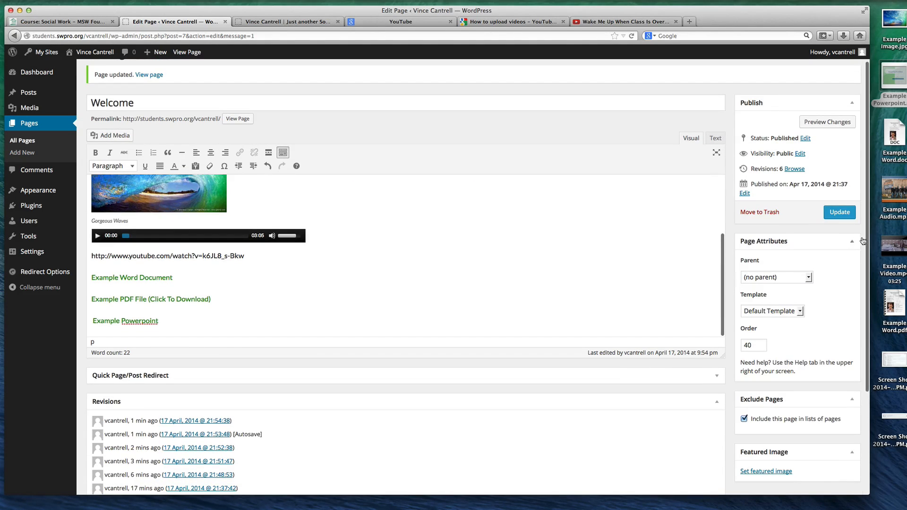
pyautogui.click(839, 213)
pyautogui.click(290, 23)
pyautogui.press('super+r')
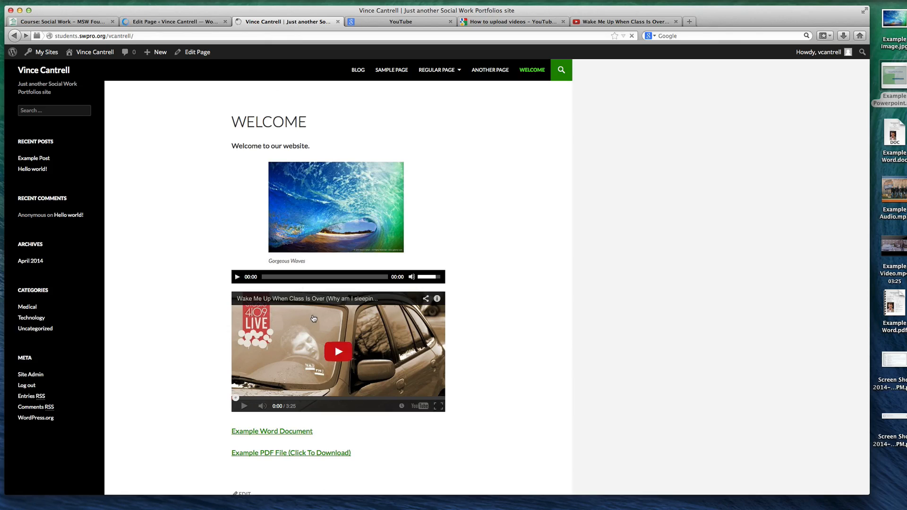
pyautogui.click(267, 474)
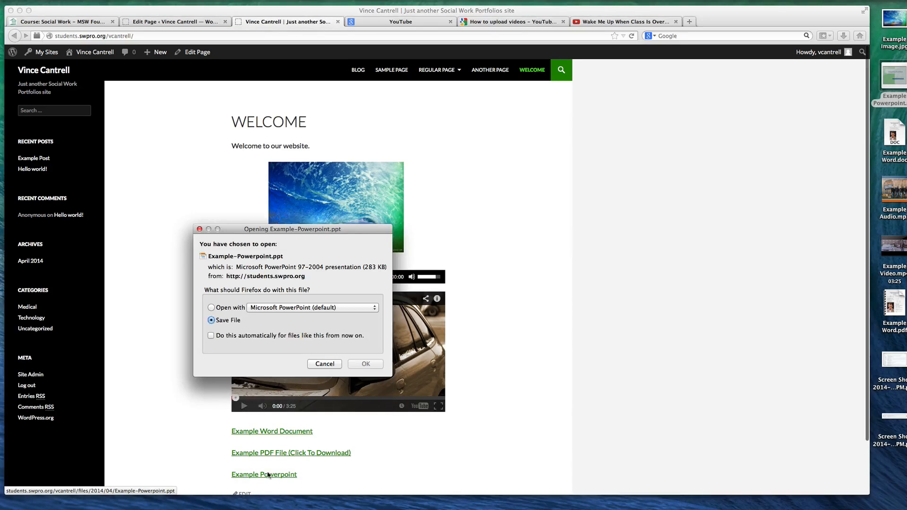
pyautogui.click(324, 364)
# Switch to PowerPoint and save the Example Powerpoint presentation to the Desktop in PDF format
pyautogui.press('super+Tab')
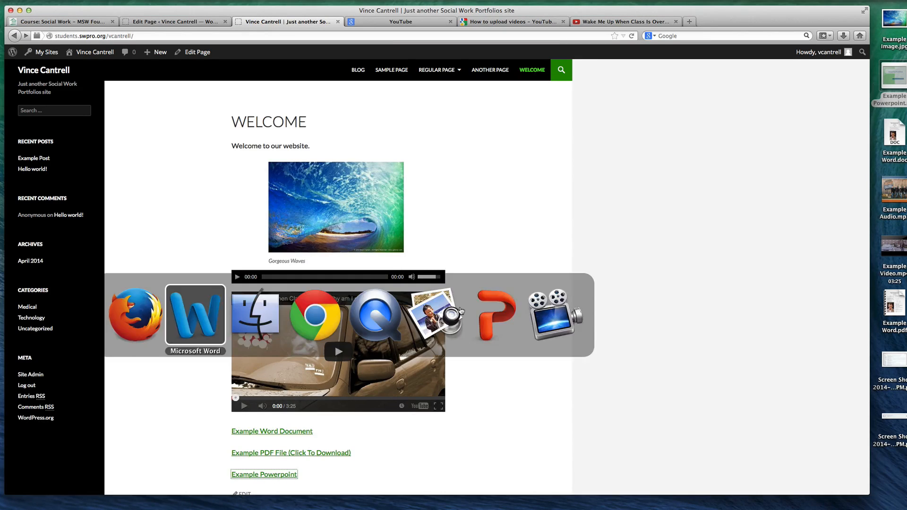
pyautogui.click(495, 314)
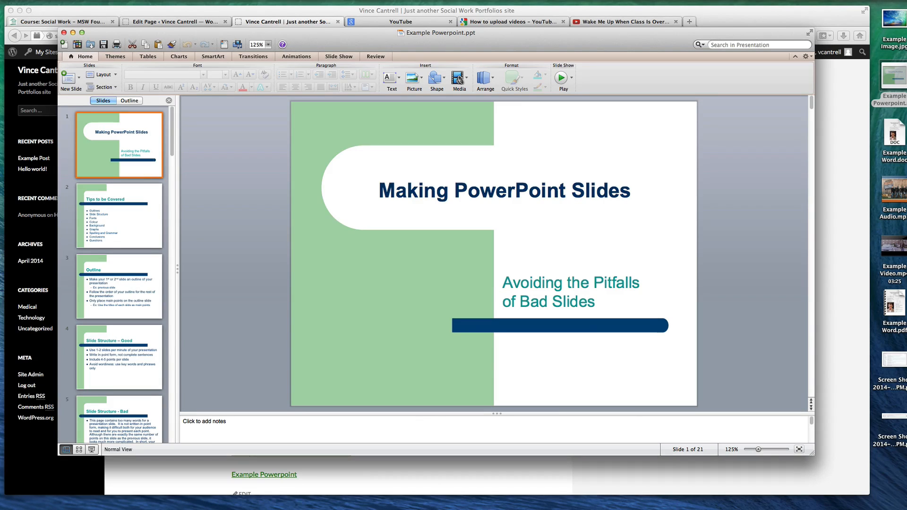
pyautogui.press('super+shift+s')
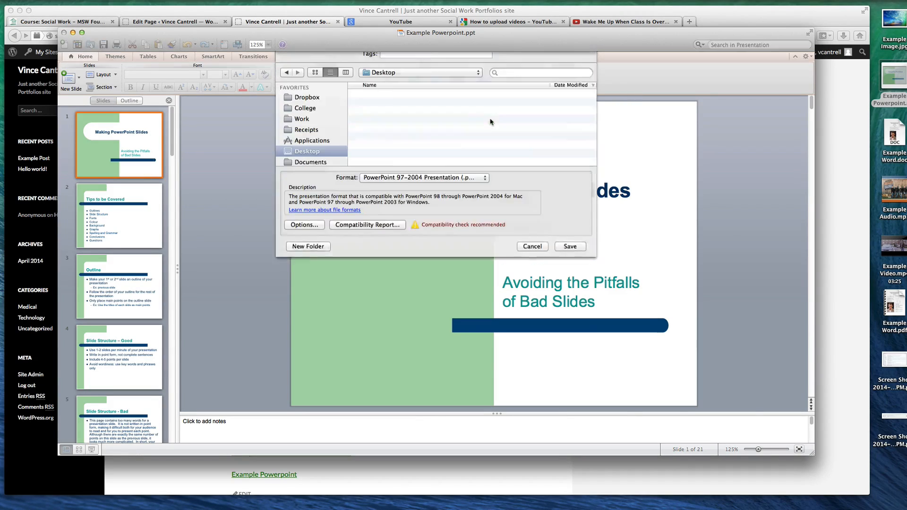
pyautogui.click(413, 204)
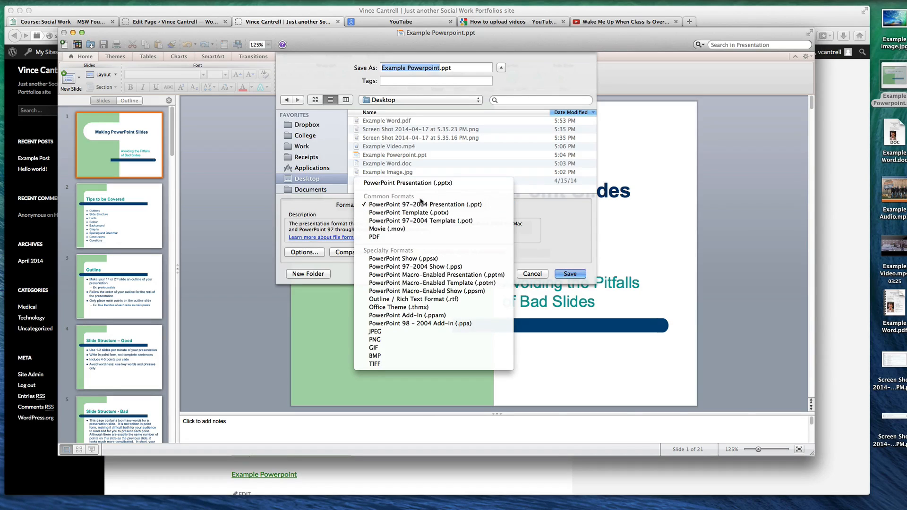
pyautogui.click(431, 260)
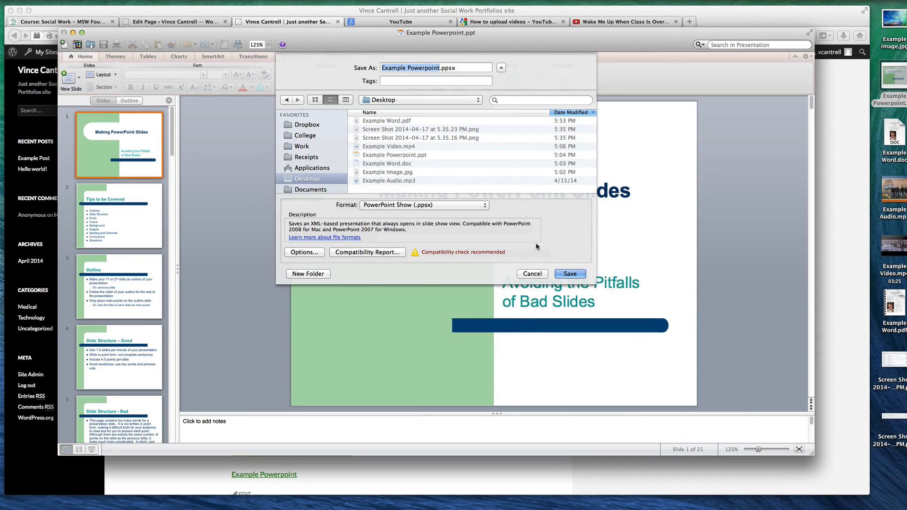
pyautogui.click(436, 206)
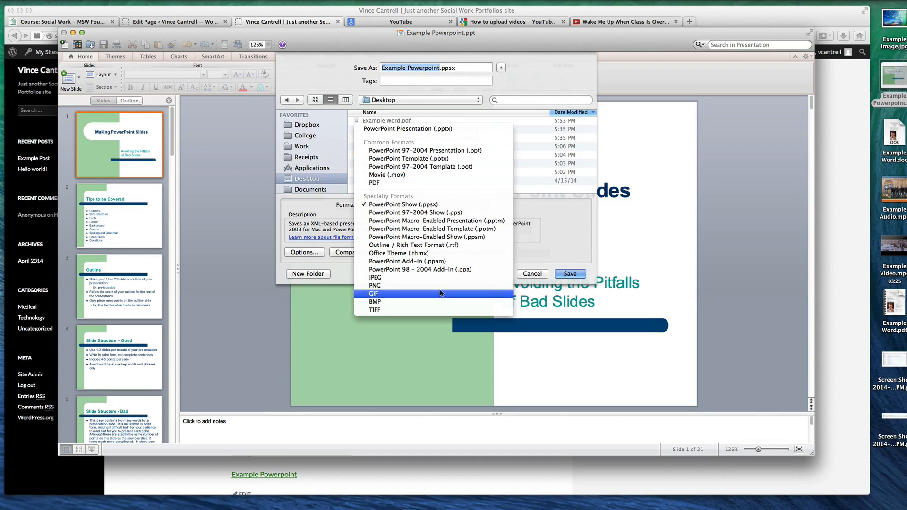
pyautogui.click(425, 182)
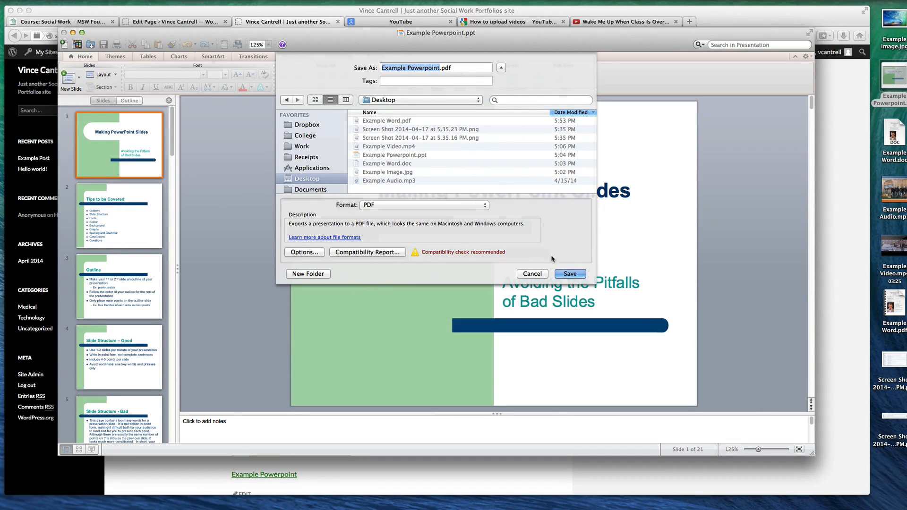
pyautogui.click(570, 273)
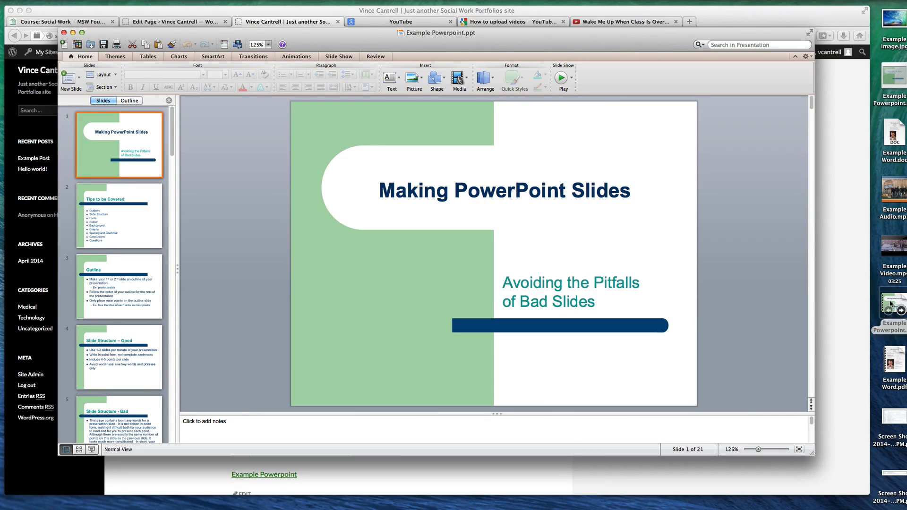
# Preview the slides of Example Powerpoint.pdf from the desktop and close the preview
pyautogui.click(891, 305)
pyautogui.press('space')
pyautogui.scroll(-15, 598, 199)
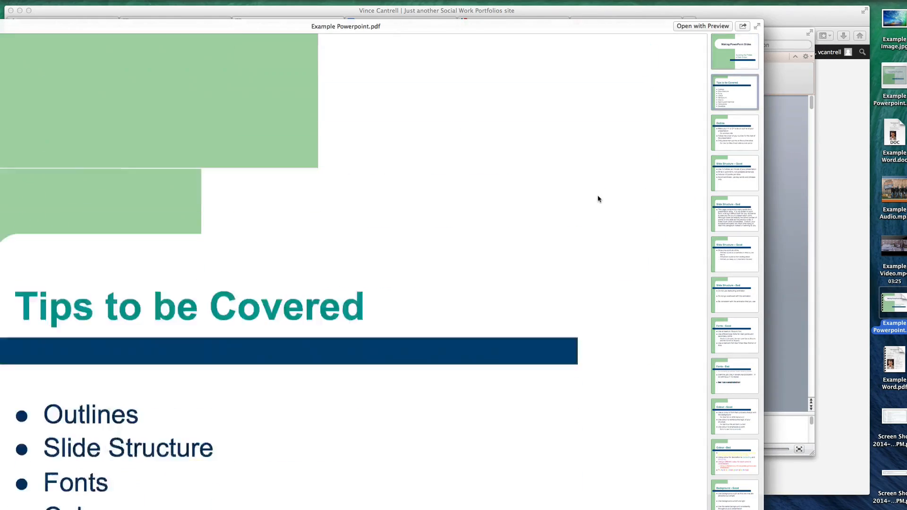
pyautogui.scroll(-6, 598, 199)
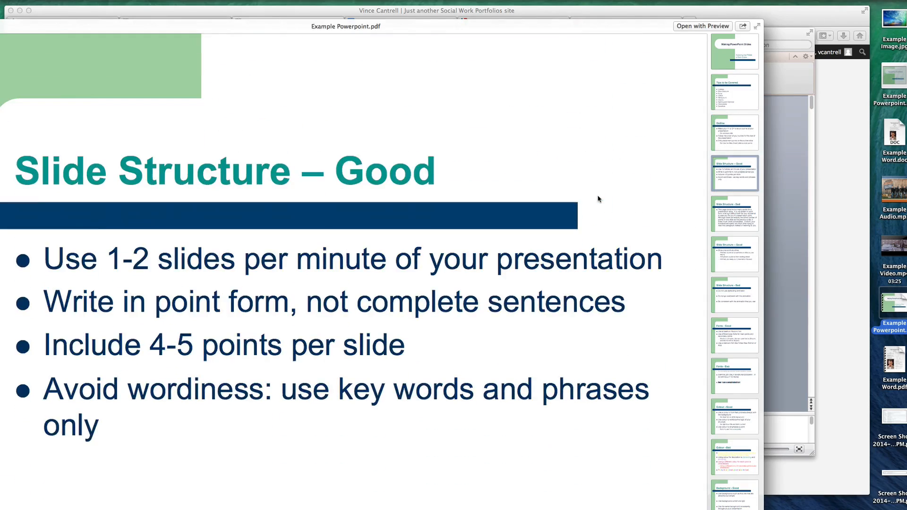
pyautogui.press('space')
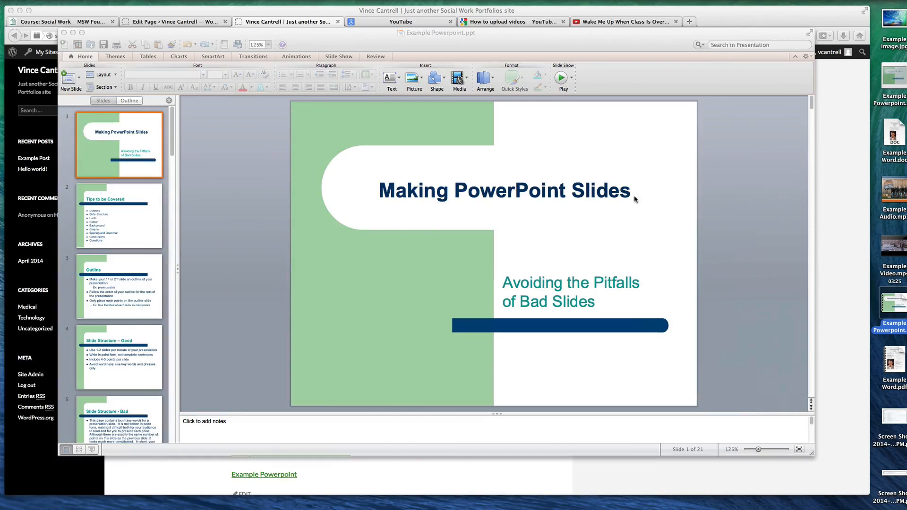
# Close the presentation, return to the Welcome page editor, and upload and insert Example Powerpoint.pdf as a Media File link
pyautogui.click(335, 44)
pyautogui.press('super+w')
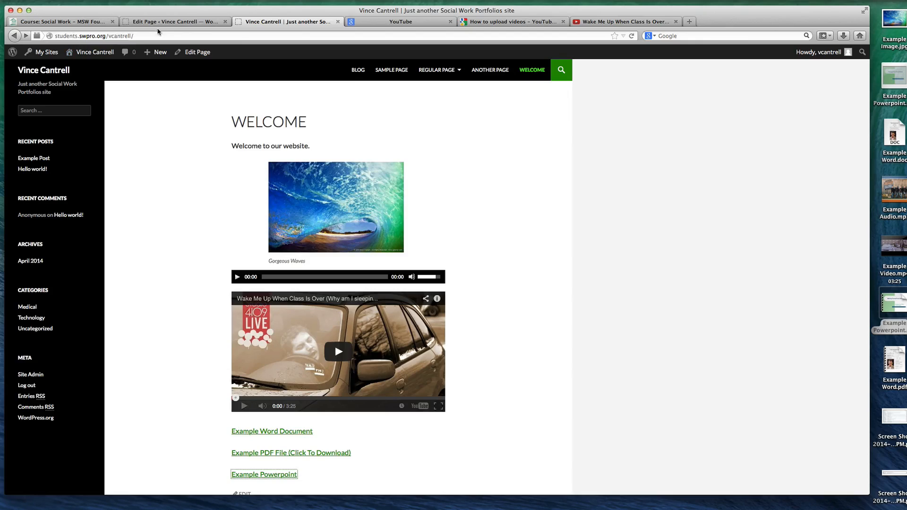
pyautogui.click(158, 23)
pyautogui.scroll(-3, 222, 283)
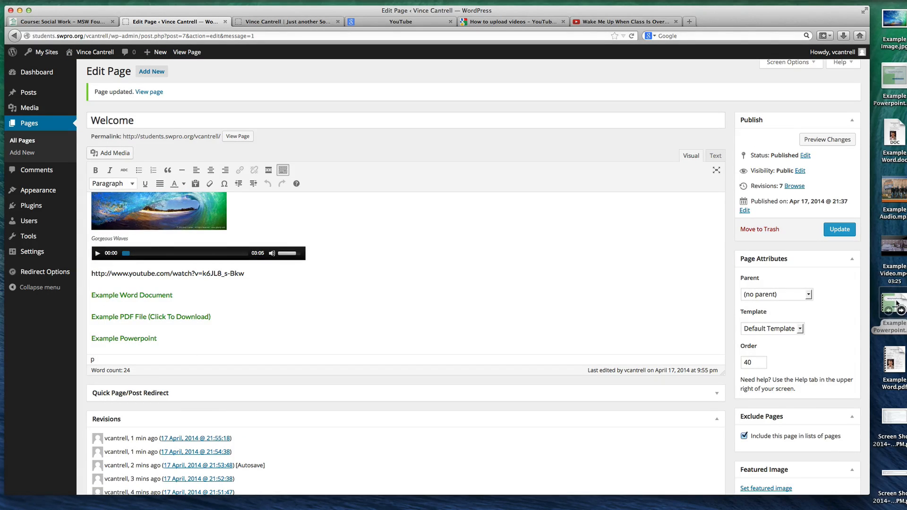
pyautogui.moveTo(883, 309); pyautogui.dragTo(302, 316)
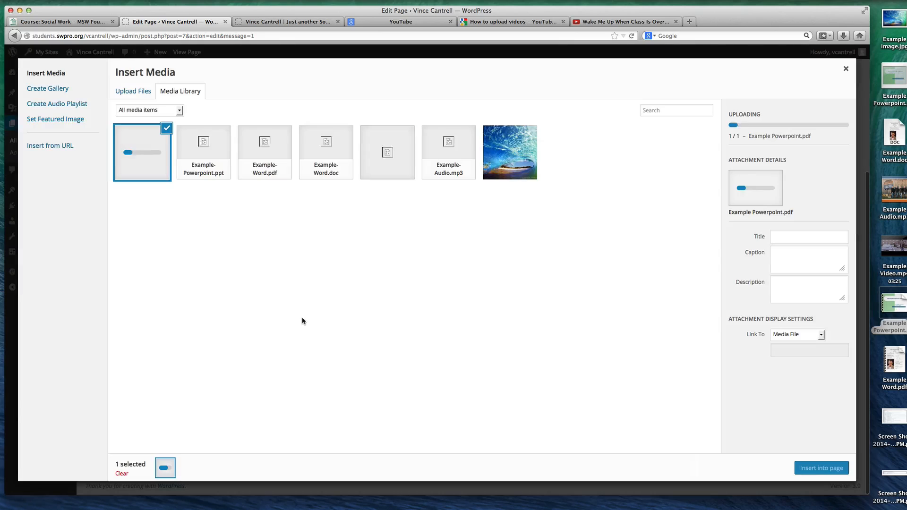
pyautogui.click(820, 468)
# Move the new Example Powerpoint link from before the welcome text to its own line below the existing Example Powerpoint link
pyautogui.scroll(-4, 229, 291)
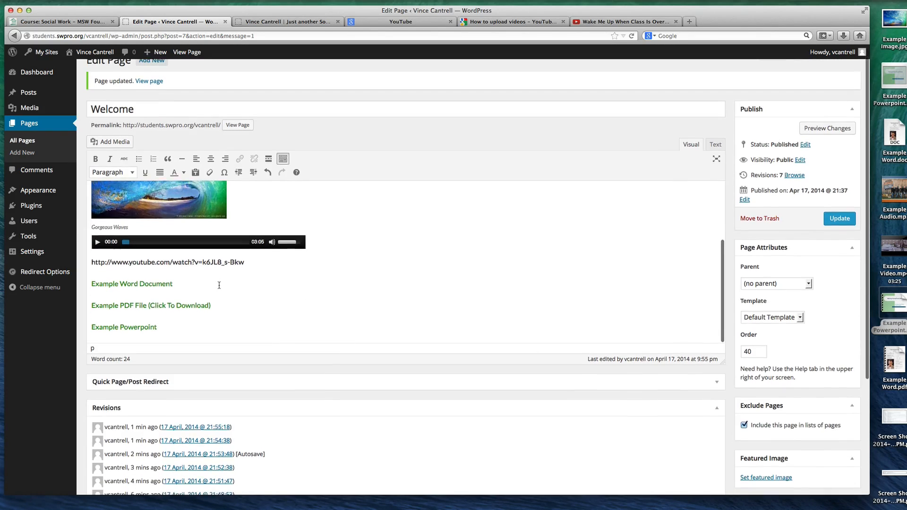
pyautogui.scroll(5, 215, 278)
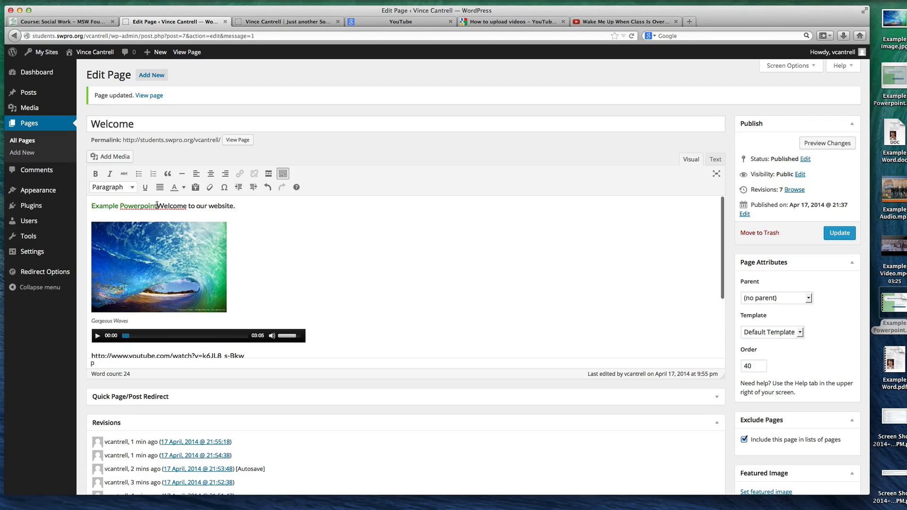
pyautogui.moveTo(157, 204); pyautogui.dragTo(92, 206)
pyautogui.press('super+x')
pyautogui.scroll(-3, 227, 243)
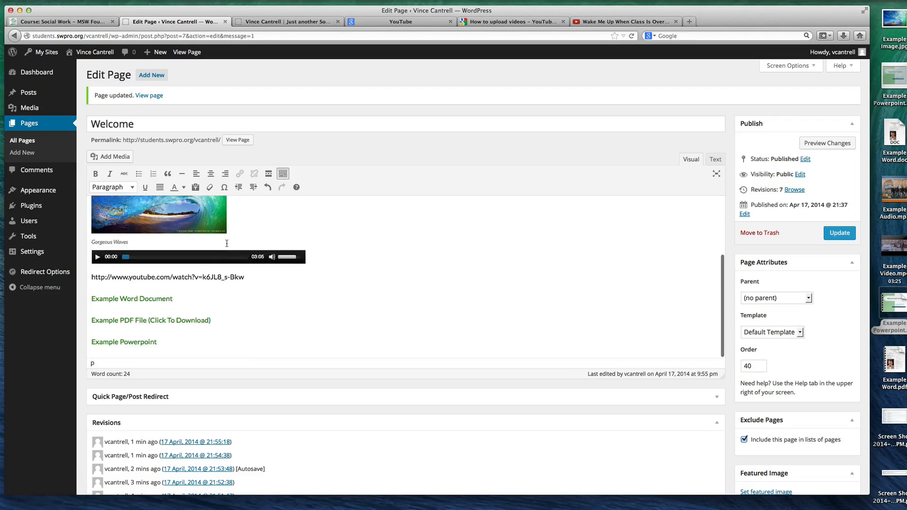
pyautogui.scroll(-1, 189, 335)
pyautogui.click(190, 324)
pyautogui.press('Return')
pyautogui.press('super+v')
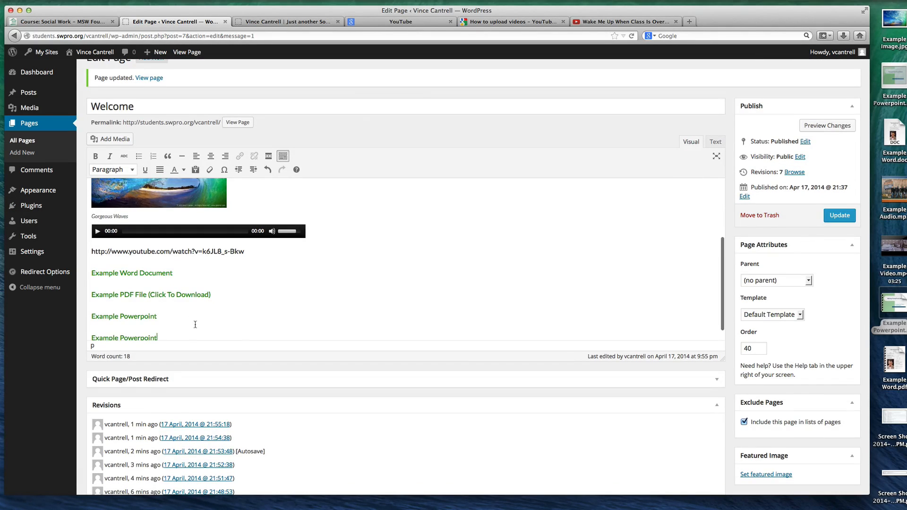
# Extend the last Example Powerpoint link's text to read "Example Powerpoint PDF (Click Here)" and update the Welcome page
pyautogui.write('Df')
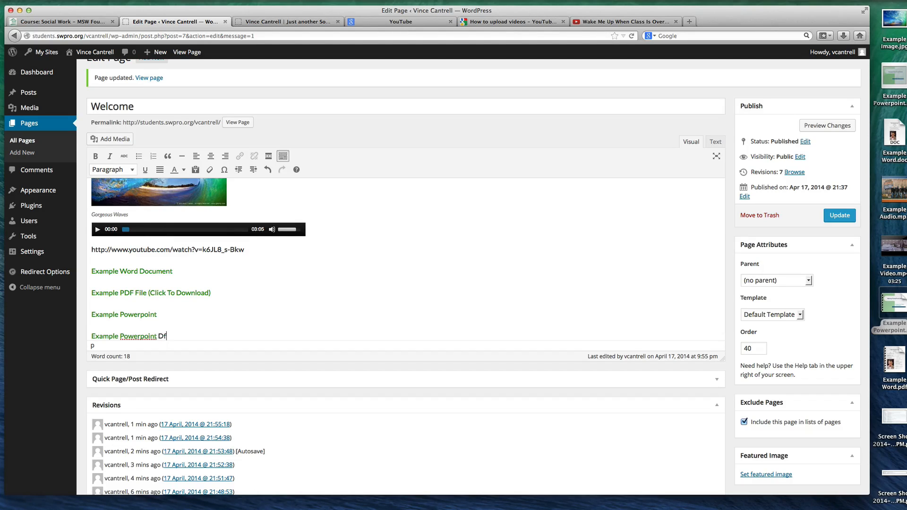
pyautogui.press('BackSpace')
pyautogui.press('BackSpace')
pyautogui.press('BackSpace')
pyautogui.press('BackSpace')
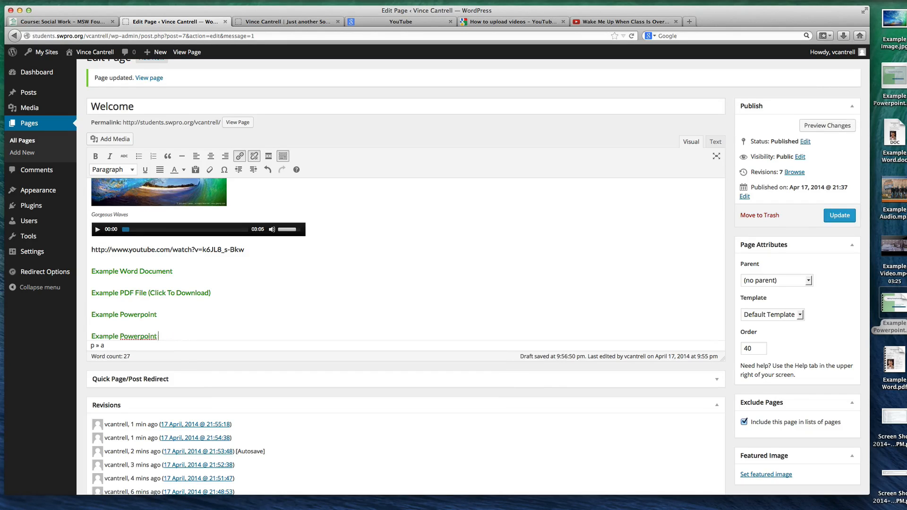
pyautogui.press('BackSpace')
pyautogui.click(839, 215)
# Reload the live Welcome page, view the slides behind the Example Powerpoint PDF (Click Here) link, and return to the page
pyautogui.click(274, 21)
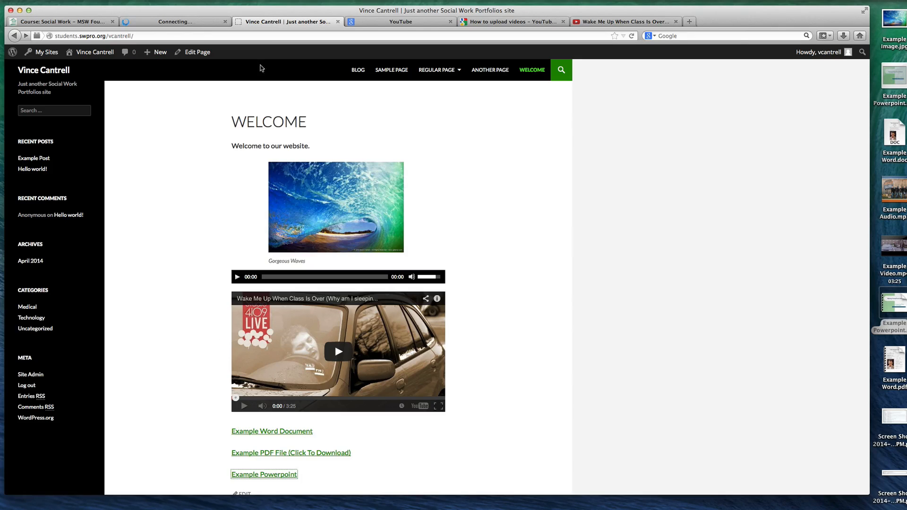
pyautogui.press('super+r')
pyautogui.scroll(-3, 314, 379)
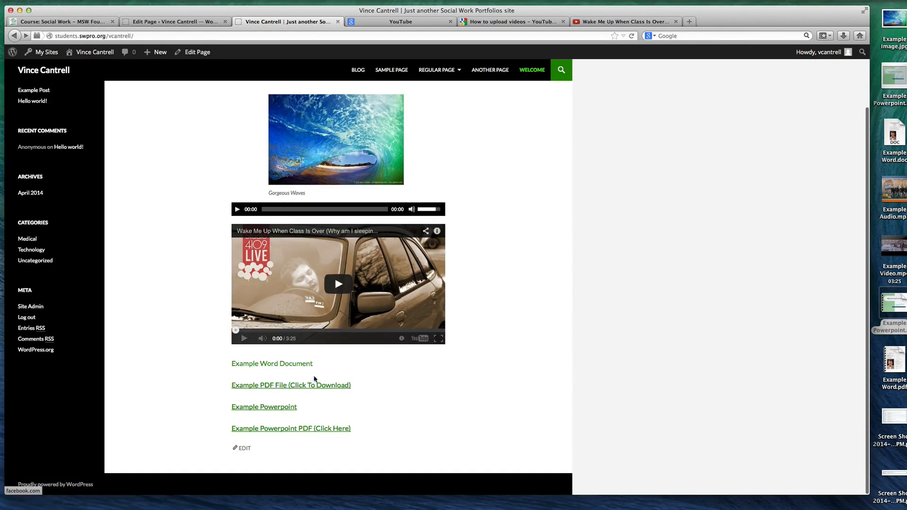
pyautogui.click(298, 429)
pyautogui.scroll(-1, 331, 248)
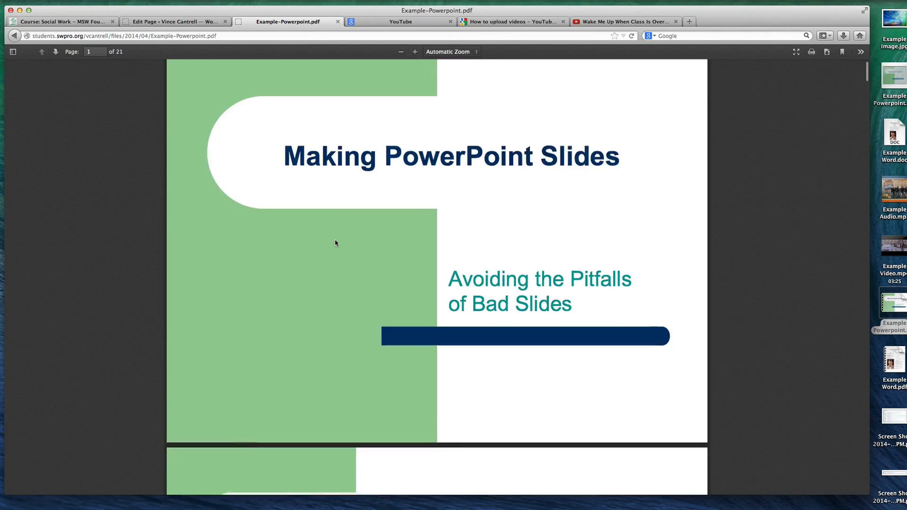
pyautogui.scroll(-20, 336, 243)
pyautogui.press('super+Left')
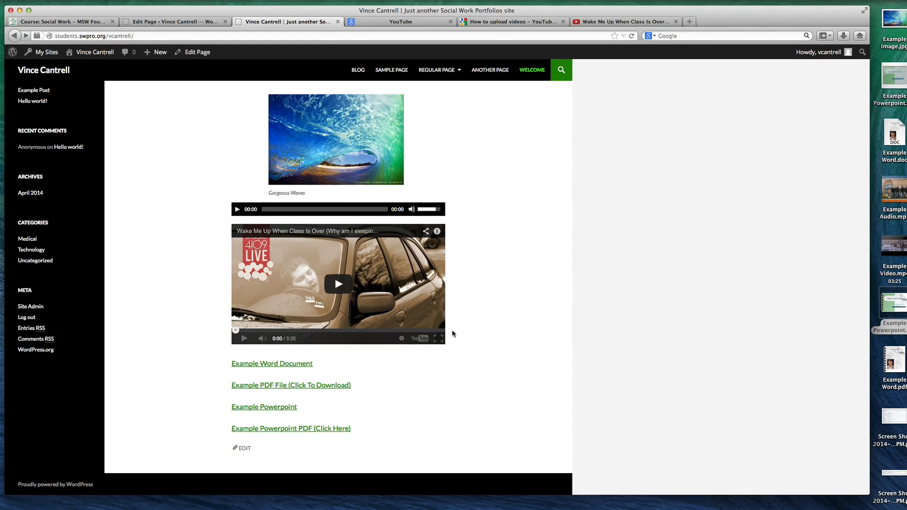
pyautogui.scroll(3, 453, 333)
pyautogui.scroll(-3, 452, 334)
pyautogui.scroll(3, 452, 334)
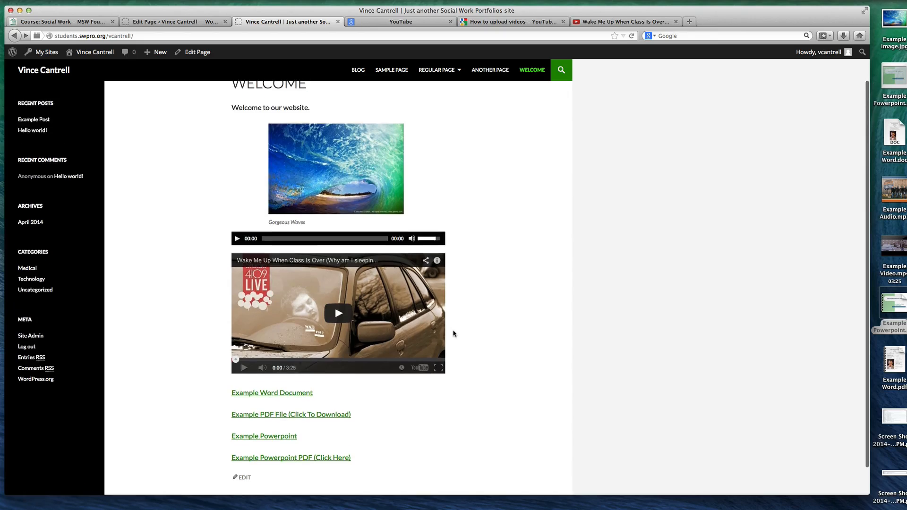
# Open the Media Library from the dashboard, view the Example Powerpoint PDF's details, and return to the library
pyautogui.click(172, 22)
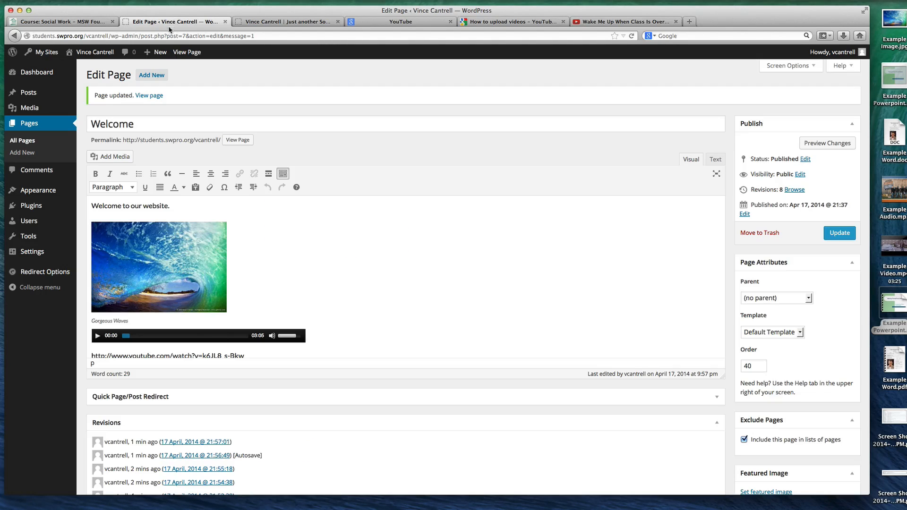
pyautogui.click(31, 107)
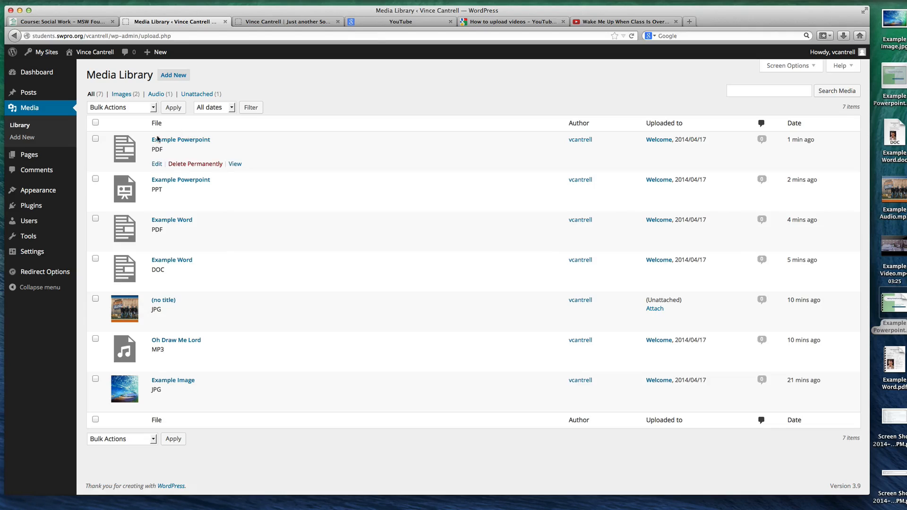
pyautogui.click(185, 143)
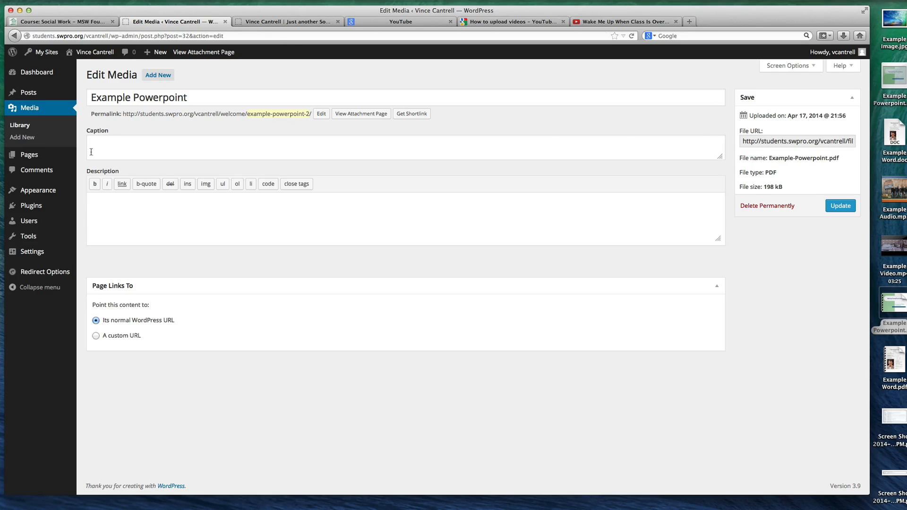
pyautogui.click(168, 156)
pyautogui.click(161, 216)
pyautogui.press('super+[')
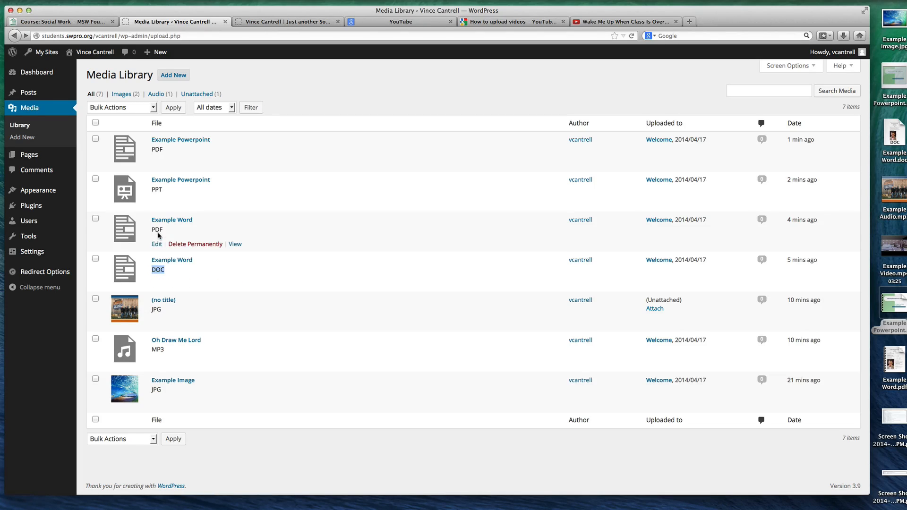
# Permanently delete the Example Word DOC file from the Media Library
pyautogui.doubleClick(158, 230)
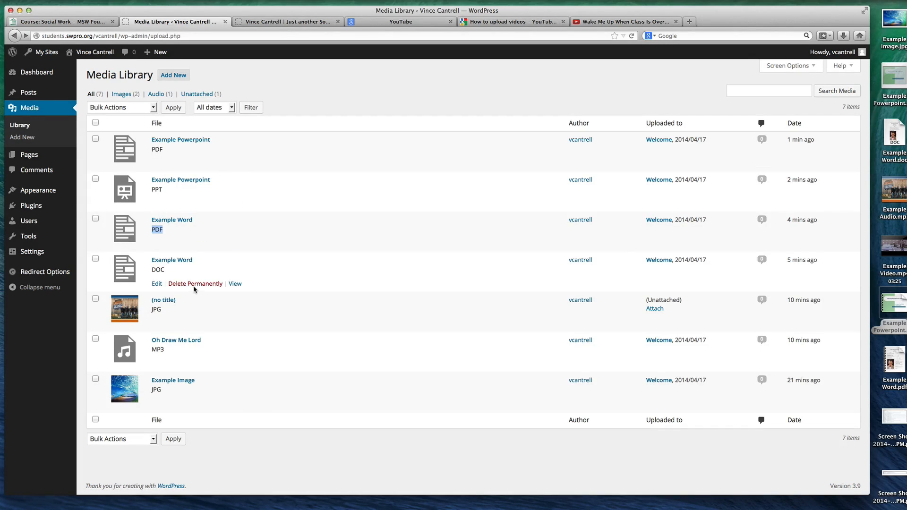
pyautogui.click(194, 284)
pyautogui.click(487, 227)
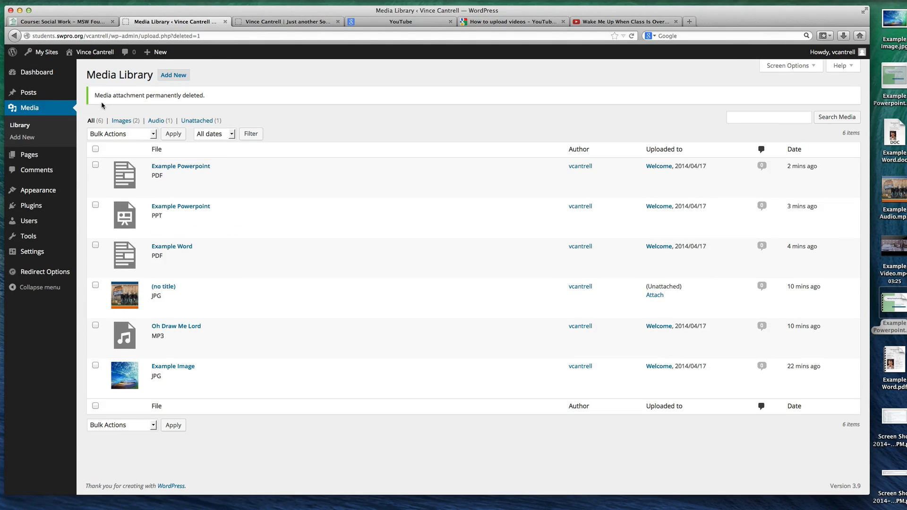
# Test the Example Word Document link on the live Welcome page and go back to the page
pyautogui.click(283, 22)
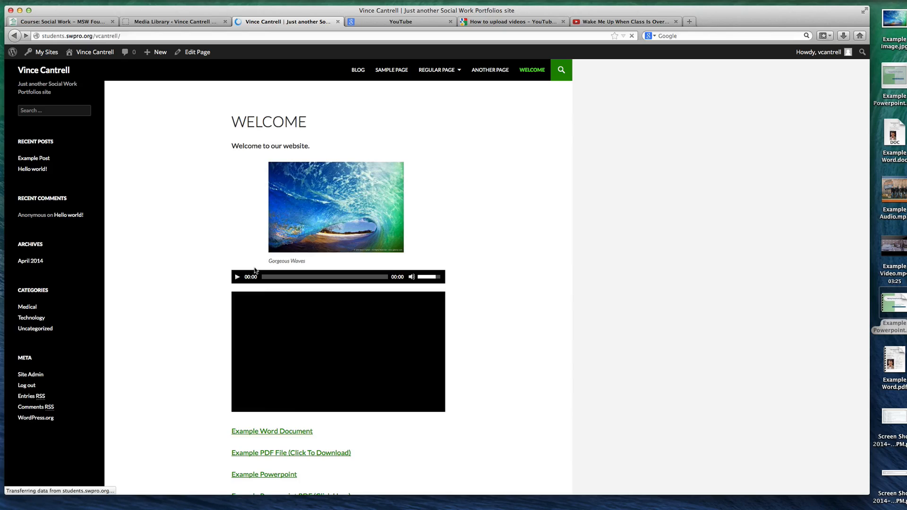
pyautogui.scroll(-3, 255, 270)
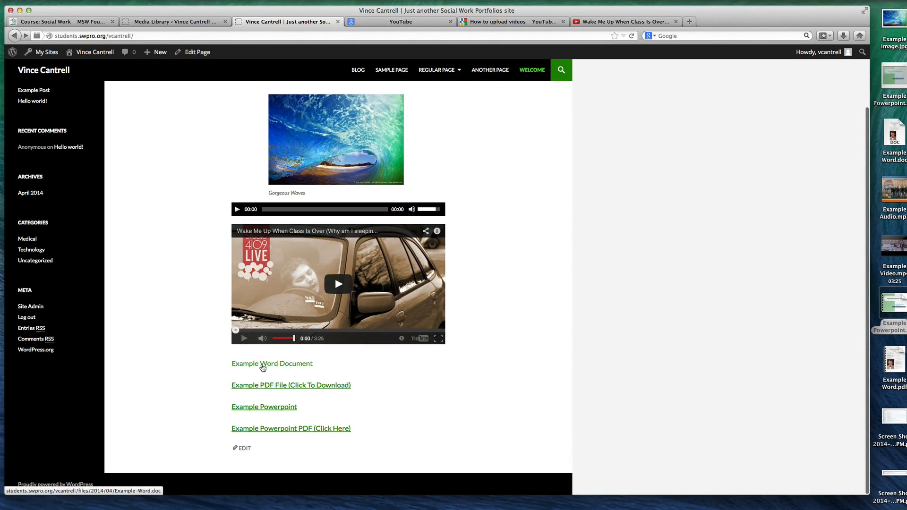
pyautogui.click(262, 365)
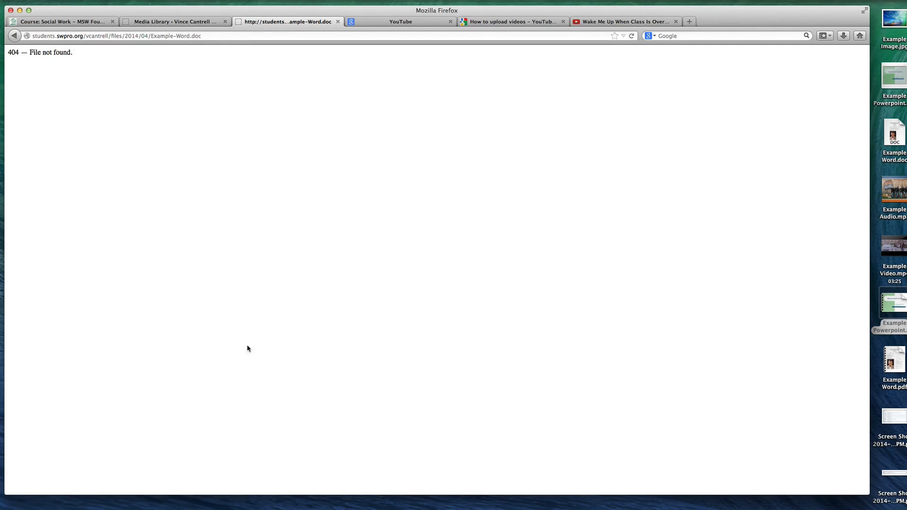
pyautogui.moveTo(76, 52); pyautogui.dragTo(6, 52)
pyautogui.press('super+Left')
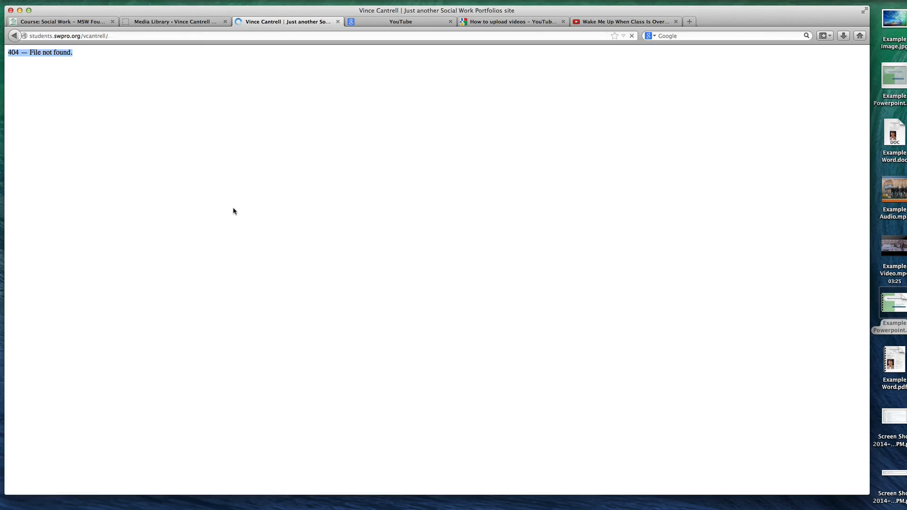
# Return to the Media Library, view the details of Example Image, and go back to the full file list
pyautogui.click(179, 22)
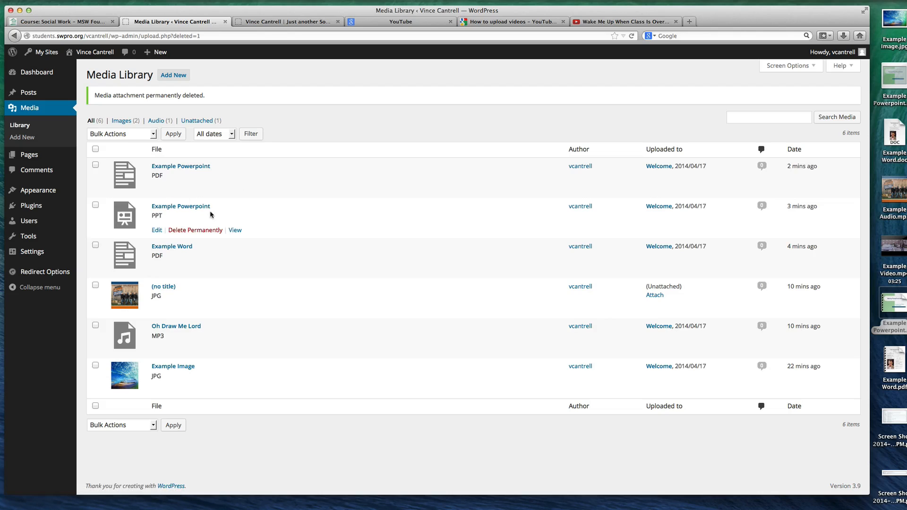
pyautogui.click(166, 369)
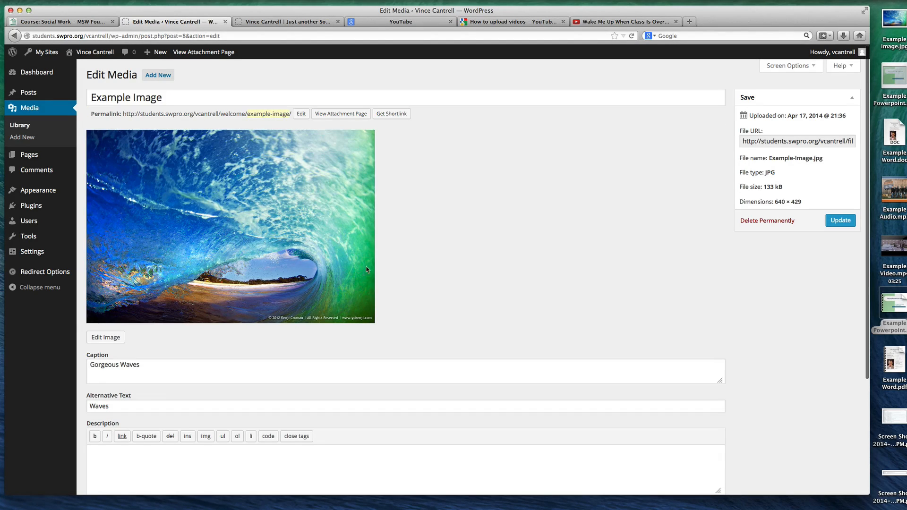
pyautogui.press('super+Left')
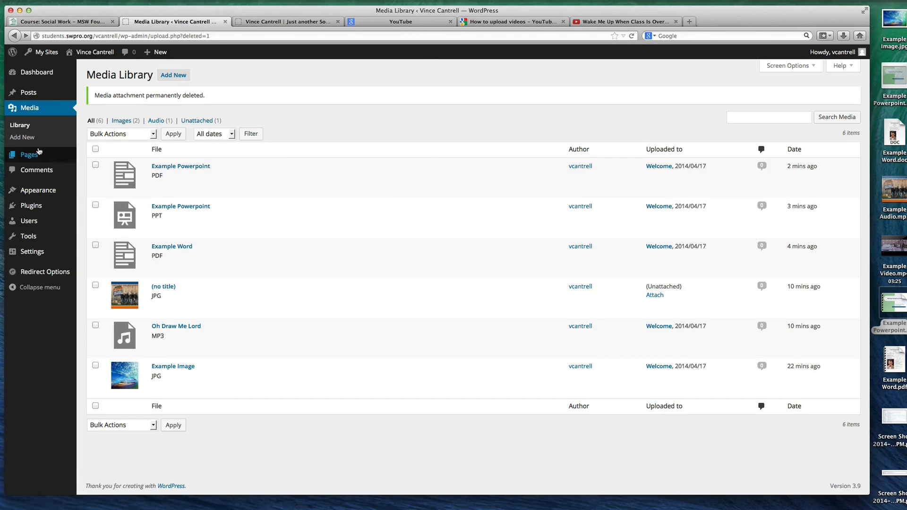
pyautogui.click(50, 113)
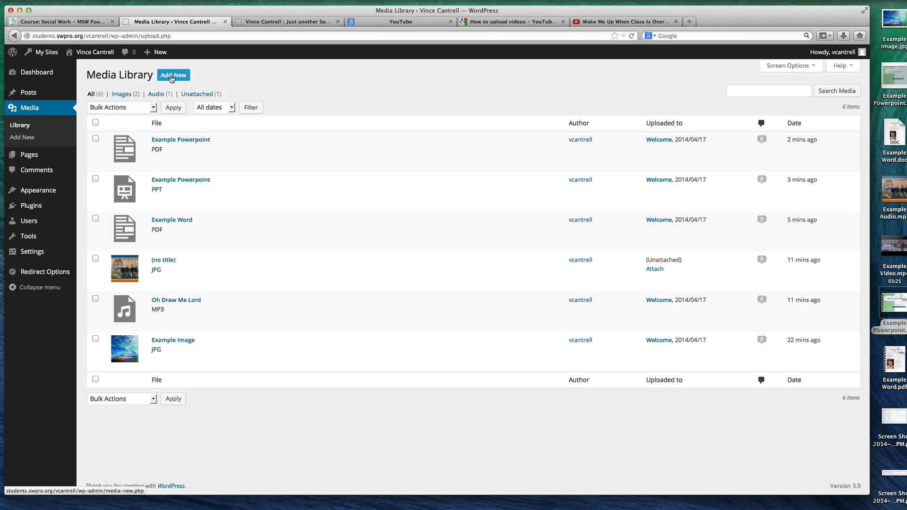
# Open the Welcome page for editing and add an empty line below the Example Powerpoint PDF (Click Here) link
pyautogui.click(34, 155)
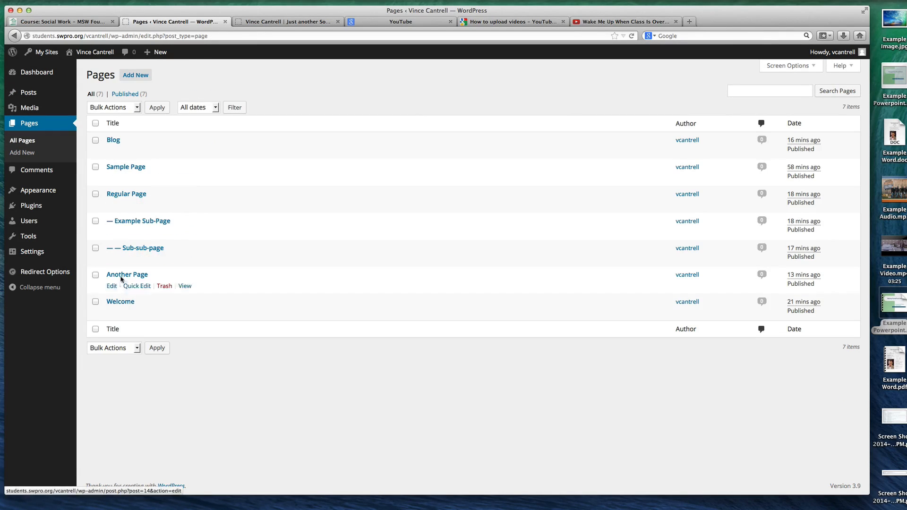
pyautogui.click(120, 301)
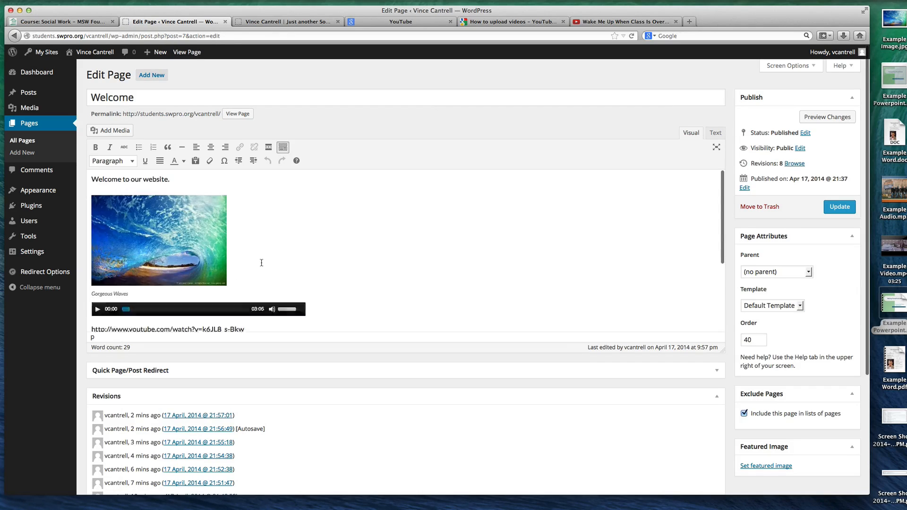
pyautogui.scroll(-1, 261, 263)
pyautogui.click(243, 316)
pyautogui.press('Return')
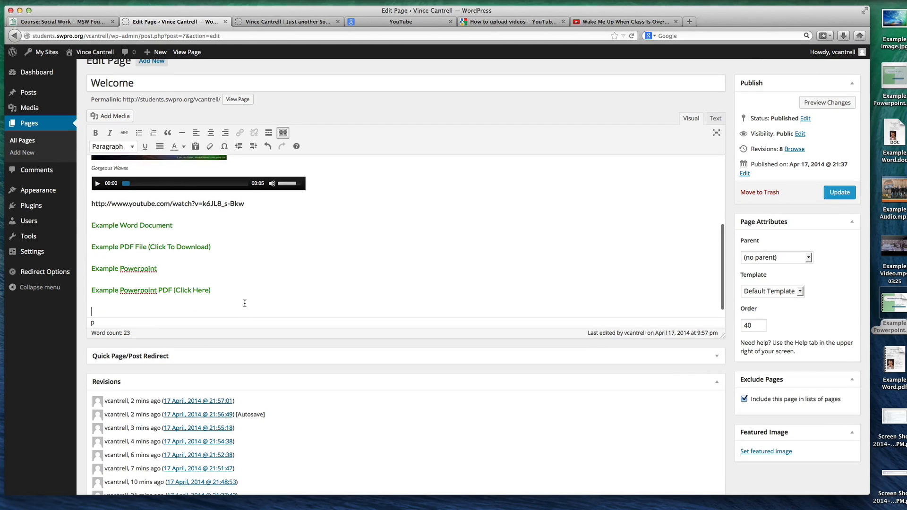
# Start creating a gallery for the Welcome page and select Example-Image.jpg from the existing images
pyautogui.click(106, 116)
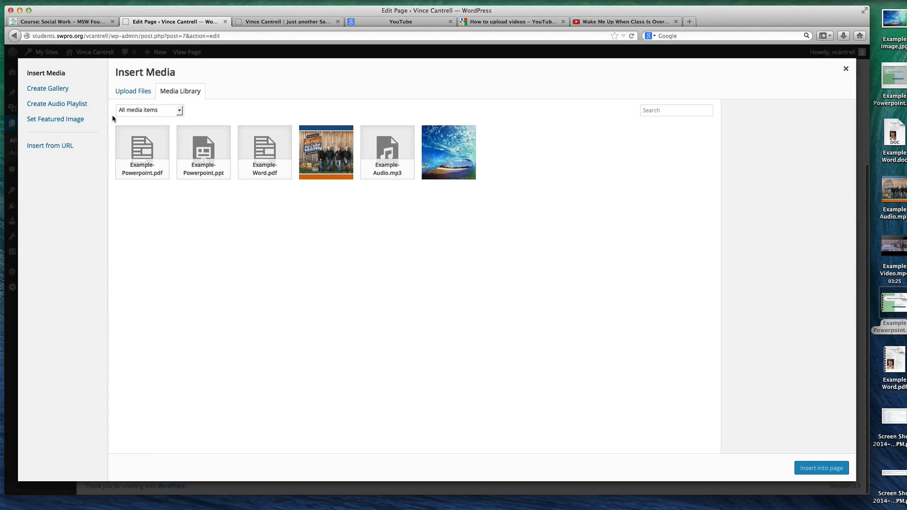
pyautogui.click(59, 91)
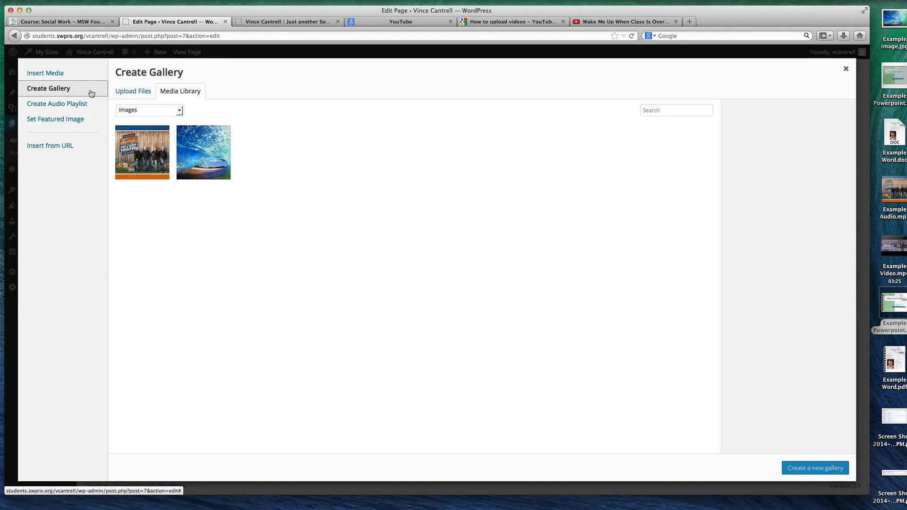
pyautogui.click(202, 150)
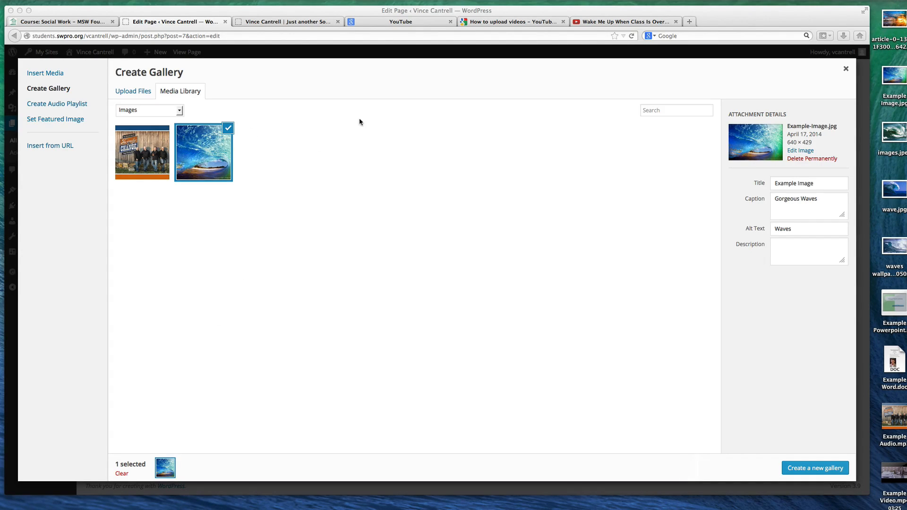
pyautogui.click(501, 125)
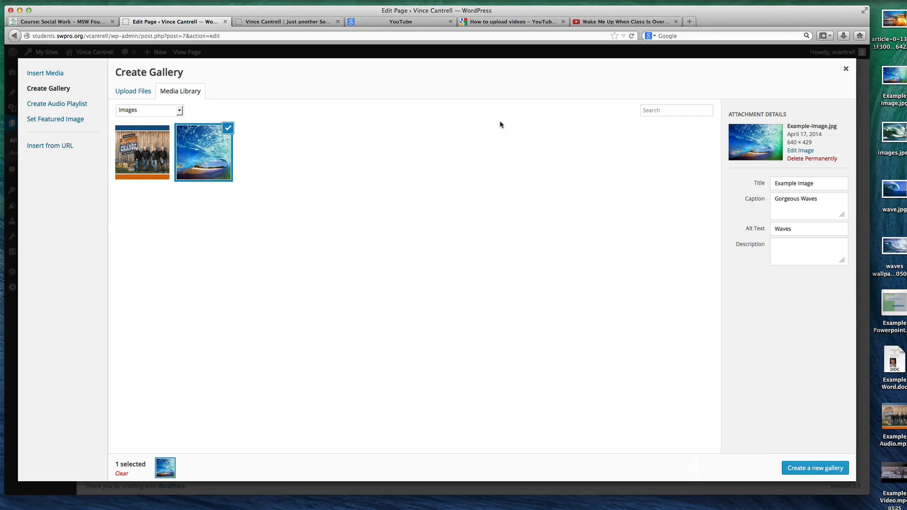
# Upload article-0-137121F3000005DC-235_964x642.jpg, images.jpeg, waves wallpaper pics1680X1050.jpg and wave.jpg from the Desktop into the gallery selection
pyautogui.click(137, 91)
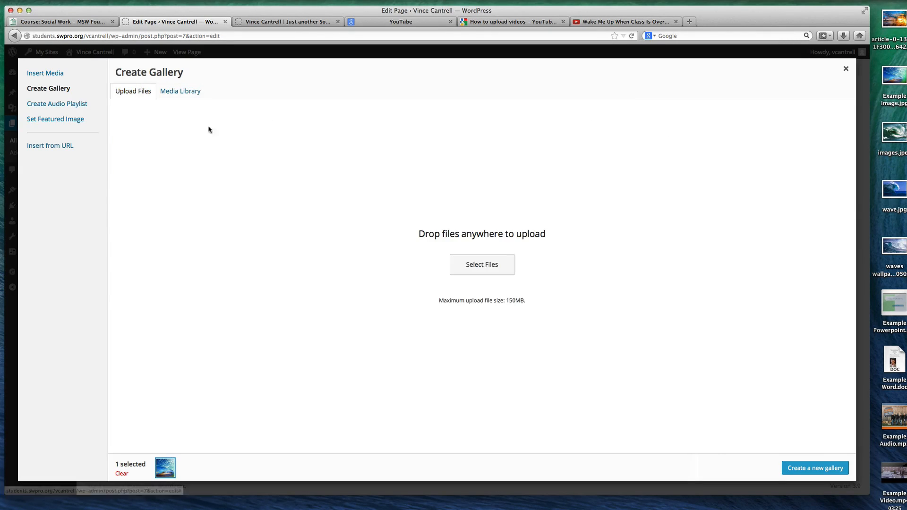
pyautogui.click(480, 264)
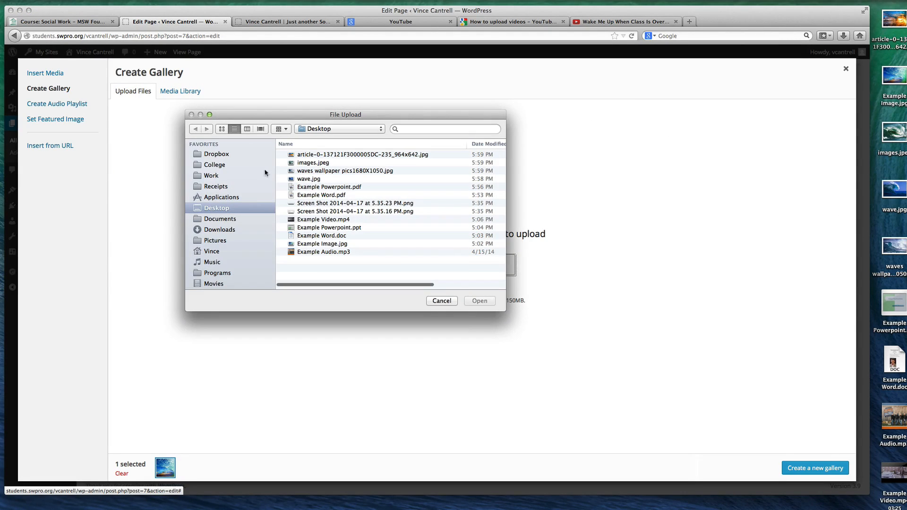
pyautogui.click(314, 155)
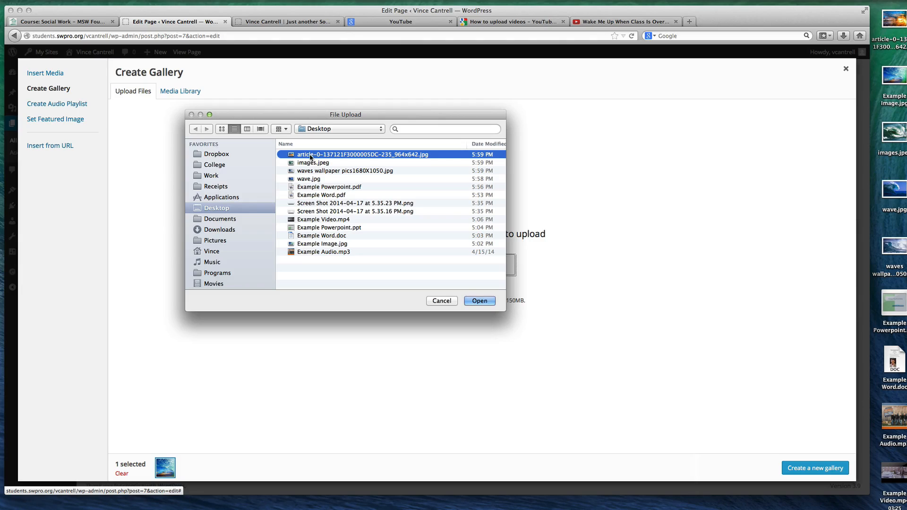
pyautogui.keyDown('shift'); pyautogui.click(326, 163); pyautogui.keyUp('shift')
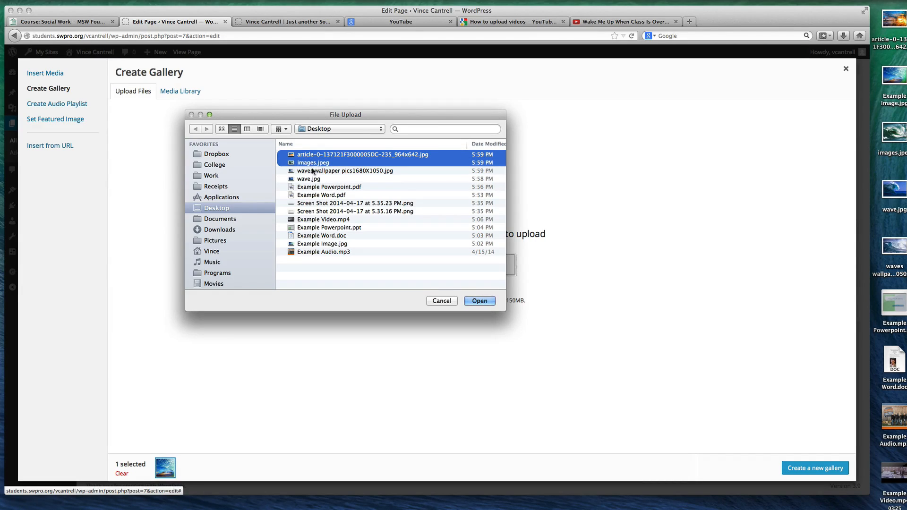
pyautogui.keyDown('shift'); pyautogui.click(311, 171); pyautogui.keyUp('shift')
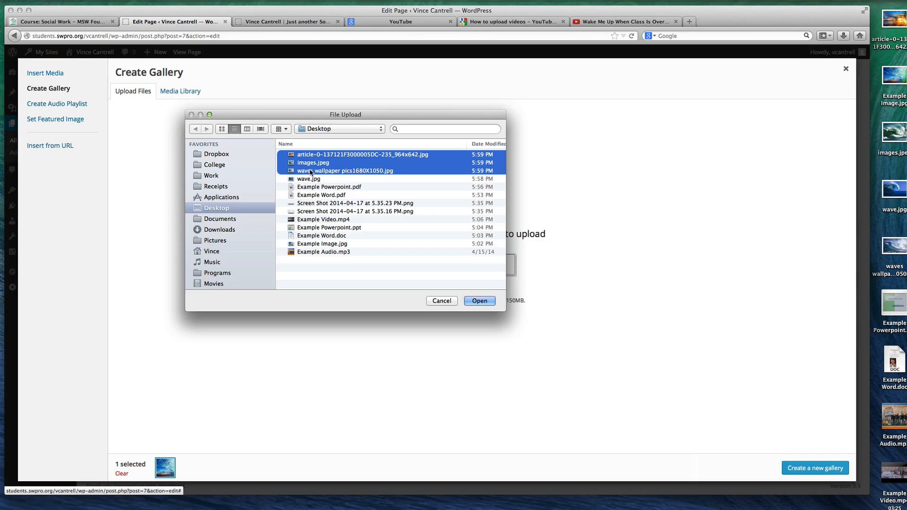
pyautogui.keyDown('shift'); pyautogui.click(320, 180); pyautogui.keyUp('shift')
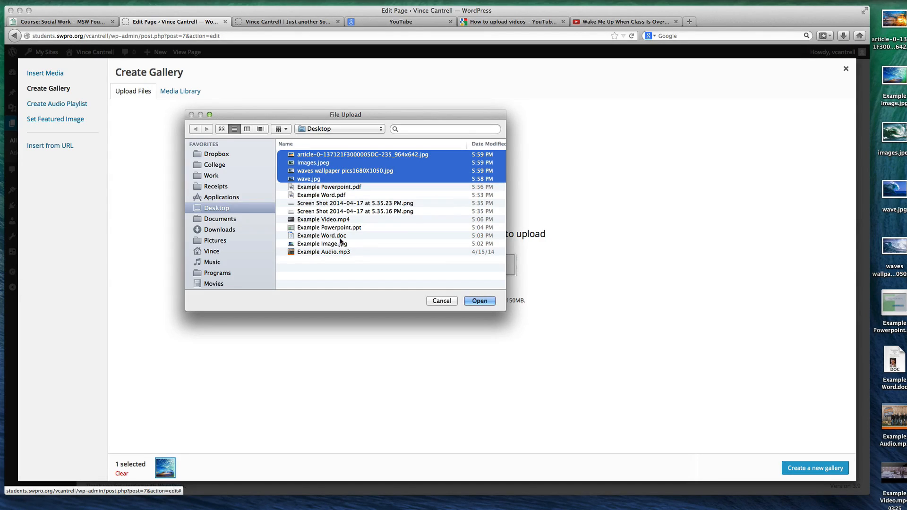
pyautogui.click(484, 299)
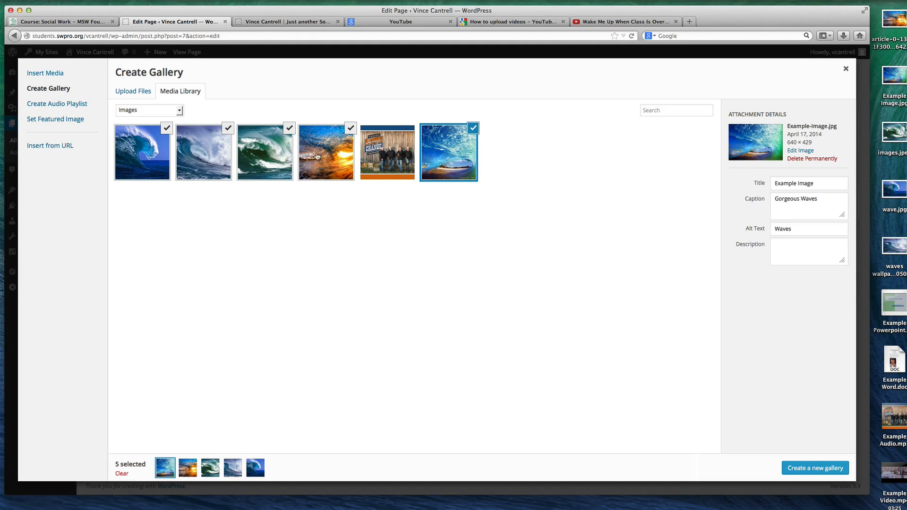
# Deselect and reselect Example-Image.jpg so it comes last in the selection, and create a new gallery from the five wave images
pyautogui.click(472, 128)
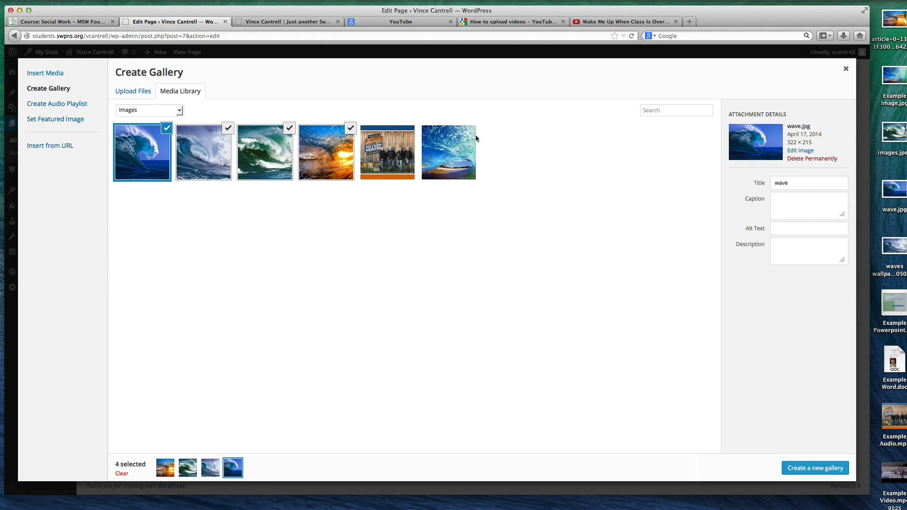
pyautogui.click(463, 147)
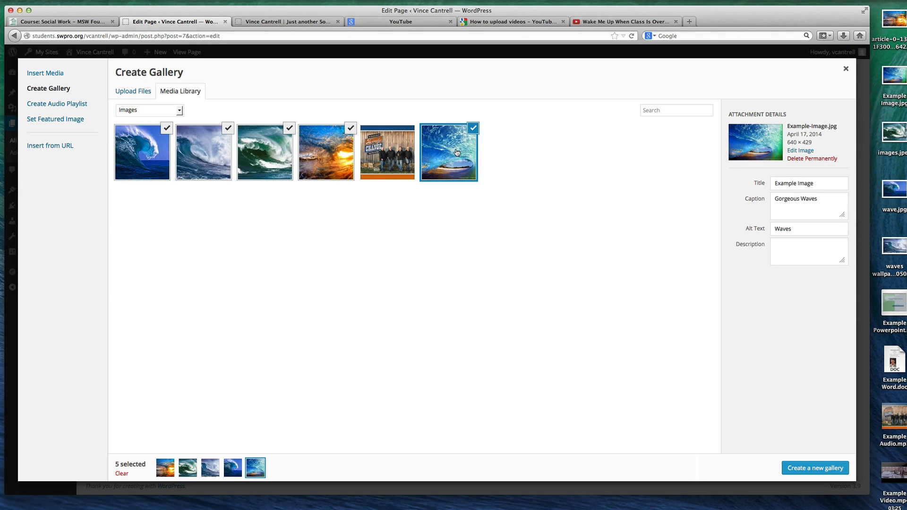
pyautogui.click(456, 151)
pyautogui.click(452, 153)
pyautogui.click(451, 153)
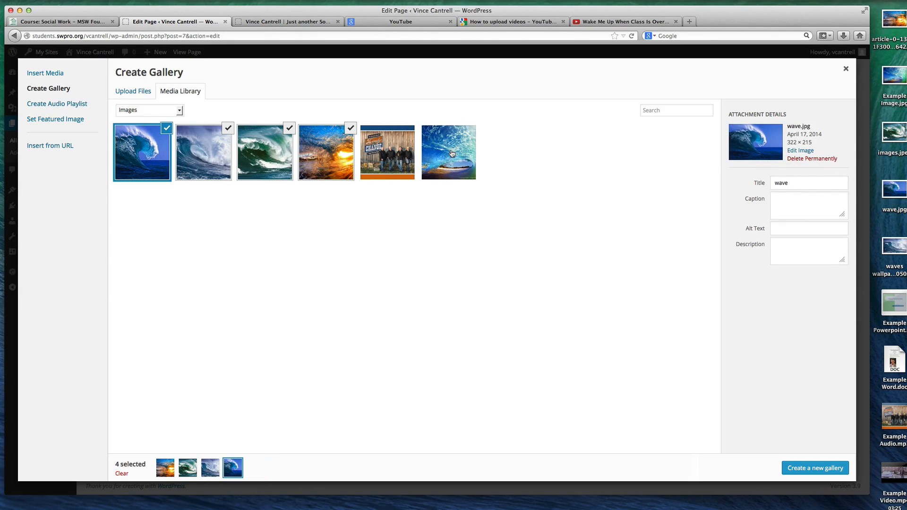
pyautogui.click(456, 156)
pyautogui.click(451, 151)
pyautogui.click(452, 150)
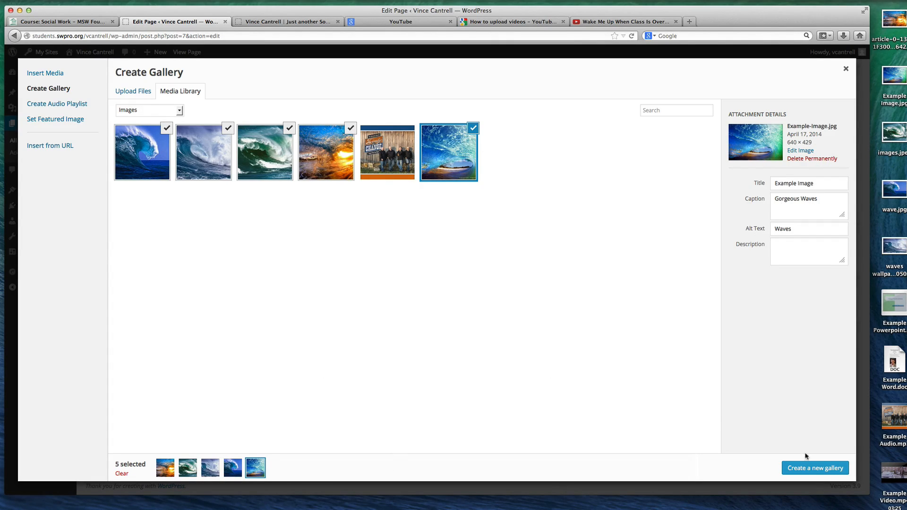
pyautogui.click(806, 468)
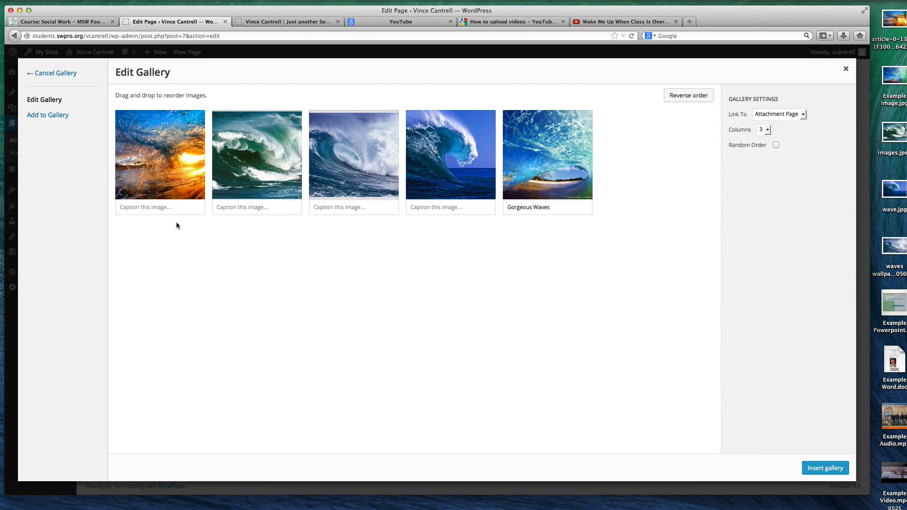
# Caption the first gallery image "Beautiful!" and insert the gallery with 3 columns, linked to Attachment Page
pyautogui.click(179, 206)
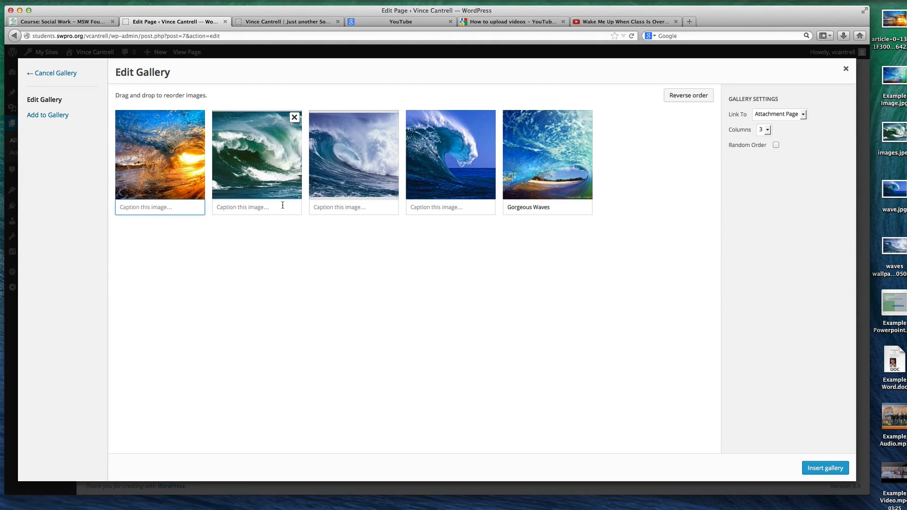
pyautogui.write('Beautiful!')
pyautogui.click(787, 115)
pyautogui.click(807, 108)
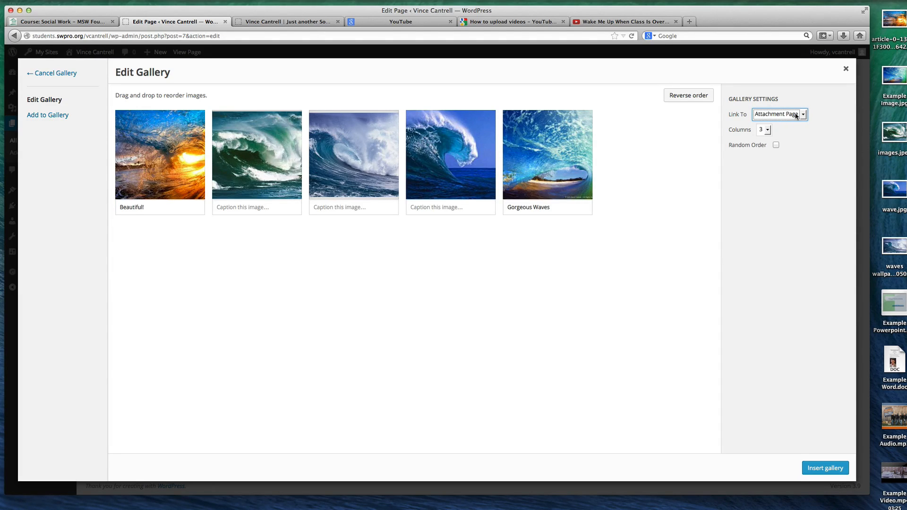
pyautogui.click(767, 130)
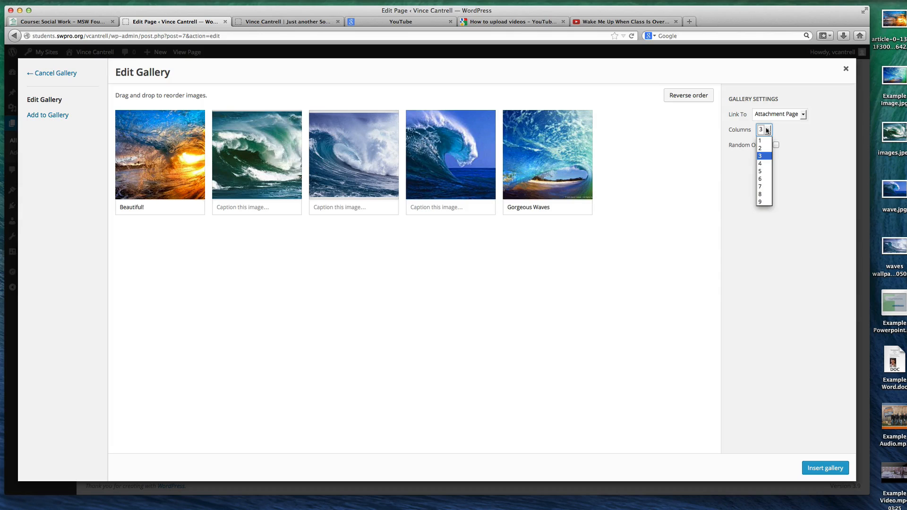
pyautogui.click(785, 131)
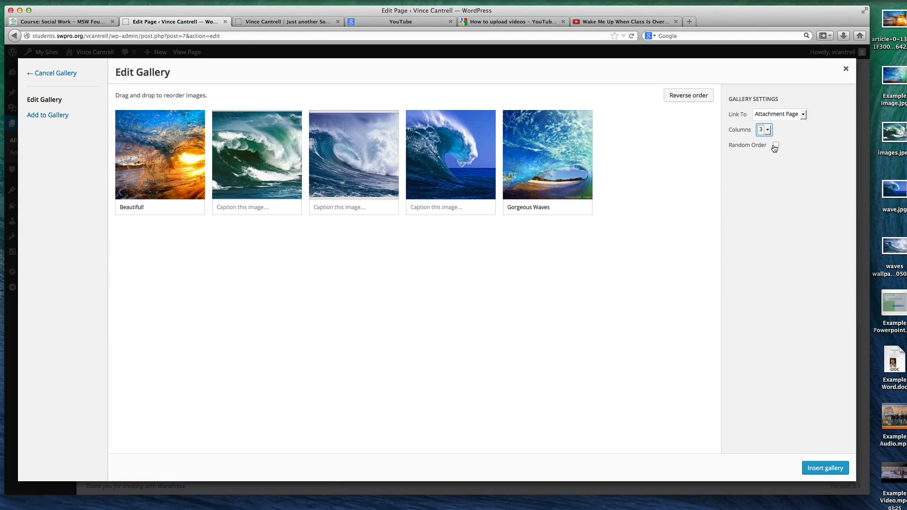
pyautogui.click(825, 468)
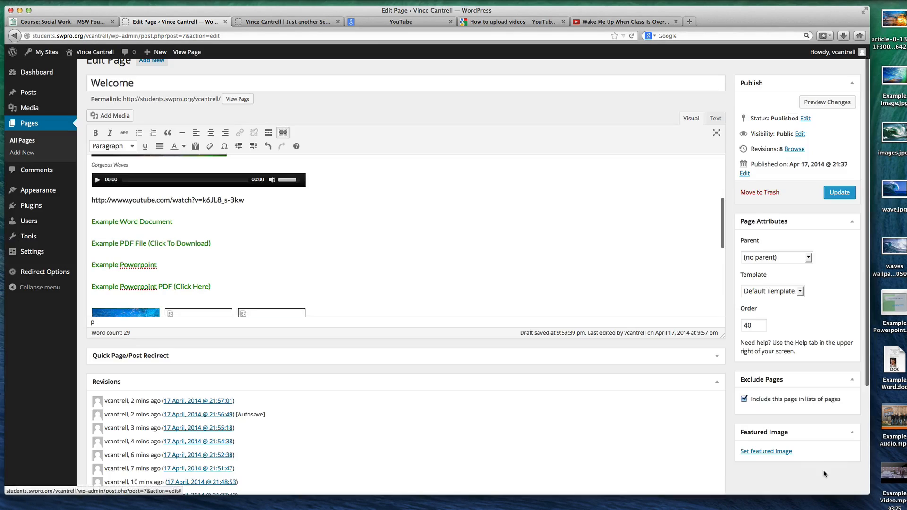
# Update the Welcome page and reload the live site to view the gallery below the document links
pyautogui.click(839, 192)
pyautogui.scroll(-4, 266, 250)
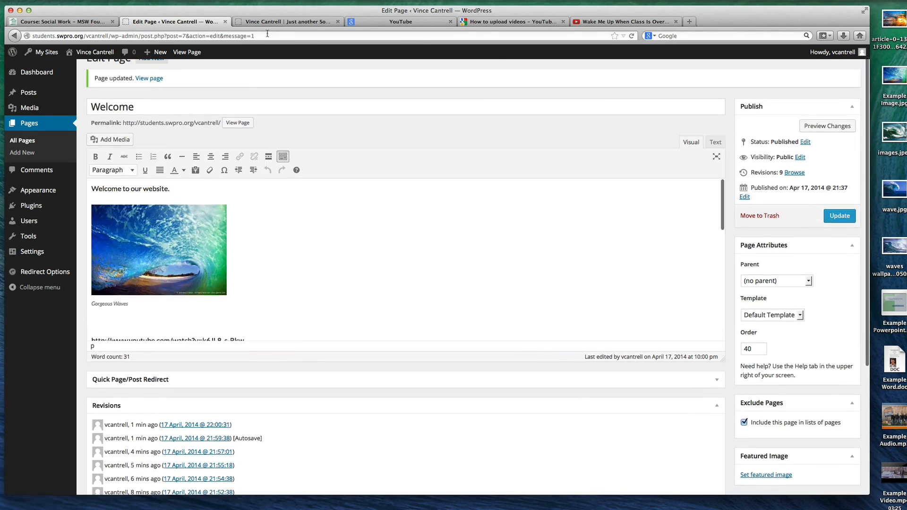
pyautogui.click(273, 21)
pyautogui.press('super+r')
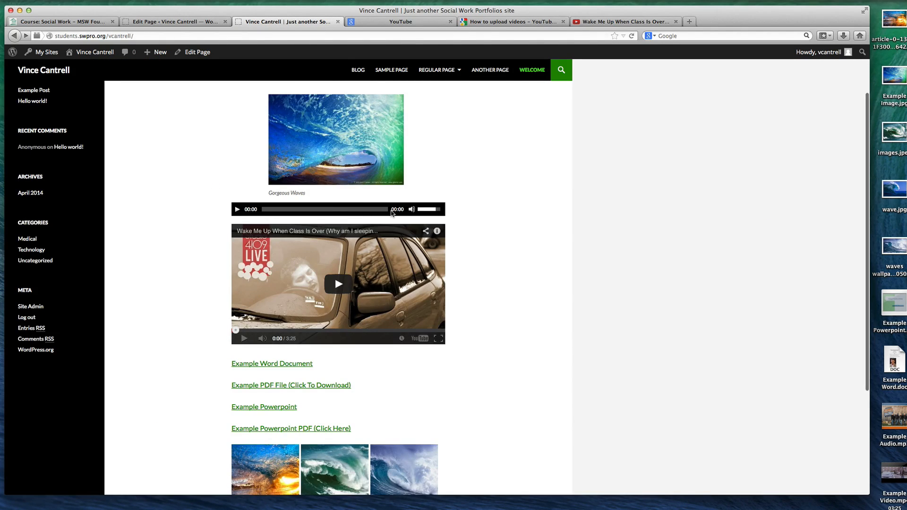
pyautogui.scroll(-5, 391, 212)
pyautogui.scroll(-1, 391, 213)
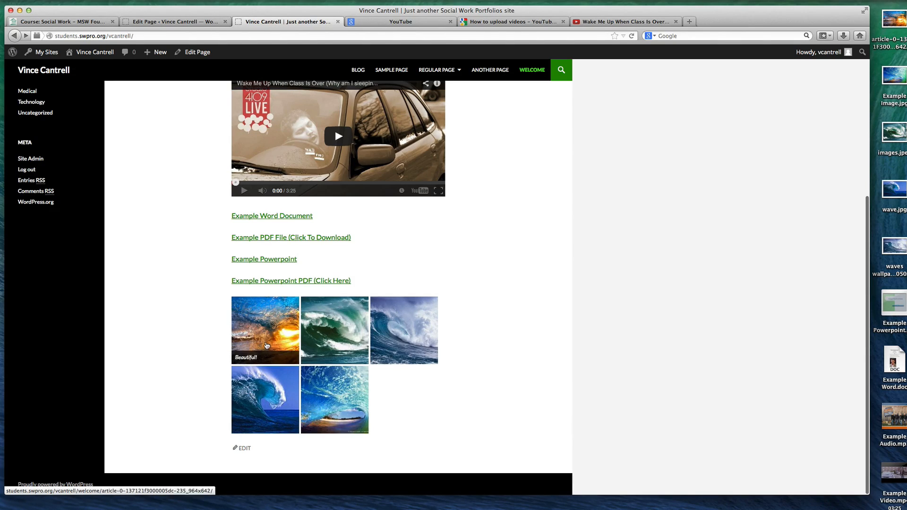
# Open the first gallery image's attachment page, view its full-size 964 × 642 file, and return to the attachment page
pyautogui.click(271, 334)
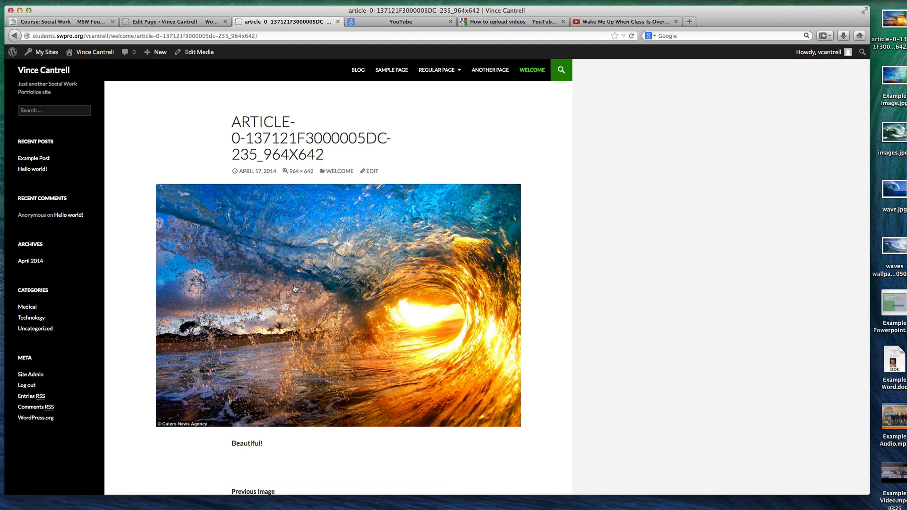
pyautogui.scroll(-3, 296, 289)
pyautogui.scroll(3, 257, 425)
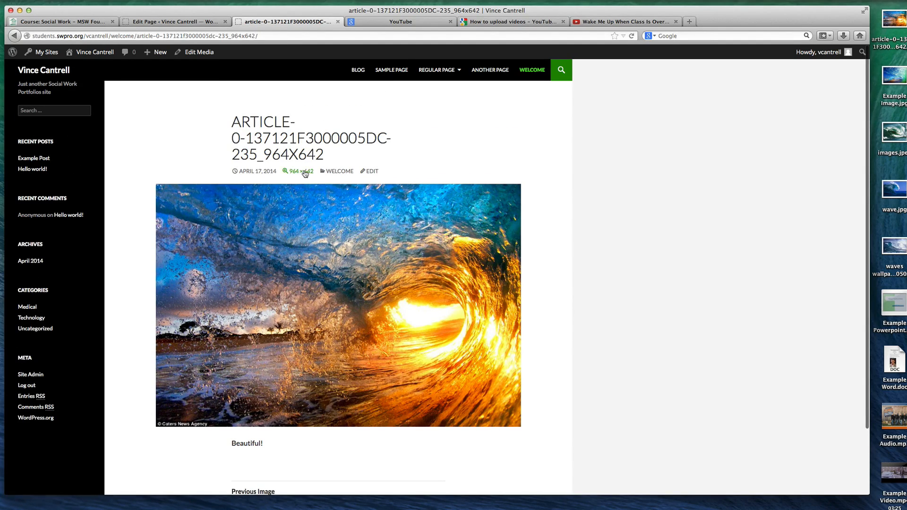
pyautogui.click(304, 173)
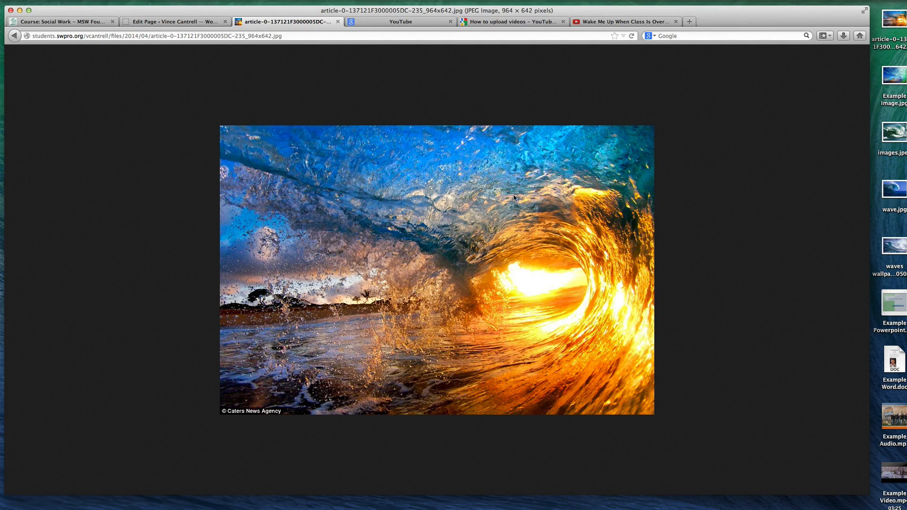
pyautogui.click(19, 39)
# Browse the gallery with the Previous Image and Next Image links, and go back to the live Welcome page
pyautogui.scroll(-2, 336, 313)
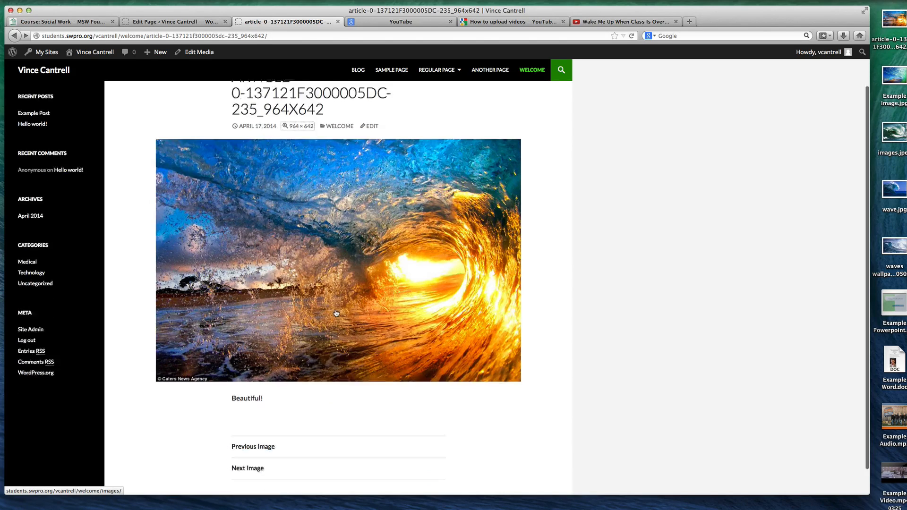
pyautogui.click(263, 418)
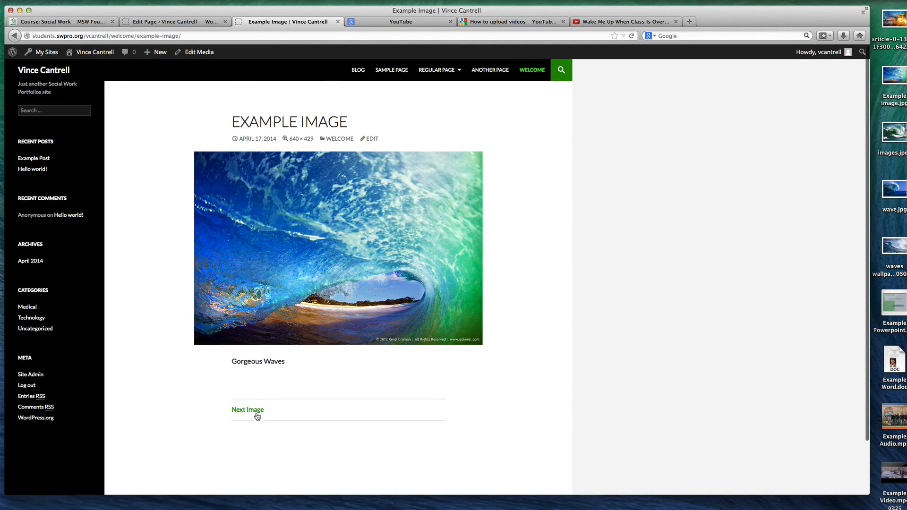
pyautogui.click(257, 416)
pyautogui.scroll(-2, 255, 425)
pyautogui.click(255, 460)
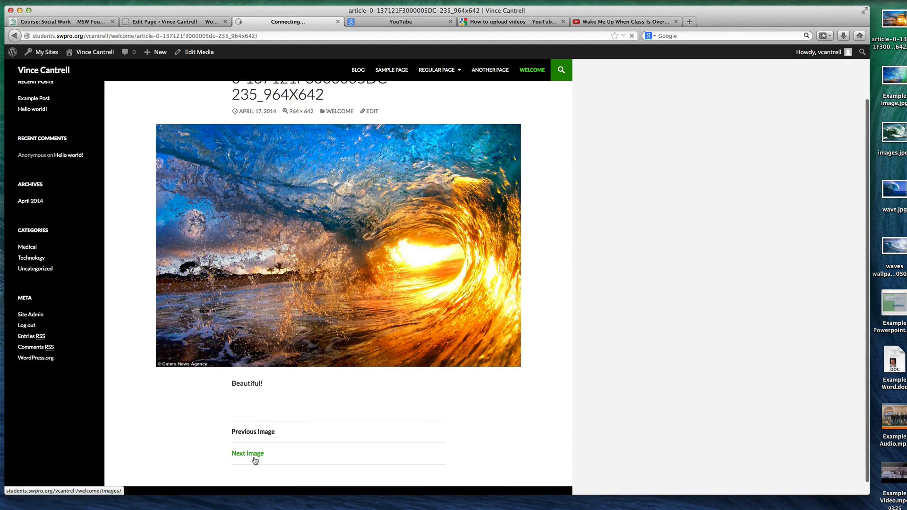
pyautogui.press('super+Left')
pyautogui.press('super+Left')
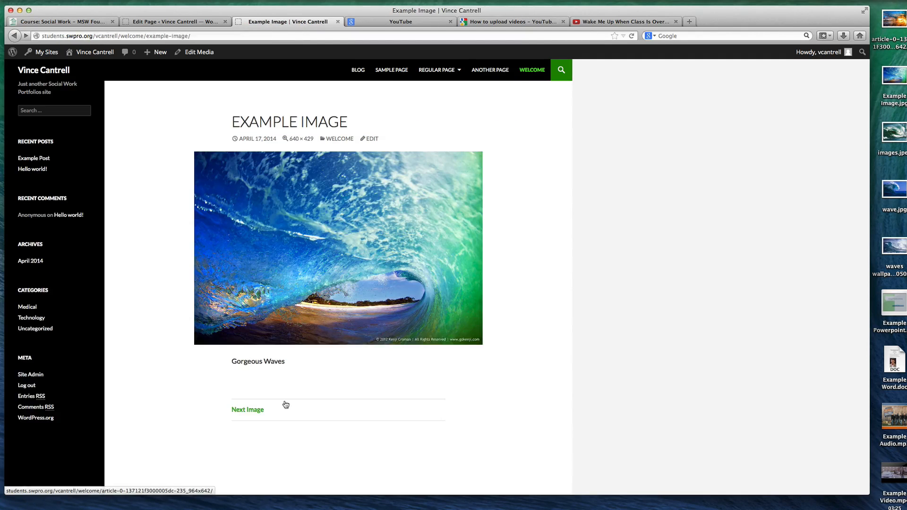
pyautogui.press('super+Left')
pyautogui.press('super+Left')
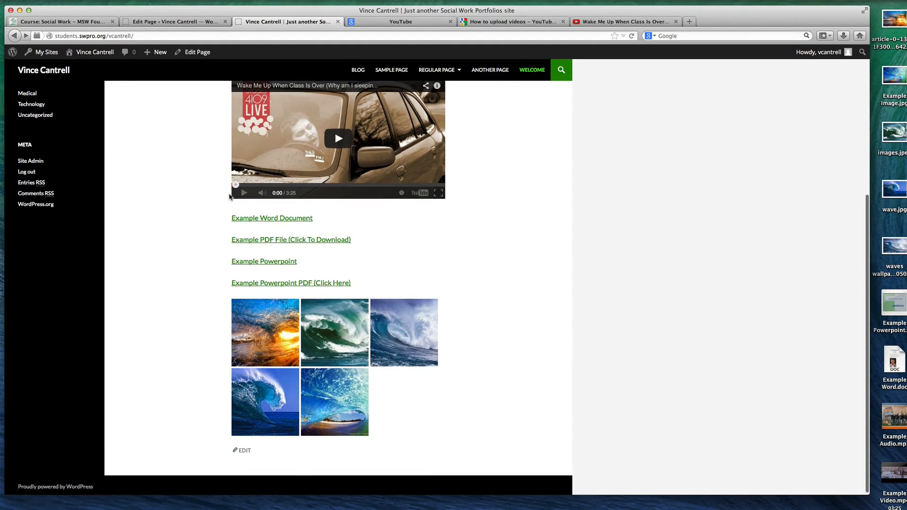
pyautogui.scroll(1, 227, 194)
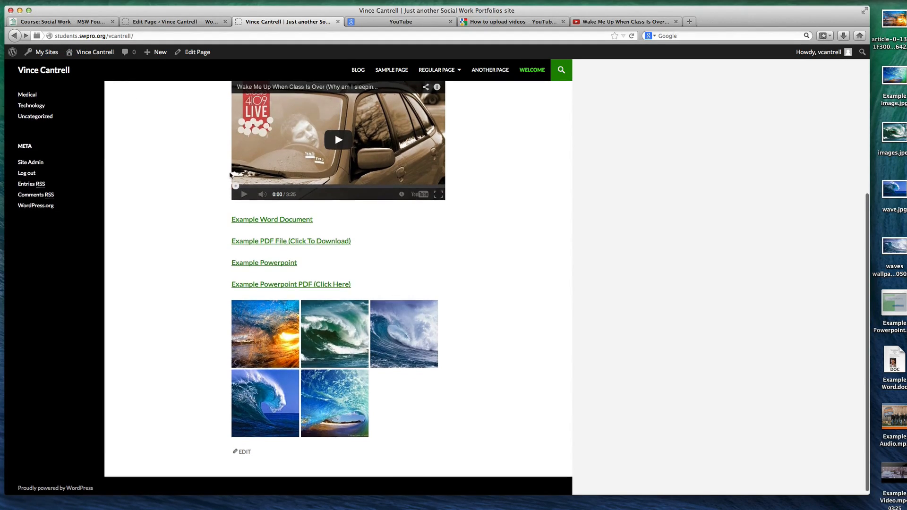
pyautogui.scroll(1, 214, 178)
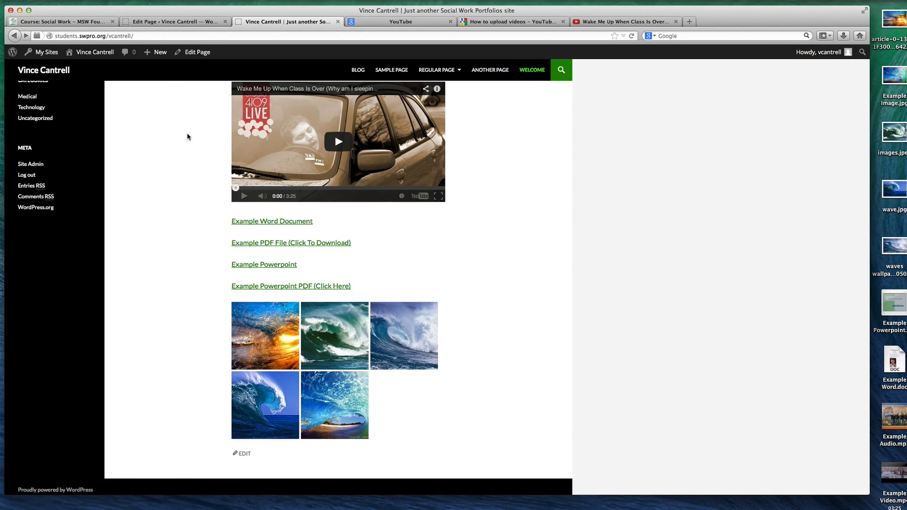
# Insert an audio playlist containing Example-Audio.mp3 below the gallery in the Welcome page editor, keeping the default playlist settings
pyautogui.click(144, 21)
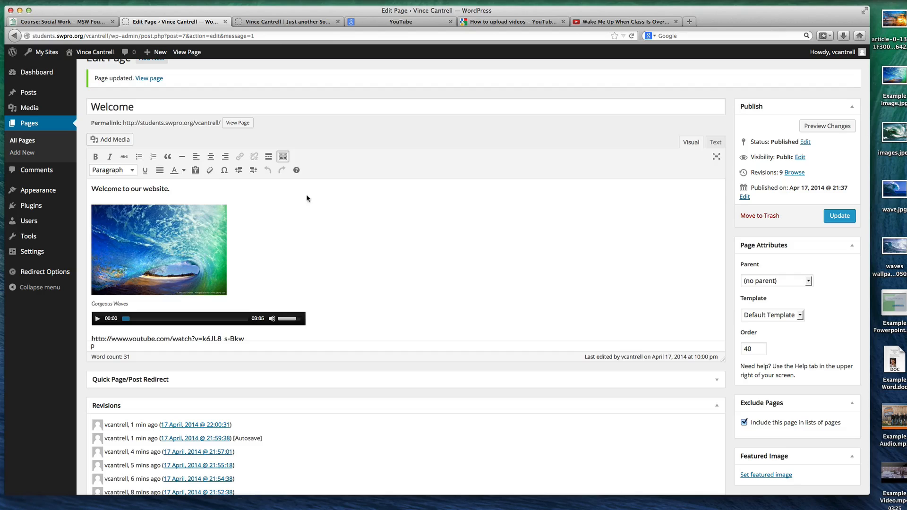
pyautogui.scroll(-10, 352, 258)
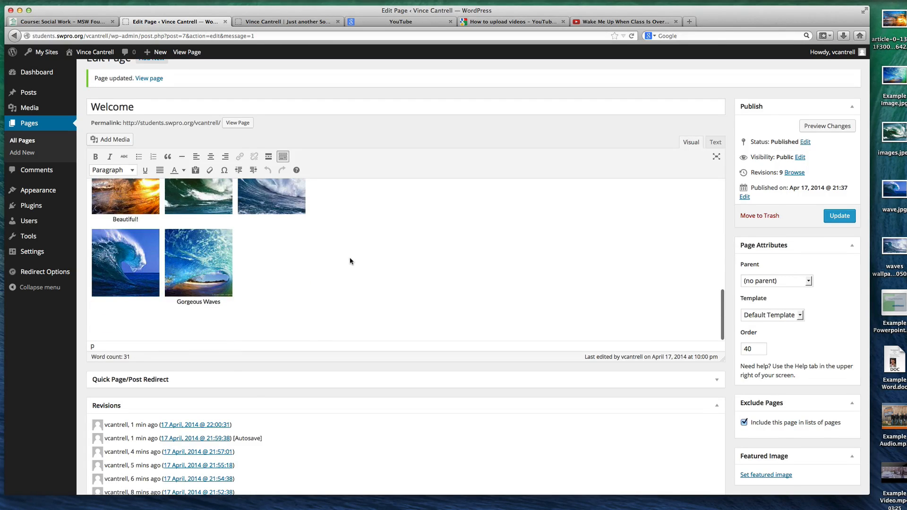
pyautogui.click(279, 314)
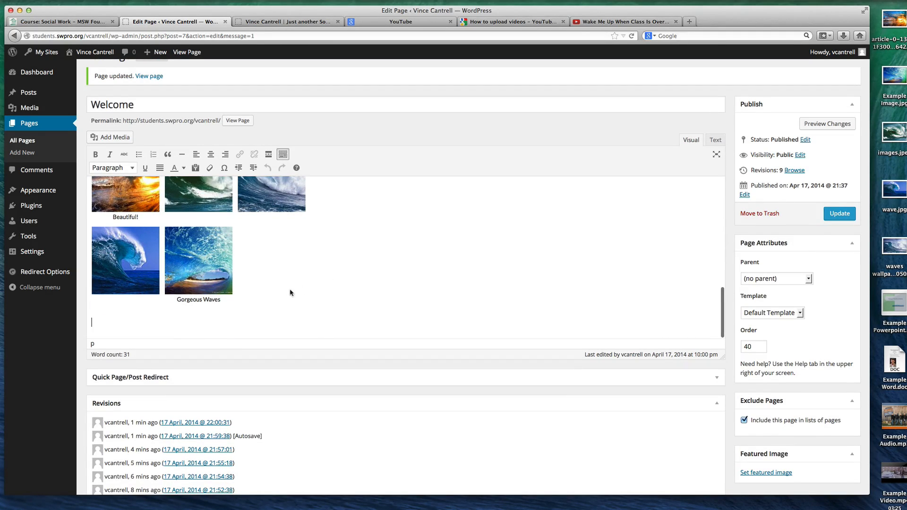
pyautogui.click(116, 137)
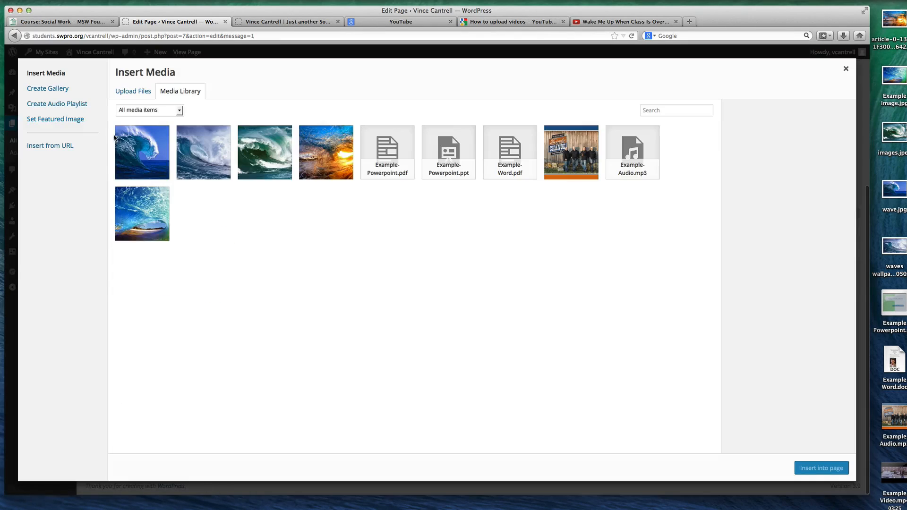
pyautogui.click(84, 104)
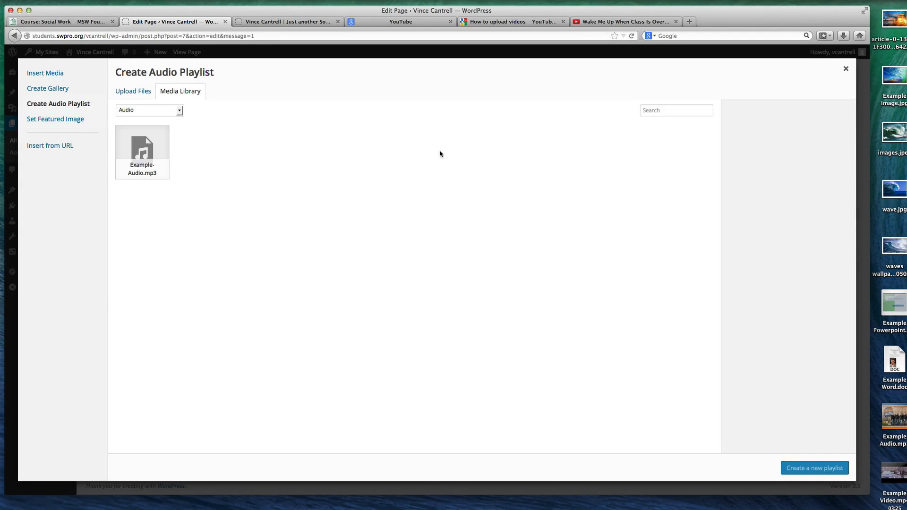
pyautogui.click(142, 149)
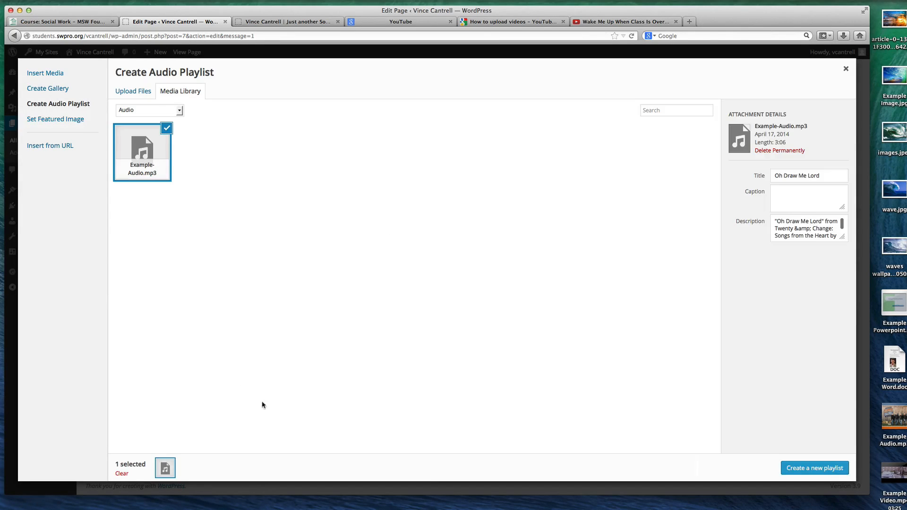
pyautogui.click(820, 468)
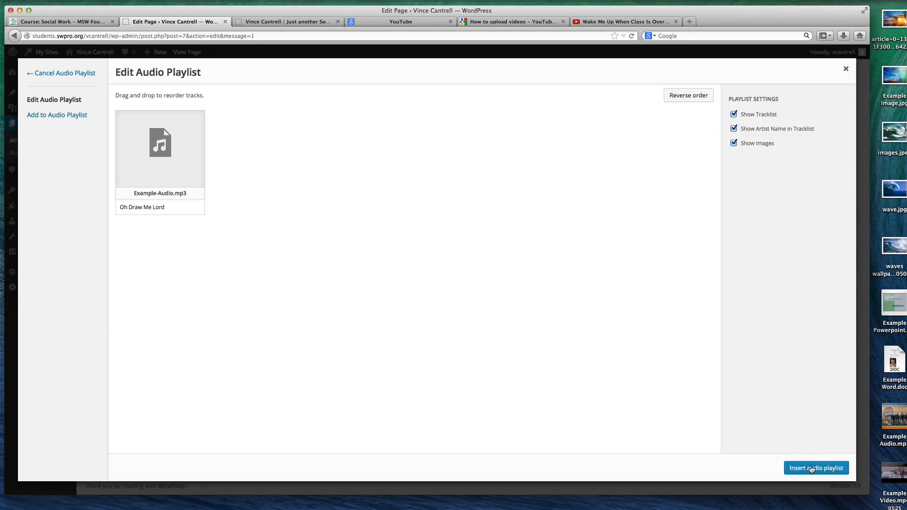
pyautogui.click(817, 467)
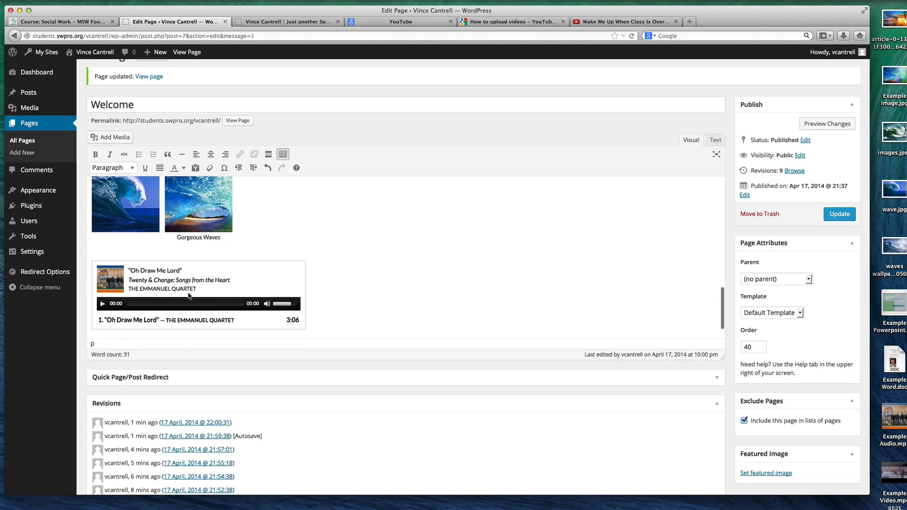
pyautogui.scroll(-1, 118, 312)
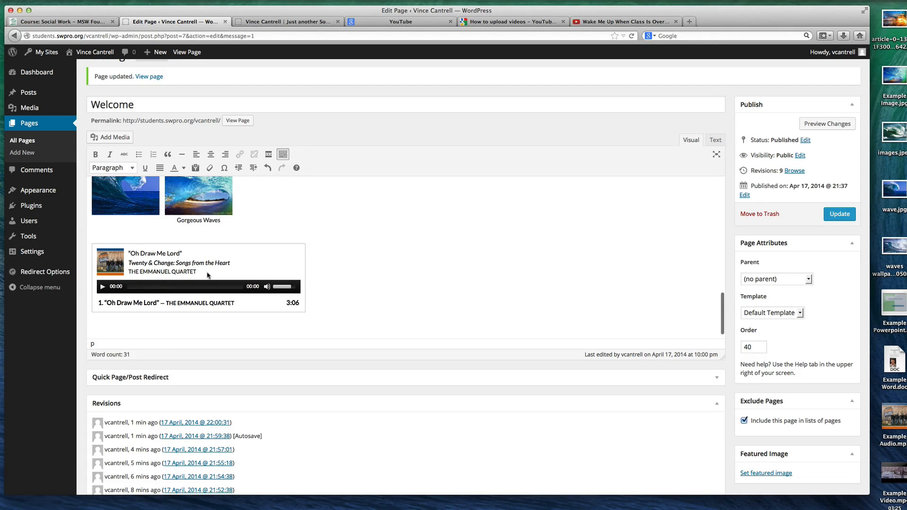
pyautogui.scroll(10, 206, 272)
pyautogui.scroll(-6, 203, 271)
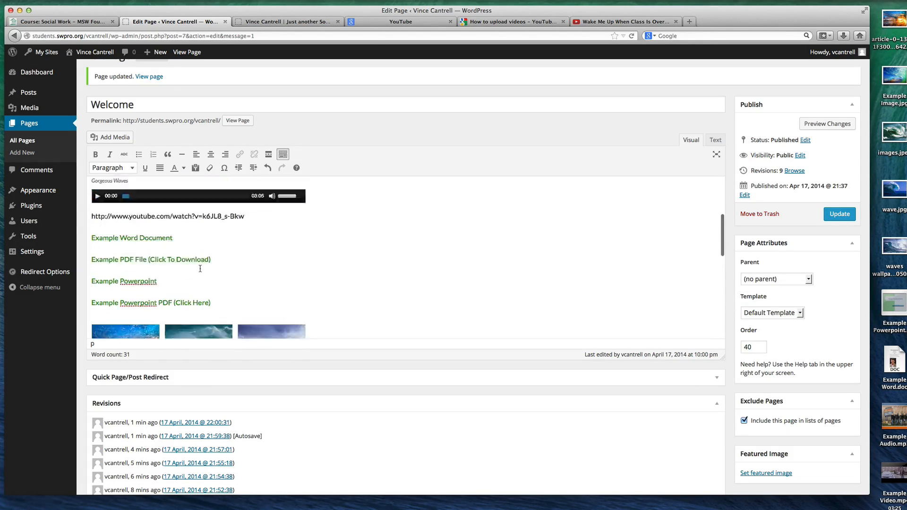
pyautogui.scroll(-6, 201, 271)
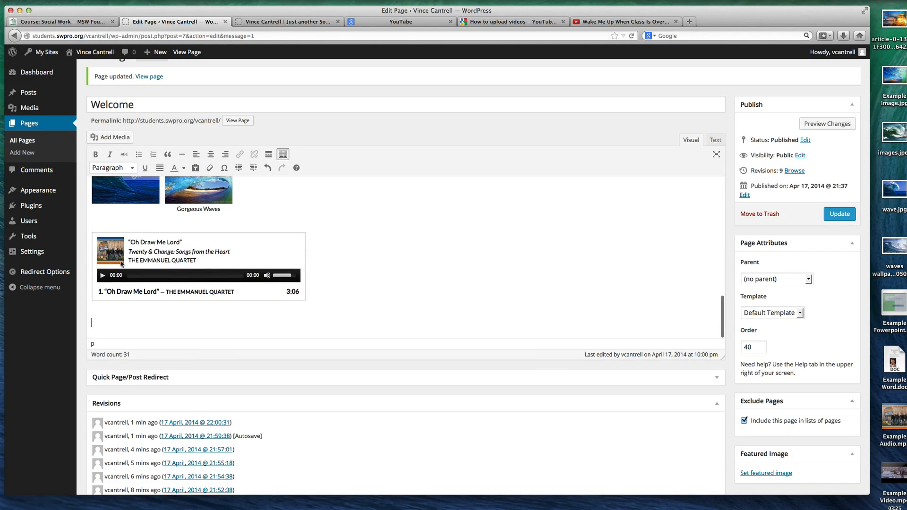
pyautogui.scroll(4, 341, 274)
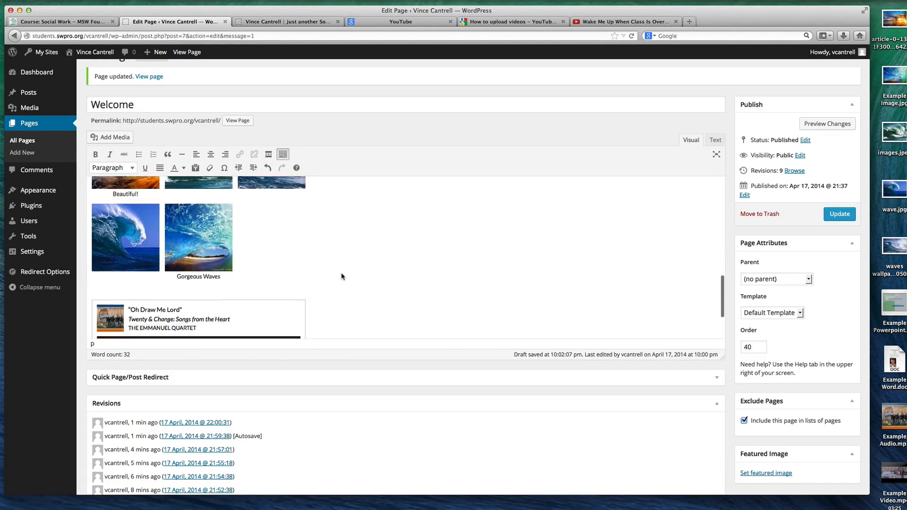
# Open the Insert from URL form for adding media below the audio playlist on the Welcome page
pyautogui.scroll(-2, 341, 276)
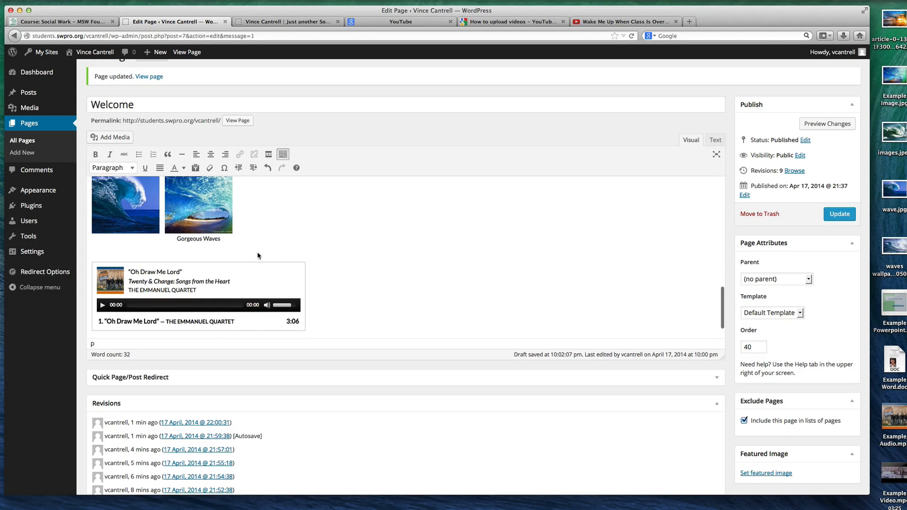
pyautogui.click(114, 137)
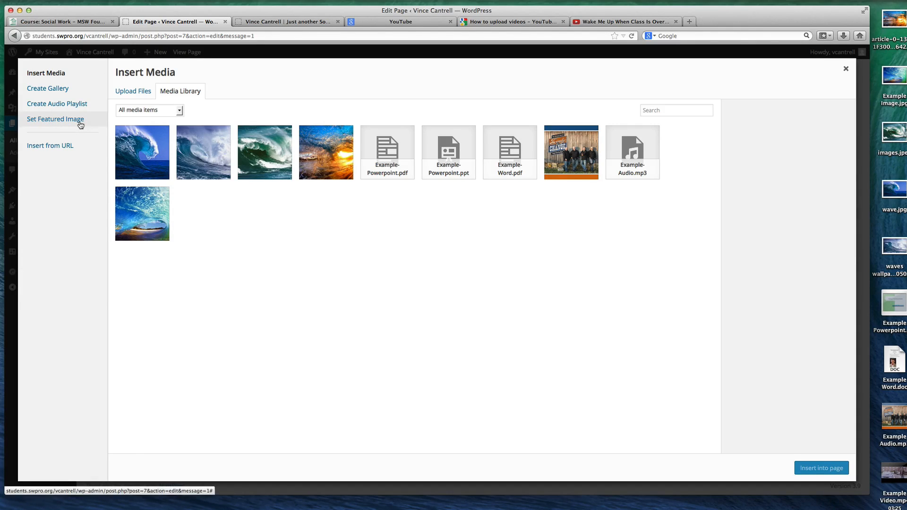
pyautogui.click(55, 146)
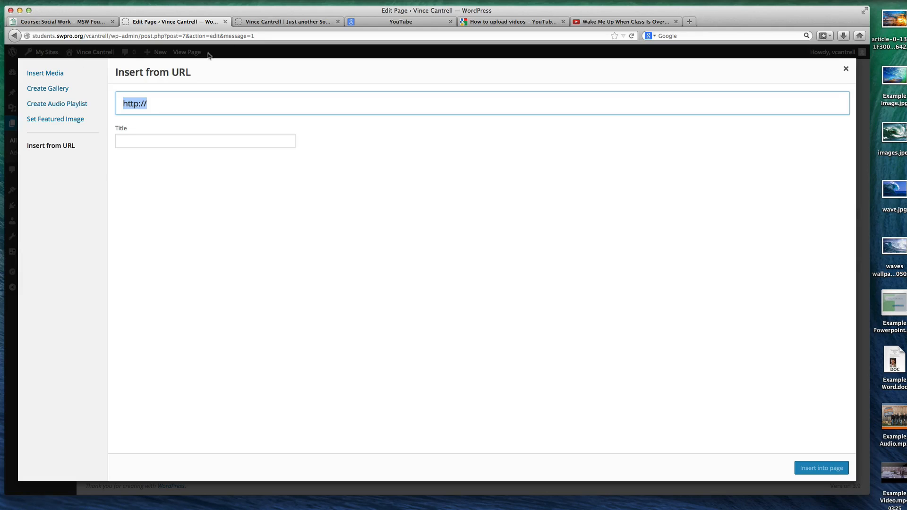
# Go to Google Images in a new browser tab and search for "waves"
pyautogui.click(690, 21)
pyautogui.write('images.')
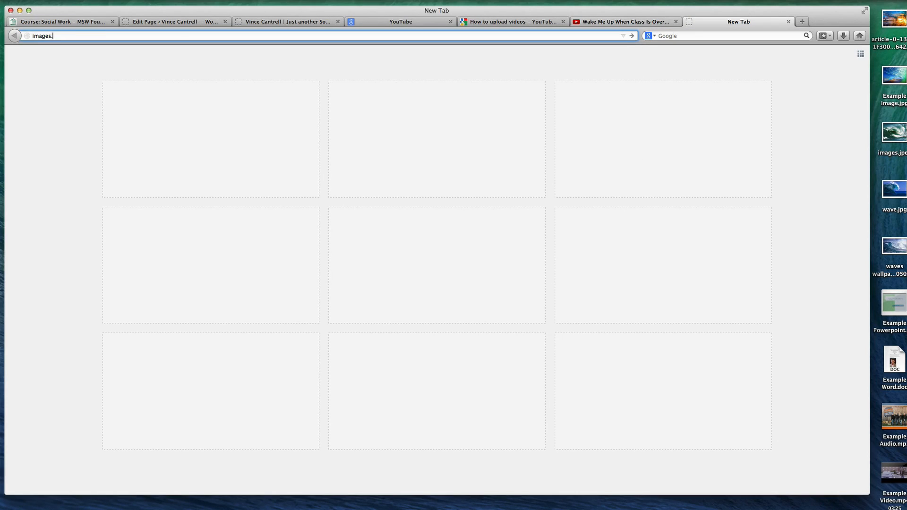
pyautogui.write('google')
pyautogui.press('Return')
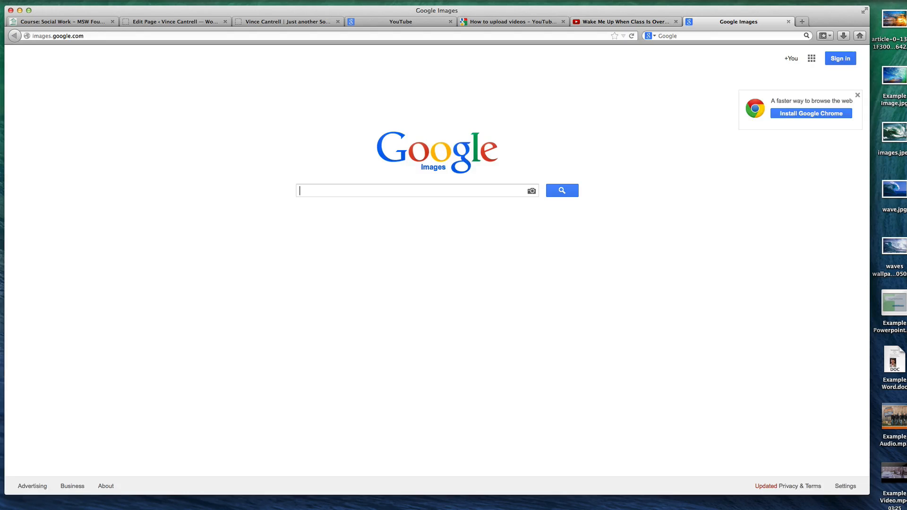
pyautogui.write('waves')
pyautogui.press('Return')
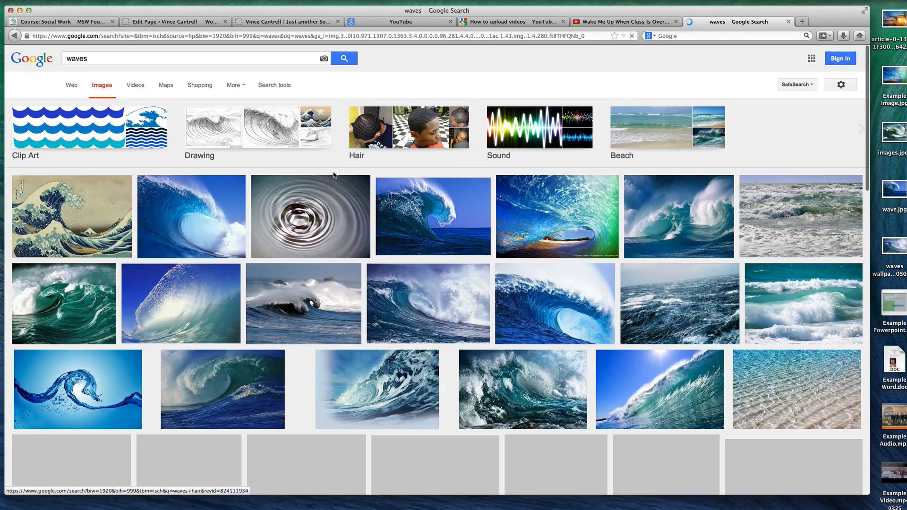
# Open the full-size Wikipedia water-ripple image from the results and copy its image address
pyautogui.click(316, 204)
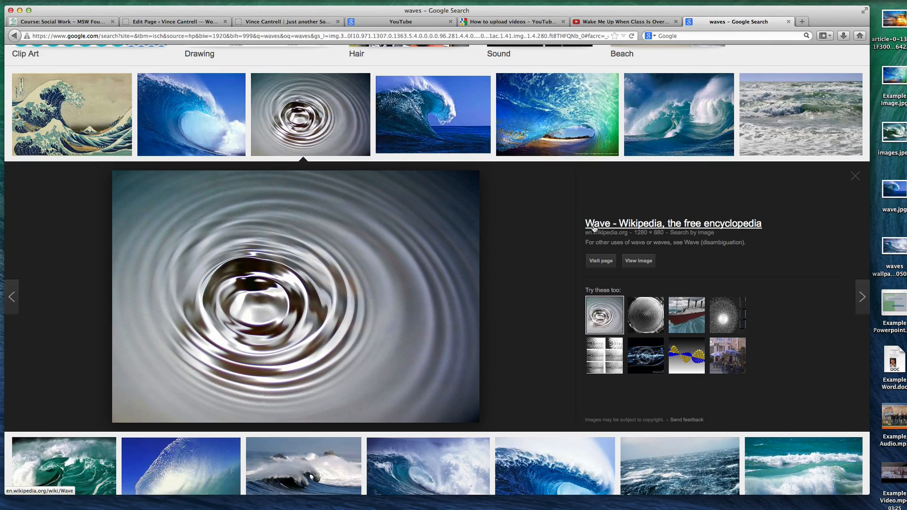
pyautogui.click(637, 260)
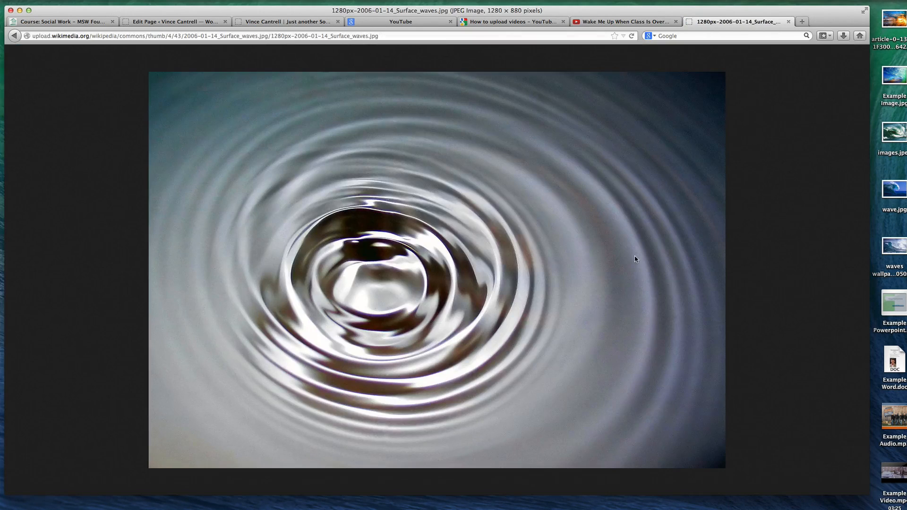
pyautogui.rightClick(357, 198)
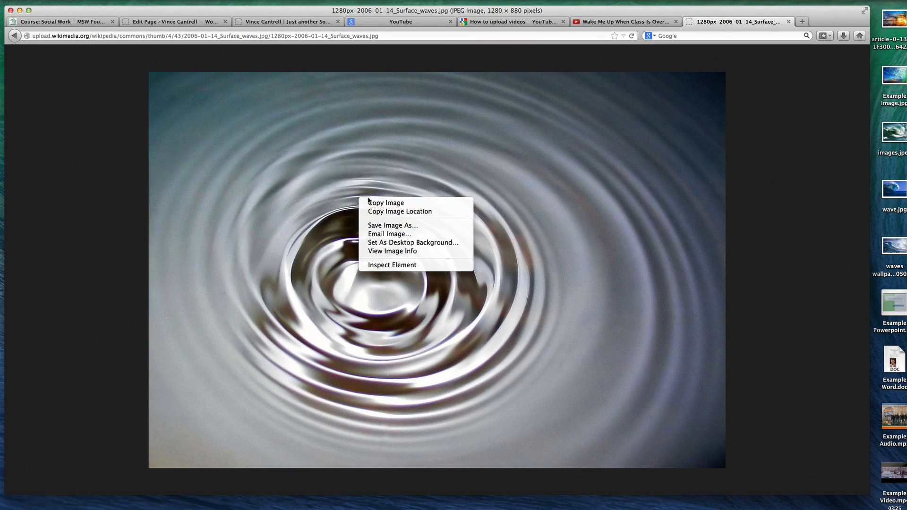
pyautogui.click(417, 213)
pyautogui.click(210, 38)
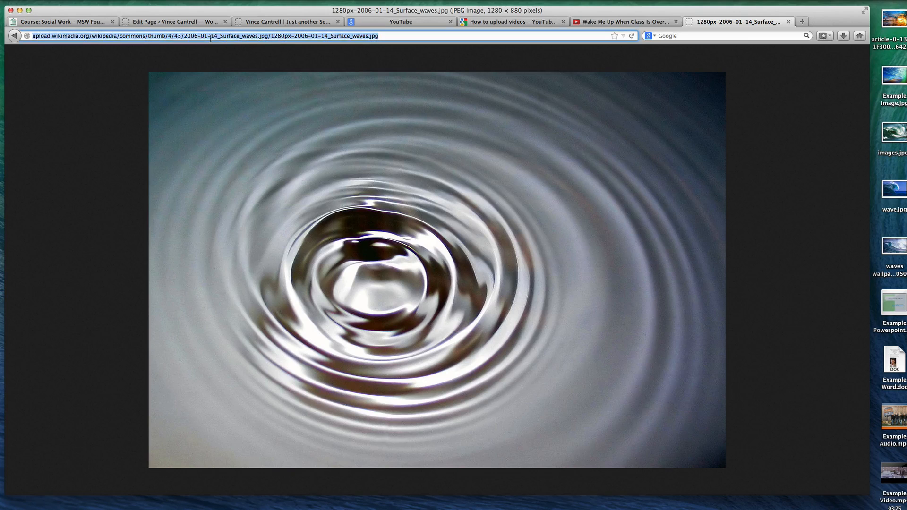
# Return to the Welcome page editor and paste the copied Surface_waves.jpg address as the image URL
pyautogui.click(60, 22)
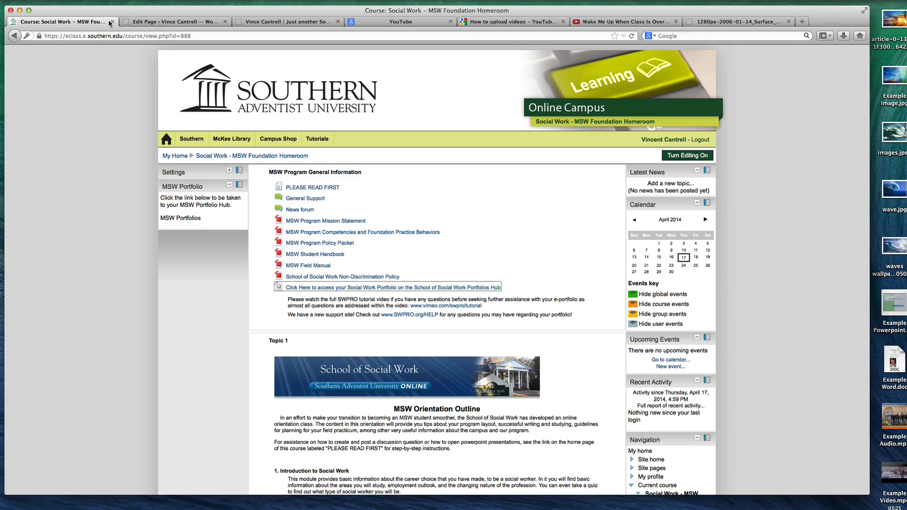
pyautogui.click(138, 22)
pyautogui.press('super+v')
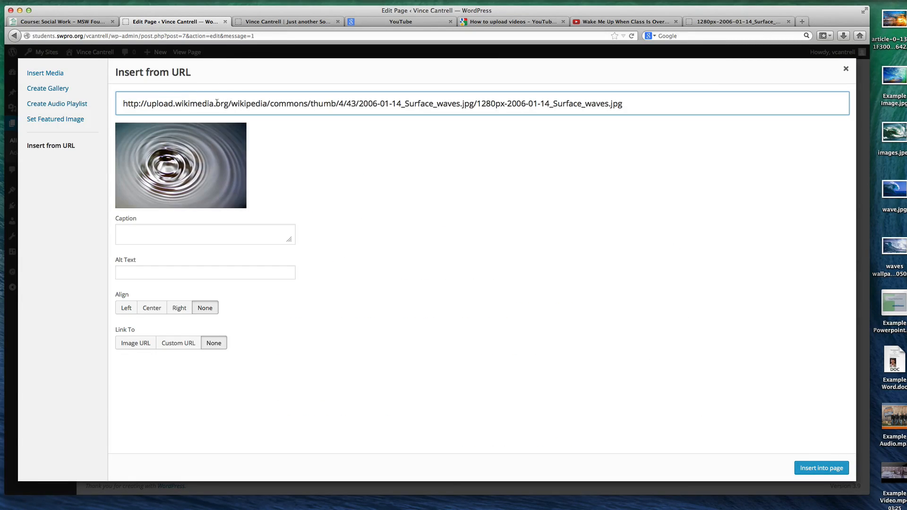
# Clear the image URL and paste the copied Surface_waves.jpg address again
pyautogui.tripleClick(519, 103)
pyautogui.rightClick(347, 95)
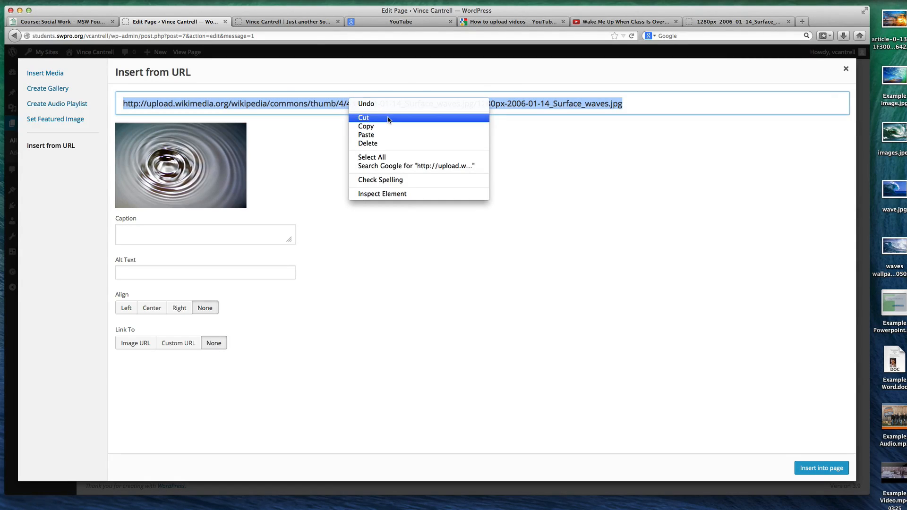
pyautogui.click(698, 116)
pyautogui.press('BackSpace')
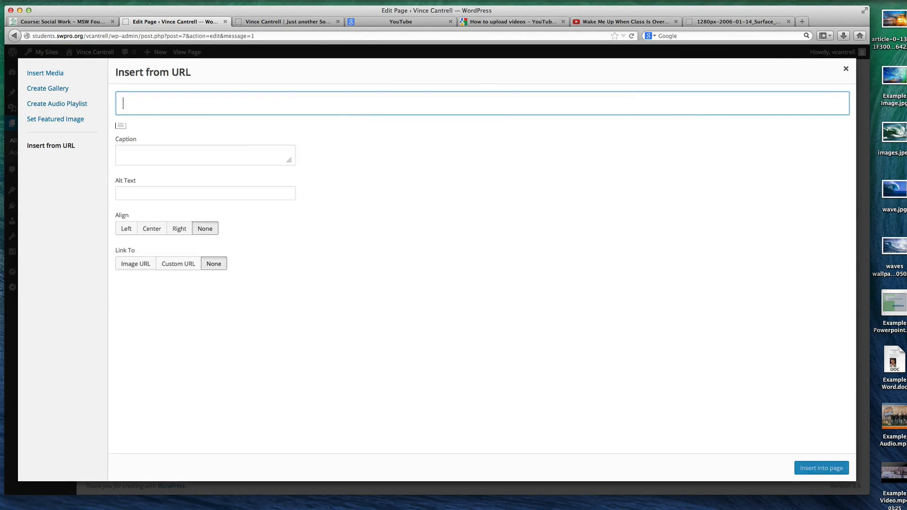
pyautogui.rightClick(236, 102)
pyautogui.click(258, 143)
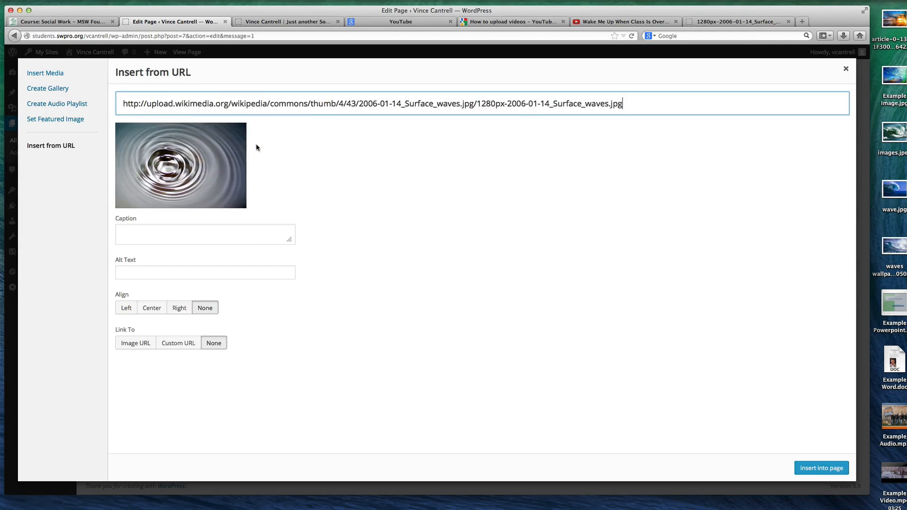
# Insert the water-ripple image into the Welcome page with alignment and link set to None, and update the page
pyautogui.click(835, 466)
pyautogui.scroll(5, 408, 237)
pyautogui.scroll(-6, 408, 237)
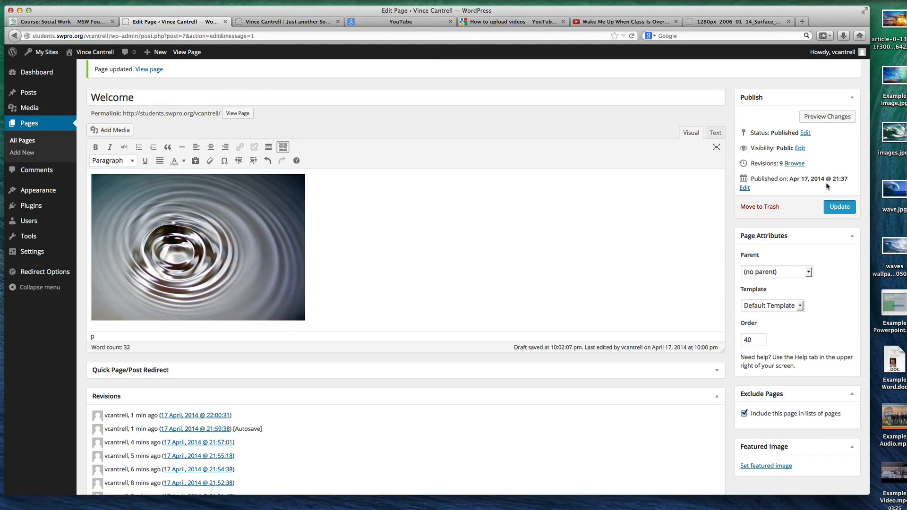
pyautogui.click(844, 206)
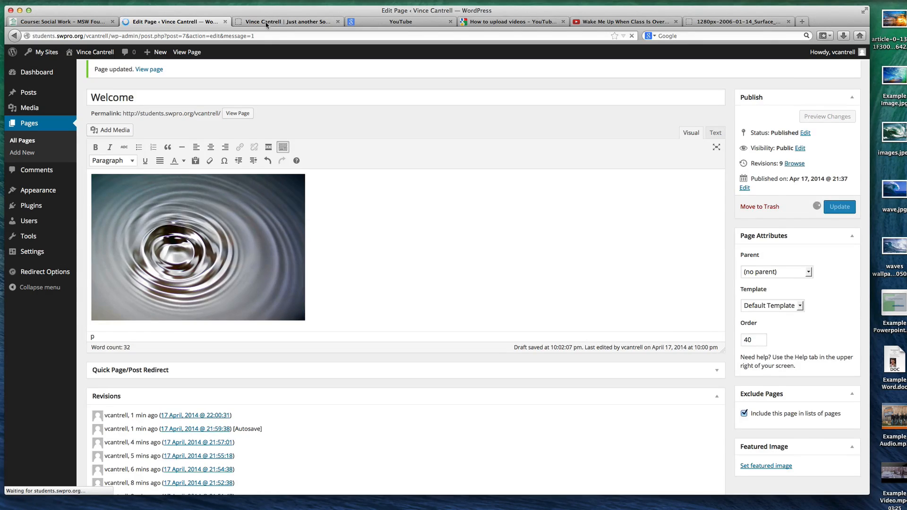
# Reload the live Welcome page and briefly play the track in the audio playlist above the new image
pyautogui.click(265, 22)
pyautogui.press('super+r')
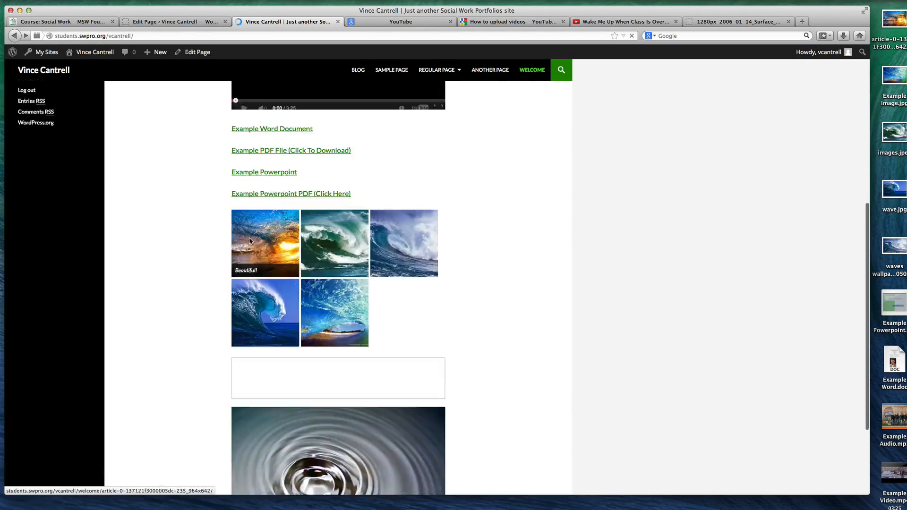
pyautogui.scroll(-3, 228, 244)
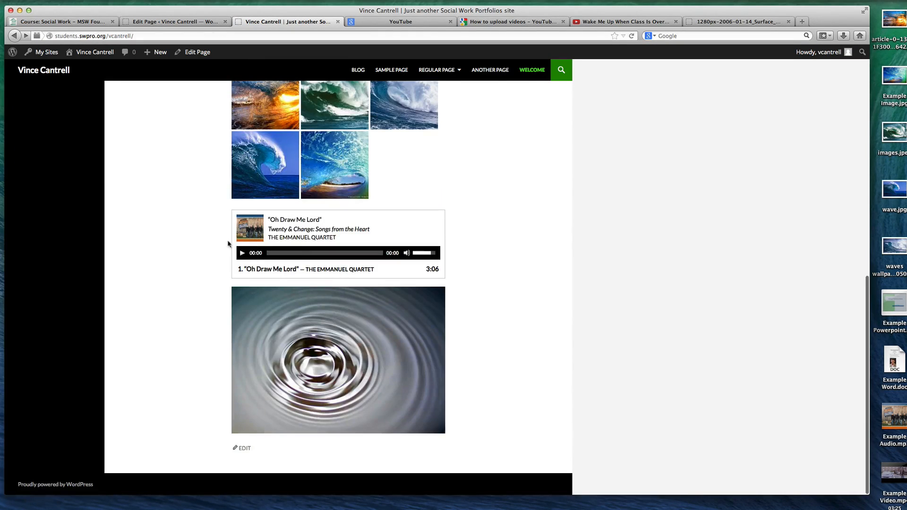
pyautogui.click(263, 269)
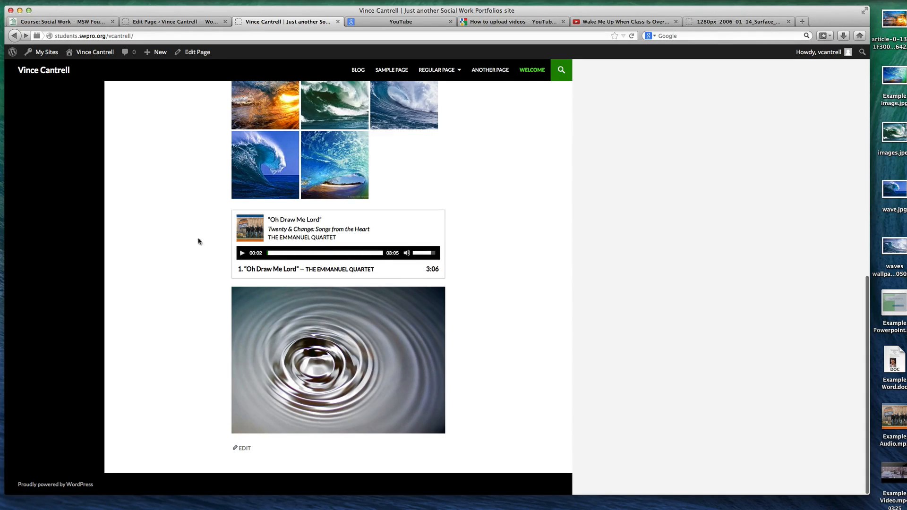
pyautogui.scroll(5, 180, 237)
# View the anonymous comment on the Hello world! post from the site's comment list, and unapprove it
pyautogui.click(179, 22)
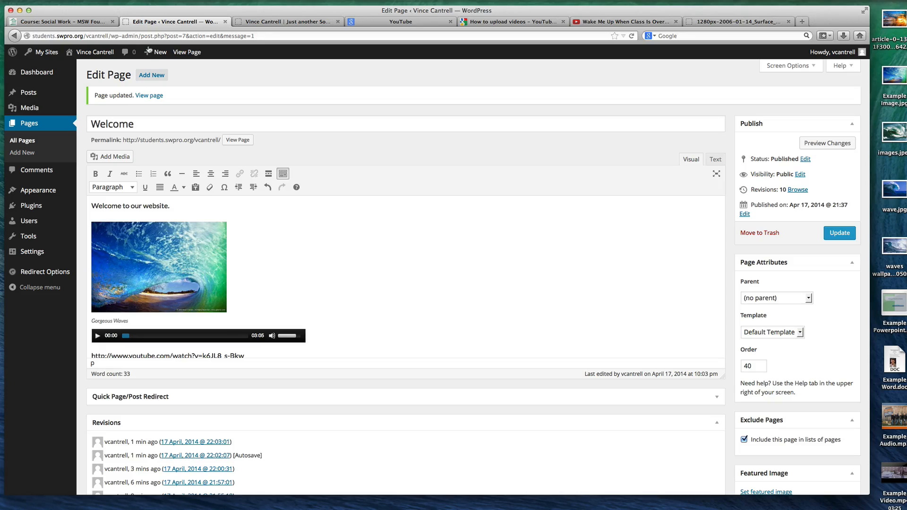
pyautogui.click(44, 170)
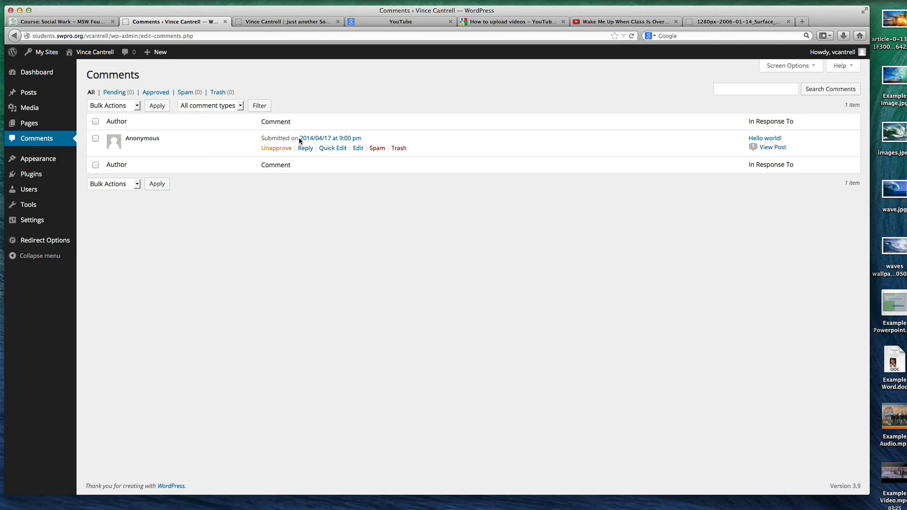
pyautogui.click(330, 138)
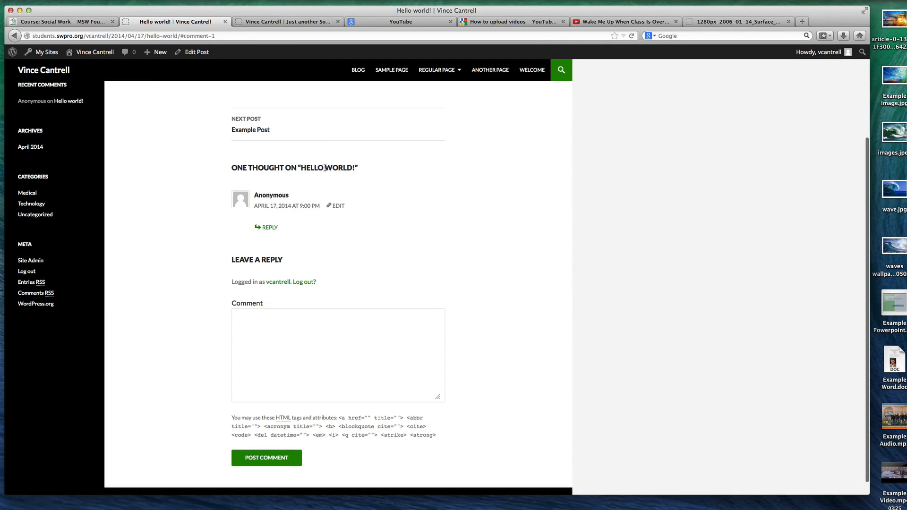
pyautogui.press('super+Left')
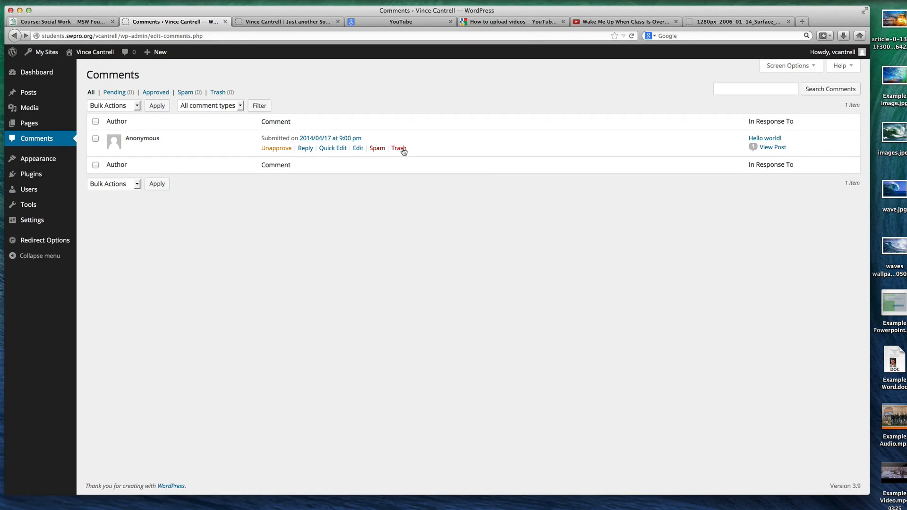
pyautogui.click(281, 148)
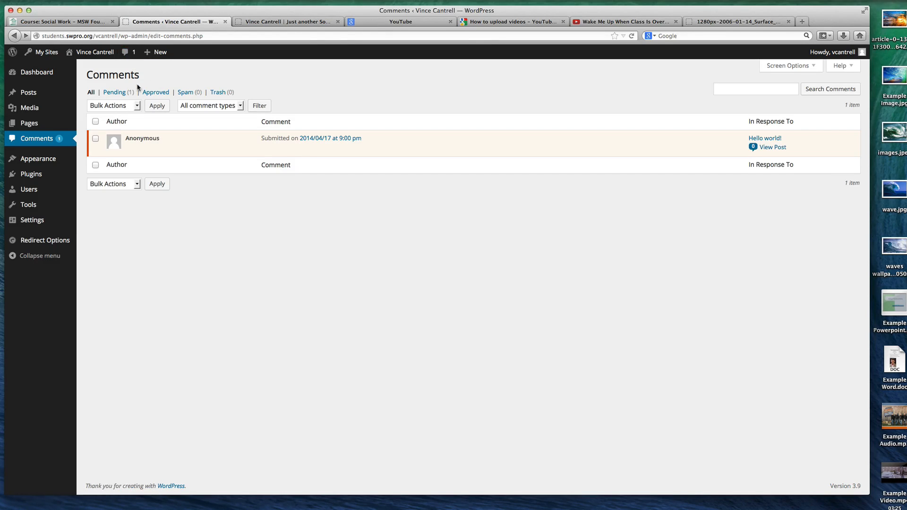
pyautogui.click(130, 54)
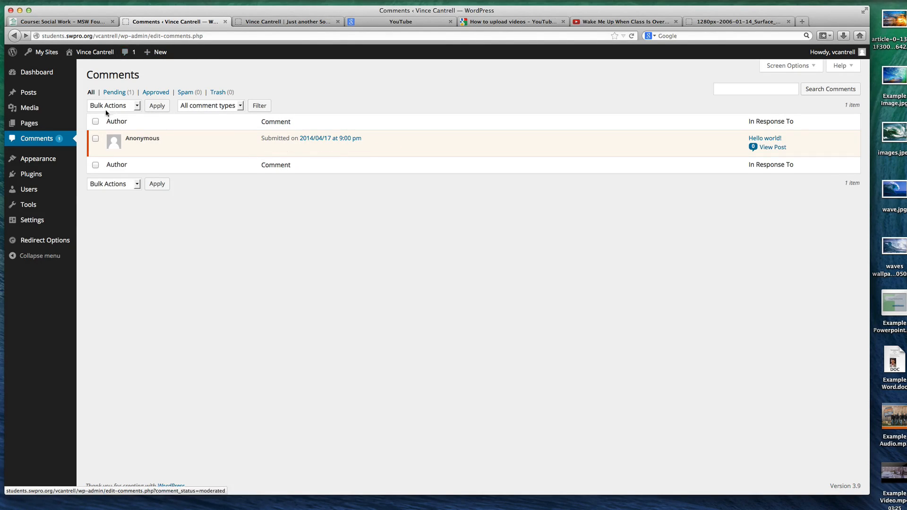
# Select all comments and bulk-move them to the Trash, check the trashed comments, and return to the full comment list
pyautogui.click(96, 124)
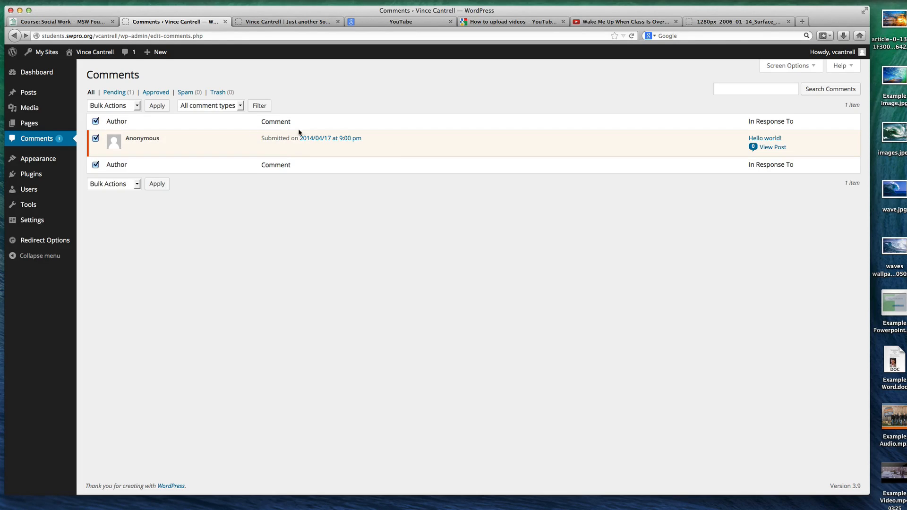
pyautogui.click(123, 108)
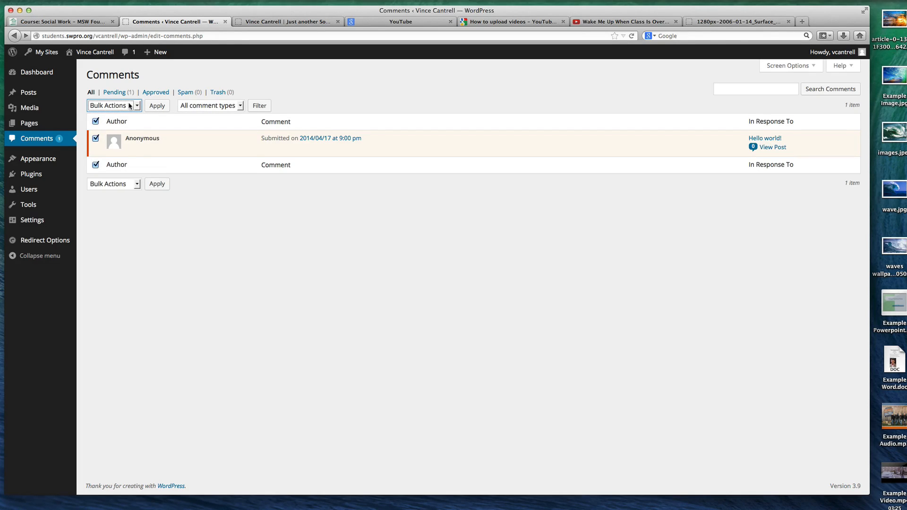
pyautogui.click(129, 105)
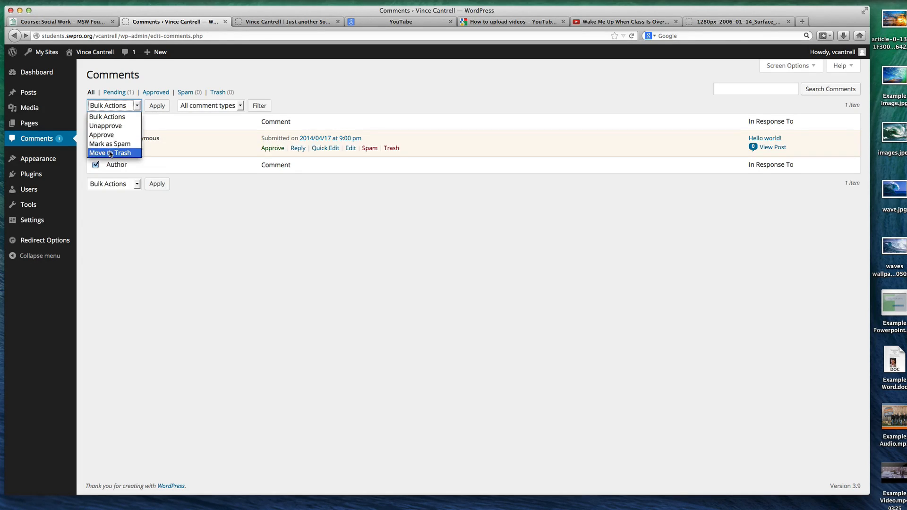
pyautogui.click(110, 153)
pyautogui.click(149, 108)
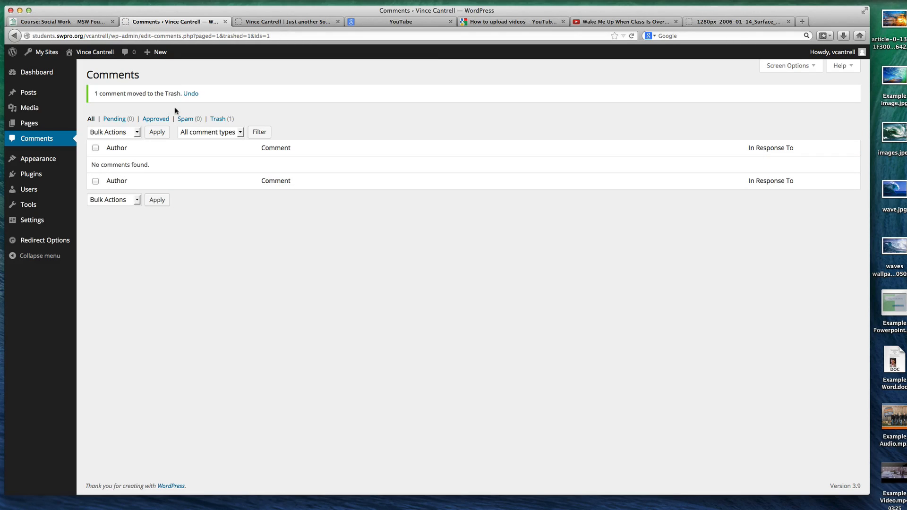
pyautogui.click(218, 119)
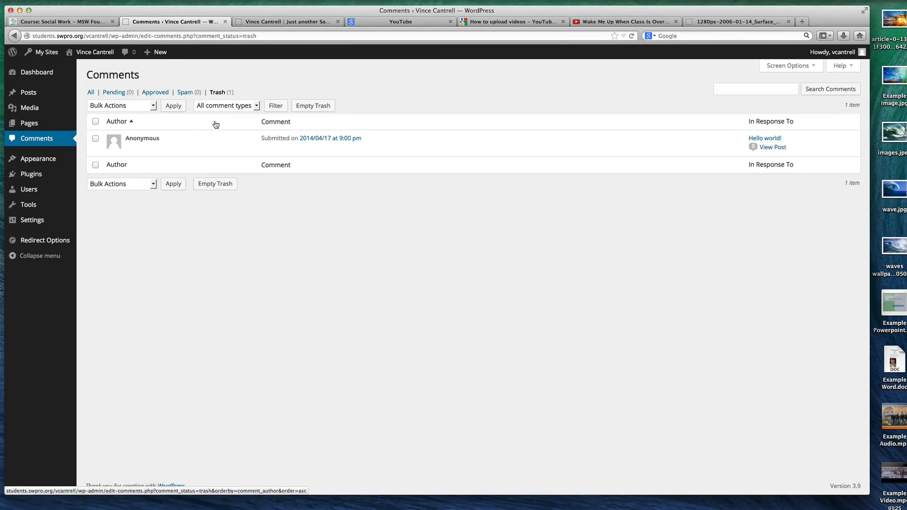
pyautogui.click(91, 92)
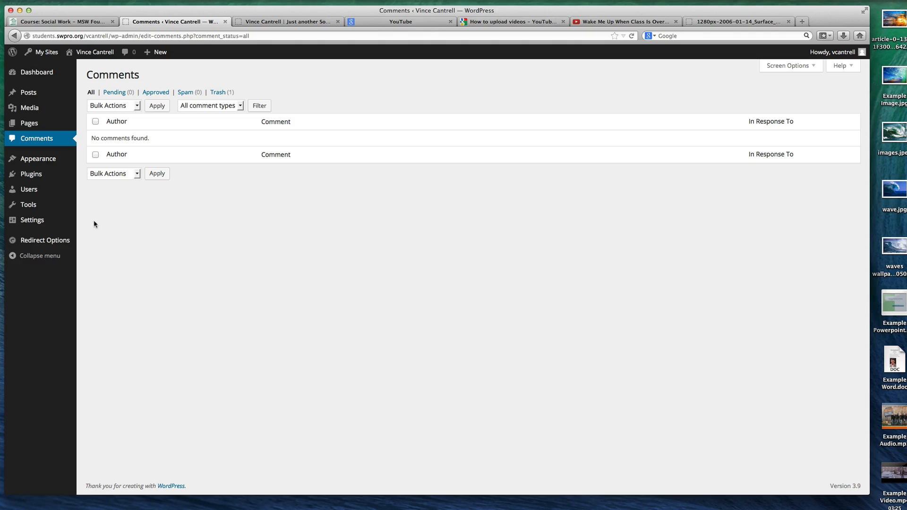
# Open the installed themes and browse through the available designs
pyautogui.click(57, 164)
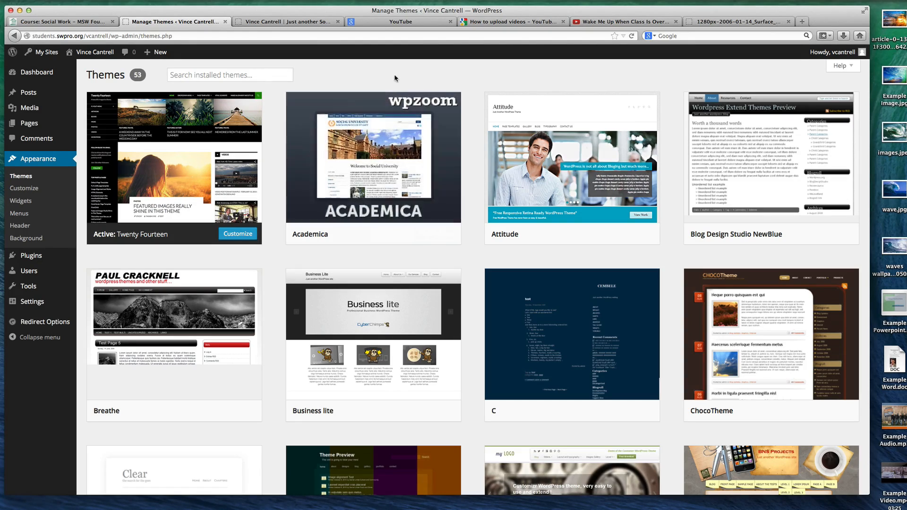
pyautogui.scroll(-4, 396, 79)
pyautogui.scroll(-20, 396, 79)
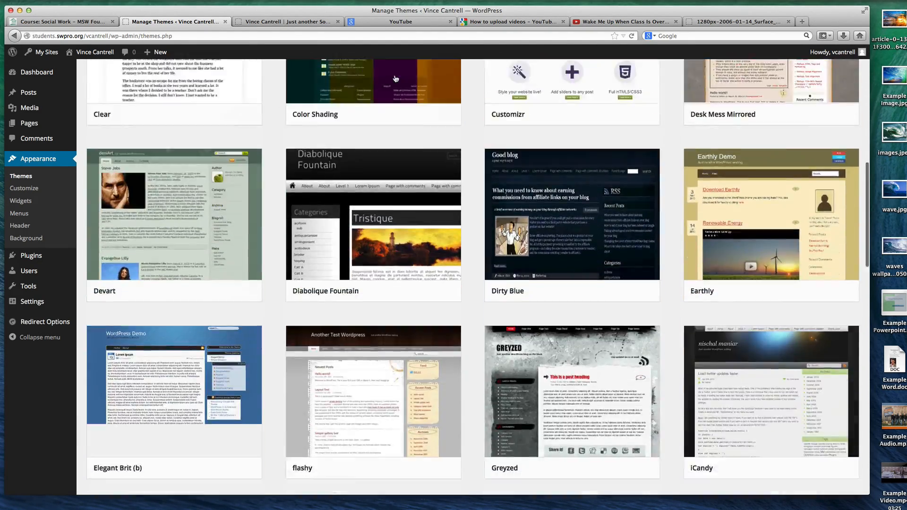
pyautogui.scroll(20, 396, 79)
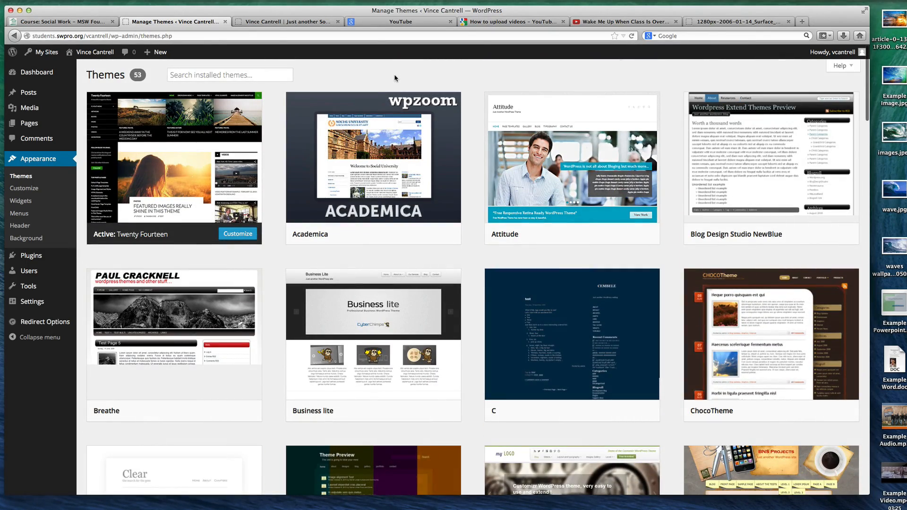
# Browse the installed themes and activate ChocoTheme
pyautogui.scroll(-1, 396, 78)
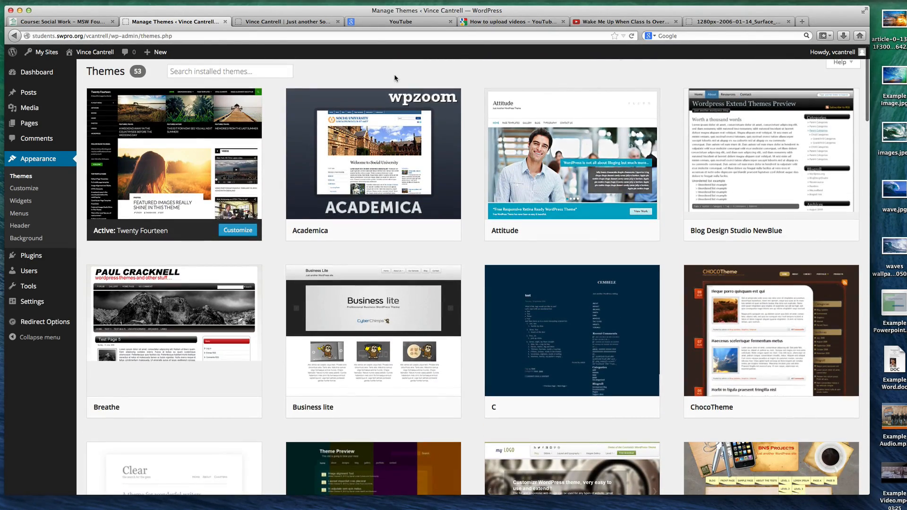
pyautogui.scroll(-20, 395, 78)
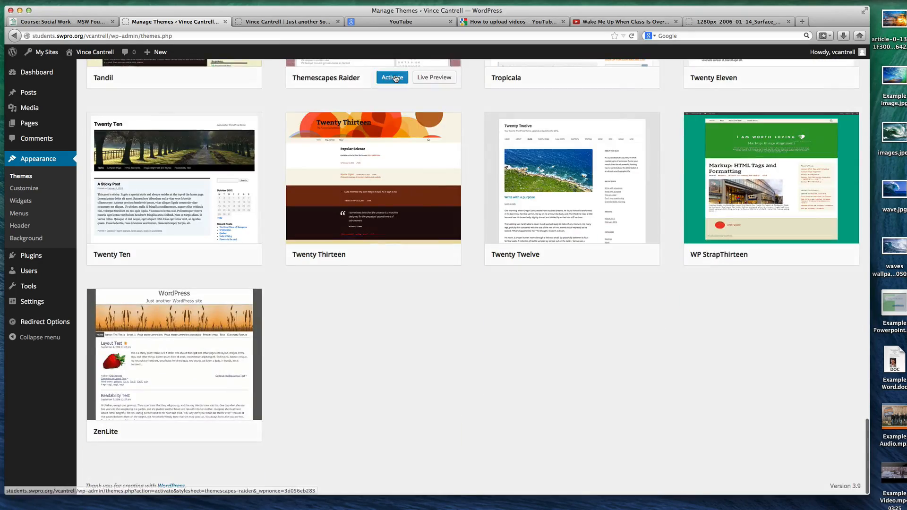
pyautogui.scroll(20, 395, 78)
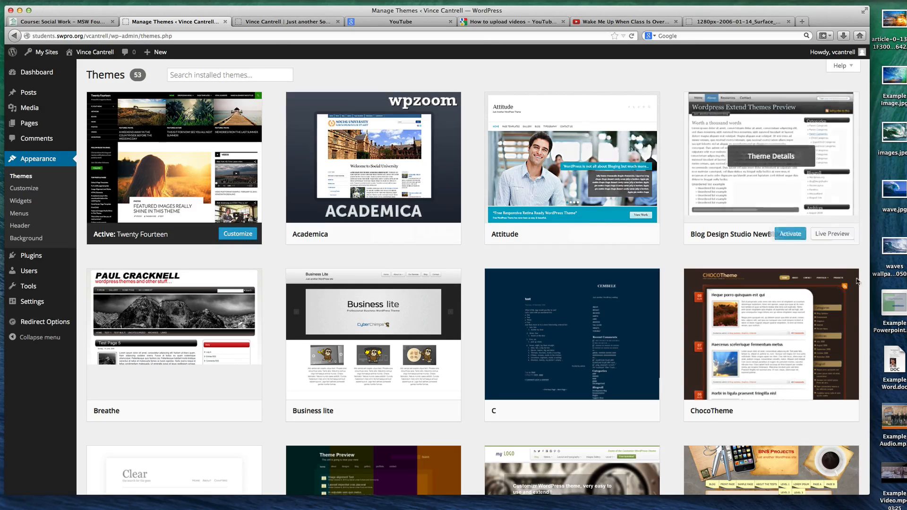
pyautogui.scroll(-3, 787, 344)
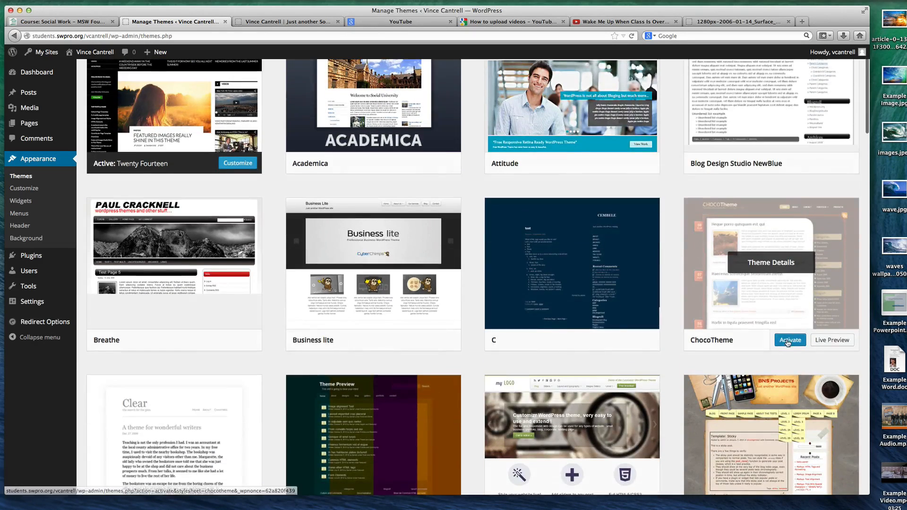
pyautogui.scroll(-3, 772, 321)
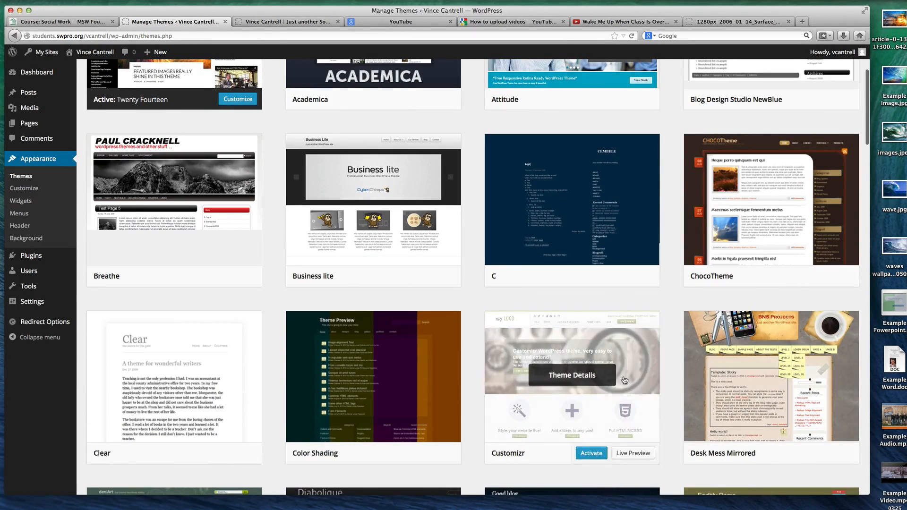
pyautogui.scroll(-10, 628, 376)
pyautogui.scroll(-6, 627, 375)
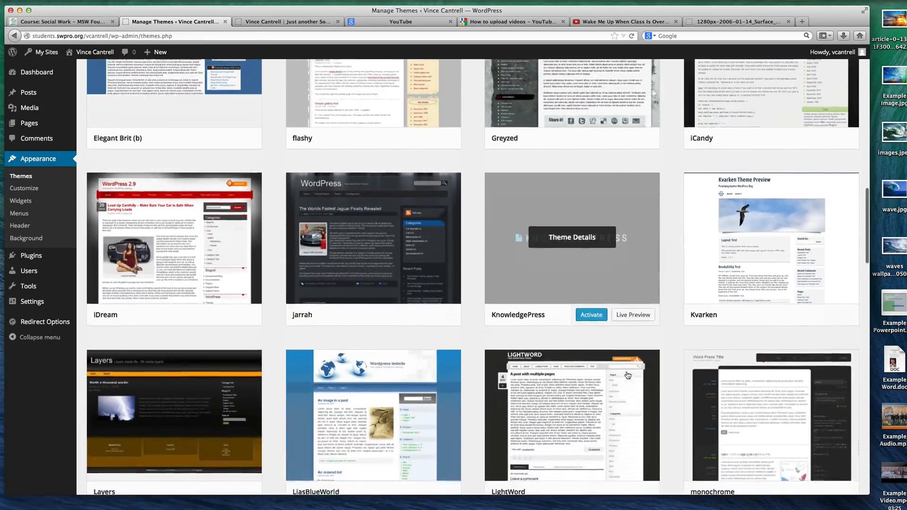
pyautogui.scroll(20, 628, 377)
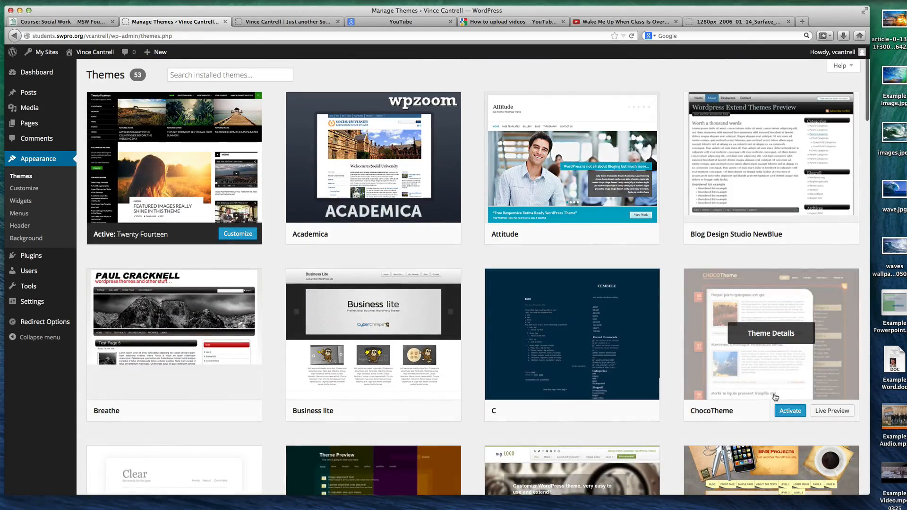
pyautogui.click(790, 411)
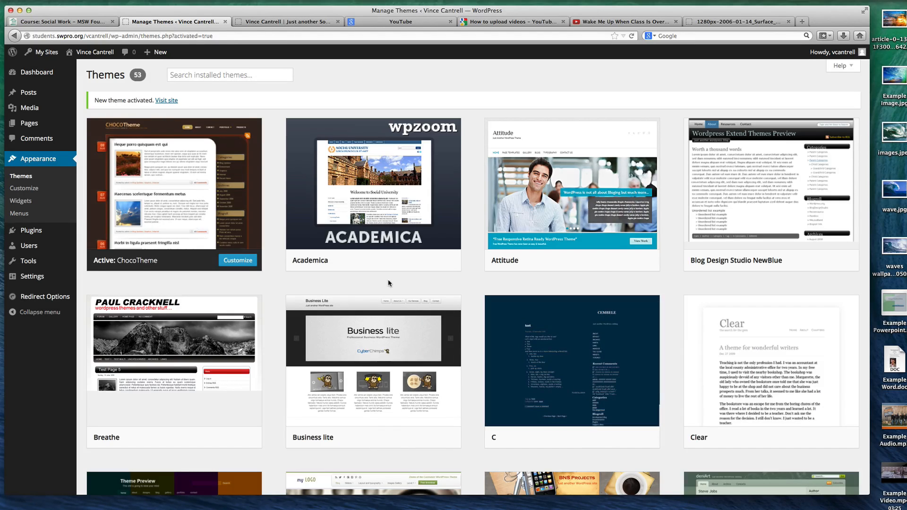
# View the live site in ChocoTheme, checking the Regular Page submenu and the Welcome page's content and sidebar
pyautogui.moveTo(622, 259)
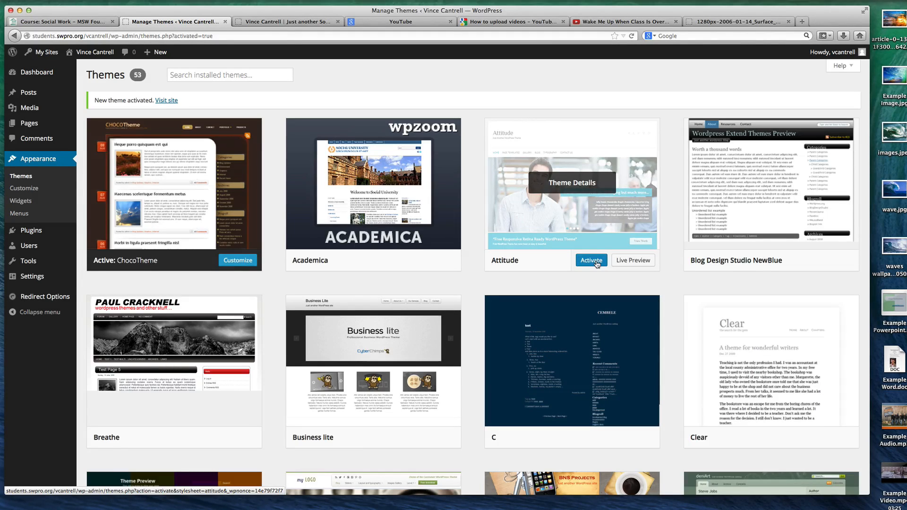
pyautogui.click(283, 22)
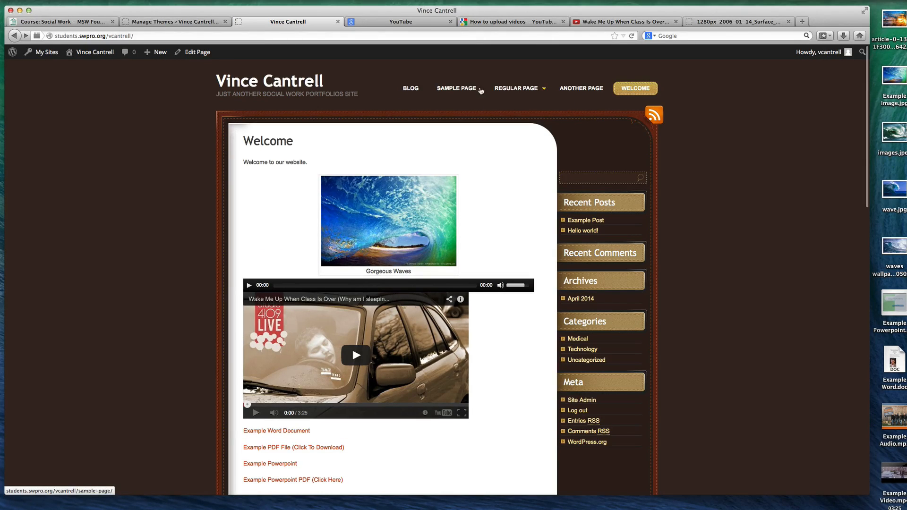
pyautogui.moveTo(516, 95)
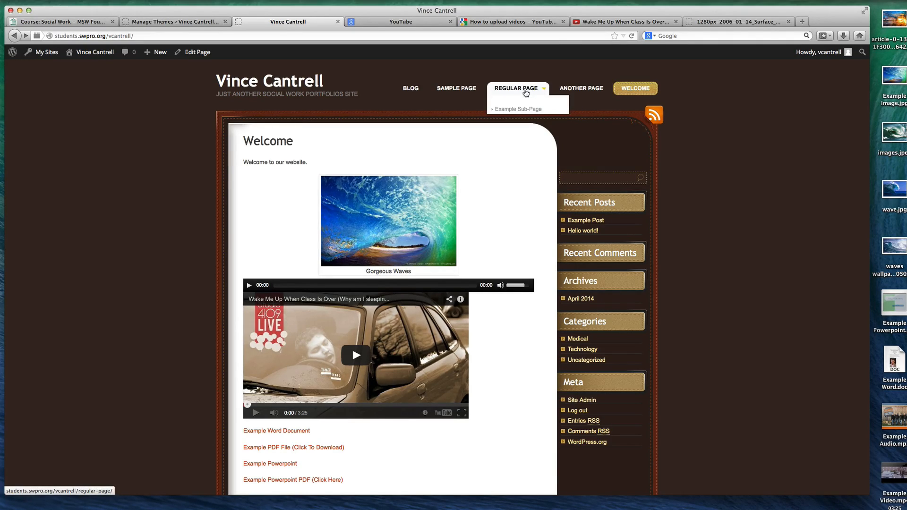
pyautogui.scroll(-5, 472, 85)
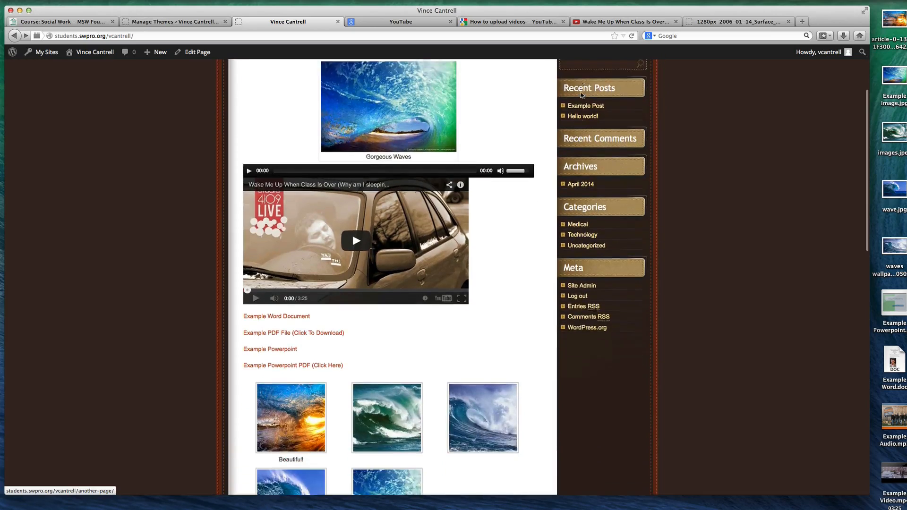
pyautogui.scroll(5, 378, 75)
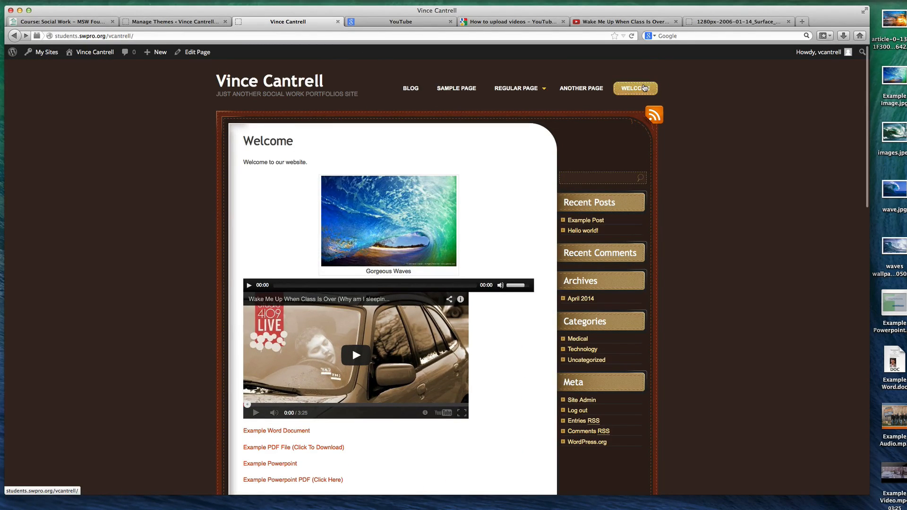
pyautogui.moveTo(521, 110)
# Return to the installed themes and activate Desk Mess Mirrored
pyautogui.click(175, 21)
pyautogui.moveTo(410, 187)
pyautogui.scroll(-1, 410, 185)
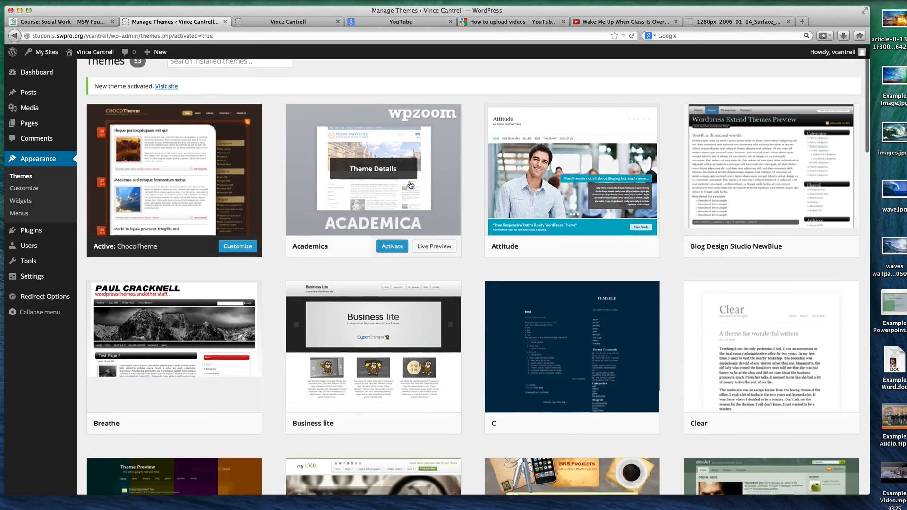
pyautogui.scroll(-10, 411, 185)
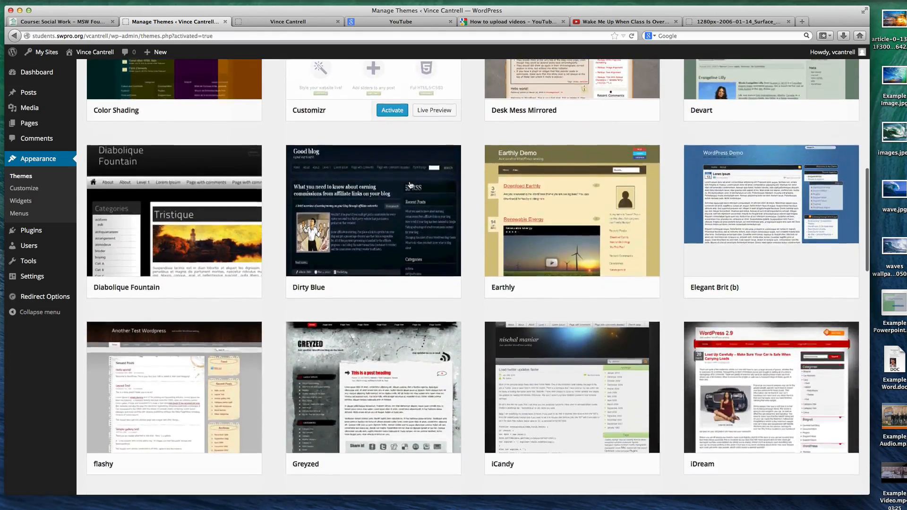
pyautogui.scroll(3, 411, 185)
pyautogui.click(590, 238)
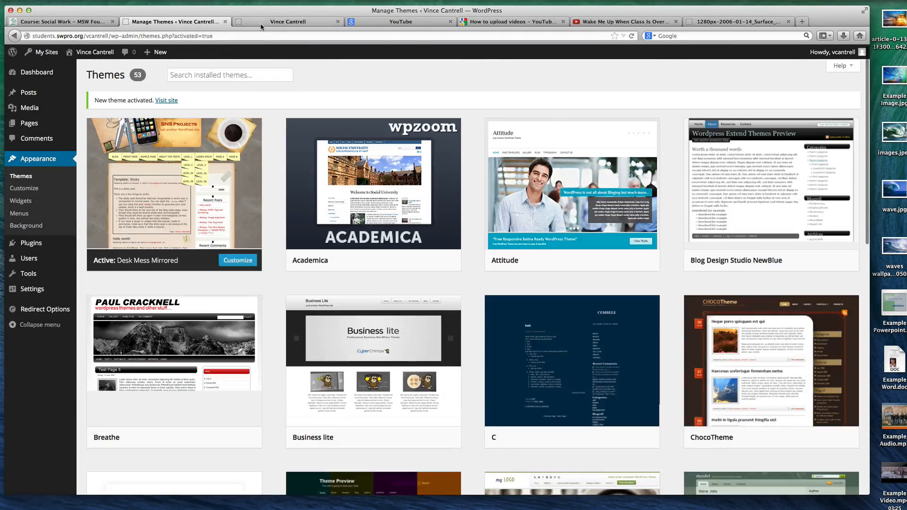
# Reload the live site and examine the Regular Page submenu and the Welcome page's media in the Desk Mess Mirrored theme
pyautogui.click(262, 23)
pyautogui.press('super+r')
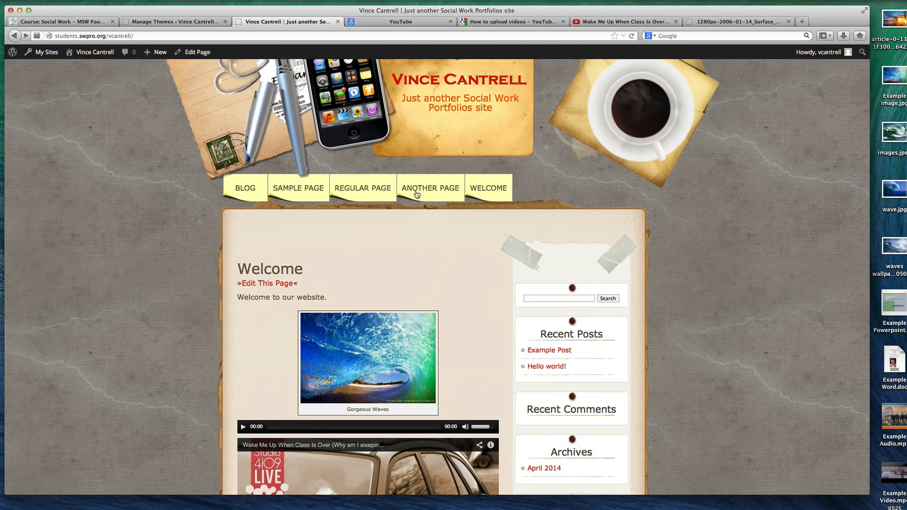
pyautogui.moveTo(391, 217)
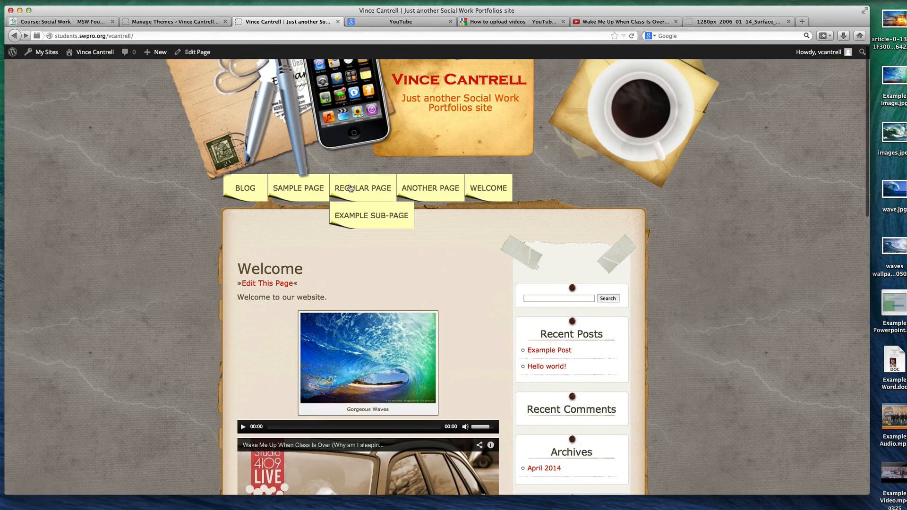
pyautogui.scroll(-1, 350, 188)
pyautogui.scroll(-10, 351, 188)
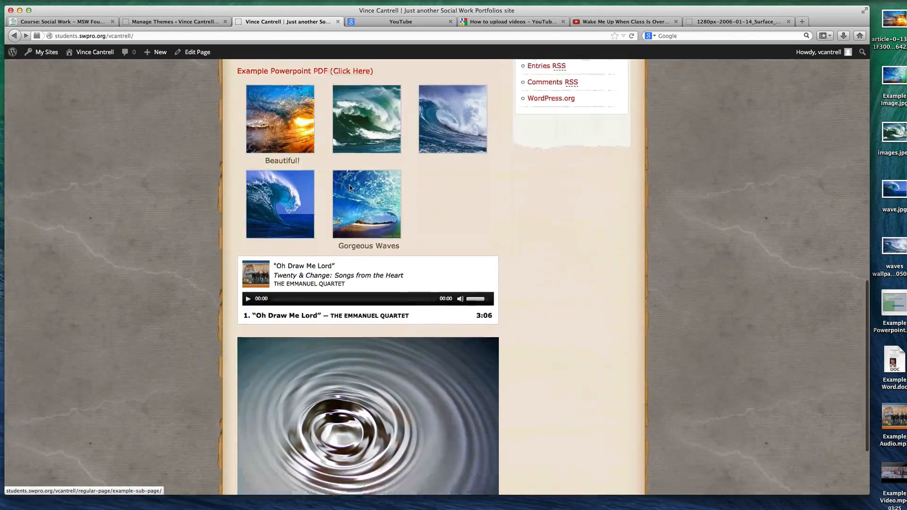
pyautogui.scroll(10, 434, 187)
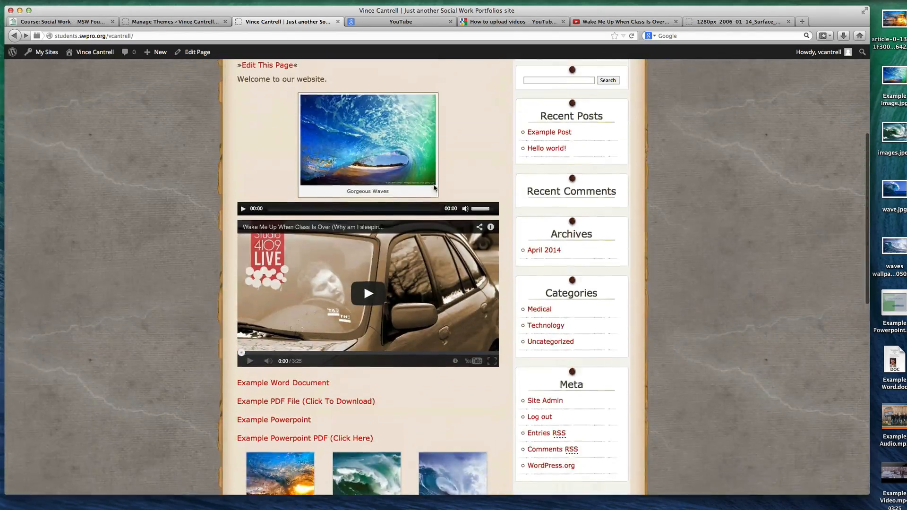
pyautogui.scroll(-5, 365, 197)
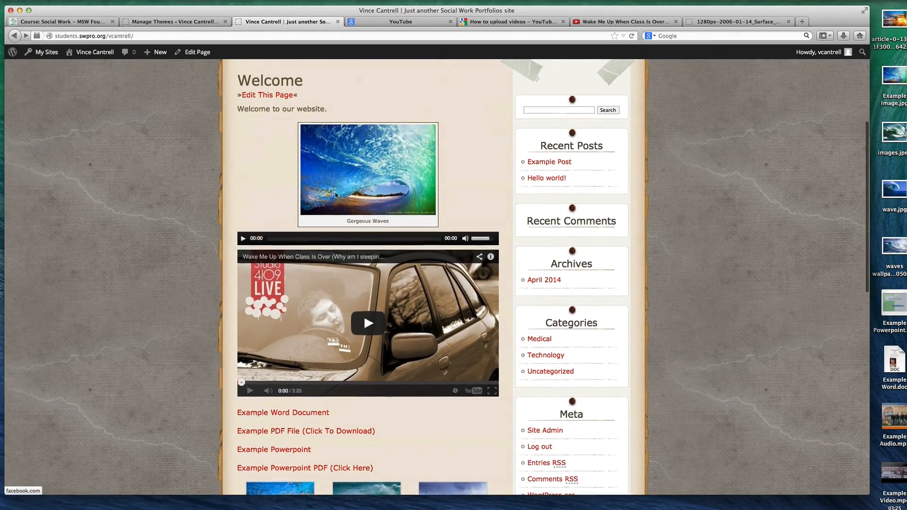
pyautogui.scroll(-1, 334, 196)
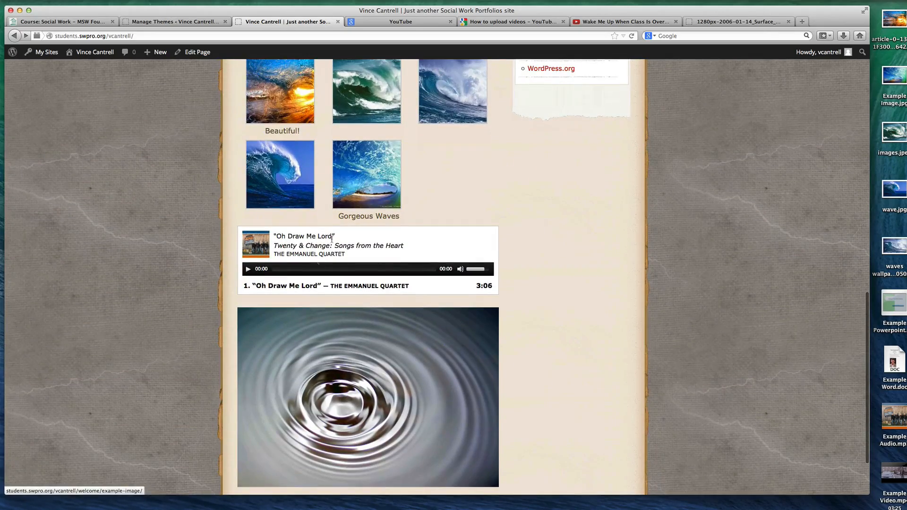
# Briefly play and pause the "Oh Draw Me Lord" playlist track, and return to the page header
pyautogui.click(260, 286)
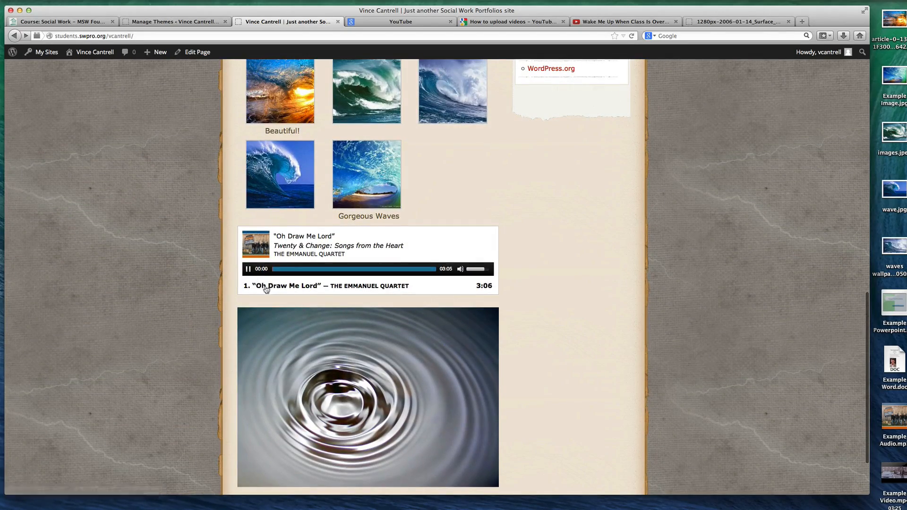
pyautogui.click(248, 269)
pyautogui.scroll(6, 267, 277)
pyautogui.scroll(6, 267, 277)
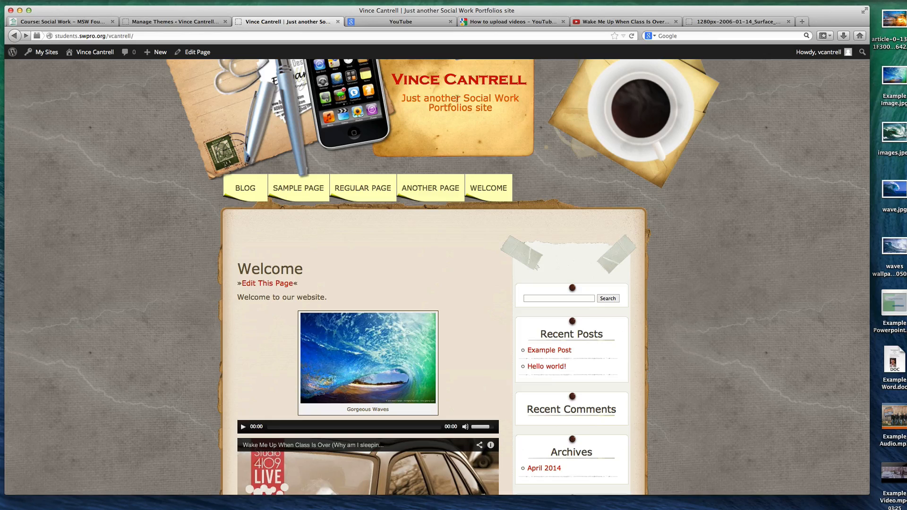
# Check the site's tagline in the General Settings, and go back to the installed themes
pyautogui.click(185, 23)
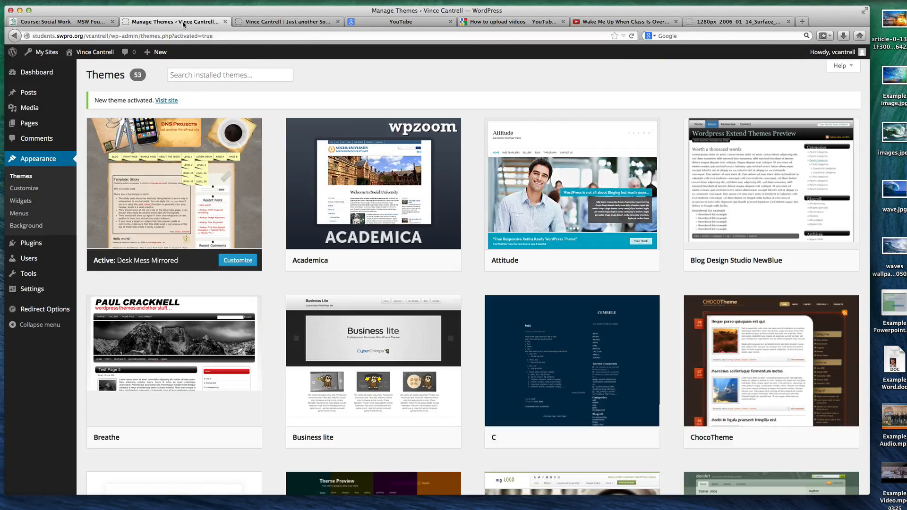
pyautogui.moveTo(61, 289)
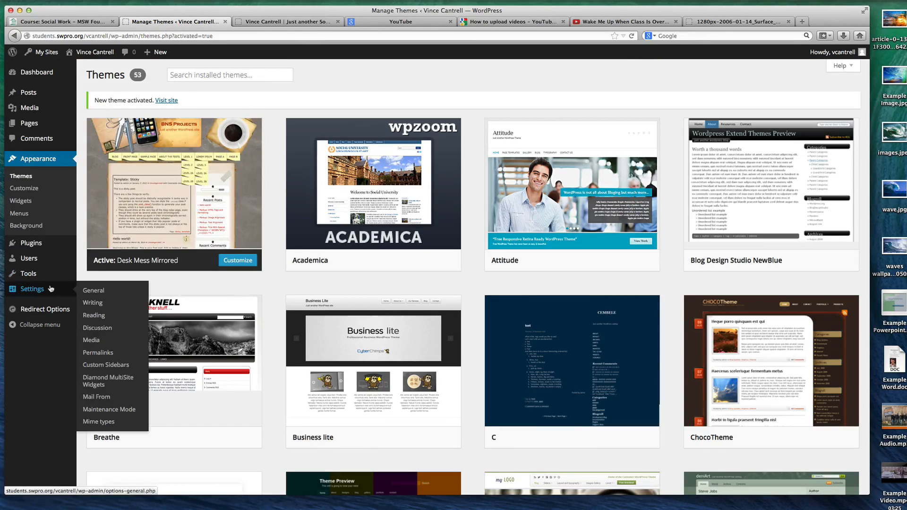
pyautogui.click(109, 290)
pyautogui.moveTo(343, 127); pyautogui.dragTo(146, 124)
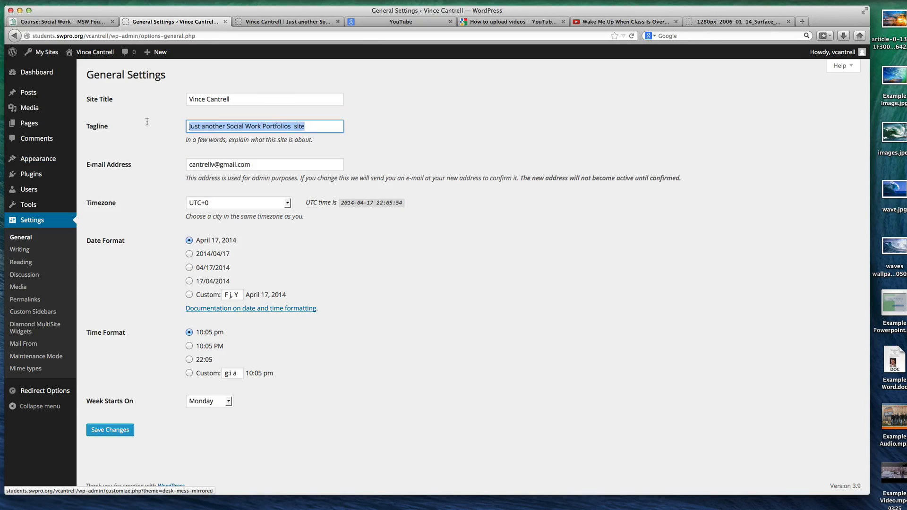
pyautogui.click(40, 162)
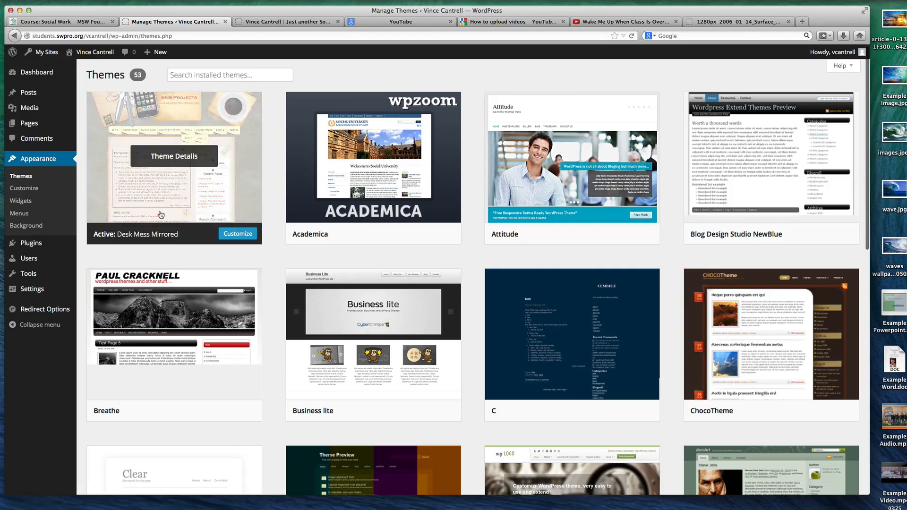
pyautogui.click(233, 234)
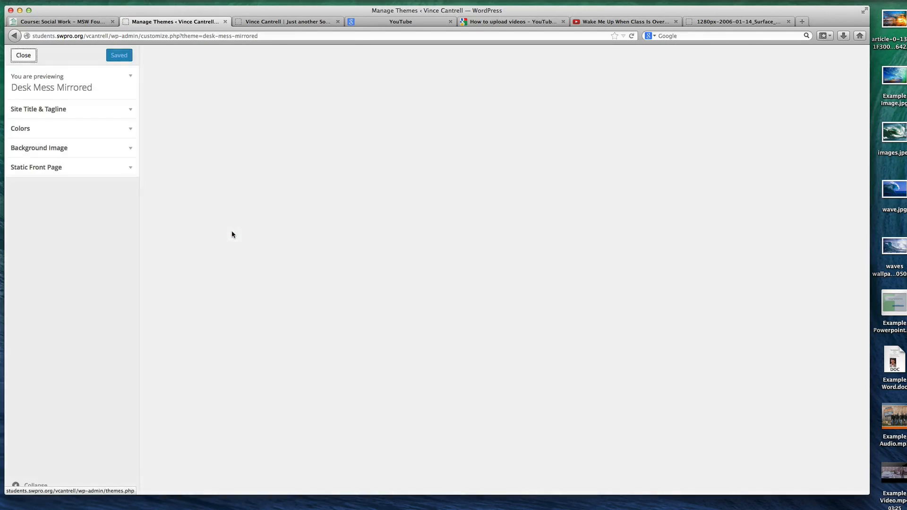
pyautogui.press('super+bracketleft')
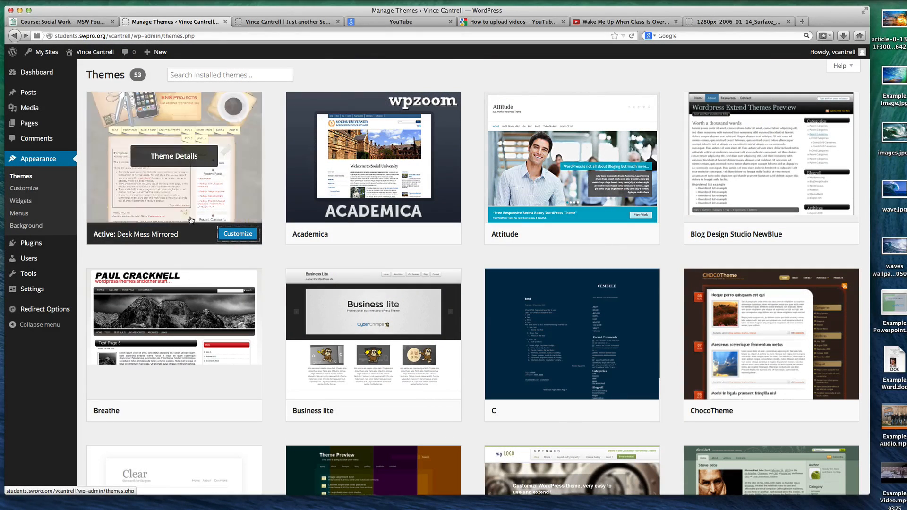
pyautogui.click(27, 176)
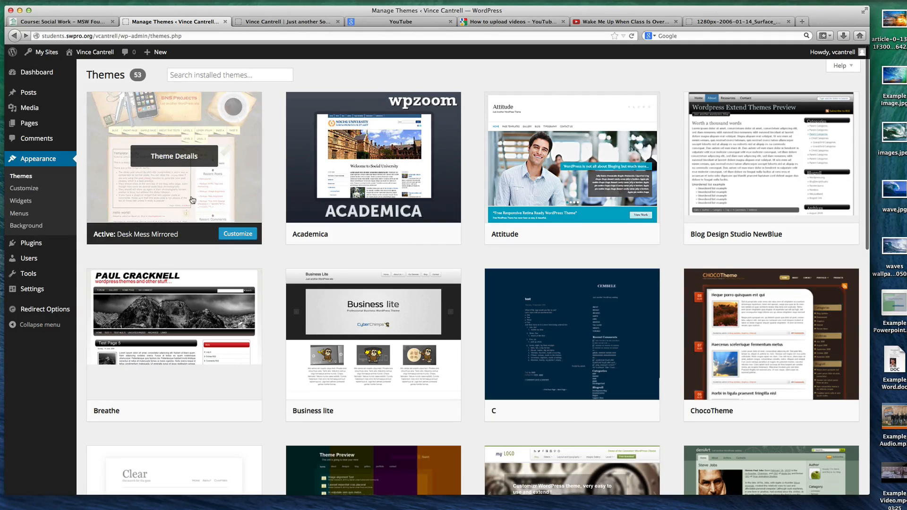
# Open the active Desk Mess Mirrored theme for customizing and change the site's tagline to "An awesome demo site."
pyautogui.click(231, 243)
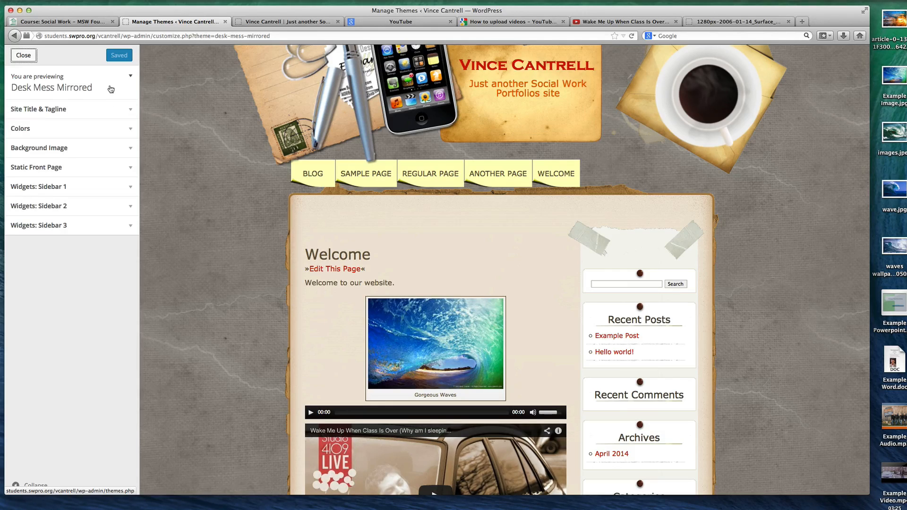
pyautogui.click(125, 111)
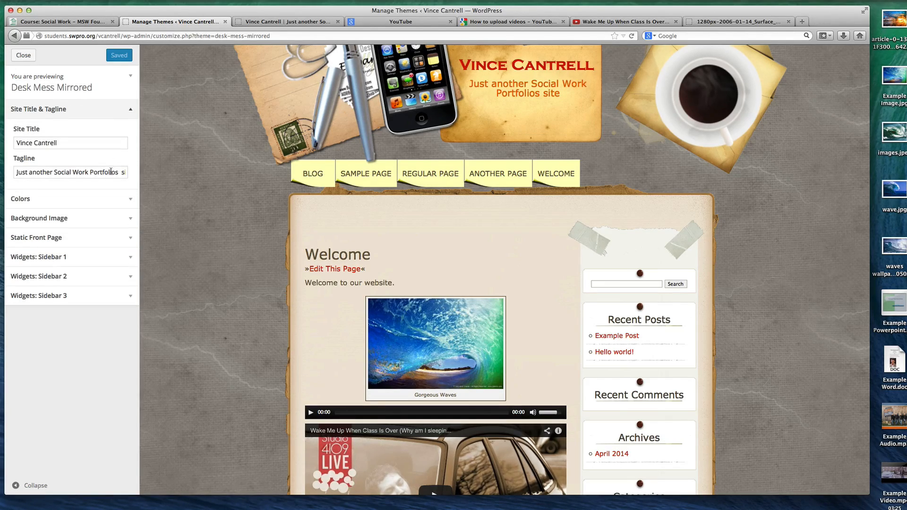
pyautogui.tripleClick(111, 171)
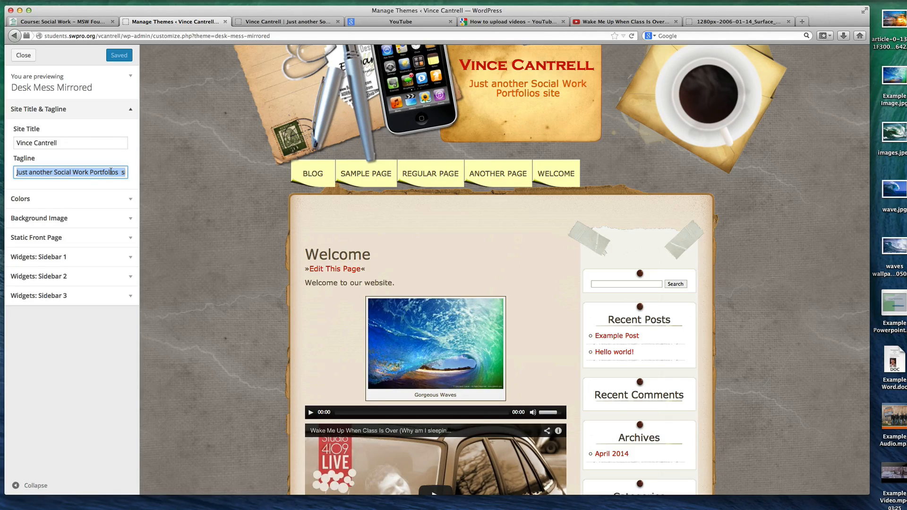
pyautogui.write('An awesome demo site.')
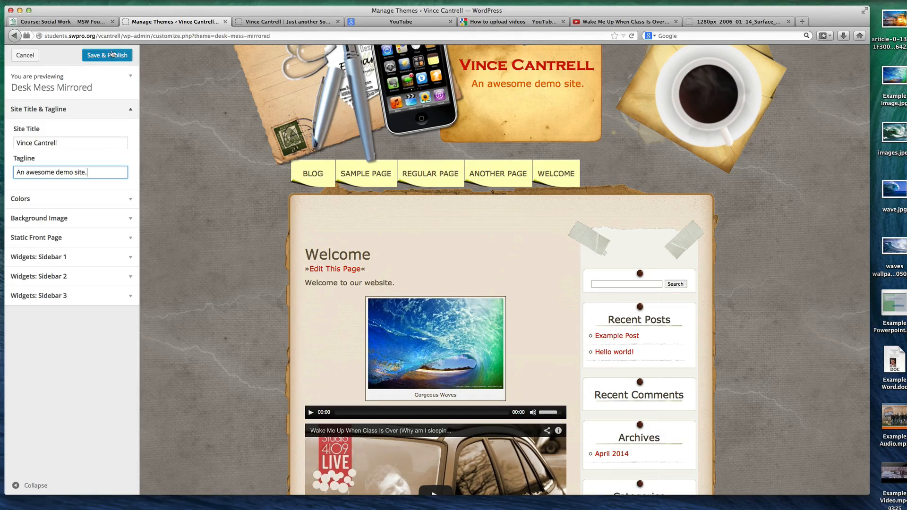
# Compare the tagline in the customizer preview with the tagline on the live site
pyautogui.moveTo(497, 82); pyautogui.dragTo(594, 87)
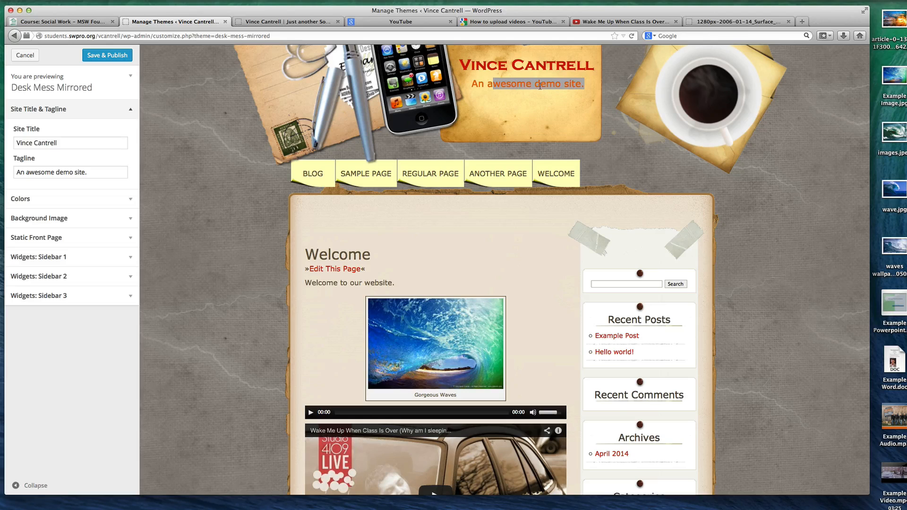
pyautogui.click(281, 23)
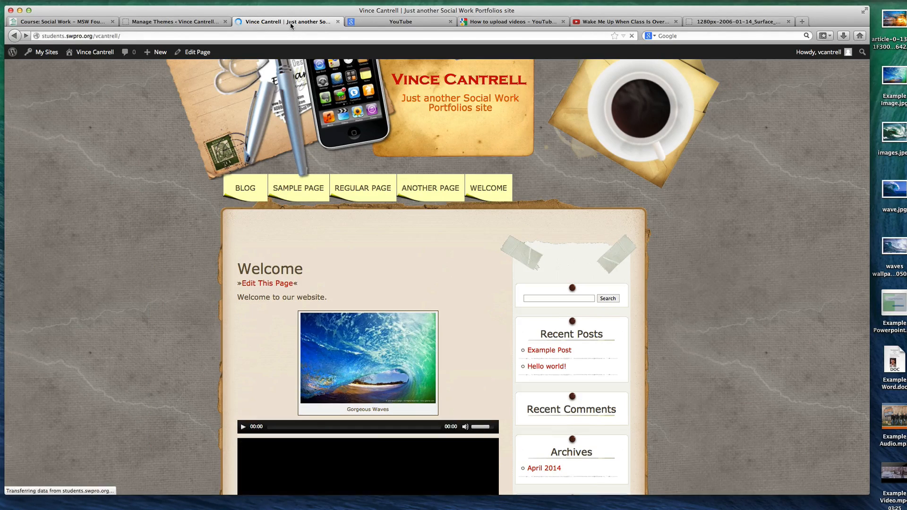
pyautogui.click(186, 22)
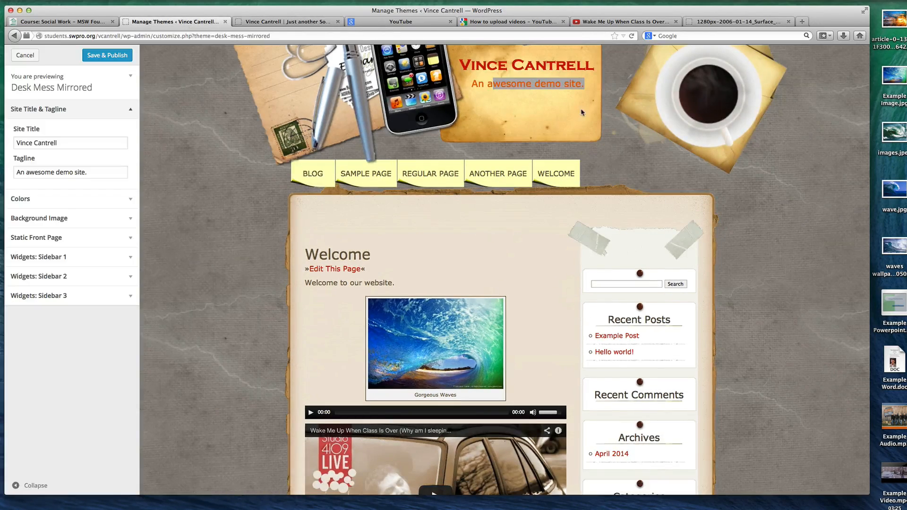
pyautogui.click(539, 133)
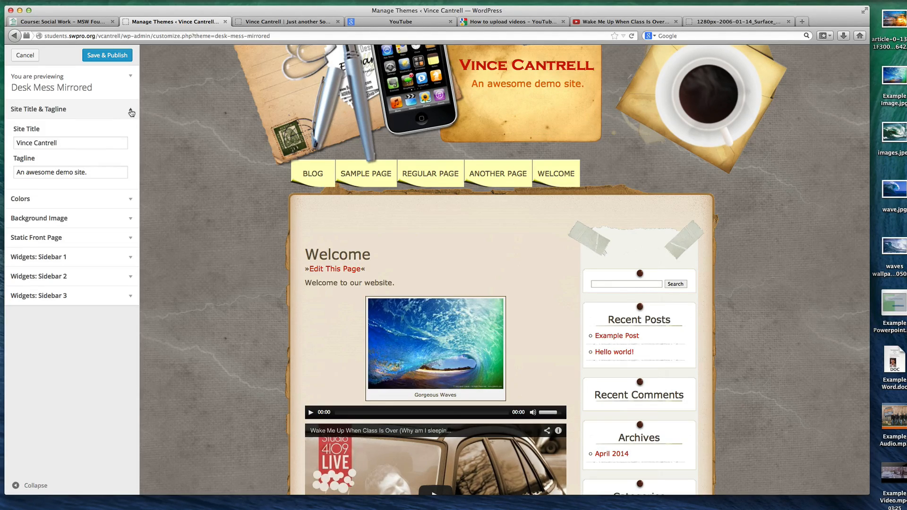
# Try light grey #cecece and orange #dd9933 as the theme's background color
pyautogui.click(131, 197)
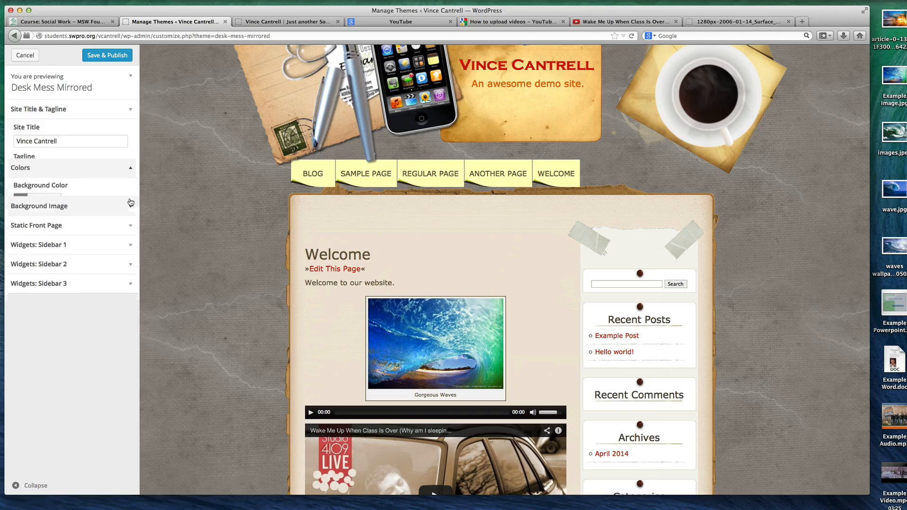
pyautogui.click(48, 165)
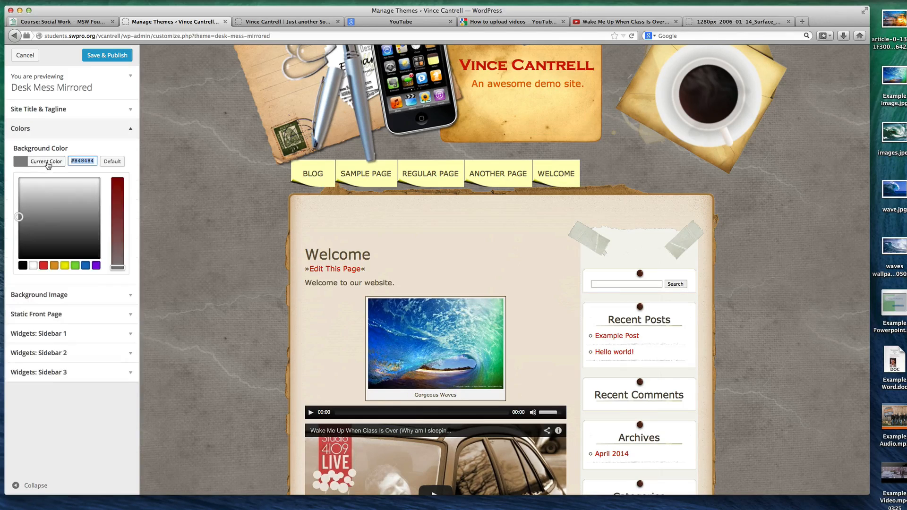
pyautogui.click(81, 192)
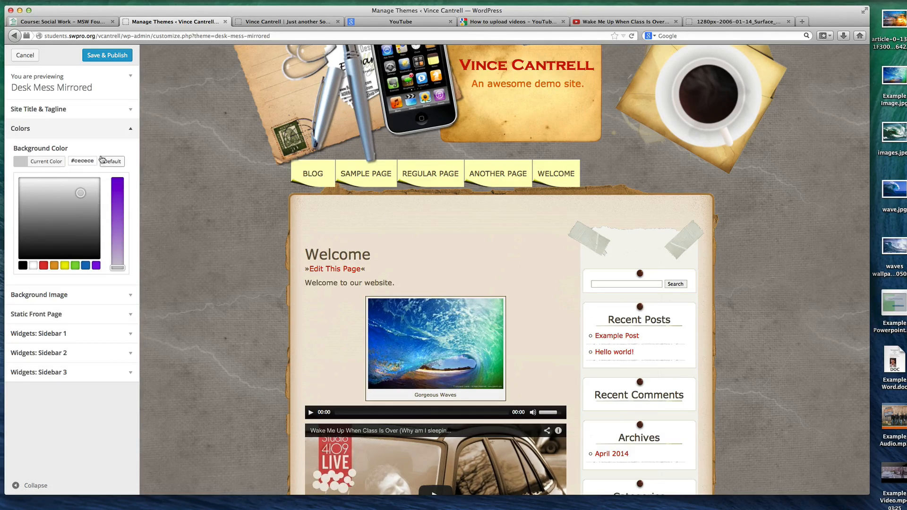
pyautogui.click(54, 268)
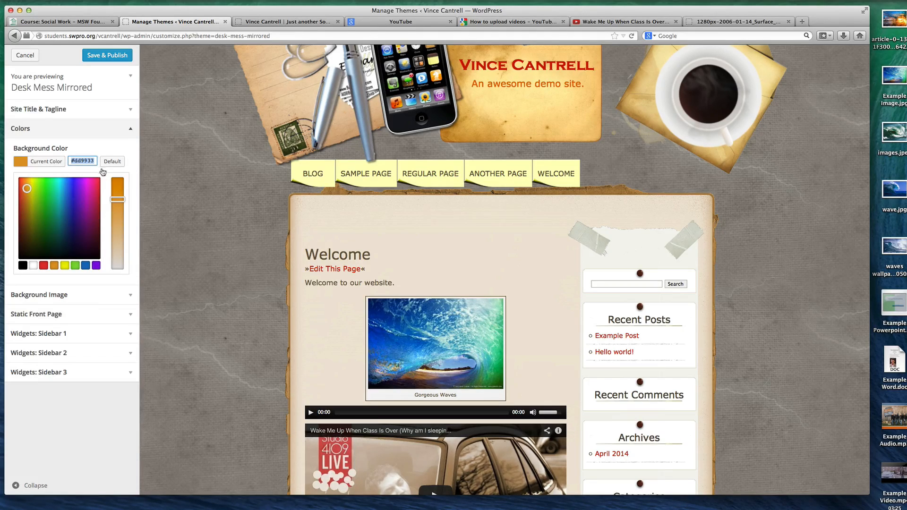
# Remove the theme's background image in the customizer preview
pyautogui.click(56, 294)
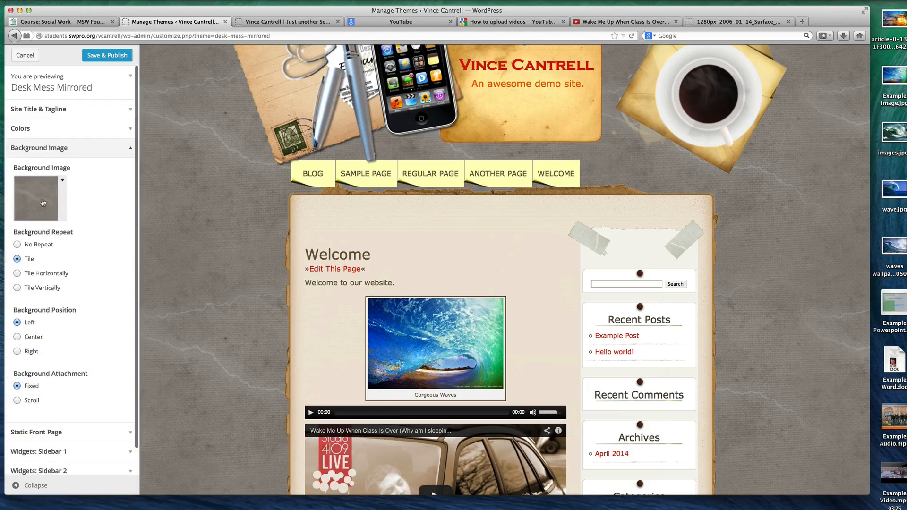
pyautogui.click(59, 195)
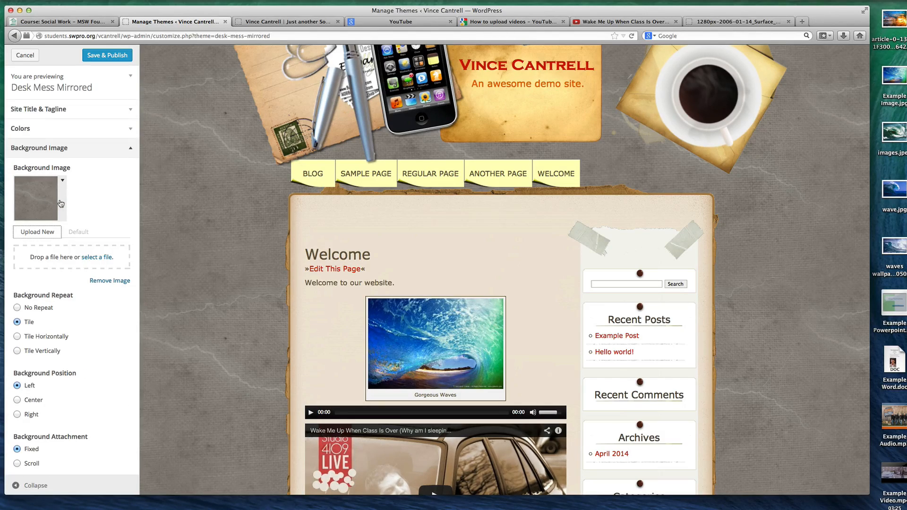
pyautogui.click(107, 281)
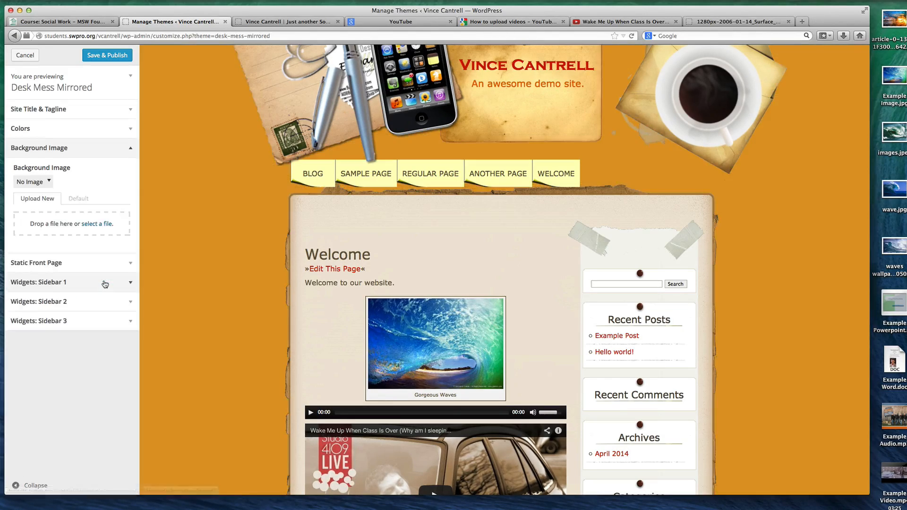
# Try green #26a52c, white, and black #000000 as the background color in the customizer preview
pyautogui.click(78, 148)
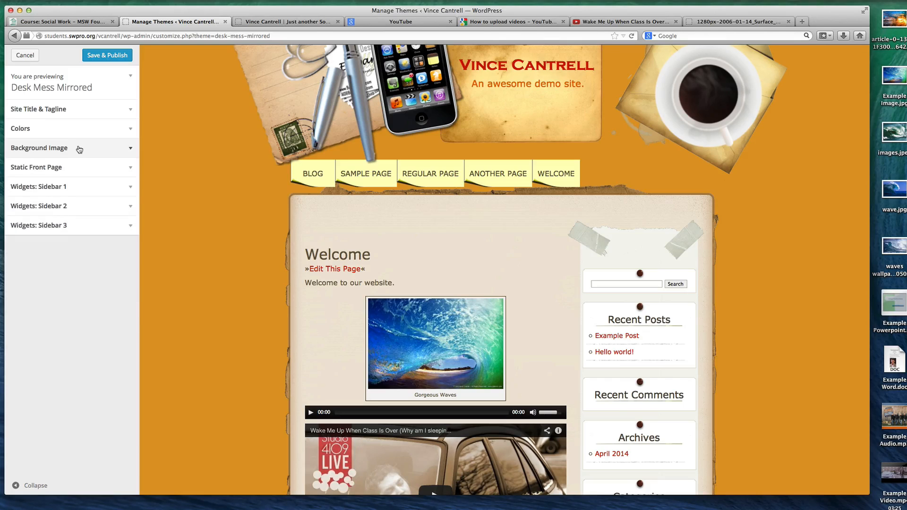
pyautogui.click(74, 128)
pyautogui.click(57, 162)
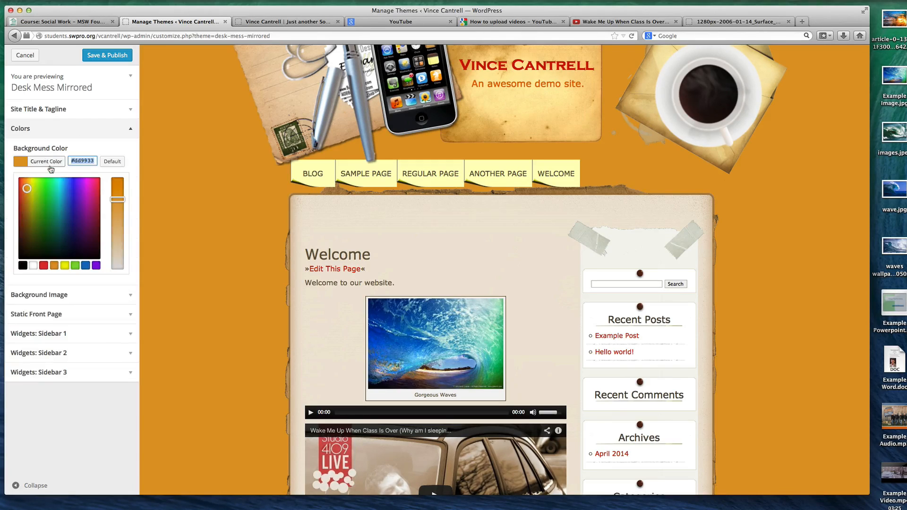
pyautogui.click(47, 207)
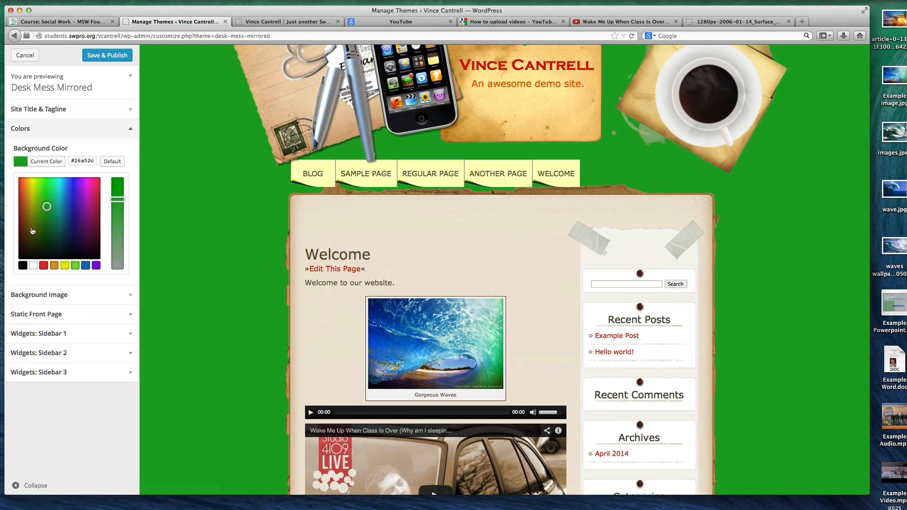
pyautogui.click(33, 266)
pyautogui.click(23, 266)
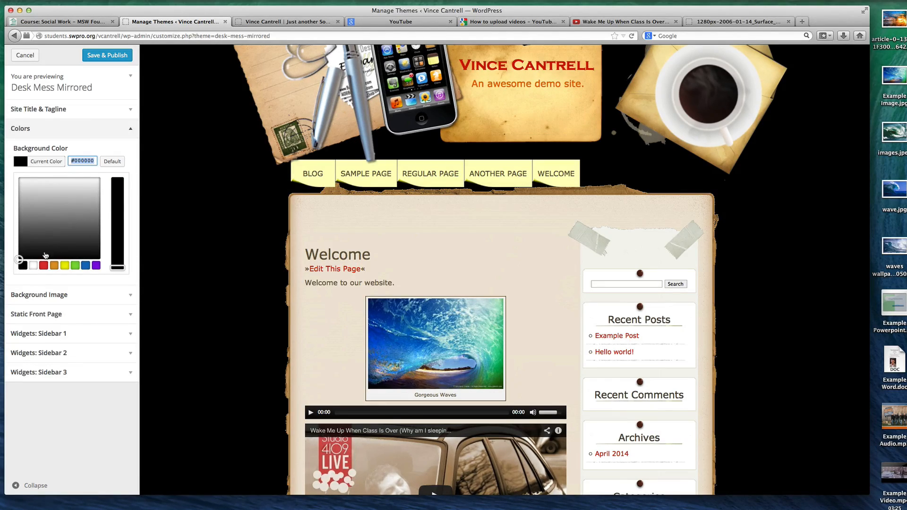
# Review the Static Front Page and Sidebar 1 widget settings against the preview, and leave the customizer without saving
pyautogui.click(82, 315)
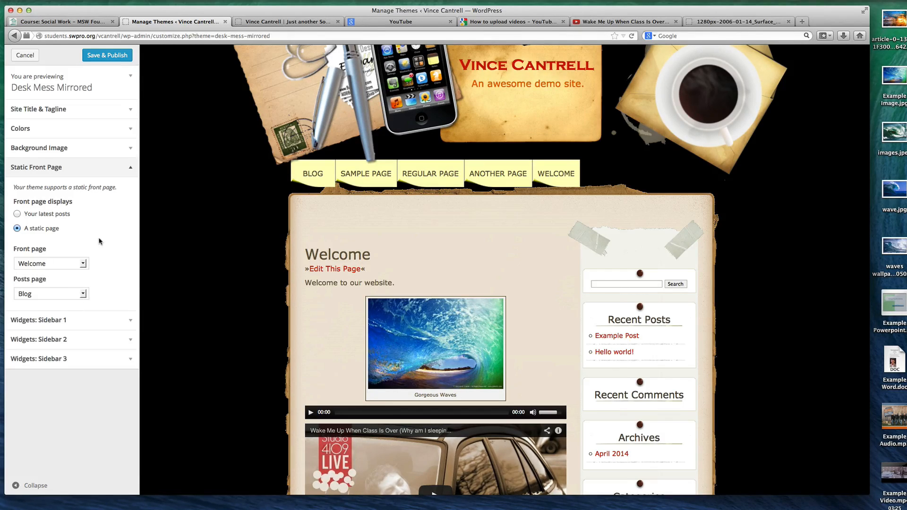
pyautogui.click(90, 319)
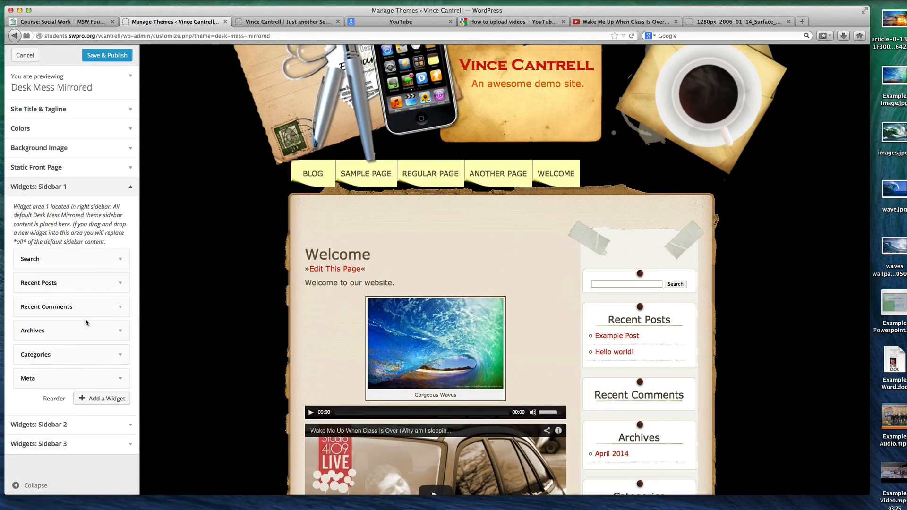
pyautogui.scroll(-10, 636, 310)
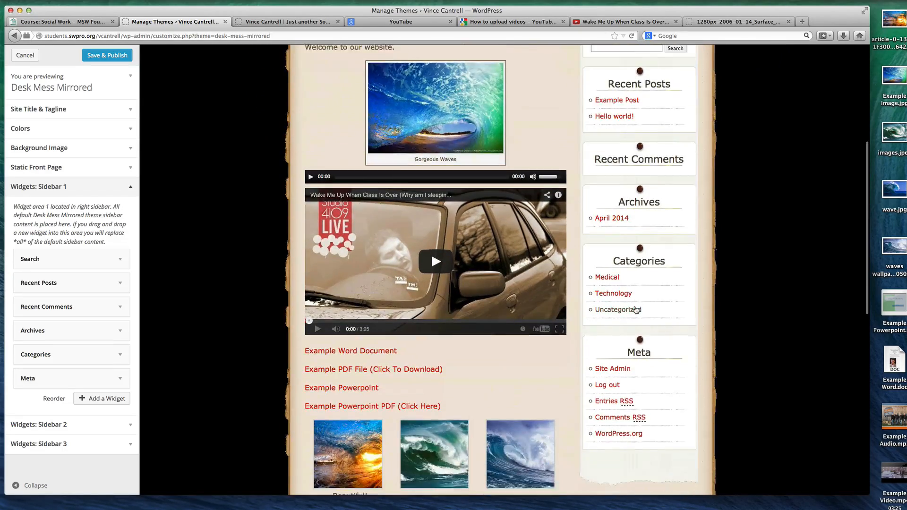
pyautogui.scroll(9, 635, 309)
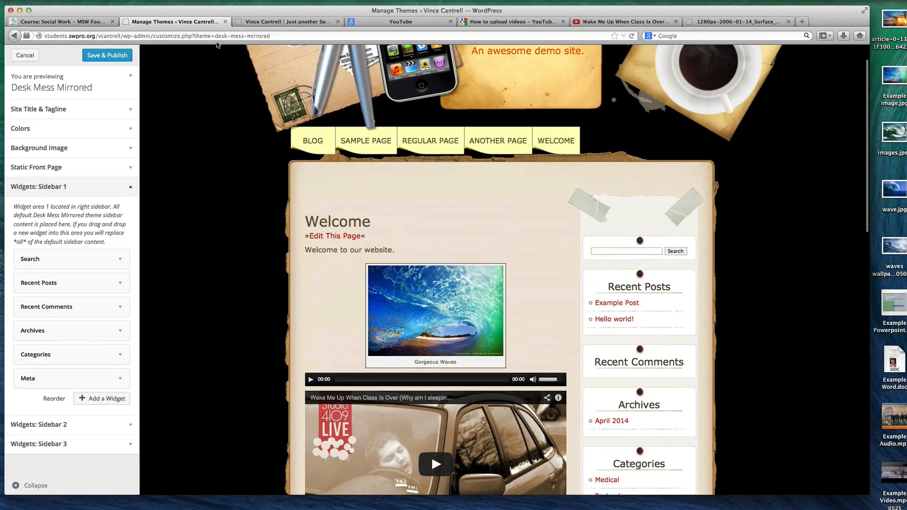
pyautogui.click(24, 55)
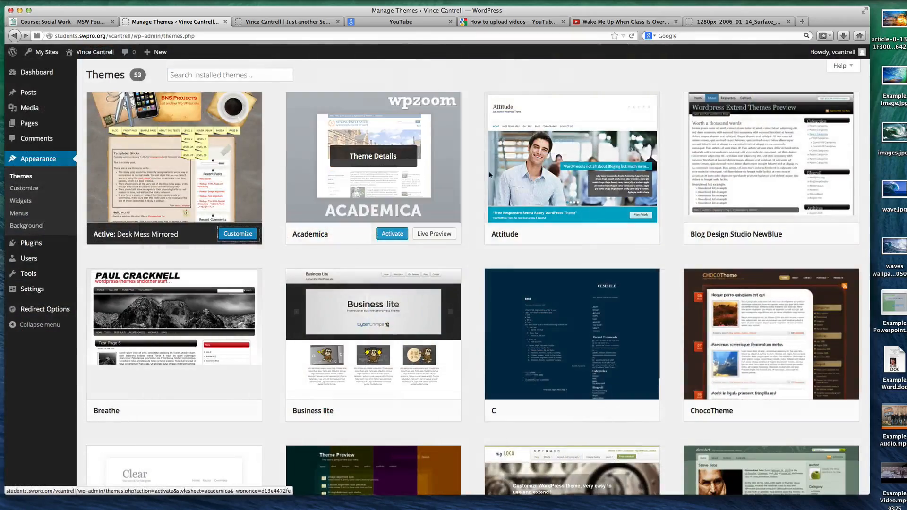
# Search the installed themes for "2014", activate Twenty Fourteen, and reload the live site
pyautogui.click(230, 72)
pyautogui.write('2014')
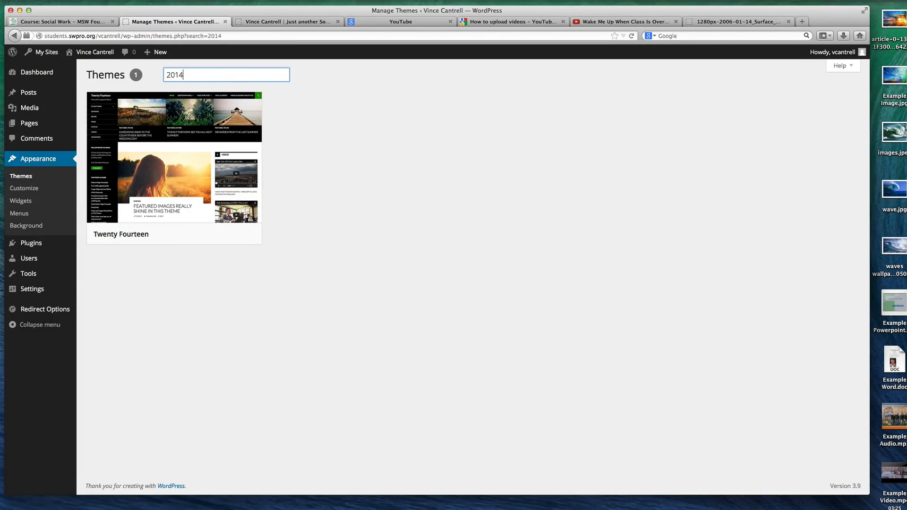
pyautogui.click(192, 234)
pyautogui.click(241, 22)
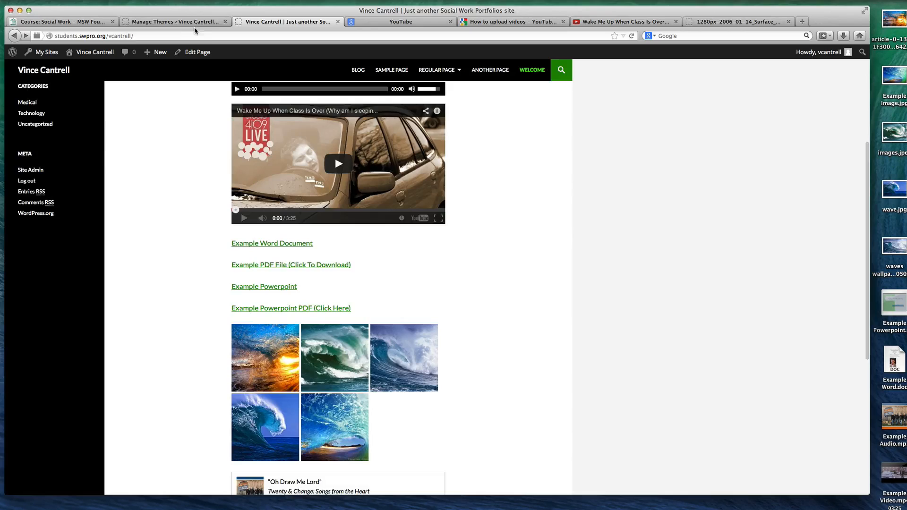
pyautogui.click(194, 21)
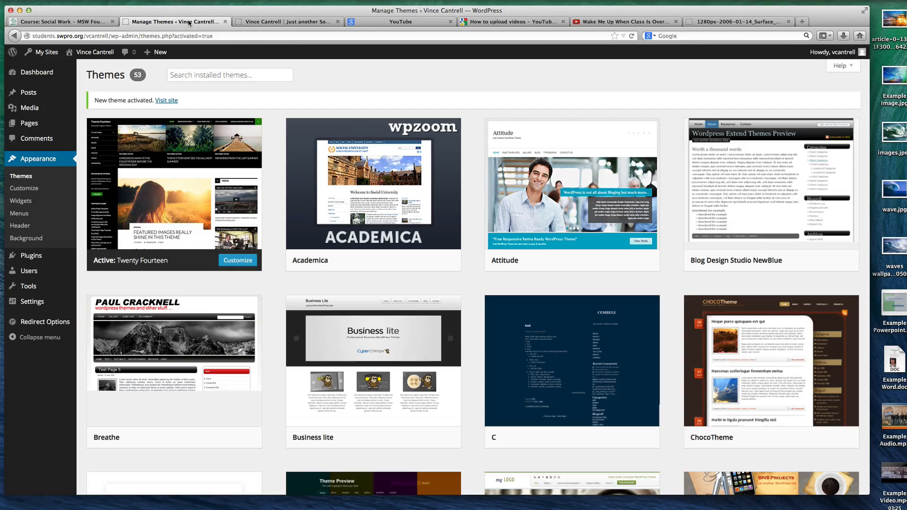
# Open the site's widget management page, and examine the sidebar and Regular Page on the live Twenty Fourteen site
pyautogui.moveTo(103, 153)
pyautogui.click(26, 200)
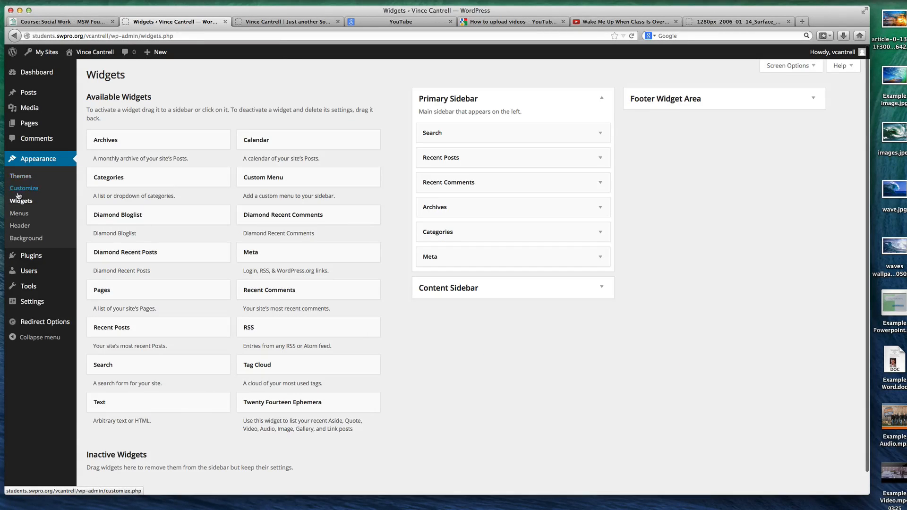
pyautogui.click(19, 189)
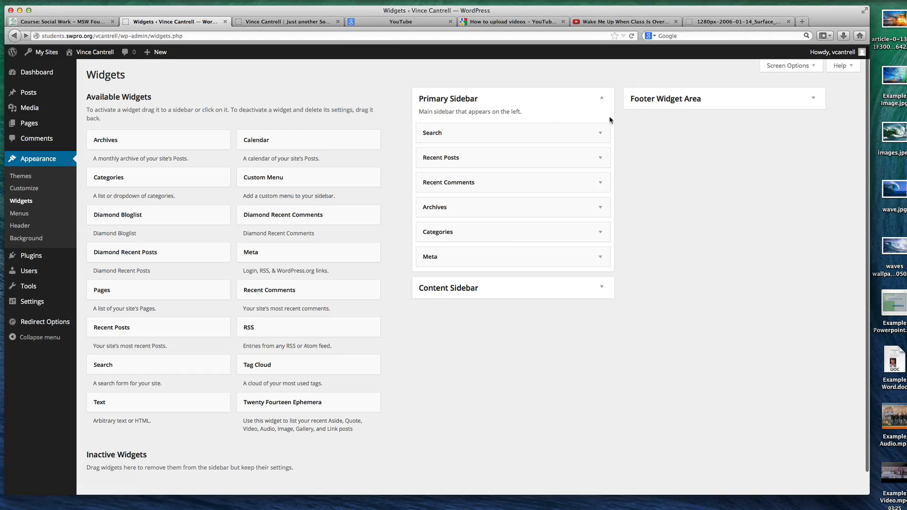
pyautogui.click(261, 23)
pyautogui.scroll(5, 78, 165)
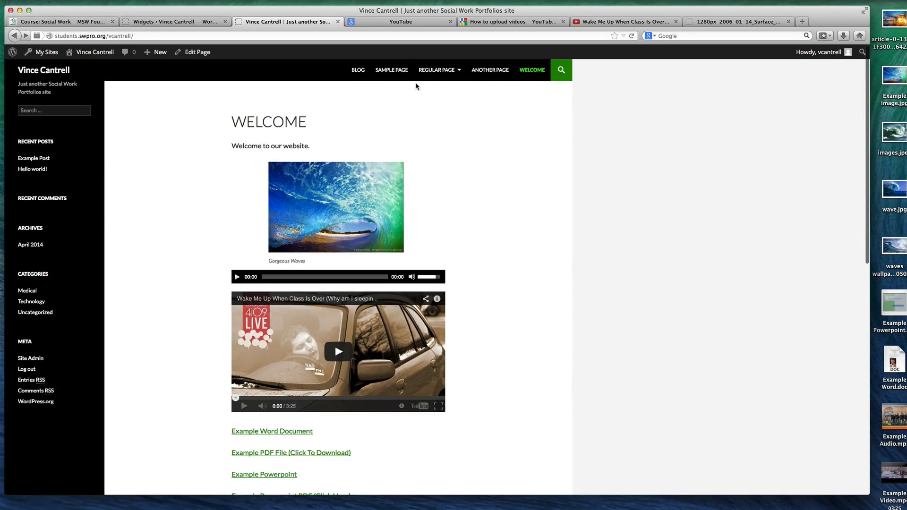
pyautogui.click(437, 70)
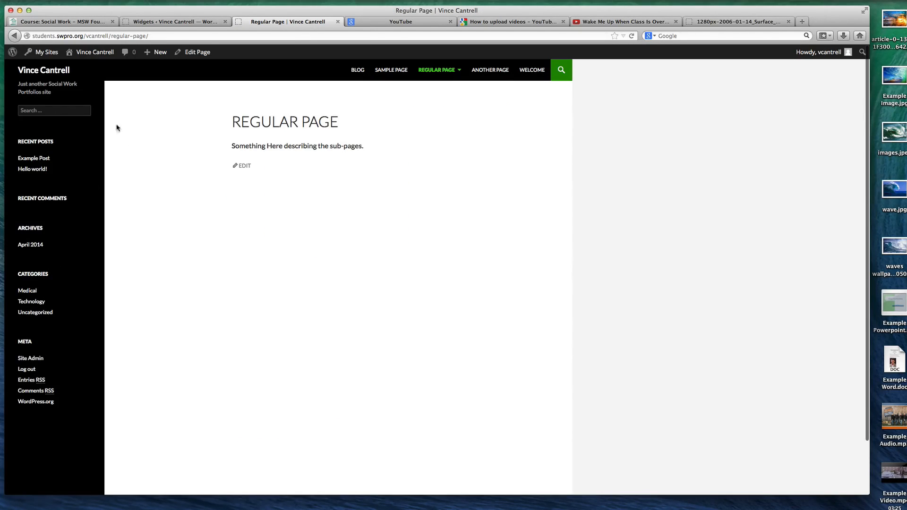
# Inspect the Categories widget's options in the Primary Sidebar and compare the widget list with the live site's sidebar
pyautogui.click(173, 23)
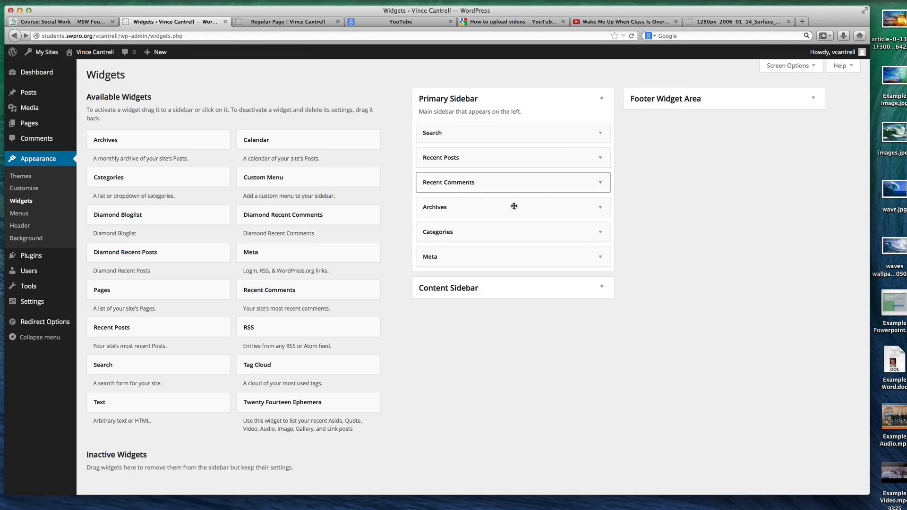
pyautogui.click(601, 233)
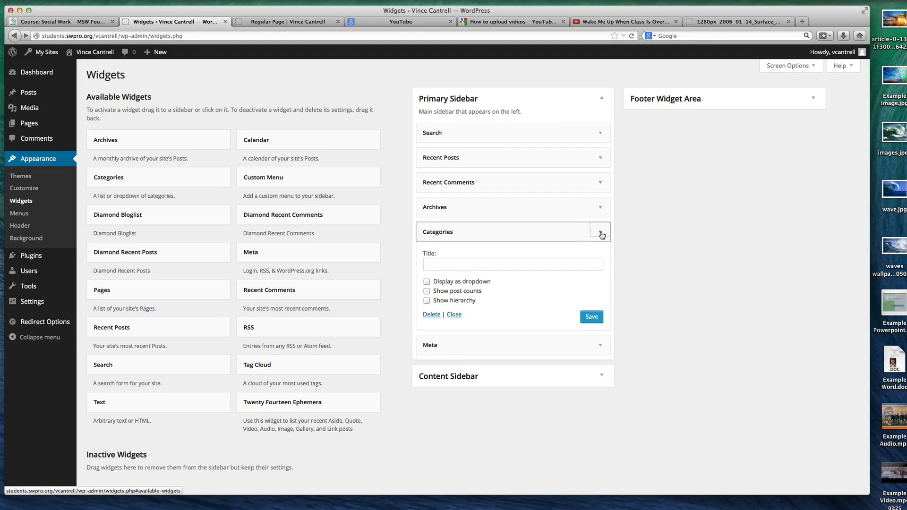
pyautogui.click(601, 233)
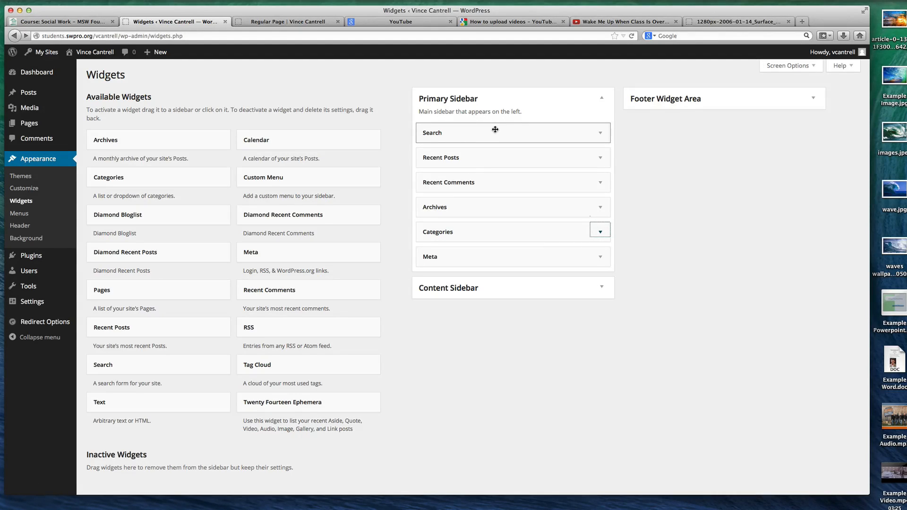
pyautogui.click(311, 26)
pyautogui.click(184, 22)
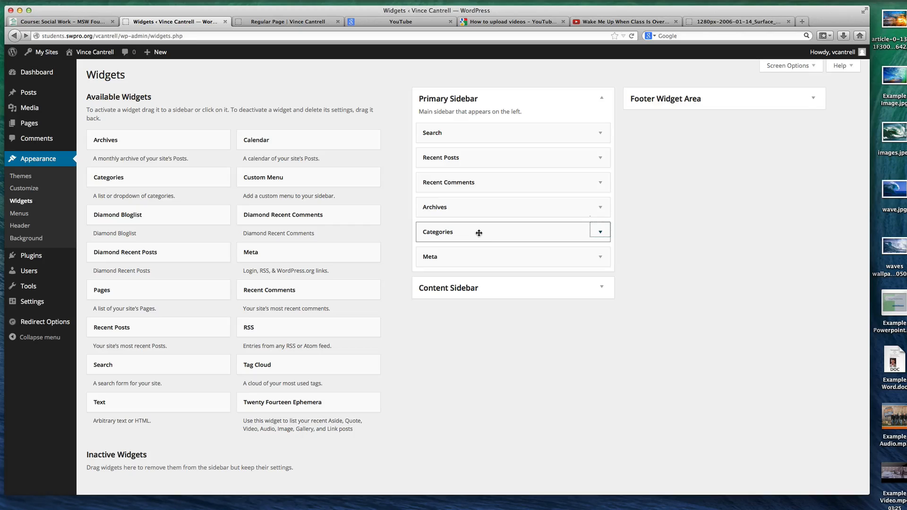
# Remove the Categories widget from the Primary Sidebar, and add a new Categories widget below Meta
pyautogui.moveTo(495, 233); pyautogui.dragTo(265, 232)
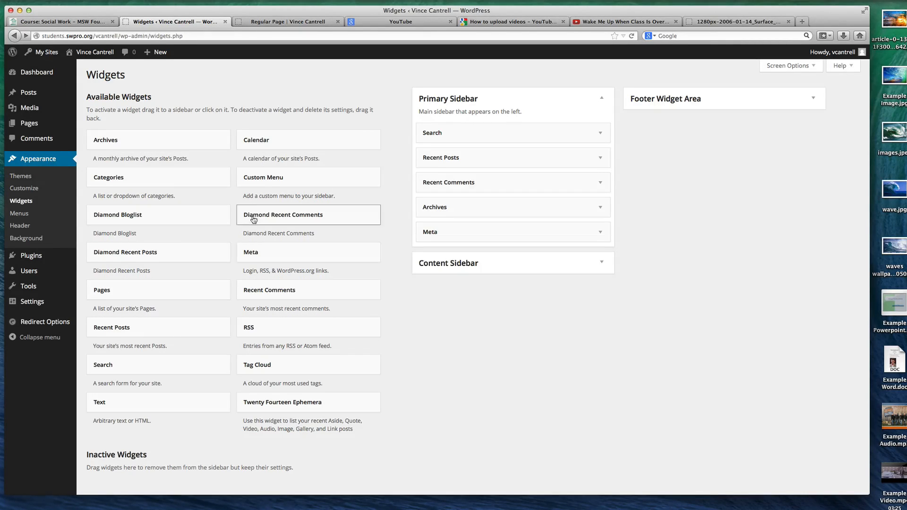
pyautogui.scroll(-1, 261, 352)
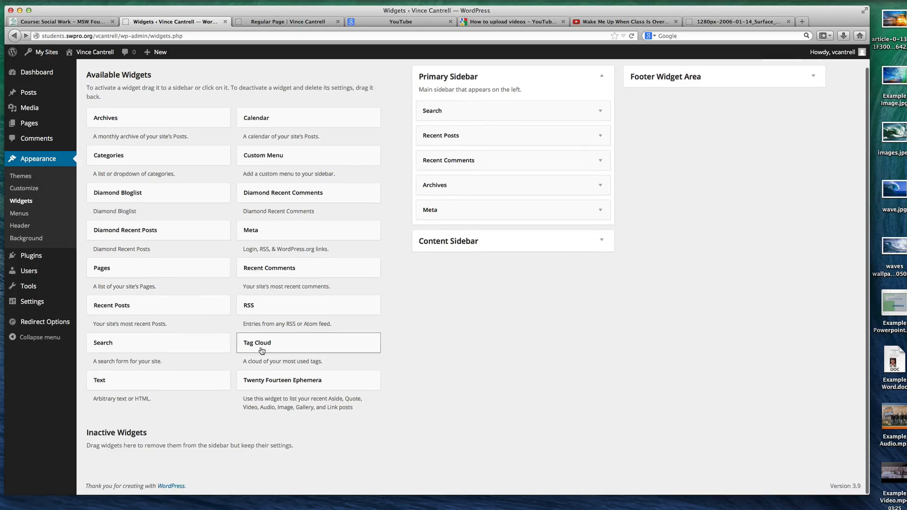
pyautogui.scroll(1, 261, 349)
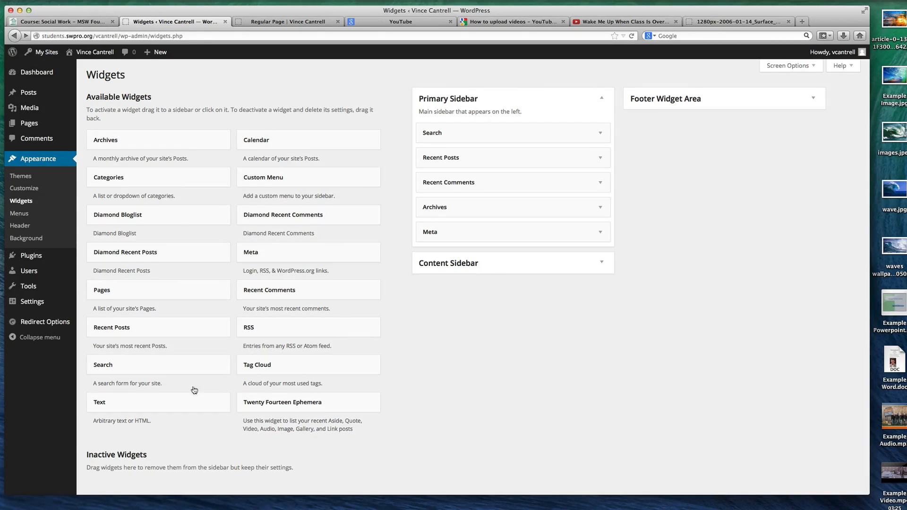
pyautogui.moveTo(116, 178); pyautogui.dragTo(442, 256)
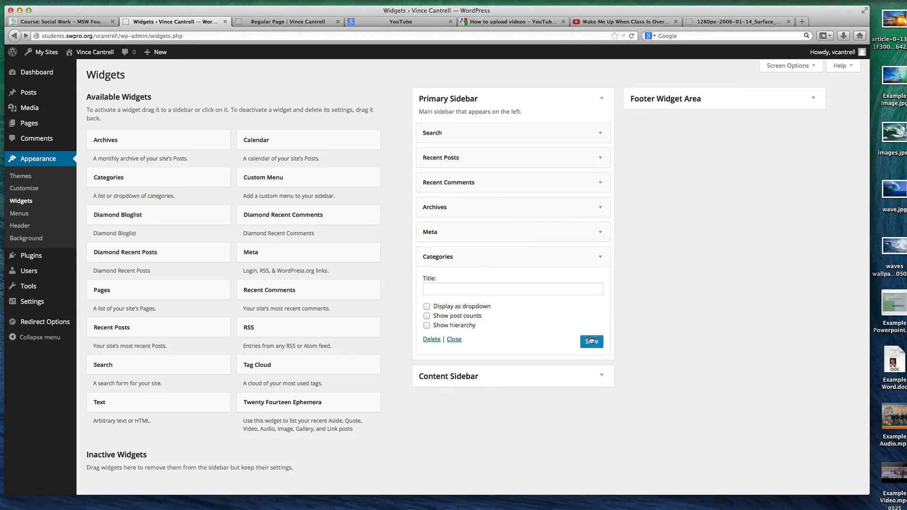
# Reload the live site and view the Medical and Technology category archives through the sidebar's category links
pyautogui.click(263, 21)
pyautogui.press('super+r')
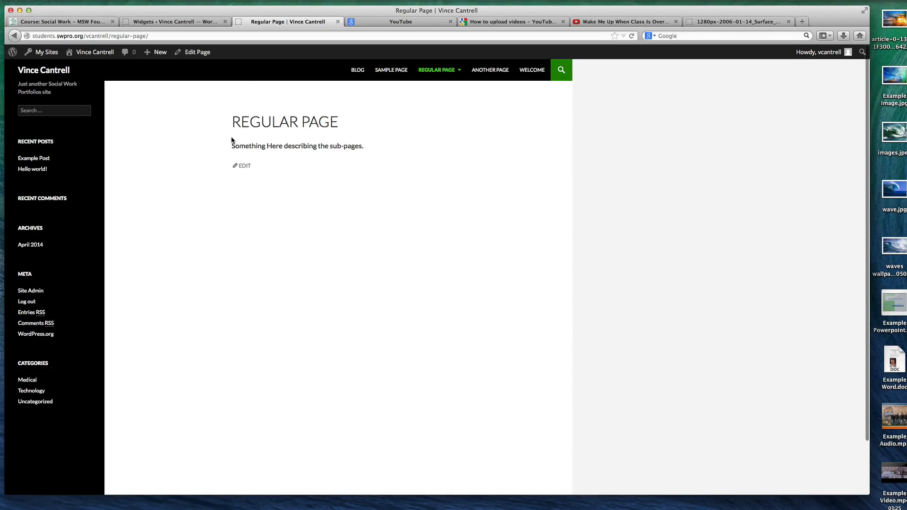
pyautogui.click(32, 380)
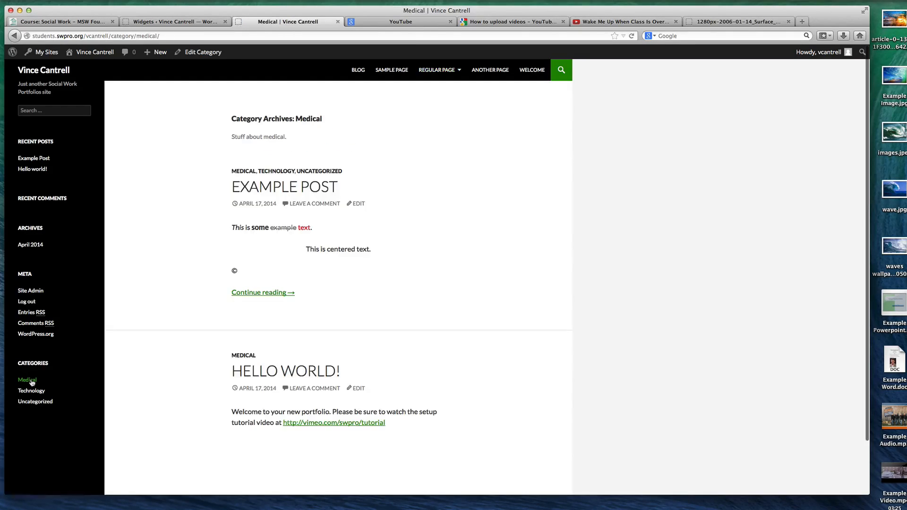
pyautogui.click(32, 391)
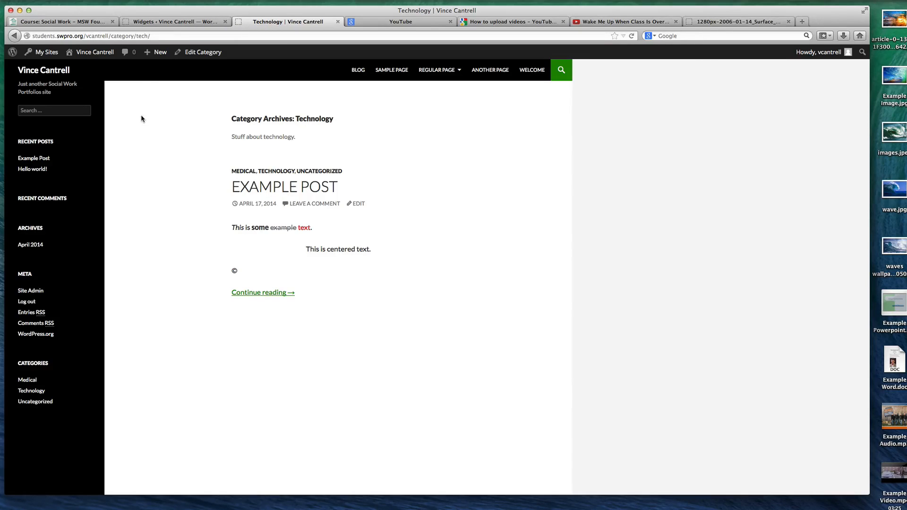
# Collapse the Categories widget's settings in the Primary Sidebar and check its place on the live site
pyautogui.click(158, 22)
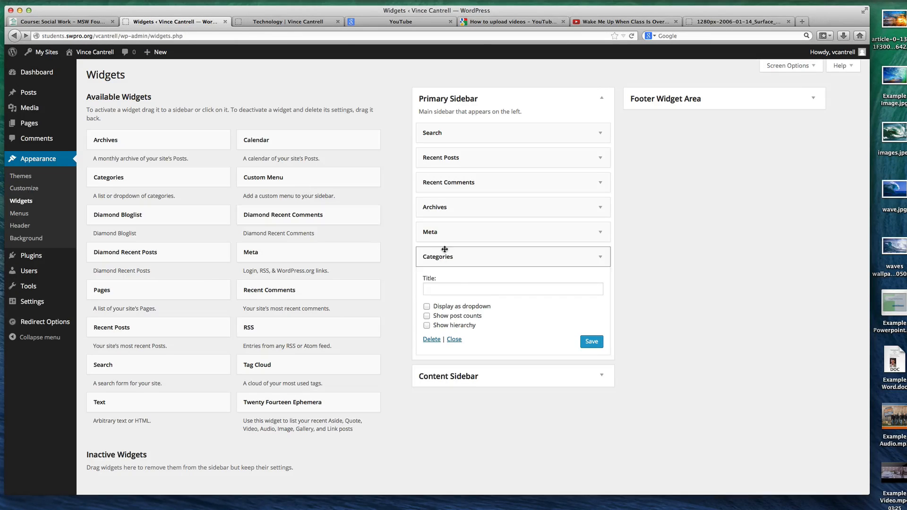
pyautogui.moveTo(510, 257); pyautogui.dragTo(492, 260)
pyautogui.click(288, 21)
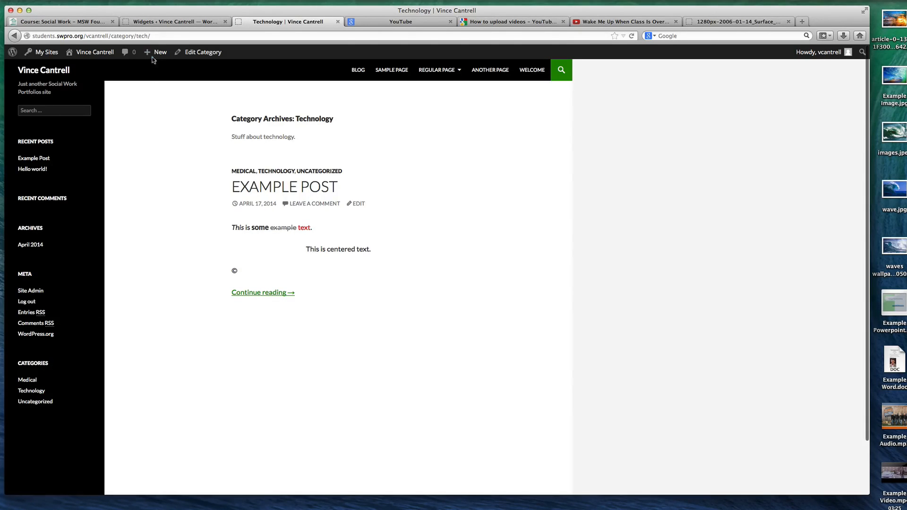
pyautogui.click(159, 21)
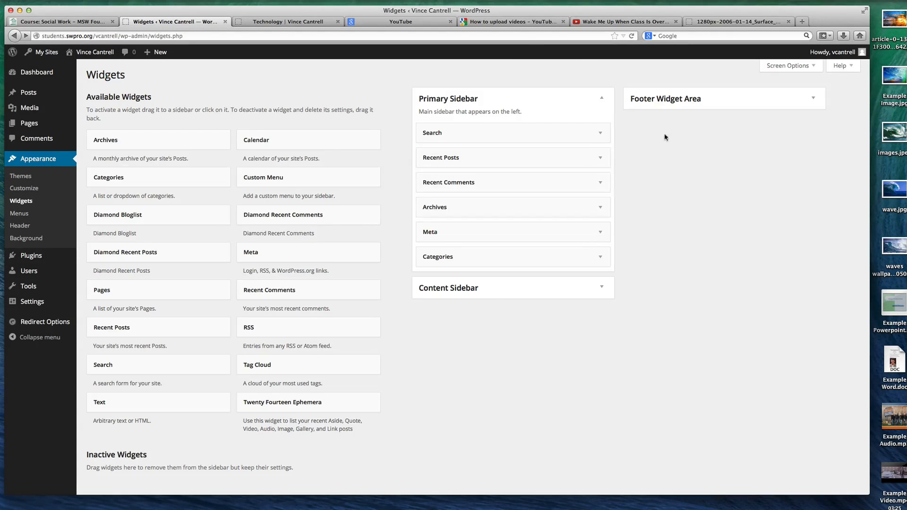
# Expand the Content Sidebar area on the widget management page and compare the sidebar areas with the live site's layout
pyautogui.click(600, 287)
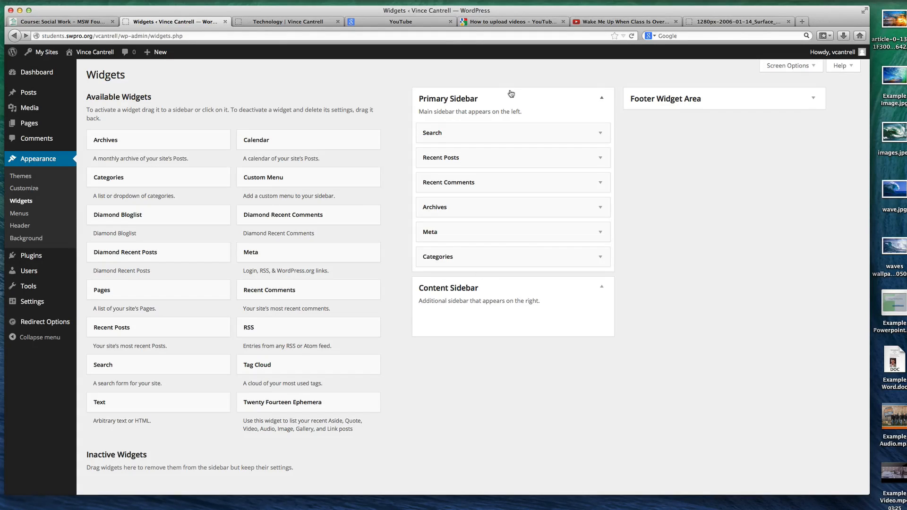
pyautogui.click(276, 22)
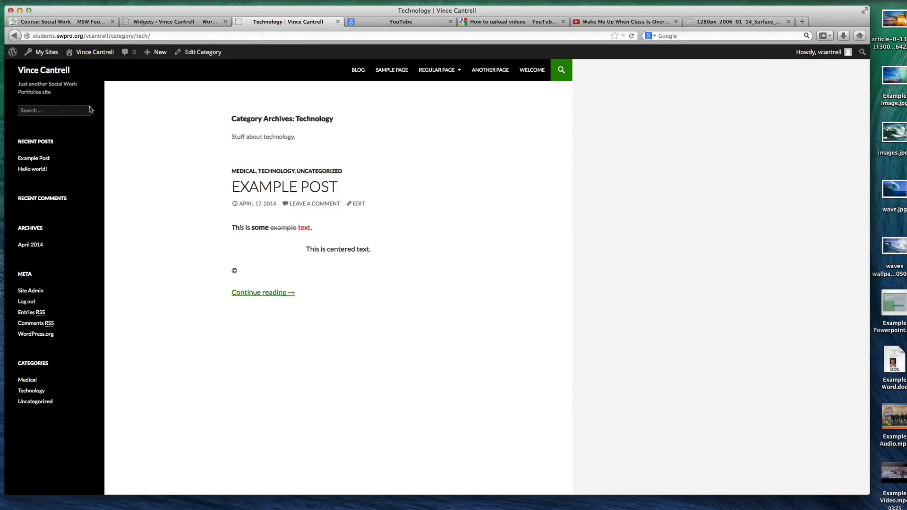
pyautogui.click(186, 22)
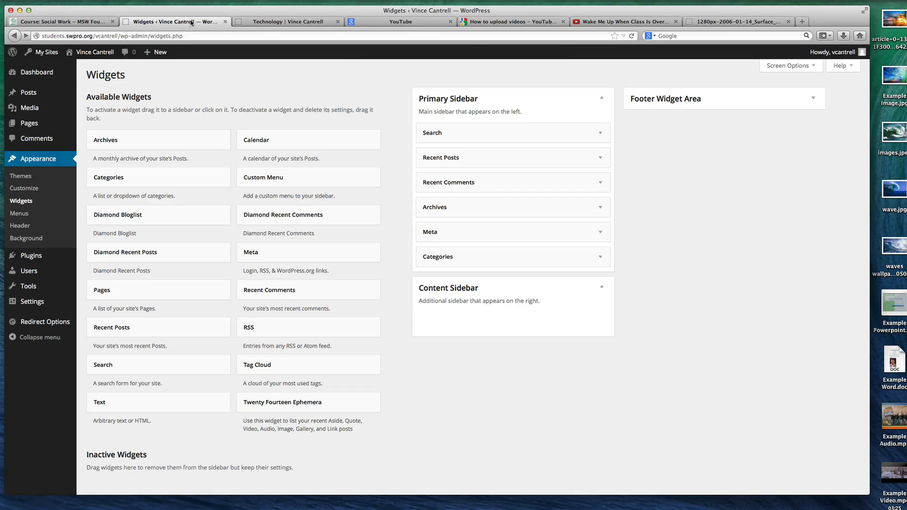
pyautogui.click(267, 23)
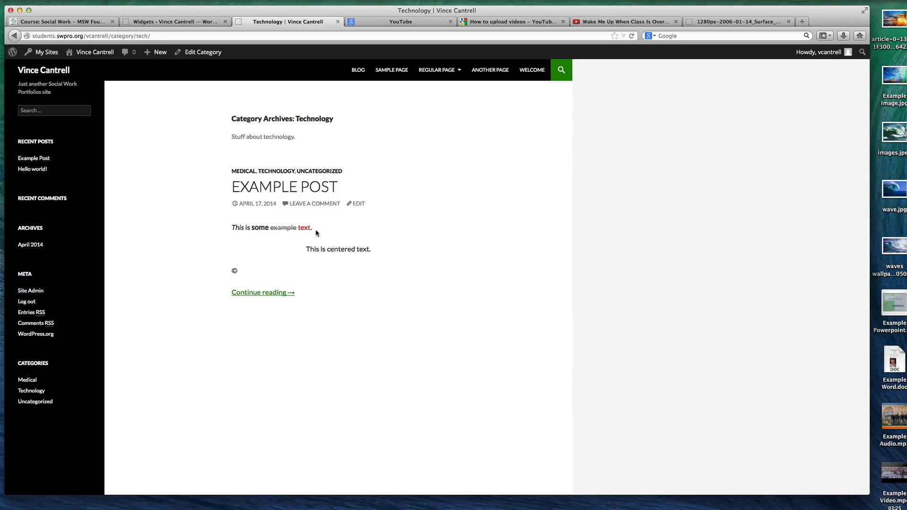
pyautogui.click(189, 23)
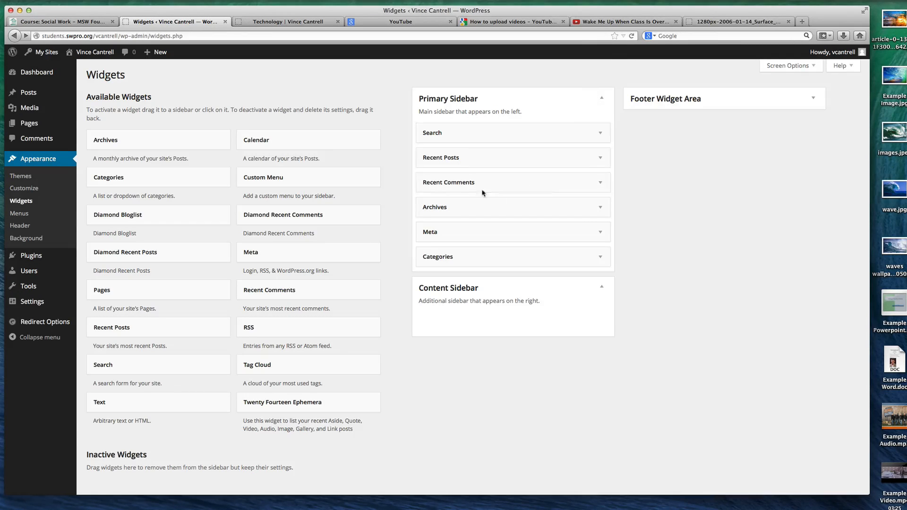
# Add the Pages widget to the Footer Widget Area, and check the footer of the live site
pyautogui.click(739, 98)
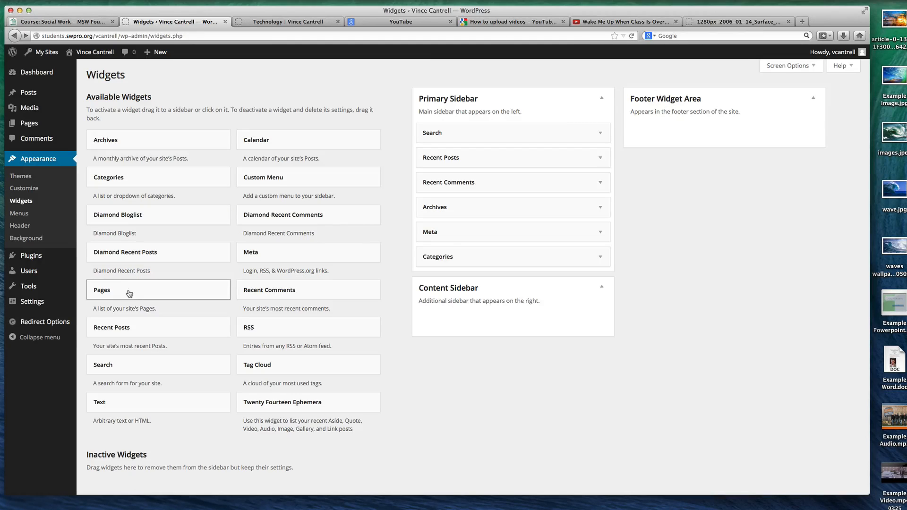
pyautogui.moveTo(124, 290); pyautogui.dragTo(665, 132)
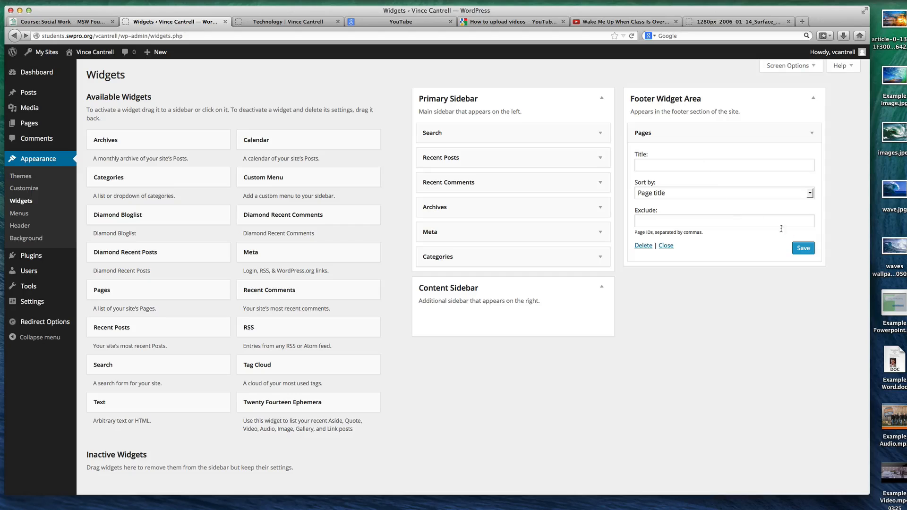
pyautogui.click(288, 21)
pyautogui.scroll(-5, 370, 180)
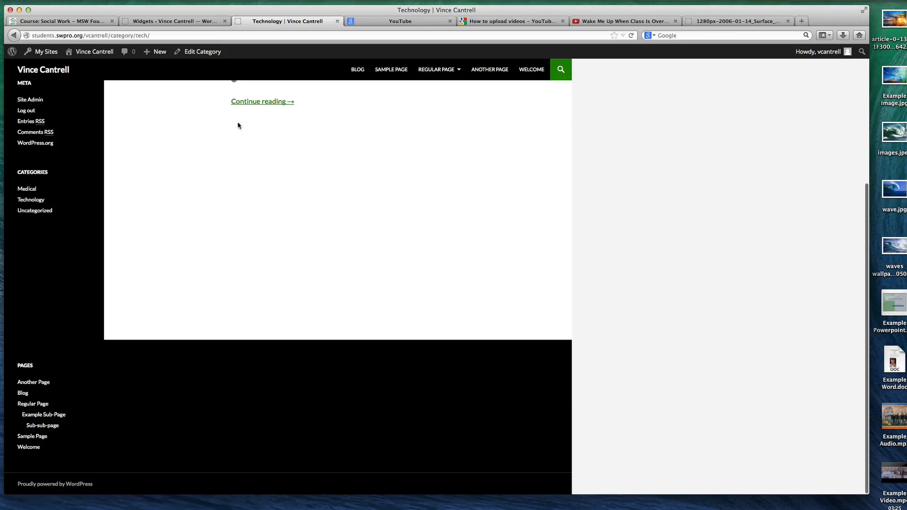
# Move the Archives and Recent Comments widgets from the Primary Sidebar to the Footer Widget Area, and check the live site
pyautogui.click(199, 22)
pyautogui.moveTo(444, 208); pyautogui.dragTo(691, 273)
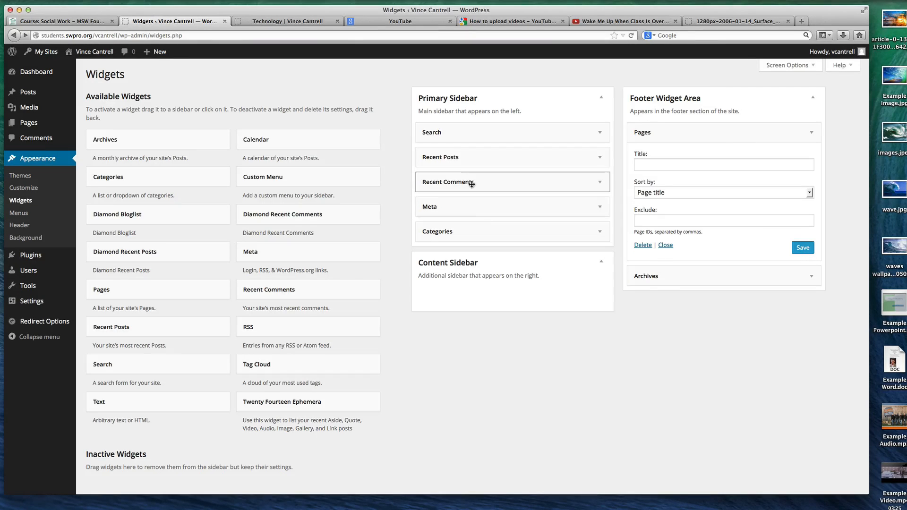
pyautogui.moveTo(446, 182); pyautogui.dragTo(662, 278)
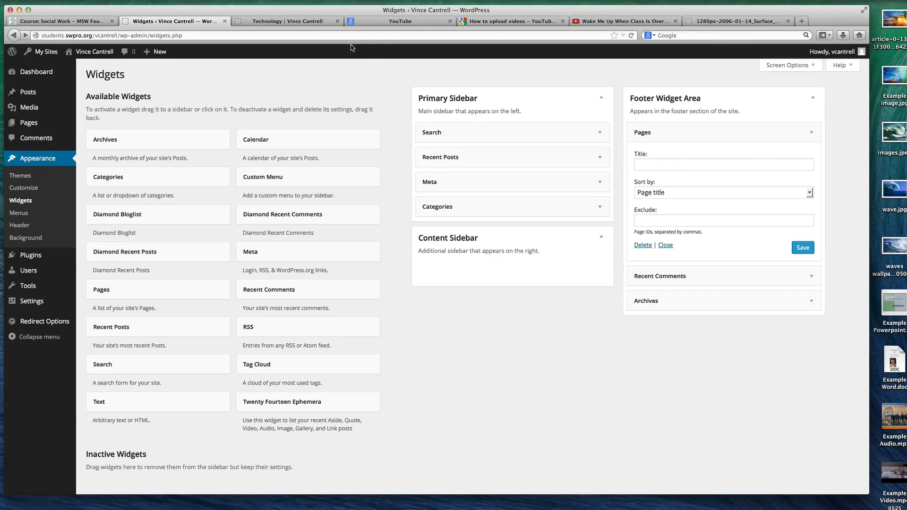
pyautogui.click(320, 22)
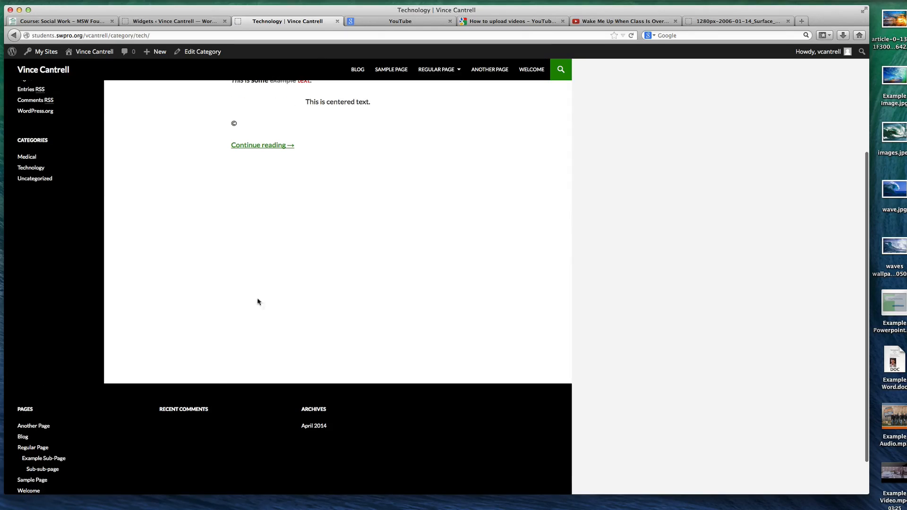
pyautogui.scroll(3, 177, 301)
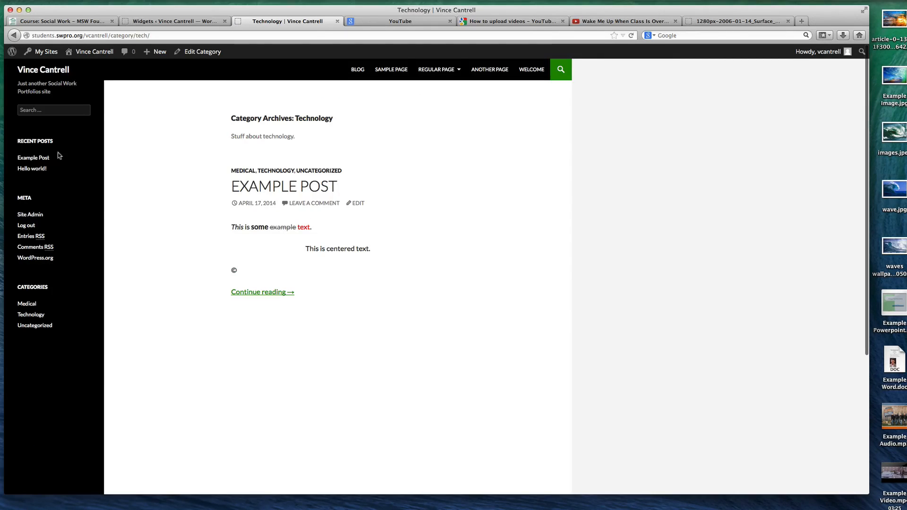
# Open Sample Page for editing, set its template to Full Width Page, and update the page
pyautogui.click(177, 22)
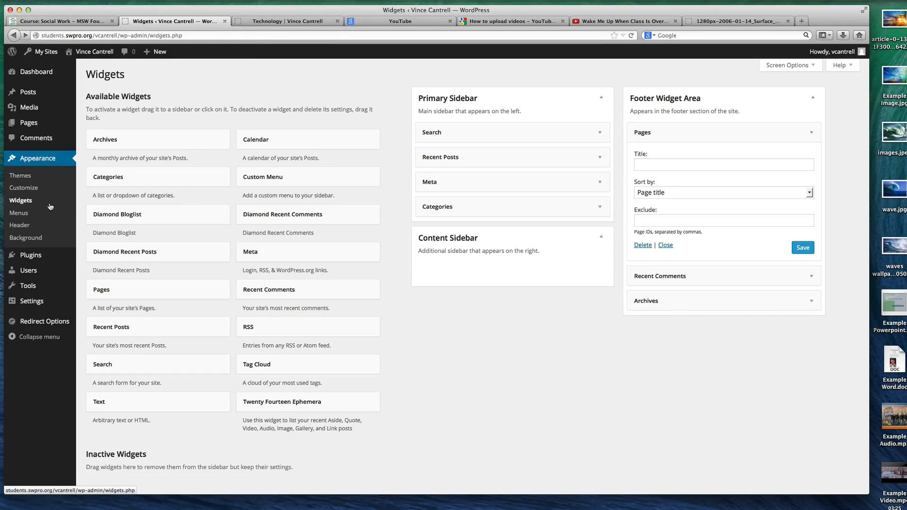
pyautogui.click(46, 124)
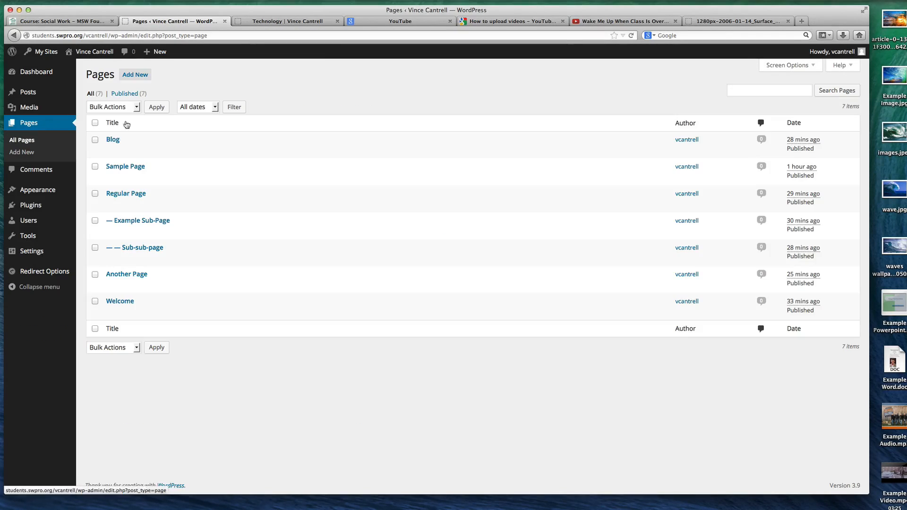
pyautogui.click(120, 169)
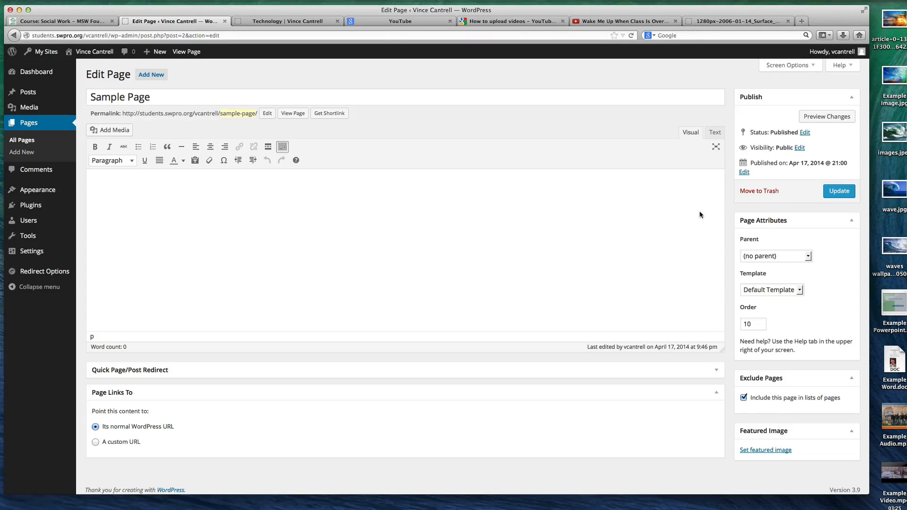
pyautogui.click(776, 290)
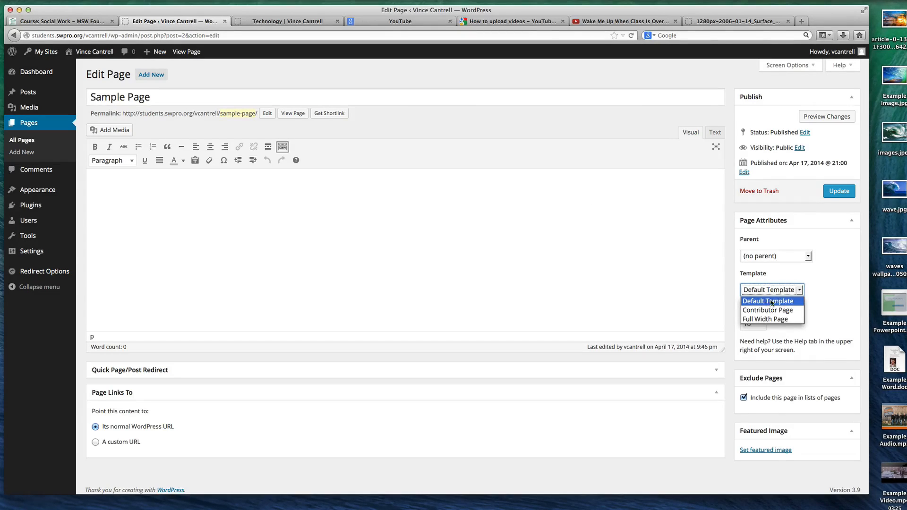
pyautogui.click(765, 319)
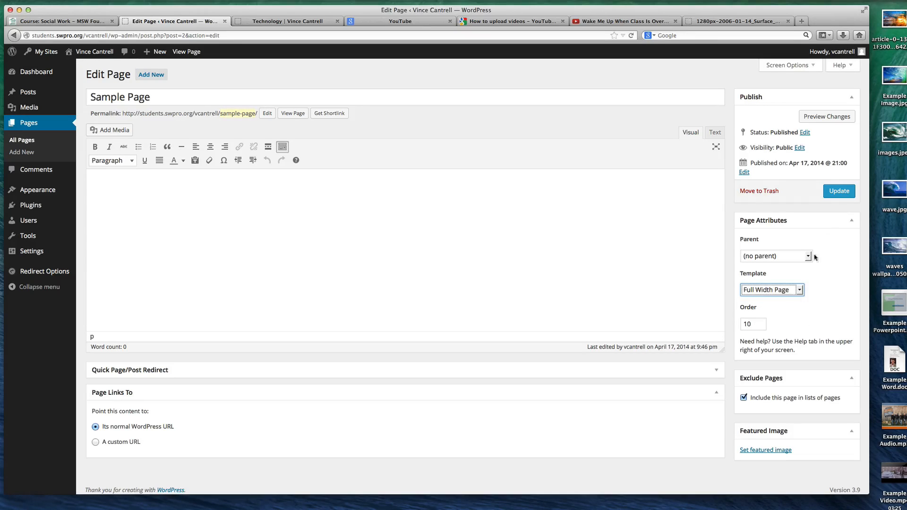
pyautogui.click(839, 191)
# View Regular Page and Sample Page on the live site to compare the default and full-width templates
pyautogui.click(284, 22)
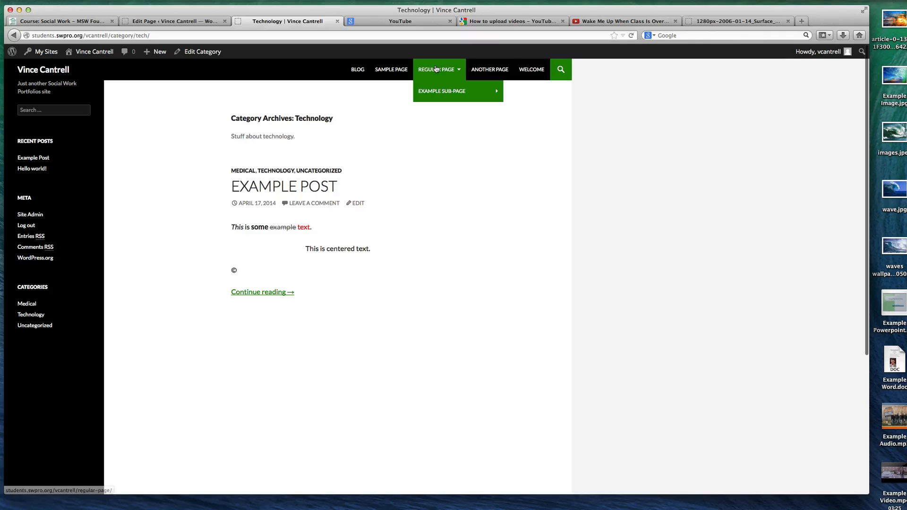
pyautogui.click(436, 70)
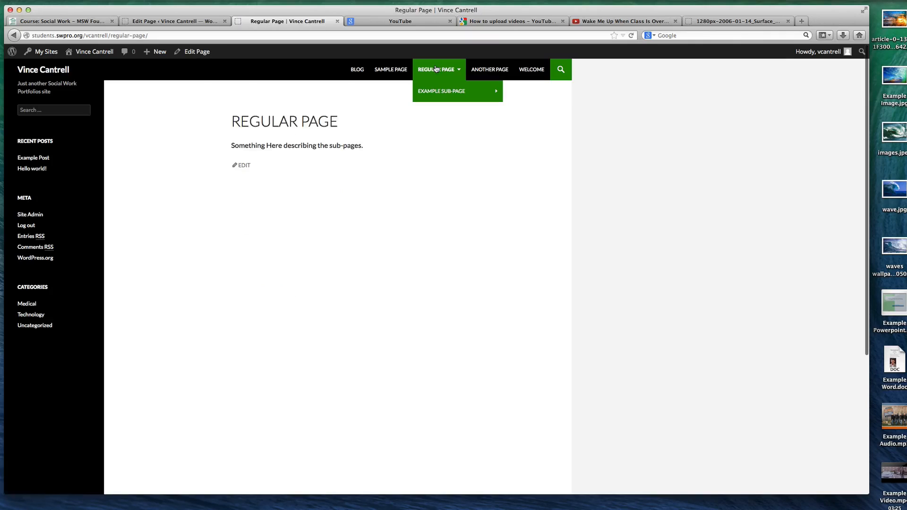
pyautogui.click(390, 77)
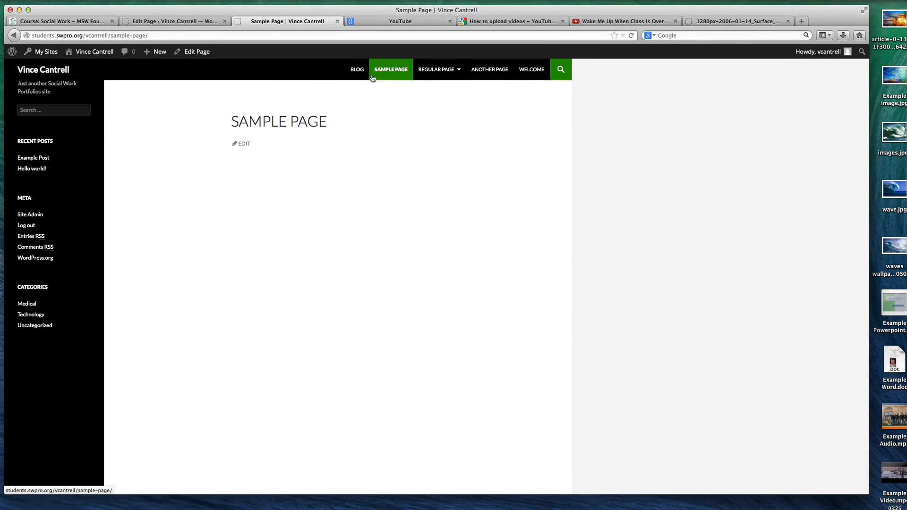
pyautogui.click(374, 79)
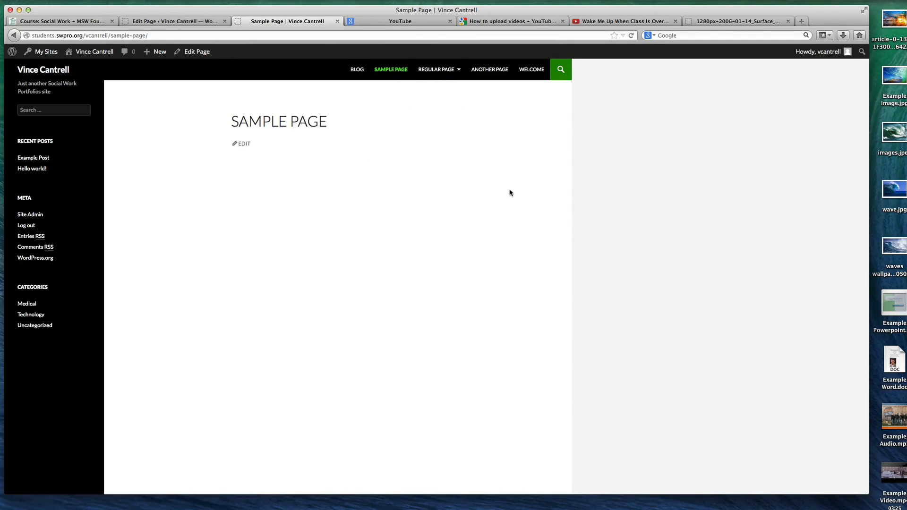
pyautogui.click(218, 21)
pyautogui.click(265, 22)
# Open Sample Page for editing from the live site, enter two lines of random filler text in its body, and update the page
pyautogui.click(240, 144)
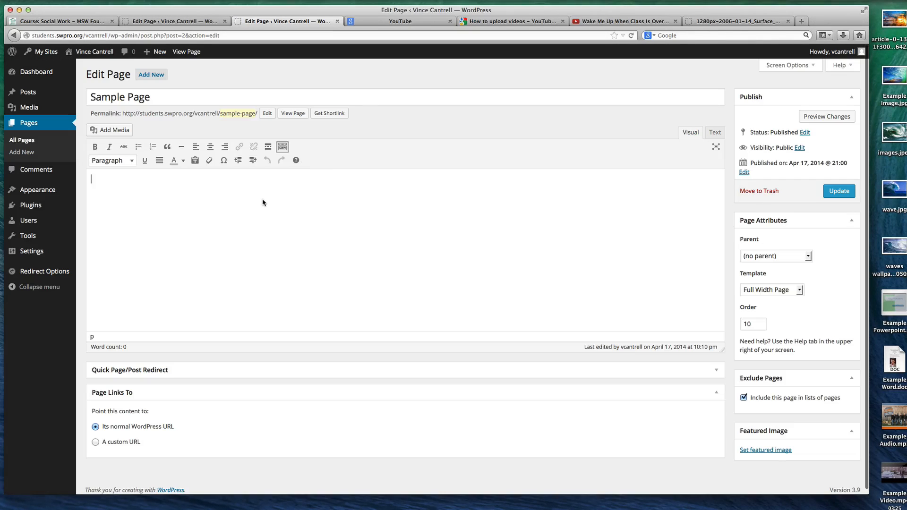
pyautogui.write('asdfhalfghsagljasdhgasdlj')
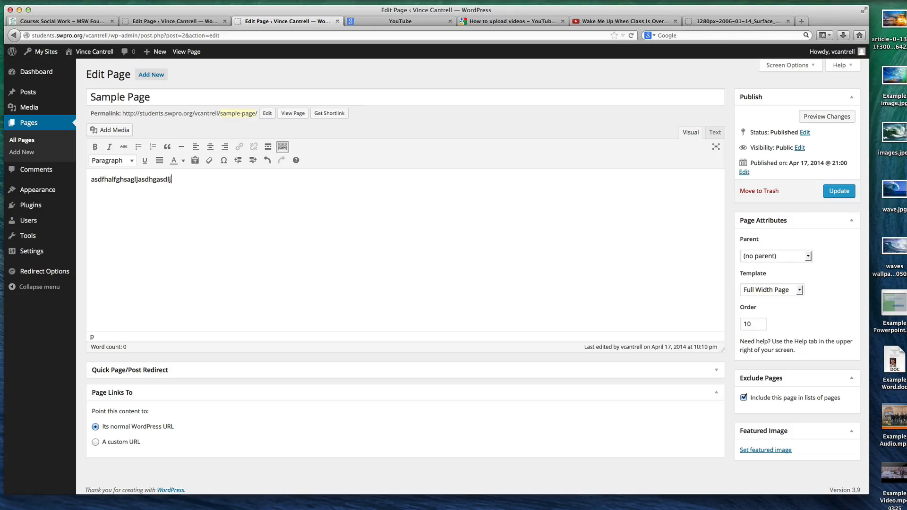
pyautogui.write(';ghdasg')
pyautogui.press('Return')
pyautogui.write('kvlgjakhvgahgvshjgvlajhlgvalghjavlhjgvhlgvhljgvalhjgvshljgvdhljgv')
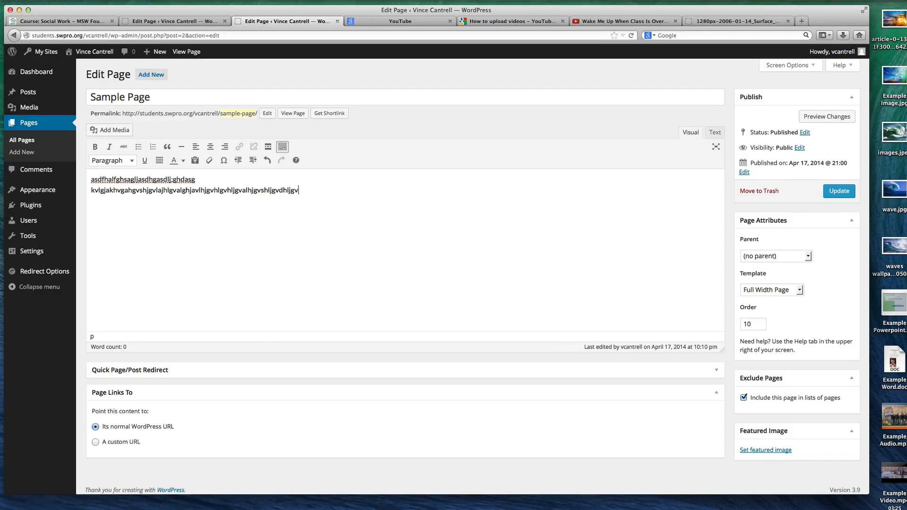
pyautogui.click(846, 191)
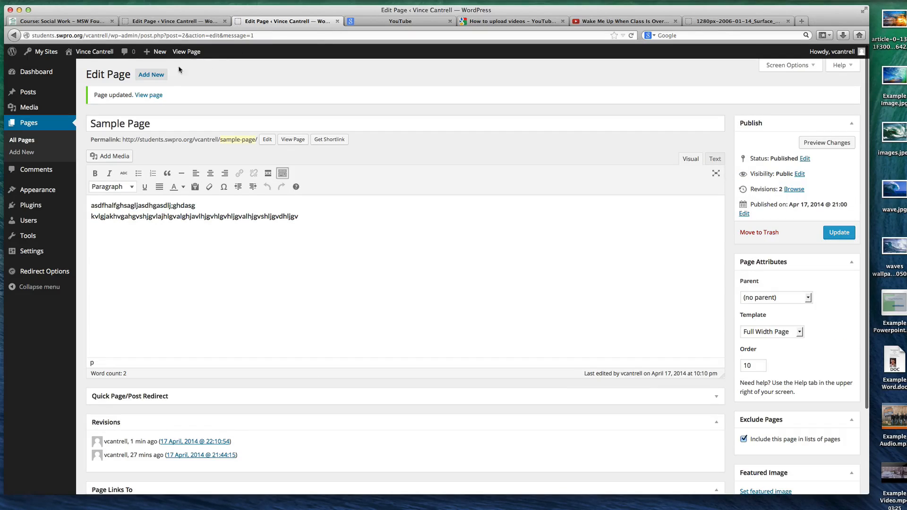
# View the updated Sample Page on the live site, then activate the ChocoTheme theme and reload the page
pyautogui.click(157, 95)
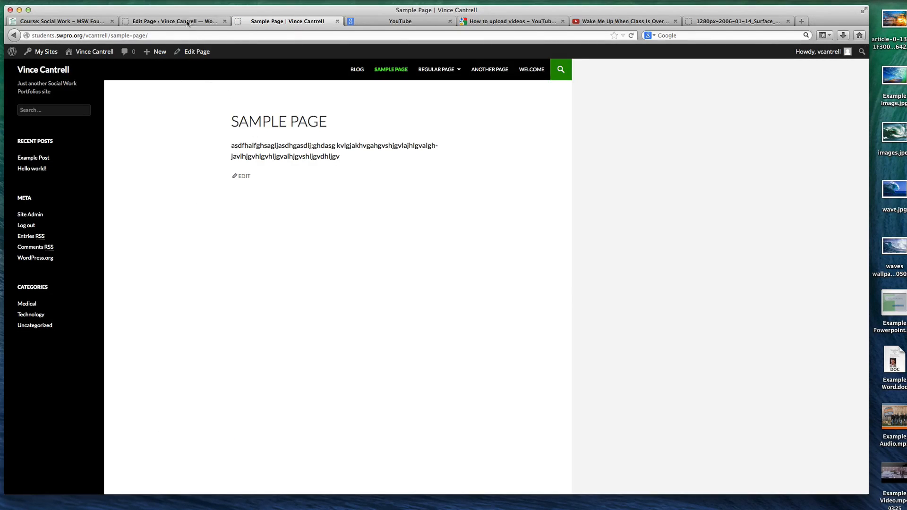
pyautogui.click(202, 23)
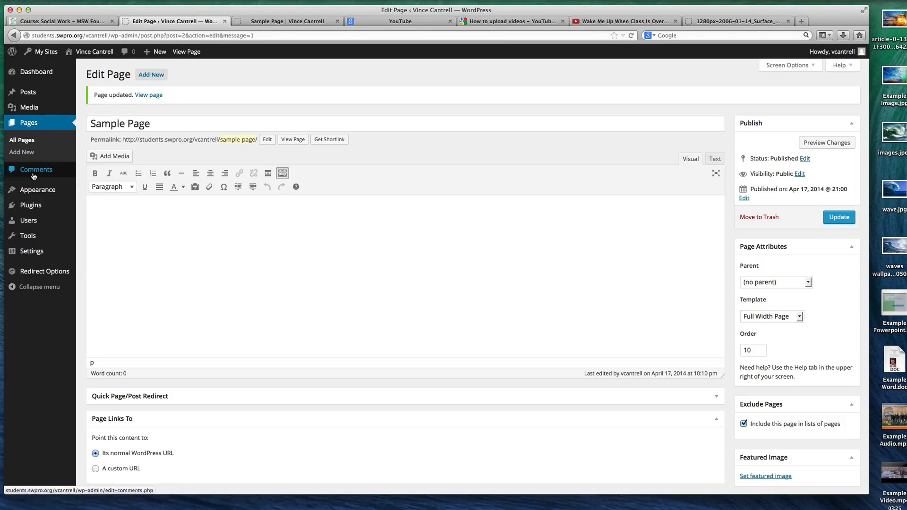
pyautogui.click(37, 189)
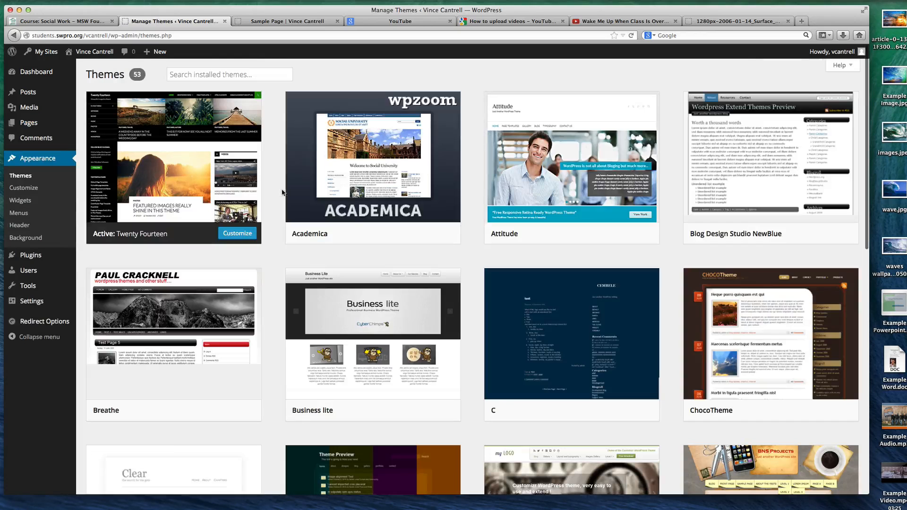
pyautogui.click(787, 411)
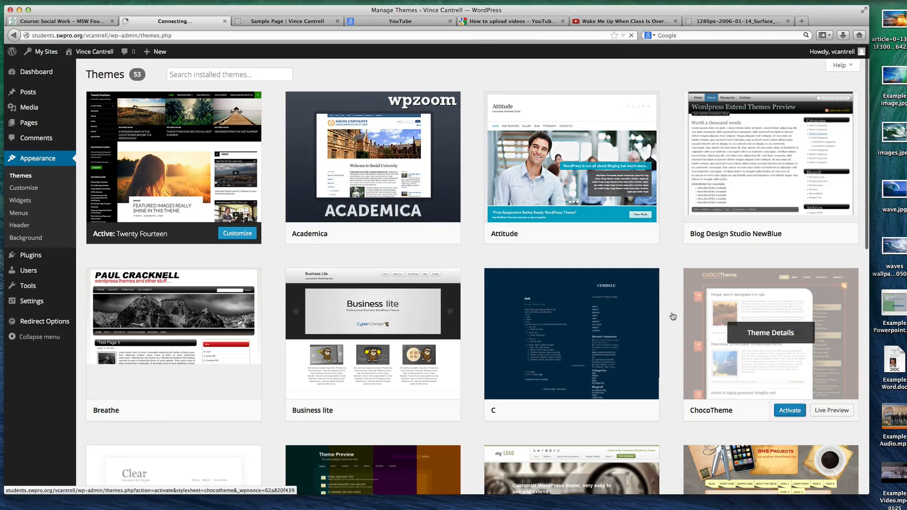
pyautogui.click(290, 22)
pyautogui.press('super+r')
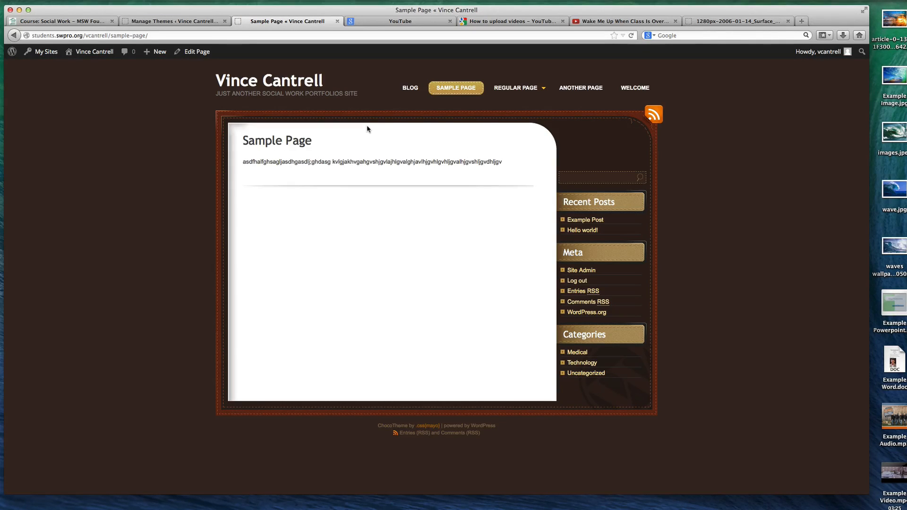
# View Regular Page, Another Page and Sample Page on the live site to check their layout under ChocoTheme
pyautogui.click(517, 89)
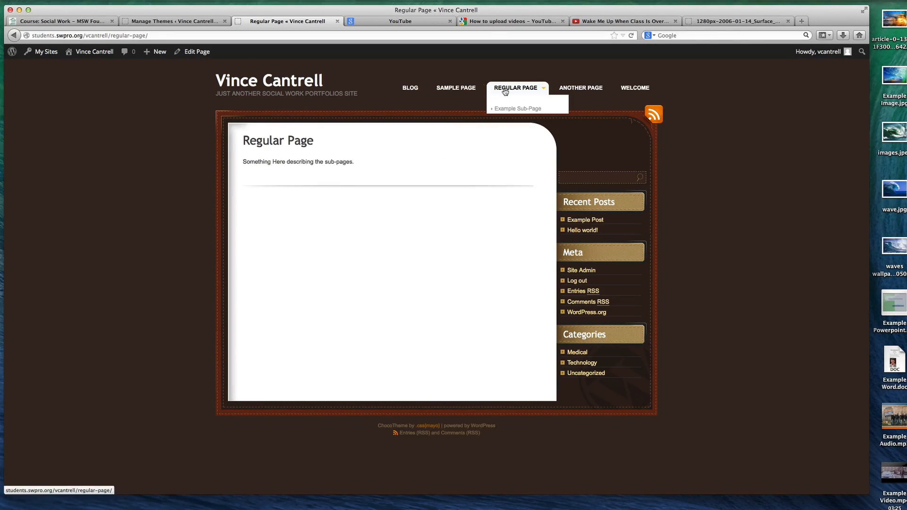
pyautogui.click(573, 90)
pyautogui.click(457, 89)
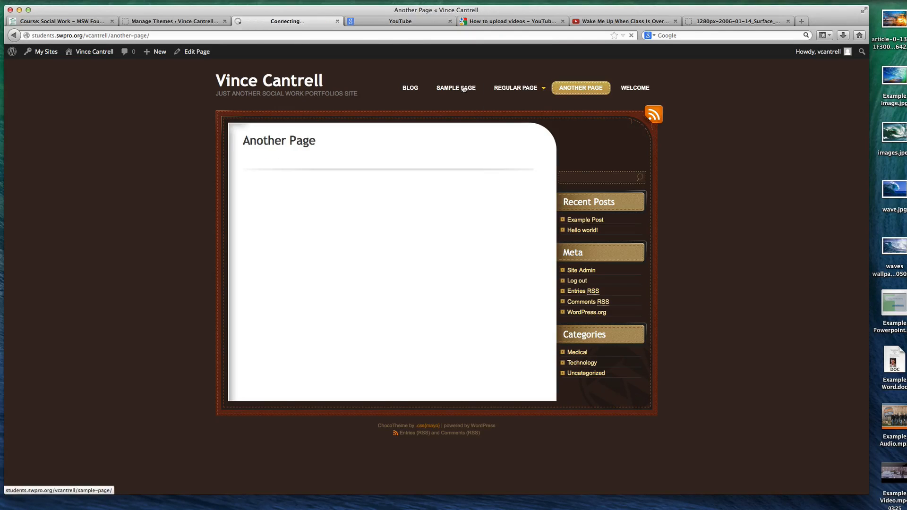
pyautogui.click(186, 21)
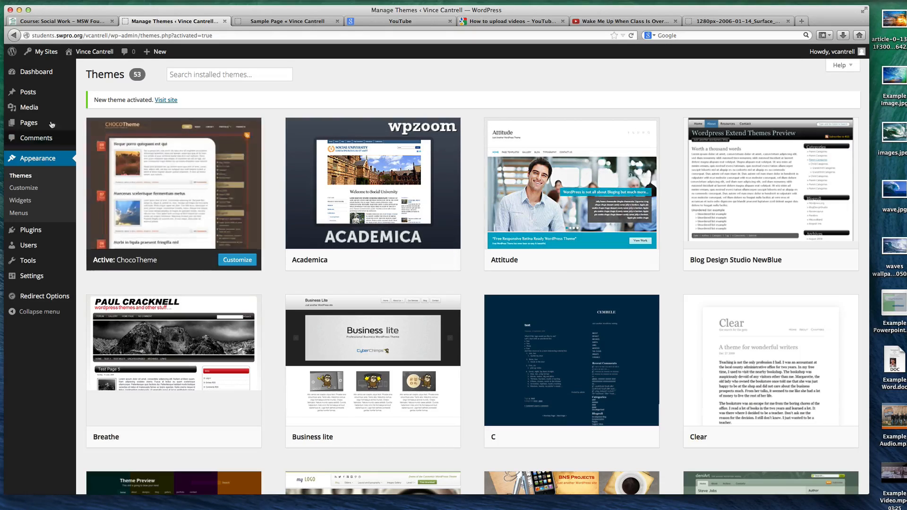
pyautogui.click(291, 22)
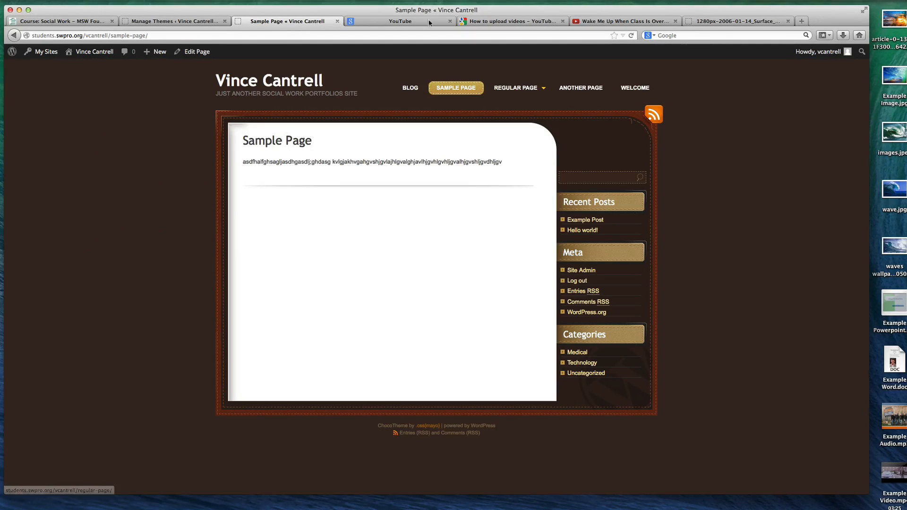
# Activate the Earthly theme and reload Sample Page on the live site to check its layout
pyautogui.click(188, 19)
pyautogui.scroll(-10, 206, 171)
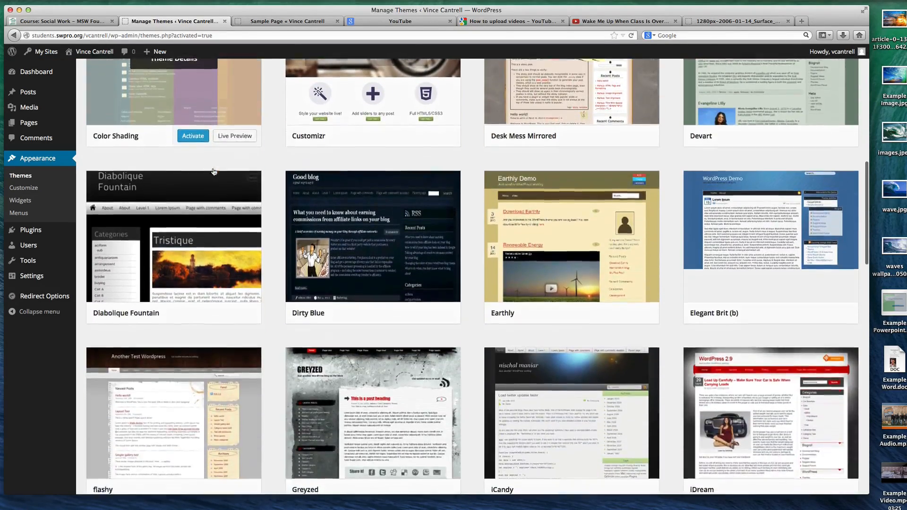
pyautogui.scroll(-3, 214, 171)
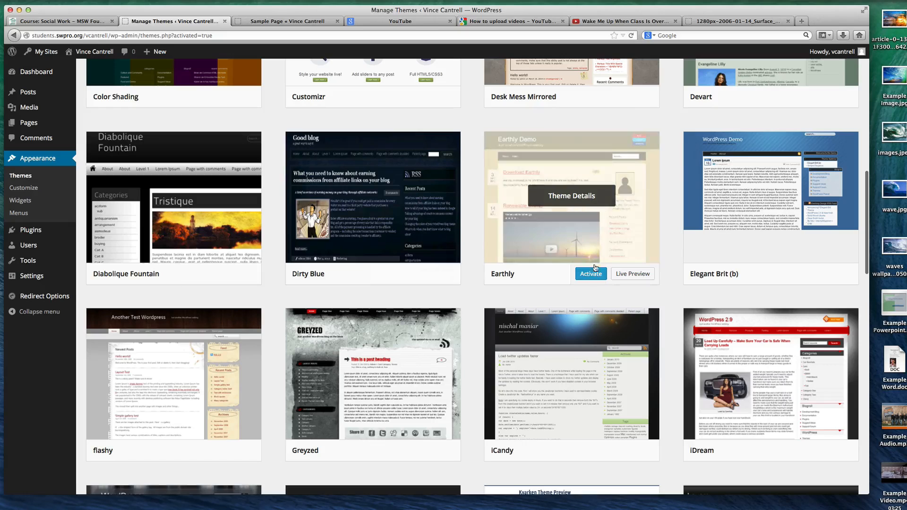
pyautogui.click(591, 274)
pyautogui.click(267, 22)
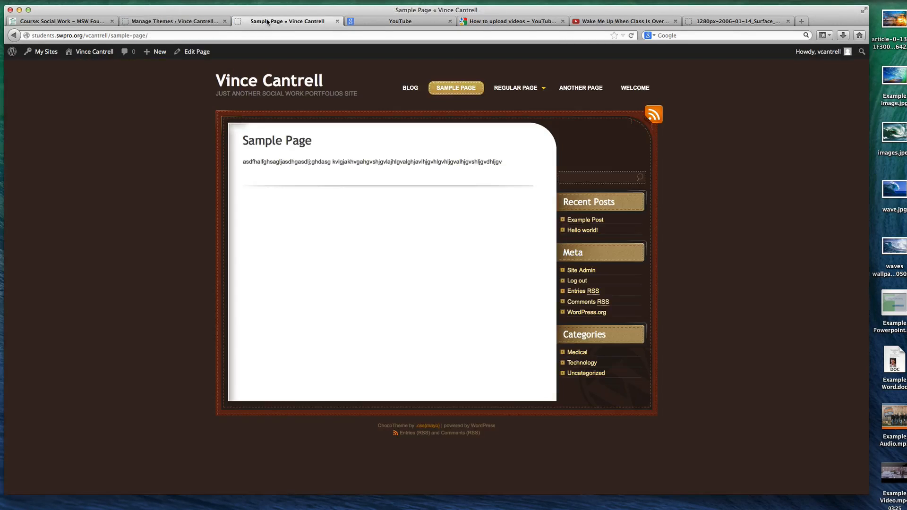
pyautogui.press('super+r')
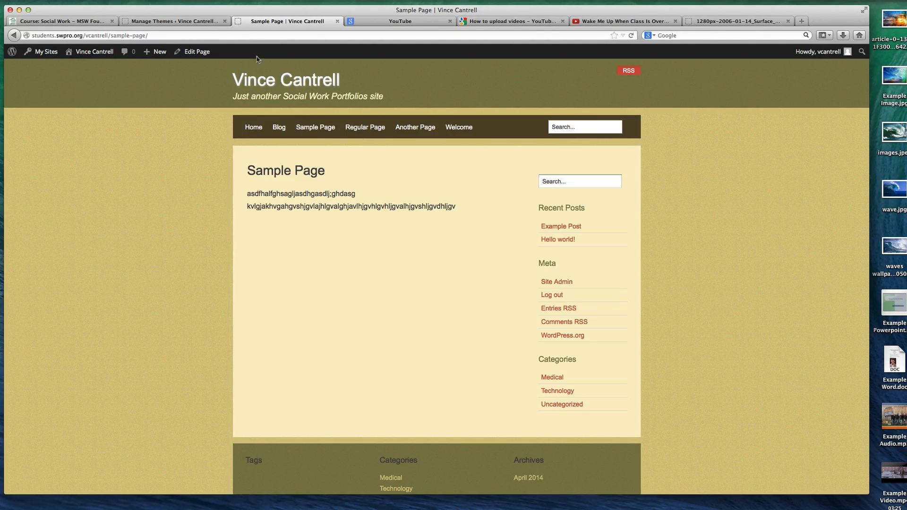
pyautogui.click(324, 128)
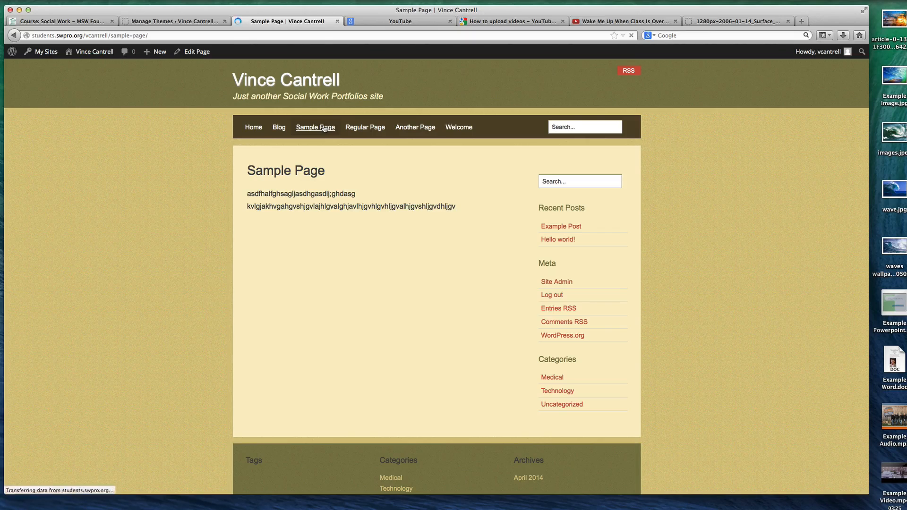
# Open the theme's menu editor and create a new menu named Main Menu
pyautogui.click(182, 23)
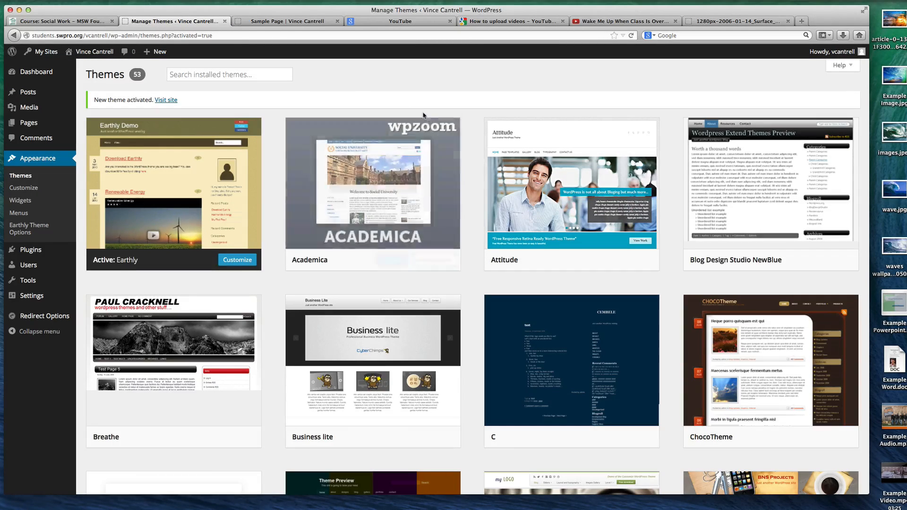
pyautogui.click(285, 26)
pyautogui.click(149, 23)
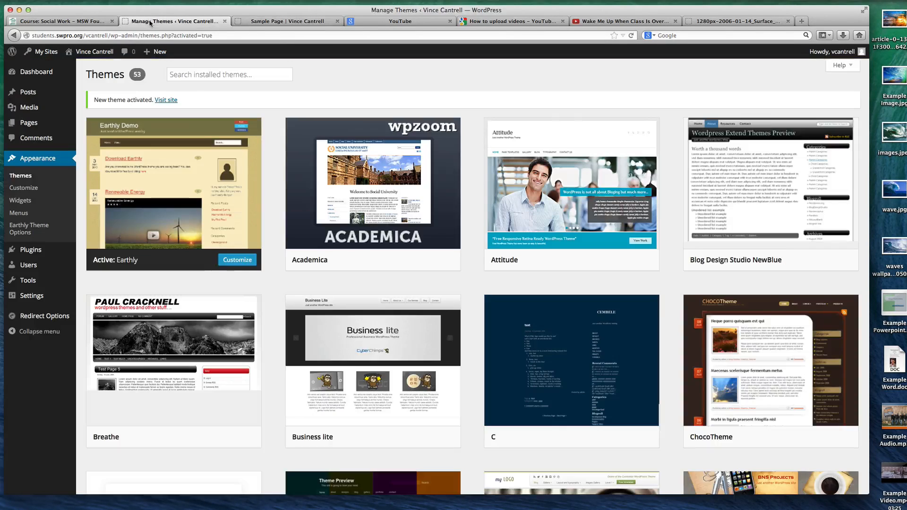
pyautogui.click(22, 204)
pyautogui.click(21, 214)
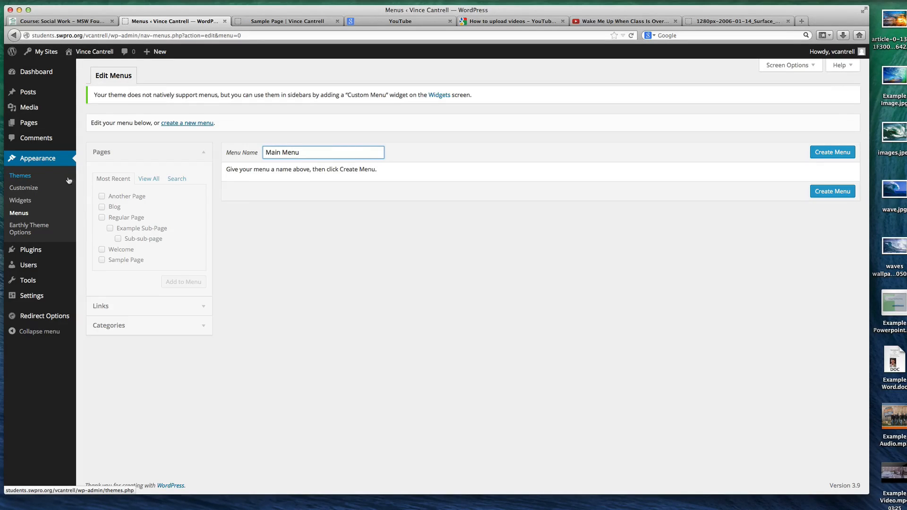
pyautogui.click(829, 153)
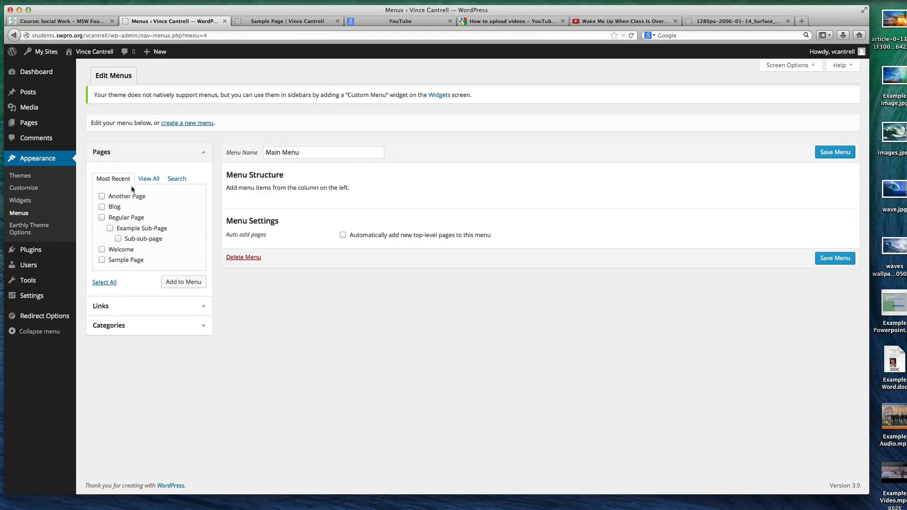
# Add all of the site's pages, including the Home: Welcome entry, to Main Menu
pyautogui.click(151, 180)
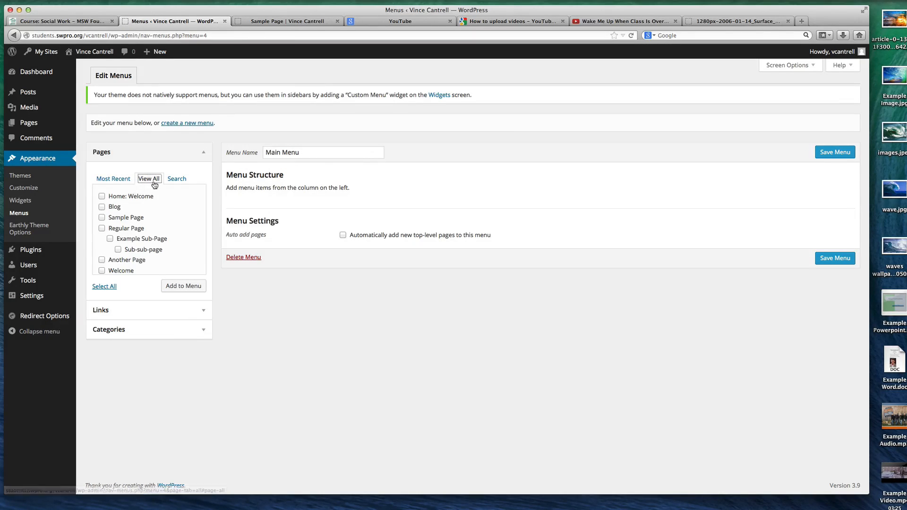
pyautogui.click(113, 179)
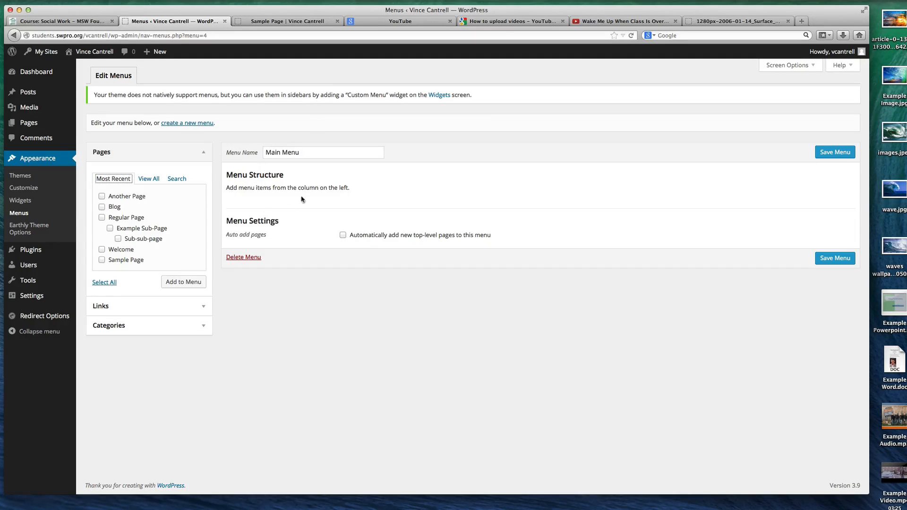
pyautogui.click(203, 153)
pyautogui.click(203, 153)
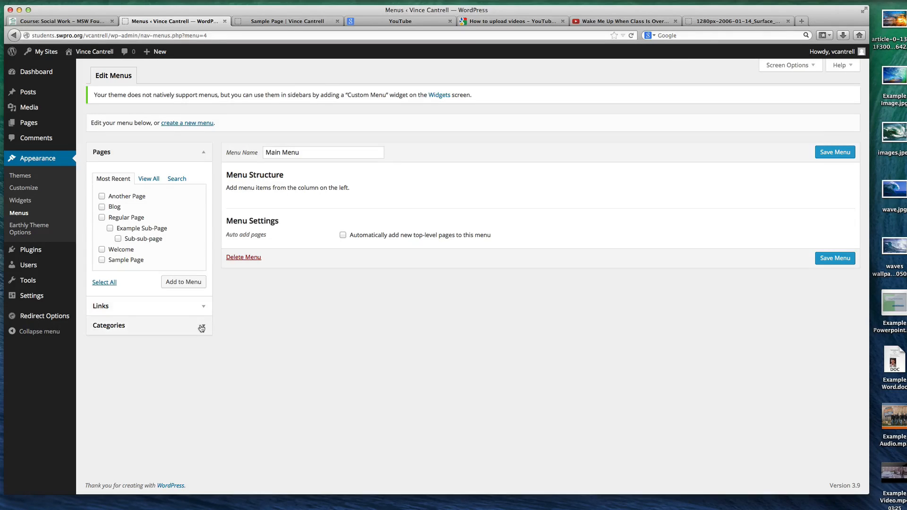
pyautogui.click(147, 180)
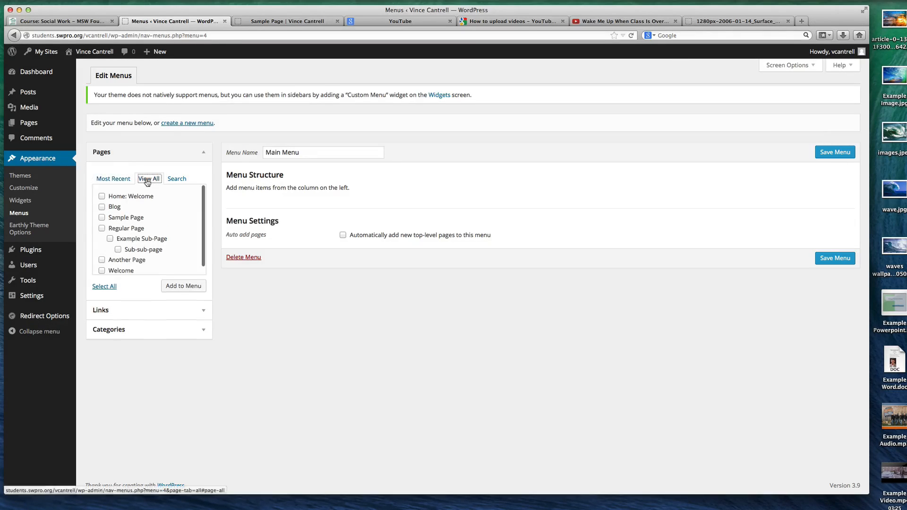
pyautogui.click(102, 196)
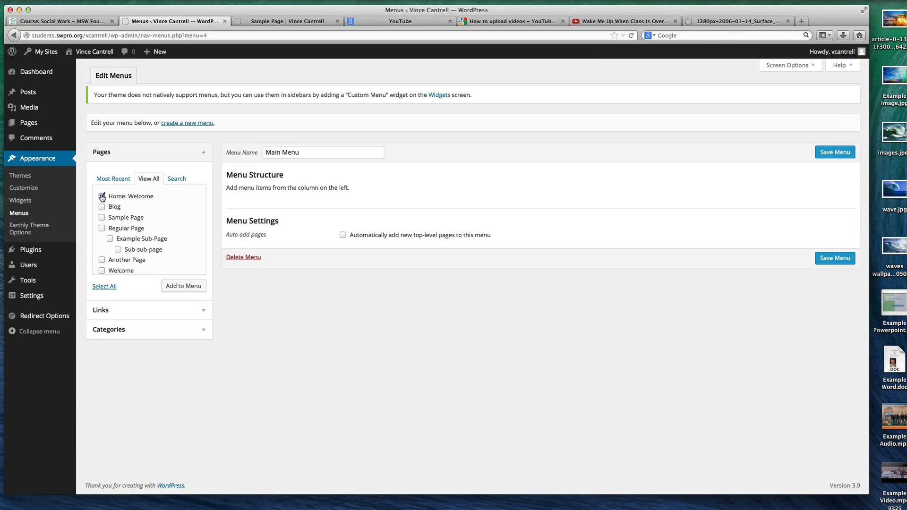
pyautogui.click(104, 286)
pyautogui.click(193, 287)
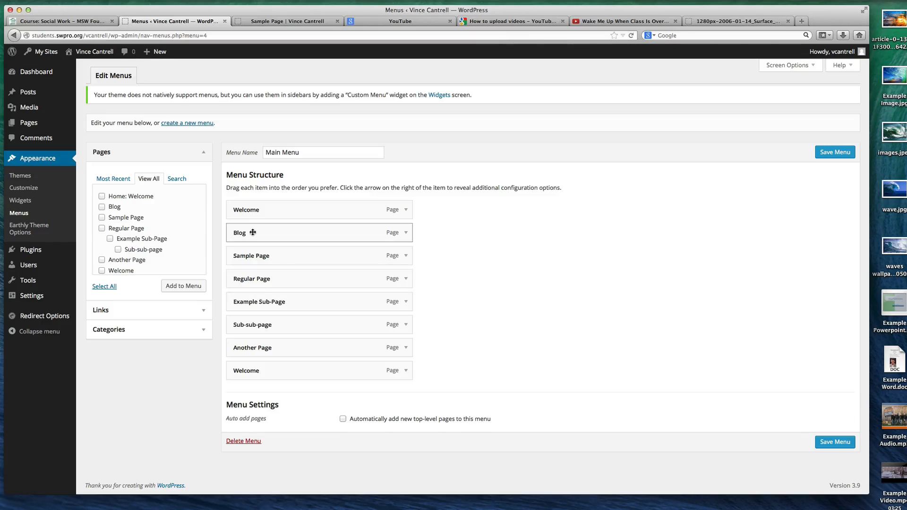
pyautogui.moveTo(254, 231)
pyautogui.mouseDown()
pyautogui.moveTo(263, 235)
pyautogui.moveTo(263, 318)
pyautogui.moveTo(263, 217)
pyautogui.moveTo(261, 233)
pyautogui.mouseUp()
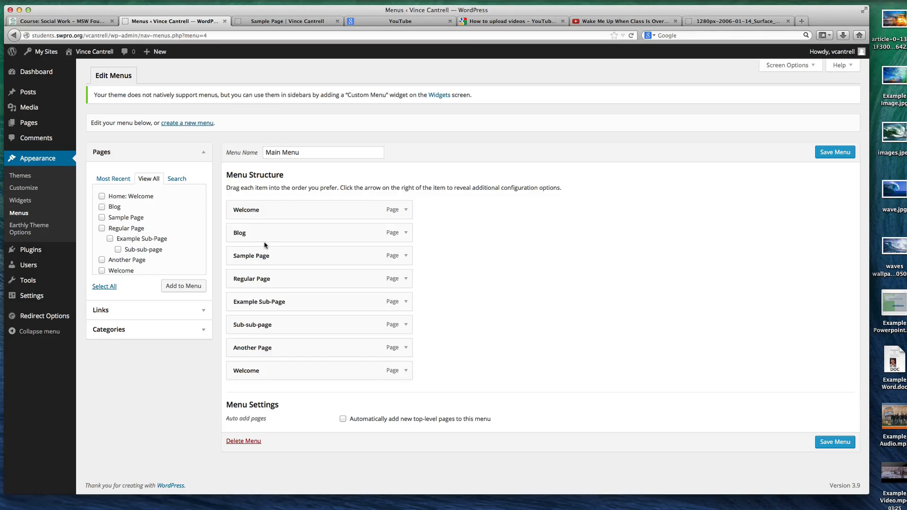
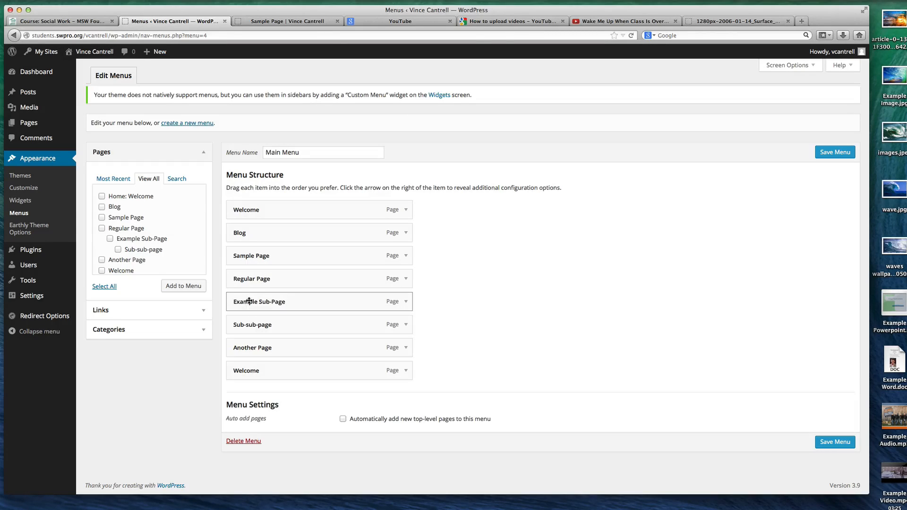
# Nest Example Sub-Page and Sub-sub-page under Regular Page in Main Menu, save the menu, and look at Sample Page on the live site
pyautogui.moveTo(248, 302); pyautogui.dragTo(289, 302)
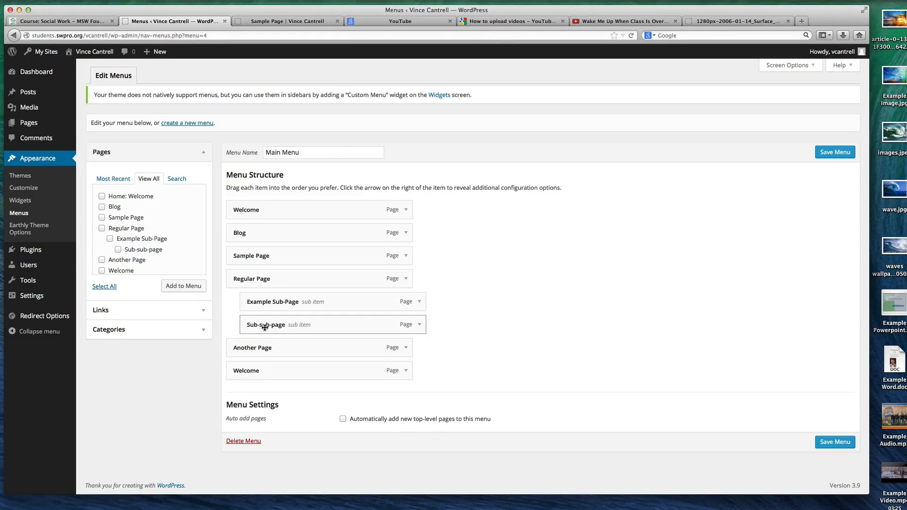
pyautogui.moveTo(268, 325)
pyautogui.mouseDown()
pyautogui.moveTo(285, 325)
pyautogui.moveTo(271, 325)
pyautogui.mouseUp()
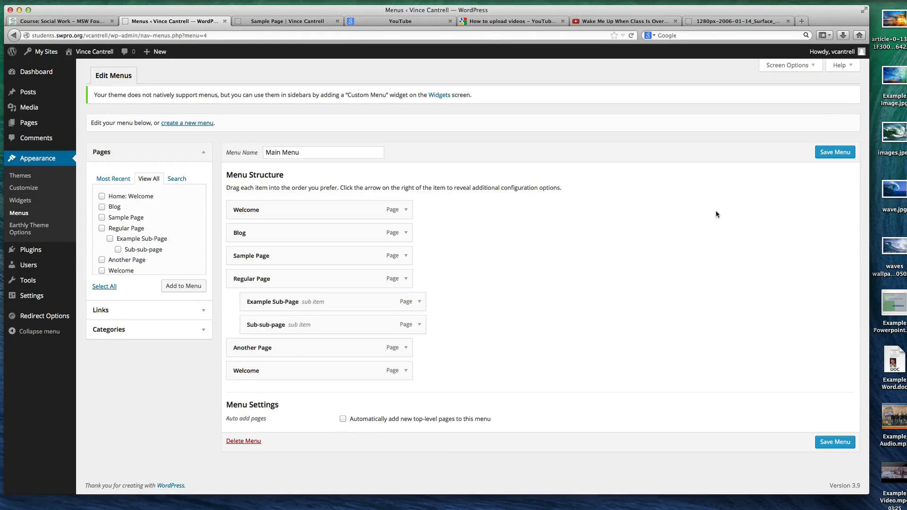
pyautogui.click(835, 151)
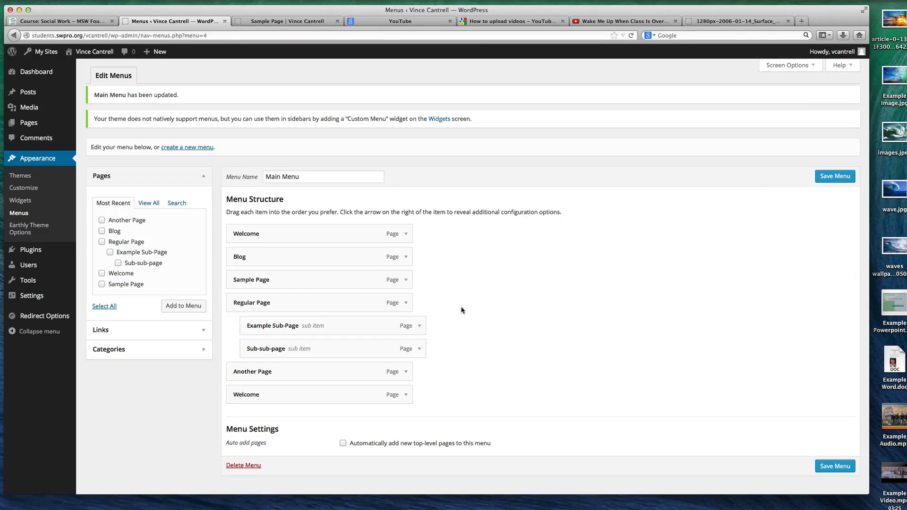
pyautogui.scroll(-2, 496, 303)
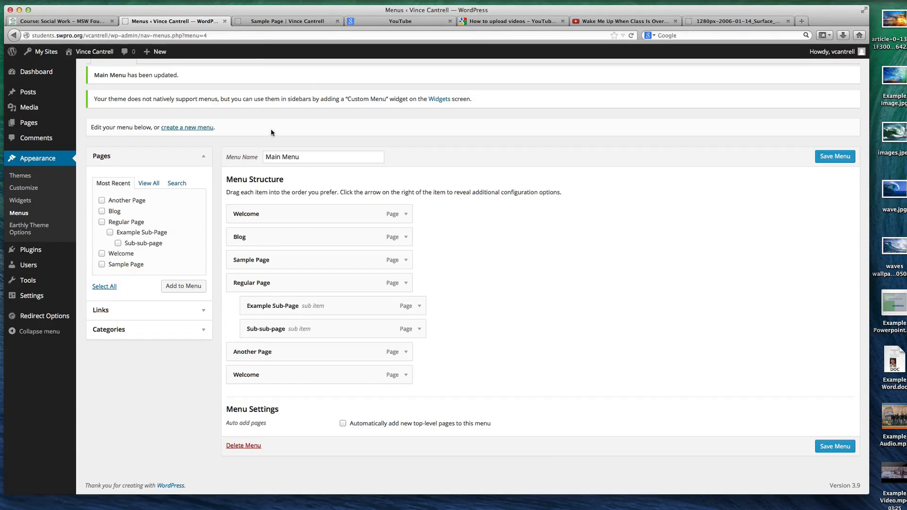
pyautogui.click(258, 26)
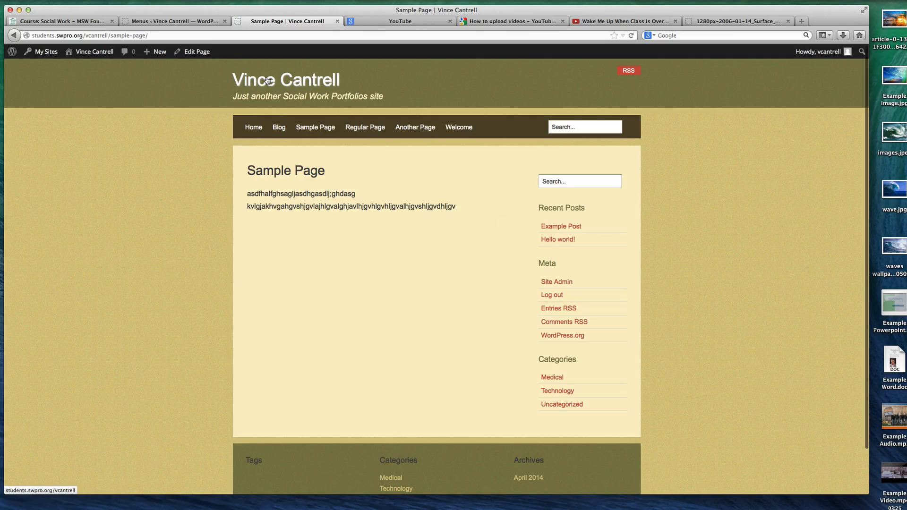
pyautogui.click(174, 22)
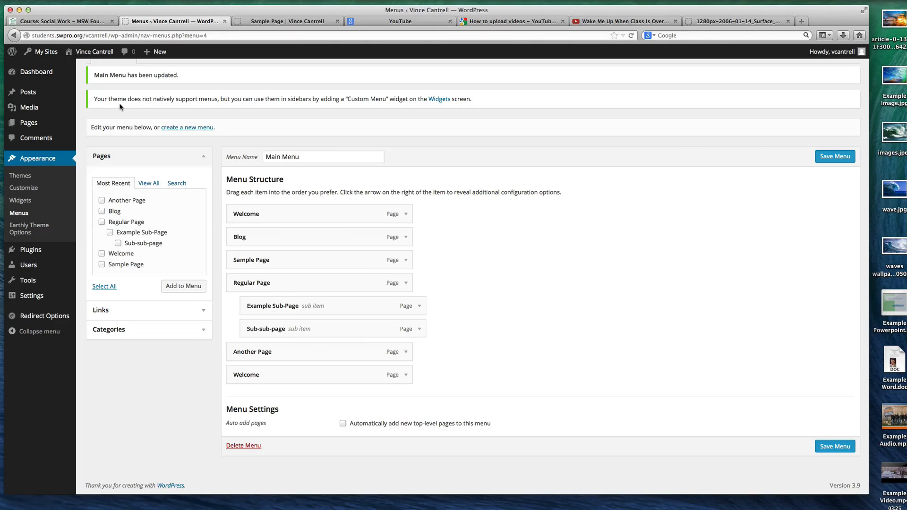
# Search the installed themes for 2014, activate Twenty Fourteen, and open its menu editor
pyautogui.click(21, 177)
pyautogui.click(235, 74)
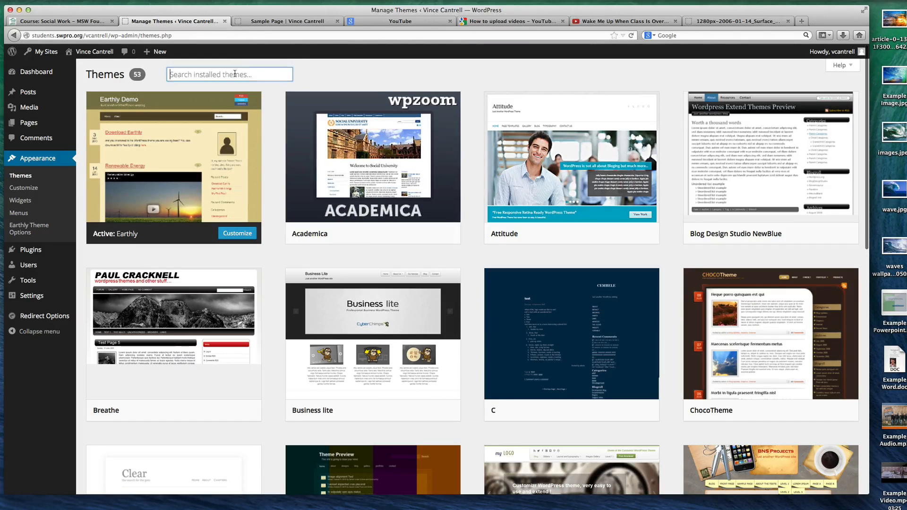
pyautogui.write('2014')
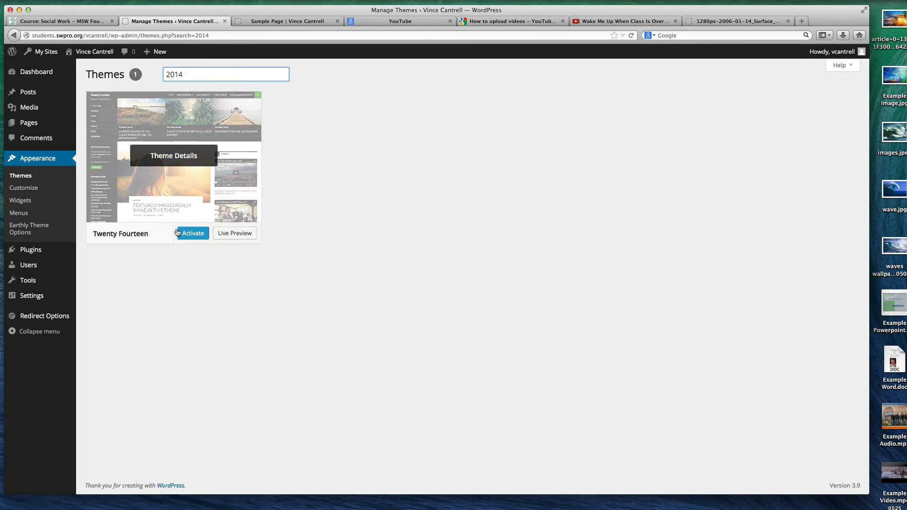
pyautogui.click(178, 232)
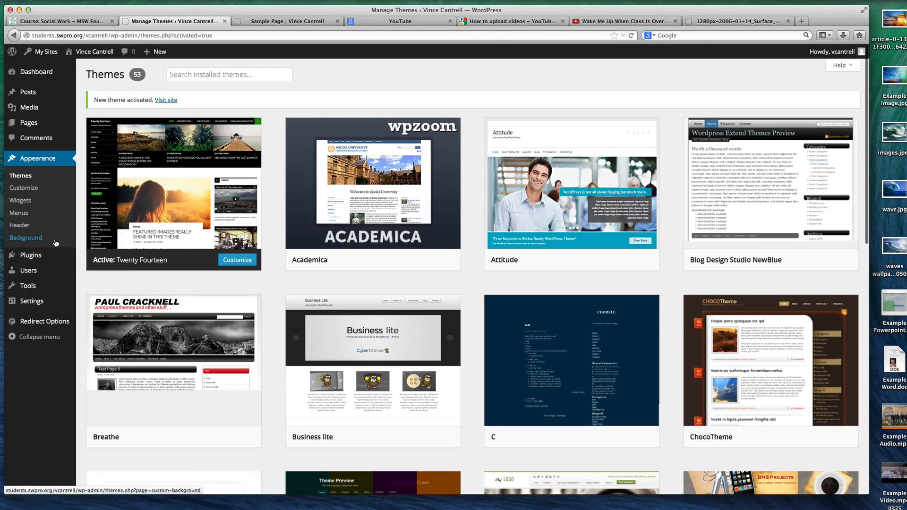
pyautogui.click(22, 215)
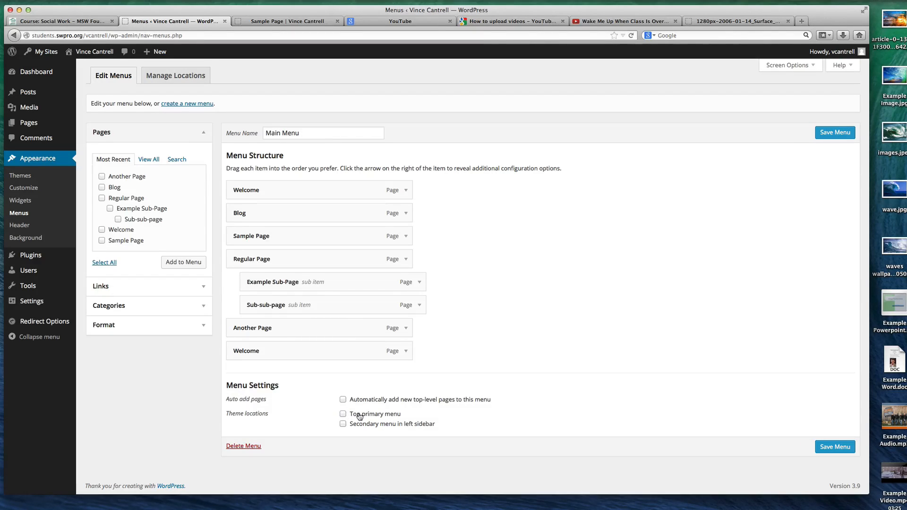
# Reload Sample Page on the live site and compare its navigation with the Main Menu structure
pyautogui.click(289, 24)
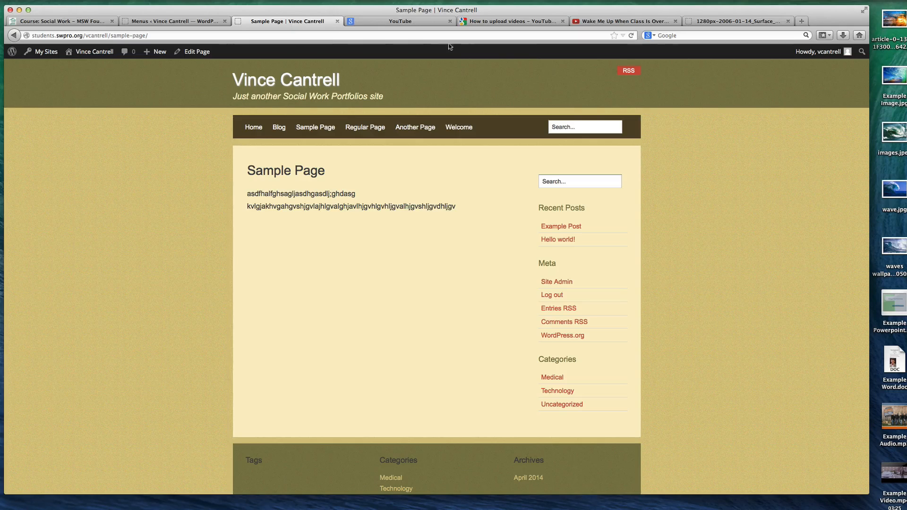
pyautogui.press('super+r')
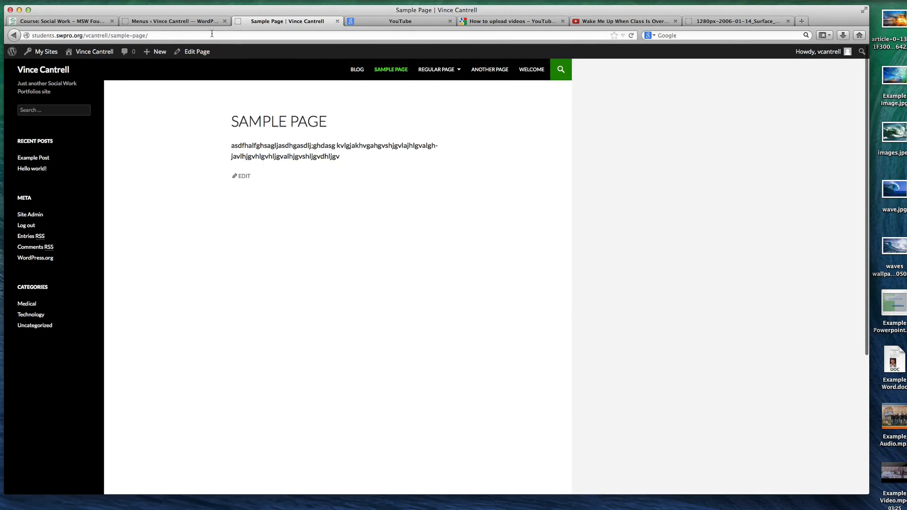
pyautogui.click(194, 23)
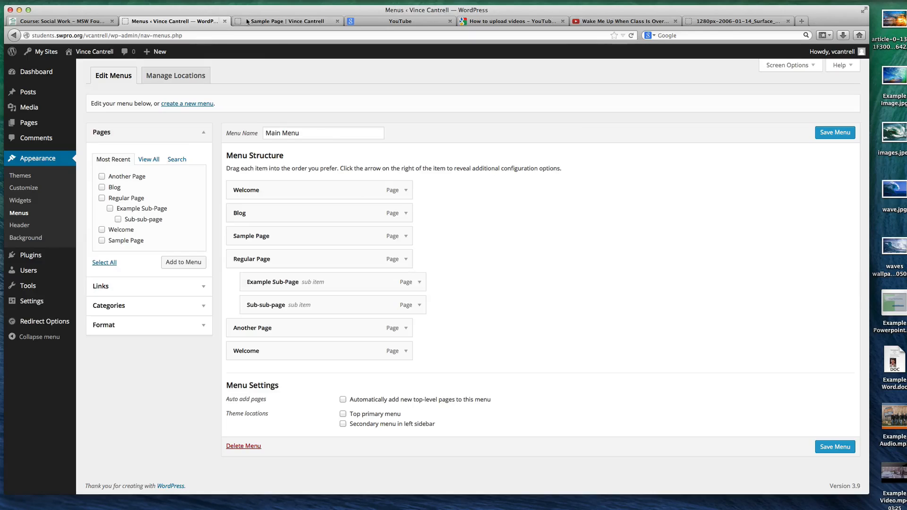
pyautogui.click(302, 21)
pyautogui.click(165, 25)
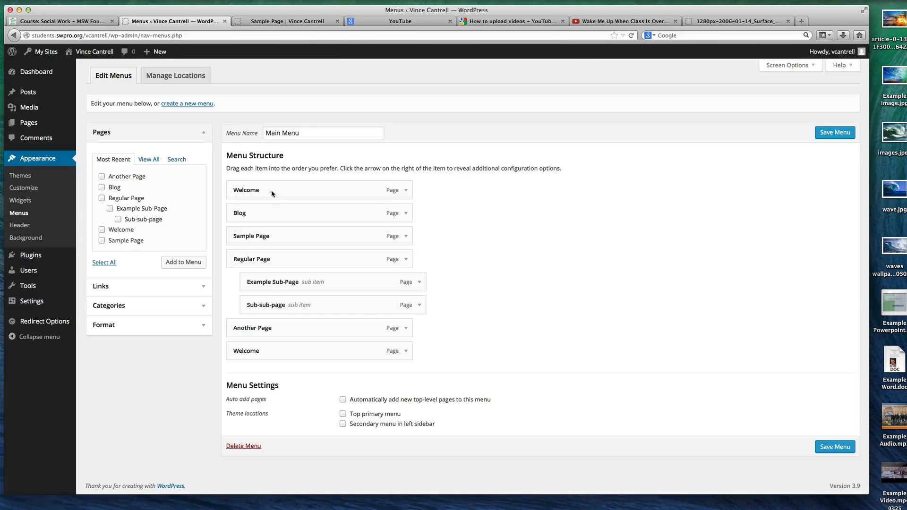
# Assign Main Menu to the Top primary menu location with automatic adding of new top-level pages, and save it
pyautogui.click(342, 414)
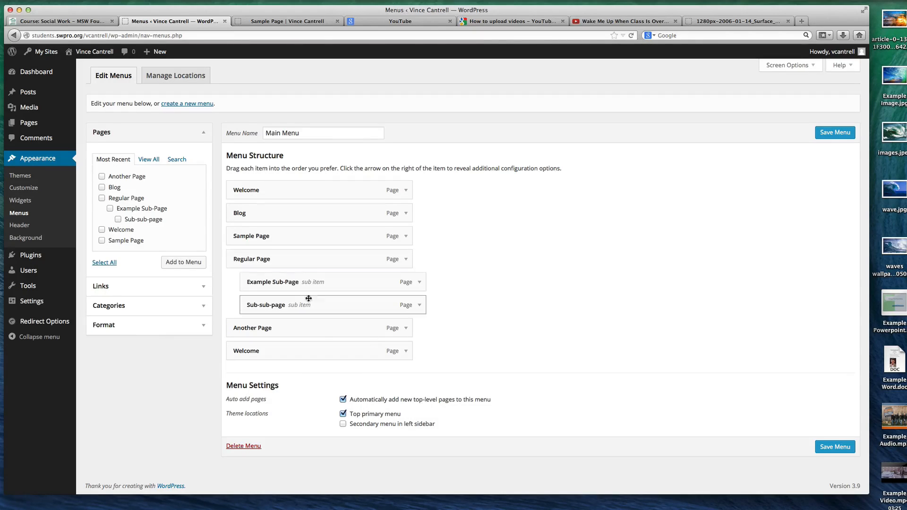
pyautogui.click(149, 159)
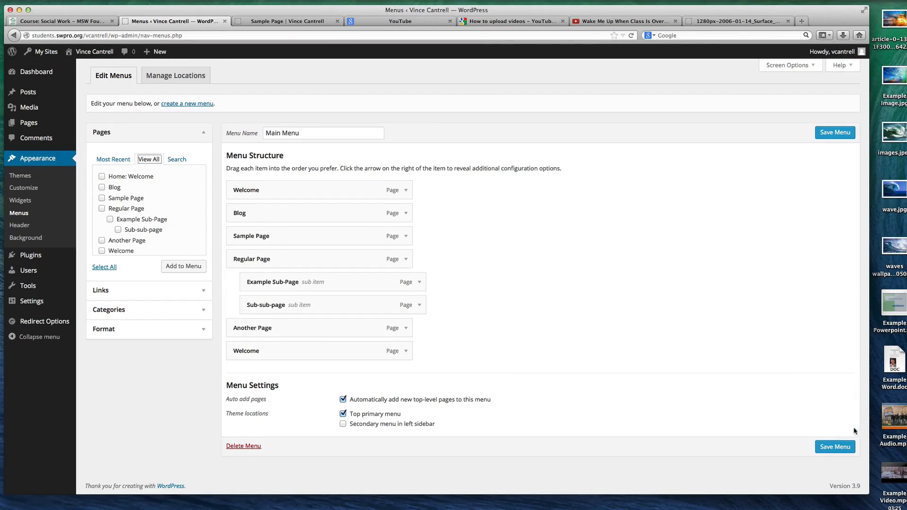
pyautogui.click(830, 447)
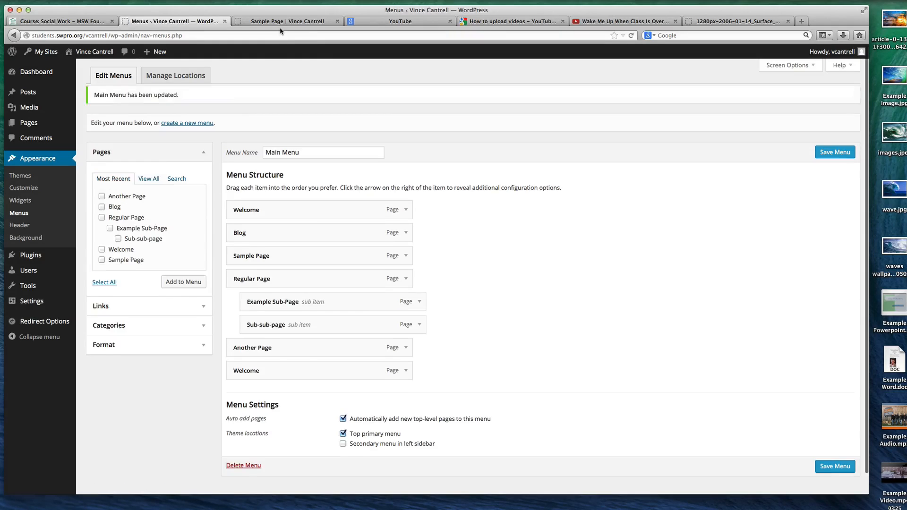
# Reload Sample Page on the live site and examine the sub-pages under Regular Page in the navigation
pyautogui.click(279, 22)
pyautogui.press('super+r')
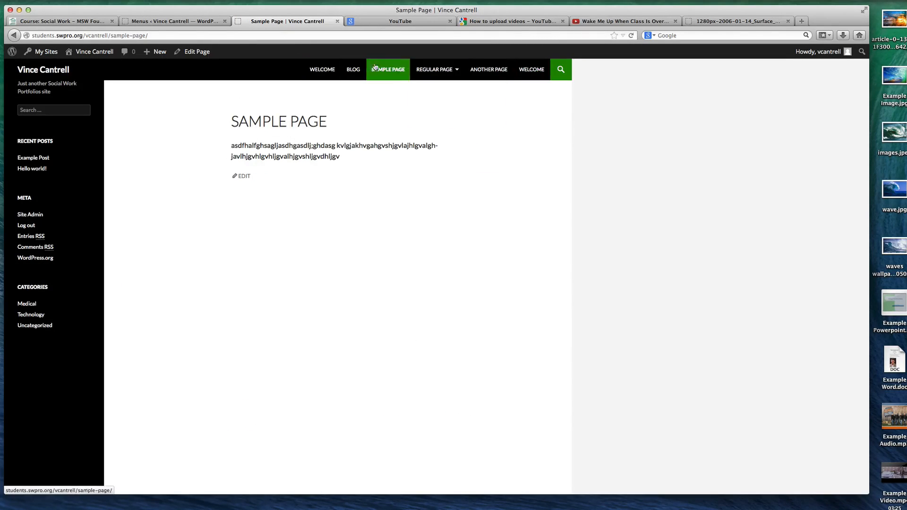
pyautogui.moveTo(454, 70)
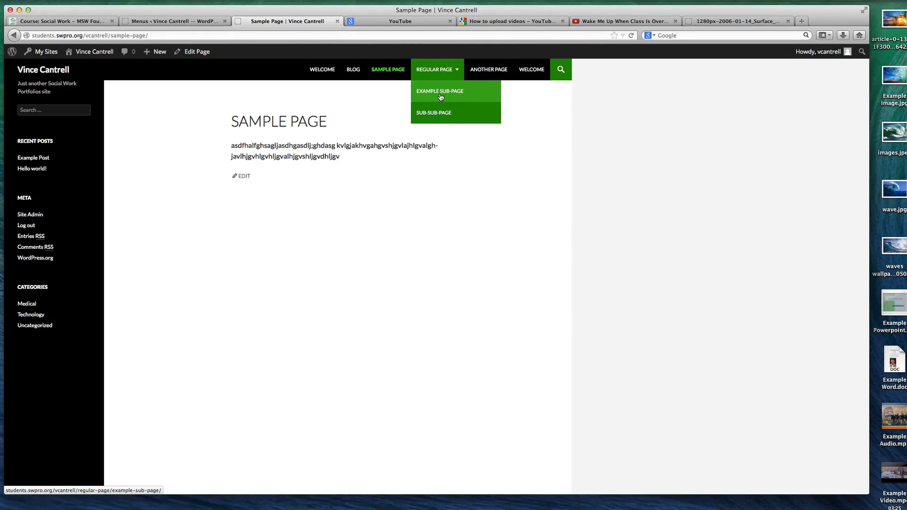
# Nest Sub-sub-page under Example Sub-Page in Main Menu, save the menu, and check the submenu on the live site
pyautogui.click(198, 25)
pyautogui.moveTo(349, 324); pyautogui.dragTo(313, 325)
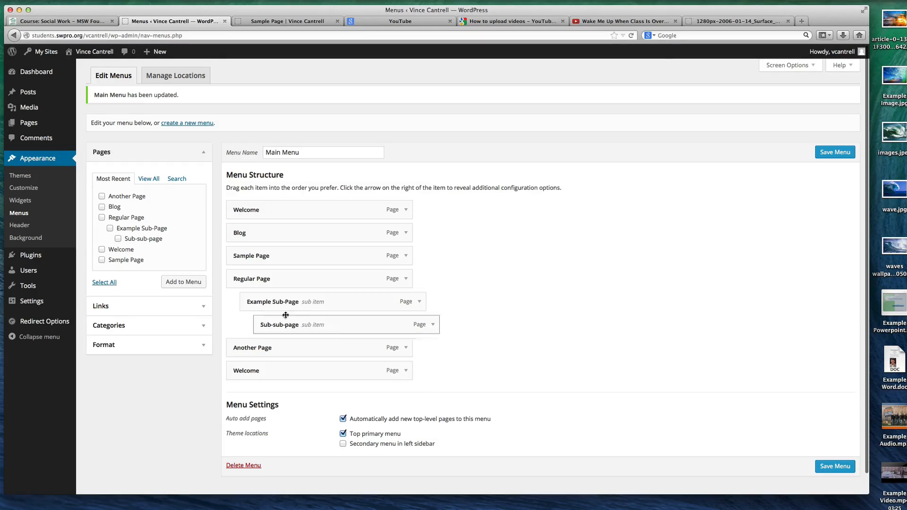
pyautogui.click(824, 467)
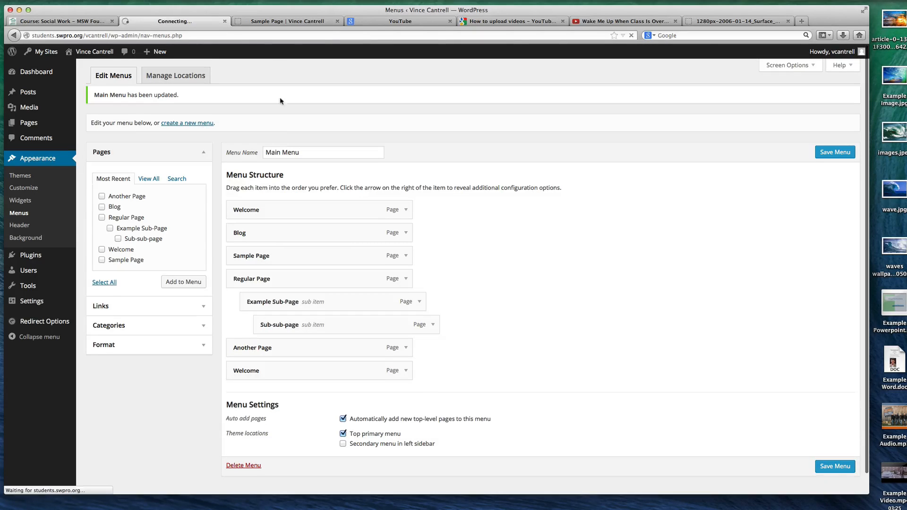
pyautogui.click(258, 21)
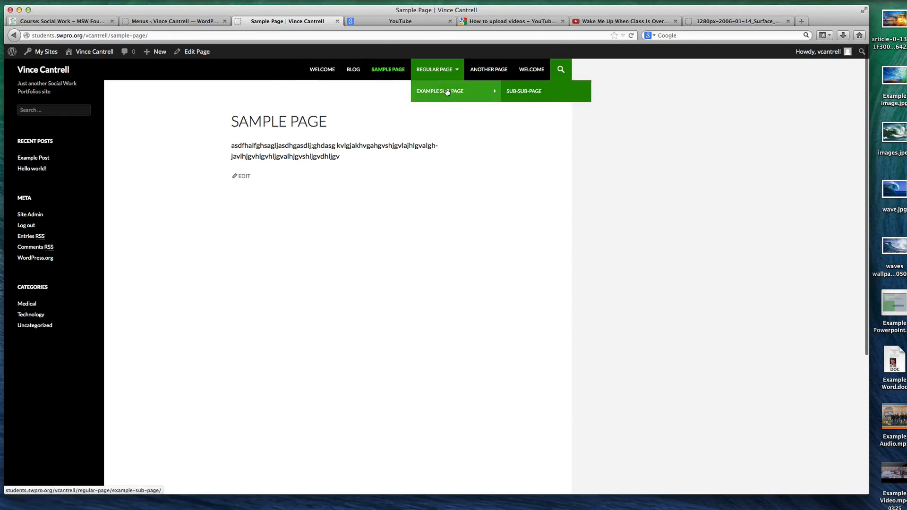
# Remove the duplicate Welcome item at the end of Main Menu, save the menu, and check the navigation on the live site
pyautogui.click(166, 21)
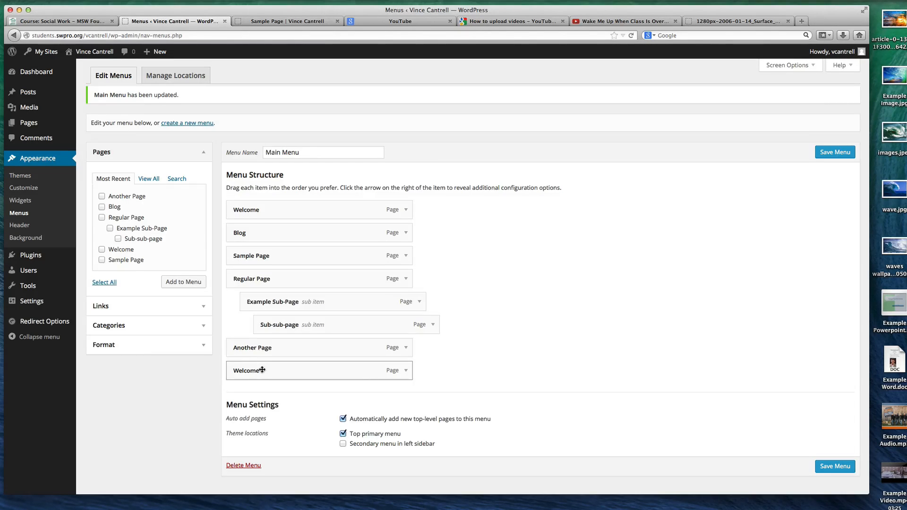
pyautogui.click(283, 21)
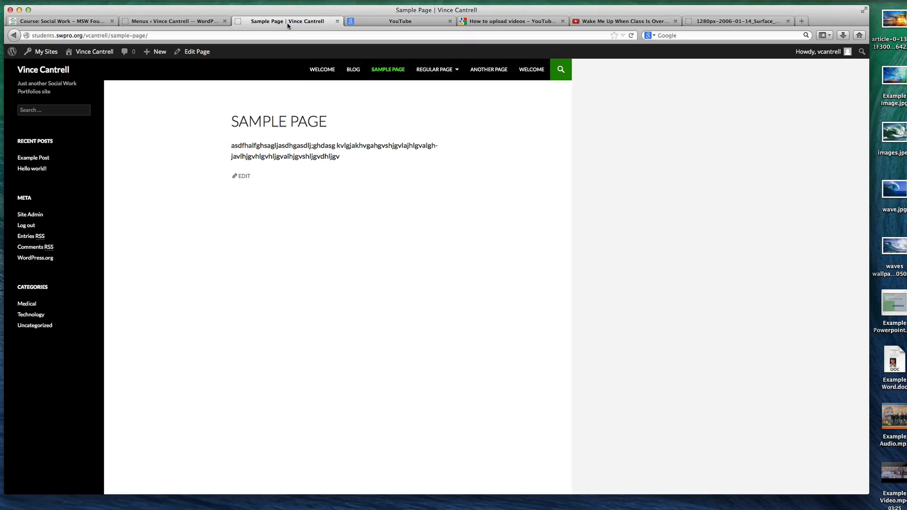
pyautogui.click(207, 21)
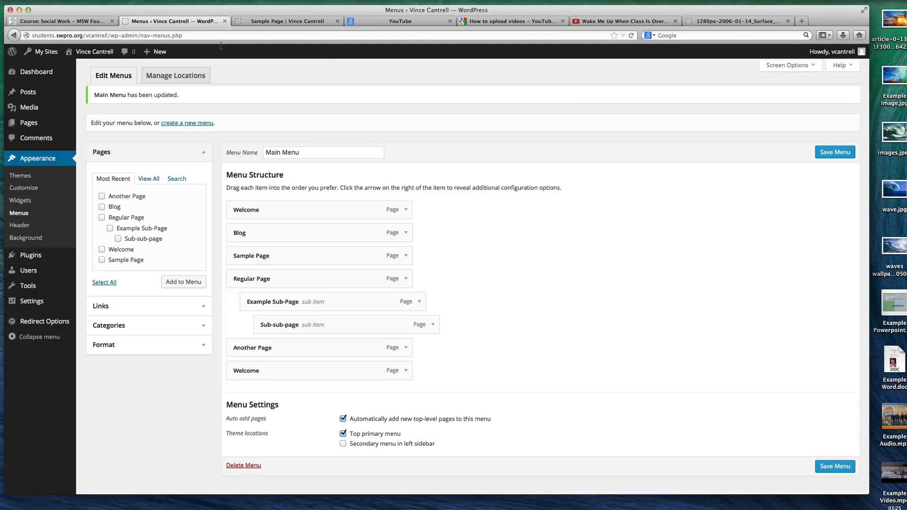
pyautogui.click(405, 371)
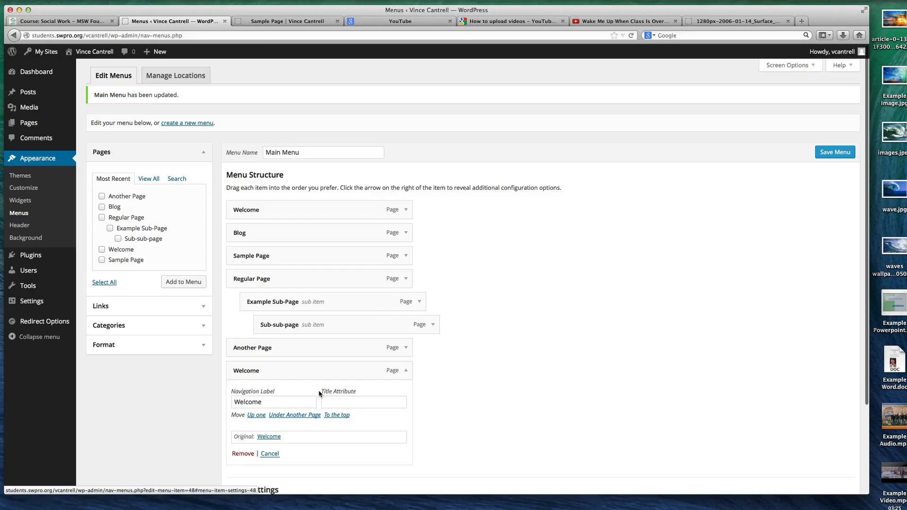
pyautogui.click(244, 454)
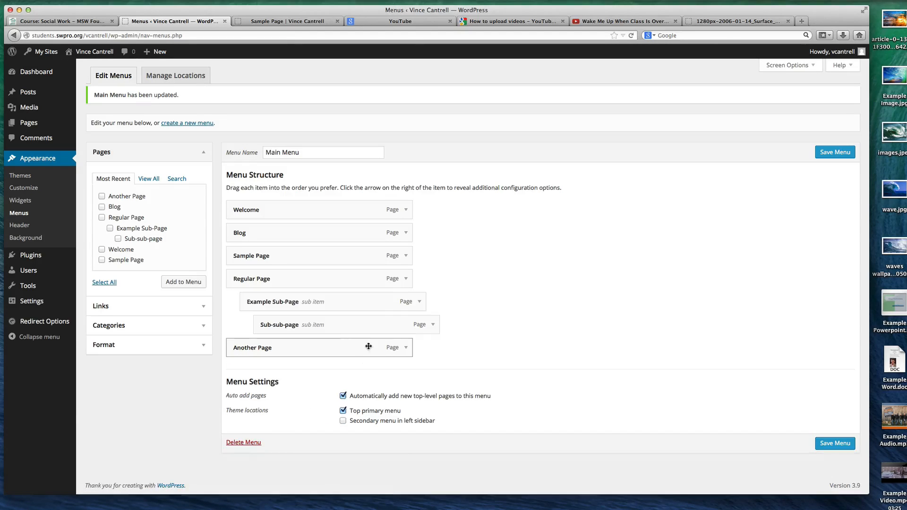
pyautogui.click(831, 442)
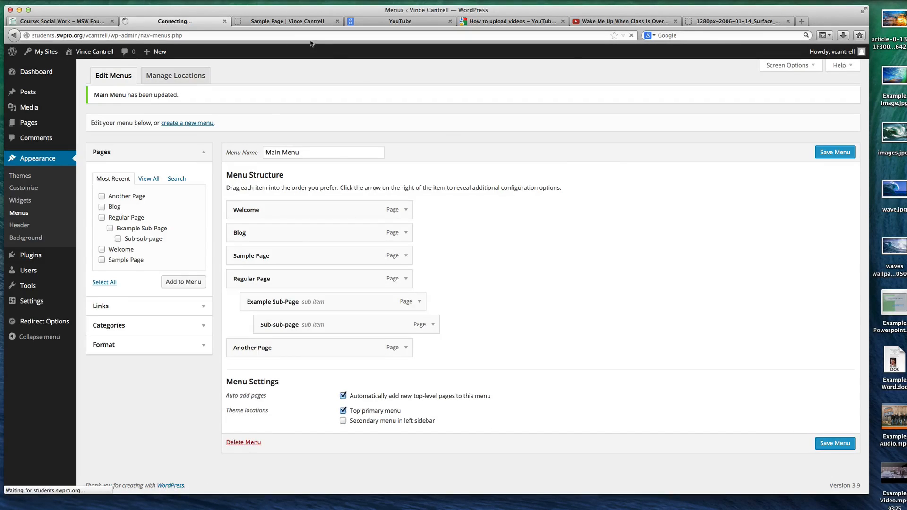
pyautogui.click(288, 24)
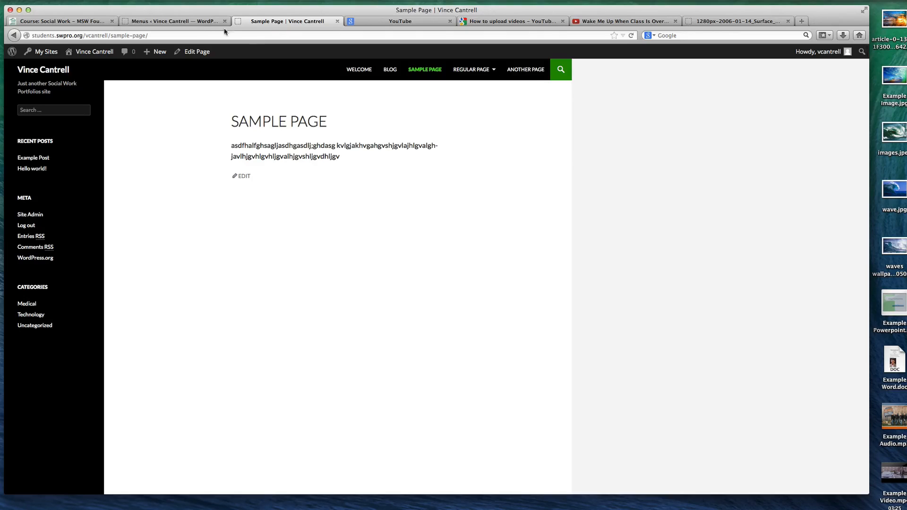
# Move Blog to the end of Main Menu after Another Page, save the menu, and check the order on the live site
pyautogui.click(181, 25)
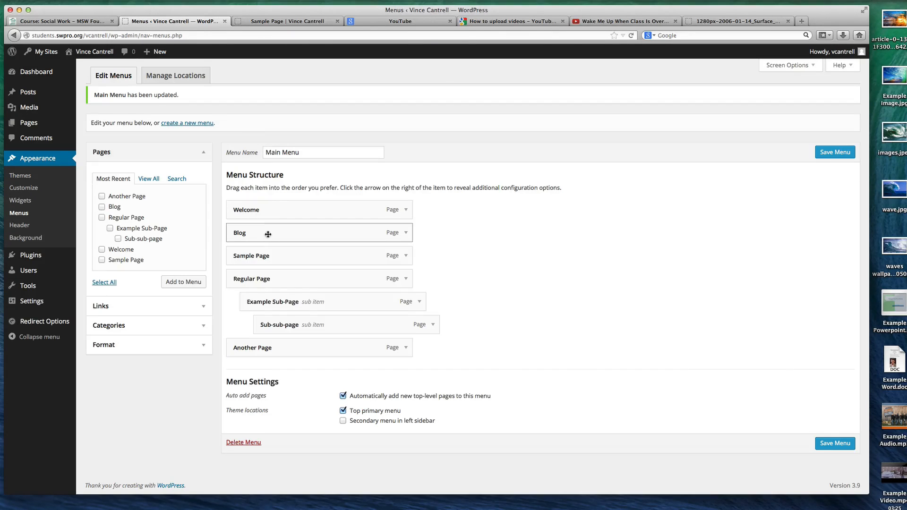
pyautogui.moveTo(269, 234); pyautogui.dragTo(267, 331)
pyautogui.moveTo(267, 352); pyautogui.dragTo(267, 349)
pyautogui.click(844, 448)
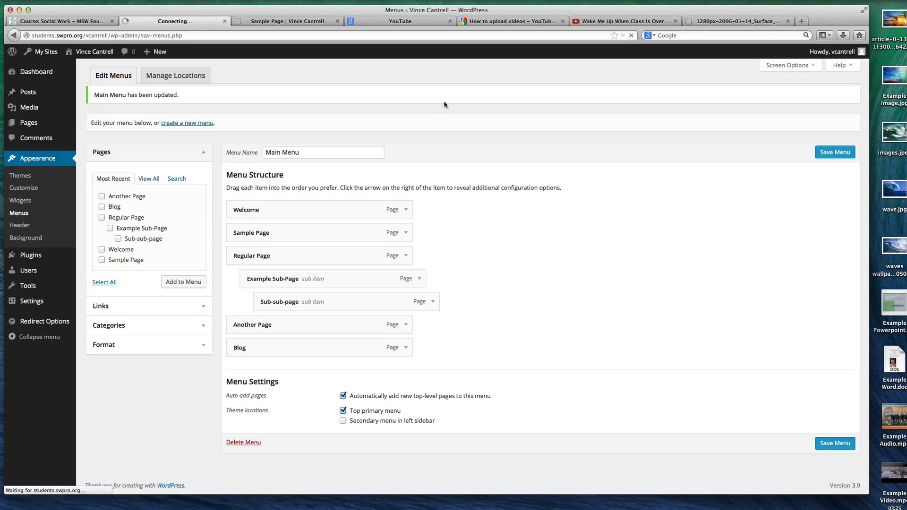
pyautogui.click(281, 22)
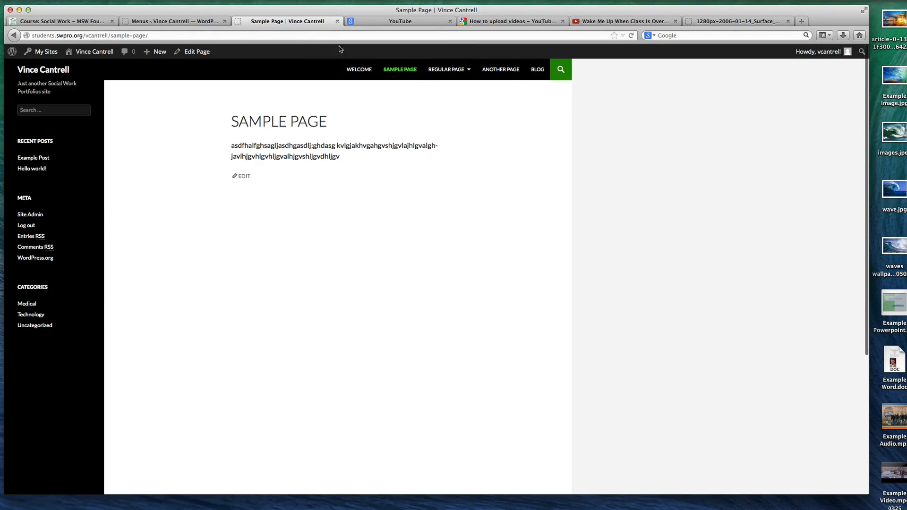
pyautogui.click(155, 23)
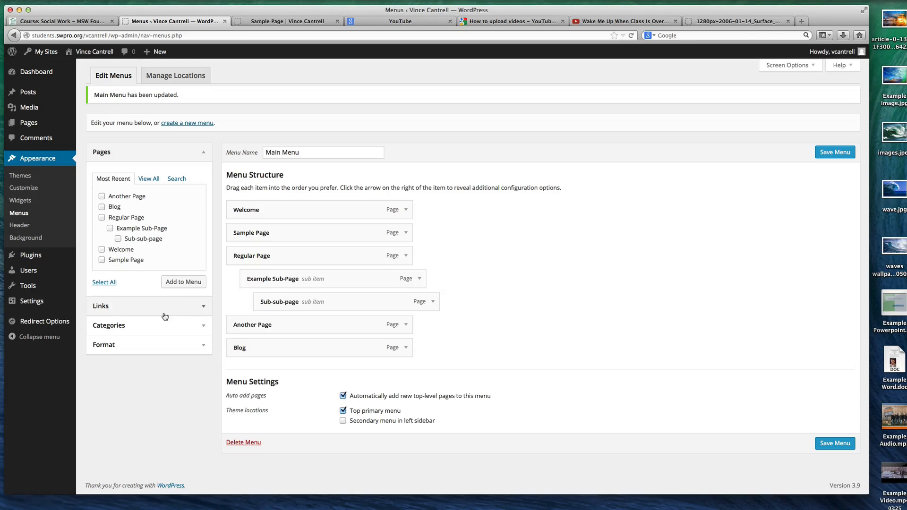
pyautogui.click(194, 306)
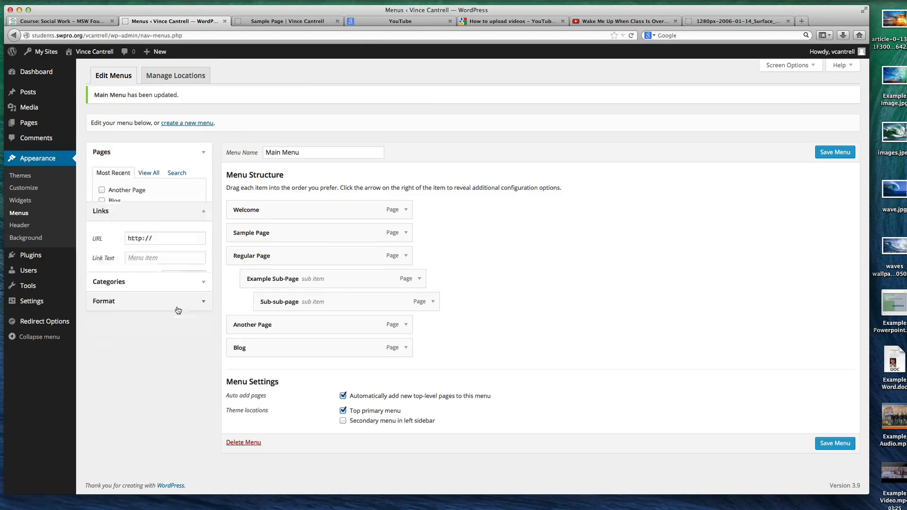
pyautogui.click(172, 202)
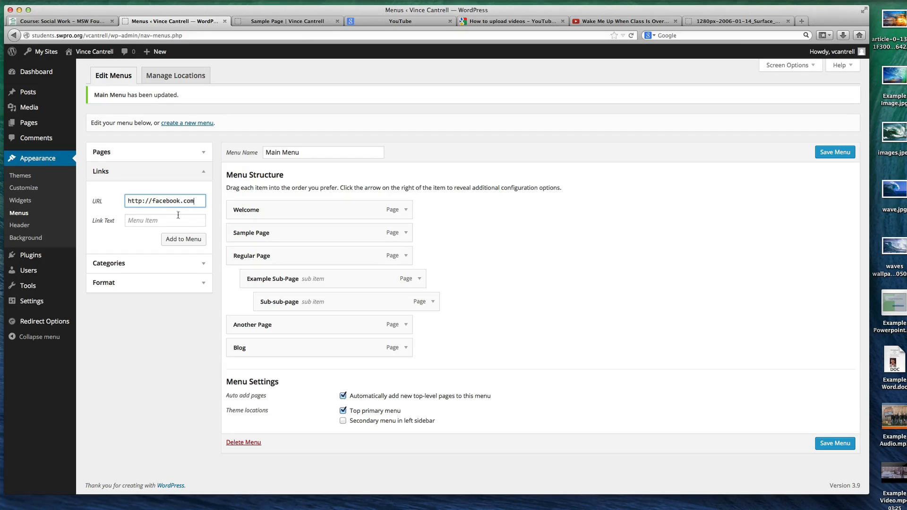
pyautogui.click(144, 222)
pyautogui.write('M')
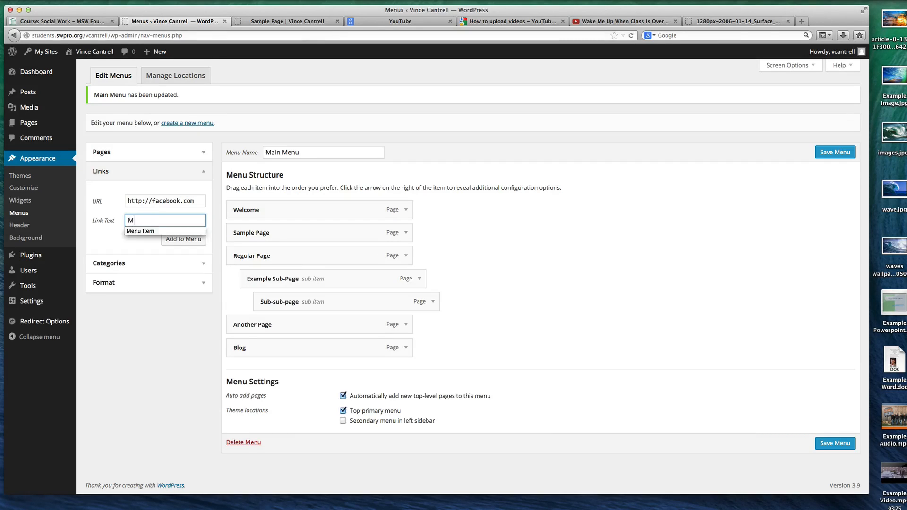
pyautogui.press('BackSpace')
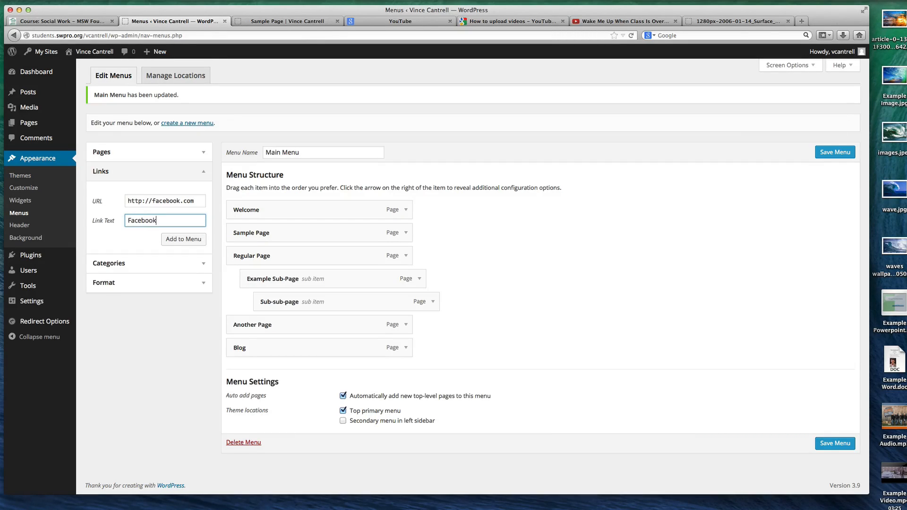
pyautogui.click(168, 240)
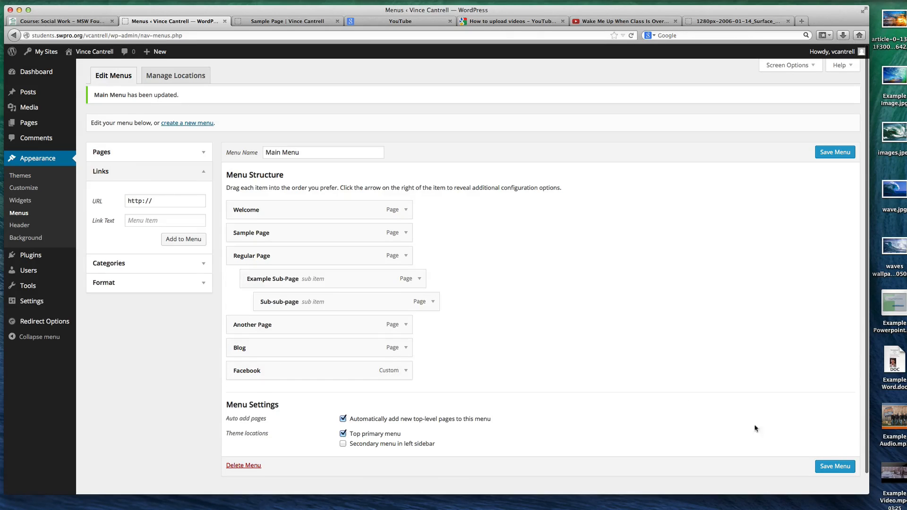
# Move Facebook above Blog in Main Menu, save the menu, and test the Facebook link on the live site
pyautogui.moveTo(270, 370); pyautogui.dragTo(325, 348)
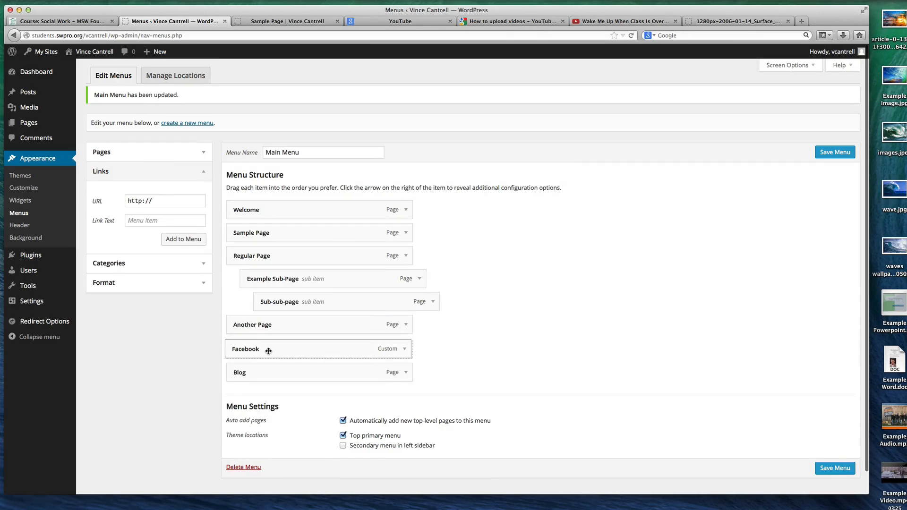
pyautogui.click(835, 466)
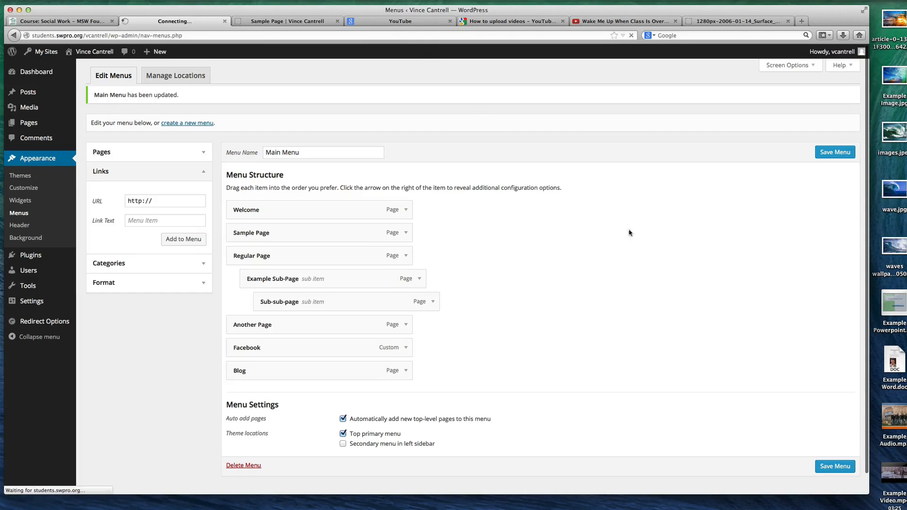
pyautogui.click(287, 21)
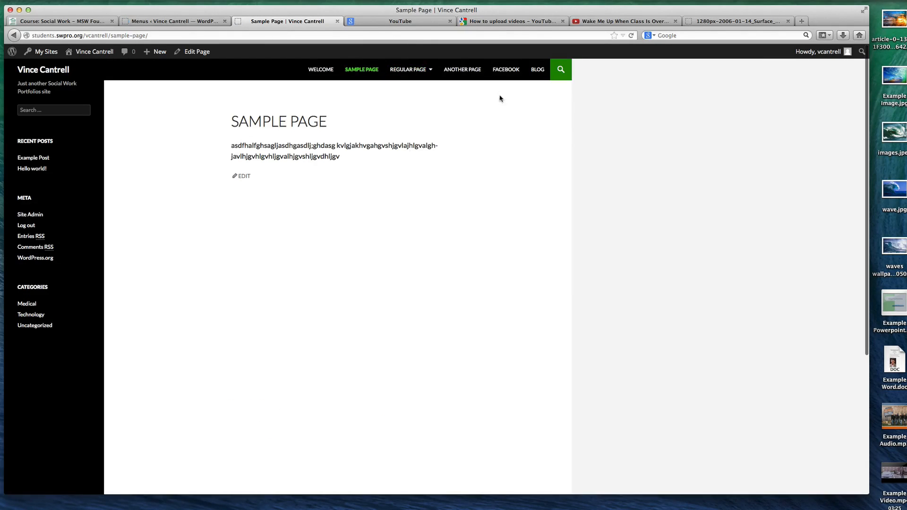
pyautogui.click(506, 69)
pyautogui.press('super+[')
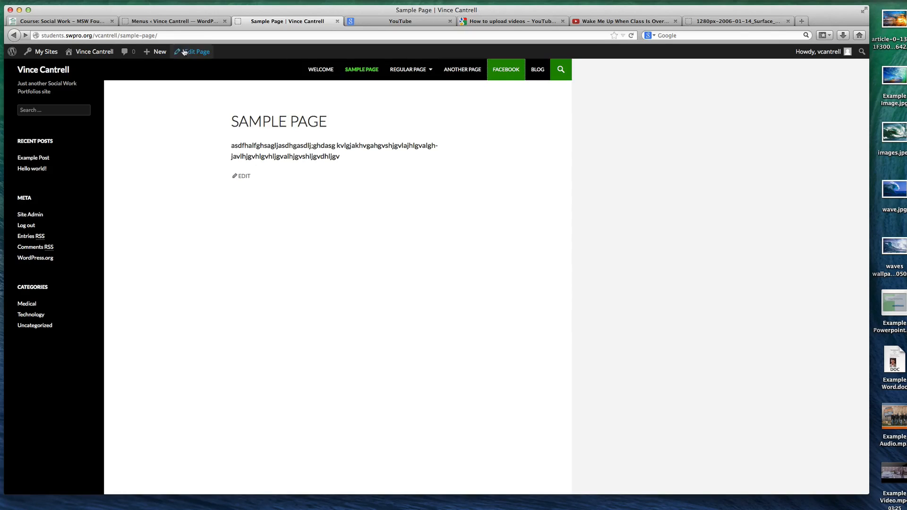
# Add the Technology category to Main Menu, save the menu, and open Technology from the live site's navigation
pyautogui.click(182, 22)
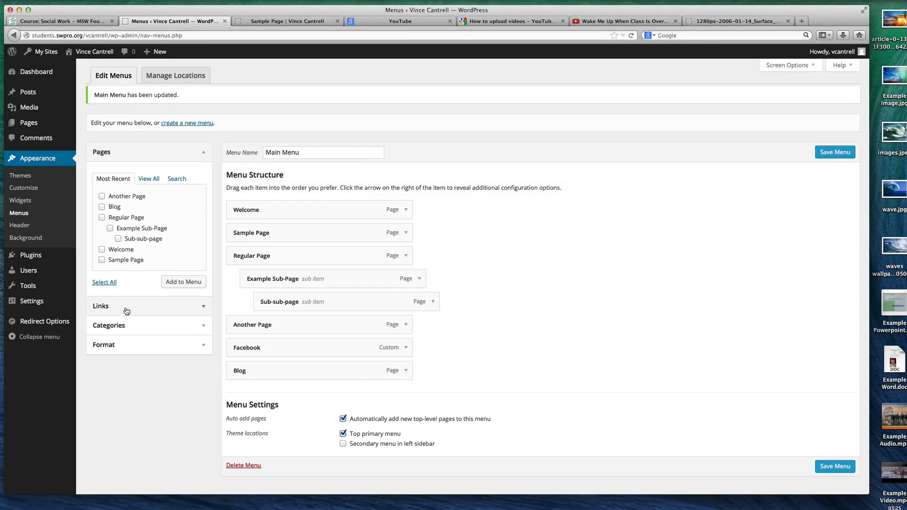
pyautogui.click(191, 325)
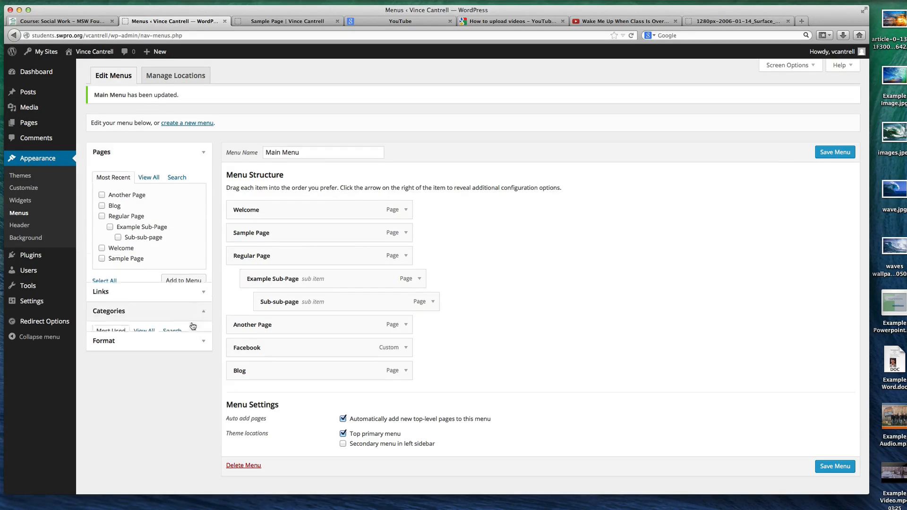
pyautogui.click(102, 255)
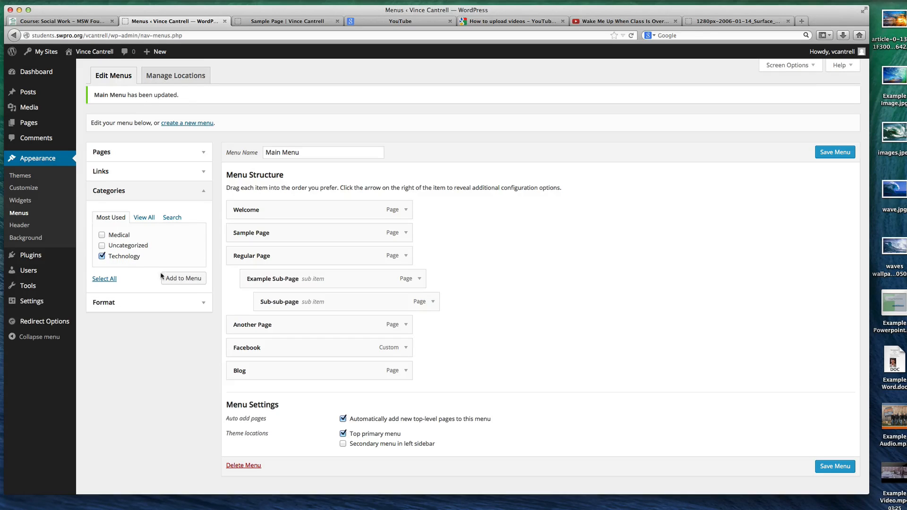
pyautogui.click(182, 280)
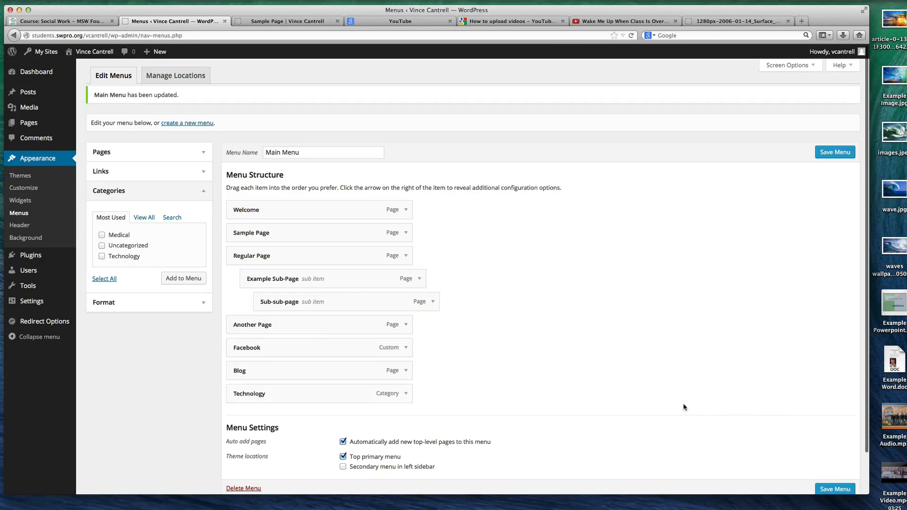
pyautogui.click(832, 488)
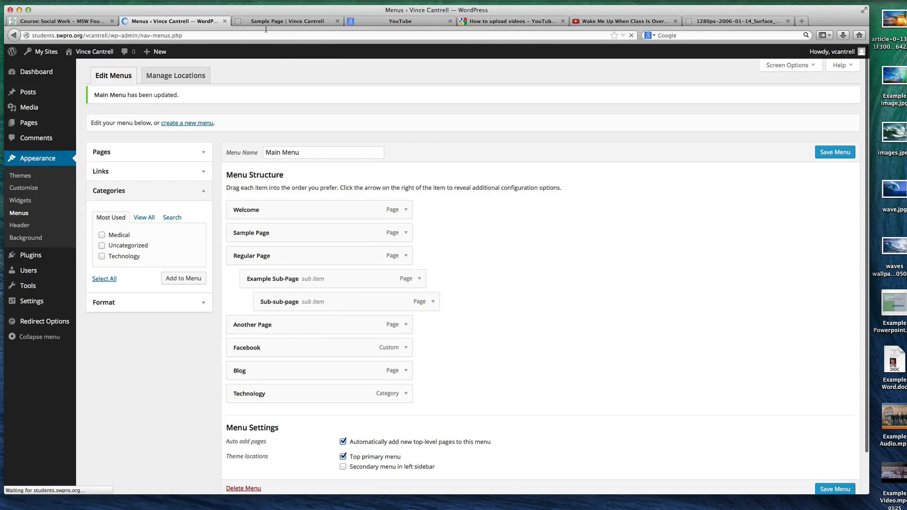
pyautogui.click(261, 21)
pyautogui.press('super+r')
pyautogui.click(528, 70)
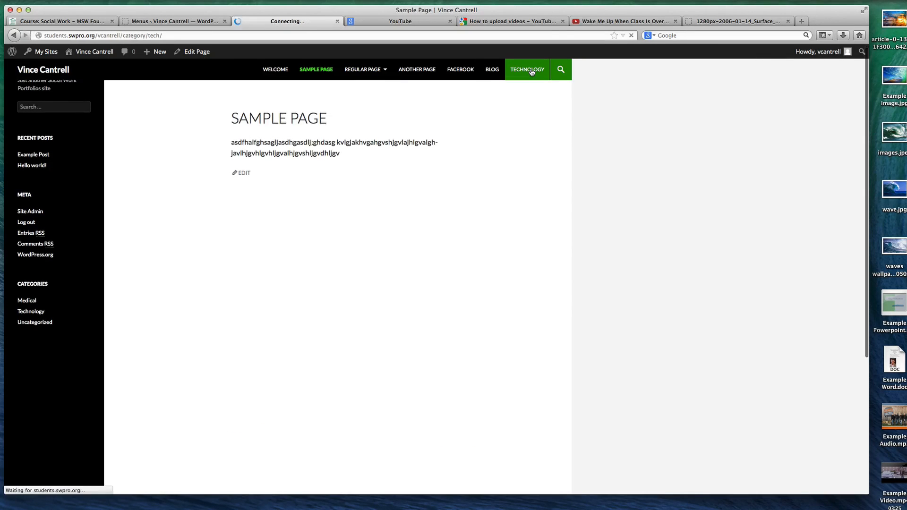
# Nest Technology under Blog in Main Menu, save the menu, and test both links on the live site
pyautogui.click(207, 21)
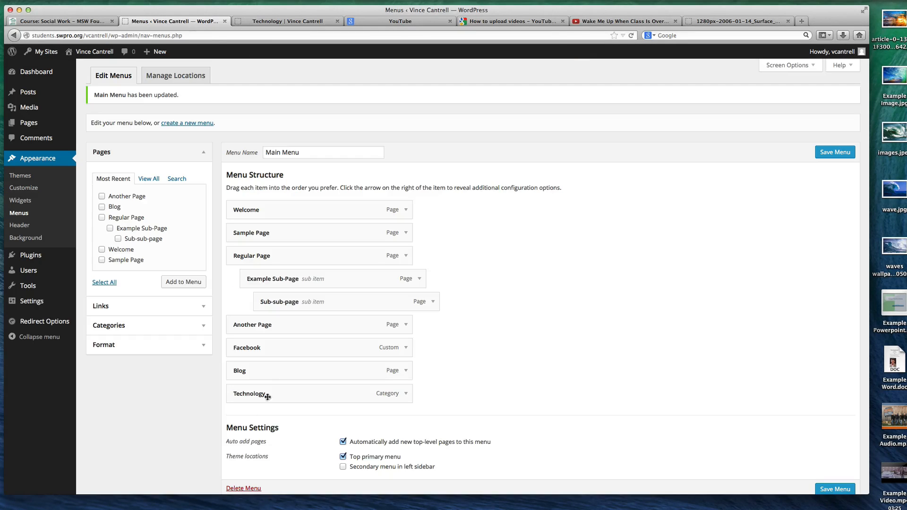
pyautogui.moveTo(275, 391)
pyautogui.mouseDown()
pyautogui.moveTo(293, 379)
pyautogui.moveTo(290, 391)
pyautogui.mouseUp()
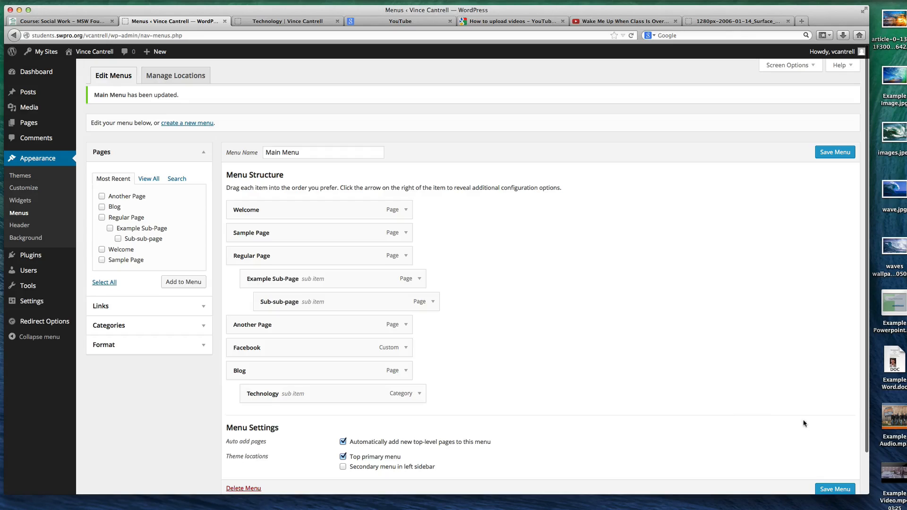
pyautogui.click(832, 488)
pyautogui.click(284, 21)
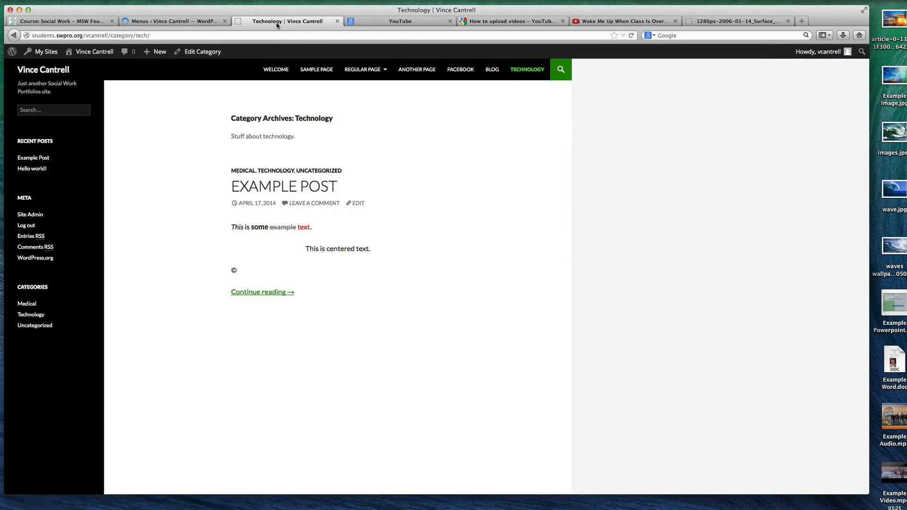
pyautogui.press('super+r')
pyautogui.moveTo(533, 69)
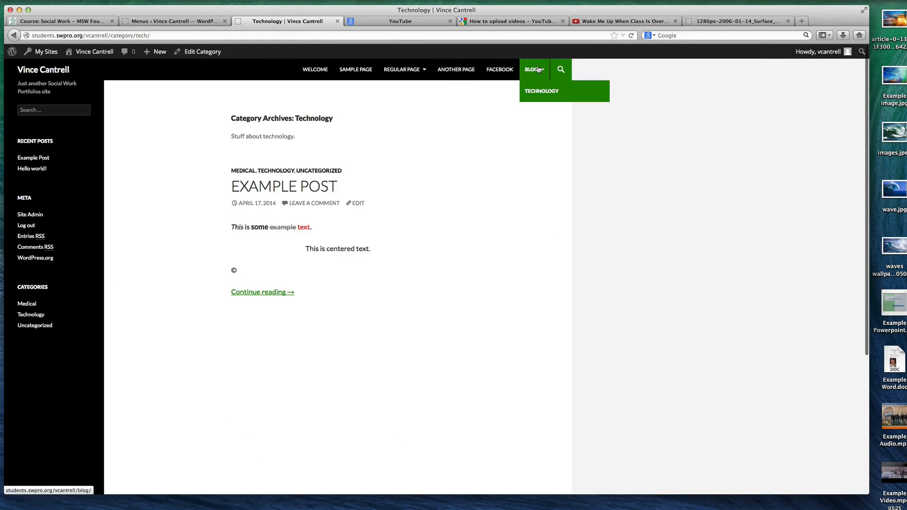
pyautogui.click(547, 93)
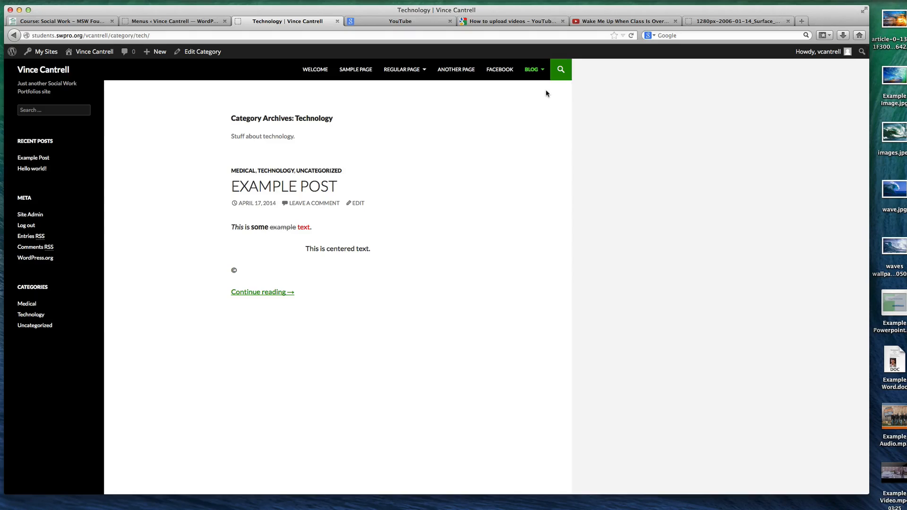
pyautogui.click(537, 76)
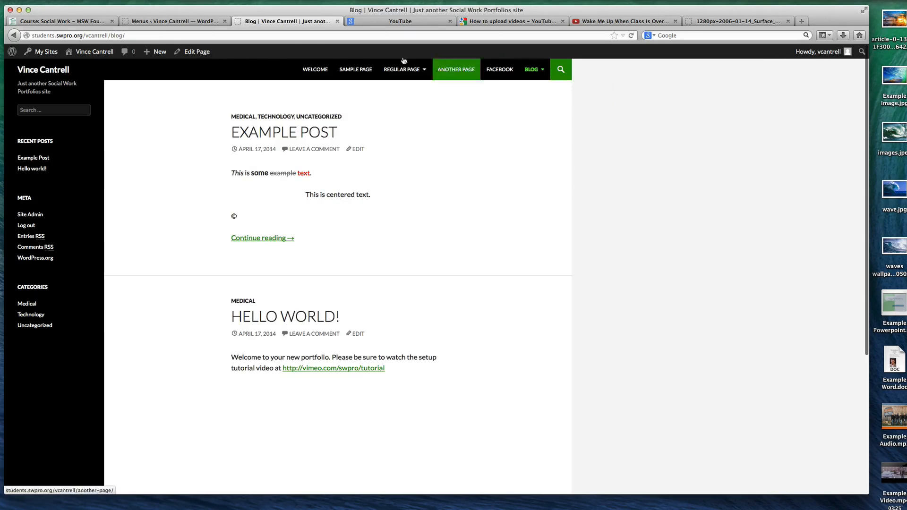
# Examine the Main Menu structure, the Pages, Format, Categories and Links sources for menu items, and the custom header settings
pyautogui.click(172, 22)
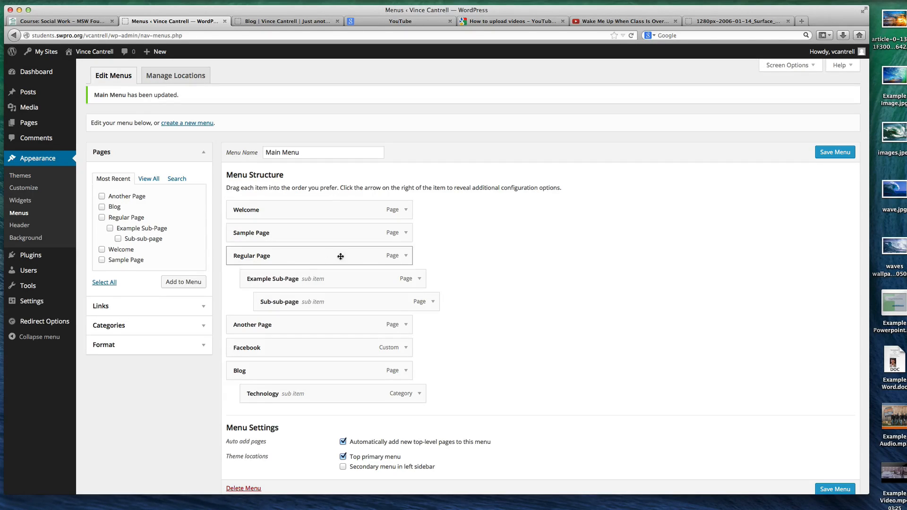
pyautogui.scroll(-1, 149, 221)
pyautogui.scroll(1, 148, 221)
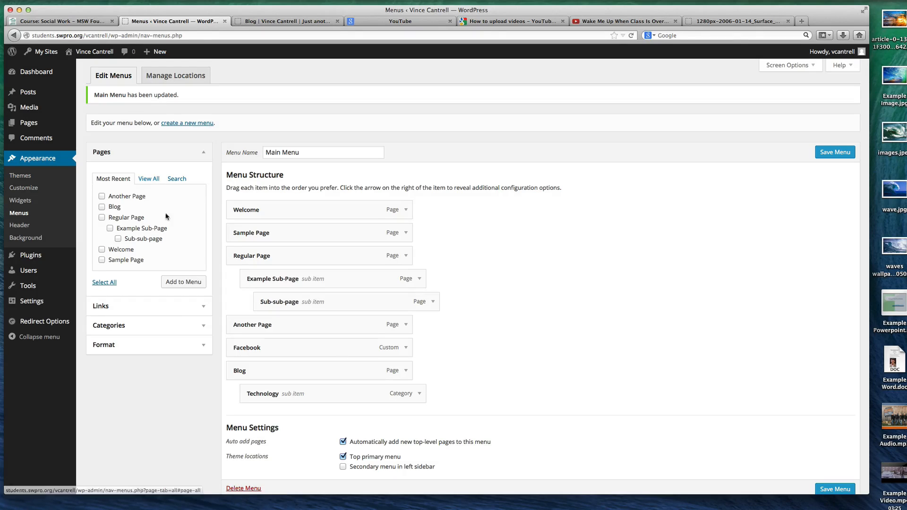
pyautogui.click(148, 178)
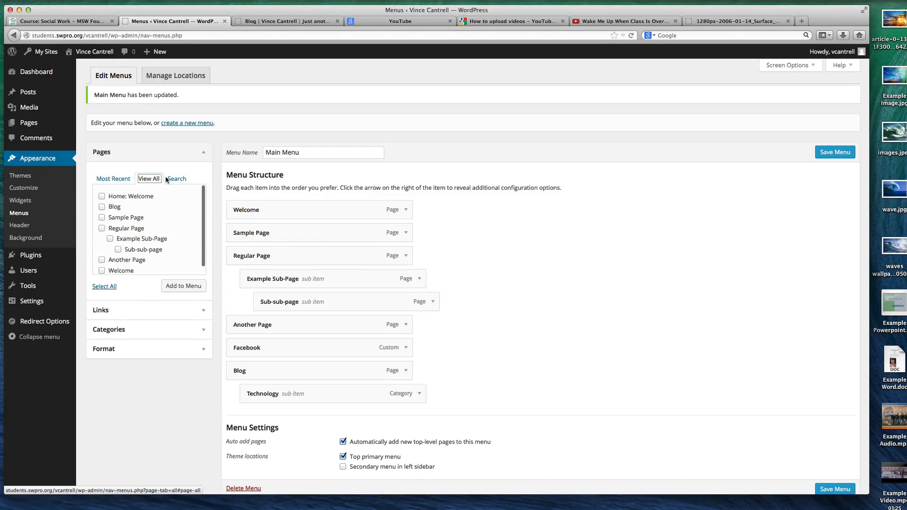
pyautogui.click(177, 179)
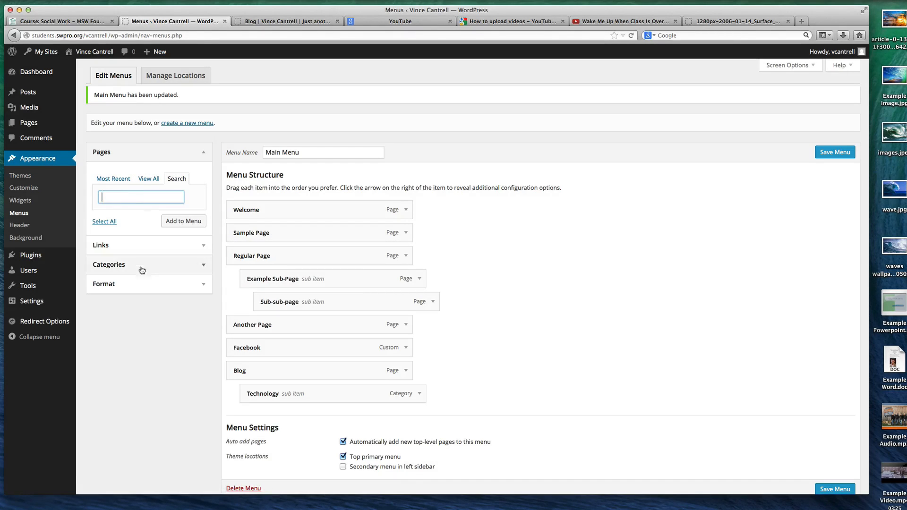
pyautogui.click(142, 285)
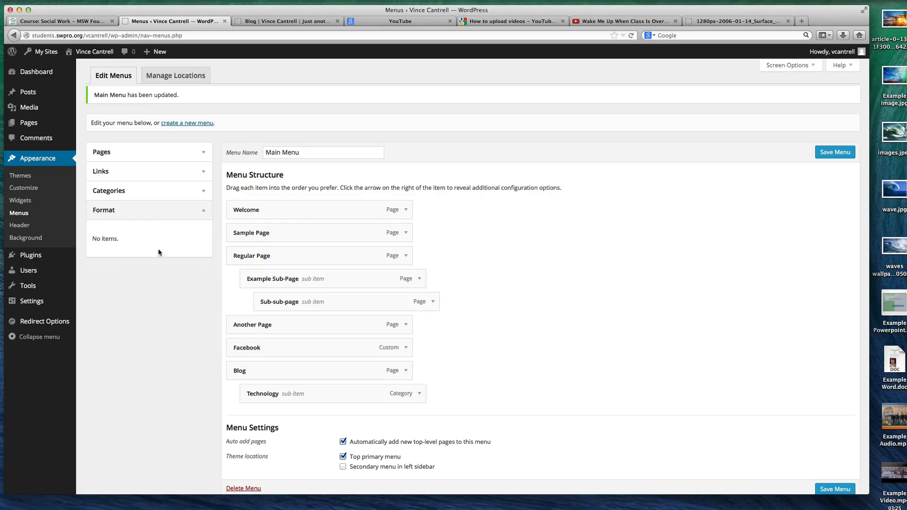
pyautogui.click(143, 191)
pyautogui.click(161, 176)
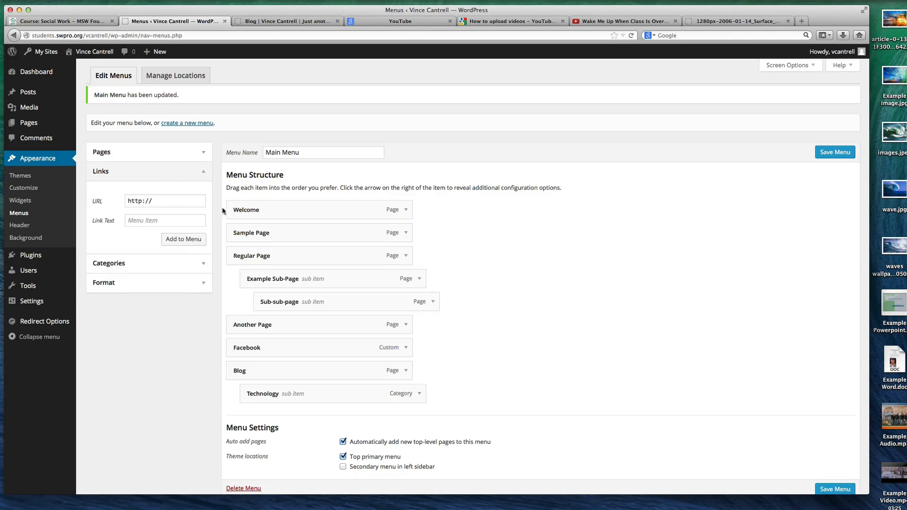
pyautogui.scroll(-2, 335, 264)
pyautogui.scroll(2, 335, 264)
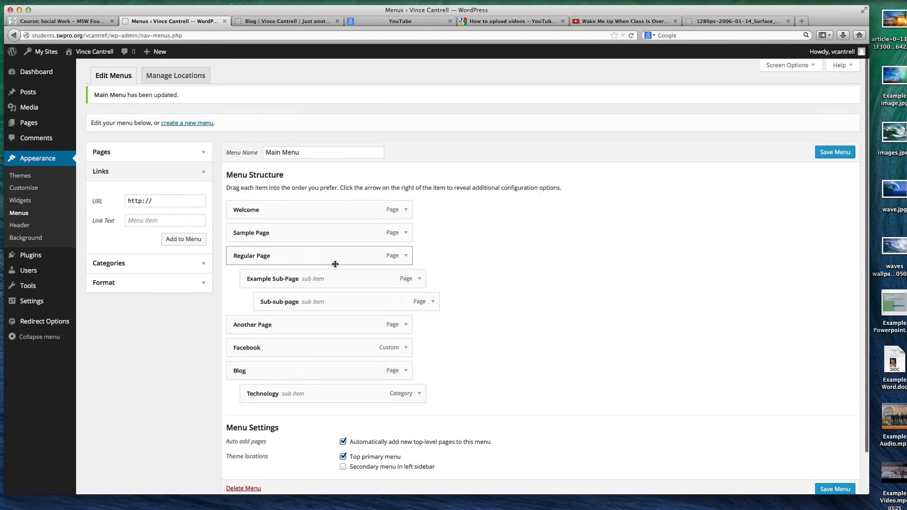
pyautogui.click(20, 225)
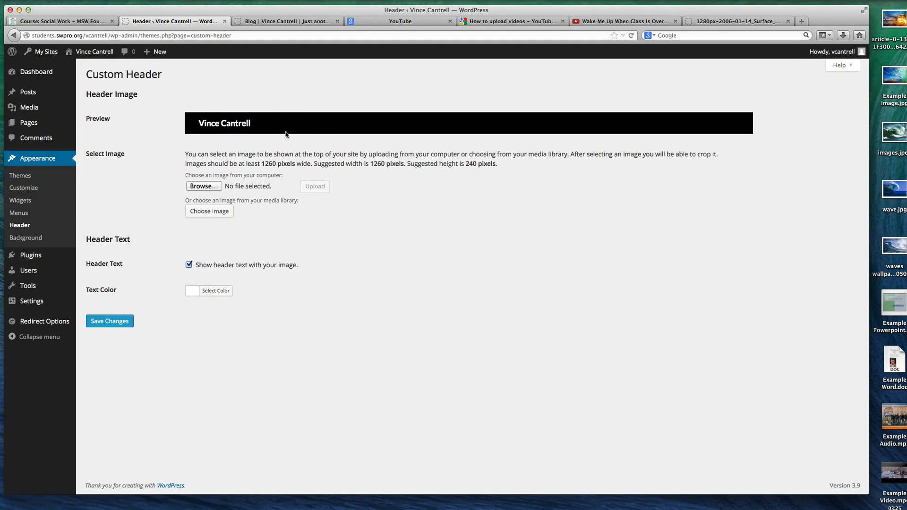
# Set the site's custom background color to medium grey, save the change, and check it on the live Blog page
pyautogui.click(70, 237)
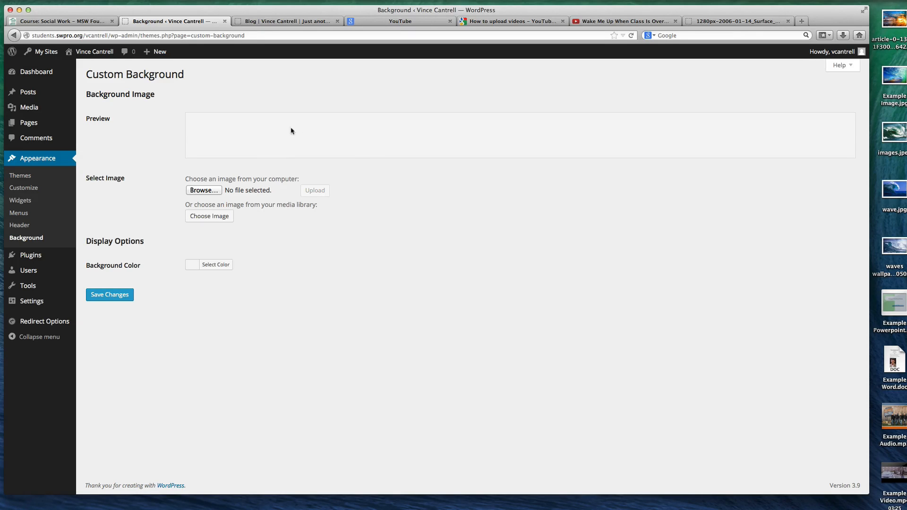
pyautogui.click(217, 265)
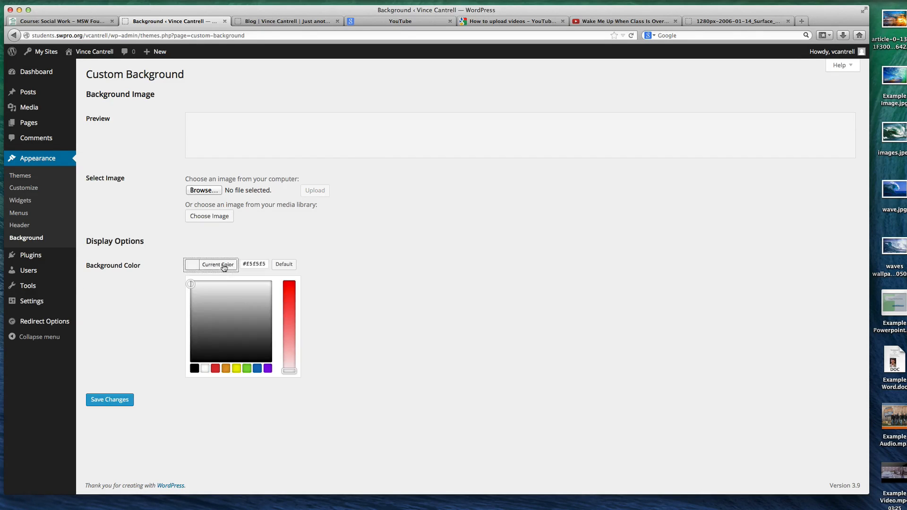
pyautogui.click(204, 314)
pyautogui.click(106, 398)
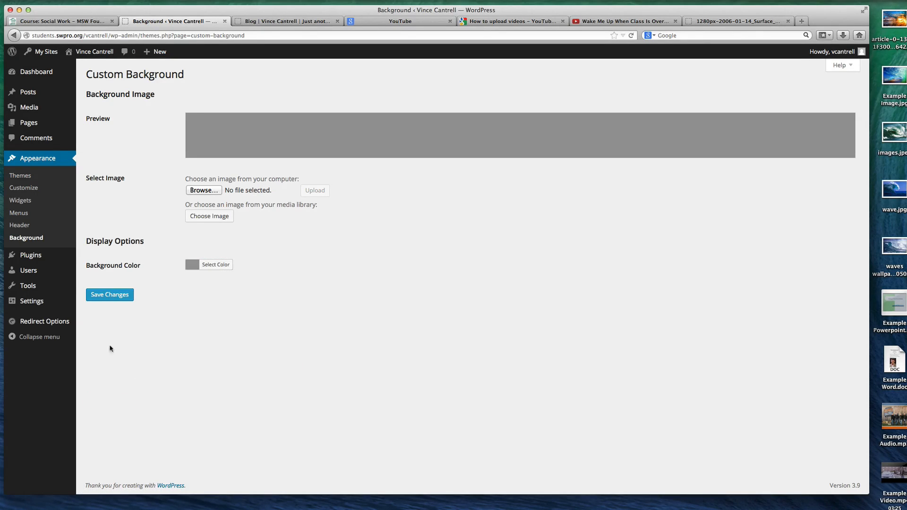
pyautogui.click(109, 294)
pyautogui.click(283, 20)
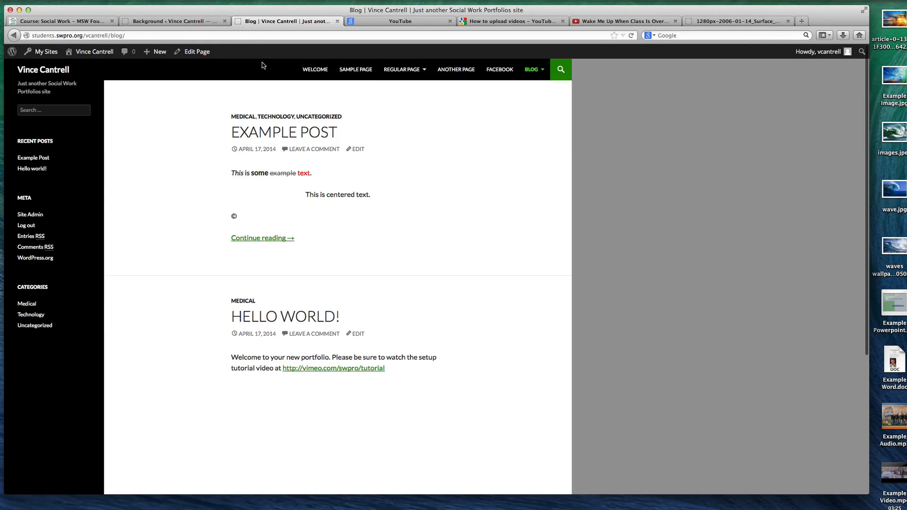
pyautogui.click(183, 20)
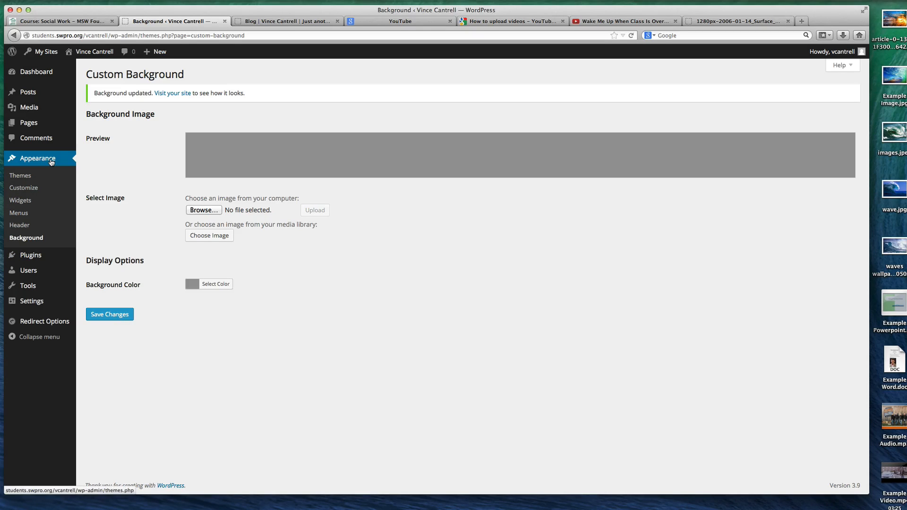
# Look through the list of installed plugins
pyautogui.click(36, 256)
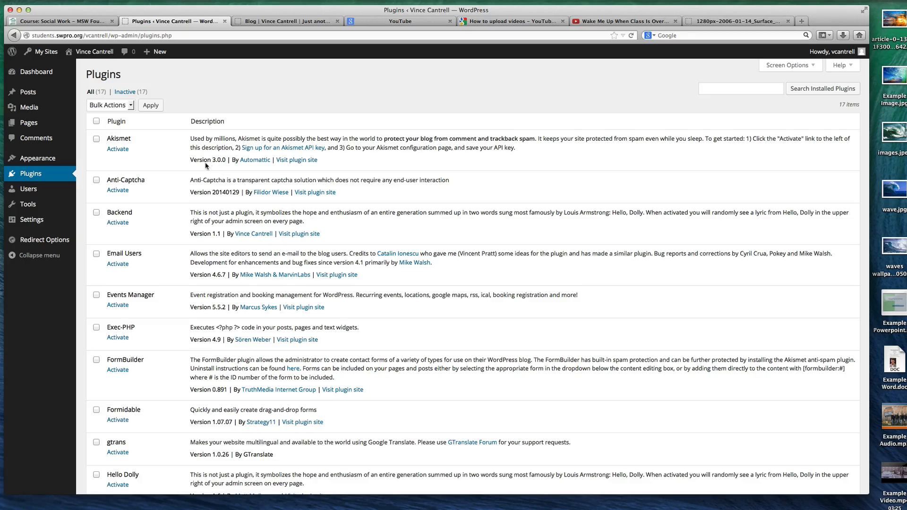
pyautogui.scroll(-10, 206, 166)
pyautogui.scroll(10, 200, 165)
# Open the form for adding users and examine the role choices for an existing user
pyautogui.click(49, 190)
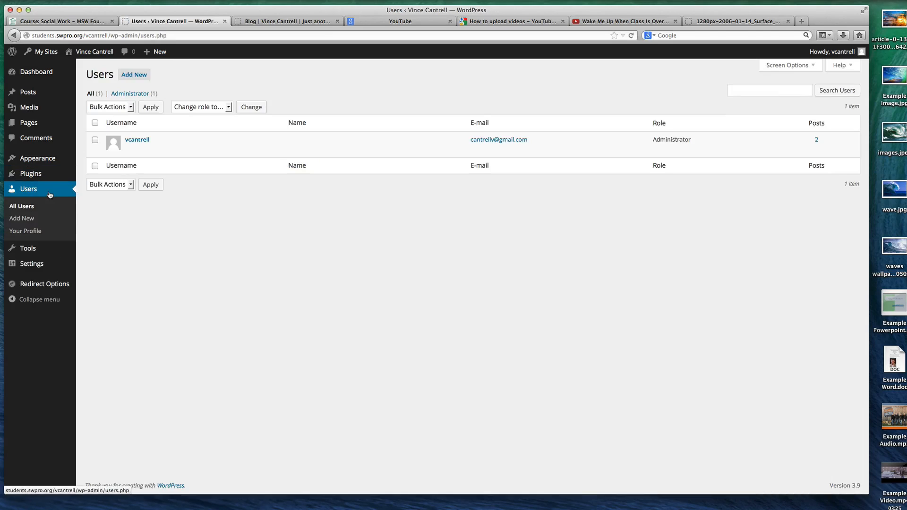
pyautogui.click(134, 74)
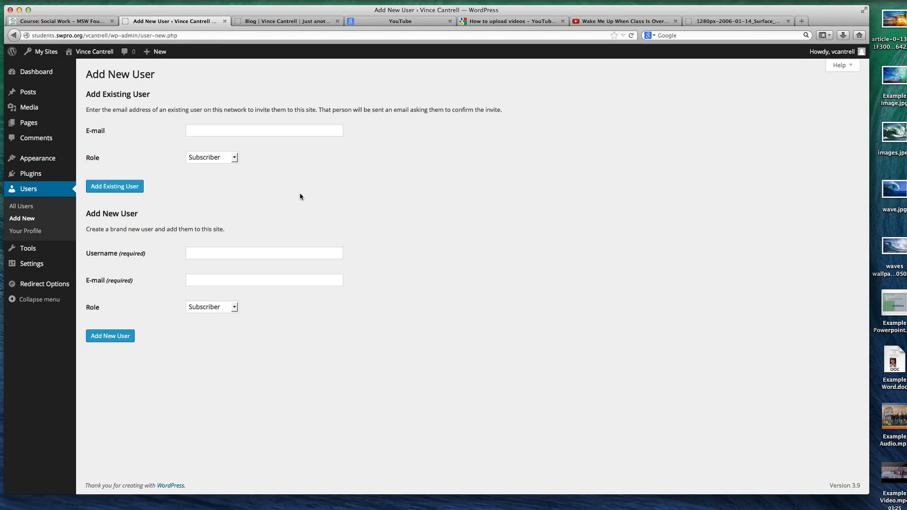
pyautogui.click(221, 163)
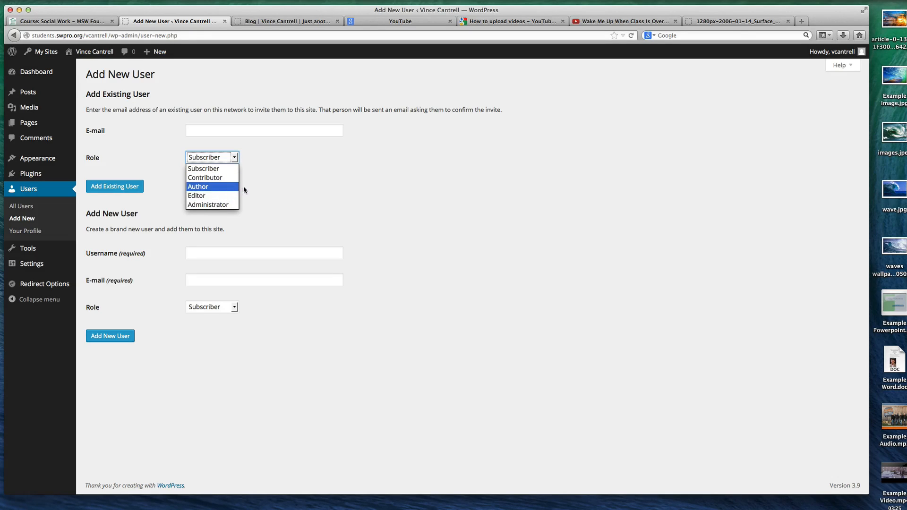
pyautogui.click(274, 185)
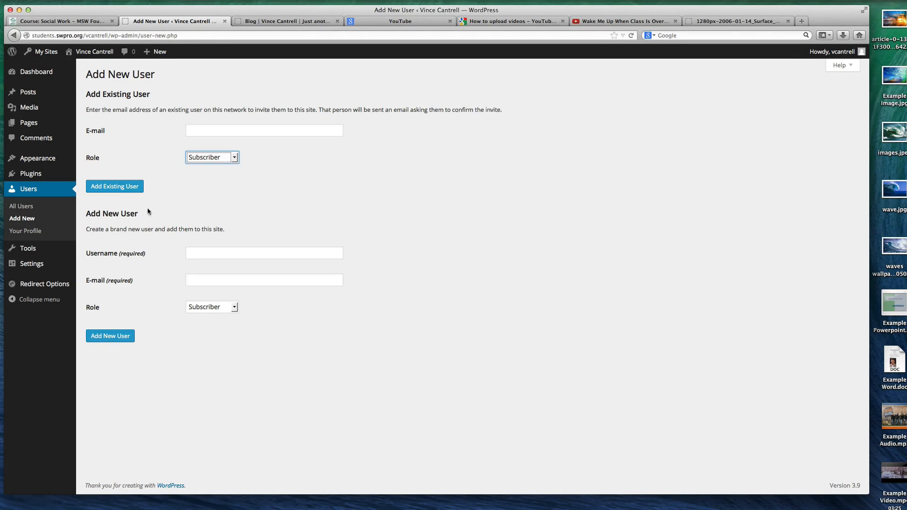
# Try the Administrator role for an existing user and visit the e-mail and username fields without submitting either form
pyautogui.click(216, 130)
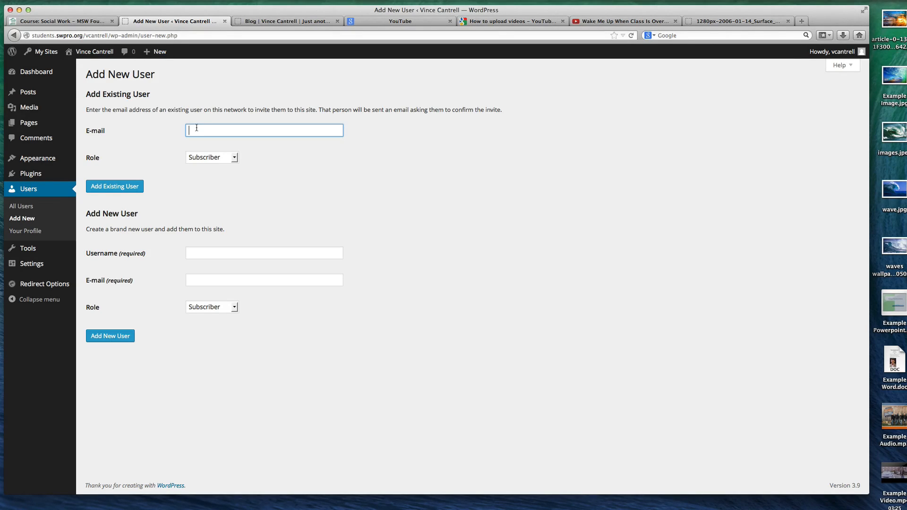
pyautogui.click(205, 157)
pyautogui.click(204, 205)
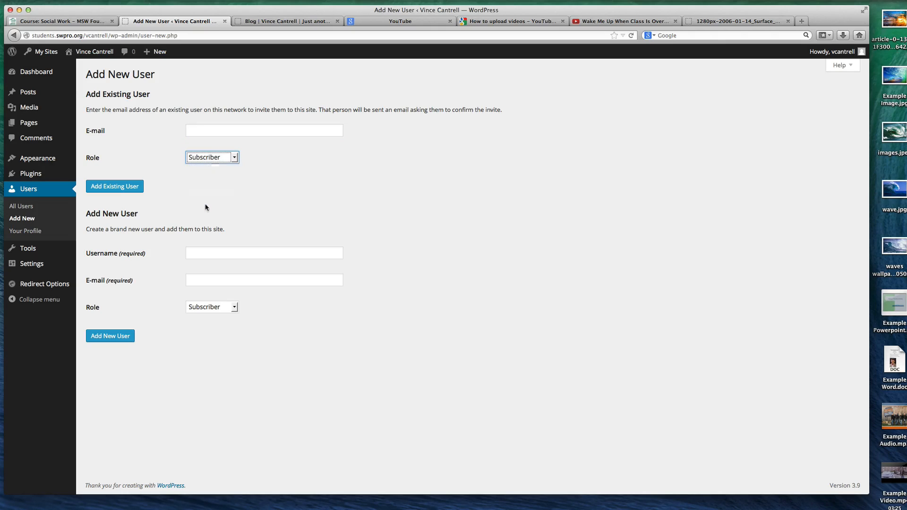
pyautogui.click(205, 131)
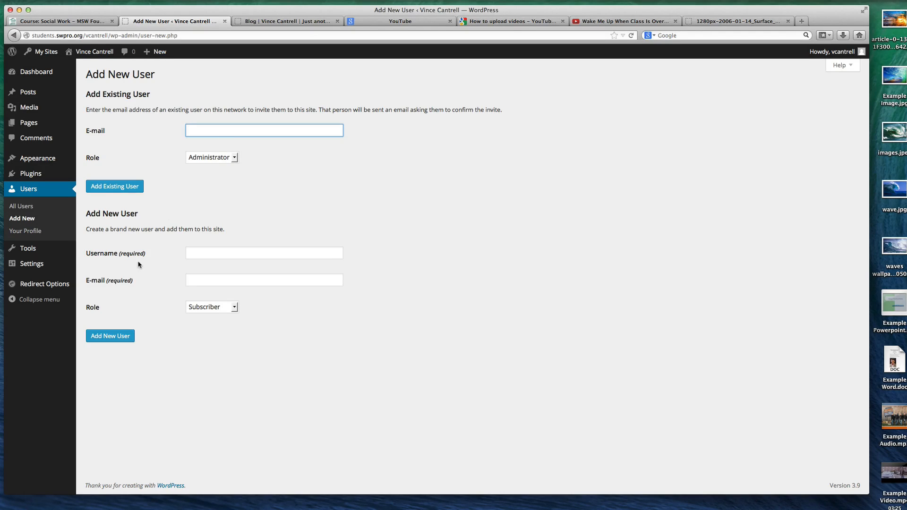
pyautogui.click(199, 255)
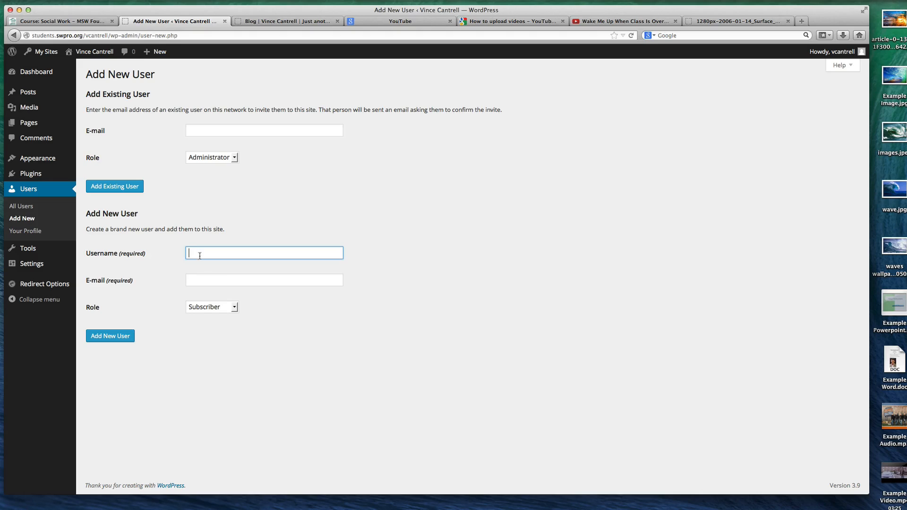
pyautogui.click(208, 282)
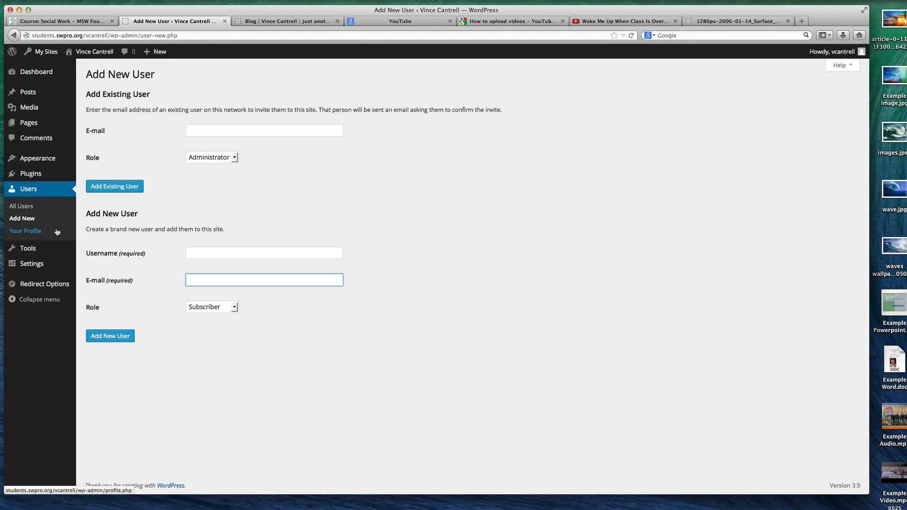
# Review the user profile options, the installed themes and the plugins list
pyautogui.click(42, 232)
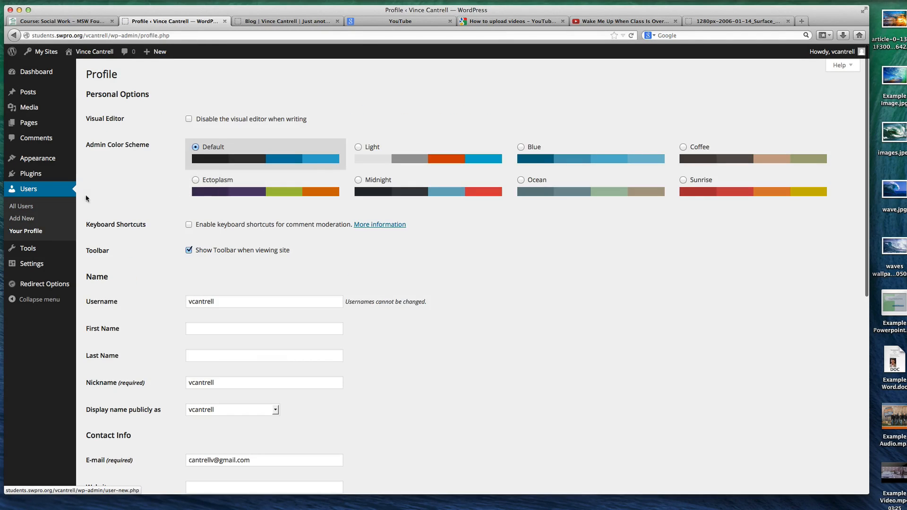
pyautogui.moveTo(38, 158)
pyautogui.click(94, 159)
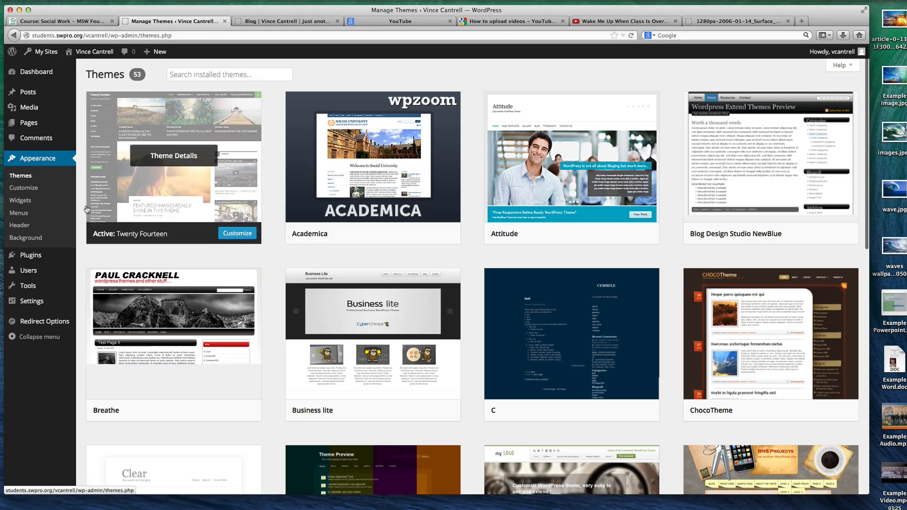
pyautogui.click(40, 257)
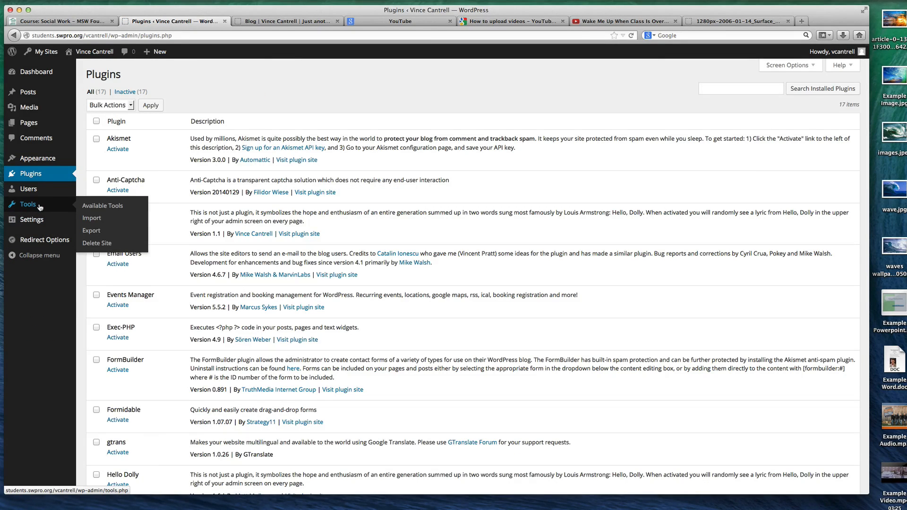
# Examine the available tools, the content export options and the WordPress importer page
pyautogui.click(40, 207)
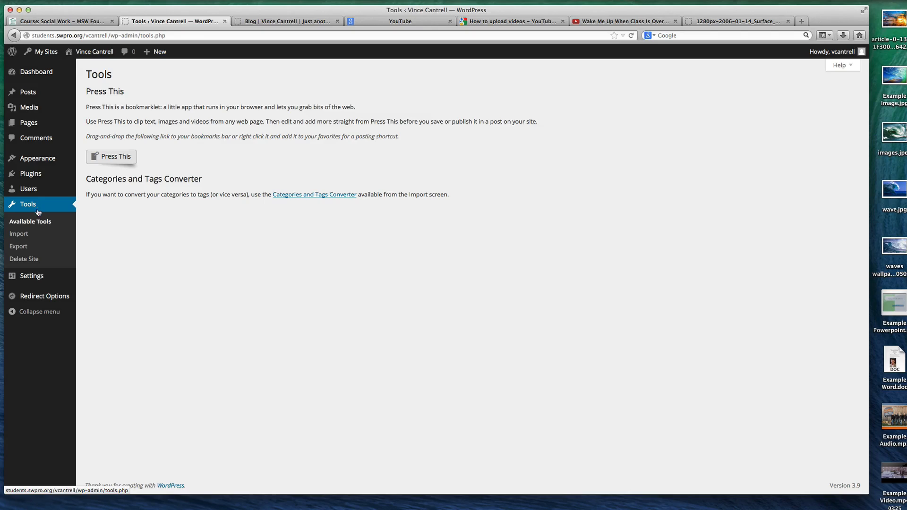
pyautogui.click(19, 246)
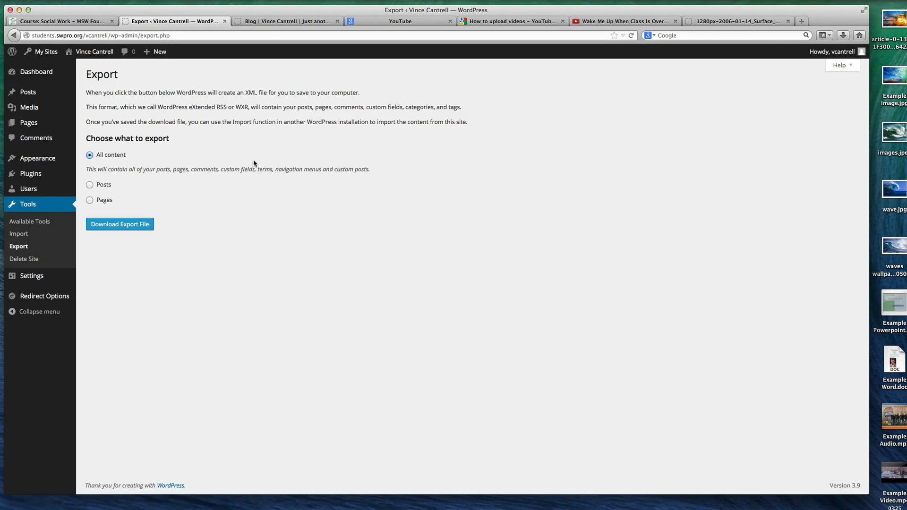
pyautogui.moveTo(56, 113)
pyautogui.click(19, 234)
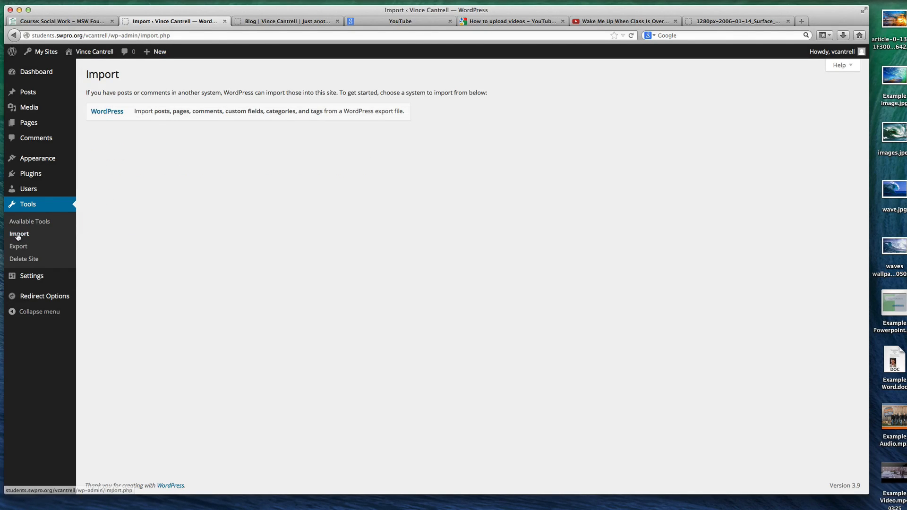
pyautogui.click(106, 113)
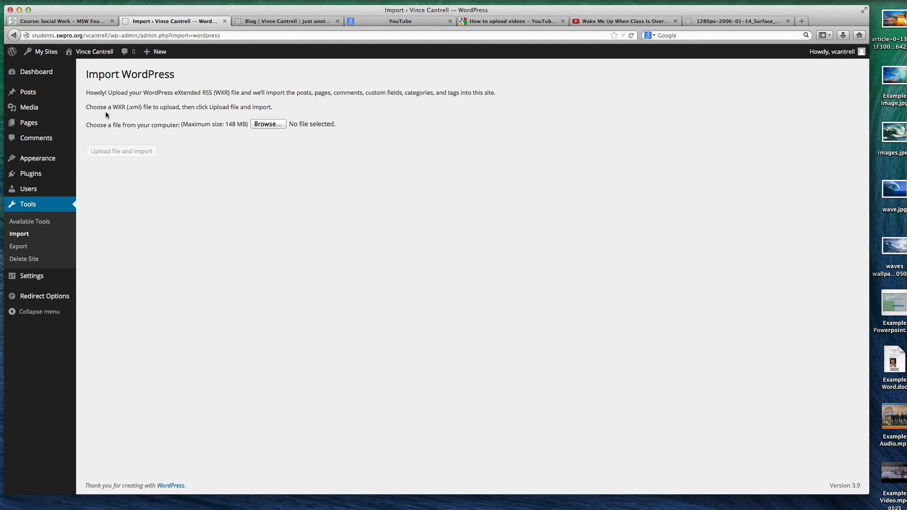
# Reopen the WordPress importer, bring up its file chooser, and cancel without selecting a file
pyautogui.press('super+Left')
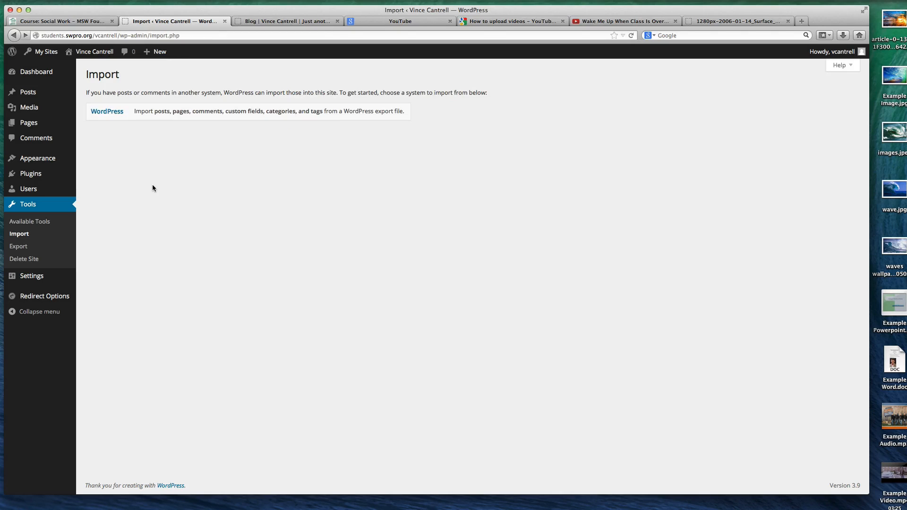
pyautogui.click(108, 114)
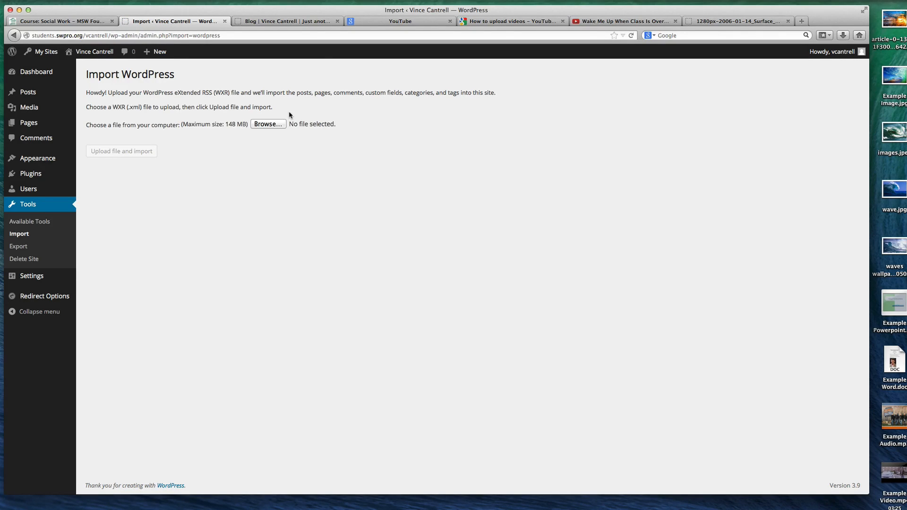
pyautogui.press('super+Left')
pyautogui.click(108, 113)
pyautogui.click(265, 125)
pyautogui.click(435, 301)
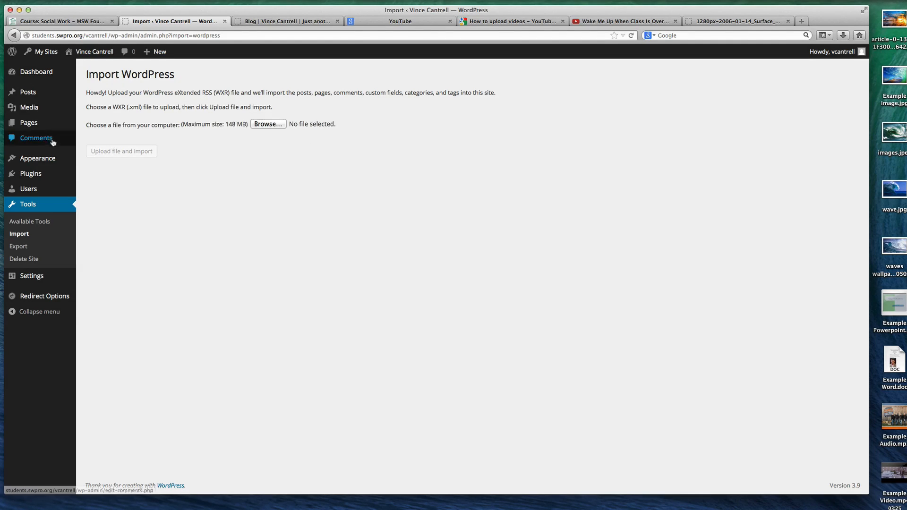
# Review the export choices again and view the Delete Site page
pyautogui.click(30, 250)
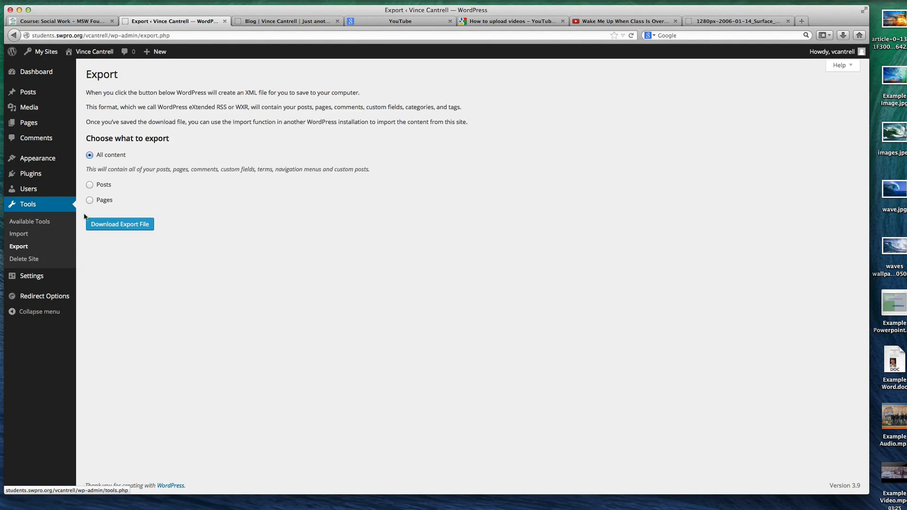
pyautogui.click(40, 258)
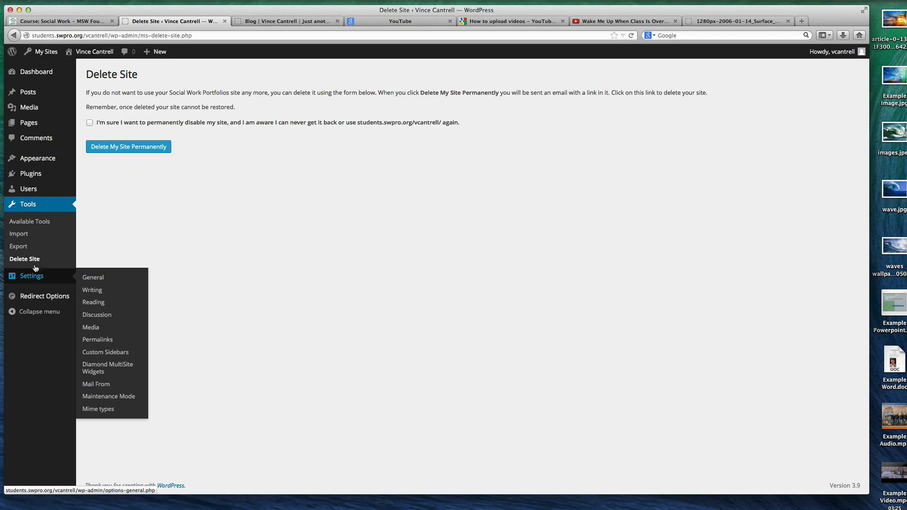
# Change the site tagline to "Awesome Tutorial Blog" in General Settings and save the change
pyautogui.click(33, 276)
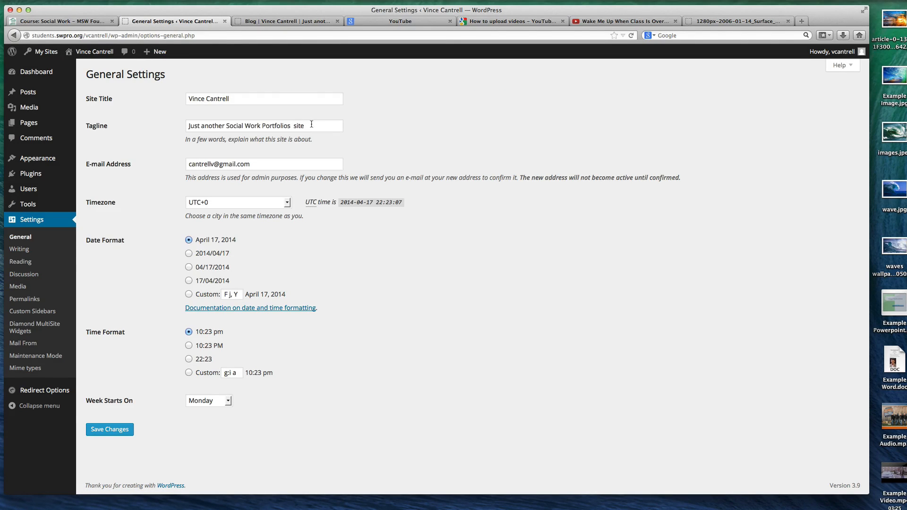
pyautogui.moveTo(316, 126); pyautogui.dragTo(123, 121)
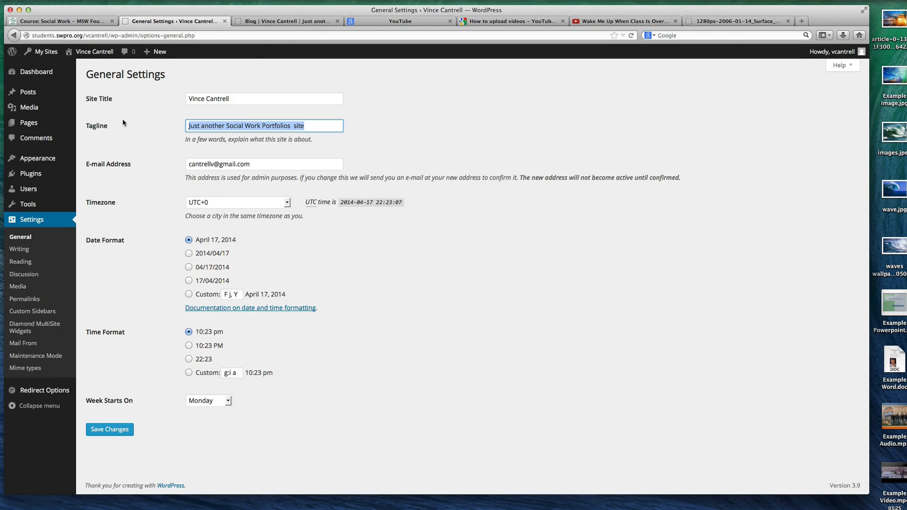
pyautogui.click(273, 22)
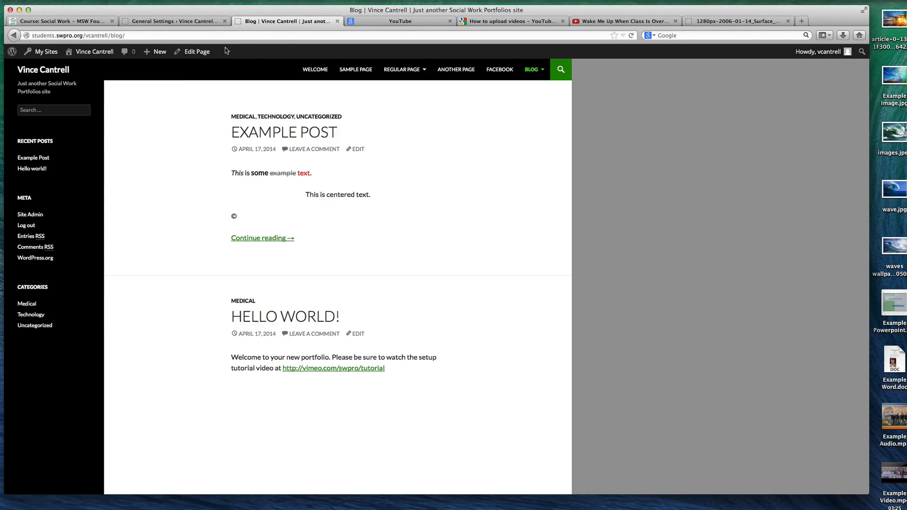
pyautogui.click(207, 21)
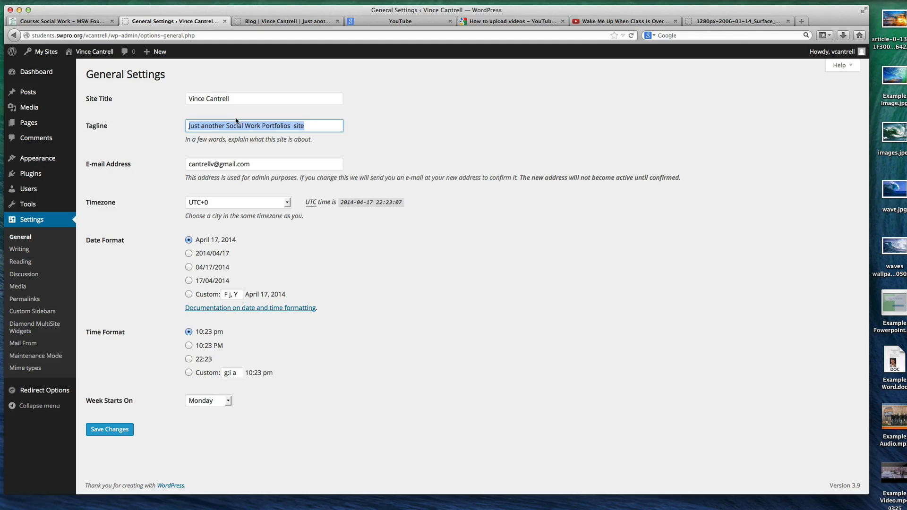
pyautogui.write('Awes')
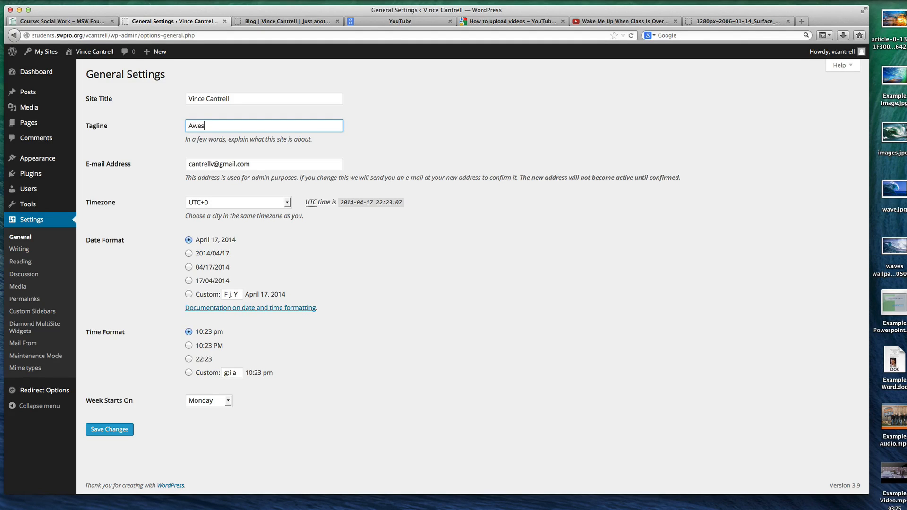
pyautogui.write('ome Tutorial Blog')
pyautogui.click(111, 429)
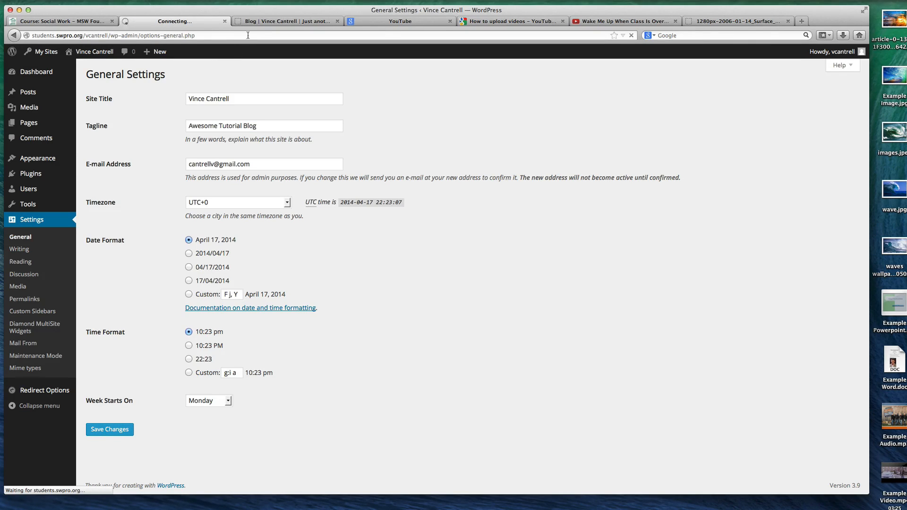
# Reload the live Blog page and check the tagline beneath the site title
pyautogui.click(265, 21)
pyautogui.press('super+r')
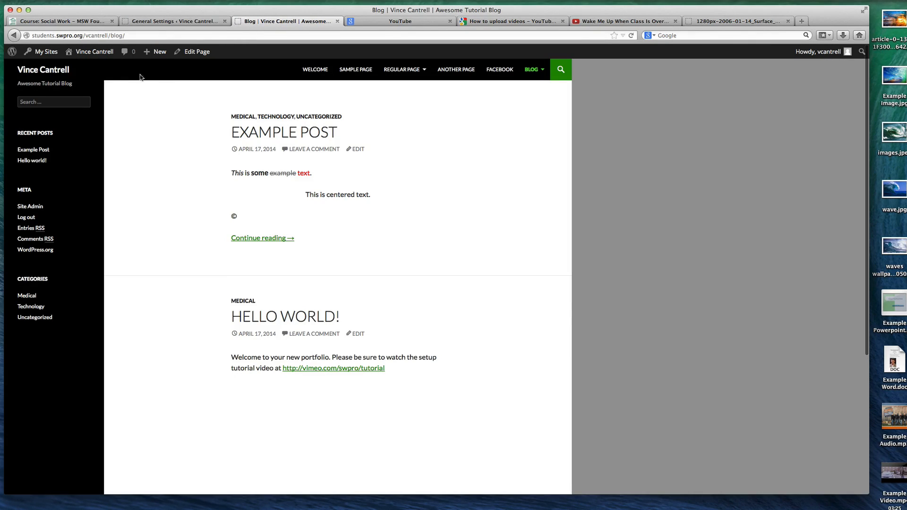
pyautogui.moveTo(78, 85); pyautogui.dragTo(16, 88)
pyautogui.click(25, 83)
pyautogui.moveTo(444, 387); pyautogui.dragTo(136, 91)
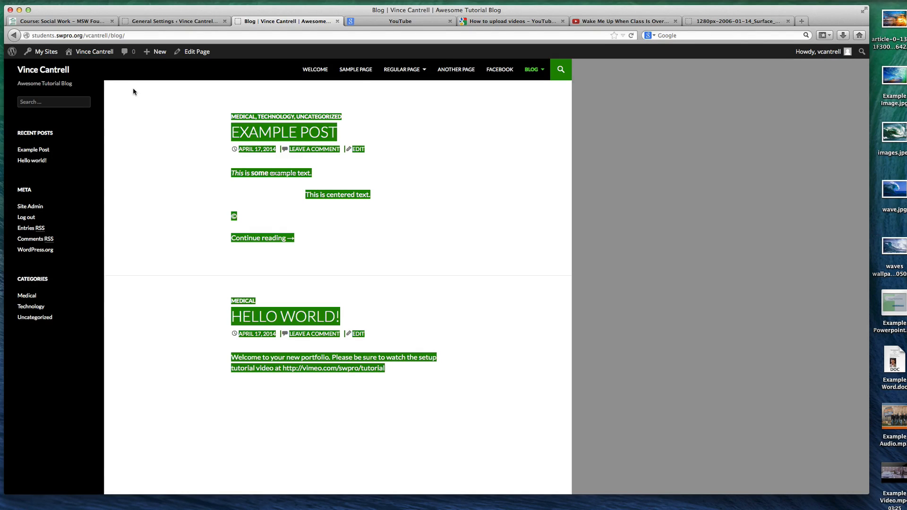
pyautogui.rightClick(133, 91)
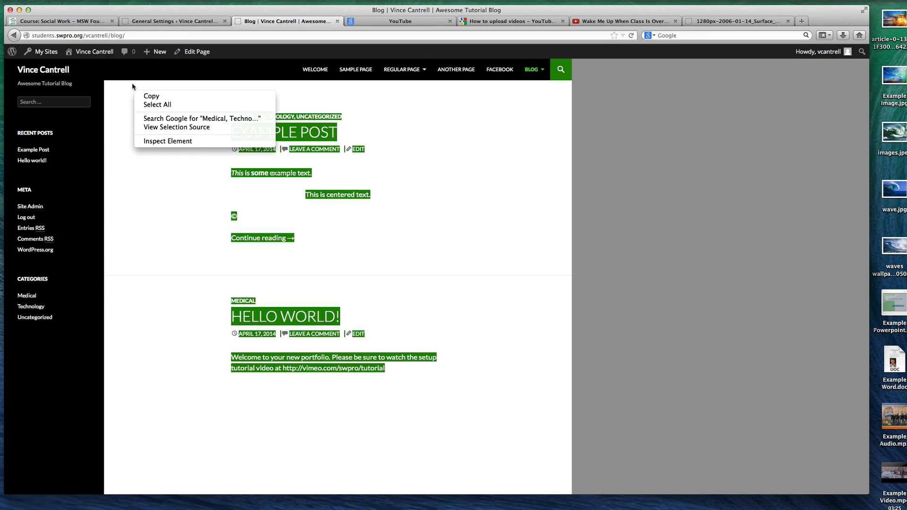
pyautogui.click(149, 24)
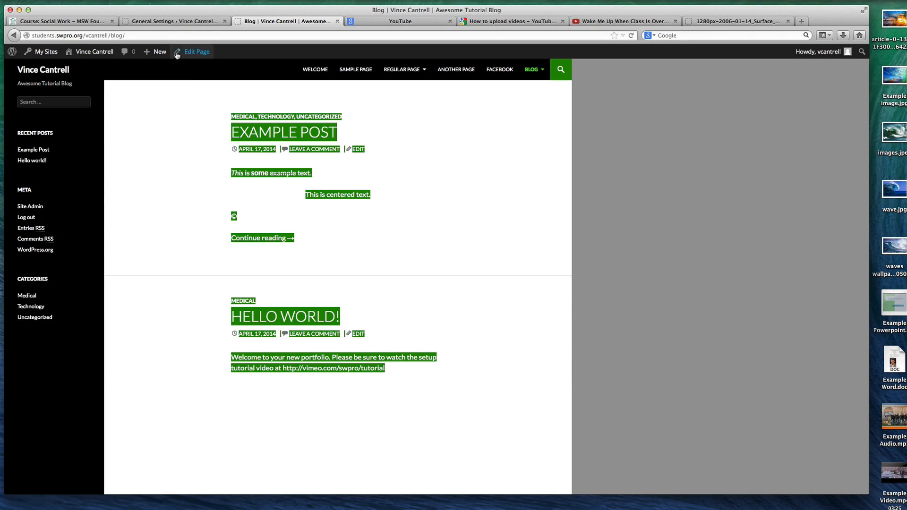
# Return to General Settings and set the site's timezone to UTC-5
pyautogui.click(175, 22)
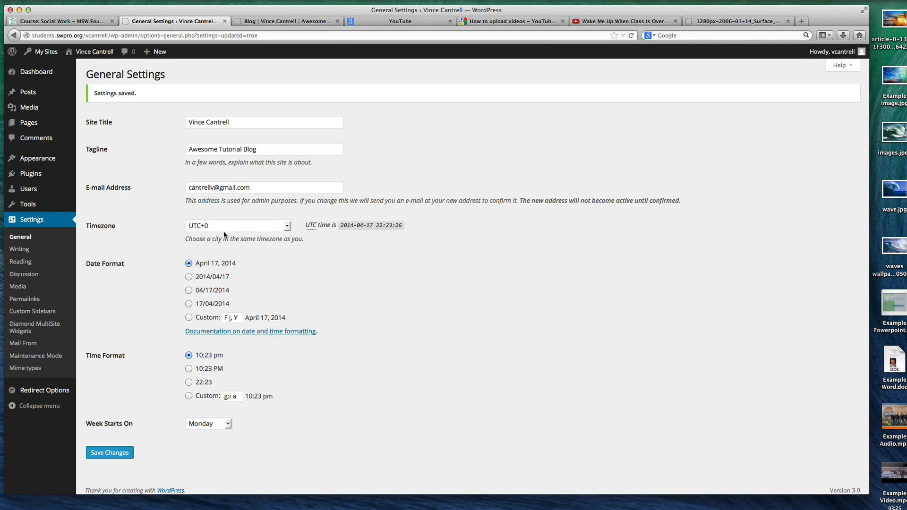
pyautogui.scroll(-1, 220, 232)
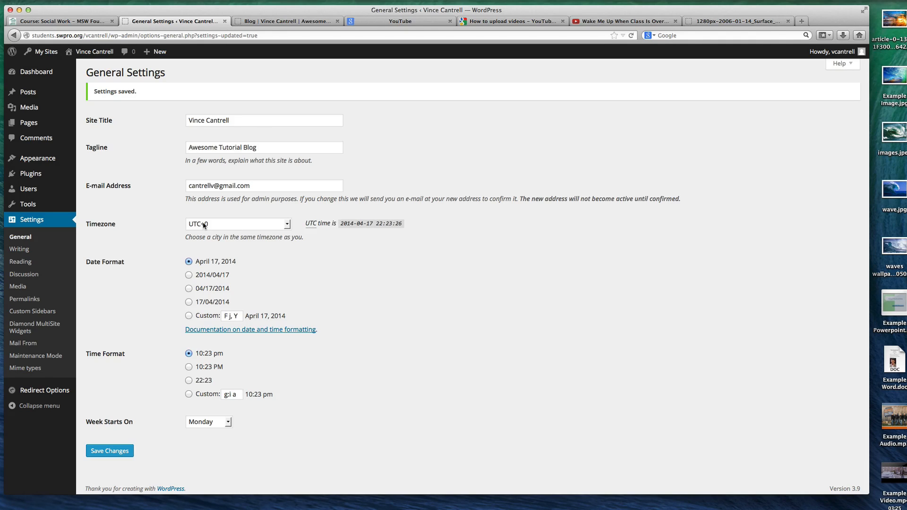
pyautogui.click(227, 227)
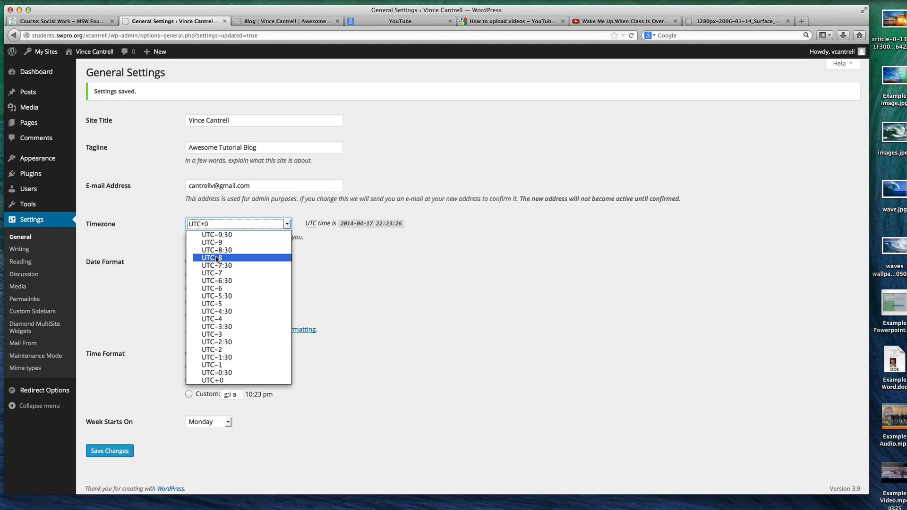
pyautogui.click(222, 306)
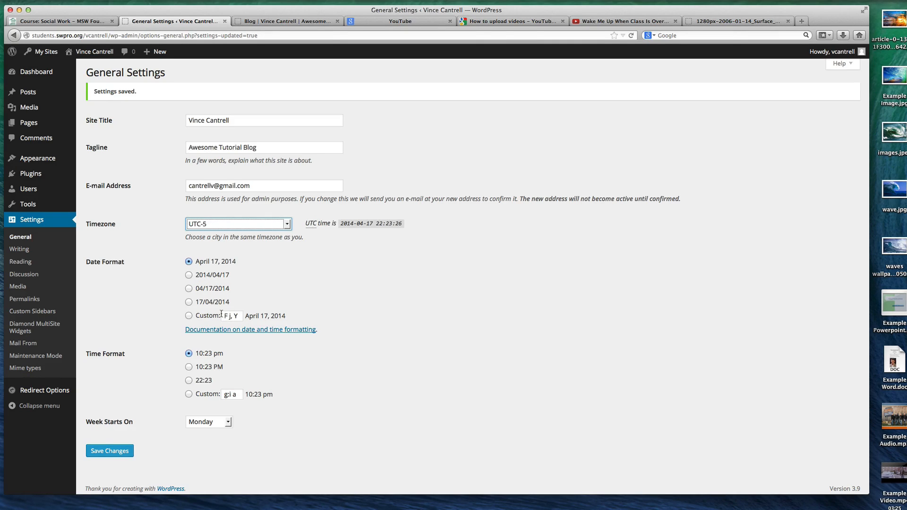
# Set the week to start on Sunday and save the general settings
pyautogui.scroll(-1, 221, 314)
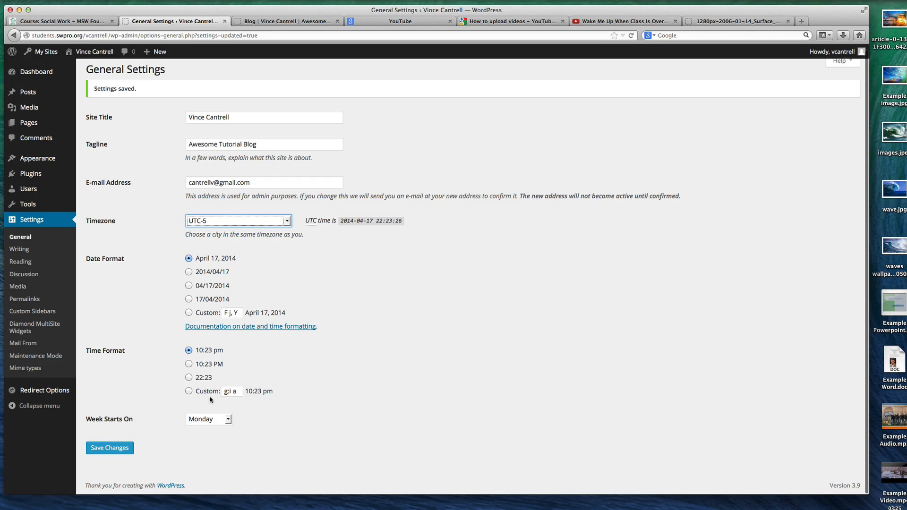
pyautogui.click(211, 417)
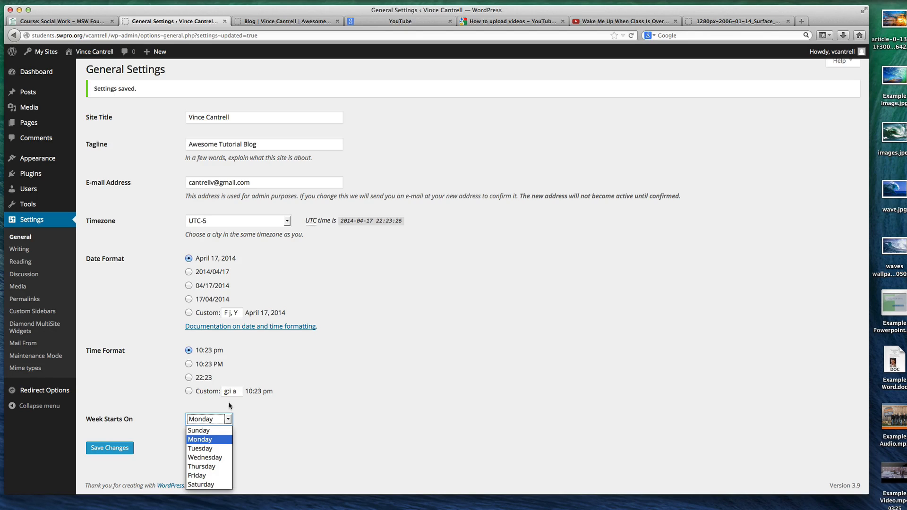
pyautogui.click(137, 392)
pyautogui.click(210, 419)
pyautogui.click(208, 430)
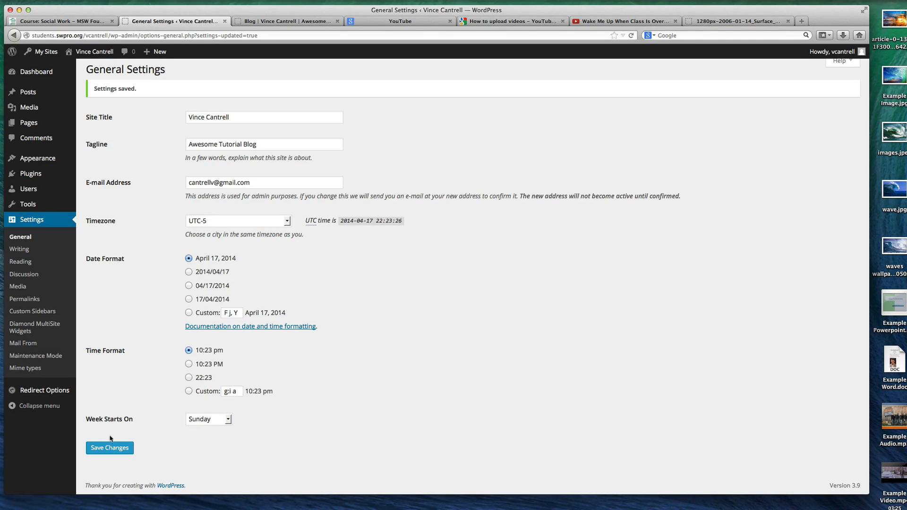
pyautogui.click(123, 449)
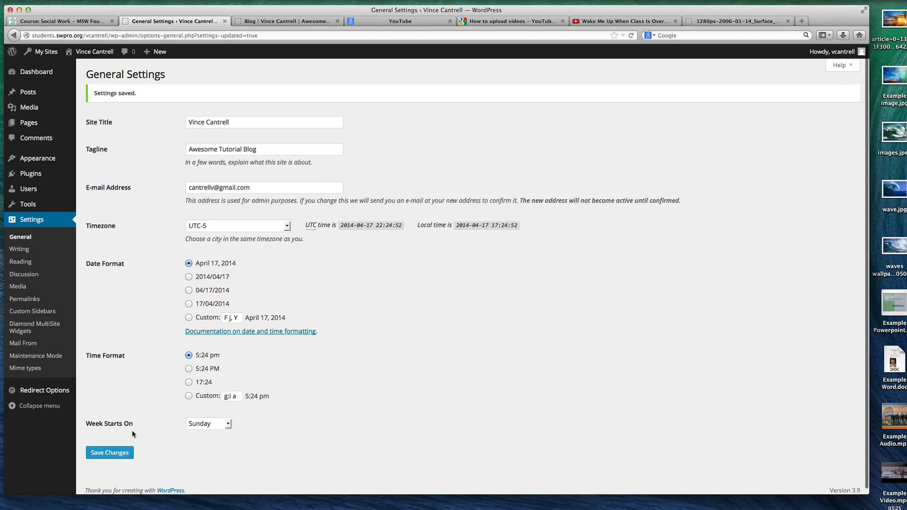
# In Writing Settings, set the default post category to Technology, keep the Standard post format, and save the changes
pyautogui.click(19, 249)
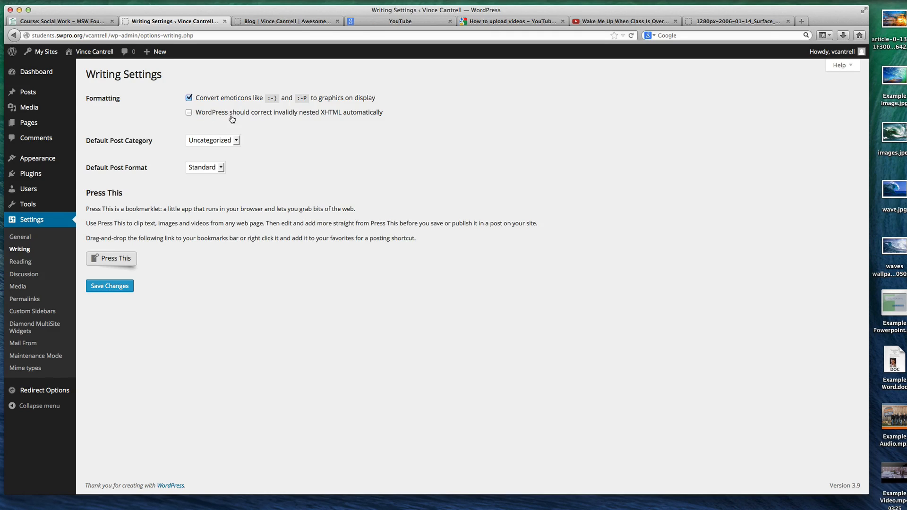
pyautogui.click(228, 140)
pyautogui.click(288, 126)
pyautogui.click(191, 141)
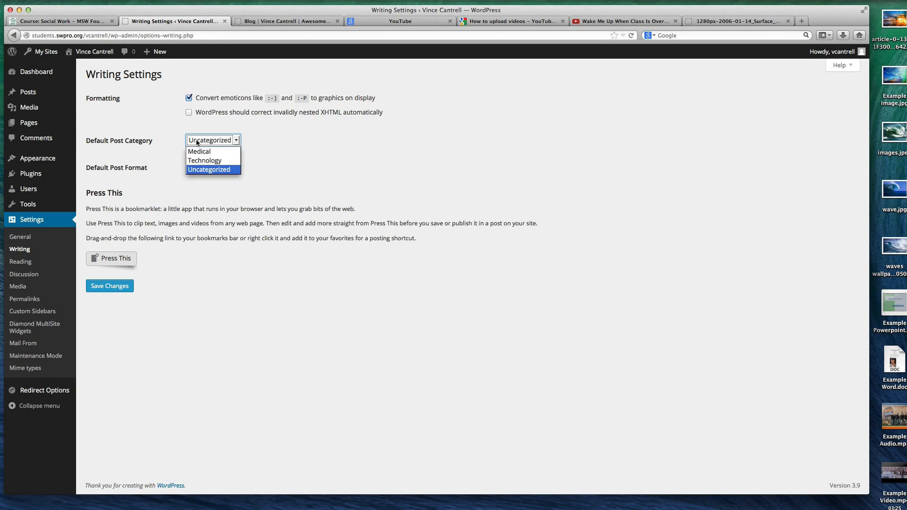
pyautogui.click(202, 160)
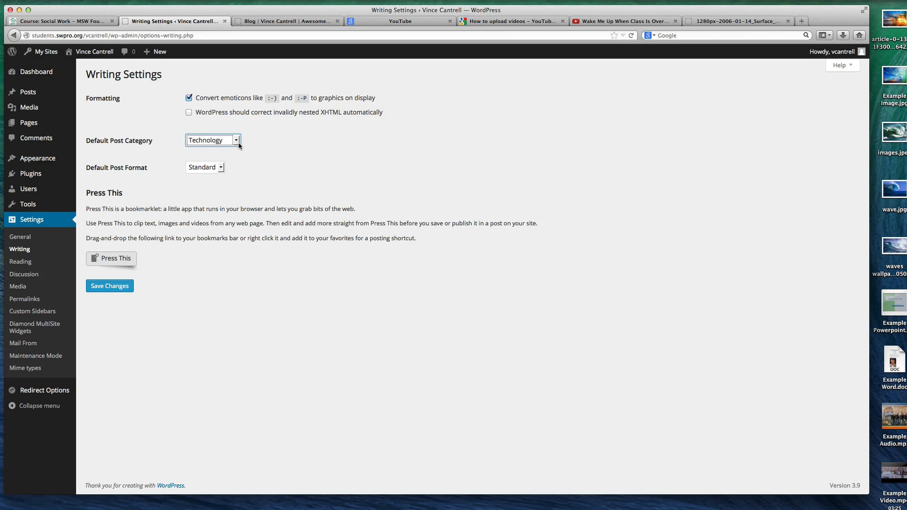
pyautogui.click(219, 169)
pyautogui.click(249, 165)
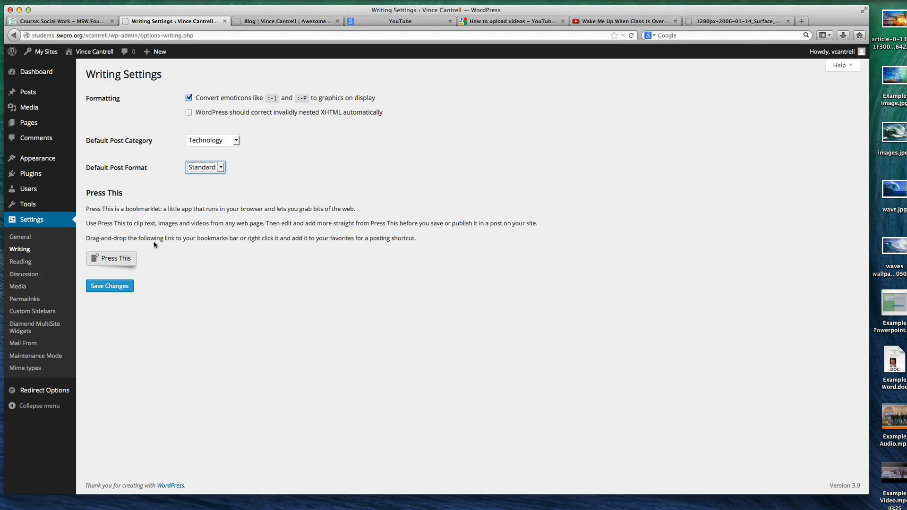
pyautogui.click(119, 285)
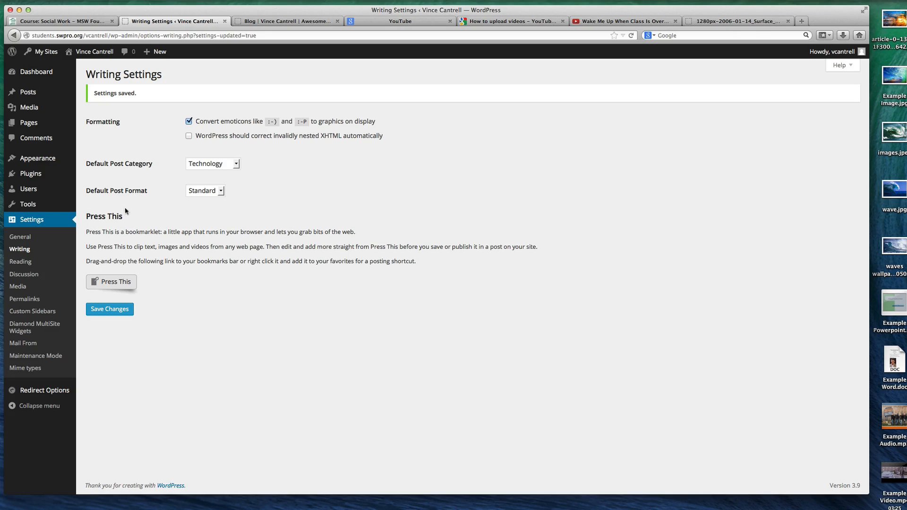
# In Reading Settings, set blog pages to show at most 5 posts and save the change
pyautogui.click(44, 262)
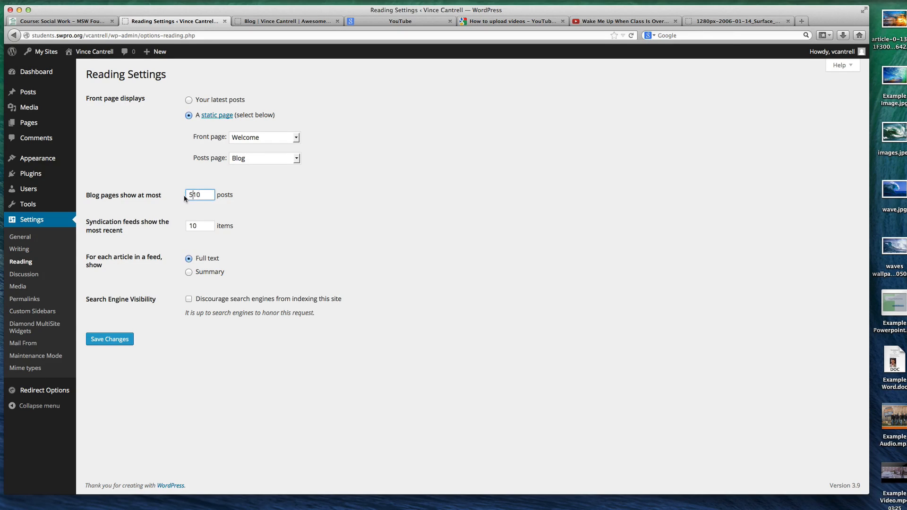
pyautogui.doubleClick(191, 196)
pyautogui.press('BackSpace')
pyautogui.click(110, 339)
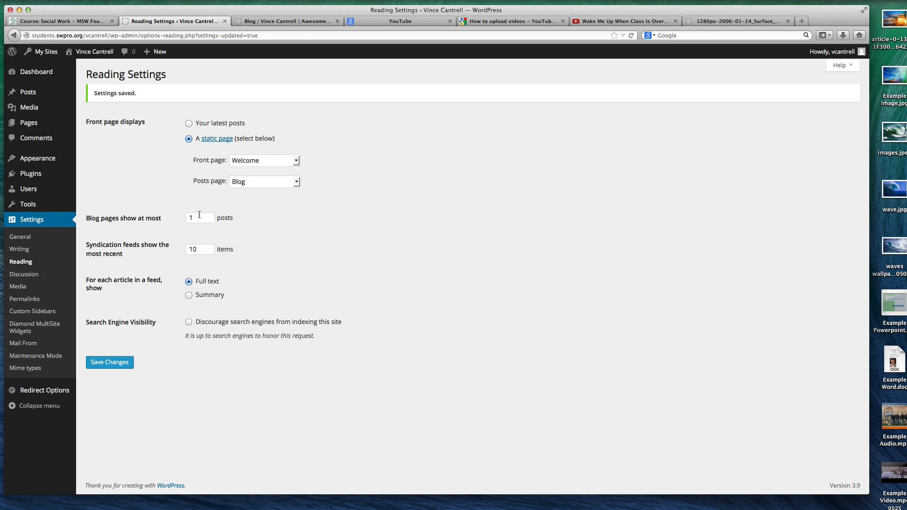
pyautogui.click(199, 214)
pyautogui.write('5')
pyautogui.click(108, 362)
# Show feed articles as Summary, toggle the option discouraging search engines from indexing the site, and save the reading settings
pyautogui.click(189, 296)
pyautogui.click(227, 324)
pyautogui.click(109, 364)
# Look through Discussion Settings and keep e-mail notification enabled for whenever anyone posts a comment
pyautogui.click(44, 275)
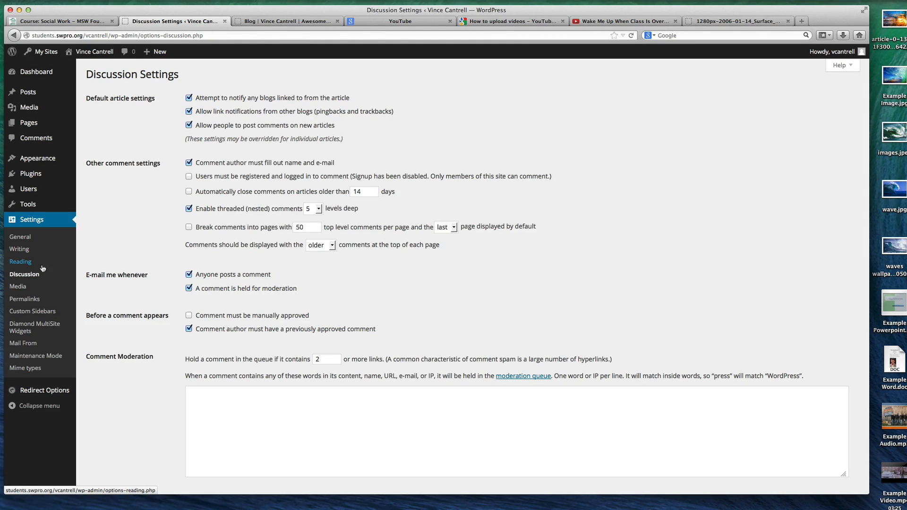
pyautogui.scroll(-1, 172, 178)
pyautogui.scroll(1, 171, 178)
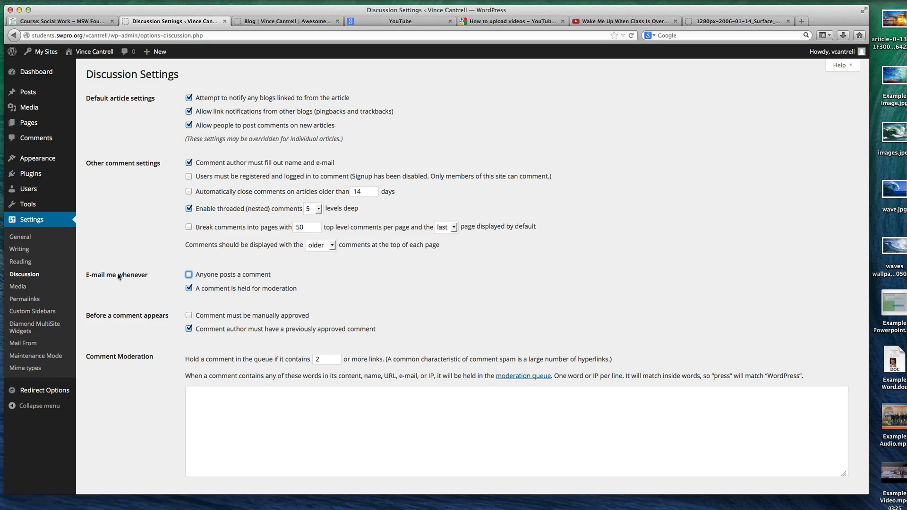
pyautogui.click(188, 274)
# Require users to be registered and logged in to comment, review the moderation and avatar options, and save the discussion settings
pyautogui.scroll(-2, 200, 172)
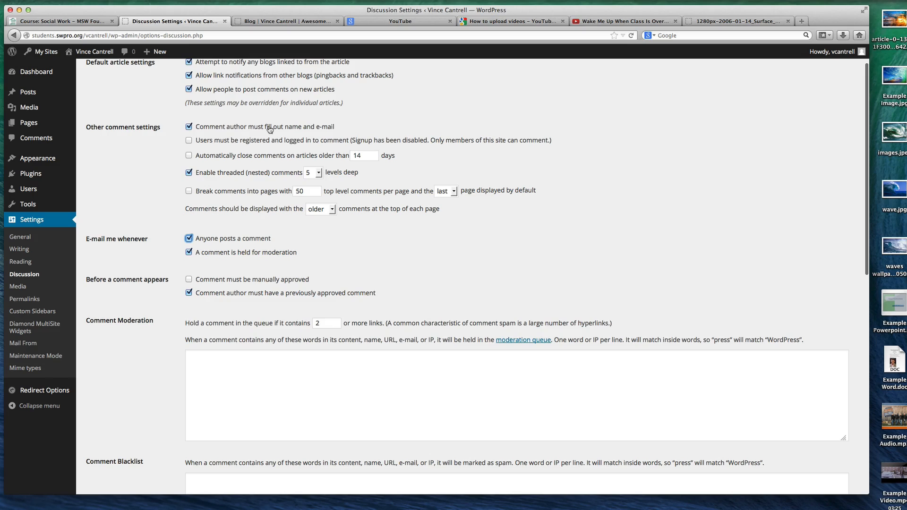
pyautogui.click(227, 143)
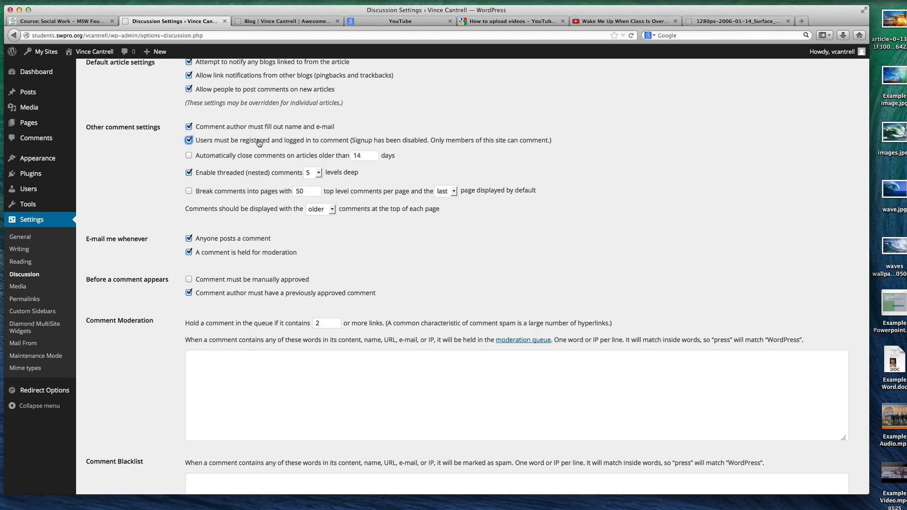
pyautogui.scroll(-2, 259, 143)
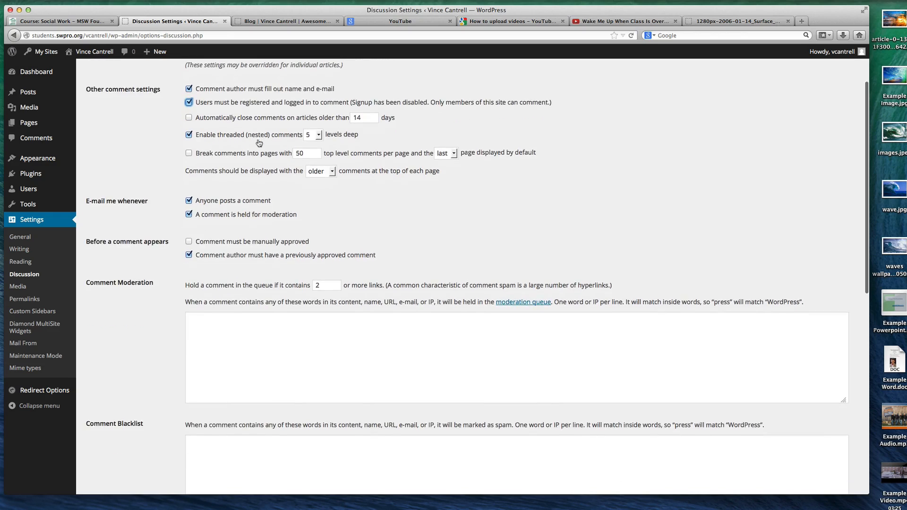
pyautogui.scroll(2, 258, 143)
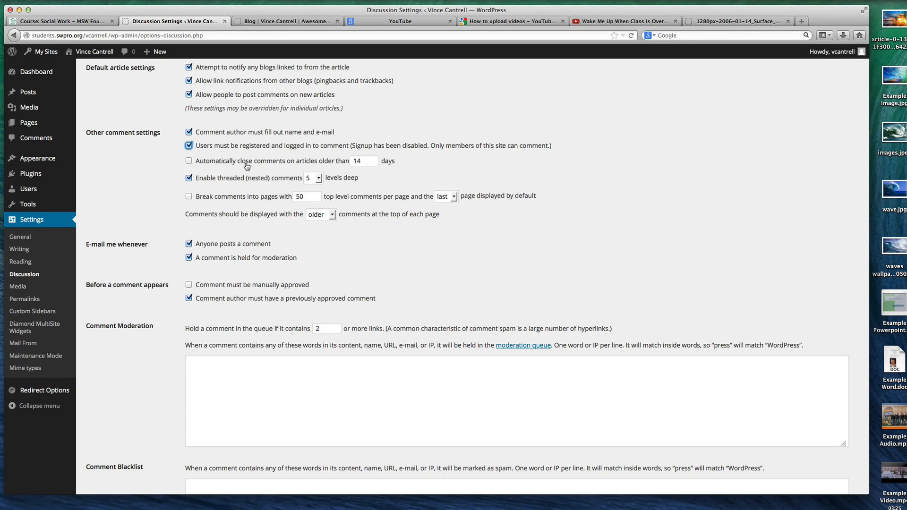
pyautogui.scroll(-10, 247, 166)
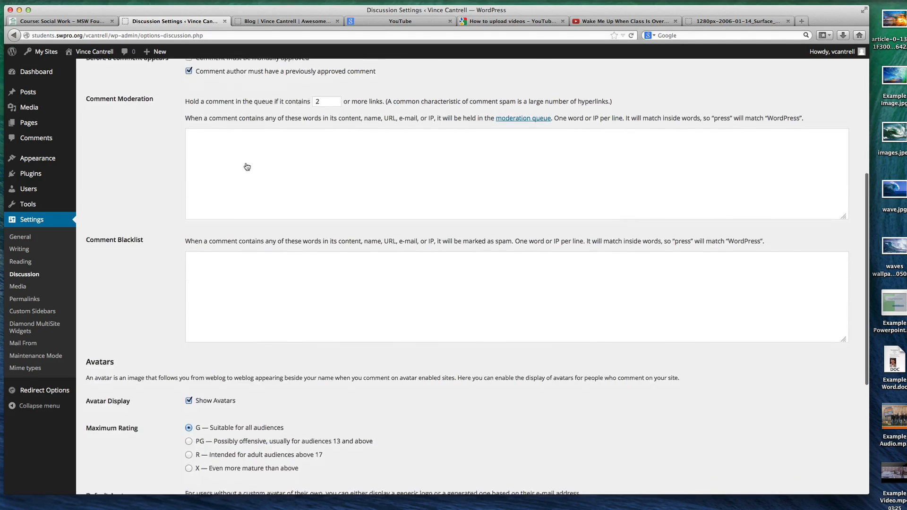
pyautogui.scroll(-1, 247, 166)
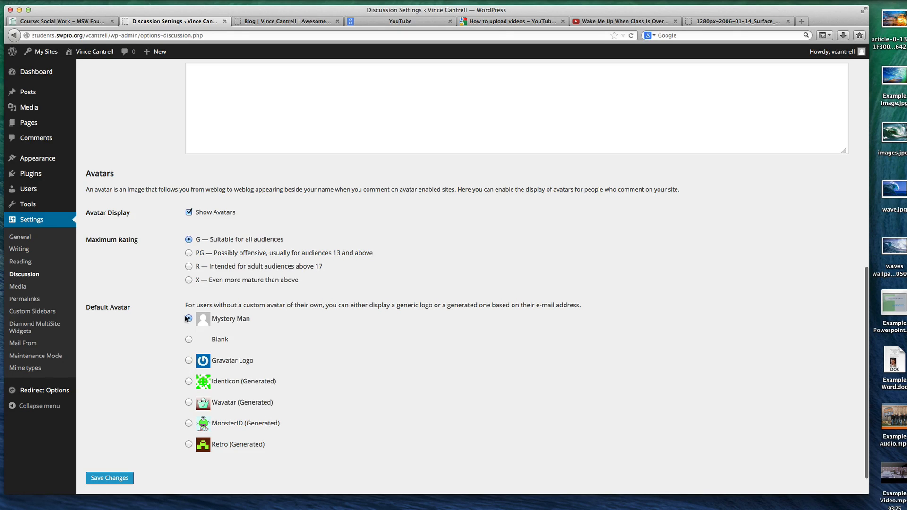
pyautogui.click(126, 477)
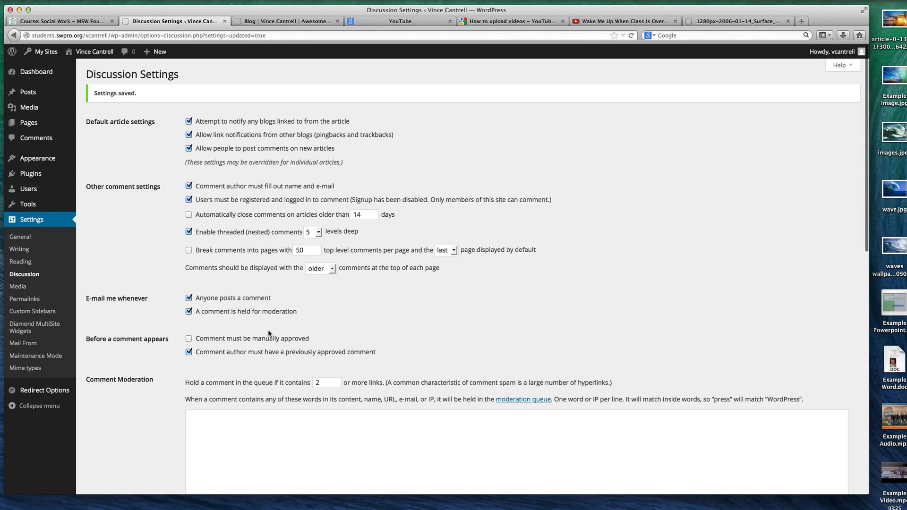
# View the Media Settings, change the permalink structure to Post name, and save the change
pyautogui.click(37, 286)
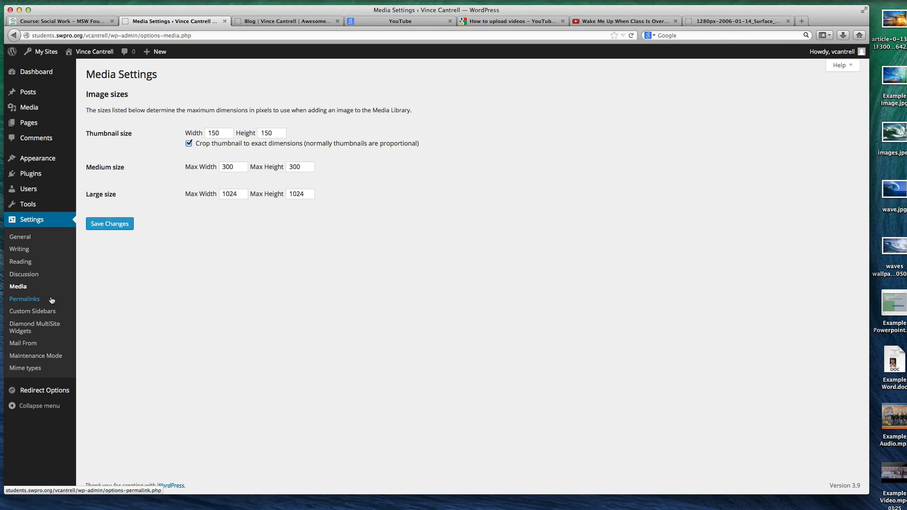
pyautogui.click(31, 299)
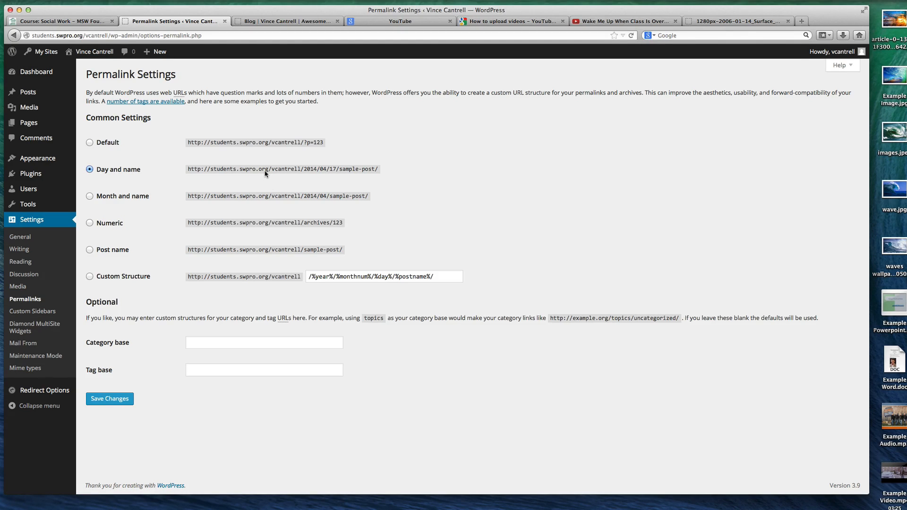
pyautogui.click(90, 251)
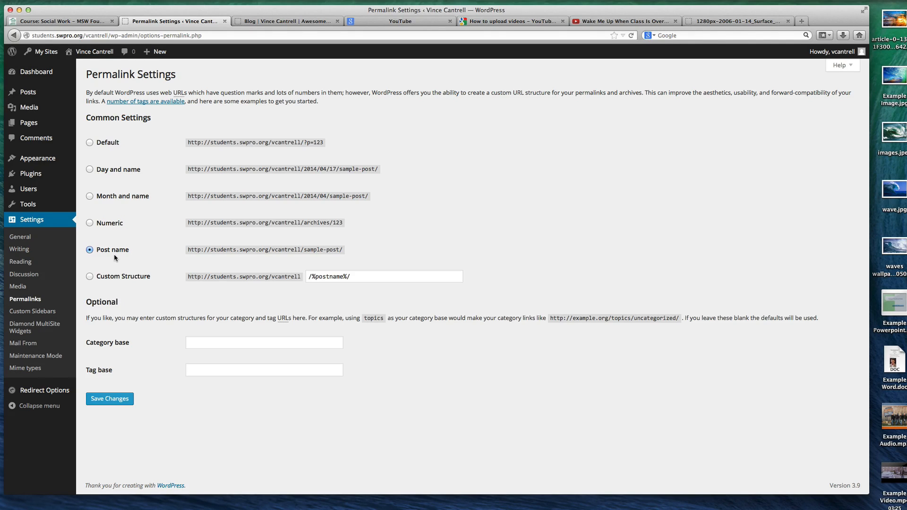
pyautogui.click(109, 397)
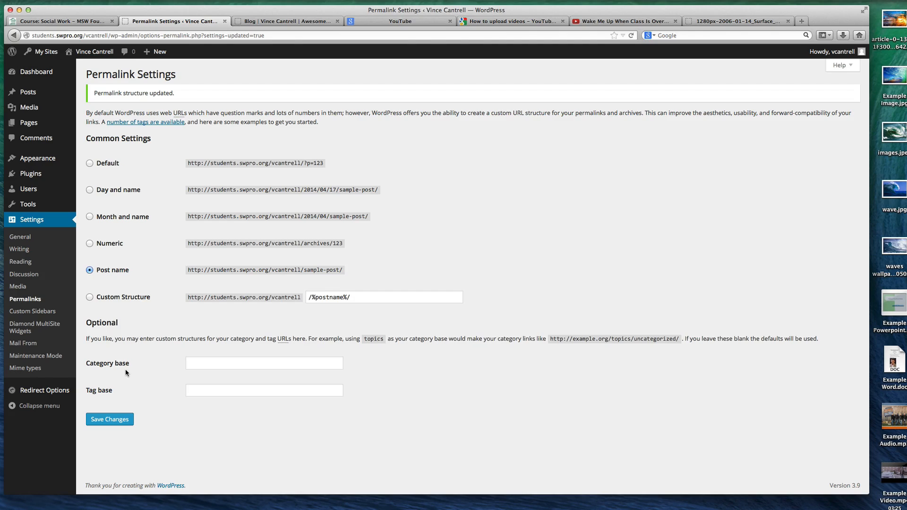
# View the Custom Sidebars settings page and the installed themes
pyautogui.click(33, 319)
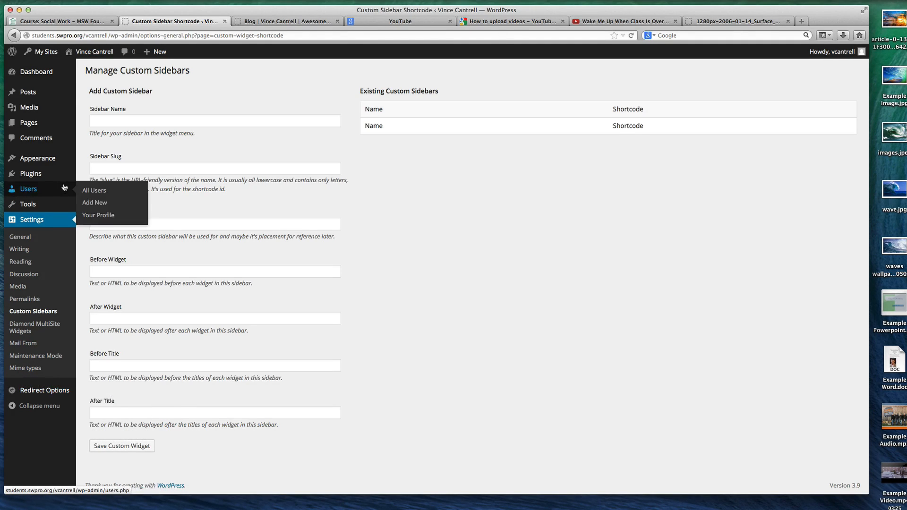
pyautogui.click(57, 159)
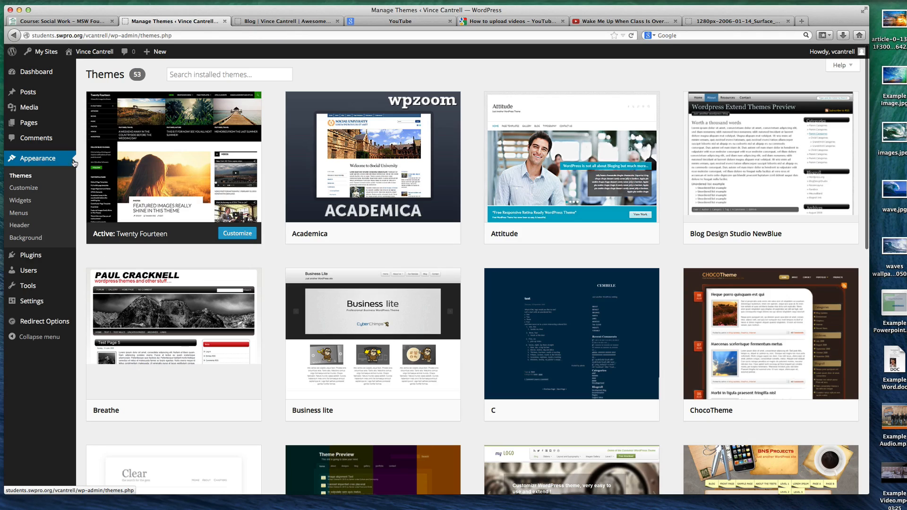
# Switch to the live Blog page, open the site's home page, and look through the Welcome page from top to footer
pyautogui.click(256, 22)
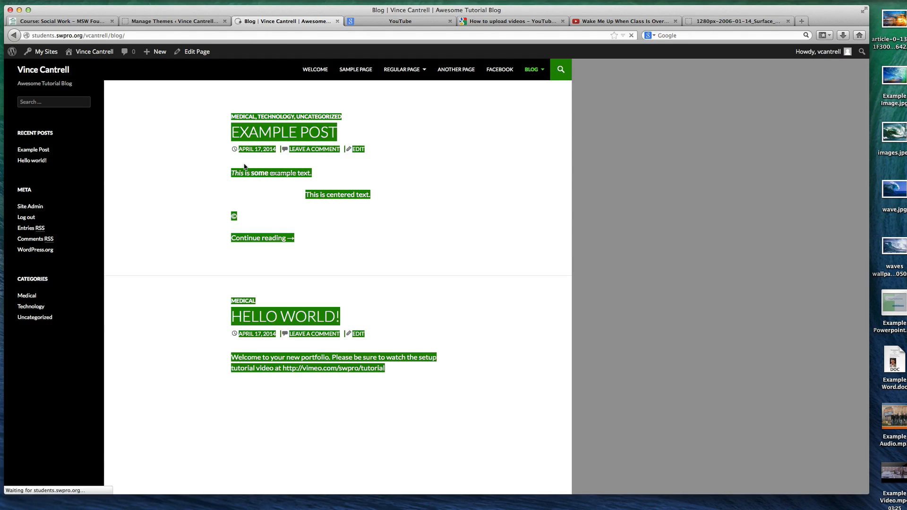
pyautogui.click(42, 71)
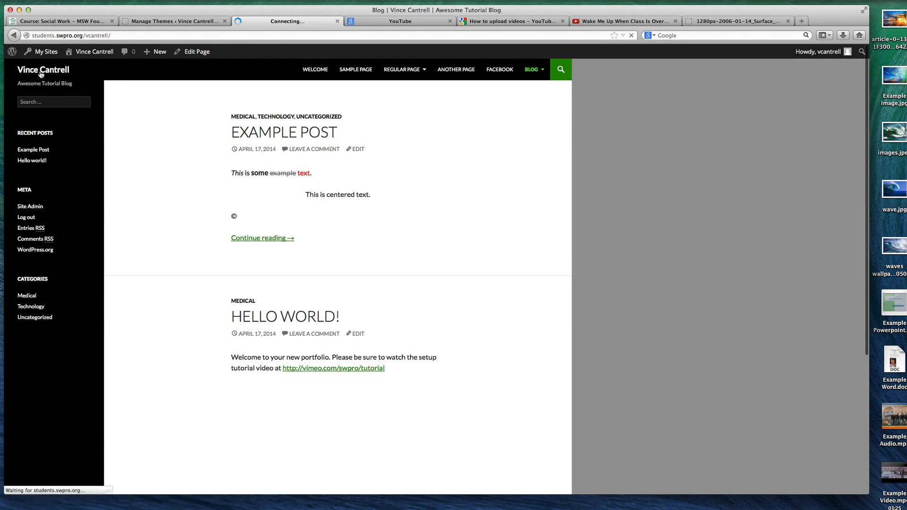
pyautogui.scroll(-4, 296, 144)
pyautogui.scroll(-3, 296, 144)
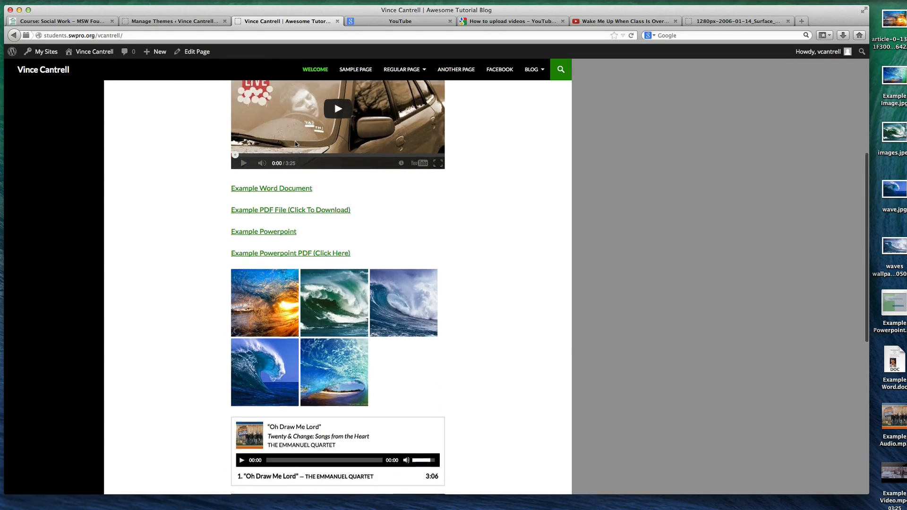
pyautogui.scroll(5, 294, 140)
pyautogui.scroll(-10, 296, 169)
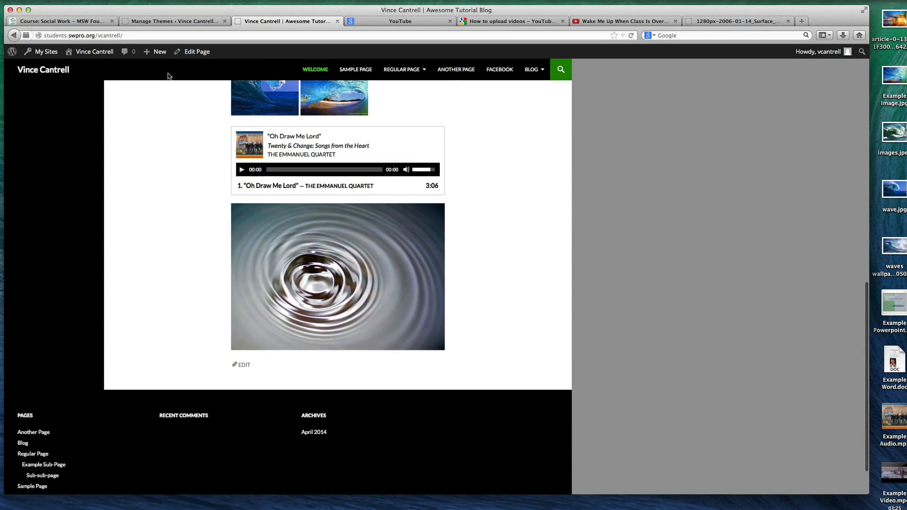
pyautogui.scroll(8, 203, 170)
pyautogui.scroll(3, 208, 171)
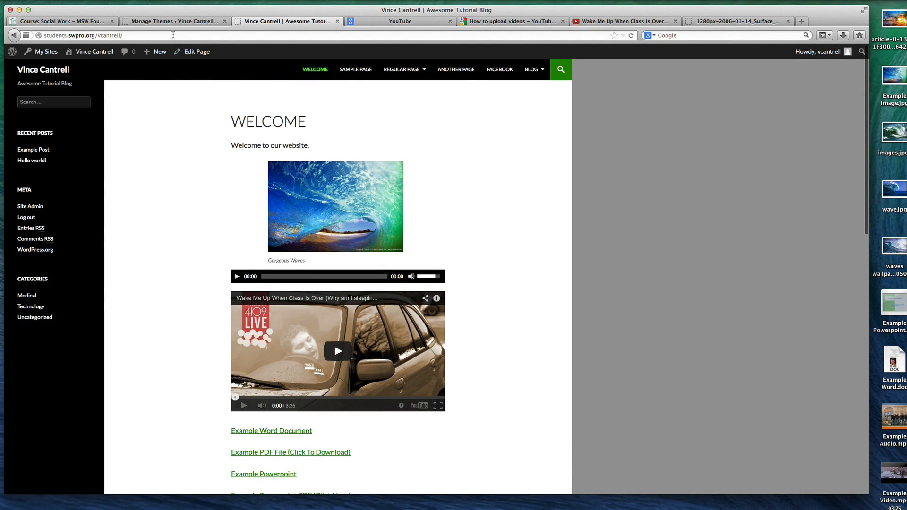
# Open the Widgets settings and remove the Meta widget from the Primary Sidebar
pyautogui.click(172, 21)
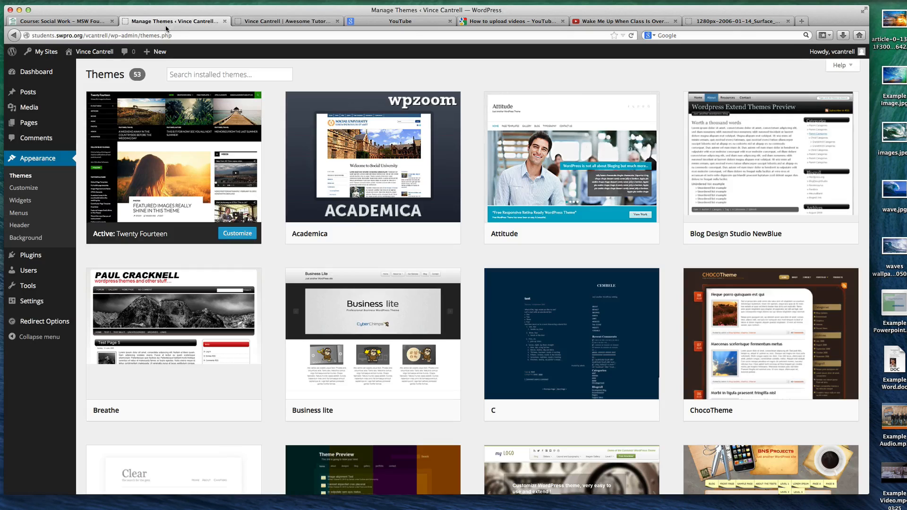
pyautogui.click(26, 200)
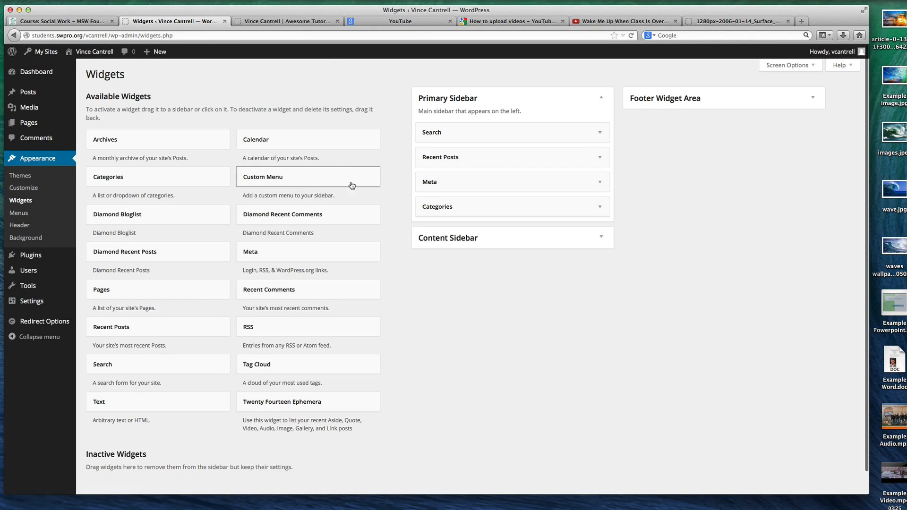
pyautogui.moveTo(474, 181); pyautogui.dragTo(360, 184)
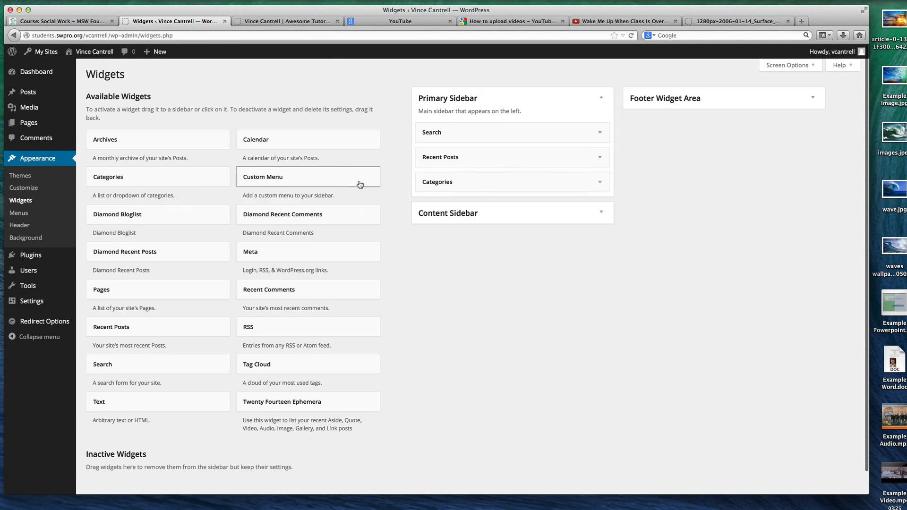
# Compare the live home page with the Widgets admin page, checking the wp-admin/widgets.php part of the admin address
pyautogui.click(283, 21)
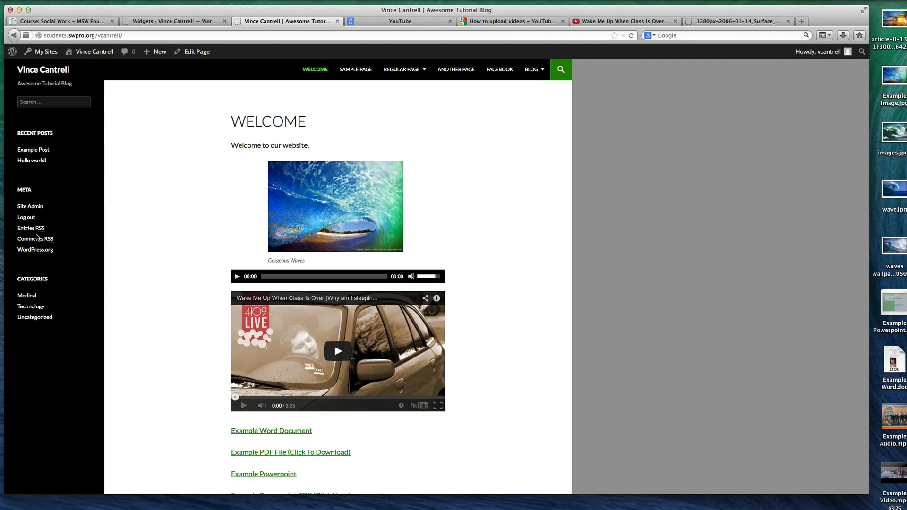
pyautogui.click(170, 24)
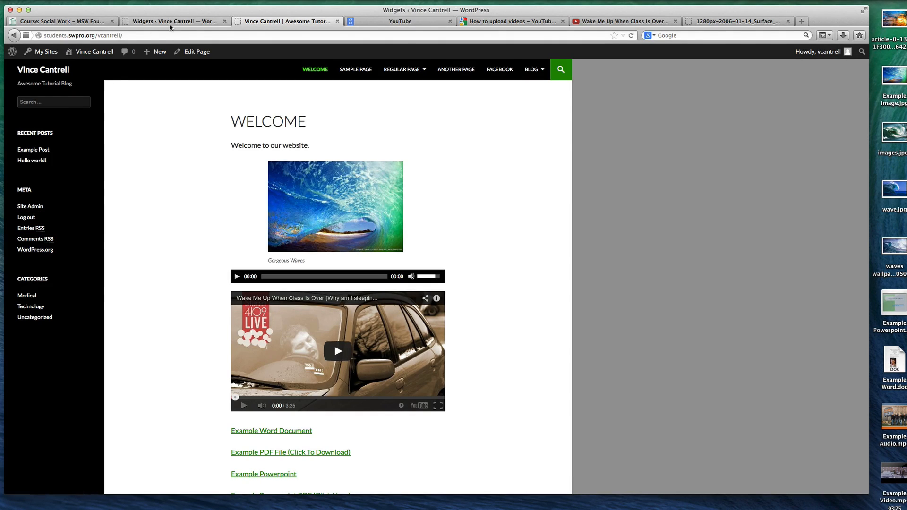
pyautogui.click(286, 22)
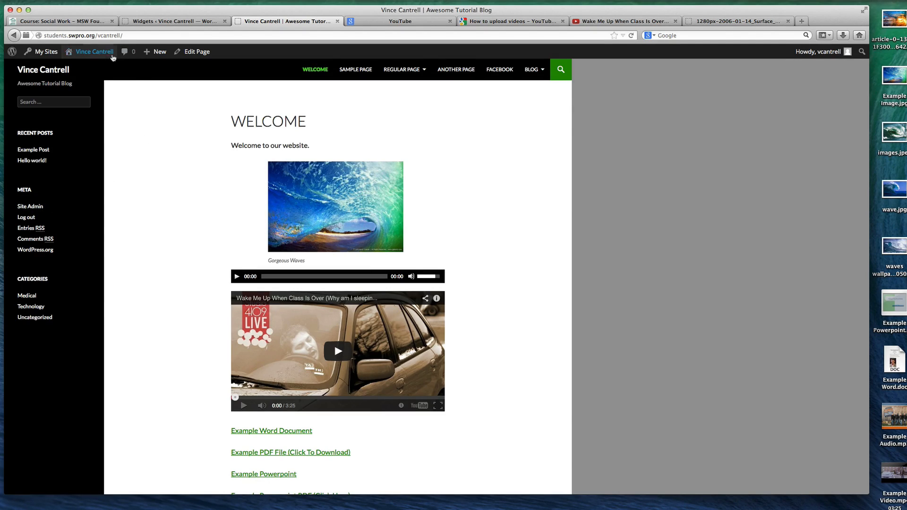
pyautogui.moveTo(86, 51)
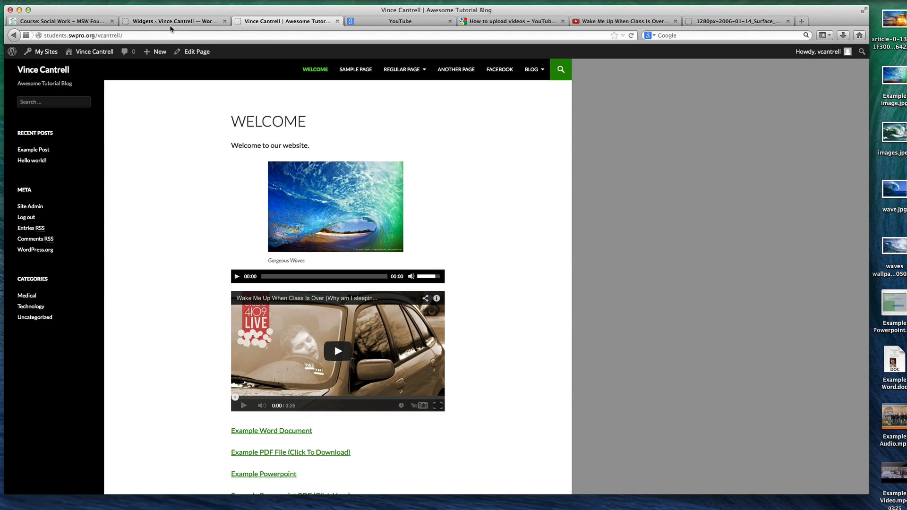
pyautogui.click(153, 20)
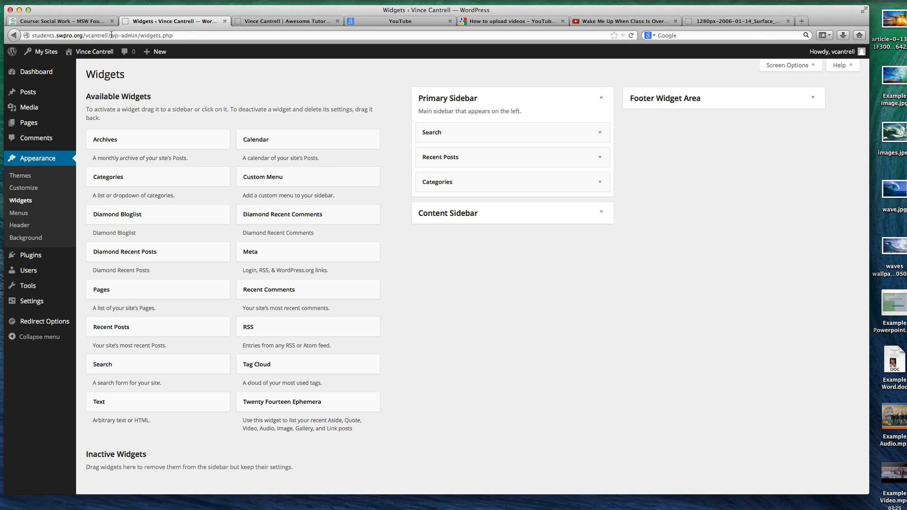
pyautogui.moveTo(111, 35); pyautogui.dragTo(202, 37)
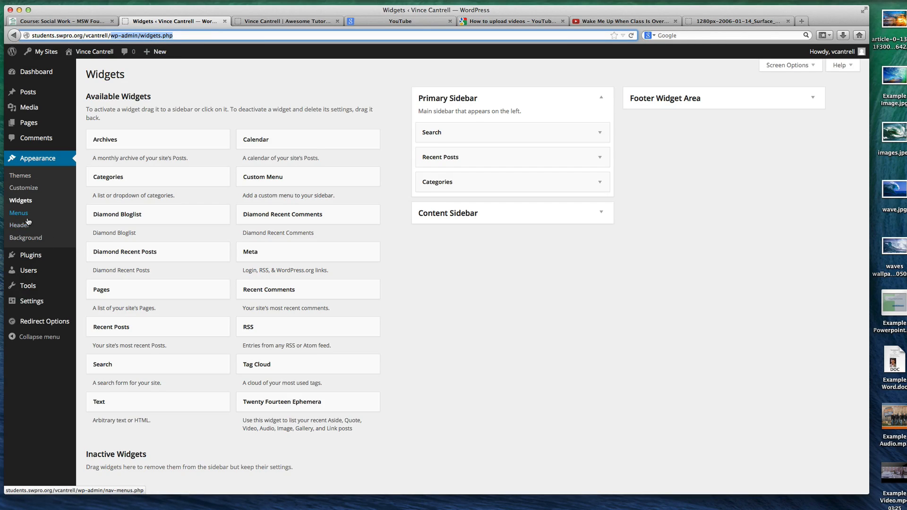
# View the General Settings alongside the live home page and look over the dashboard's Posts, Users and Appearance options
pyautogui.click(41, 301)
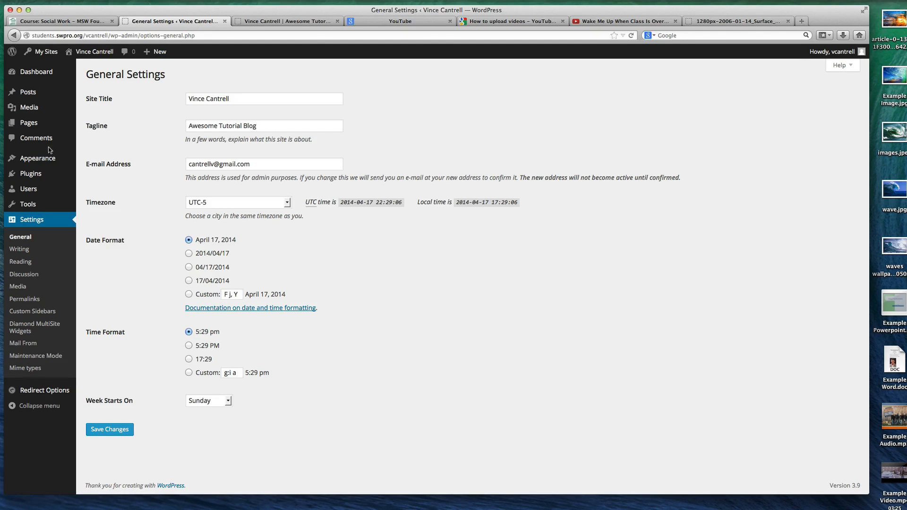
pyautogui.click(257, 23)
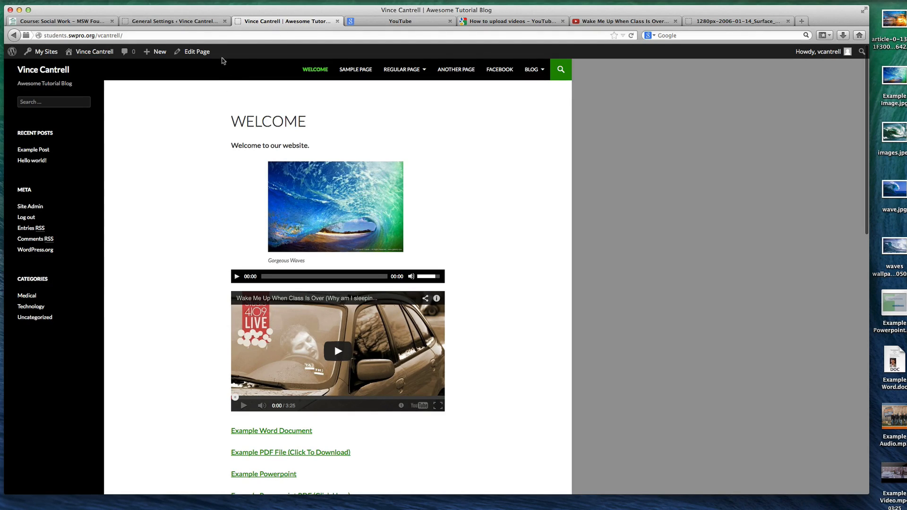
pyautogui.click(203, 23)
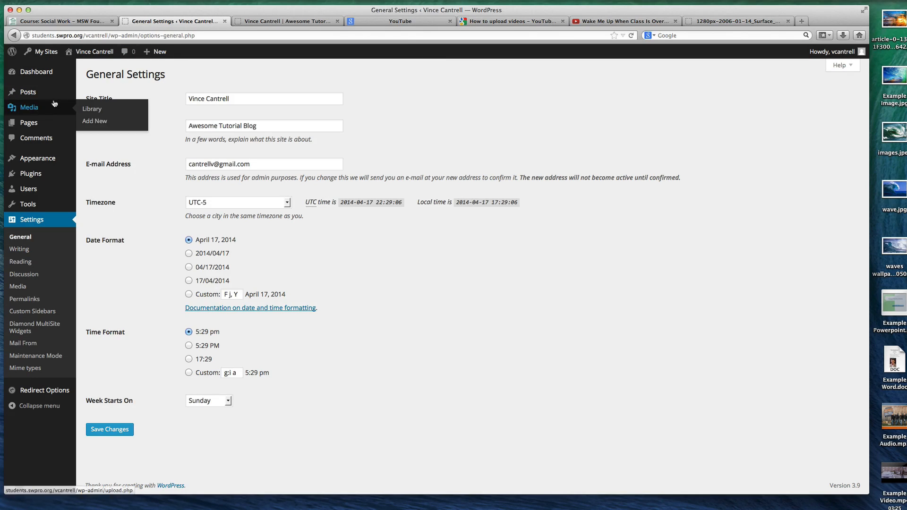
pyautogui.moveTo(51, 97)
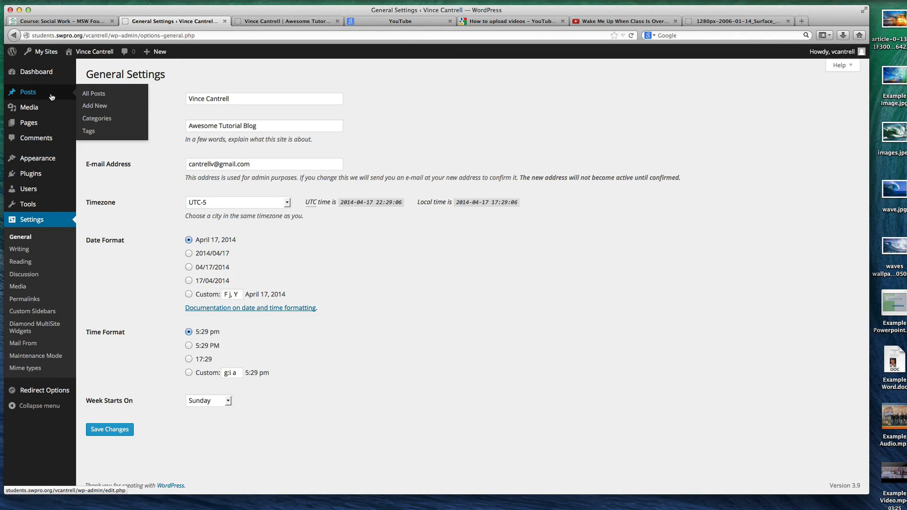
pyautogui.moveTo(34, 195)
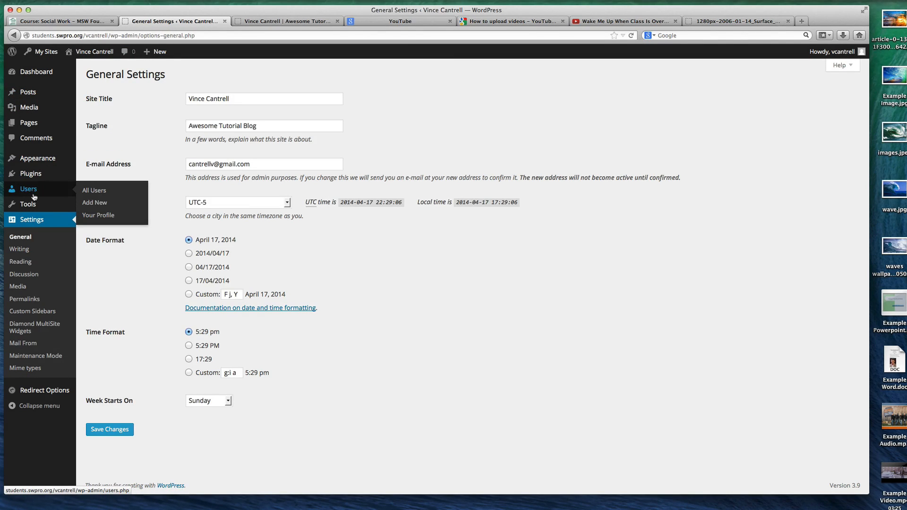
pyautogui.moveTo(48, 163)
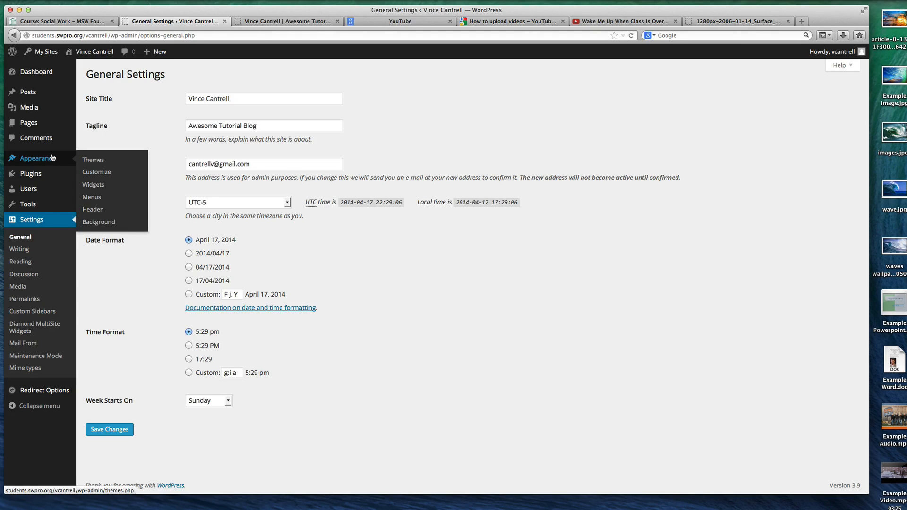
# Open the Blog page for editing, upload the images.jpeg wave picture from the desktop and insert it into the page
pyautogui.click(28, 123)
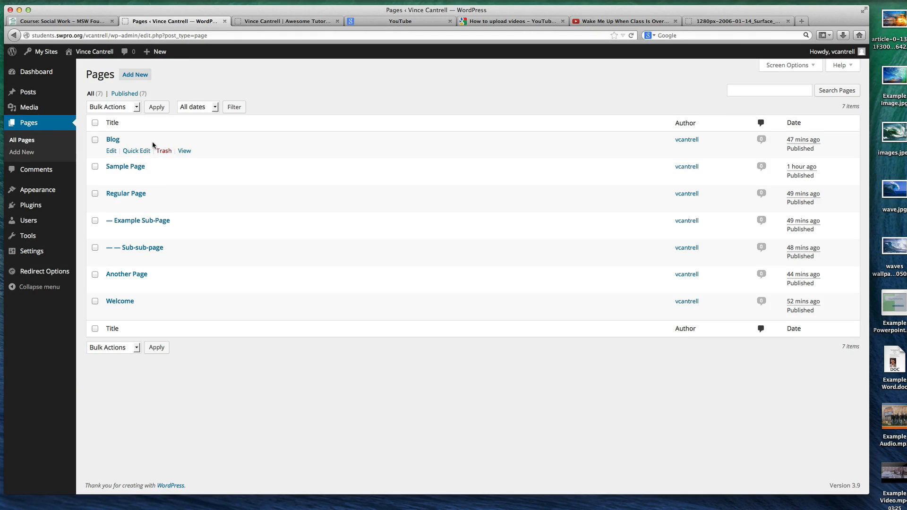
pyautogui.click(113, 140)
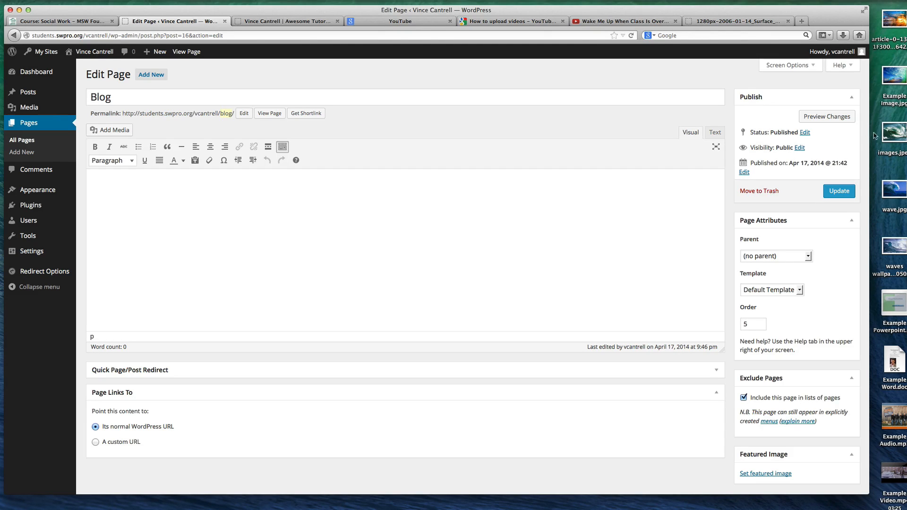
pyautogui.moveTo(893, 135); pyautogui.dragTo(329, 240)
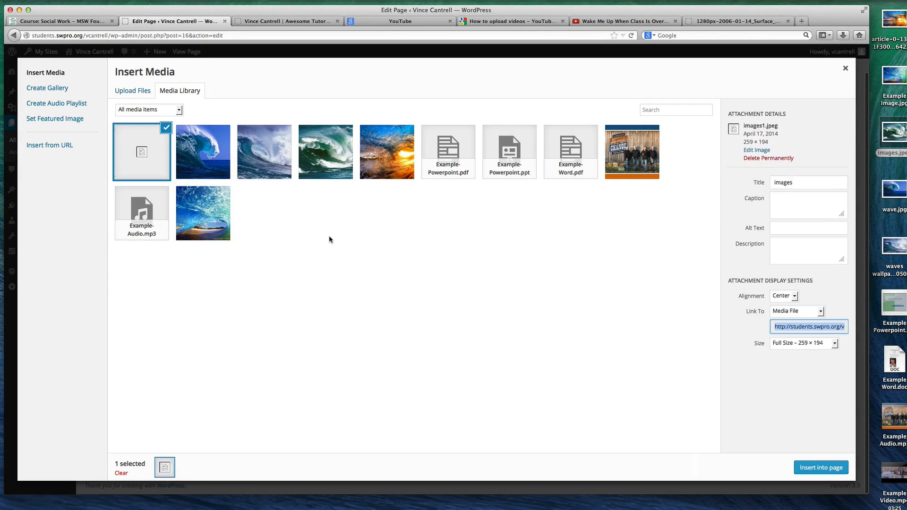
pyautogui.click(821, 467)
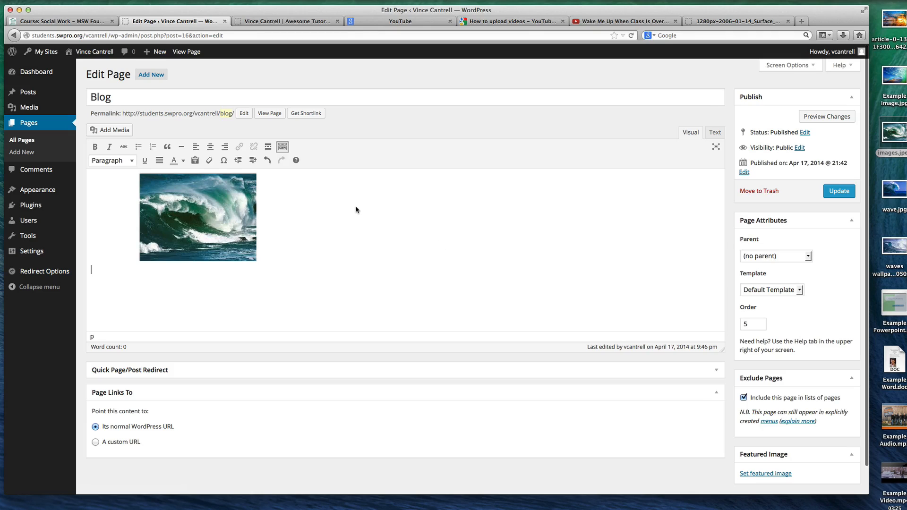
# Edit the inserted wave picture's details, setting its alignment to Left and its link to None
pyautogui.click(234, 220)
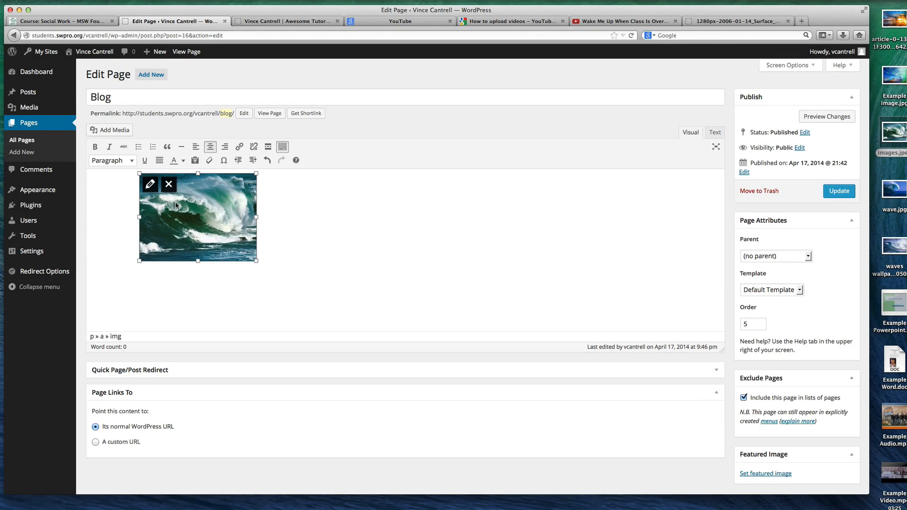
pyautogui.click(317, 228)
pyautogui.click(191, 215)
pyautogui.click(290, 249)
pyautogui.click(198, 233)
pyautogui.click(150, 184)
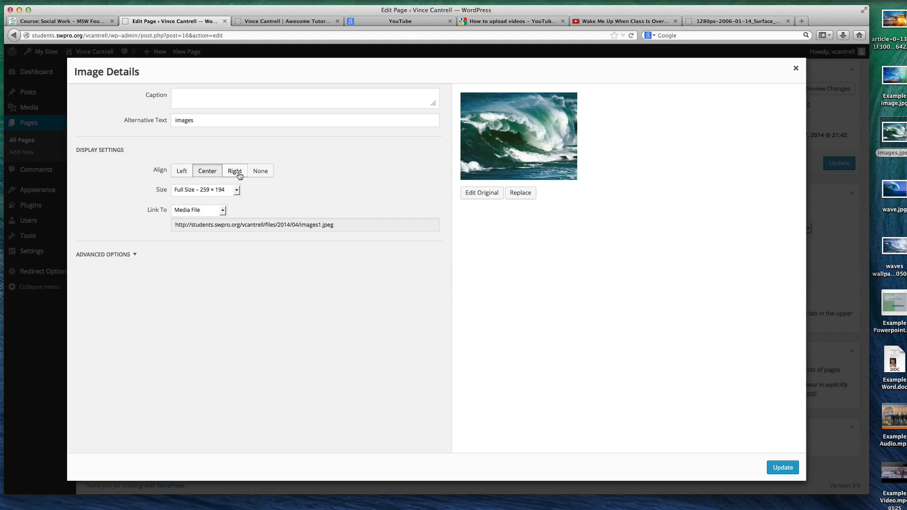
pyautogui.click(180, 173)
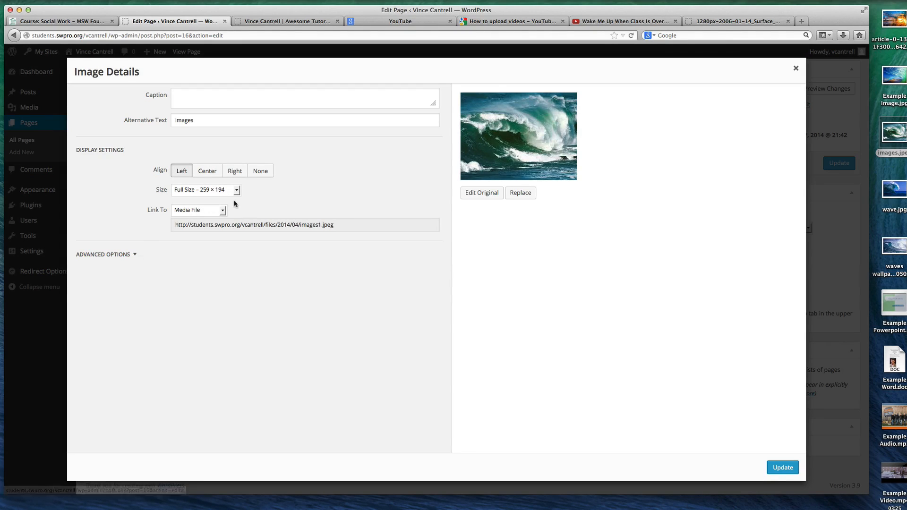
pyautogui.click(210, 212)
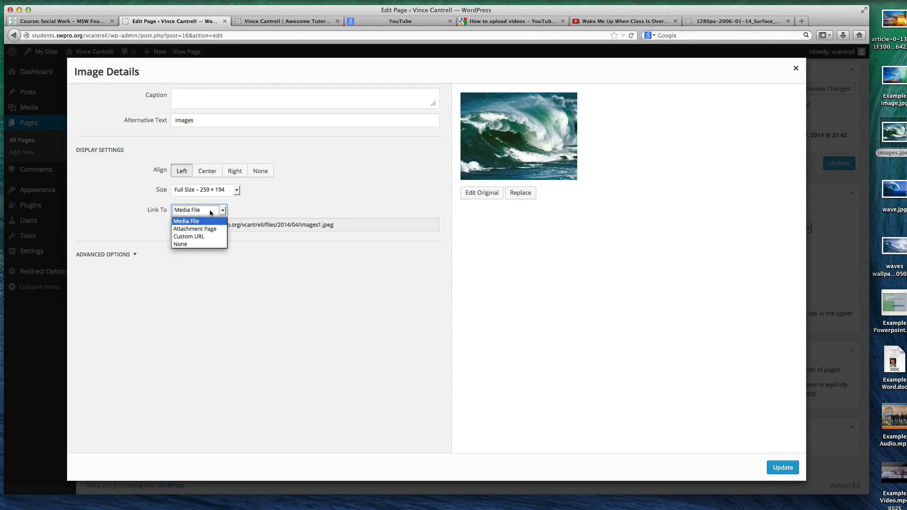
pyautogui.click(193, 244)
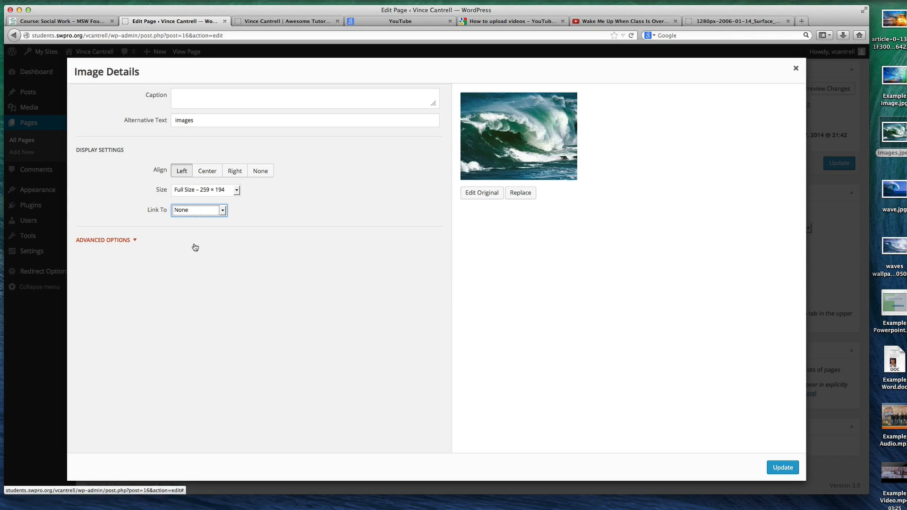
pyautogui.click(783, 468)
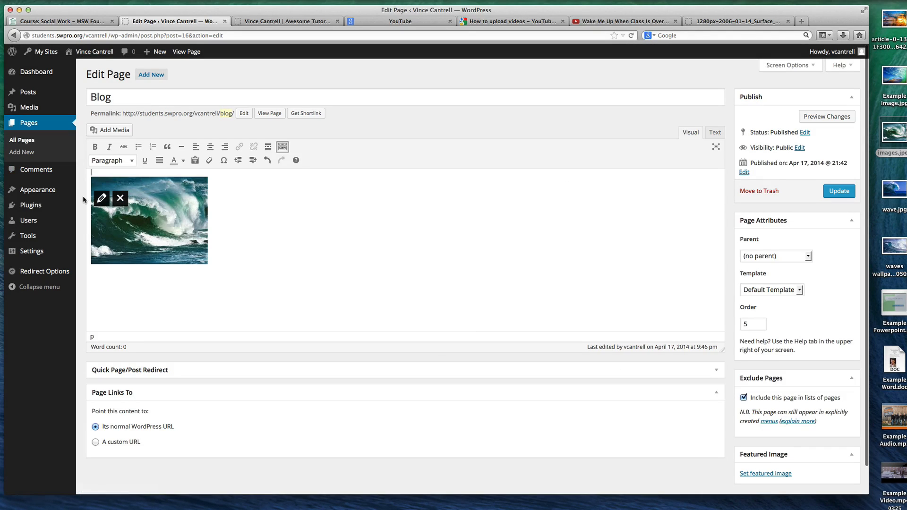
# Review the wave picture's advanced options in its image details, and update the Blog page
pyautogui.click(239, 228)
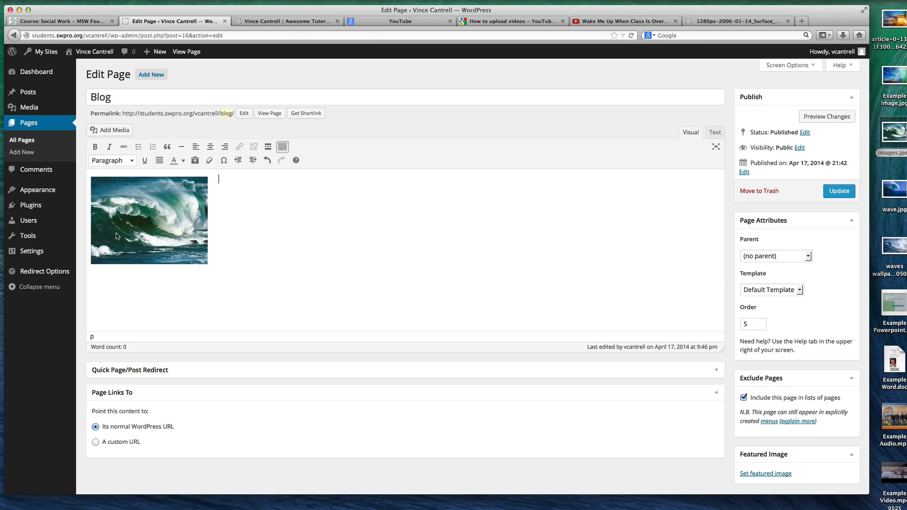
pyautogui.click(109, 196)
pyautogui.click(101, 184)
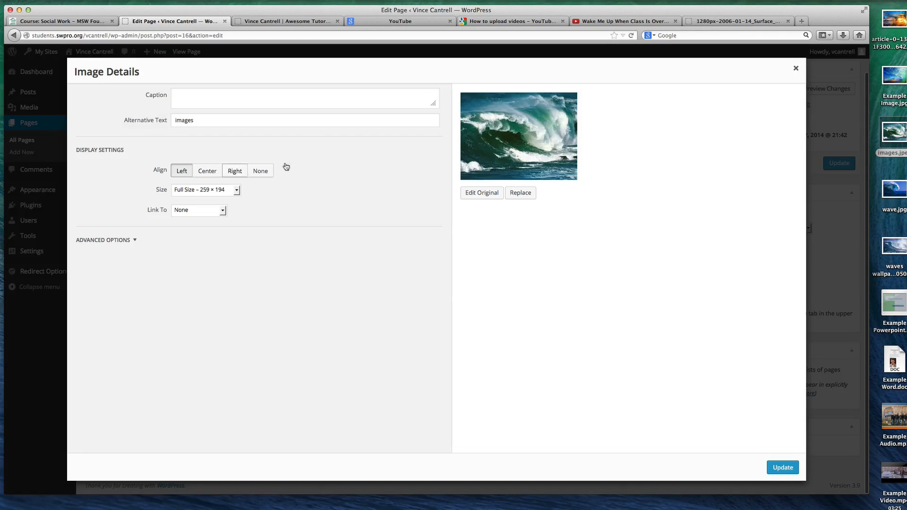
pyautogui.click(129, 240)
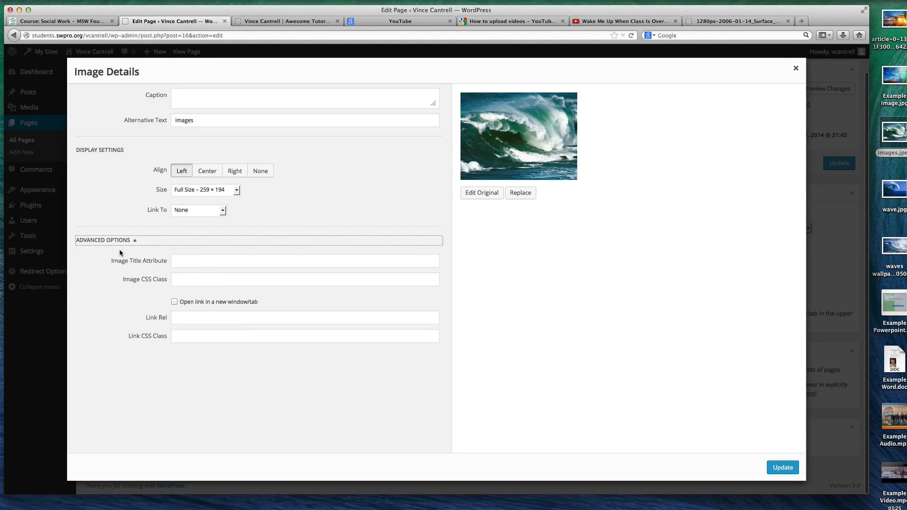
pyautogui.click(131, 240)
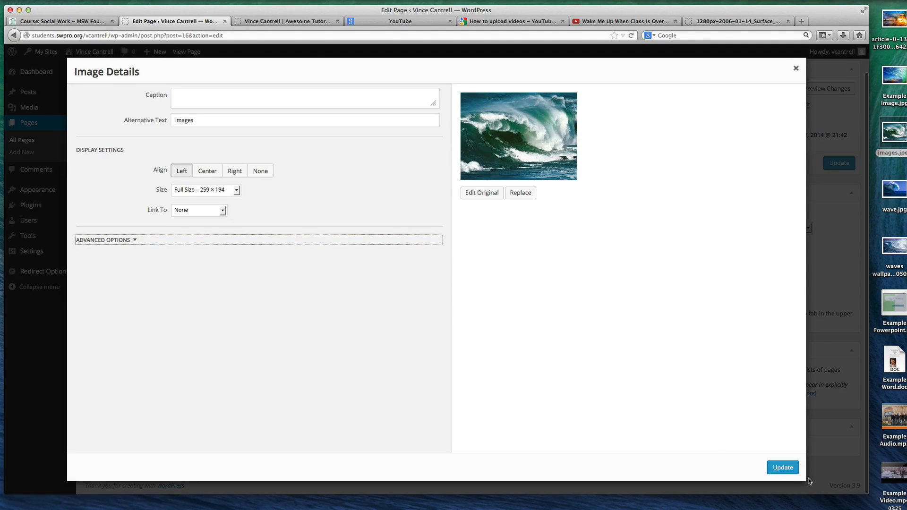
pyautogui.click(792, 467)
pyautogui.click(852, 193)
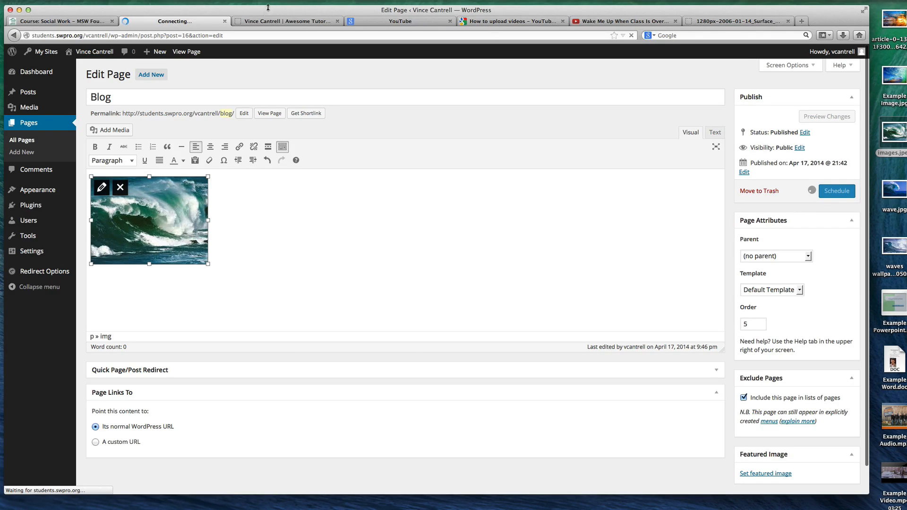
# Test the link on the Gorgeous Waves image of the live Welcome page and return to the site
pyautogui.click(283, 20)
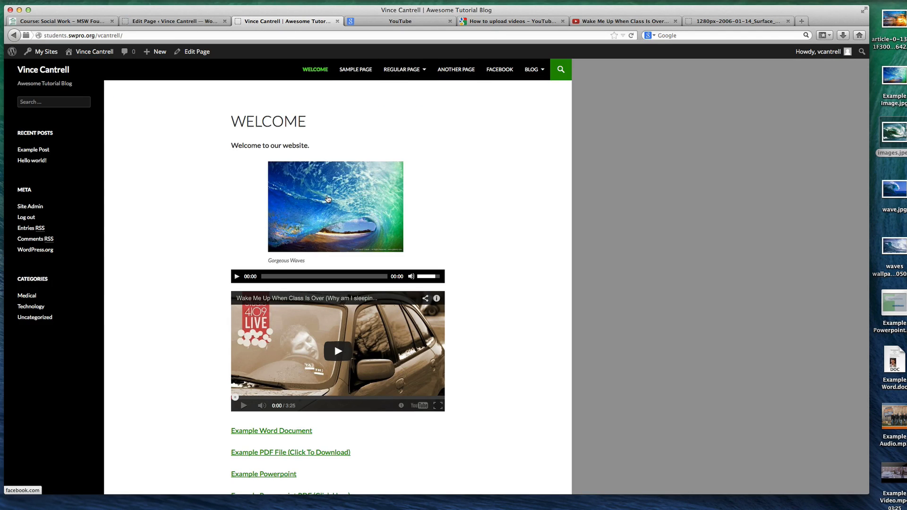
pyautogui.click(330, 200)
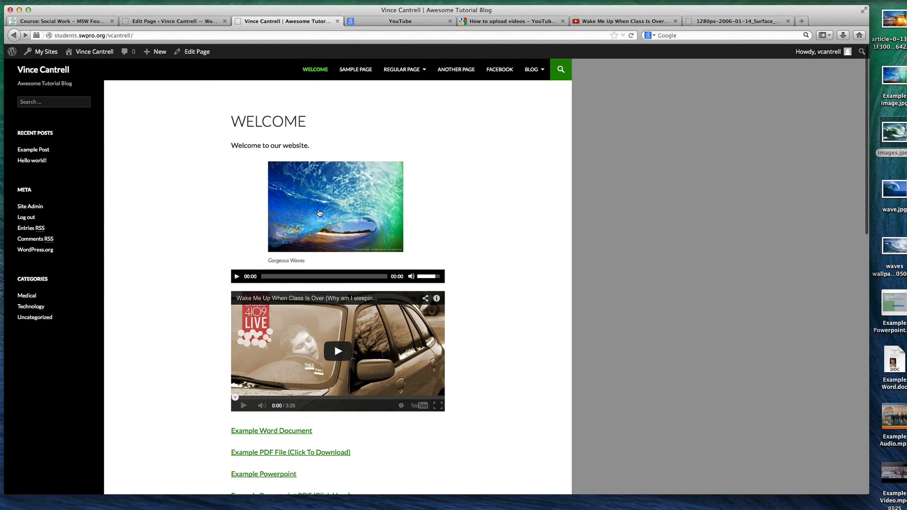
pyautogui.click(335, 195)
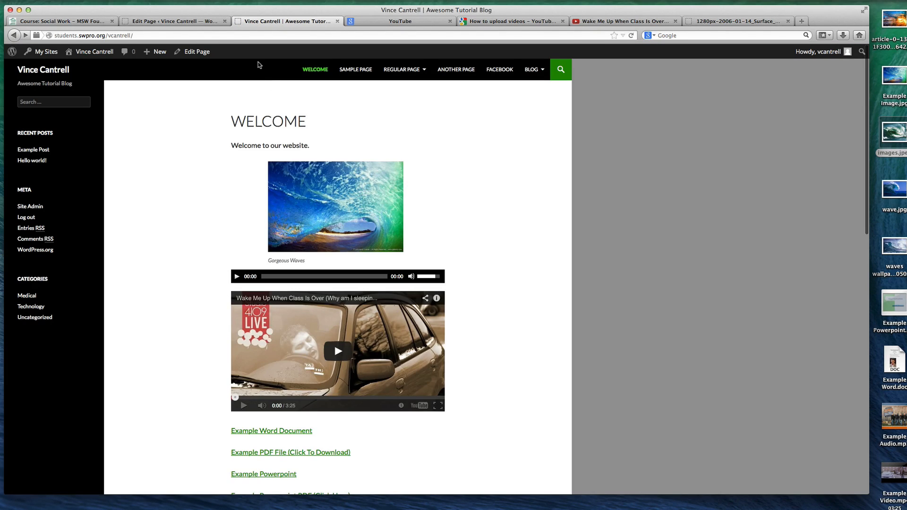
pyautogui.click(203, 21)
# Open the Welcome page for editing, set the Gorgeous Waves image's link to None, and update the page
pyautogui.click(41, 121)
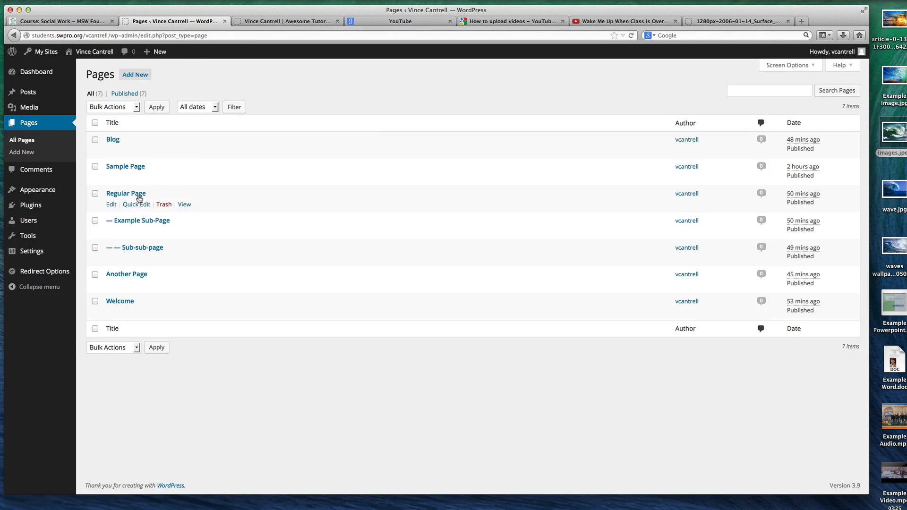
pyautogui.click(119, 301)
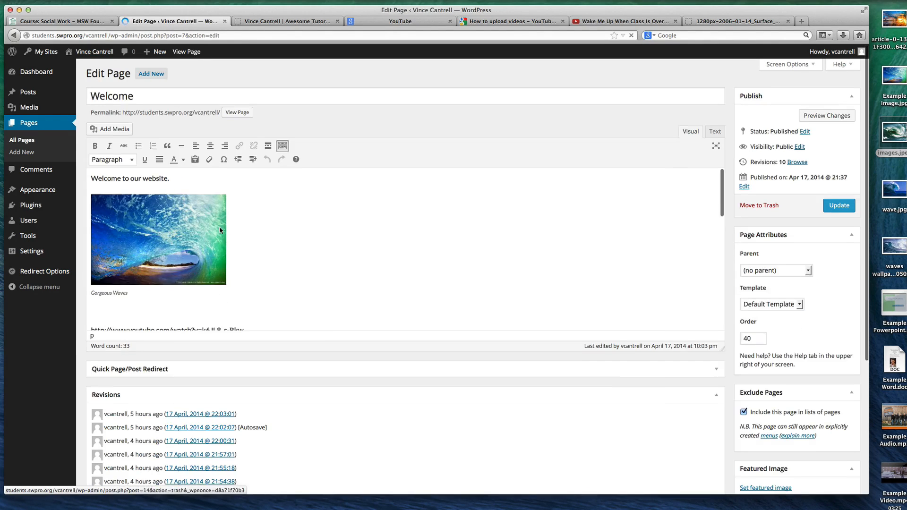
pyautogui.click(220, 230)
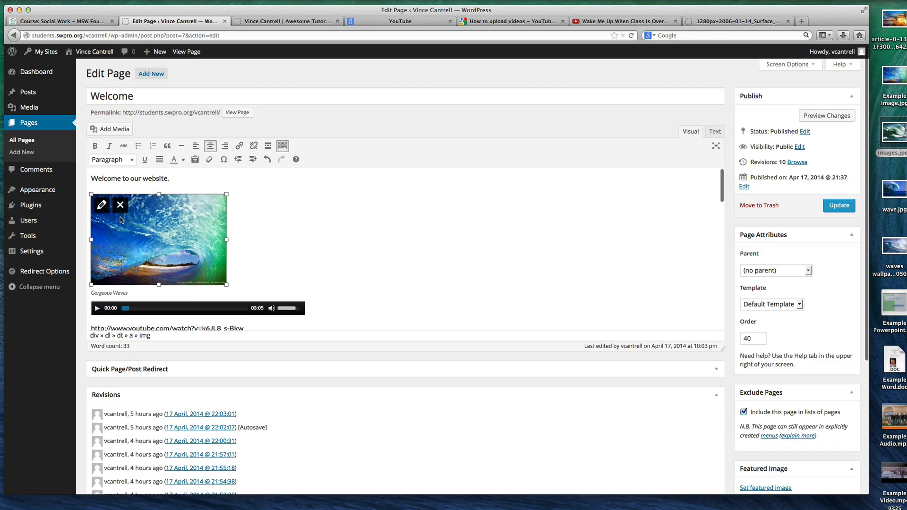
pyautogui.click(102, 210)
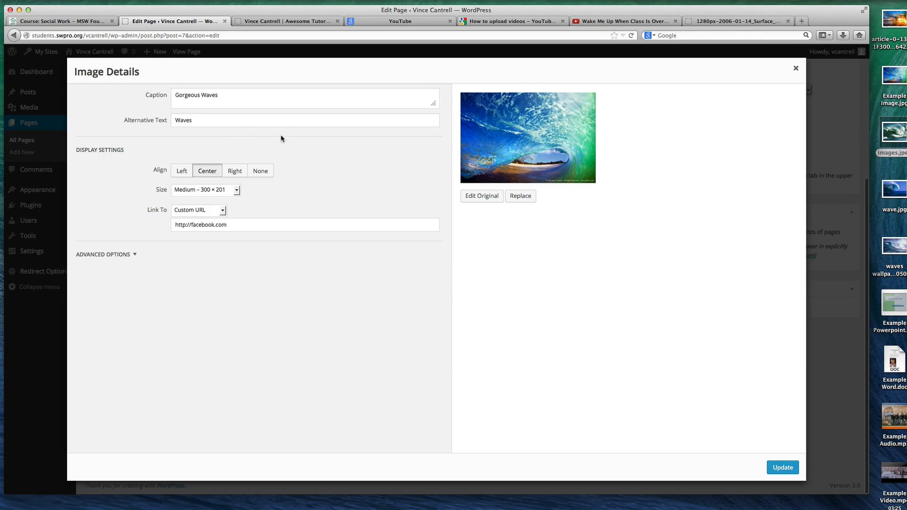
pyautogui.click(198, 210)
pyautogui.click(193, 245)
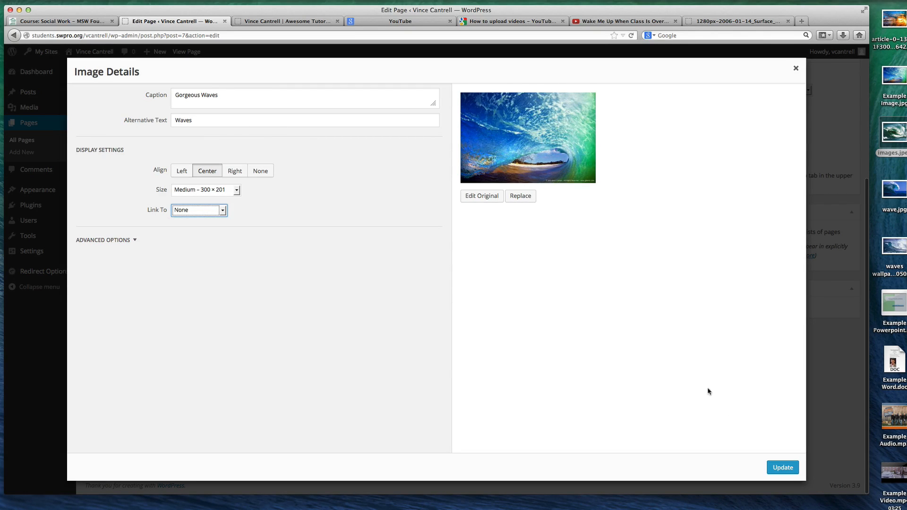
pyautogui.click(774, 463)
pyautogui.click(840, 206)
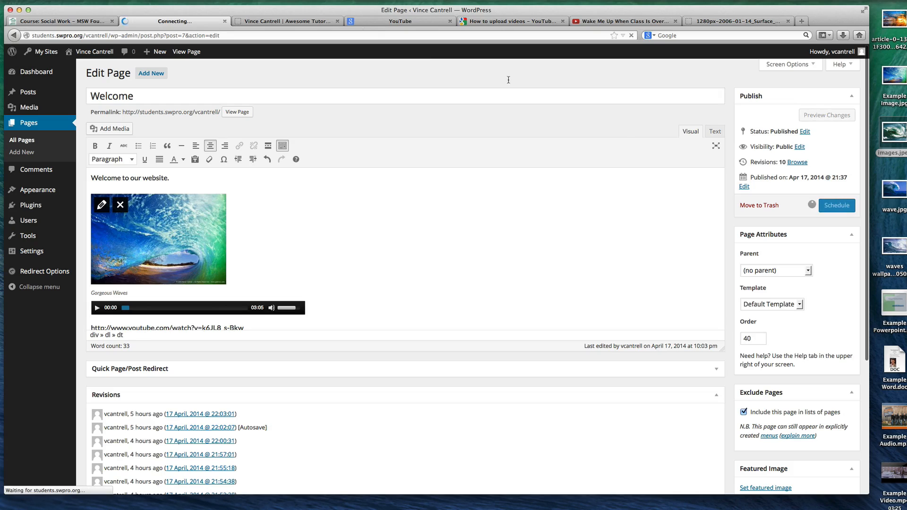
# Reload the live Welcome page to check the Gorgeous Waves image, and return to the page editor
pyautogui.click(287, 21)
pyautogui.press('super+r')
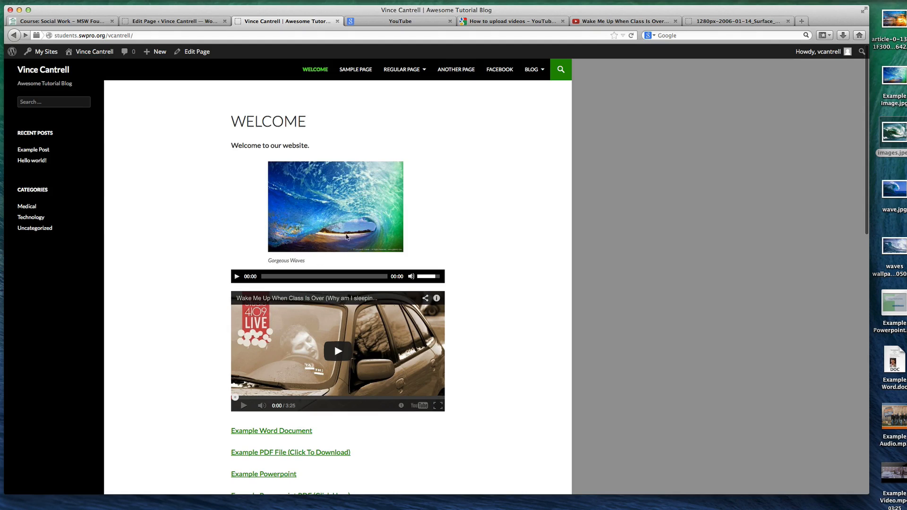
pyautogui.click(171, 21)
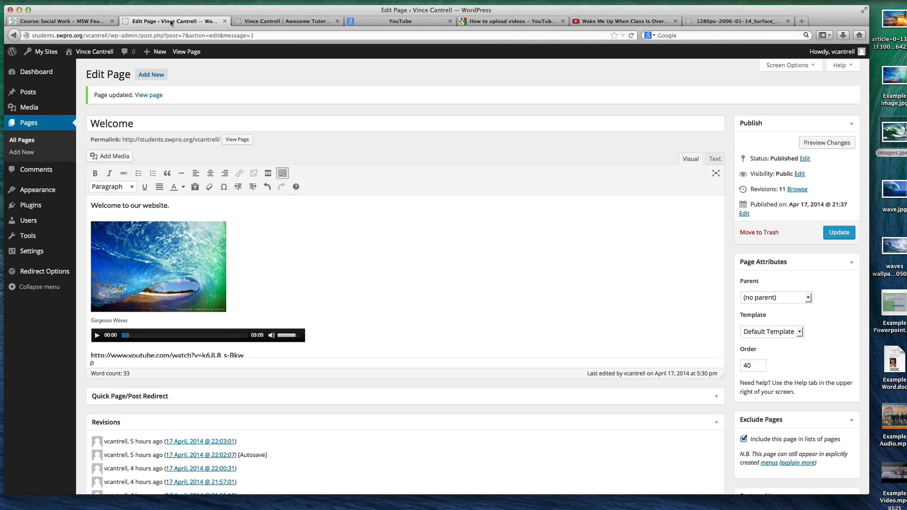
# Review the Welcome page's content in the editor, from the Gorgeous Waves image through the gallery to the audio playlist and video
pyautogui.scroll(-10, 263, 267)
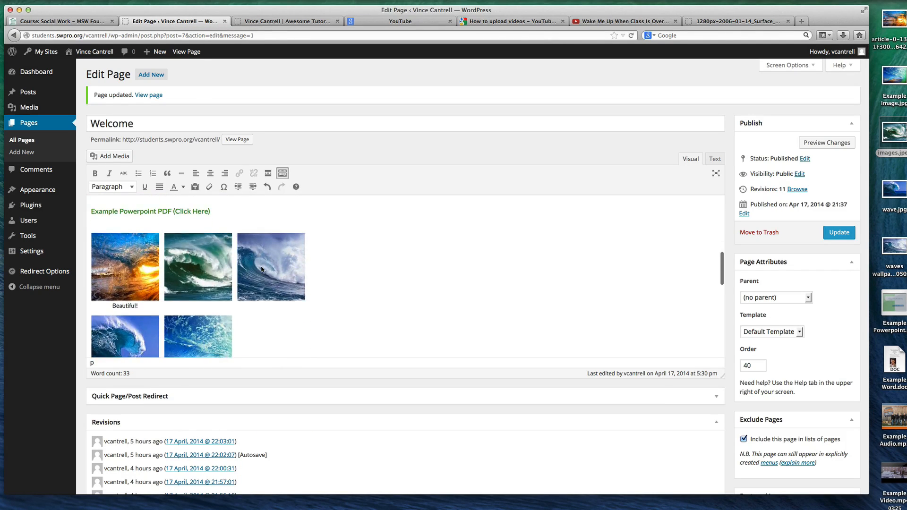
pyautogui.scroll(2, 263, 268)
pyautogui.scroll(-8, 264, 265)
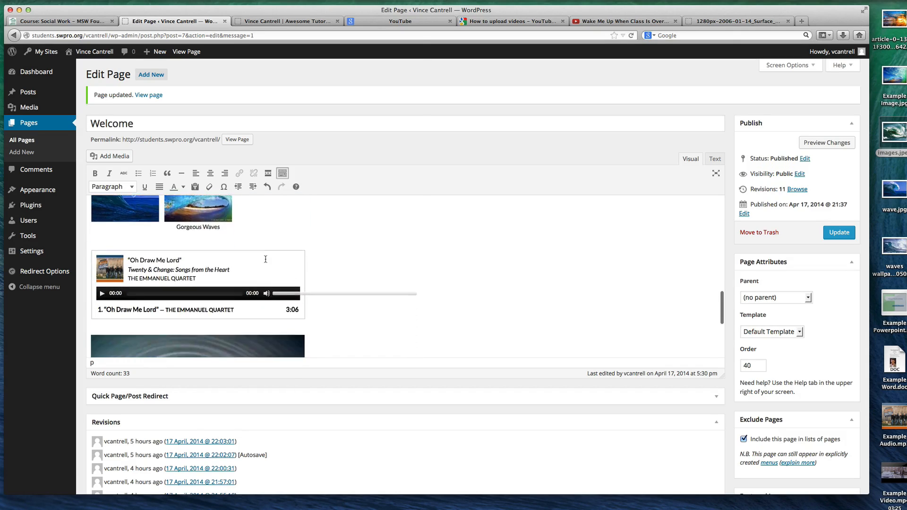
pyautogui.scroll(-1, 265, 259)
pyautogui.scroll(6, 265, 259)
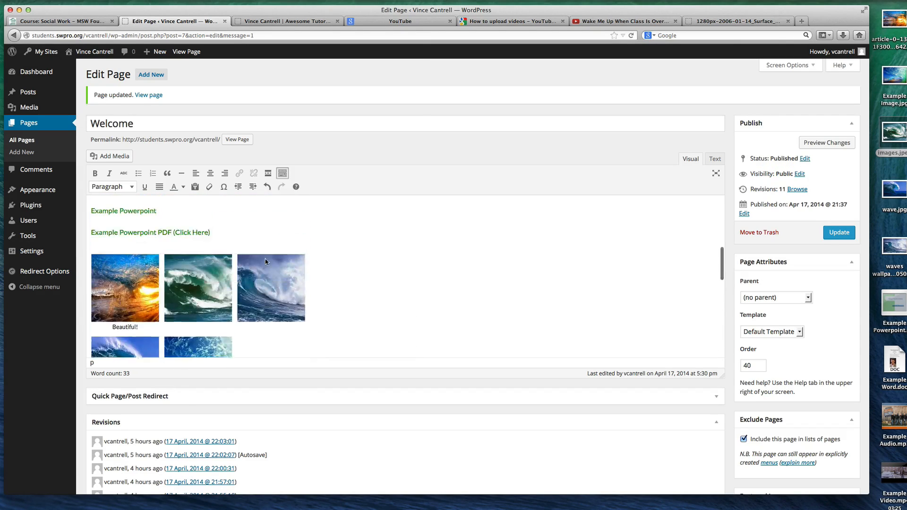
pyautogui.scroll(1, 265, 260)
pyautogui.scroll(5, 266, 259)
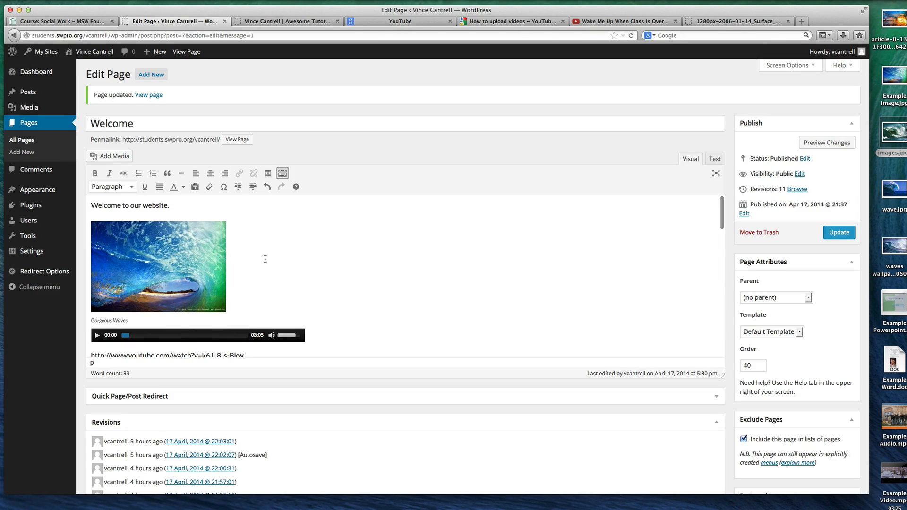
pyautogui.click(217, 259)
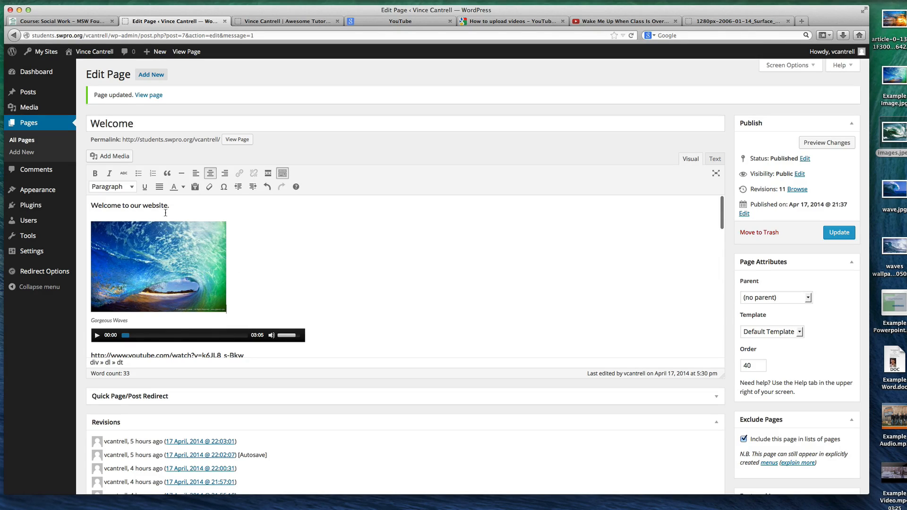